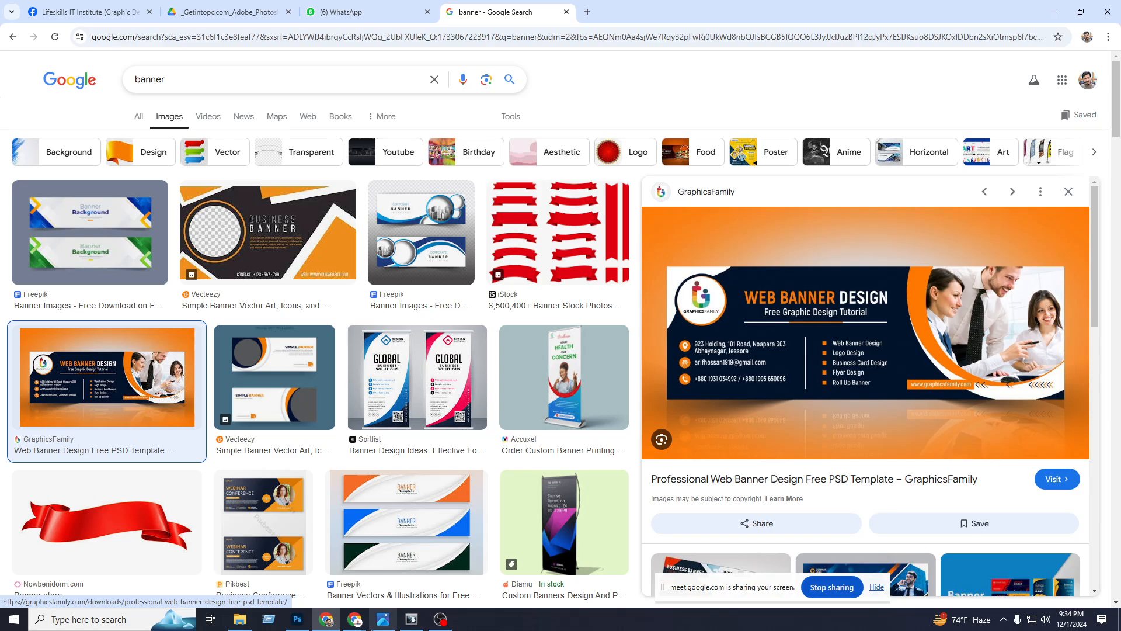
left_click(297, 620)
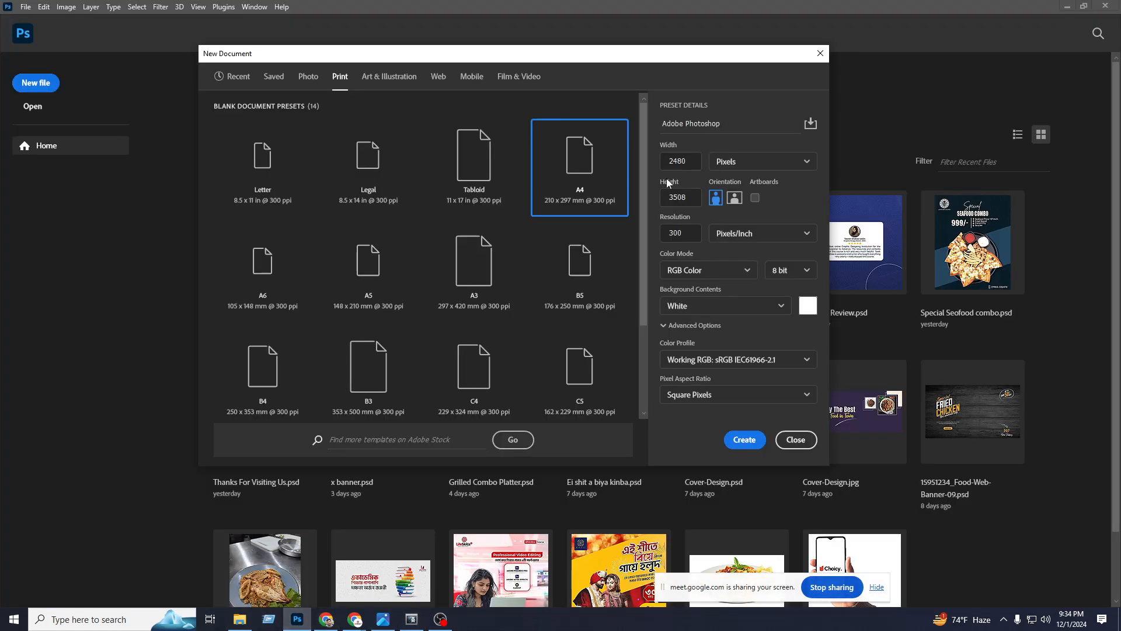
left_click(732, 161)
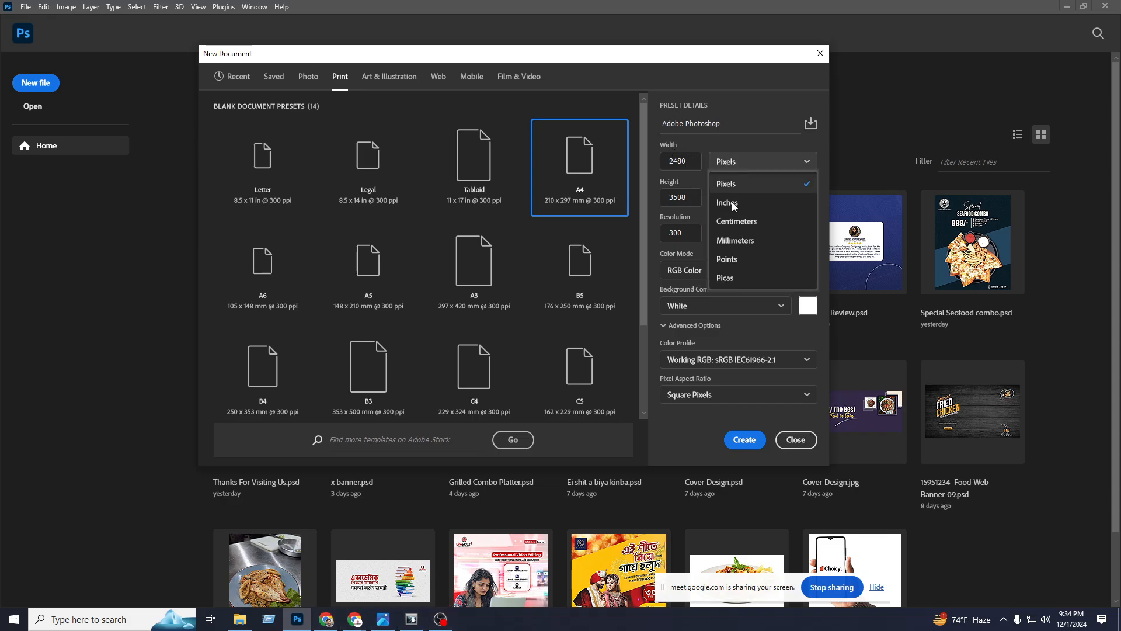
left_click(360, 620)
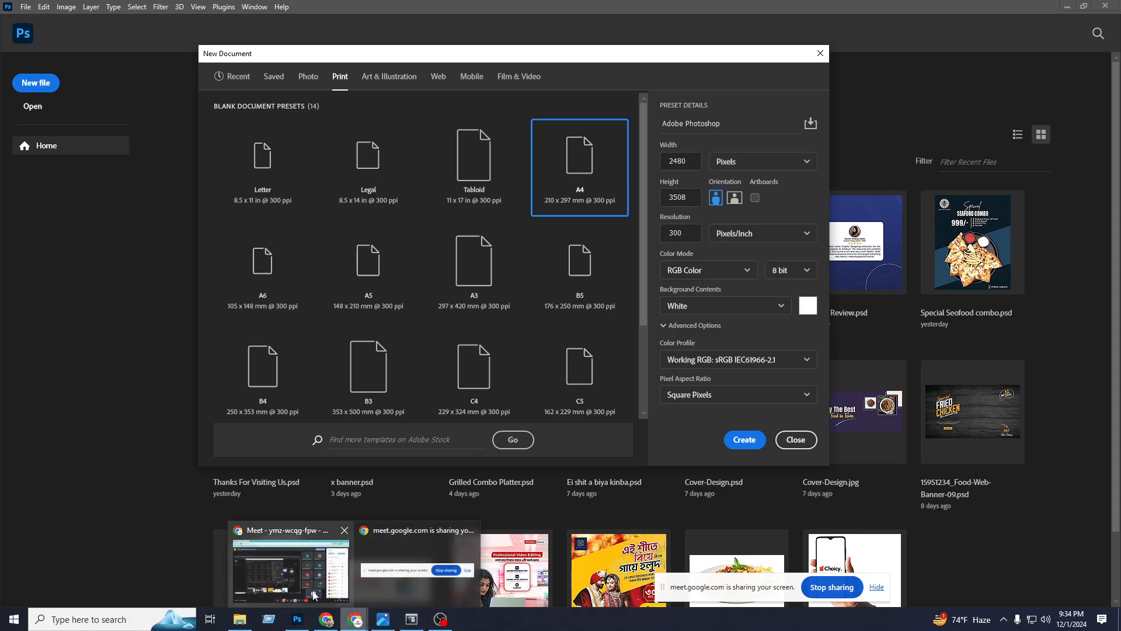
left_click(305, 593)
left_click(326, 619)
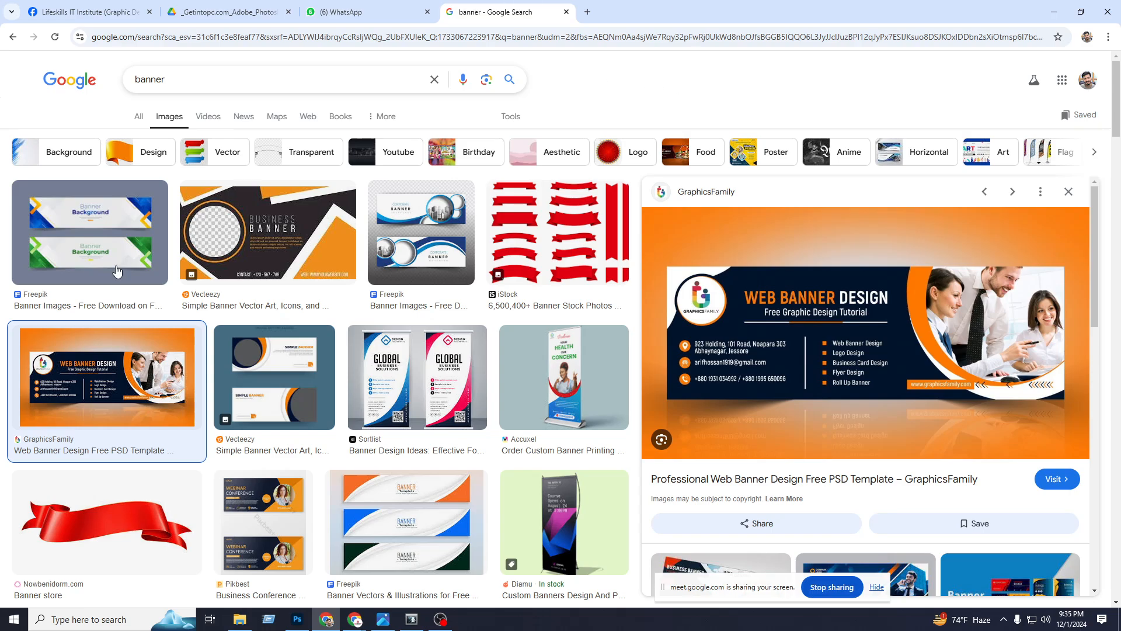
Switch to Photoshop and set the new document's width to 1000 pixels and height to 1500 pixels.
left_click(297, 619)
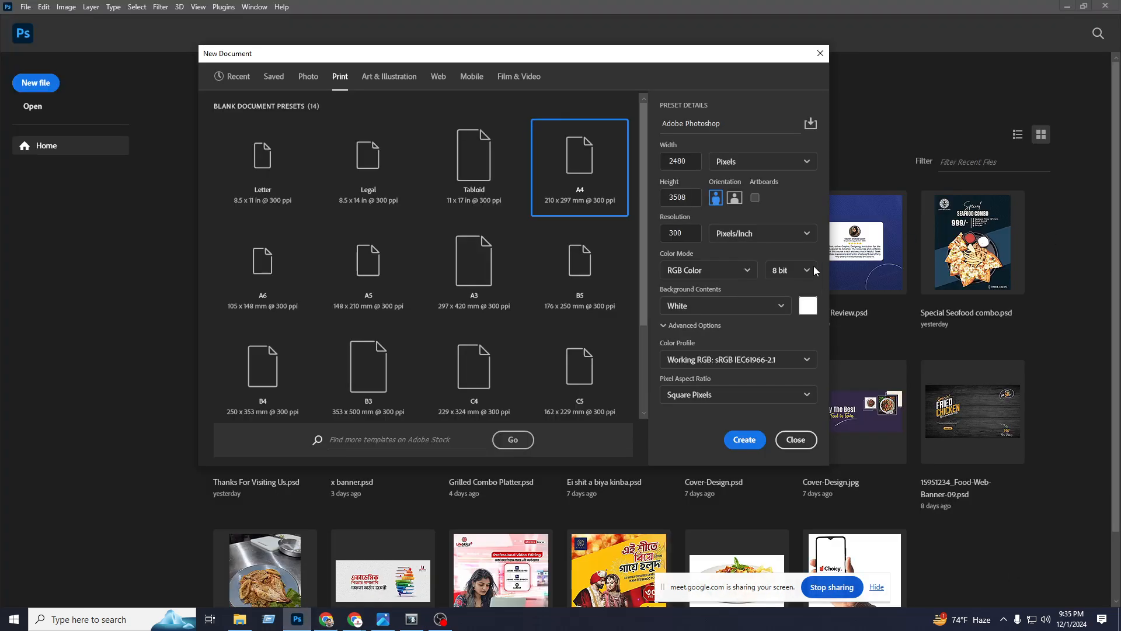
left_click(744, 159)
left_click(739, 179)
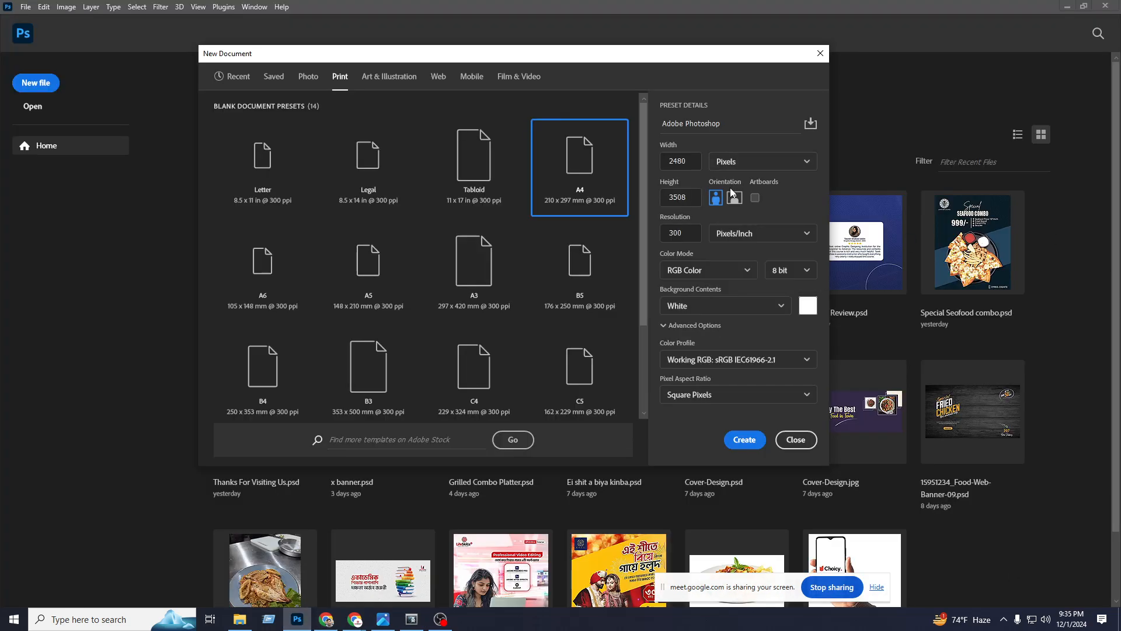
double_click(693, 161)
type("1000")
key("Tab")
type("1500")
Switch to Chrome and preview the Accuxel, Sortlist, Vecteezy and GraphicsFamily banner image results to compare their proportions.
left_click(322, 621)
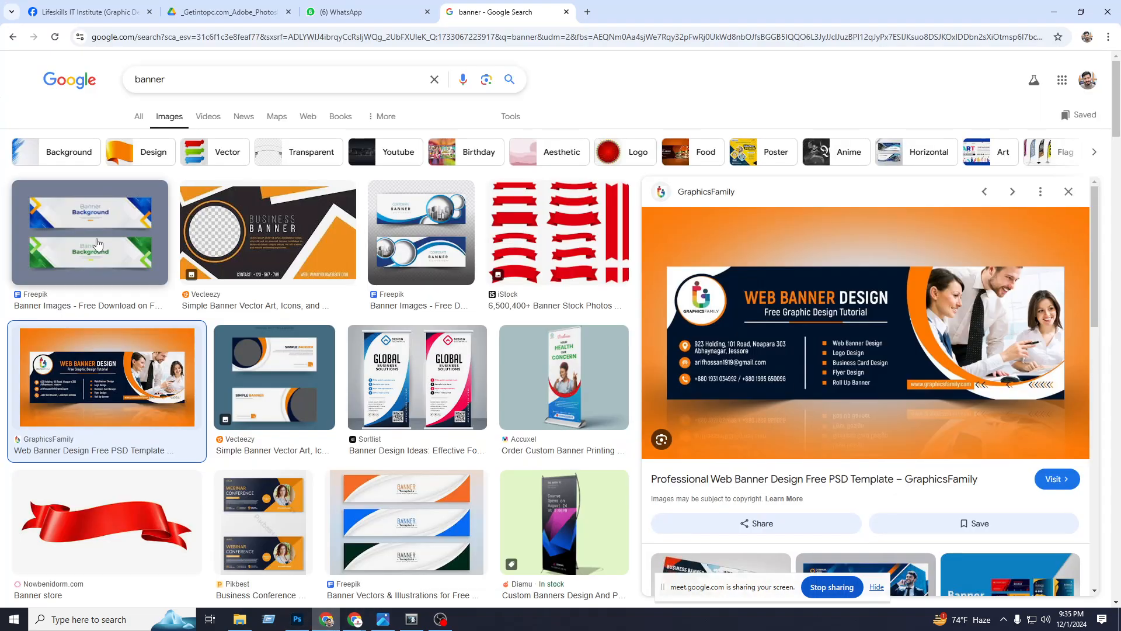
left_click(519, 363)
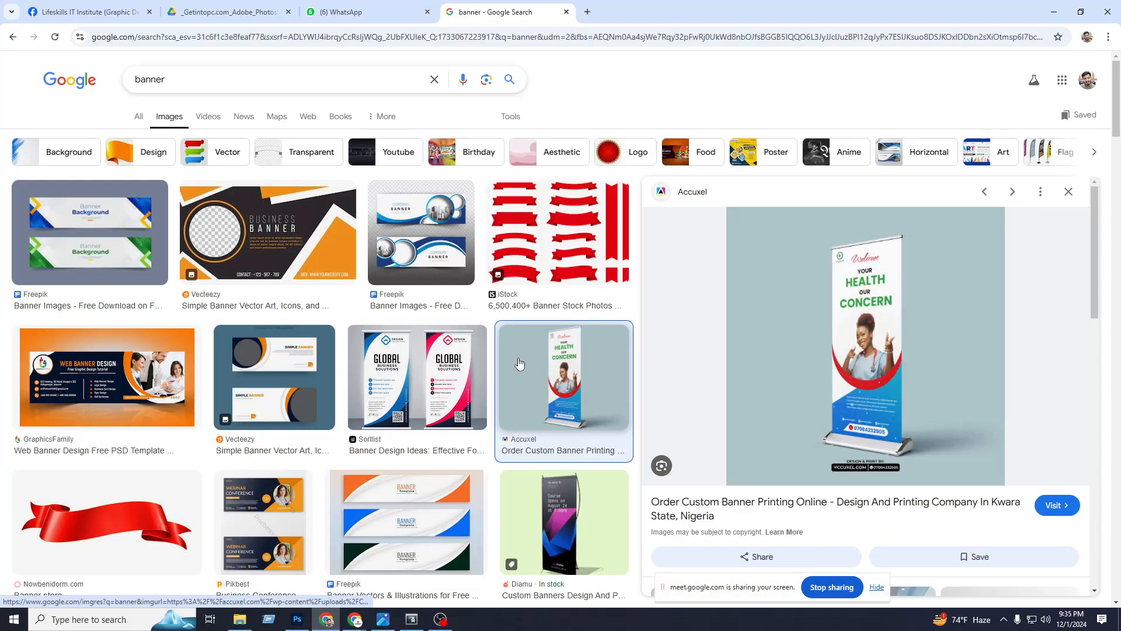
left_click(417, 377)
left_click(301, 391)
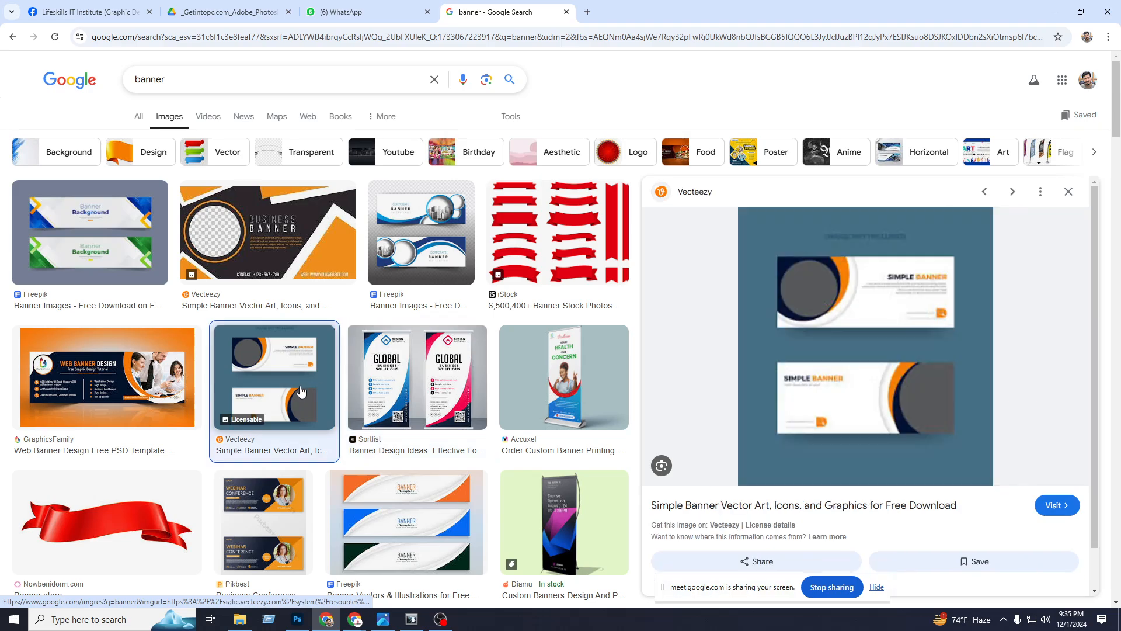
left_click(166, 378)
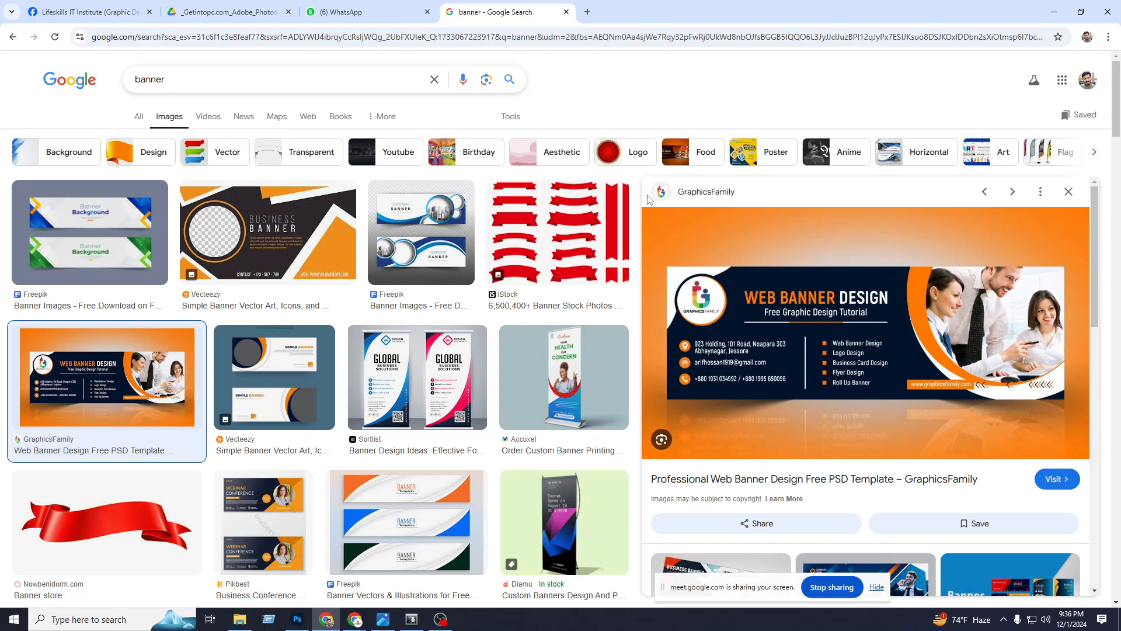
Switch to Photoshop and create the new document in portrait orientation.
left_click(297, 620)
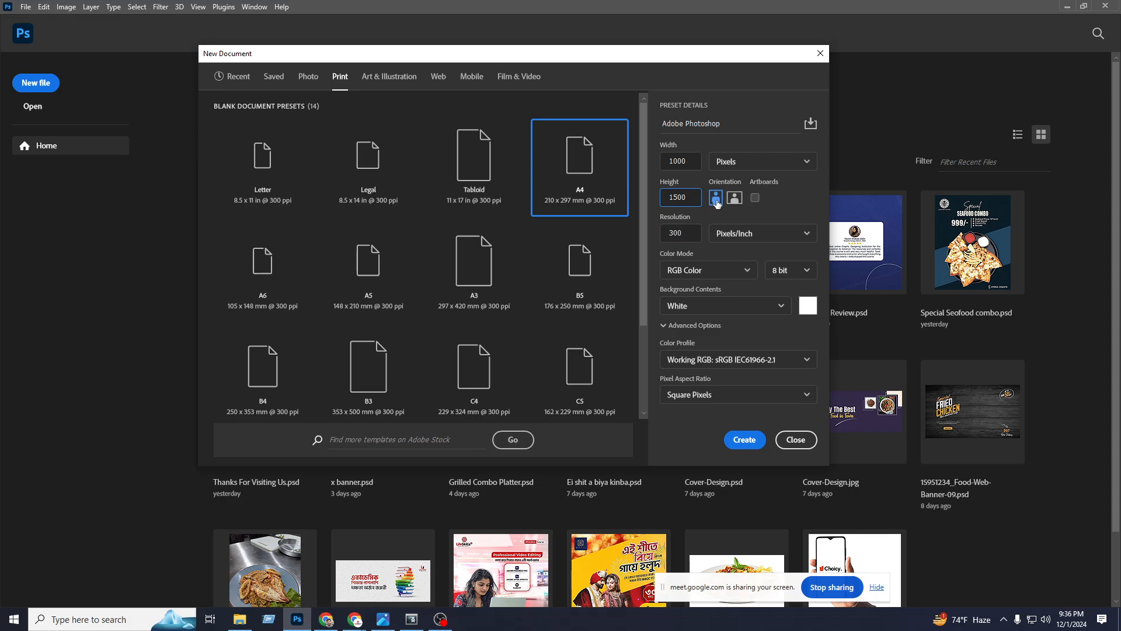
left_click(735, 202)
left_click(715, 198)
left_click(747, 441)
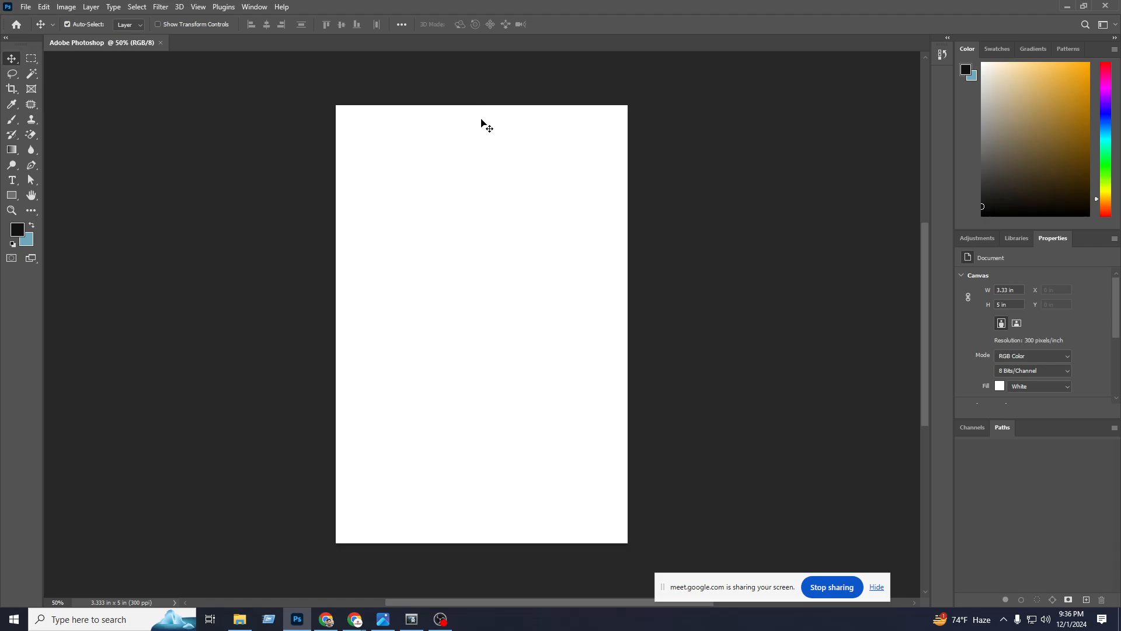
Close the portrait document and create a new landscape document of 1500 by 1000 pixels.
left_click(160, 43)
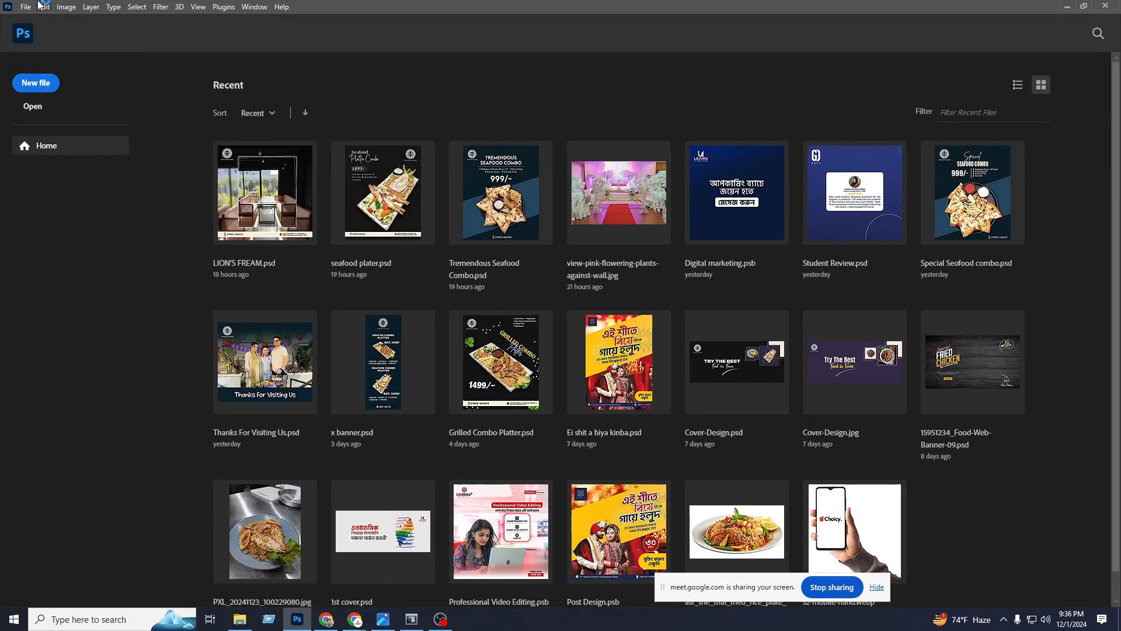
left_click(25, 7)
left_click(44, 27)
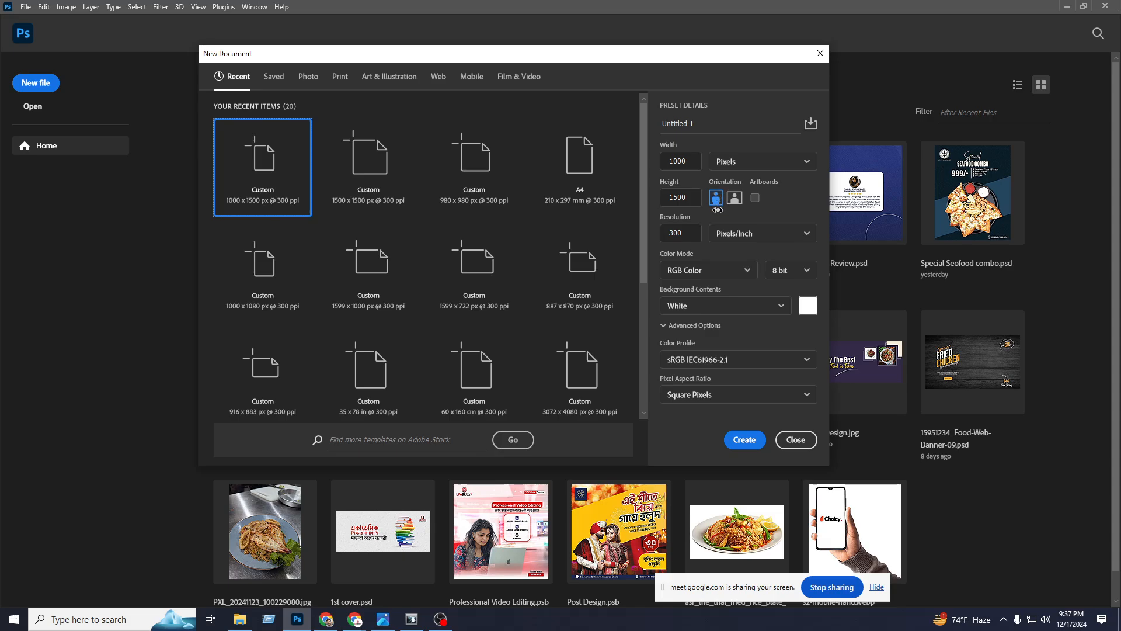
left_click(736, 200)
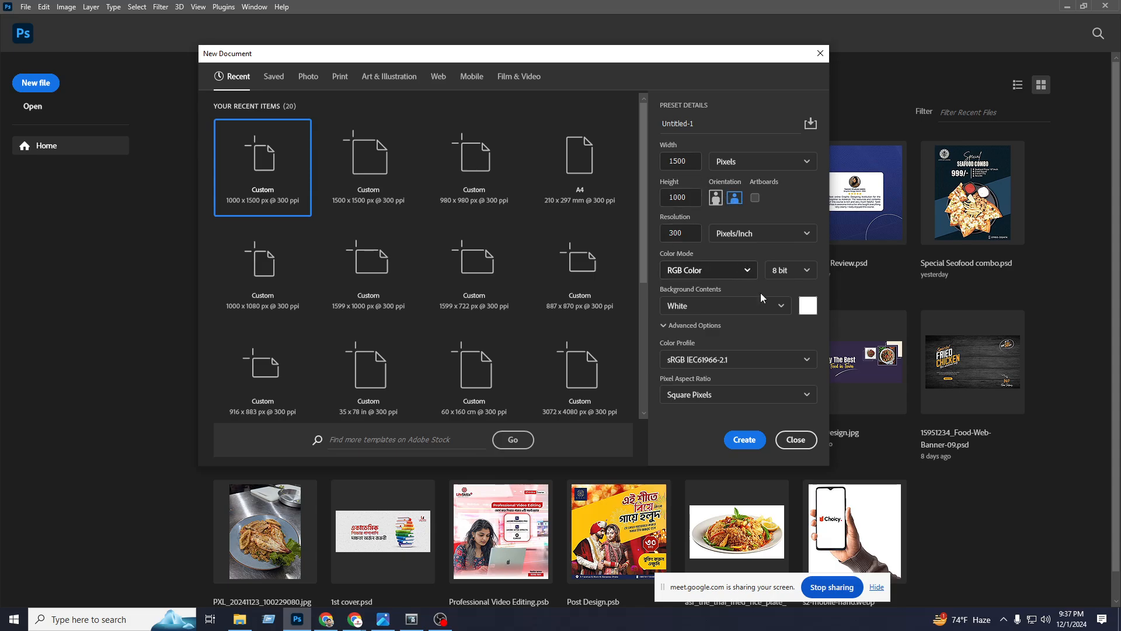
left_click(745, 440)
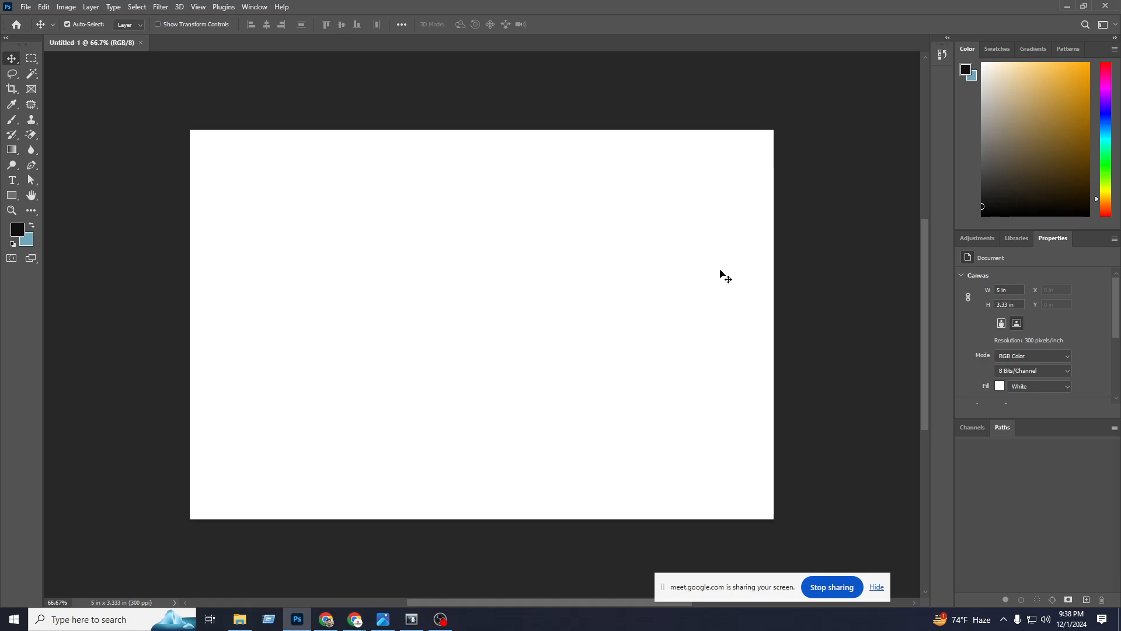
Switch to Chrome and briefly view the Moments of Love Jukebox video on YouTube in a temporary tab.
left_click(326, 623)
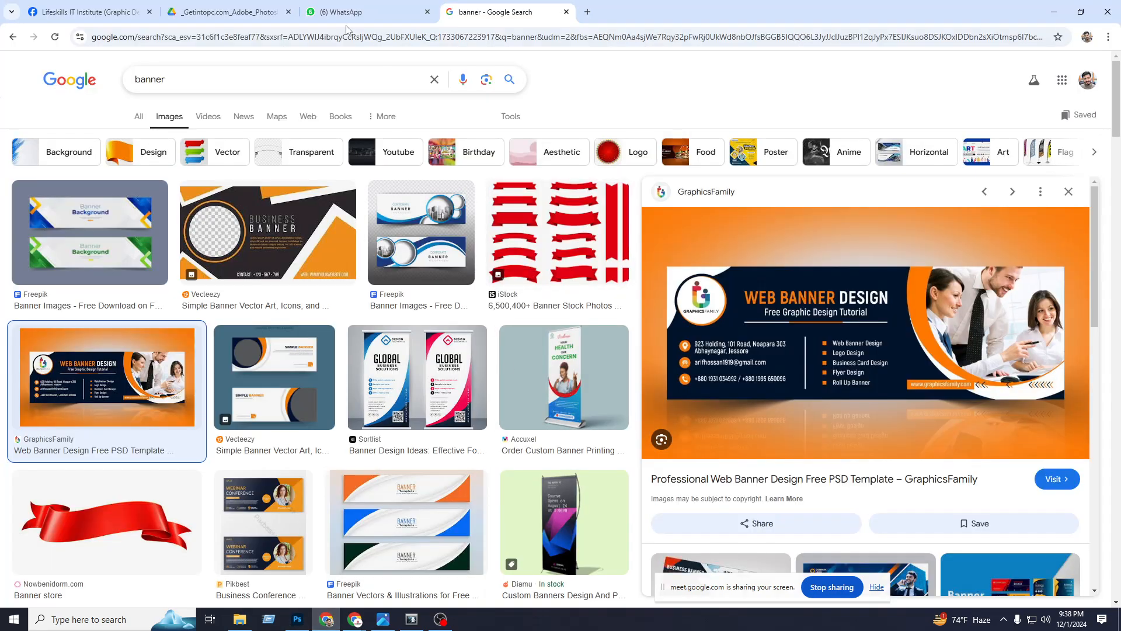
left_click(590, 12)
type("y")
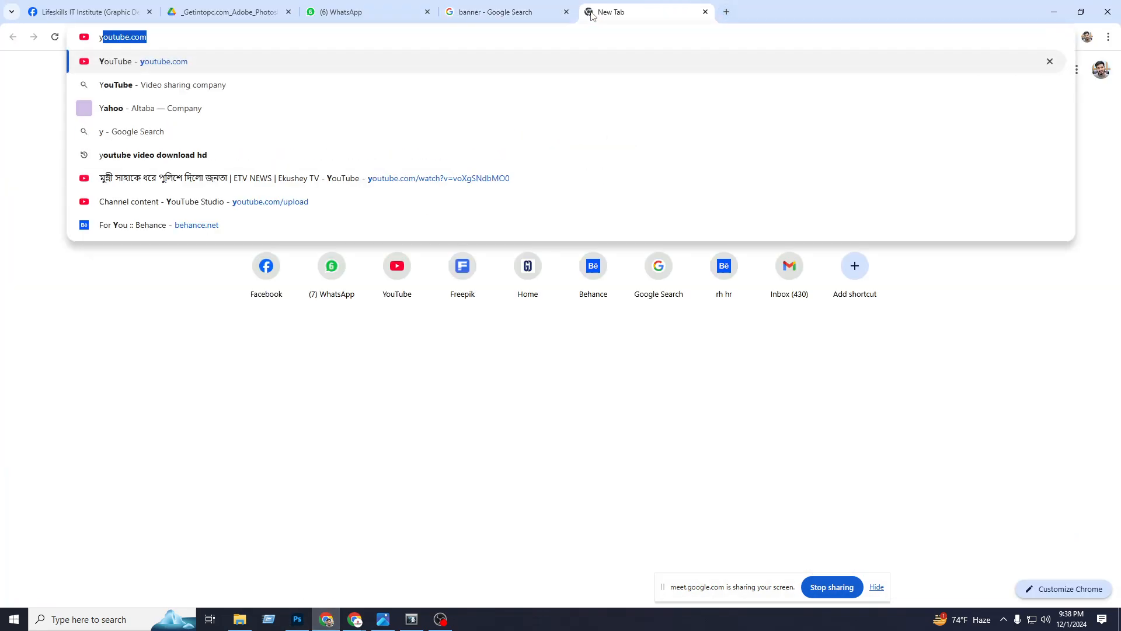
key("Return")
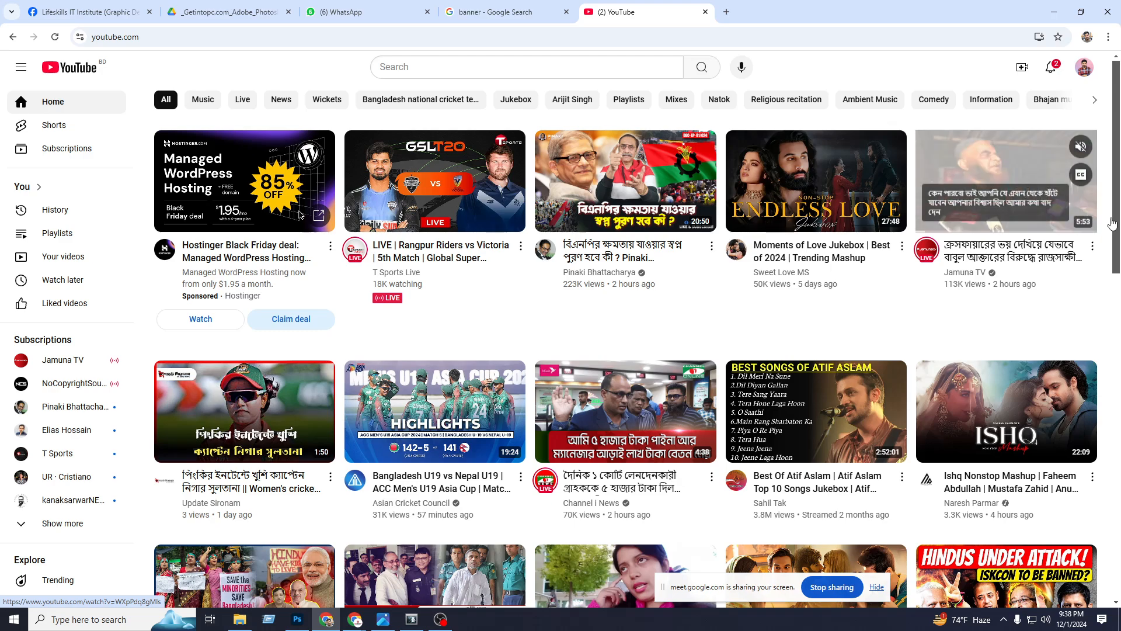
mouse_move(941, 201)
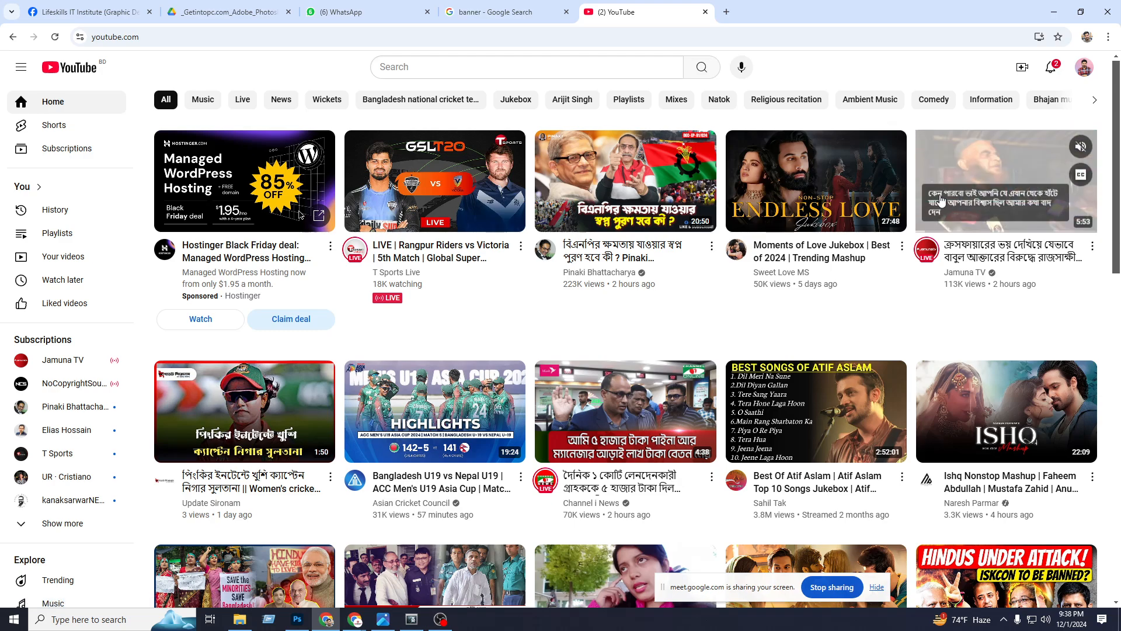
left_click(733, 188)
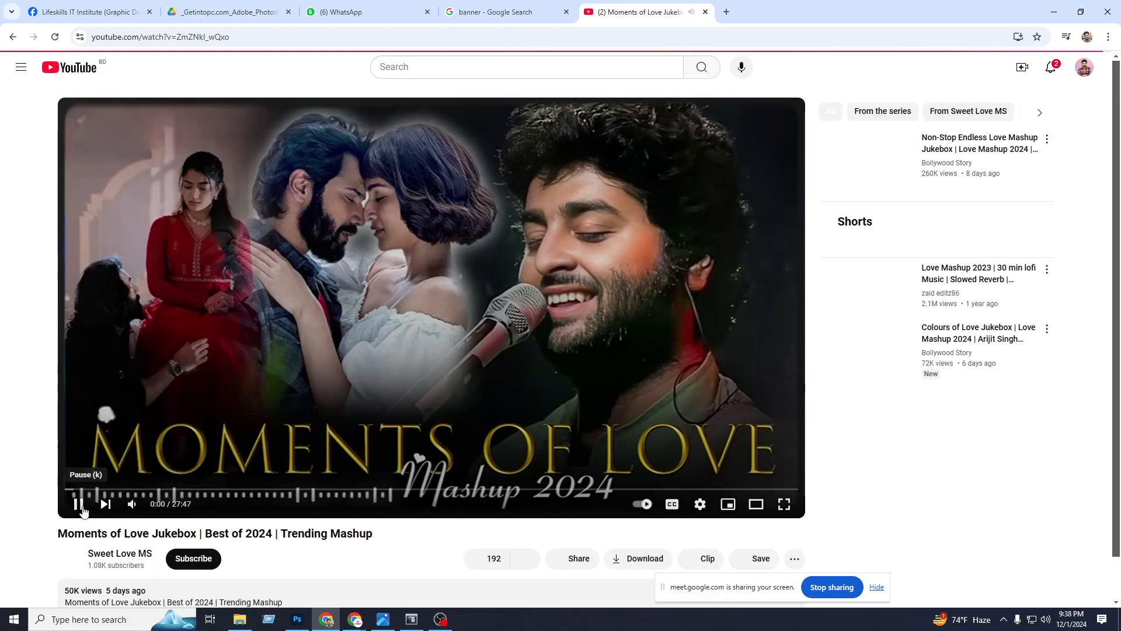
left_click(78, 504)
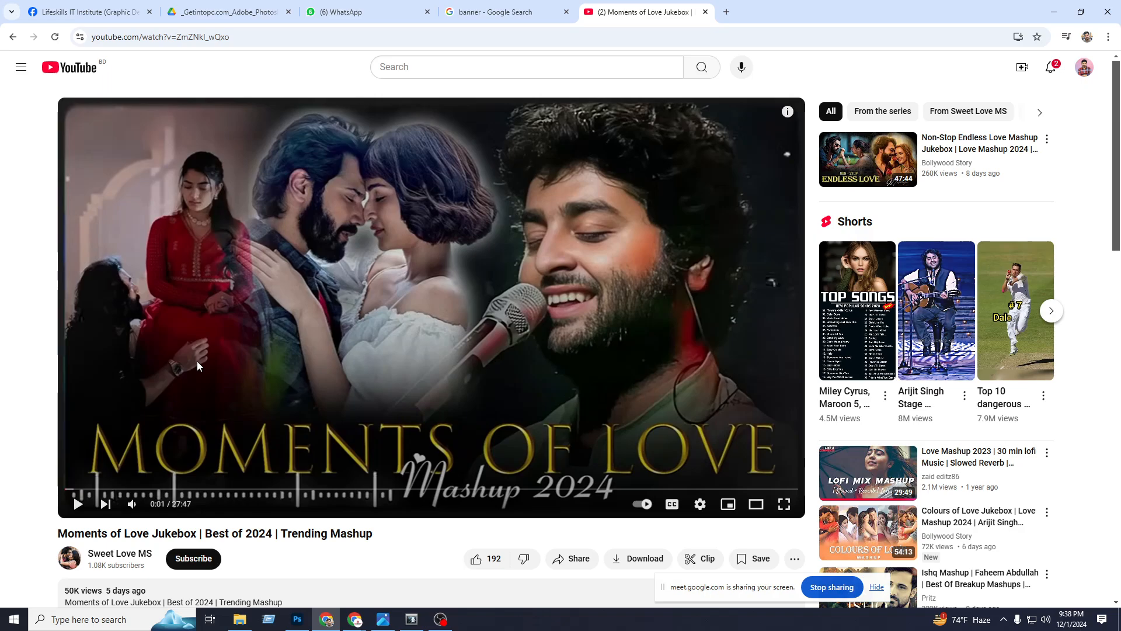
left_click(706, 12)
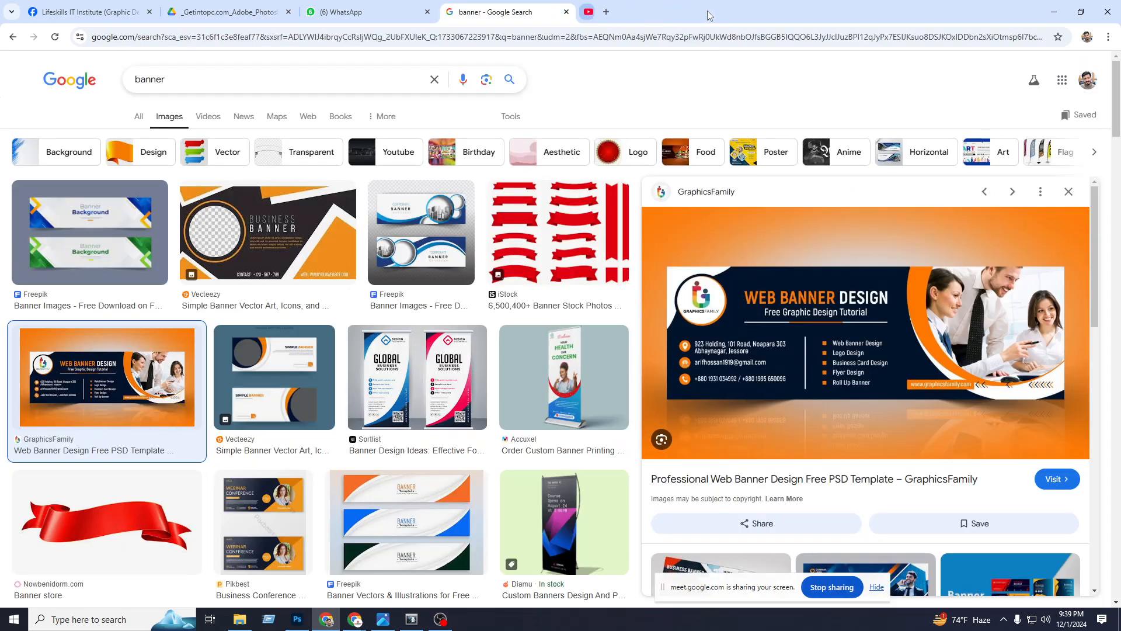
mouse_move(355, 619)
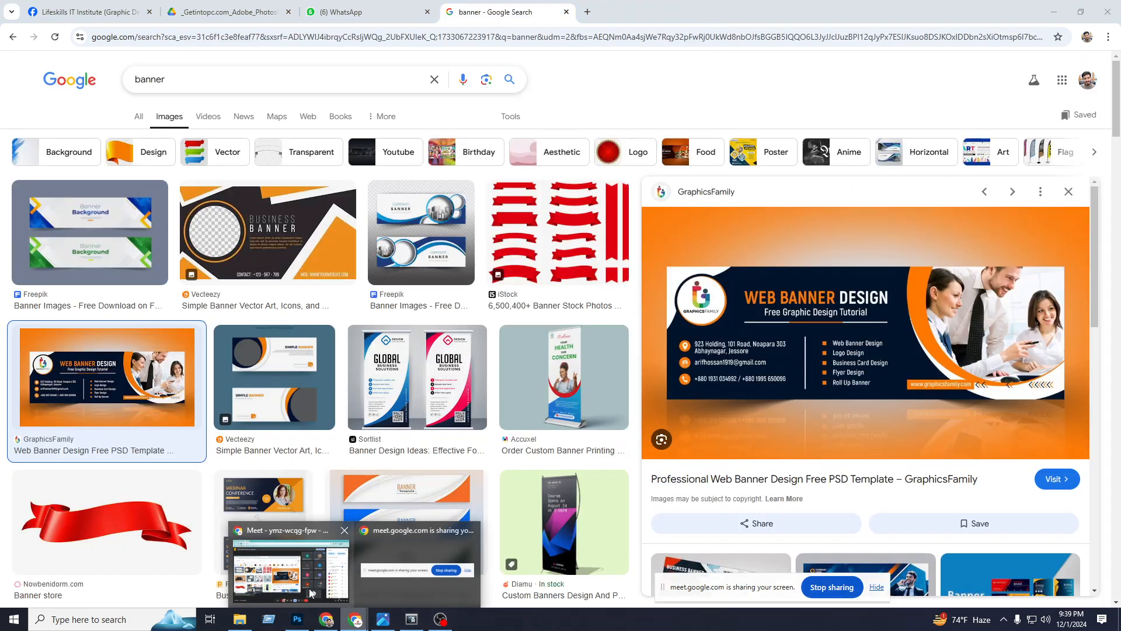
left_click(297, 584)
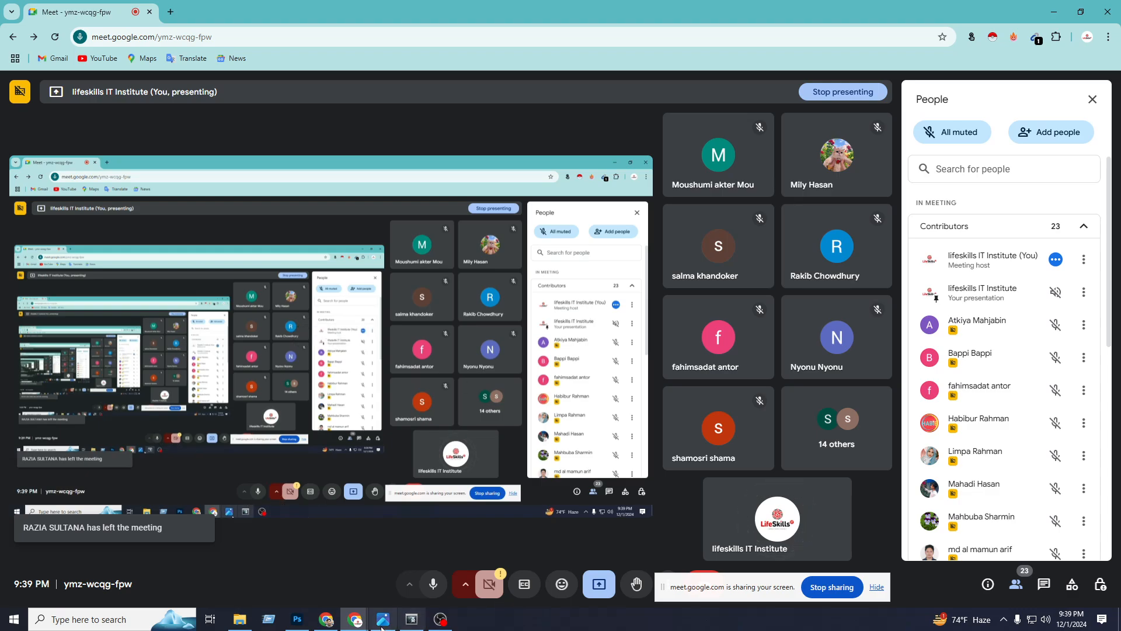
Switch to Photoshop, close the landscape document and create another one with artboards enabled.
left_click(297, 619)
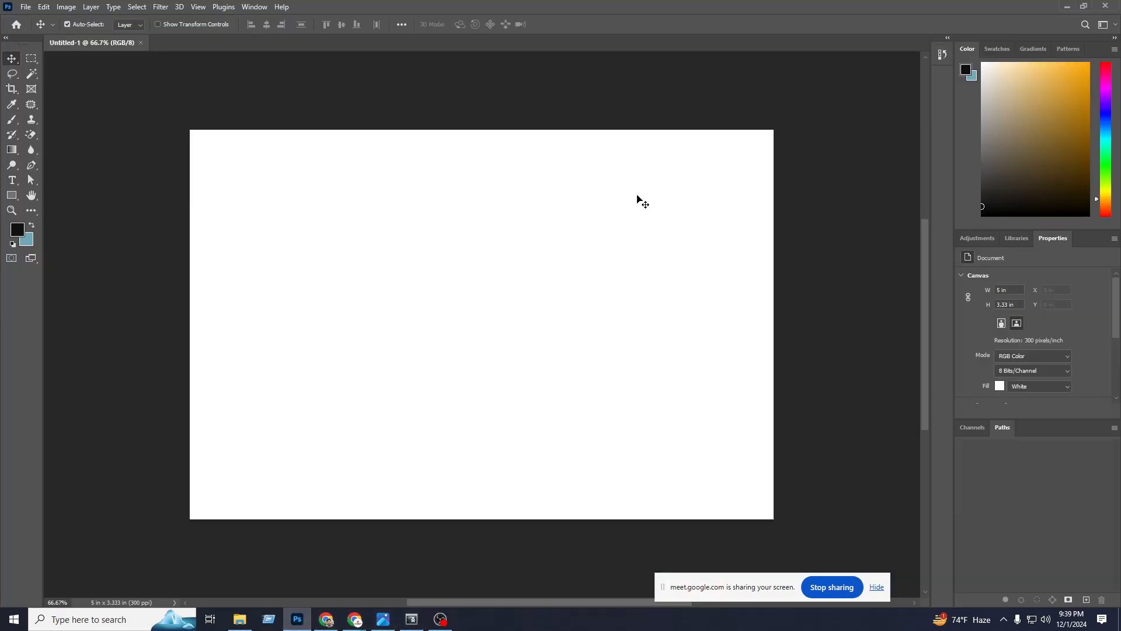
left_click(142, 43)
left_click(26, 6)
left_click(36, 24)
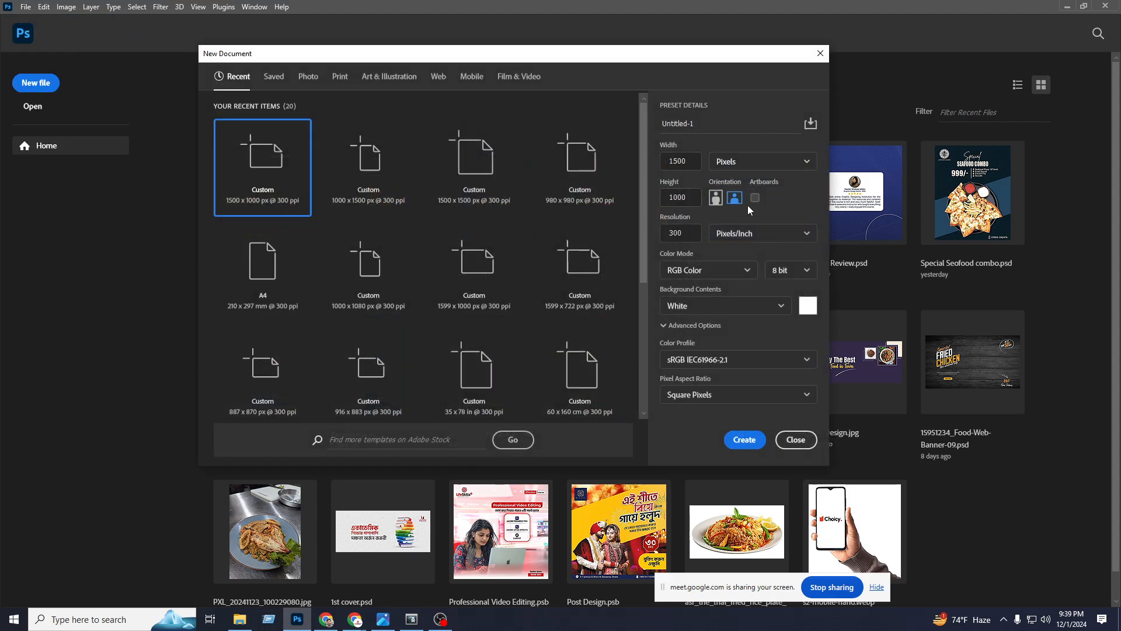
left_click(755, 199)
left_click(745, 440)
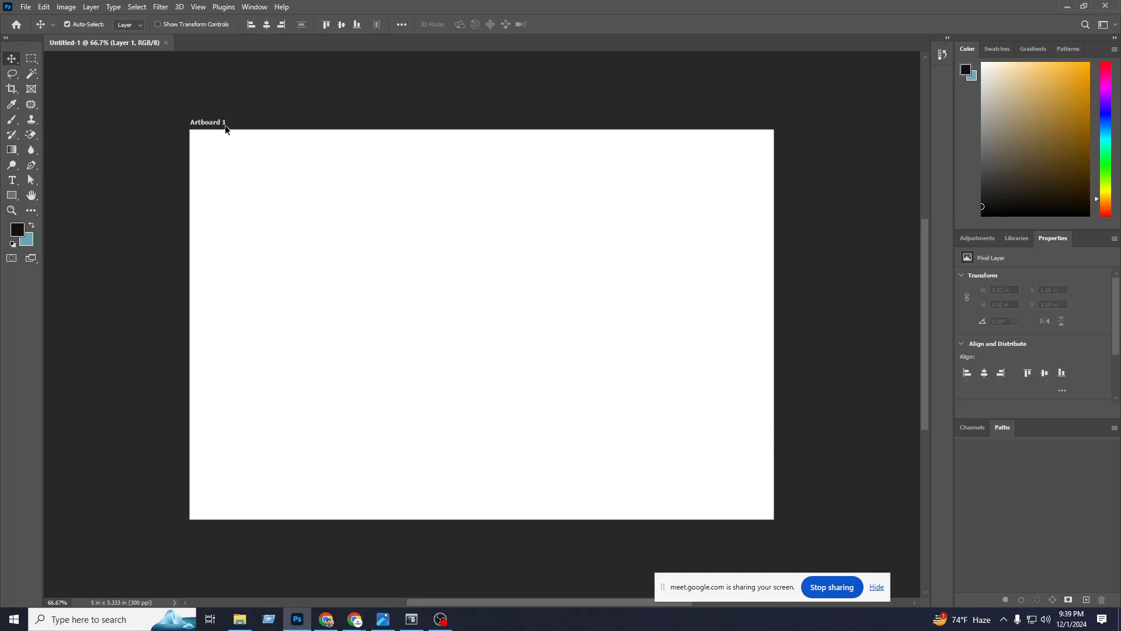
Close the artboard document and open the settings for another new document.
left_click(166, 42)
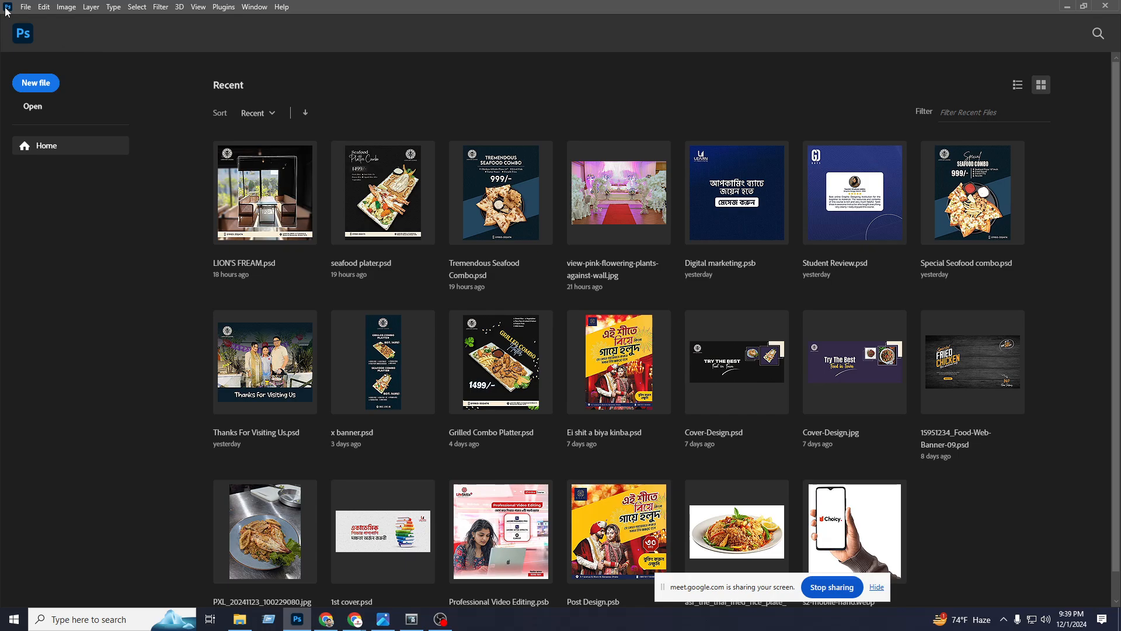
left_click(26, 7)
left_click(38, 18)
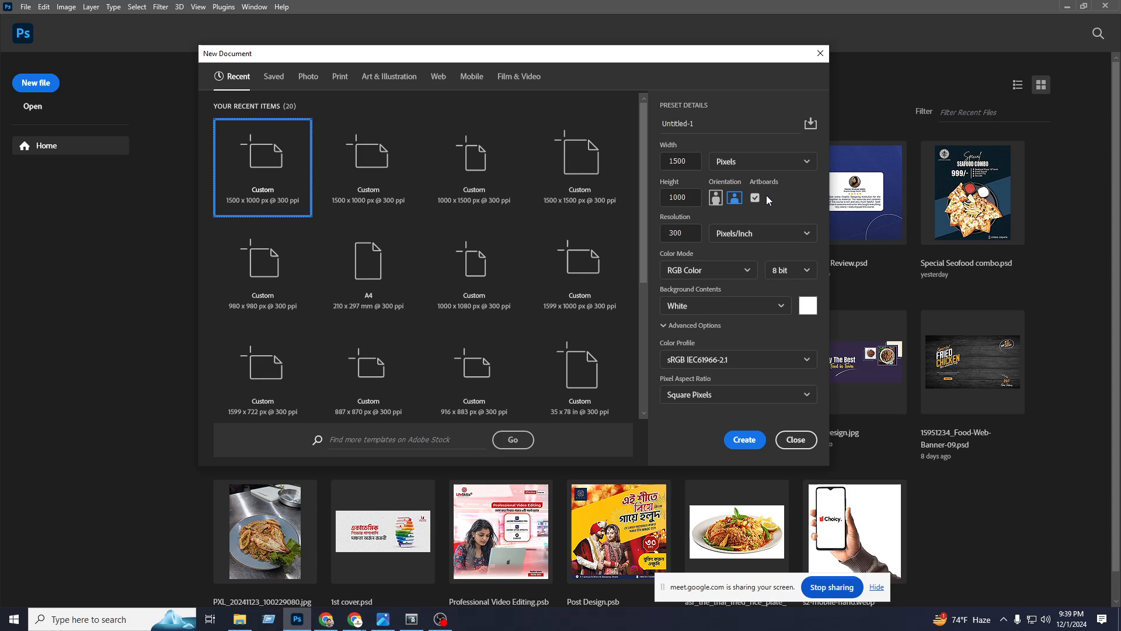
left_click(756, 199)
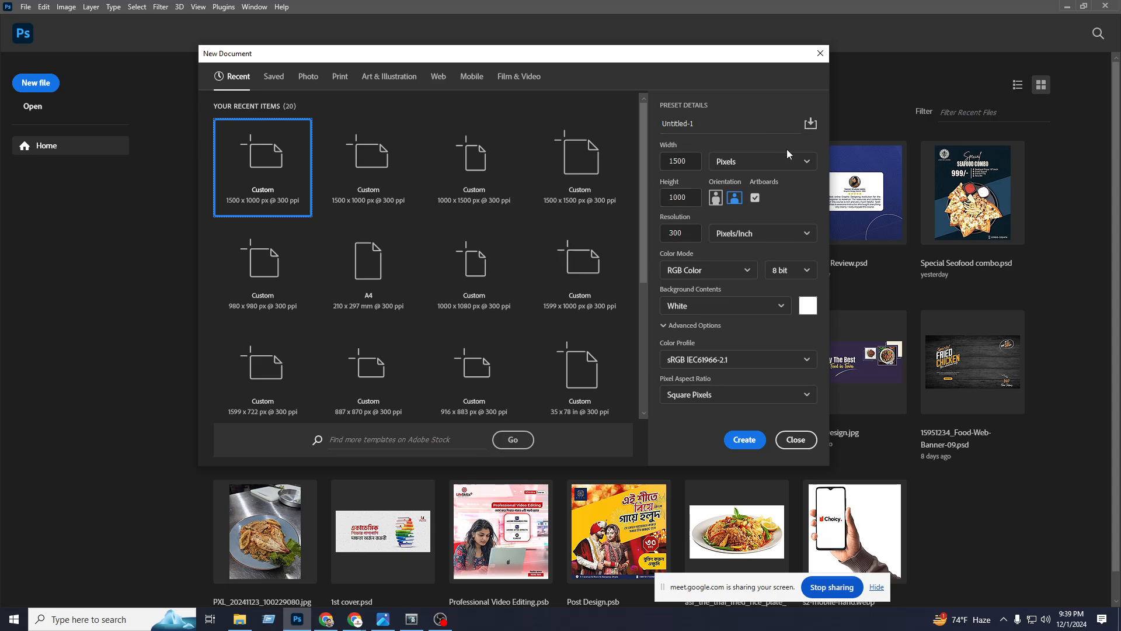
left_click(355, 621)
left_click(355, 622)
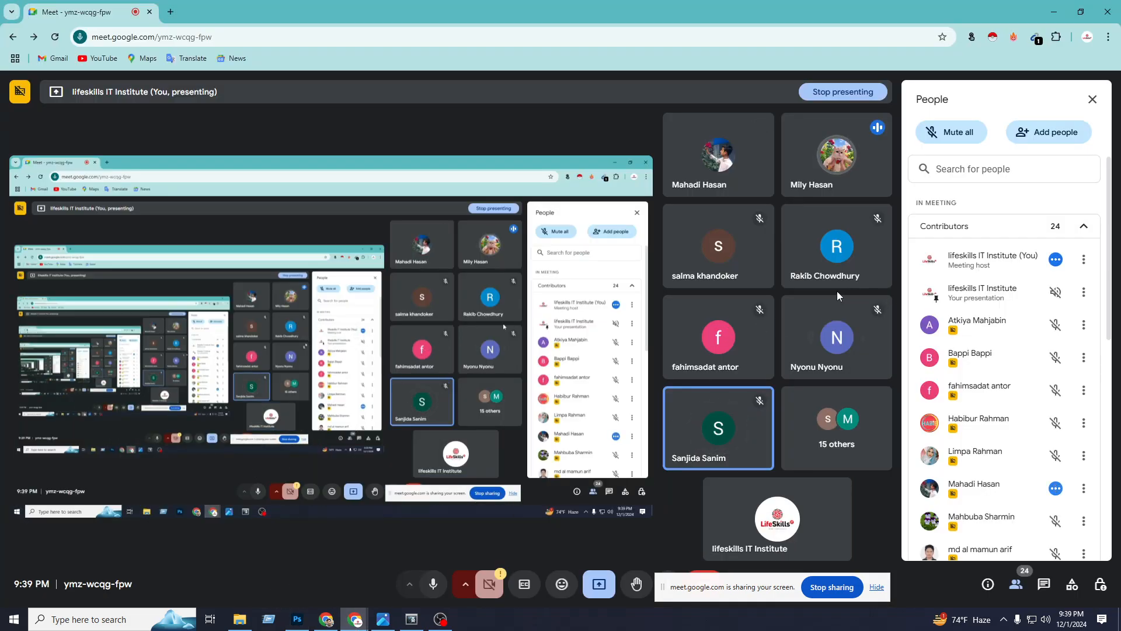
Switch to Photoshop and turn off artboards for the new document.
left_click(297, 619)
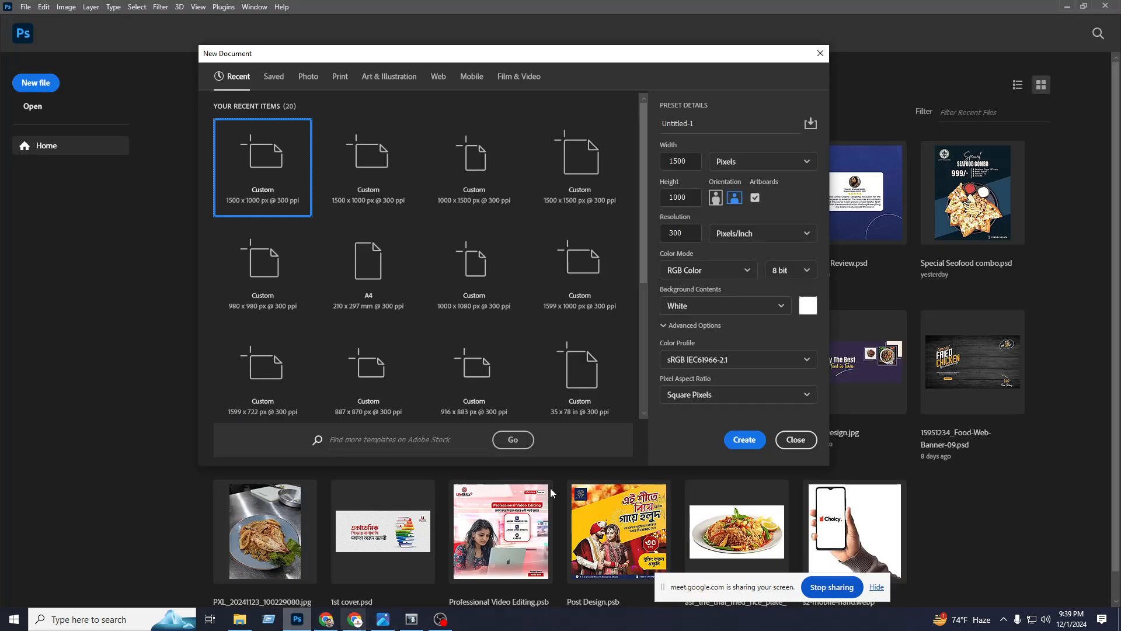
double_click(687, 233)
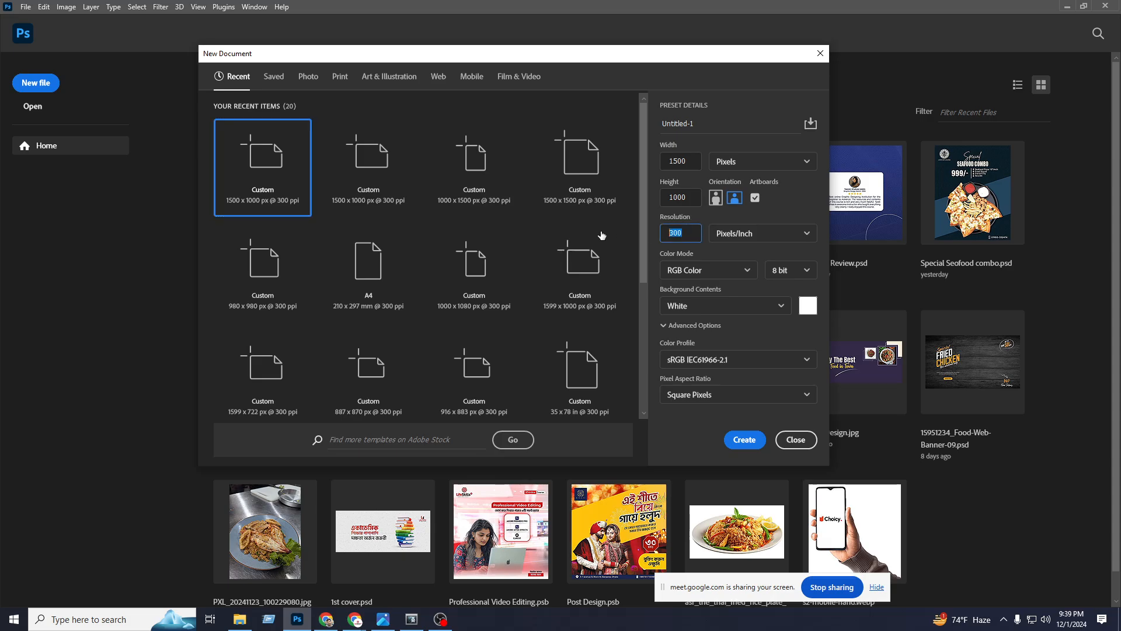
left_click(756, 199)
Try a resolution of 72 for the new document and set it back to 300.
double_click(670, 234)
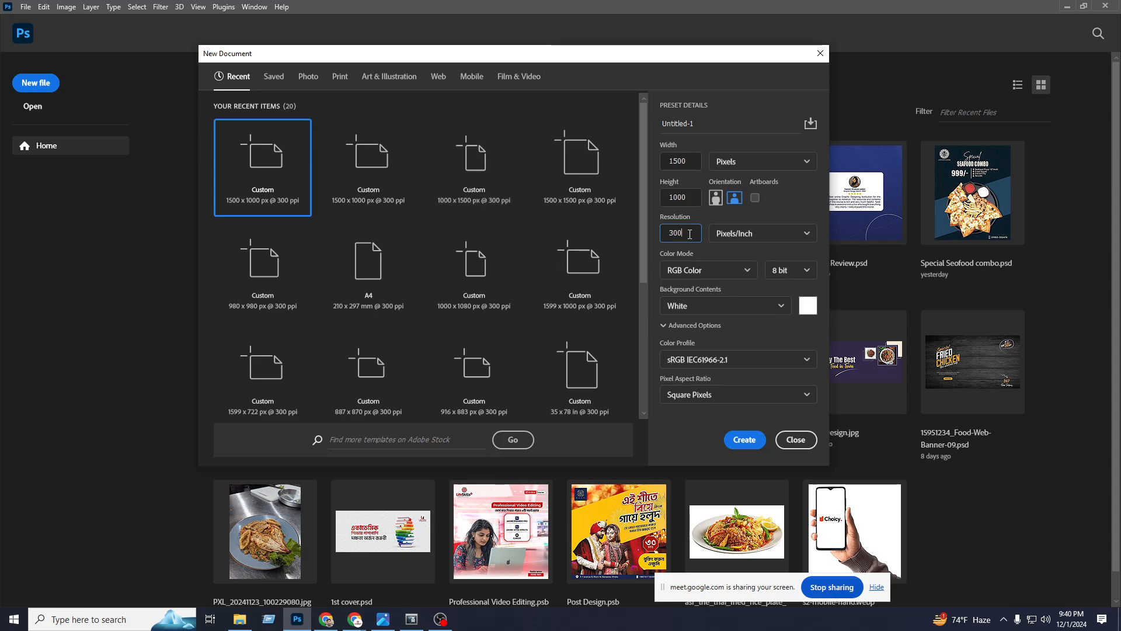
left_click(702, 247)
left_click(688, 235)
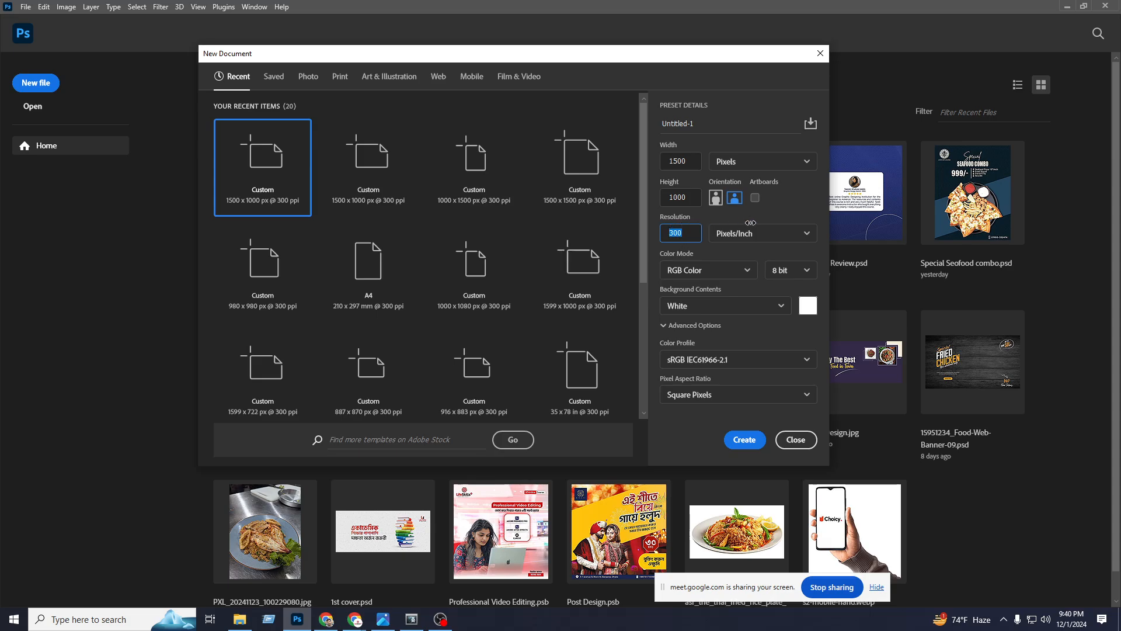
type("30")
key("BackSpace")
key("BackSpace")
type("72")
double_click(688, 234)
type("300")
Examine the available resolution units and colour modes for the new document.
left_click(786, 233)
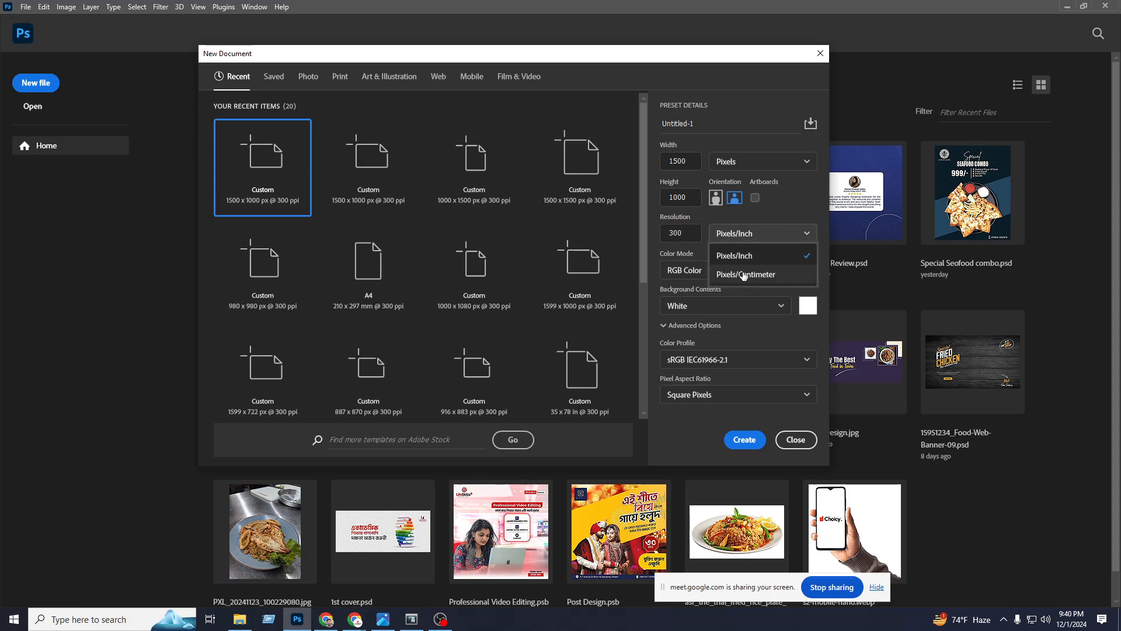
left_click(768, 264)
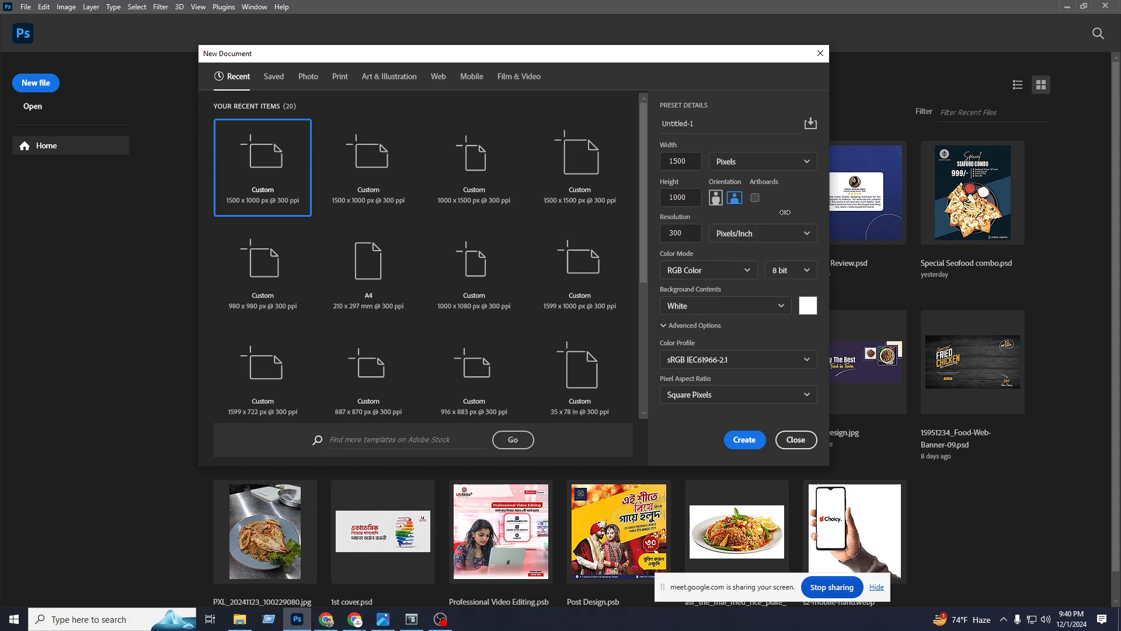
left_click(744, 274)
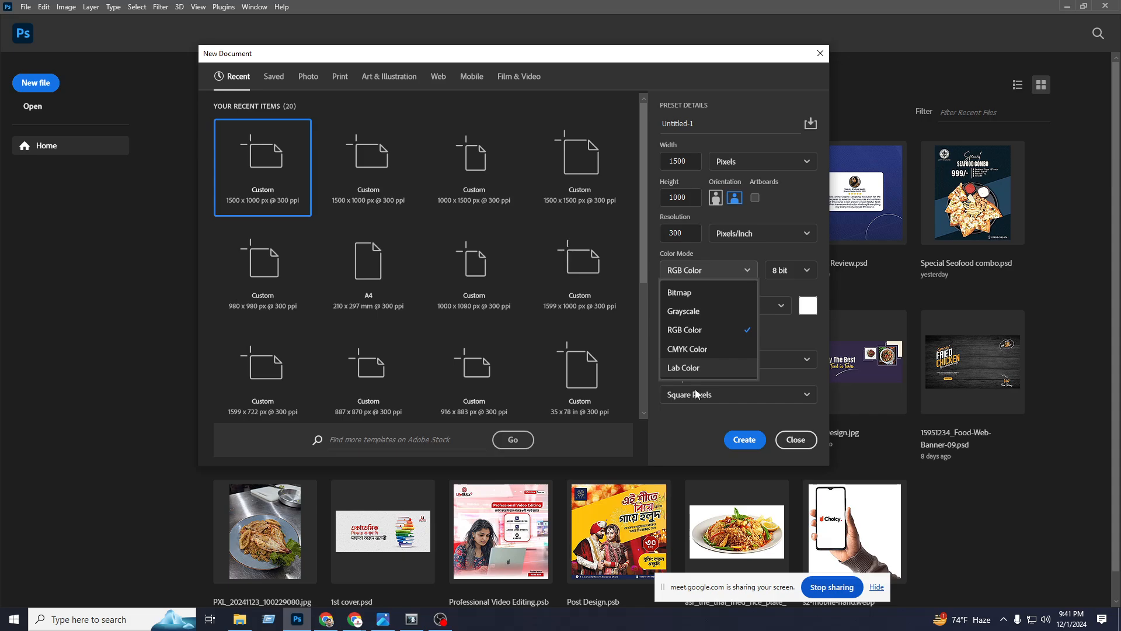
left_click(798, 336)
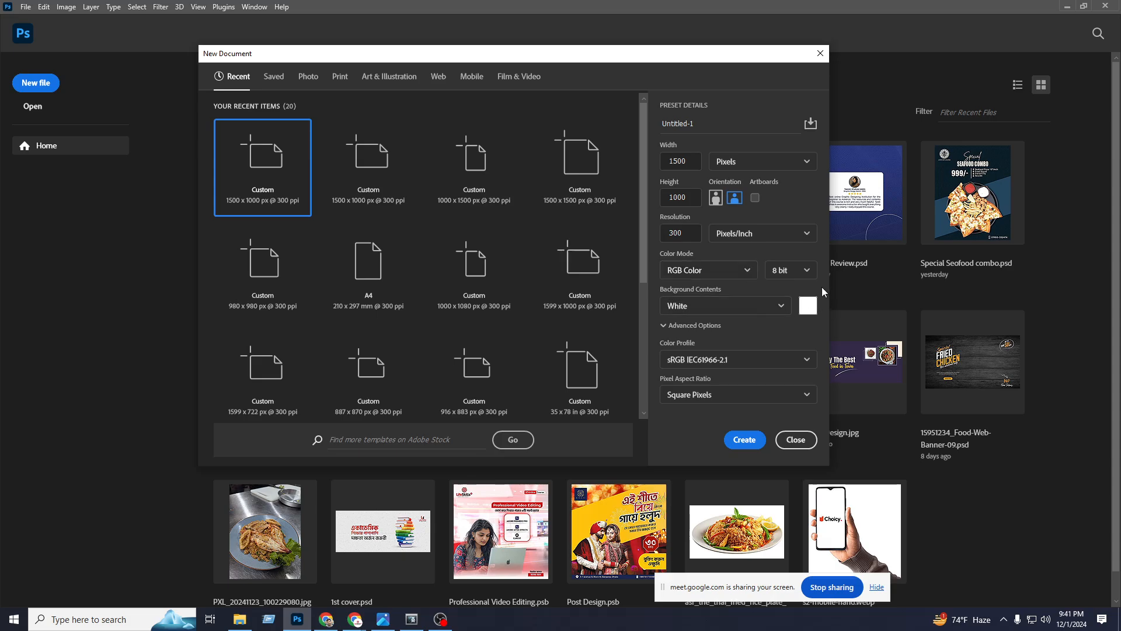
Set the resolution to 72 and back to 300, and review the resolution units again.
left_click(692, 233)
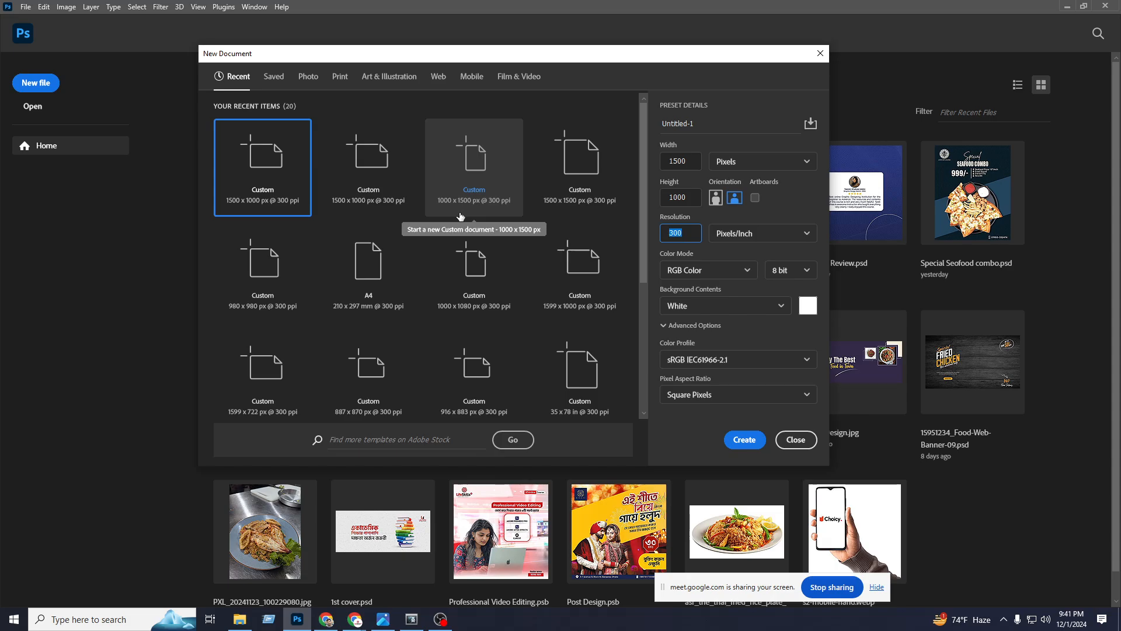
type("72")
left_click_drag(688, 233, 620, 237)
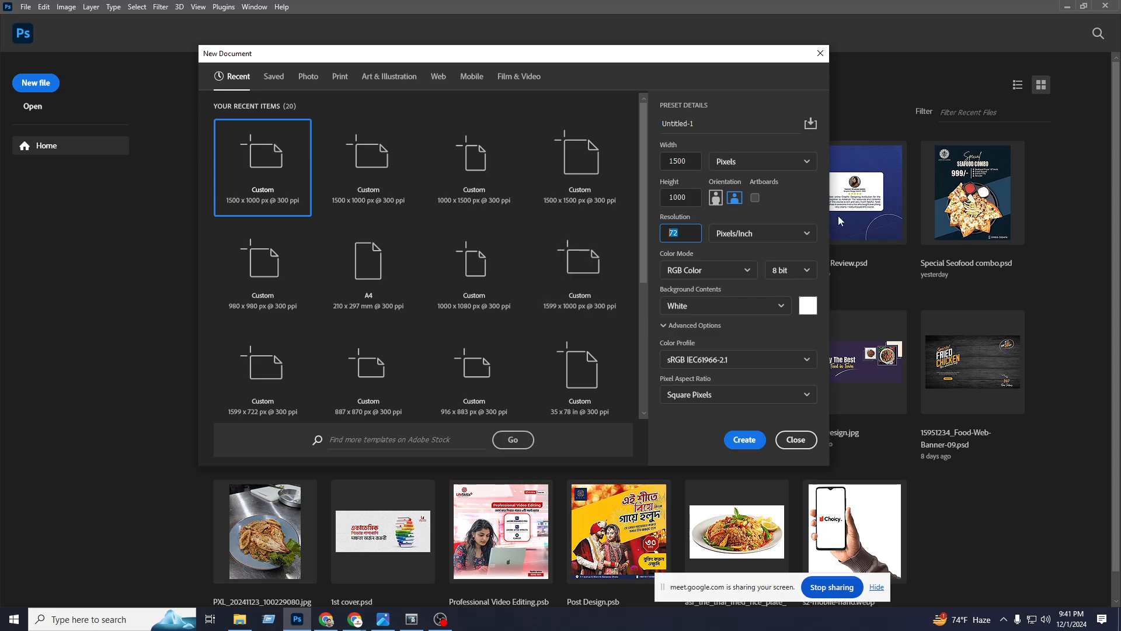
type("300")
left_click(717, 254)
left_click(778, 238)
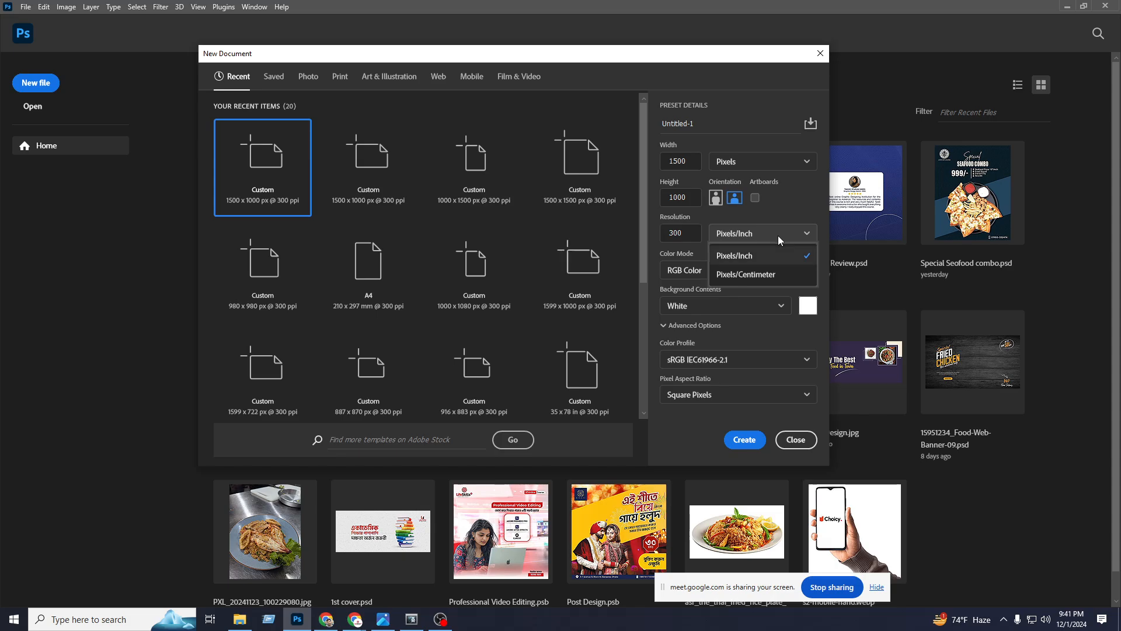
left_click(813, 211)
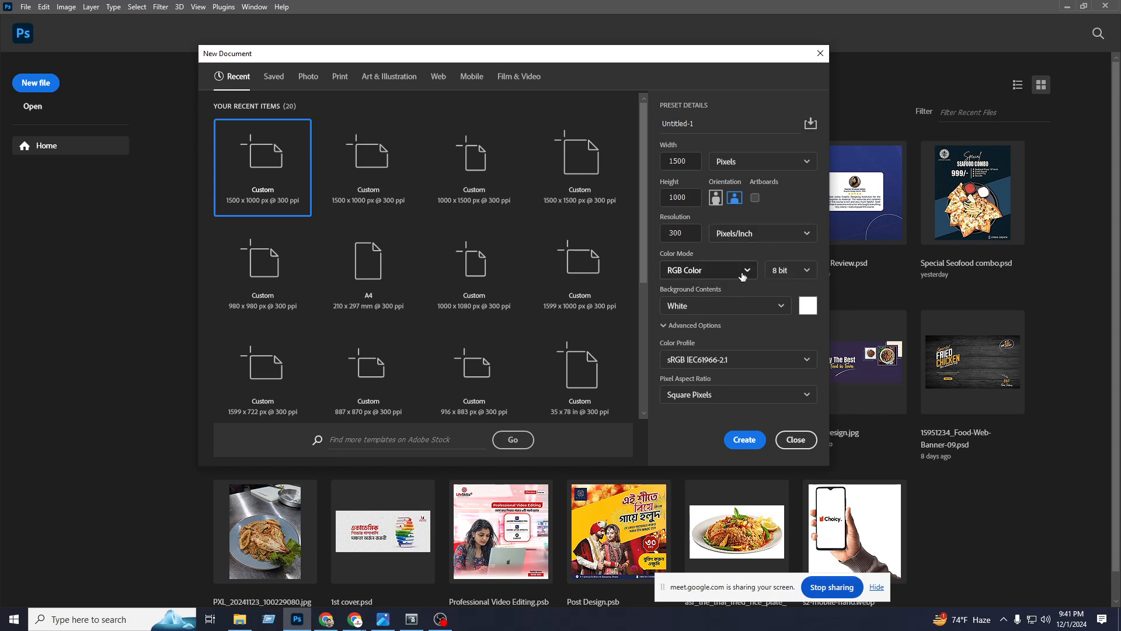
Switch the new document's colour mode to CMYK Color and back to RGB Color.
left_click(738, 274)
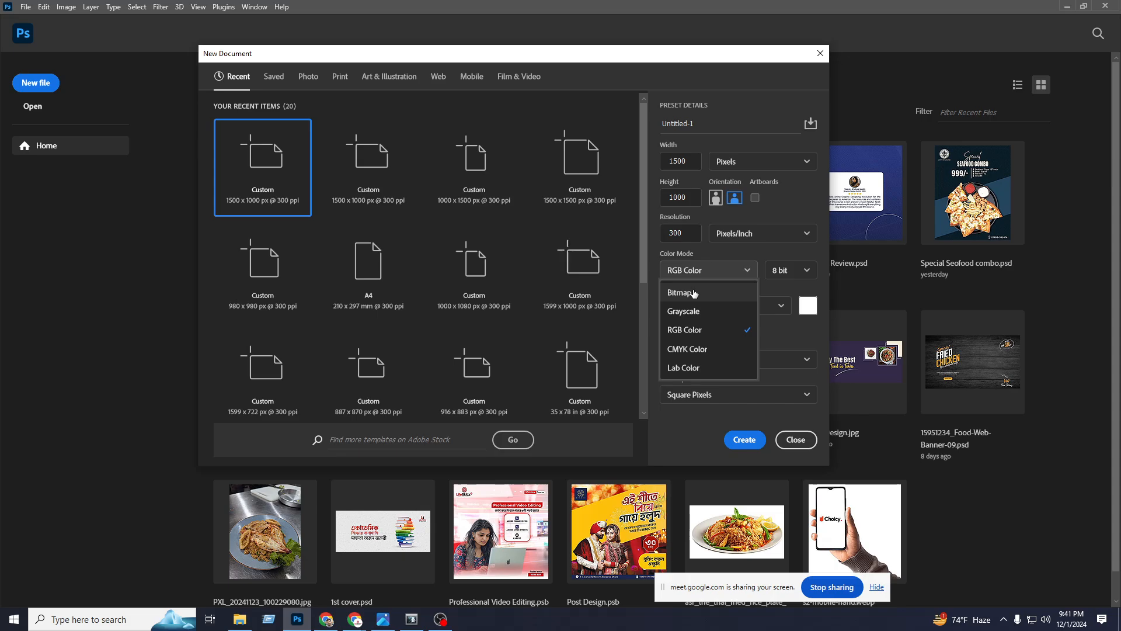
left_click(694, 349)
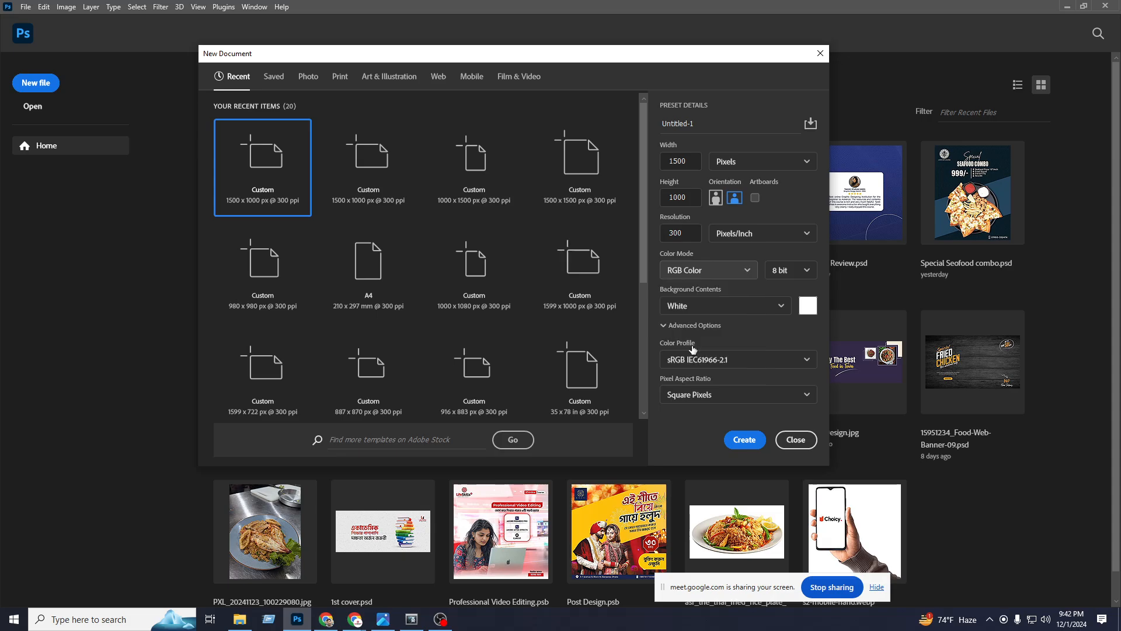
left_click(738, 272)
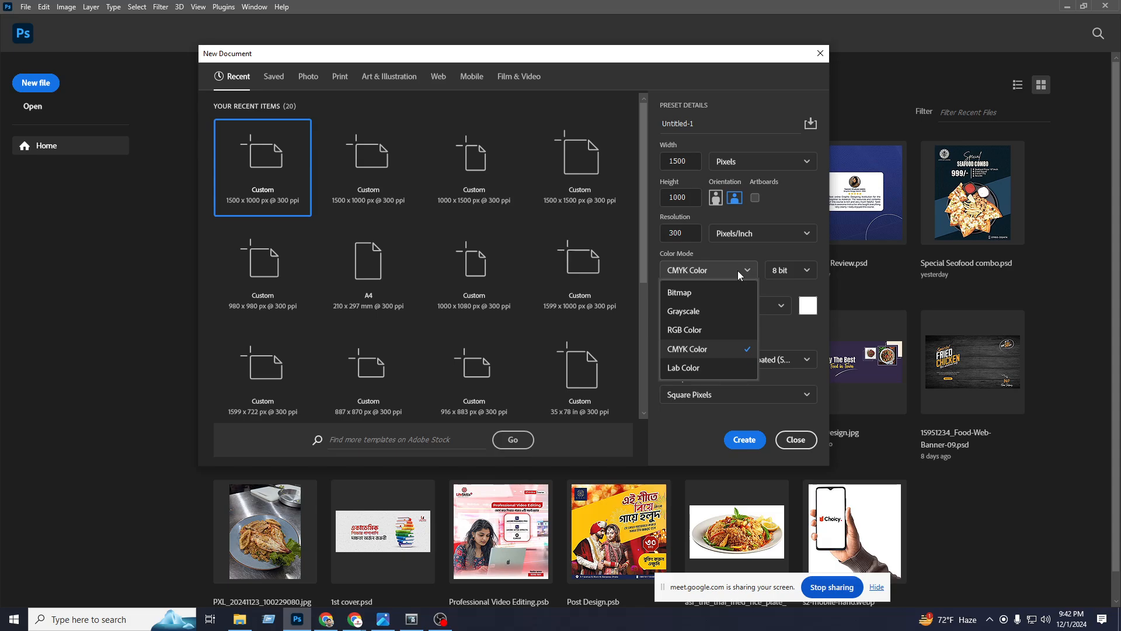
left_click(678, 330)
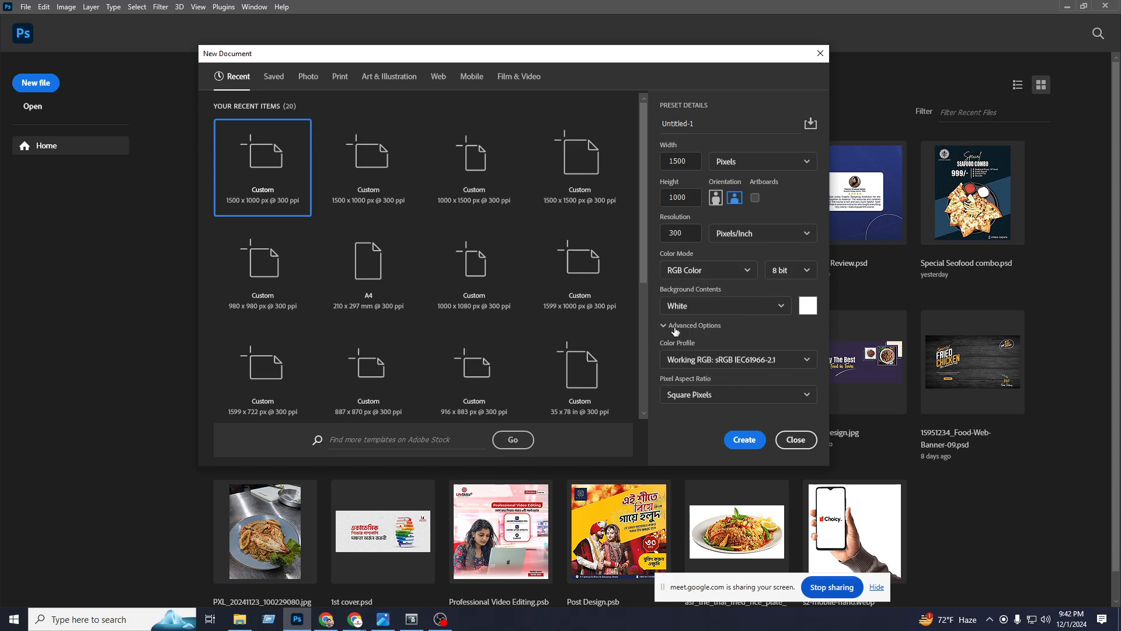
left_click(680, 270)
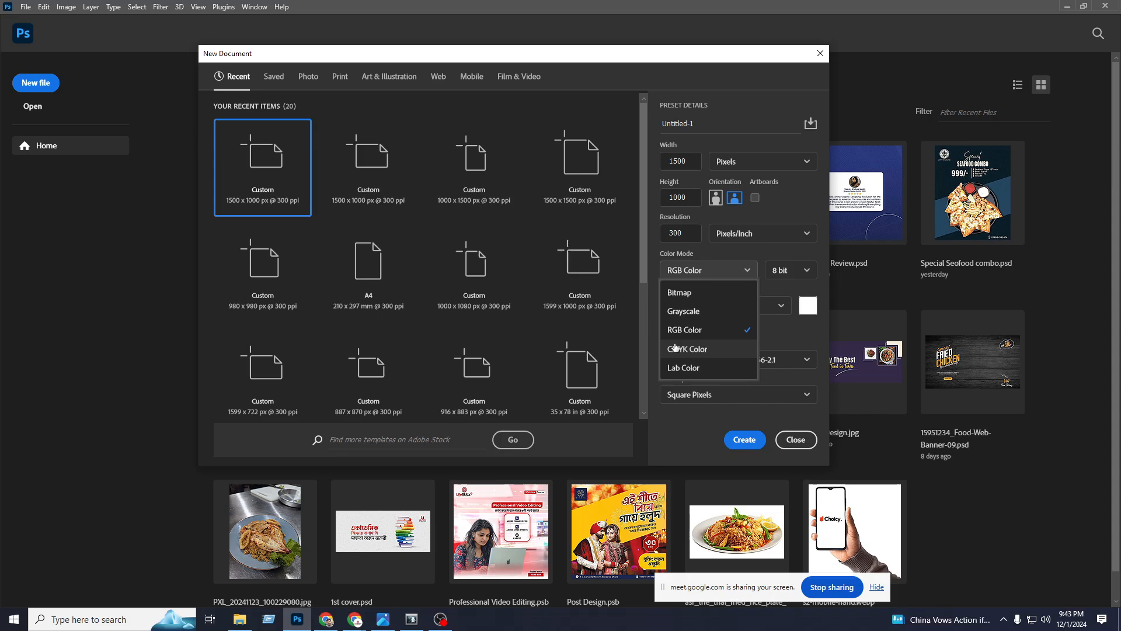
Open Notepad and write "RED, GREEN, BLUE" in enlarged text on the first line.
key("super")
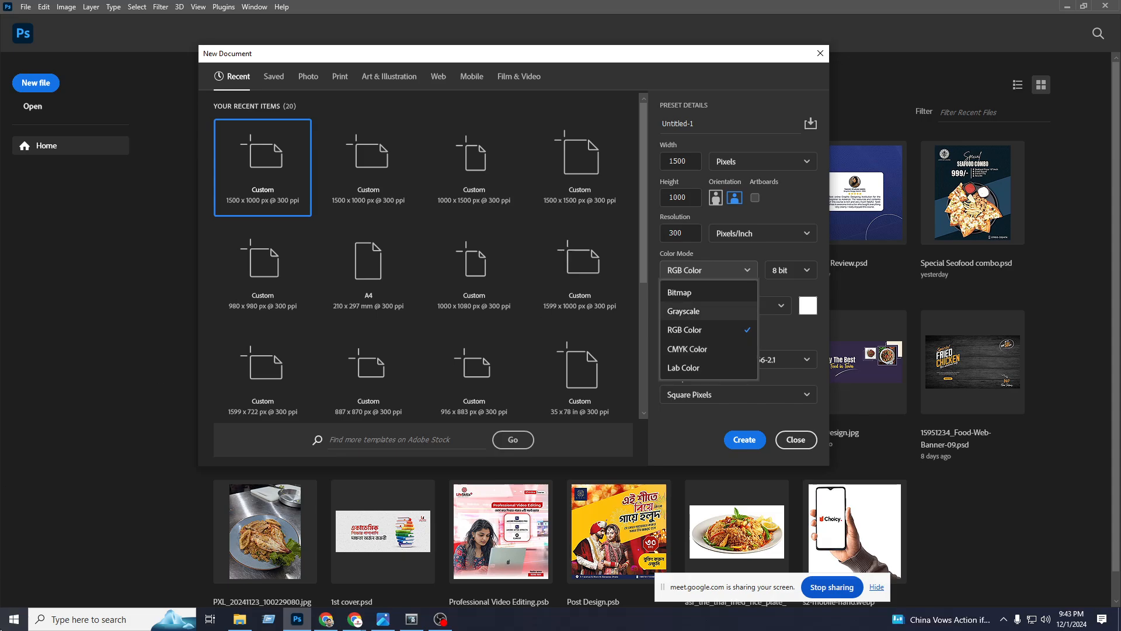
type("note")
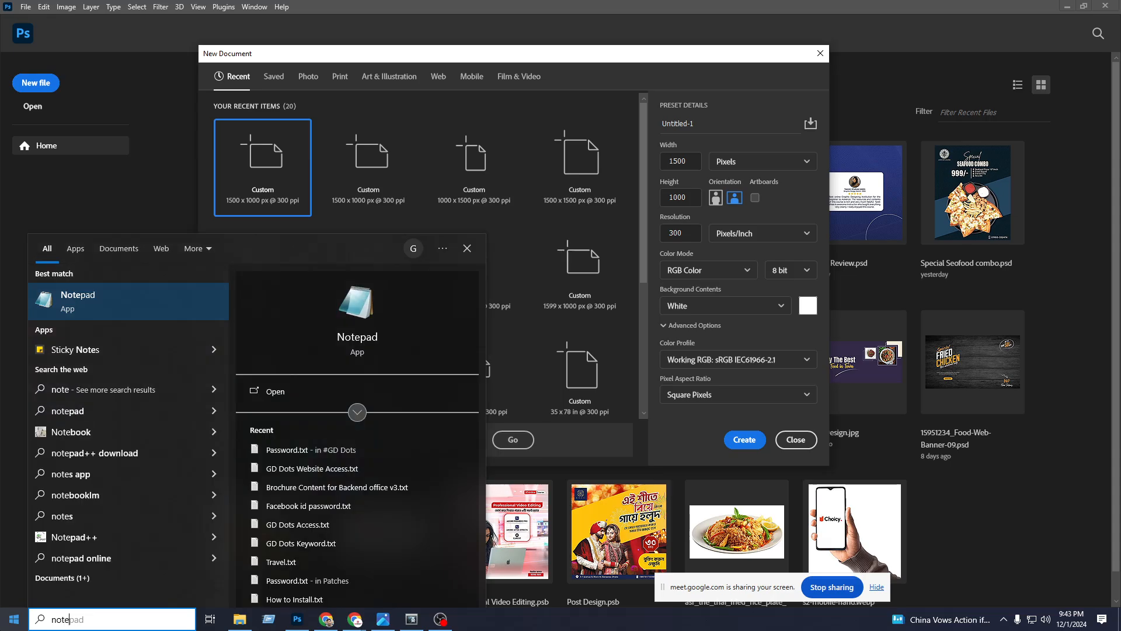
key("Return")
left_click(970, 204)
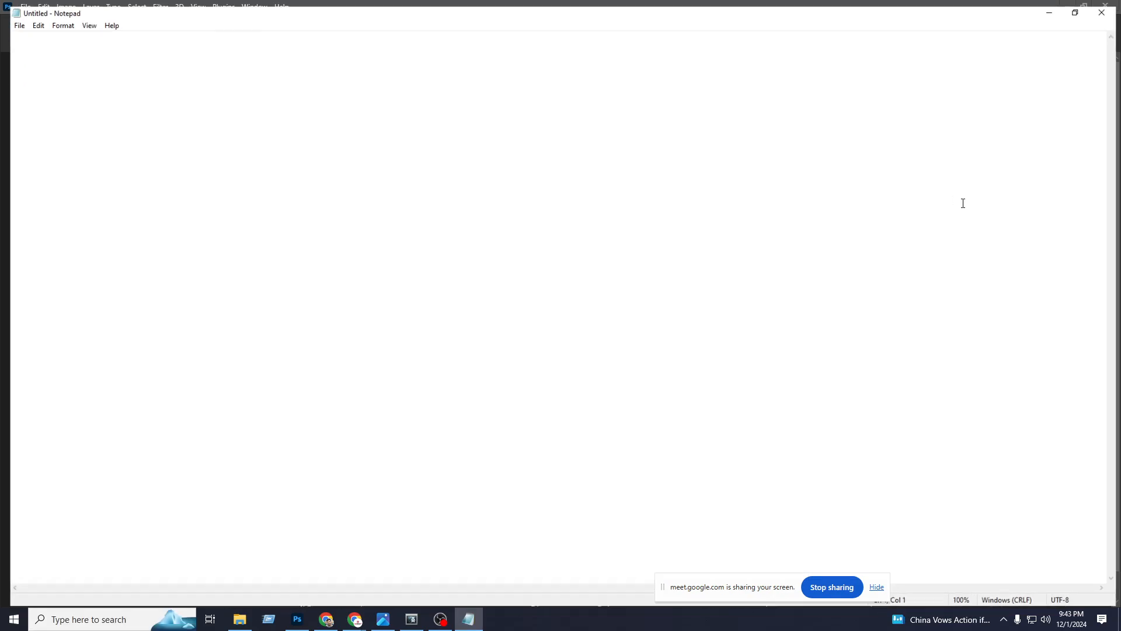
scroll(128, 186, "up", 20)
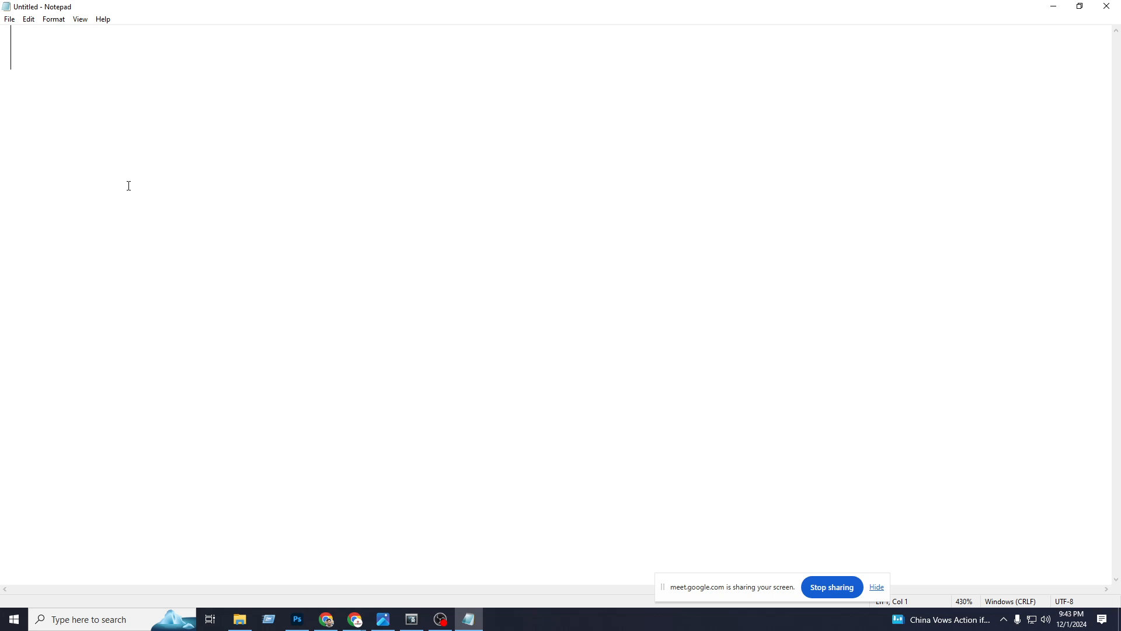
type("RE")
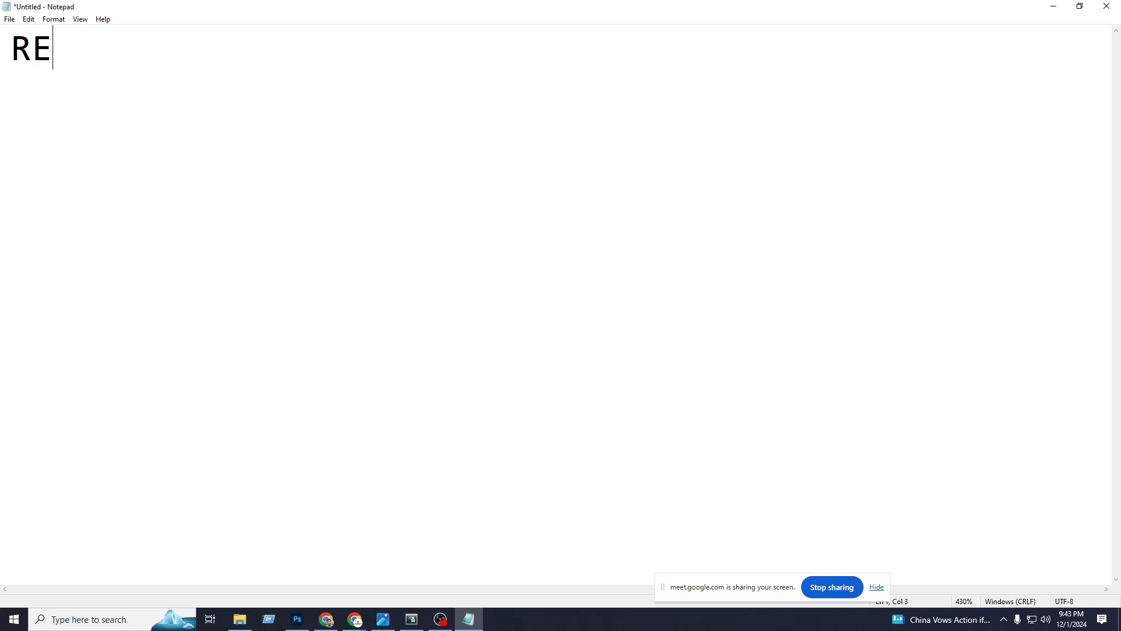
type("D, GREEN")
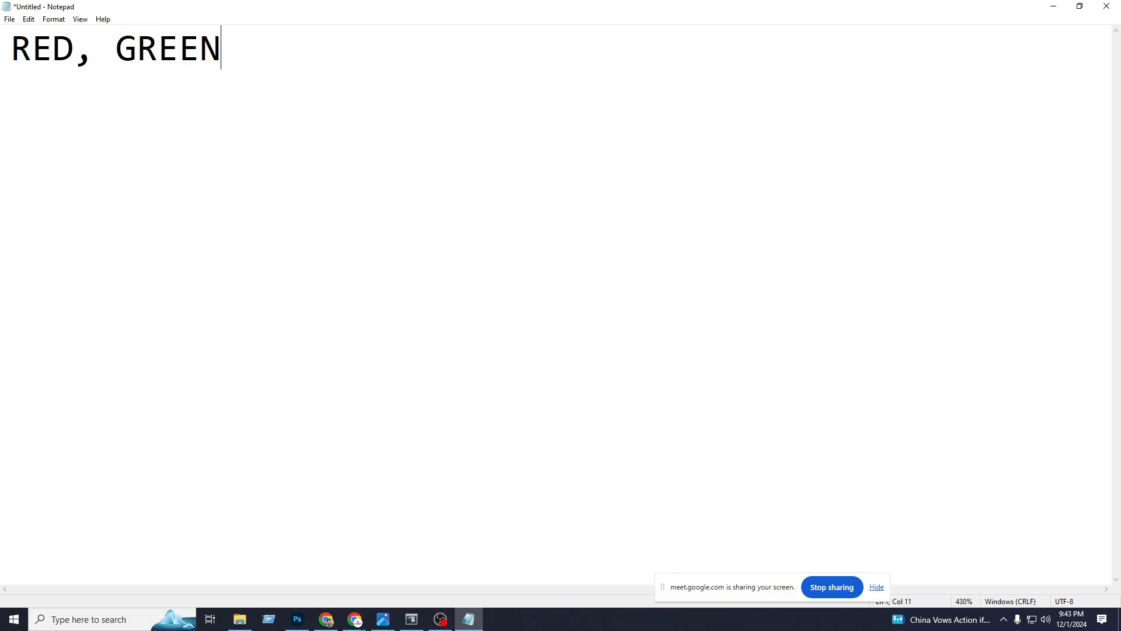
type(", BLU")
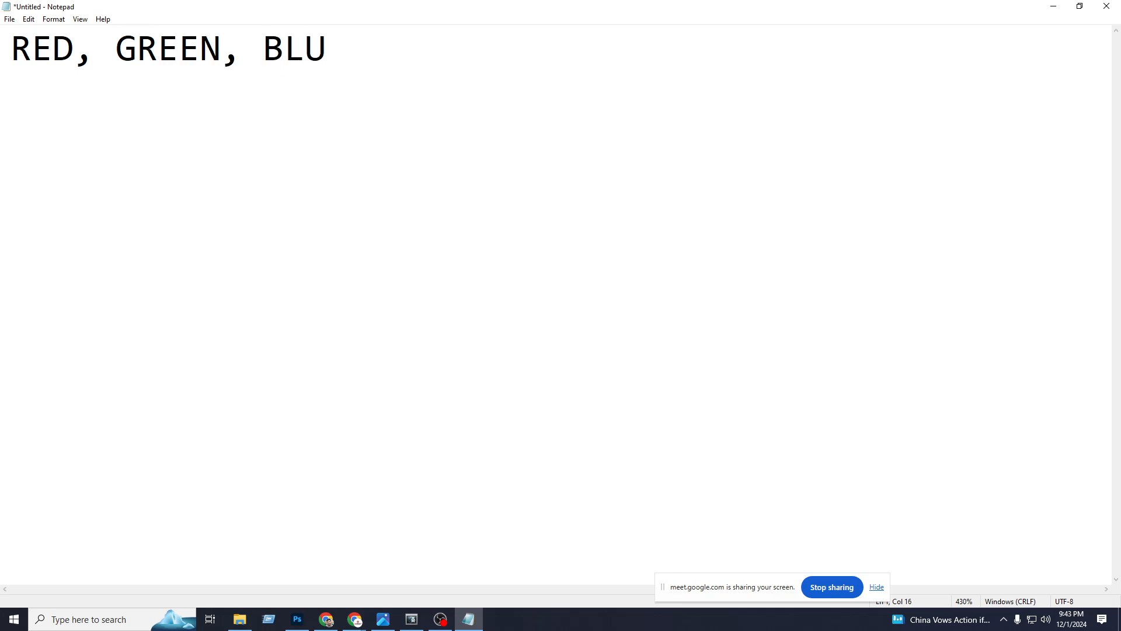
type("E")
Insert the label "RGB- " before the colour names on the first line.
key("Home")
type("RG")
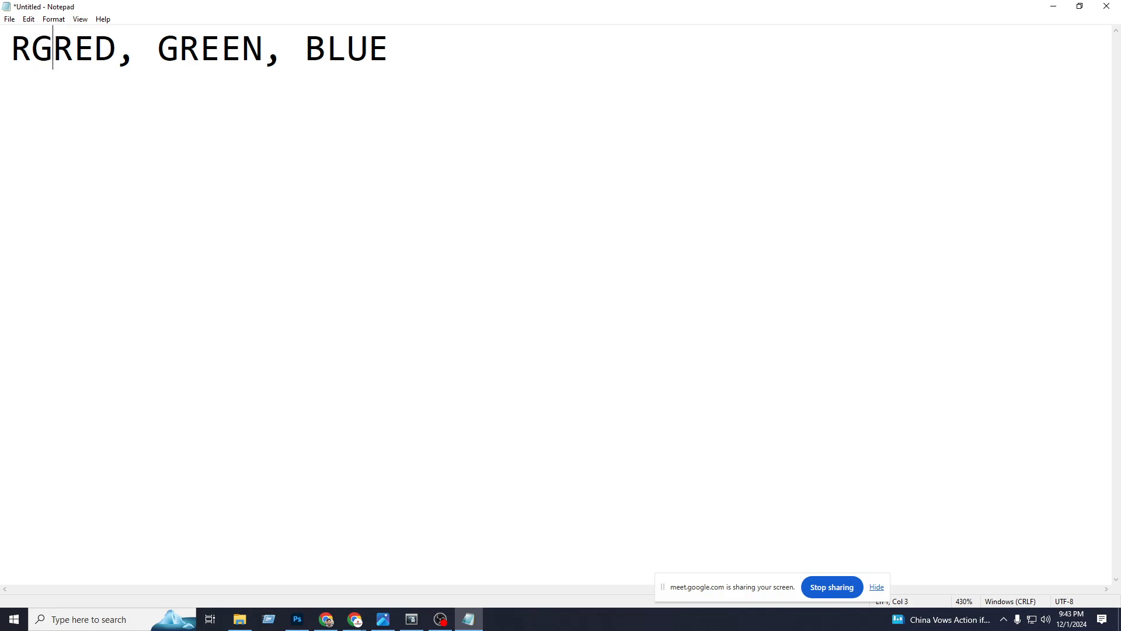
type("G")
key("BackSpace")
type("B")
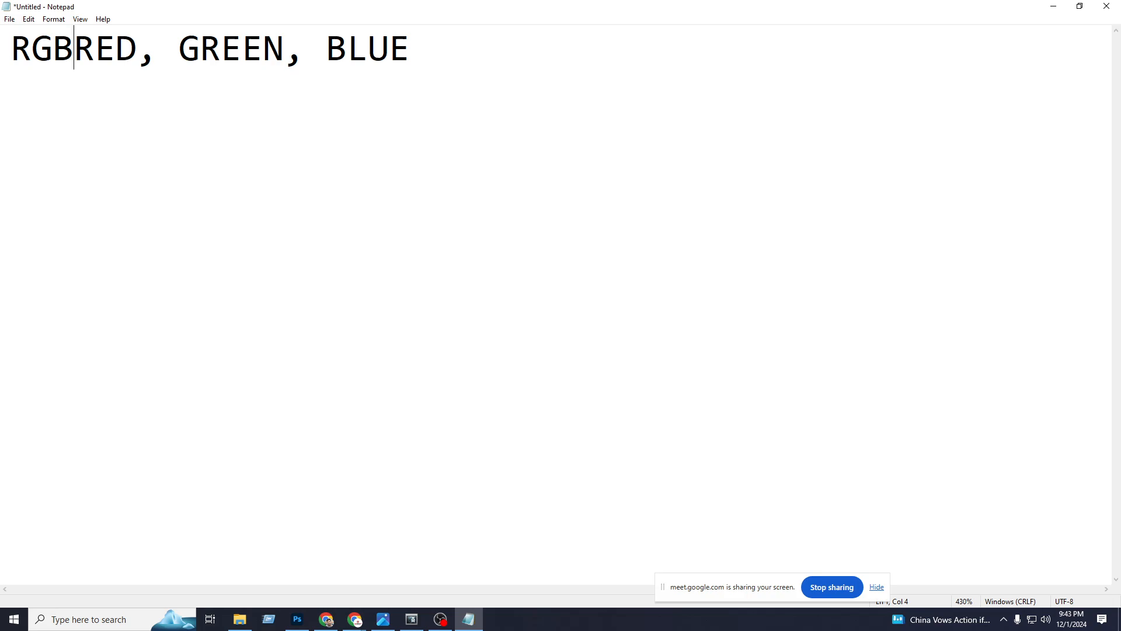
type("-")
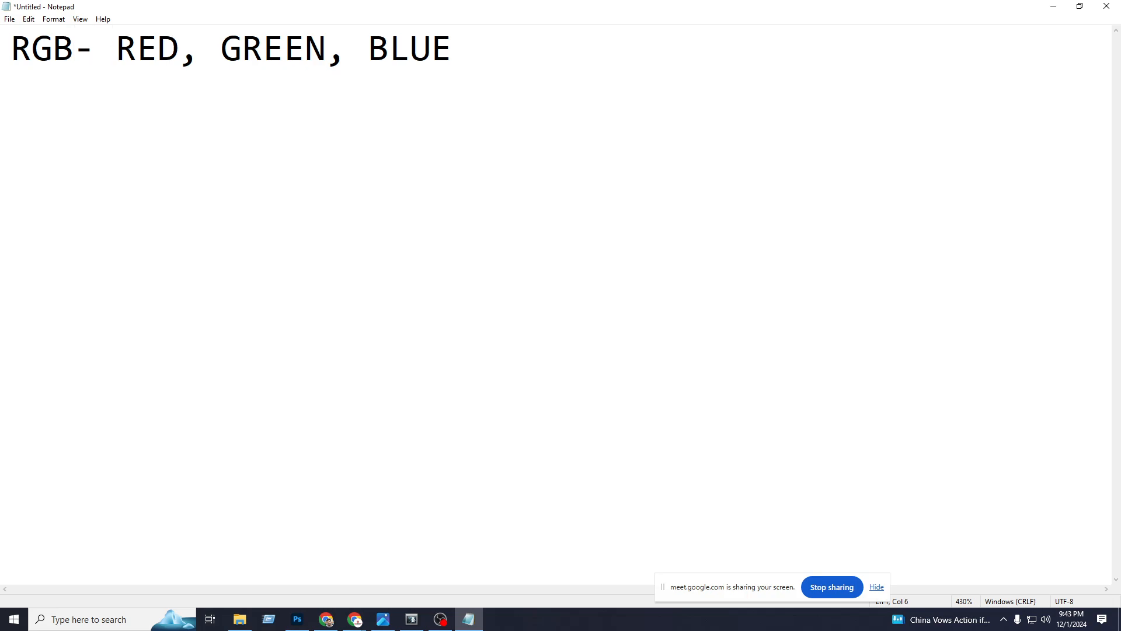
Add a second line reading "CMYK- CYAN," below the RGB line.
left_click(461, 50)
key("Return")
type("CMY")
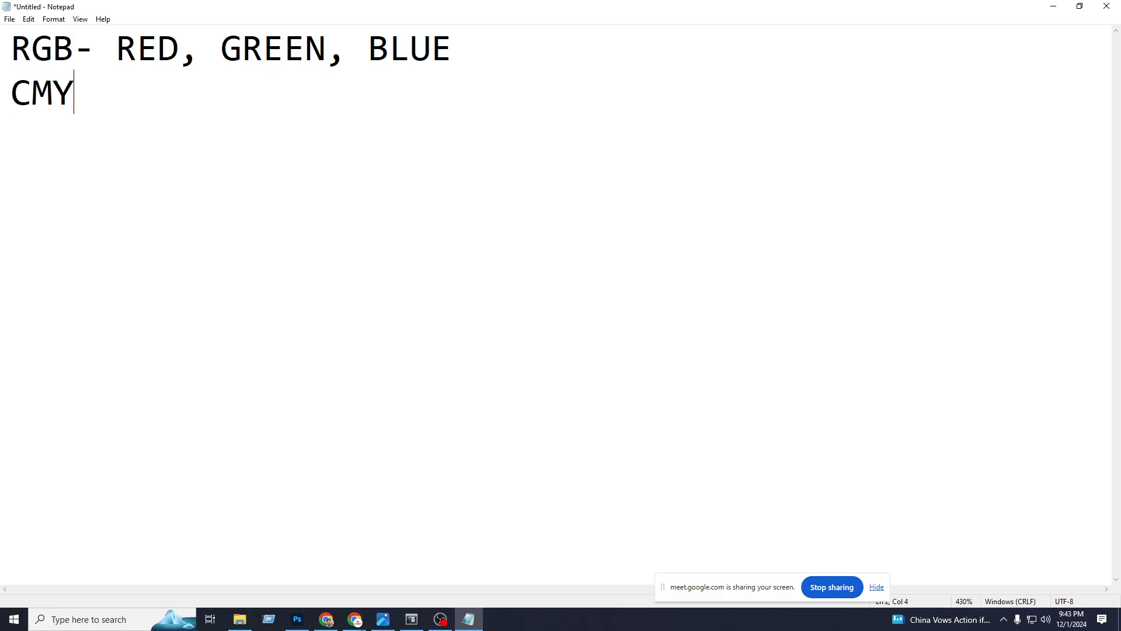
type("K- CY")
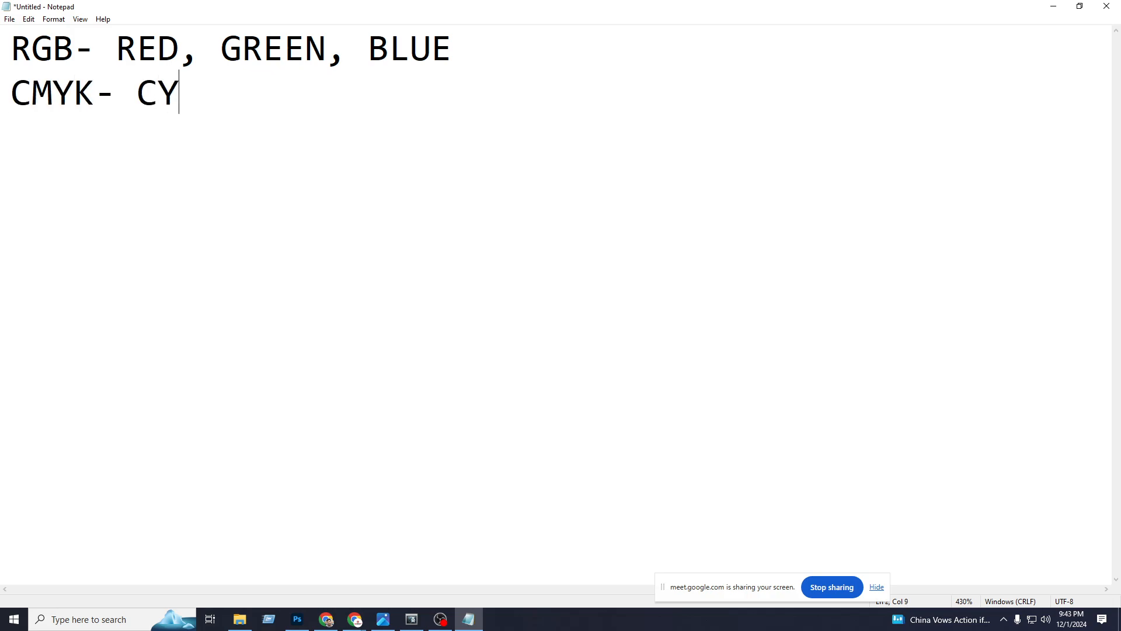
type("AN,")
Switch to the Chrome window with the banner image search and enter "CAYN" as a new search query.
left_click(326, 619)
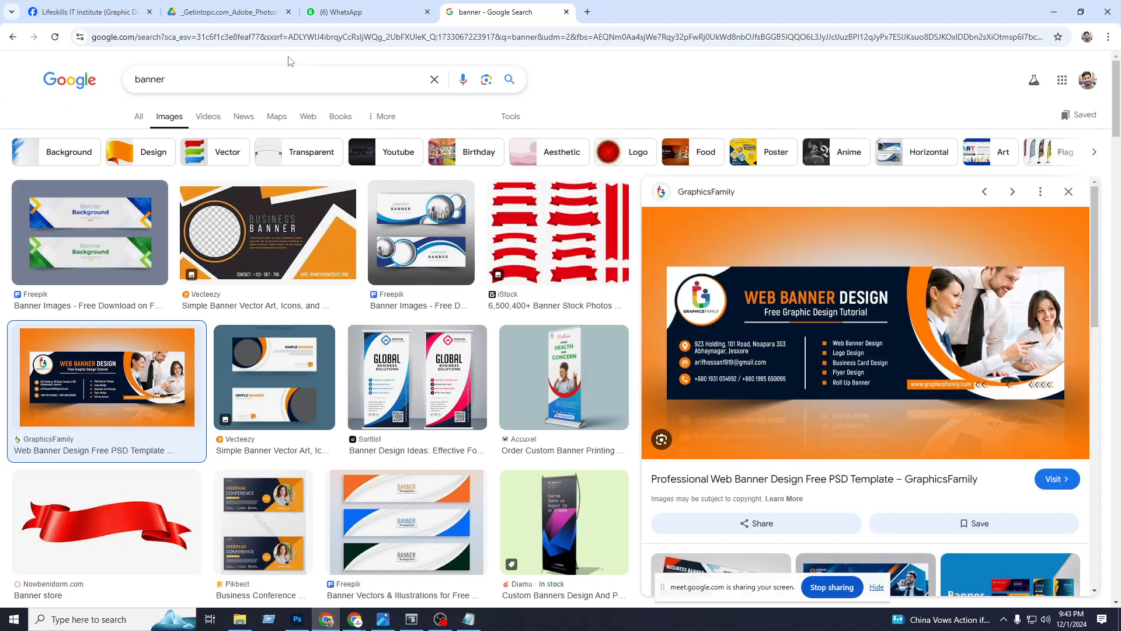
left_click(295, 37)
type("CAN")
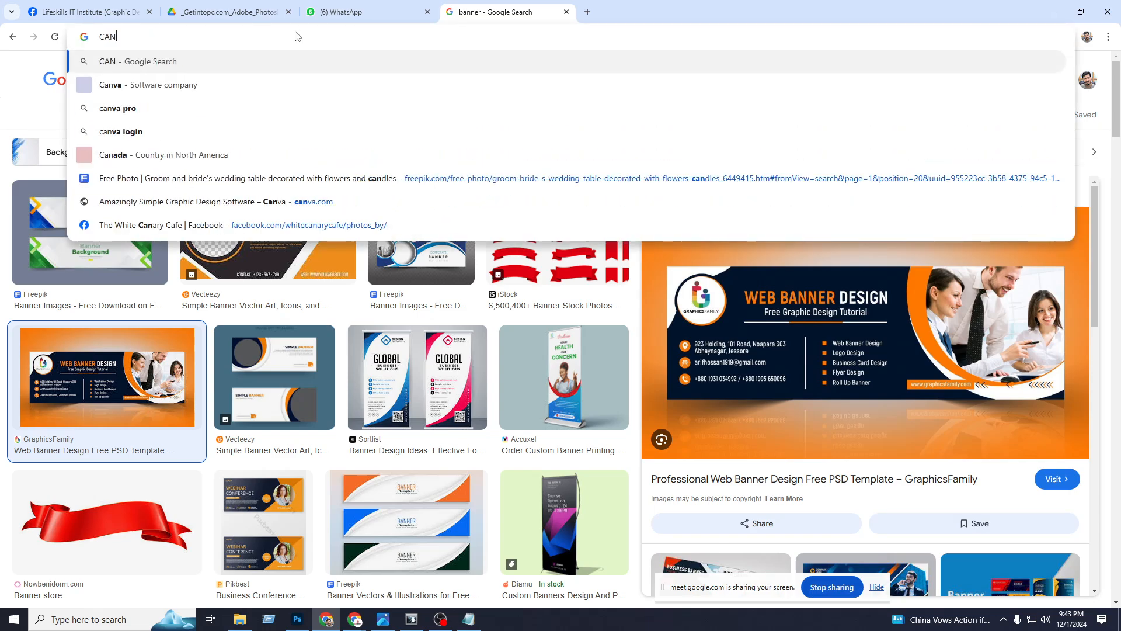
key("BackSpace")
type("YN")
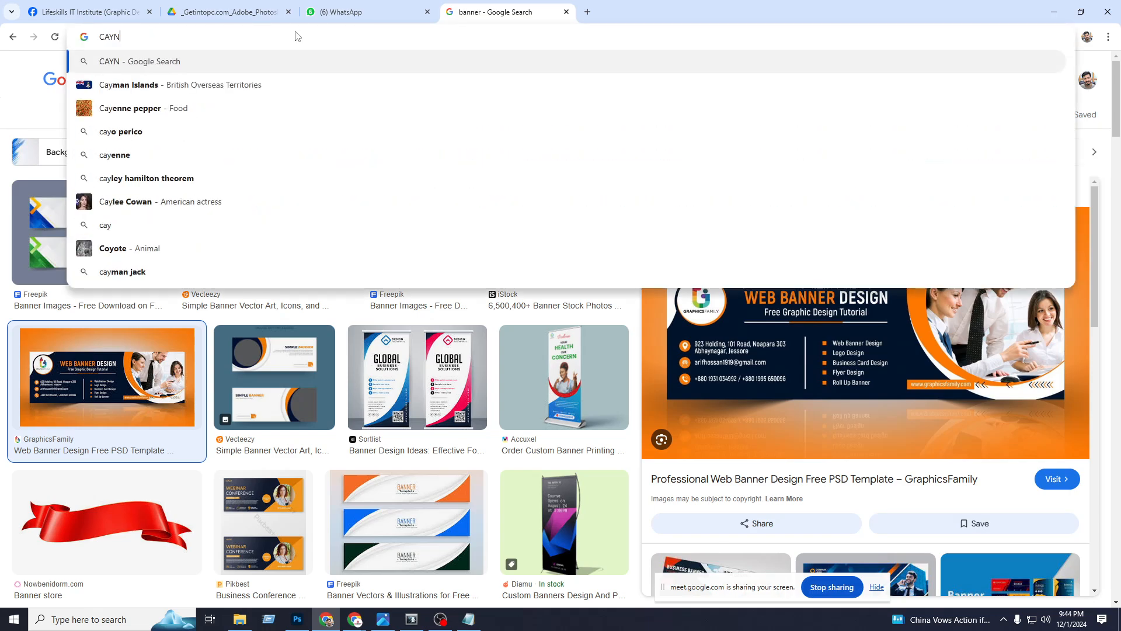
type(" MA")
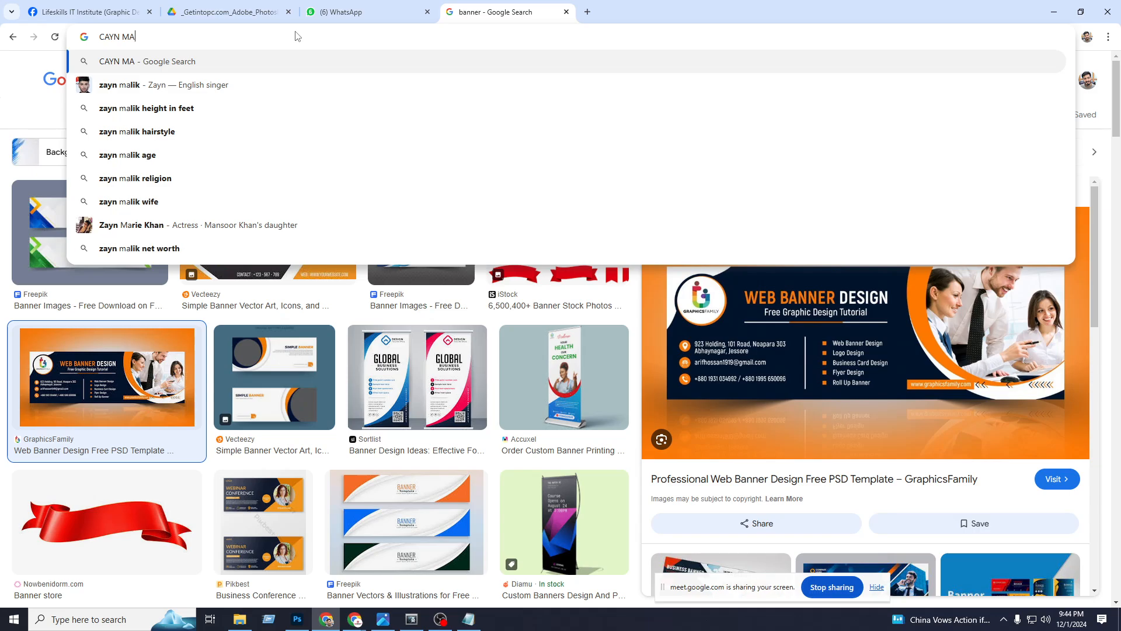
type("G")
key("BackSpace")
key("BackSpace")
key("BackSpace")
type("MAZ")
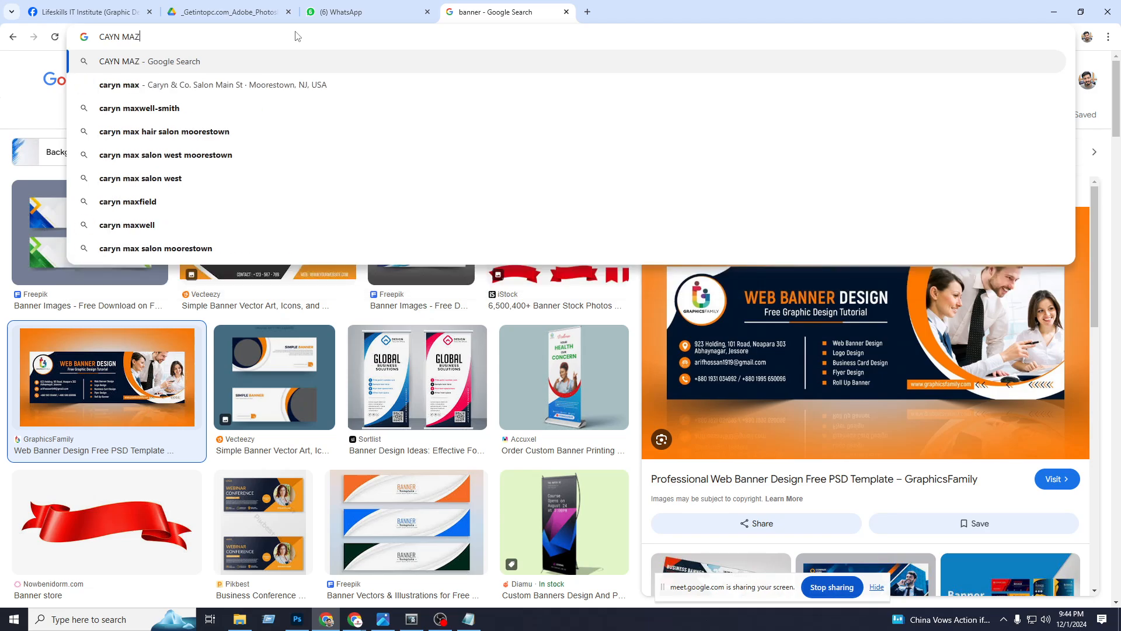
type("E")
key("BackSpace")
key("BackSpace")
key("BackSpace")
key("BackSpace")
key("BackSpace")
key("BackSpace")
key("BackSpace")
key("BackSpace")
key("BackSpace")
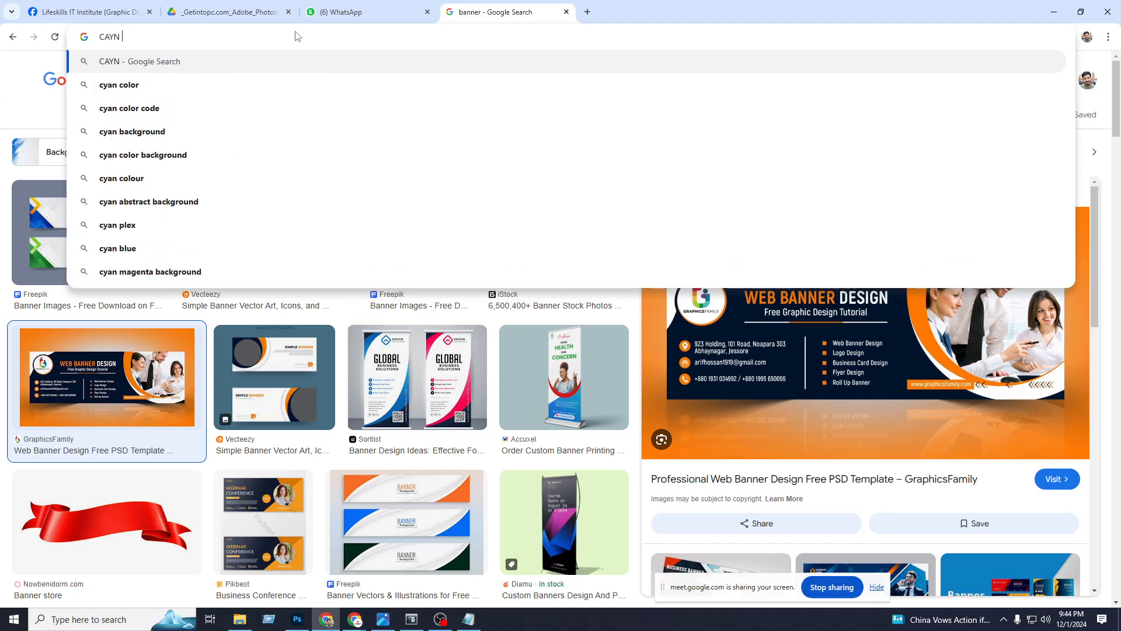
Search Google in a new browser tab for "cyan magenta yellow black".
left_click(589, 13)
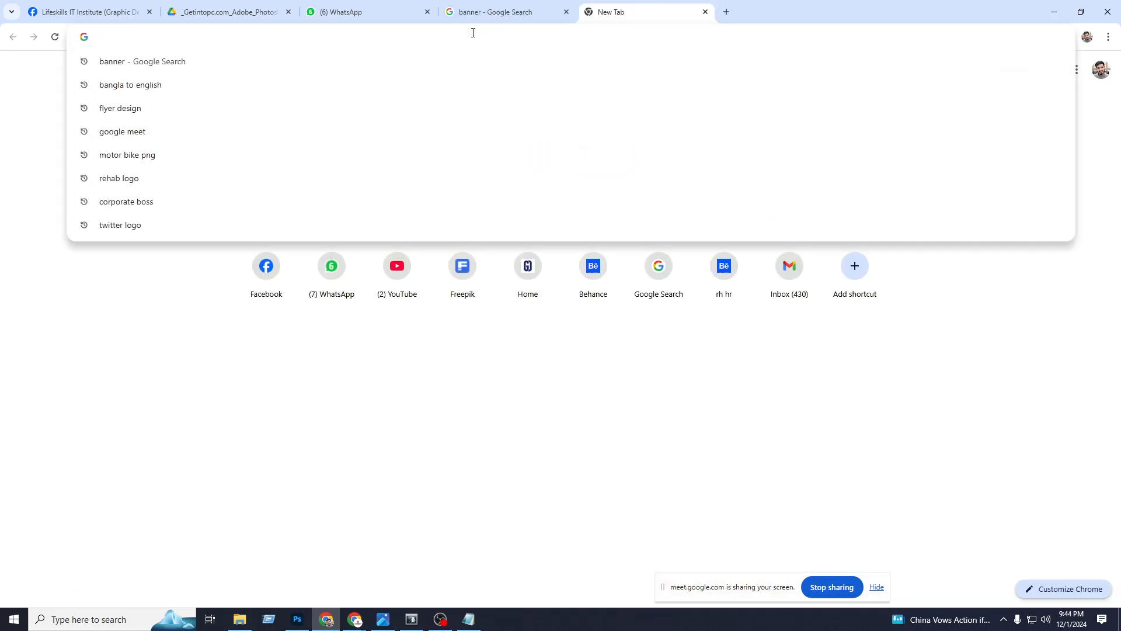
type("chhan")
key("BackSpace")
key("BackSpace")
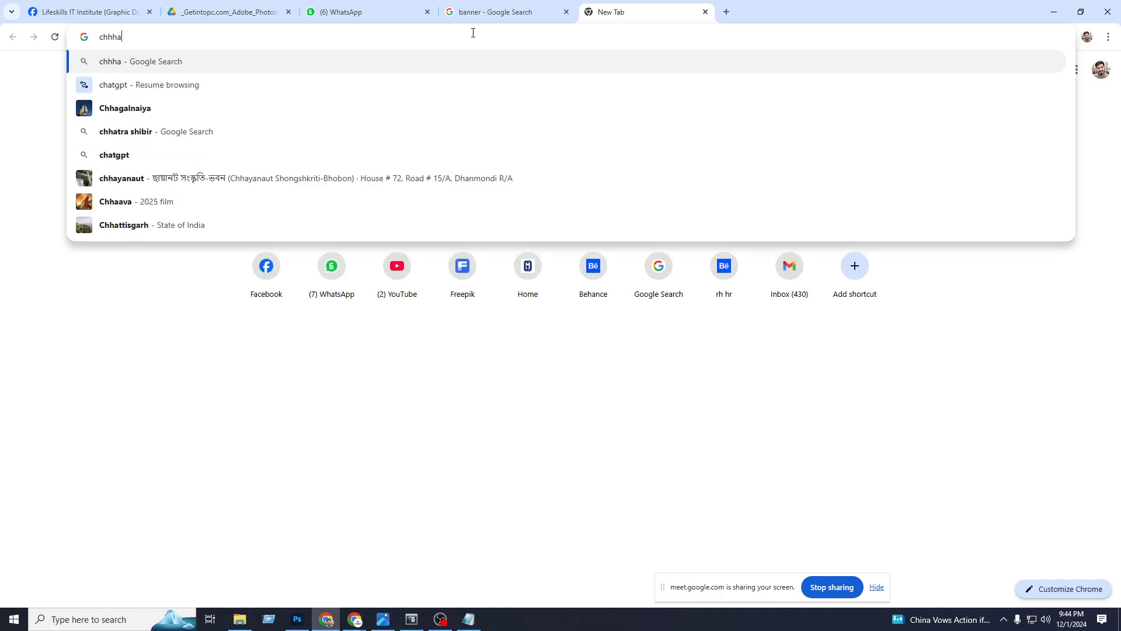
key("BackSpace")
key("BackSpace")
type("hya")
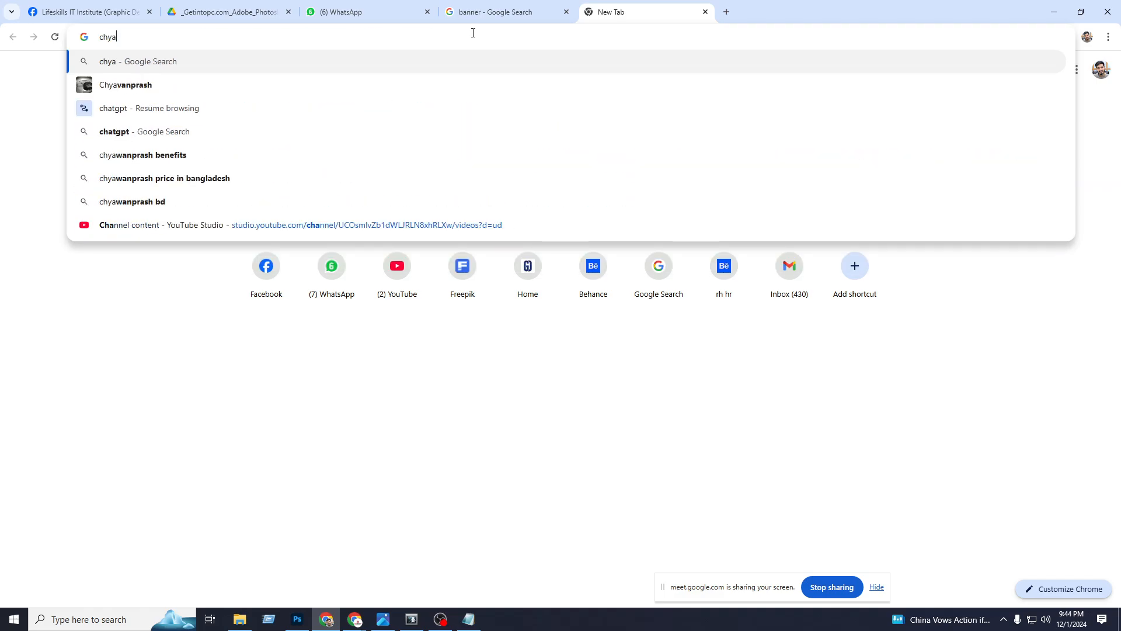
key("BackSpace")
key("BackSpace")
key("BackSpace")
type("yan m")
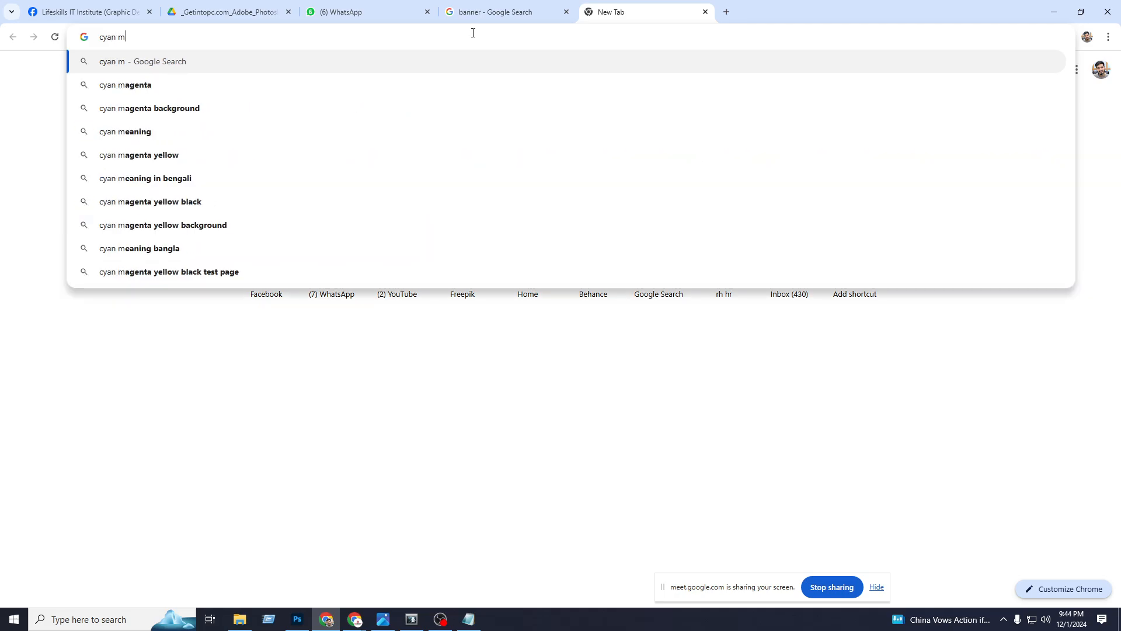
key("Down")
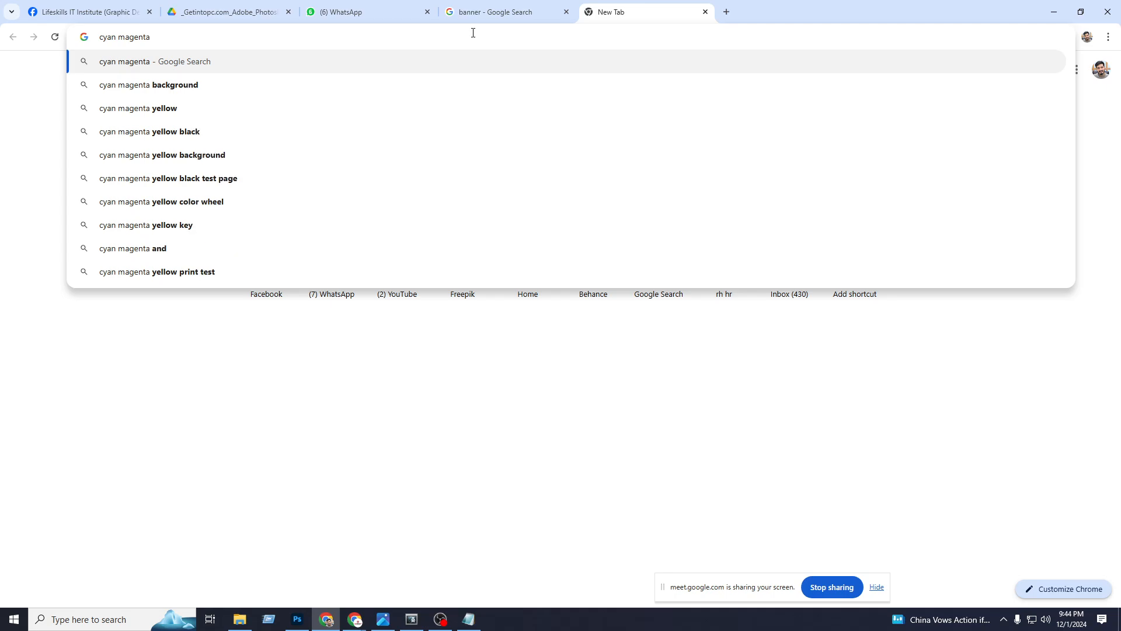
type("ye")
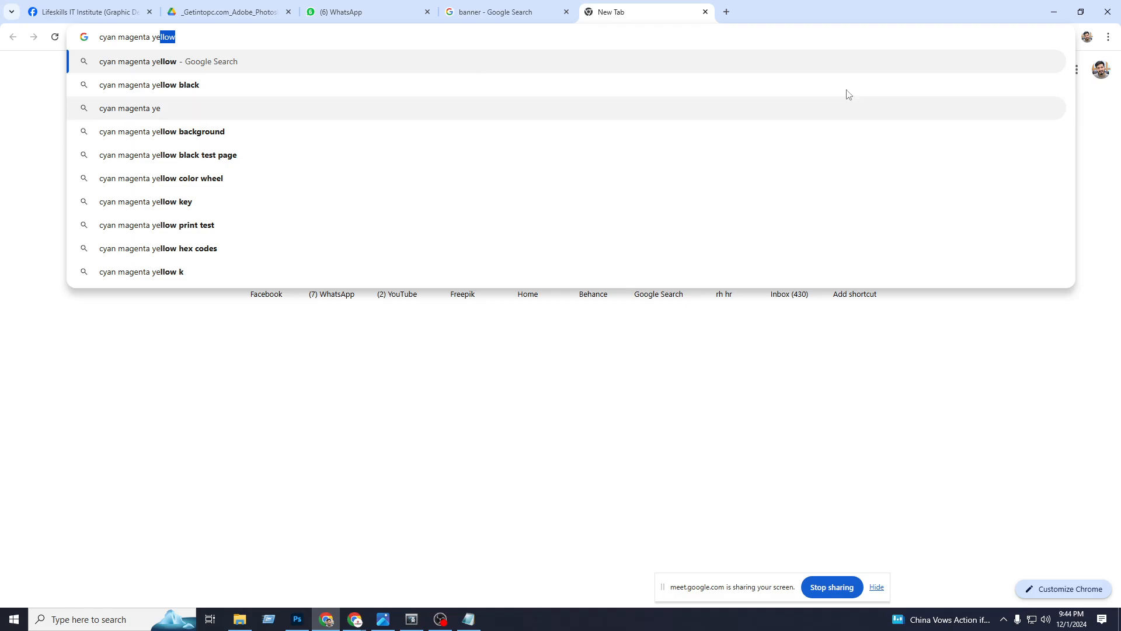
left_click(180, 88)
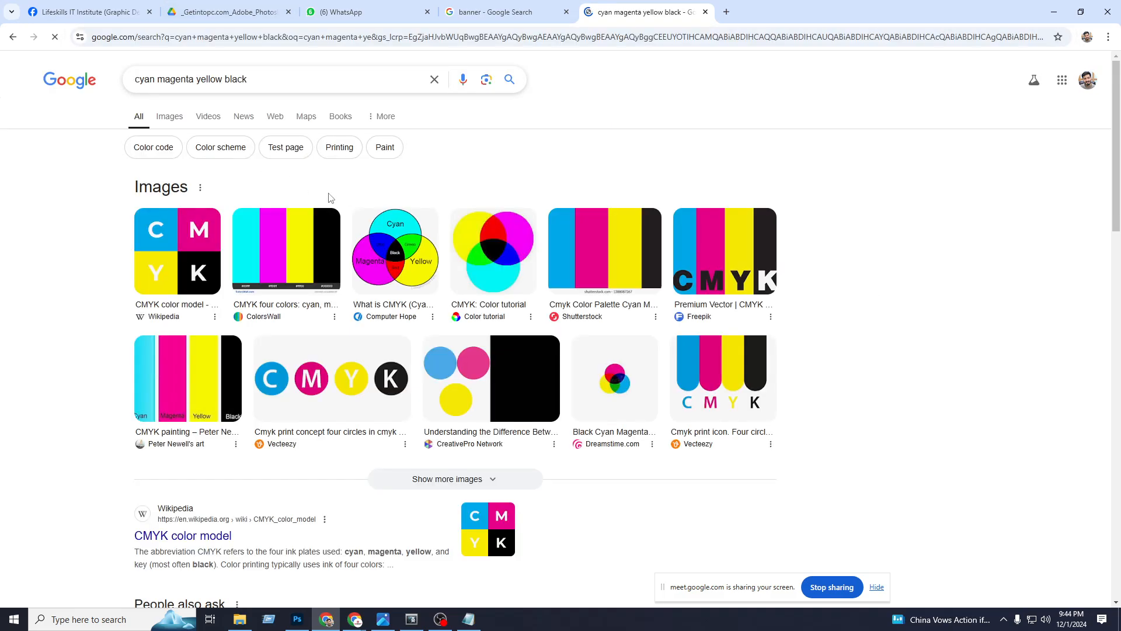
Copy the search phrase "cyan magenta yellow black" and paste it over "CYAN," on the CMYK line in Notepad.
left_click_drag(282, 88, 7, 75)
key("ctrl+c")
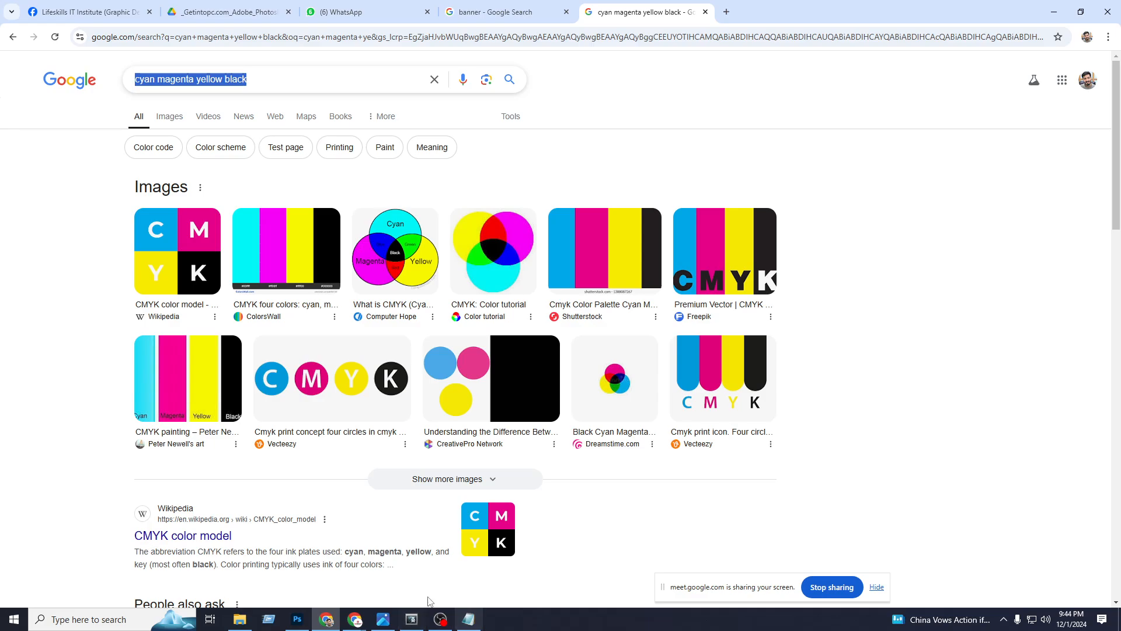
left_click(469, 620)
left_click_drag(264, 94, 140, 92)
key("ctrl+v")
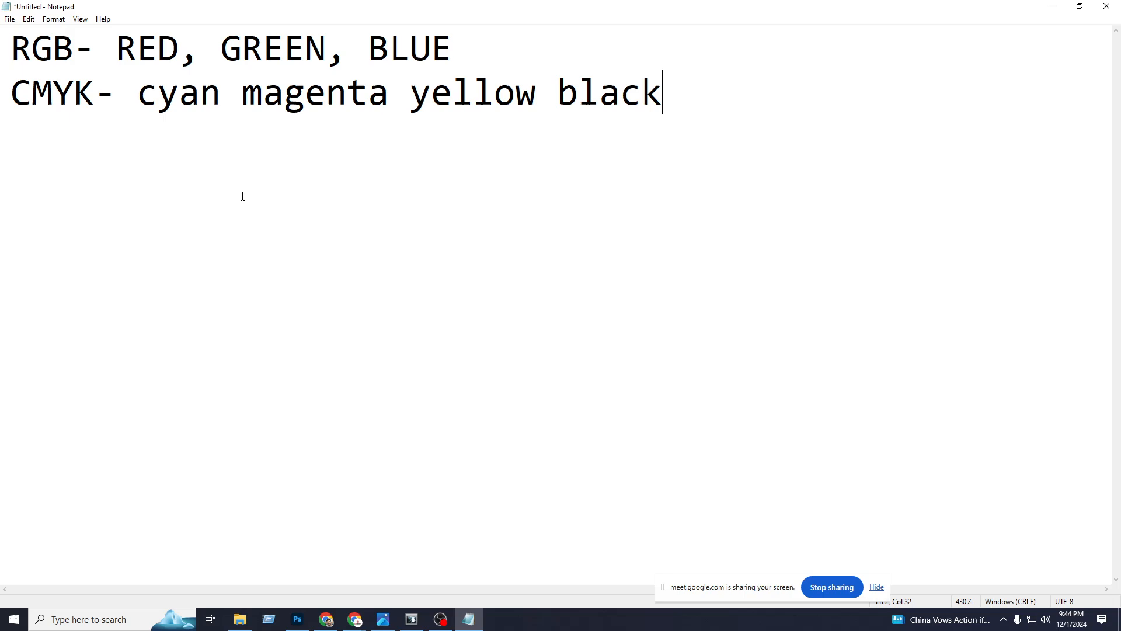
Insert commas after "cyan", "magenta" and "yellow" on the CMYK line.
left_click(219, 96)
type(",")
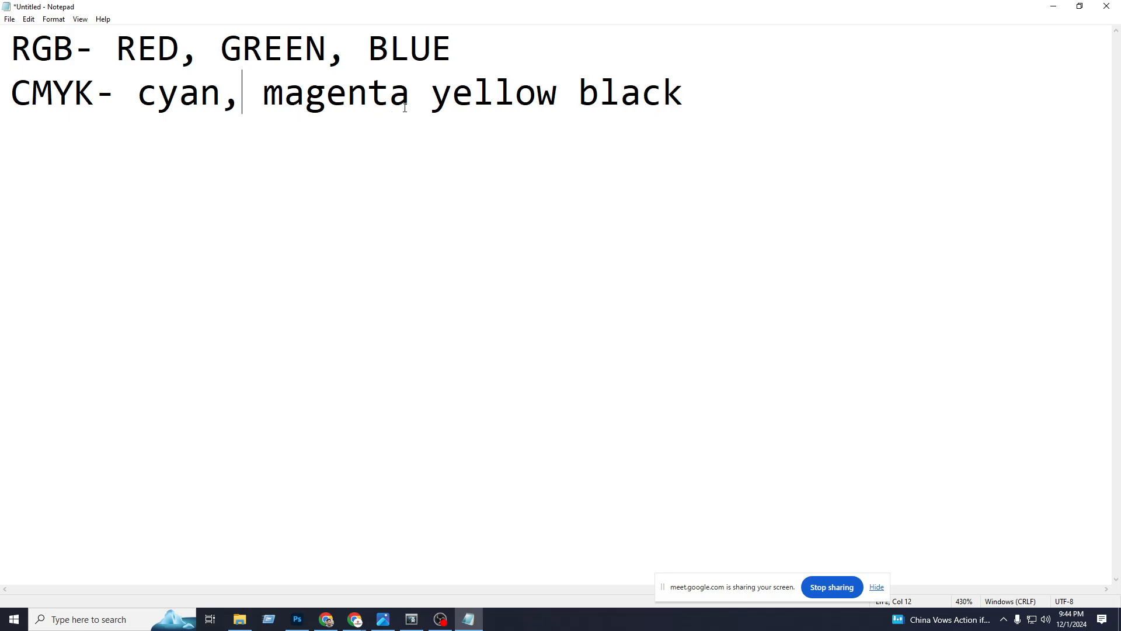
left_click(405, 107)
type(",")
left_click(584, 99)
type(",")
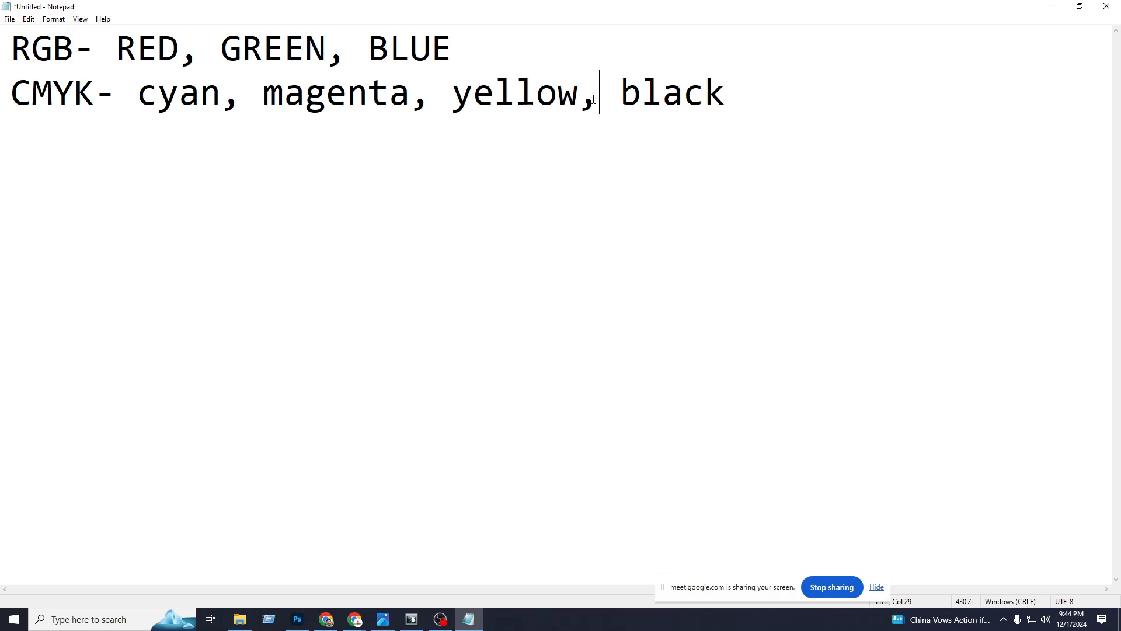
Insert the word "Key" and a space before "black" on the CMYK line.
key("Right")
type("Ke")
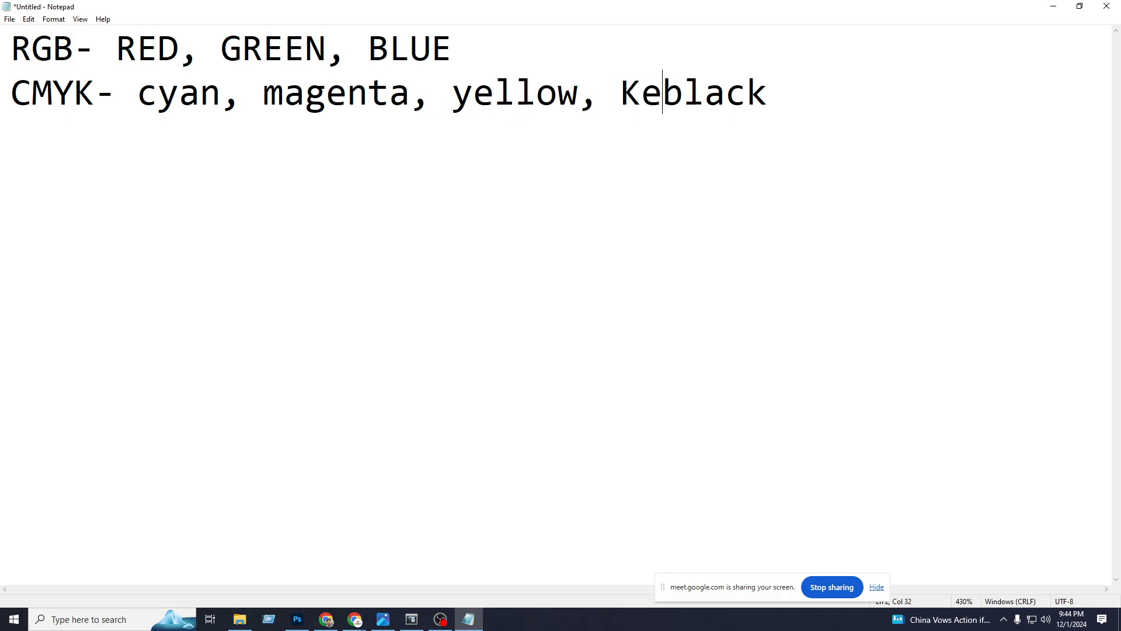
type("y")
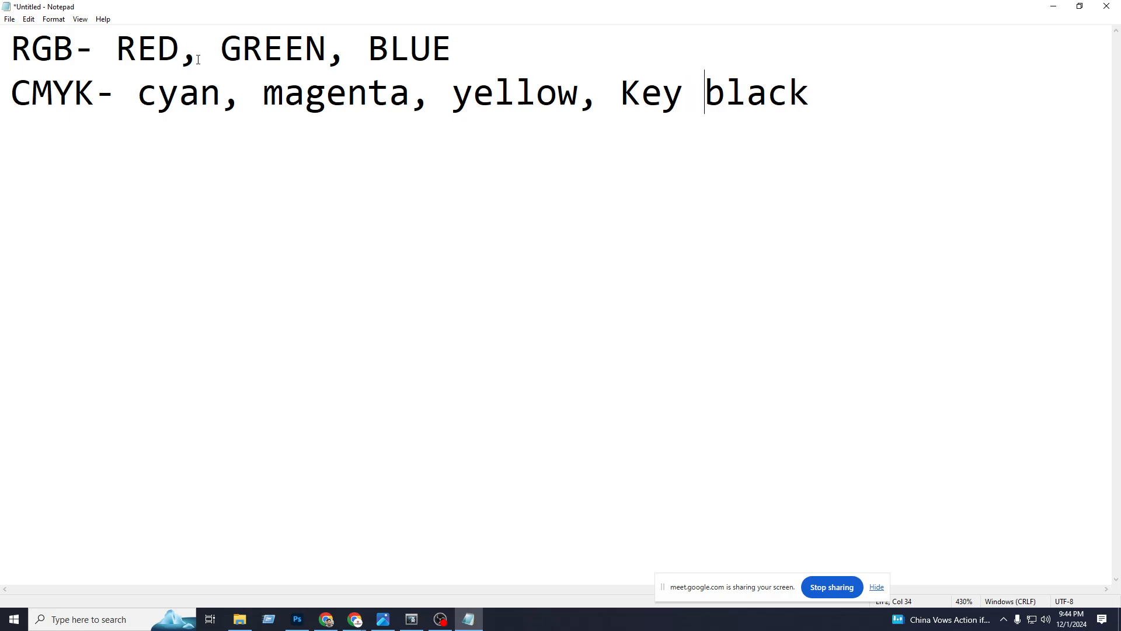
Capitalize the first letters of "Magenta", "Yellow" and "Black" on the CMYK line.
left_click_drag(285, 87, 273, 87)
type("M")
left_click(466, 101)
left_click_drag(466, 102, 452, 99)
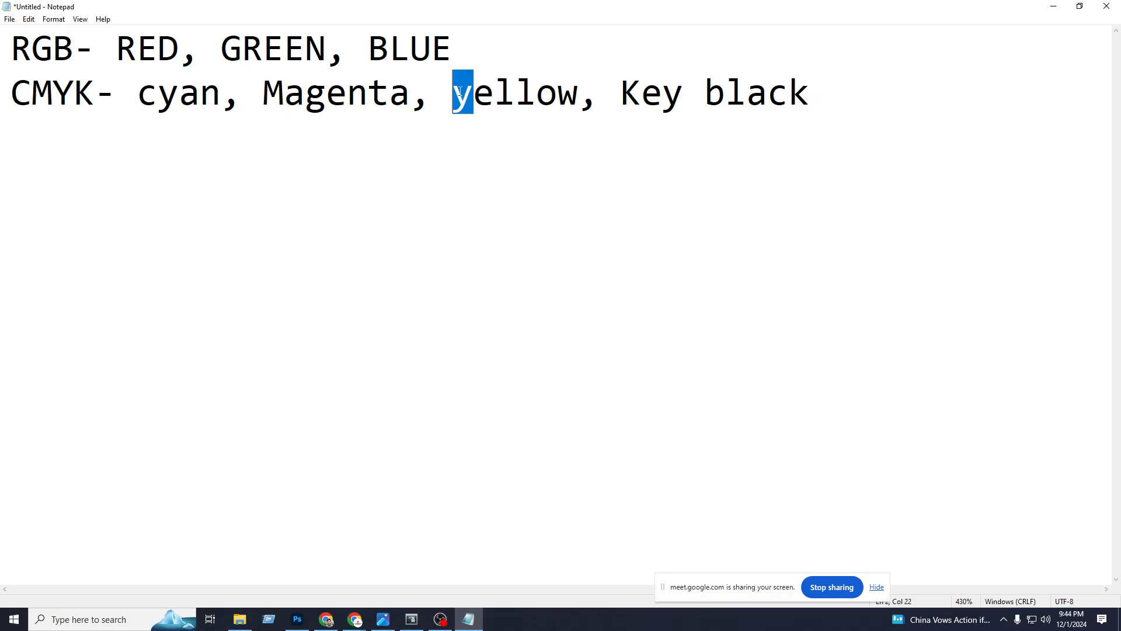
type("Y")
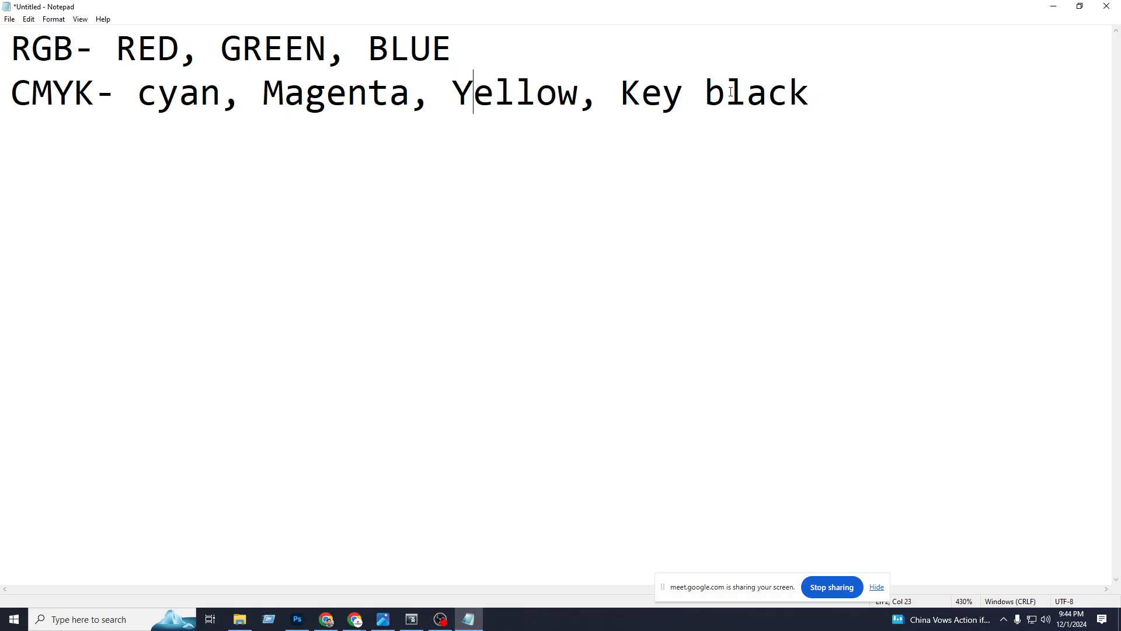
left_click_drag(729, 93, 715, 87)
type("B")
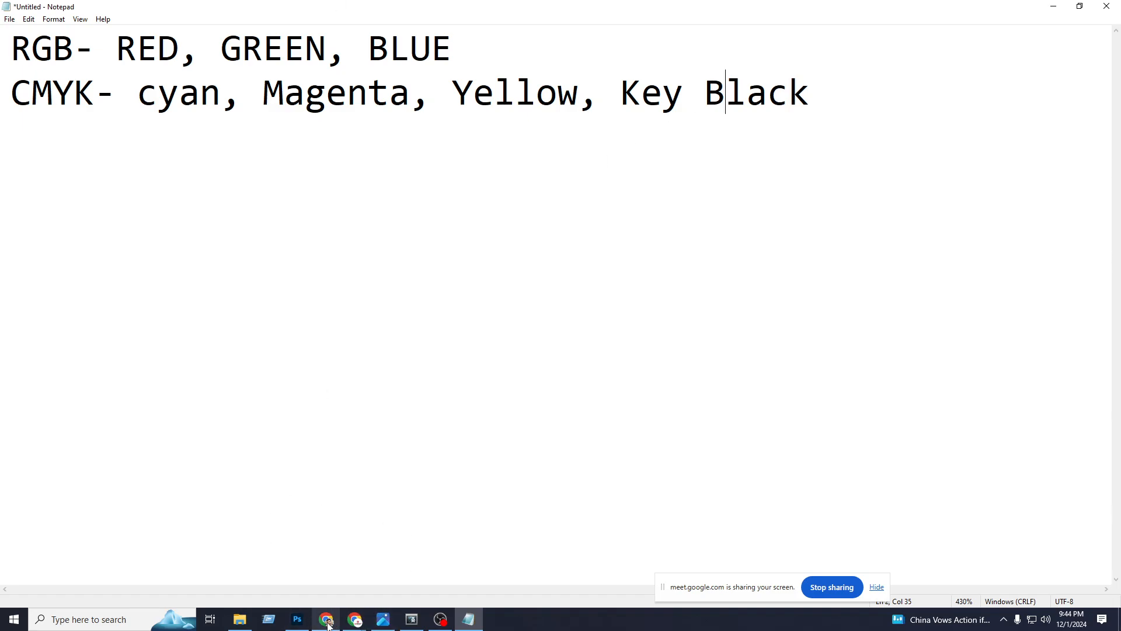
Switch to Photoshop and choose RGB Color as the new document's colour mode.
left_click(297, 619)
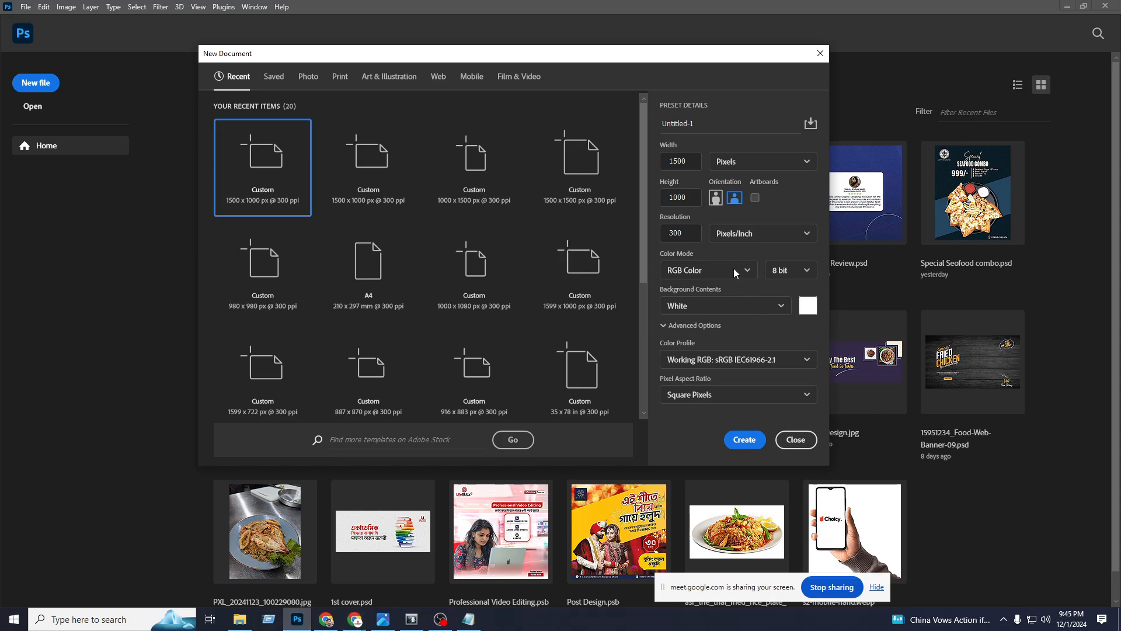
left_click(733, 270)
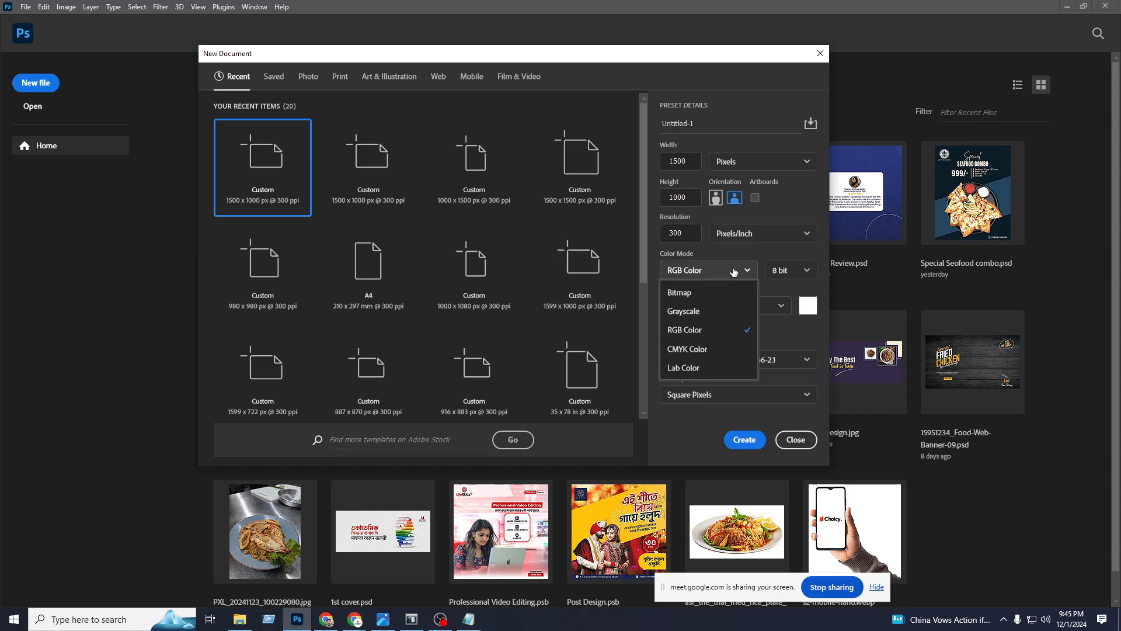
left_click(729, 334)
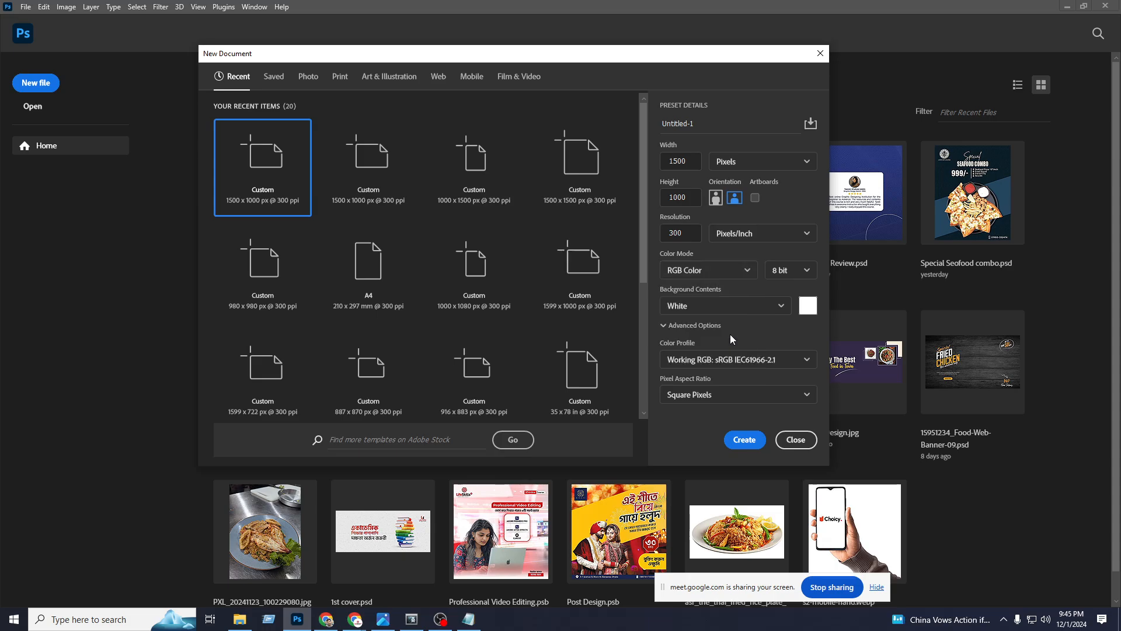
Review the bit depth options, choose White background contents, and create the 1500 x 1000 pixel document.
left_click(801, 271)
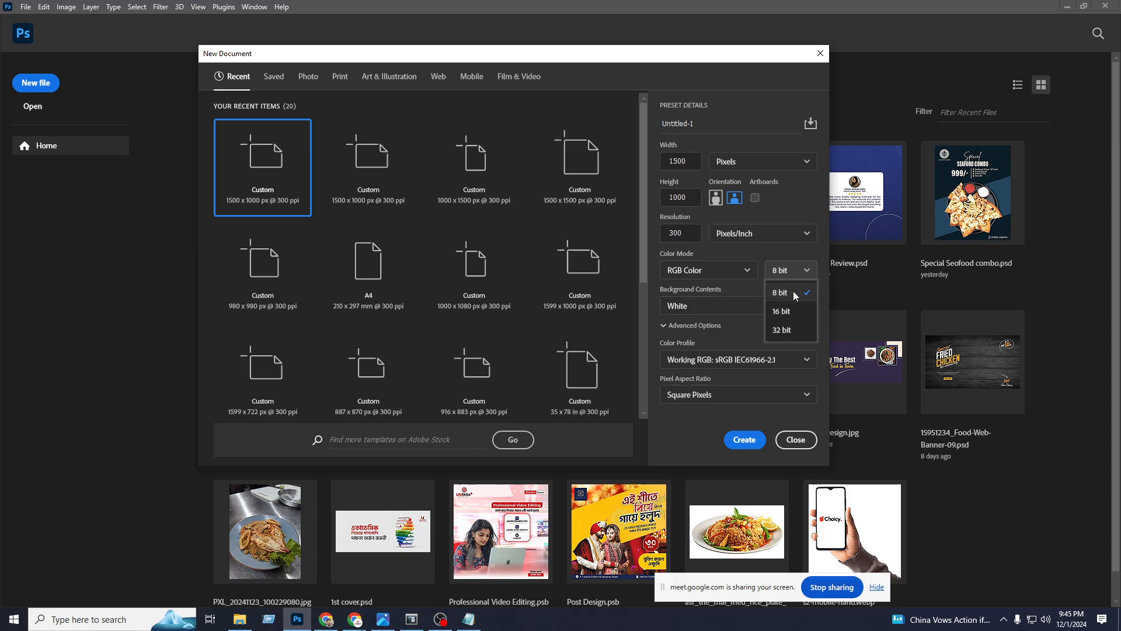
left_click(741, 289)
left_click(736, 301)
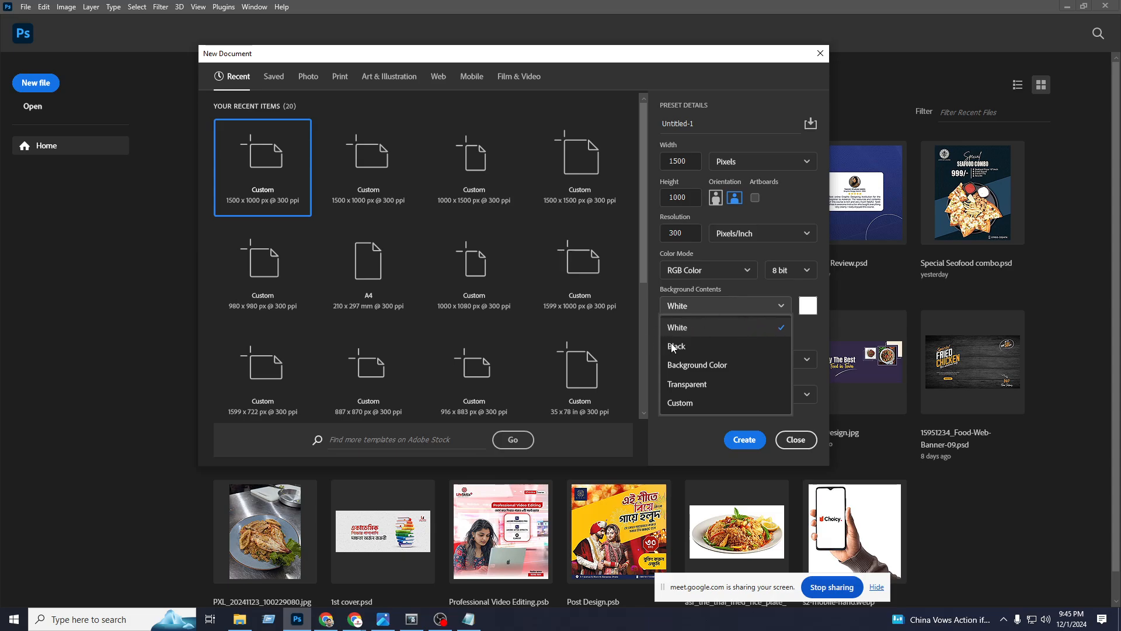
left_click(689, 328)
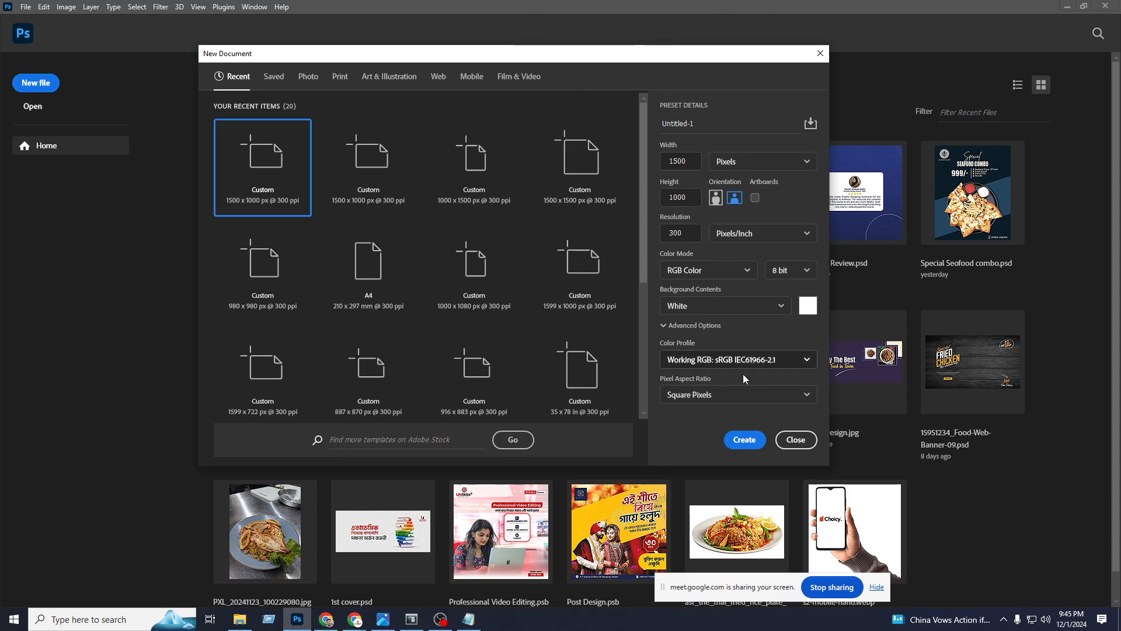
left_click(744, 441)
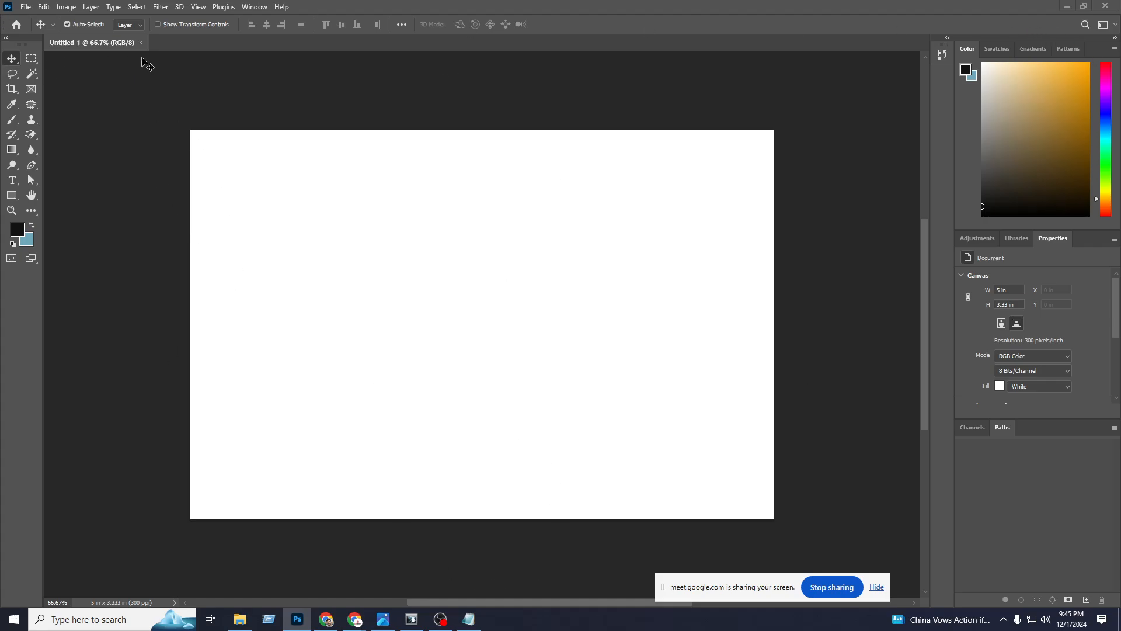
Close the untitled document, then open the new document settings from the home screen and dismiss them.
left_click(141, 43)
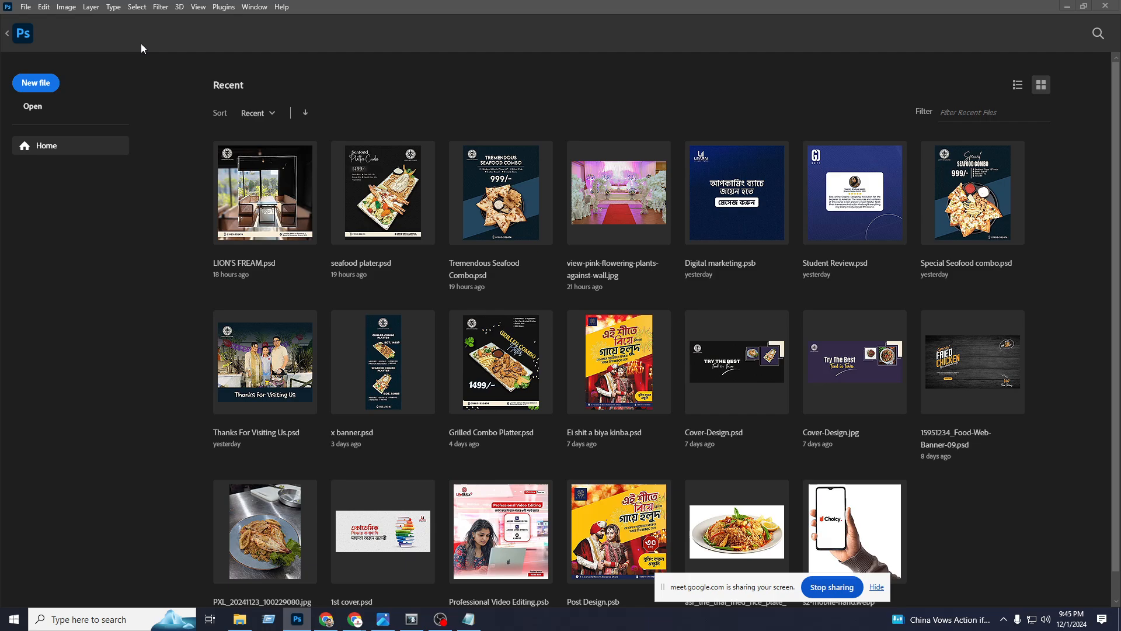
left_click(39, 84)
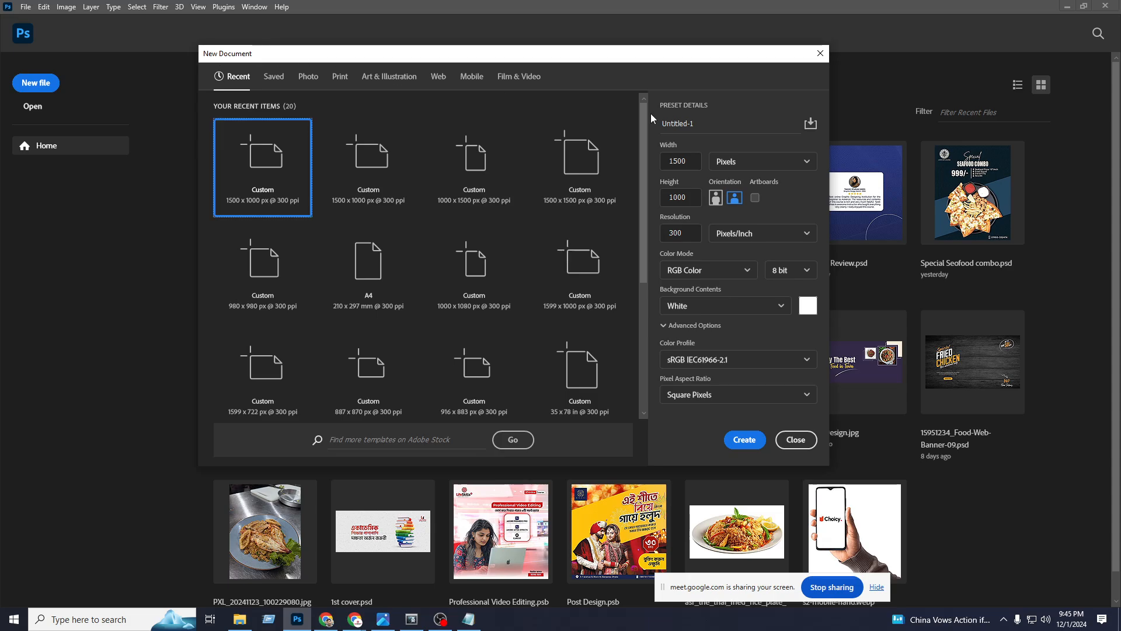
left_click(800, 441)
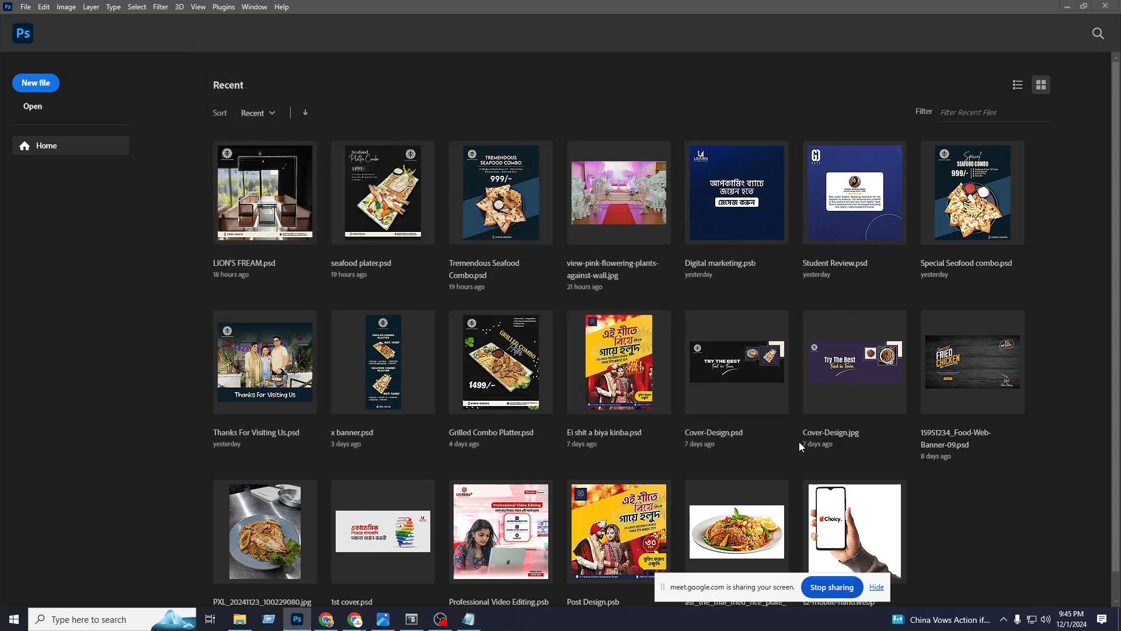
Open the new document settings twice more, dismissing them each time without creating a document.
left_click(26, 7)
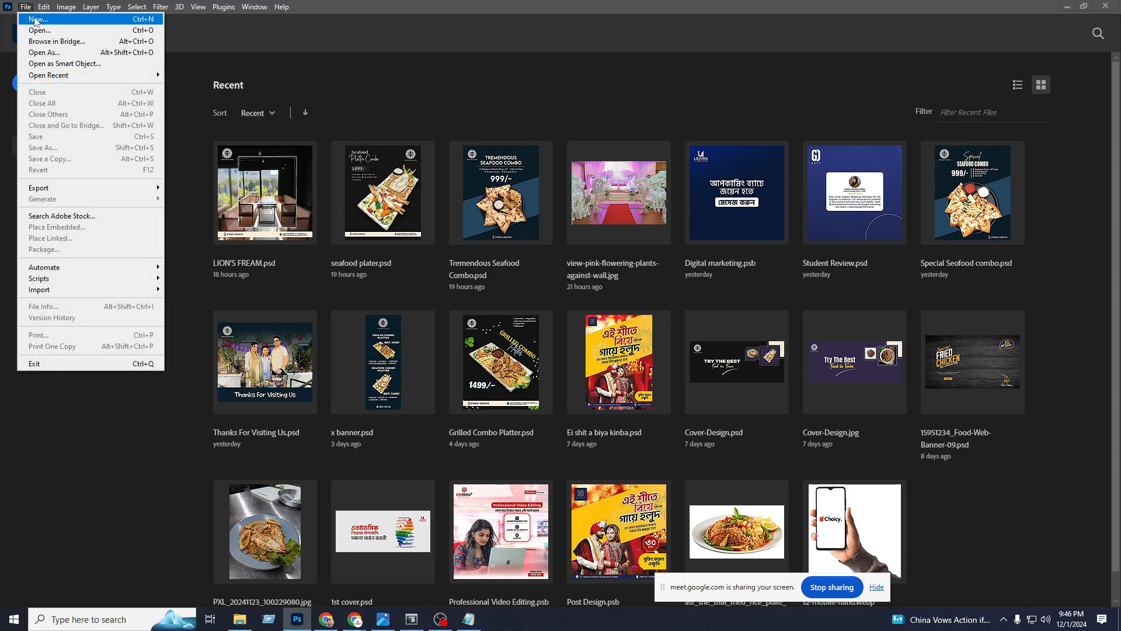
left_click(132, 20)
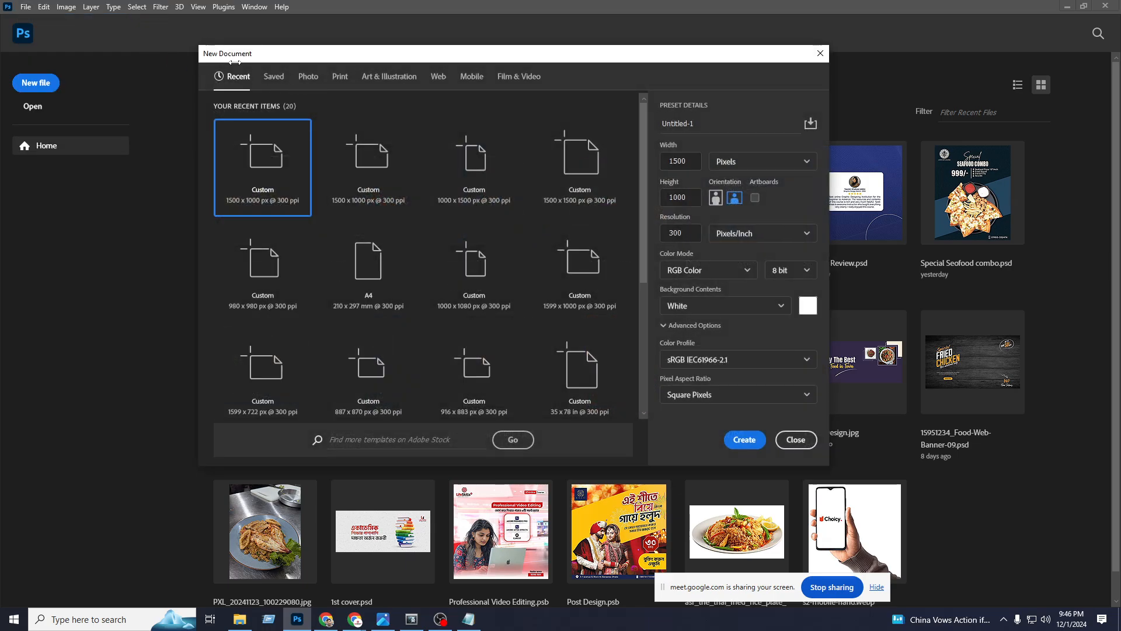
left_click(796, 441)
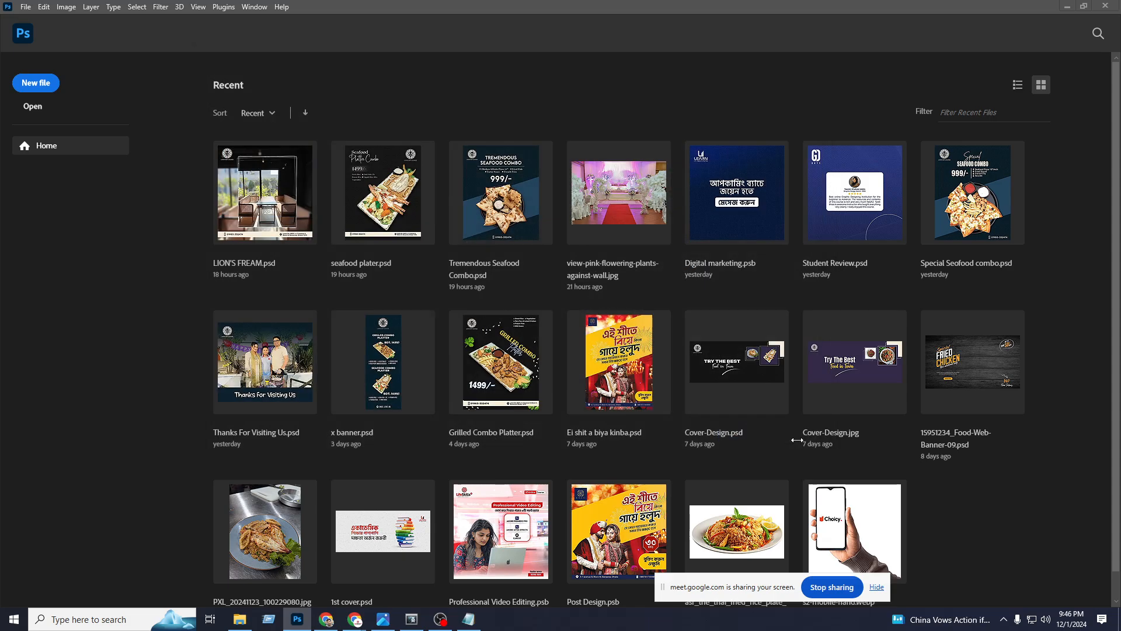
key("ctrl+n")
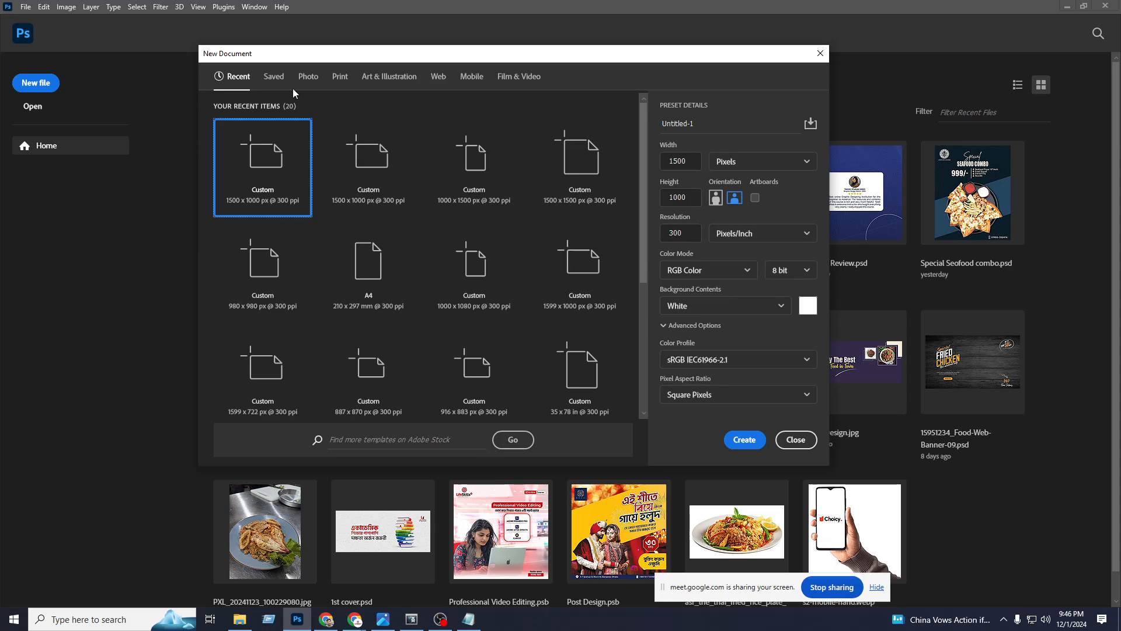
left_click(797, 440)
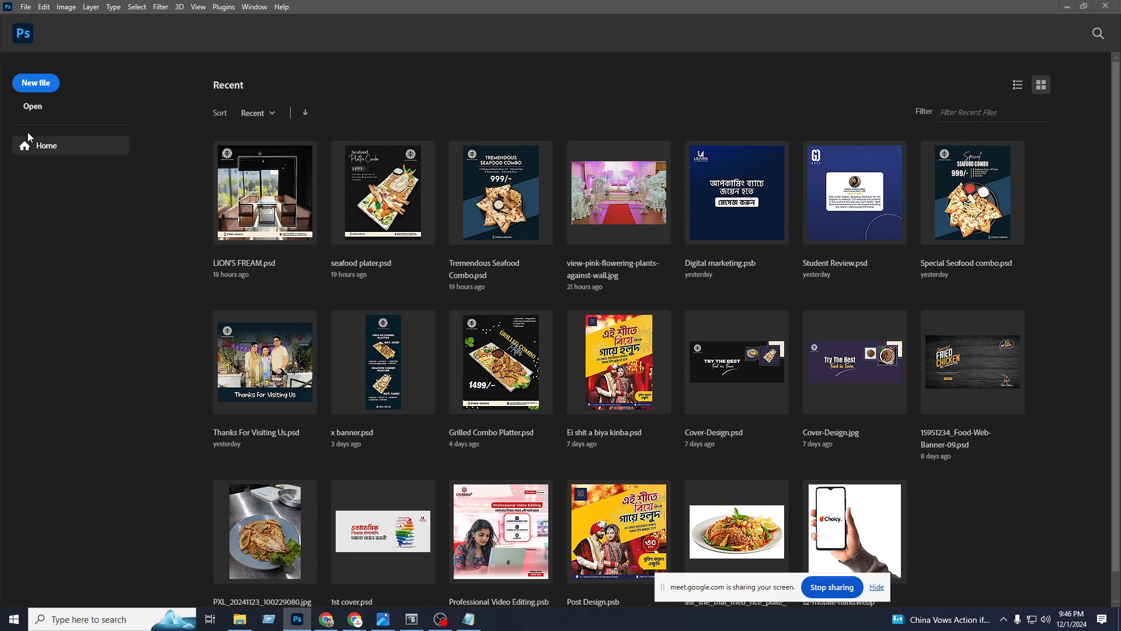
Open the existing image 1.jpg from the home screen, and close it again.
left_click(33, 107)
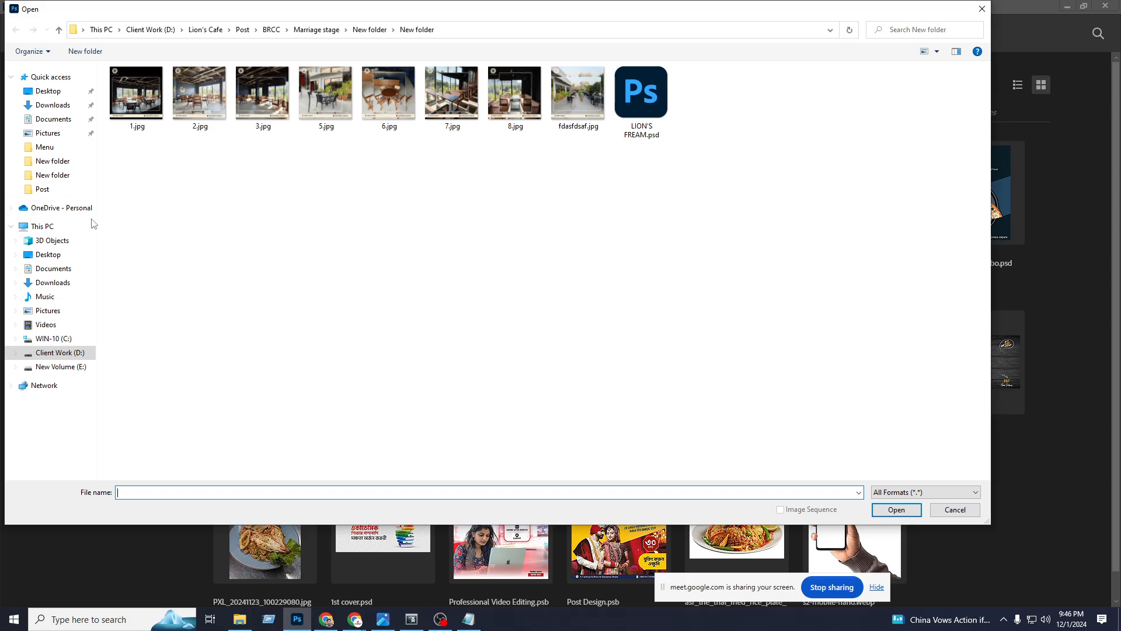
left_click(134, 93)
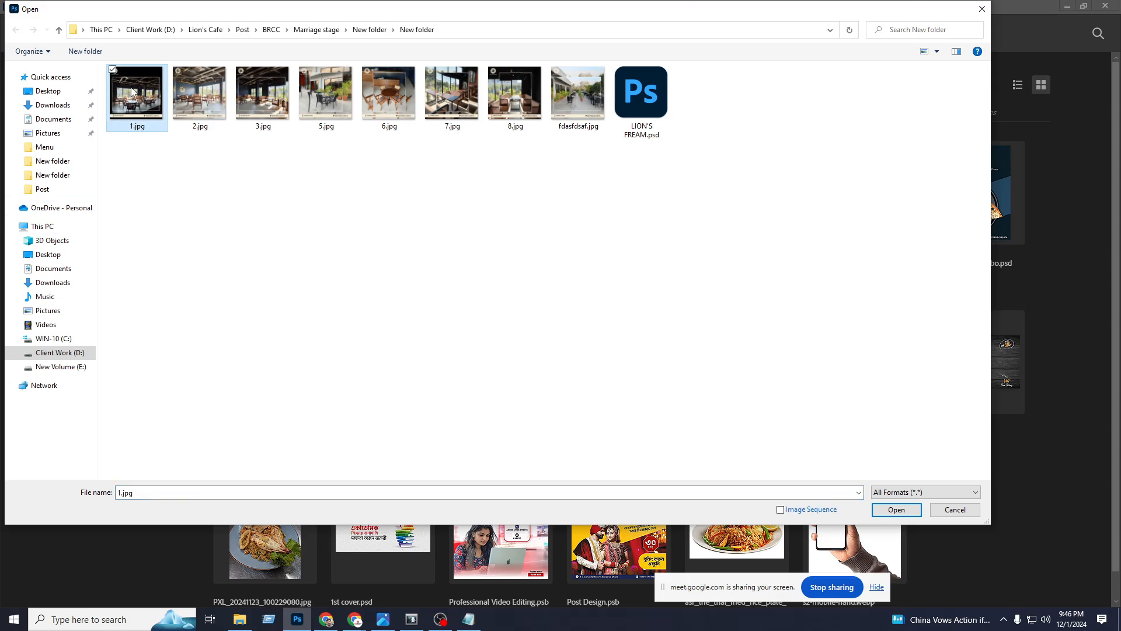
left_click(899, 512)
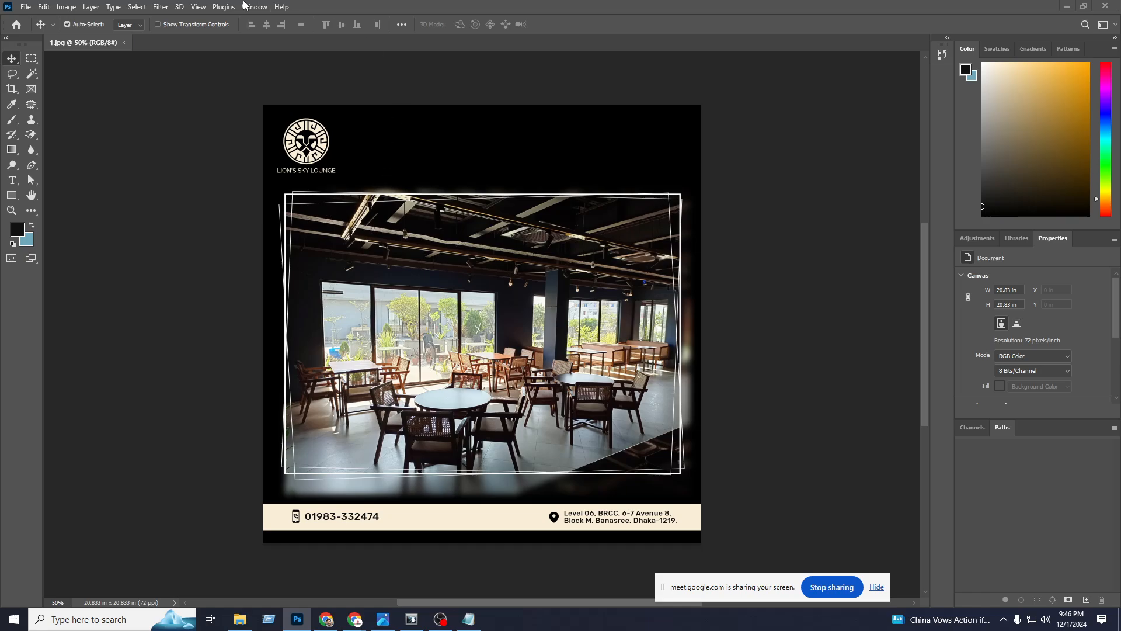
left_click(123, 43)
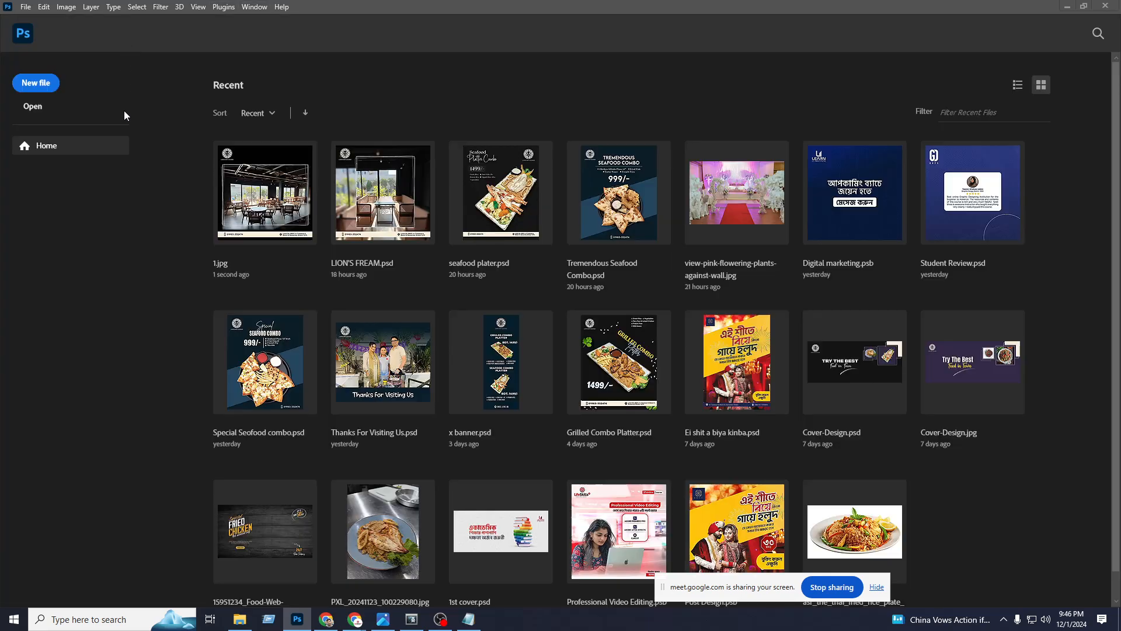
Create a 1500 x 1000 pixel document at 300 ppi with the File commands, and close it.
left_click(23, 7)
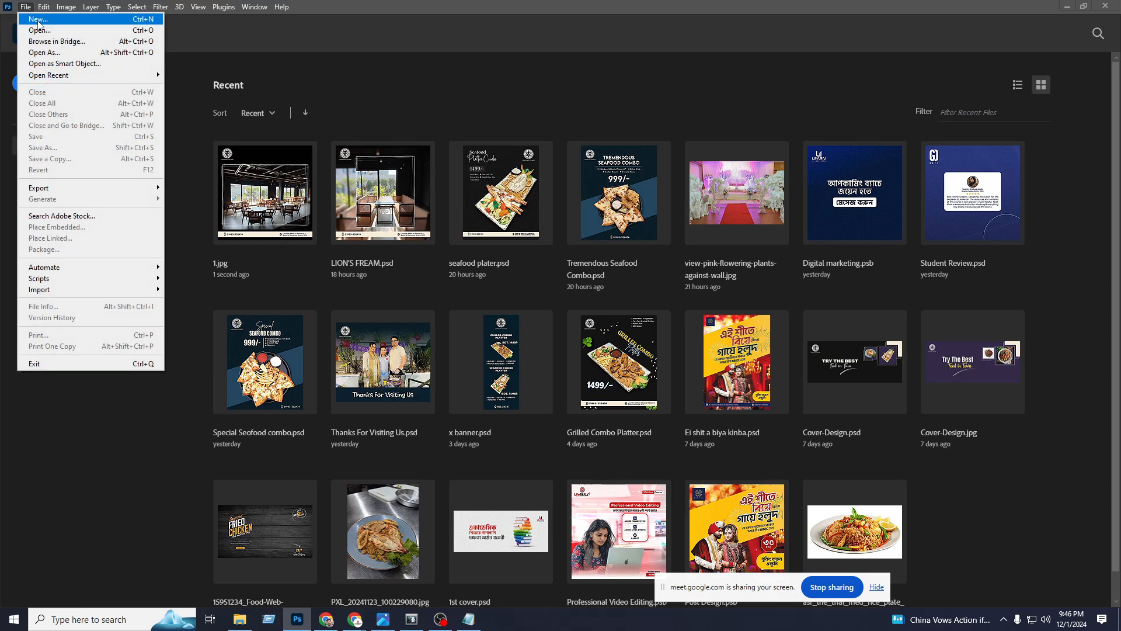
left_click(39, 19)
left_click(753, 444)
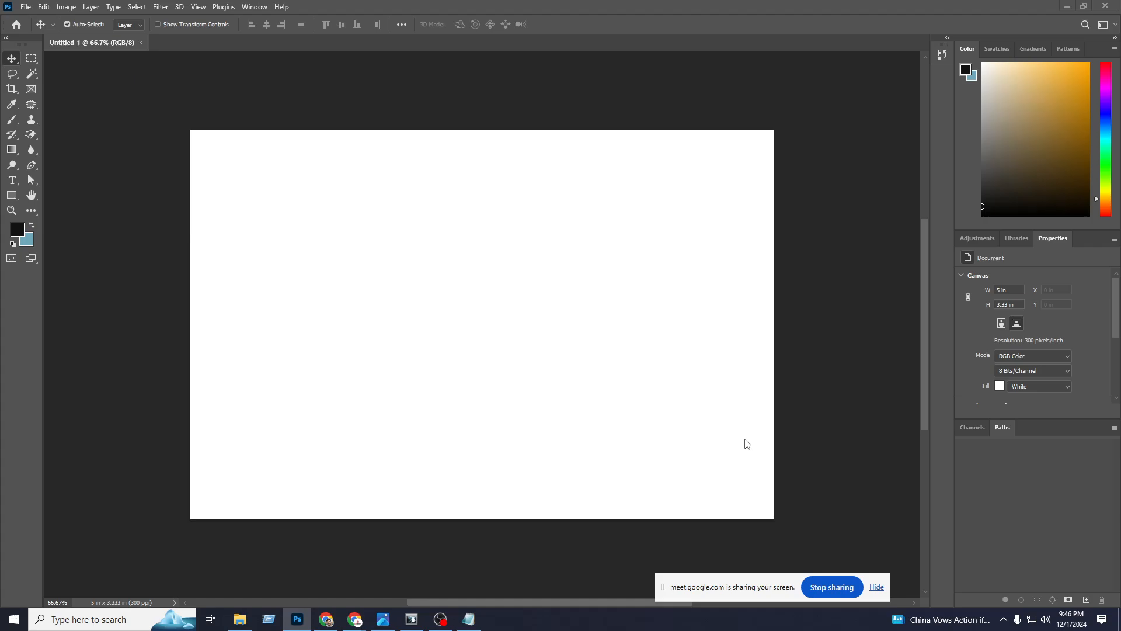
left_click(141, 42)
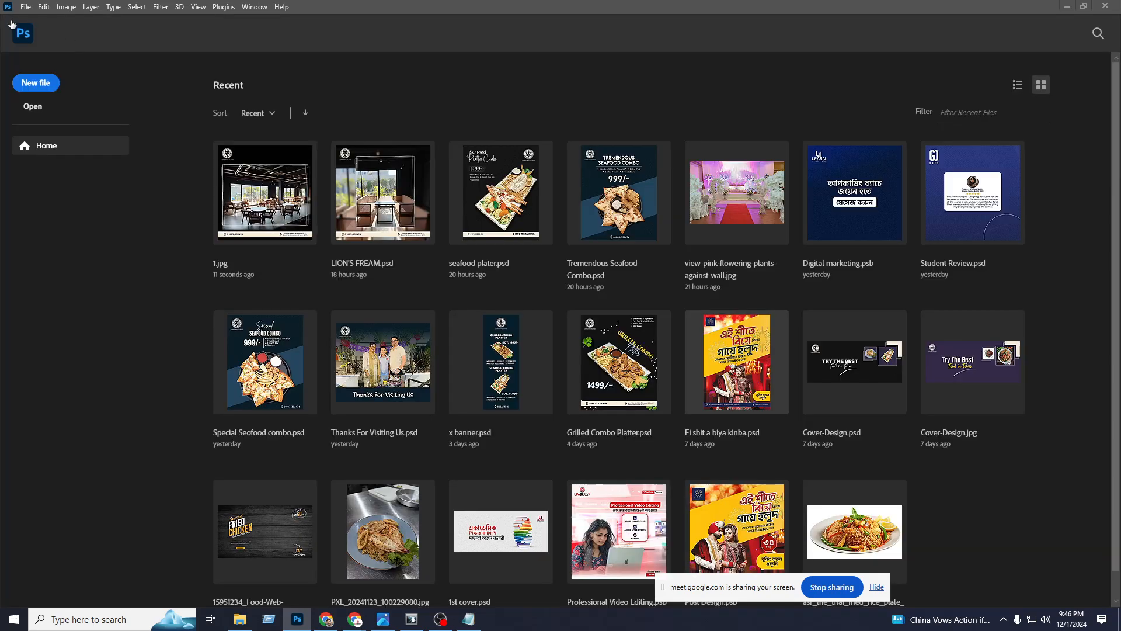
Review the file commands and their shortcuts, bringing up the new document settings twice and dismissing them each time.
left_click(26, 7)
left_click(33, 434)
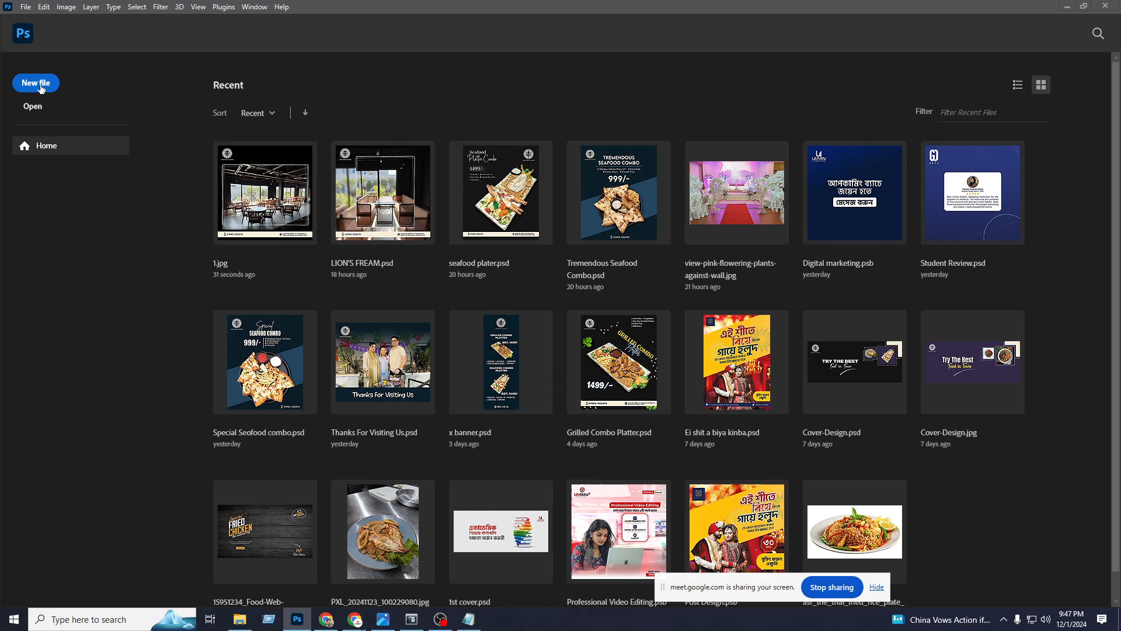
left_click(40, 88)
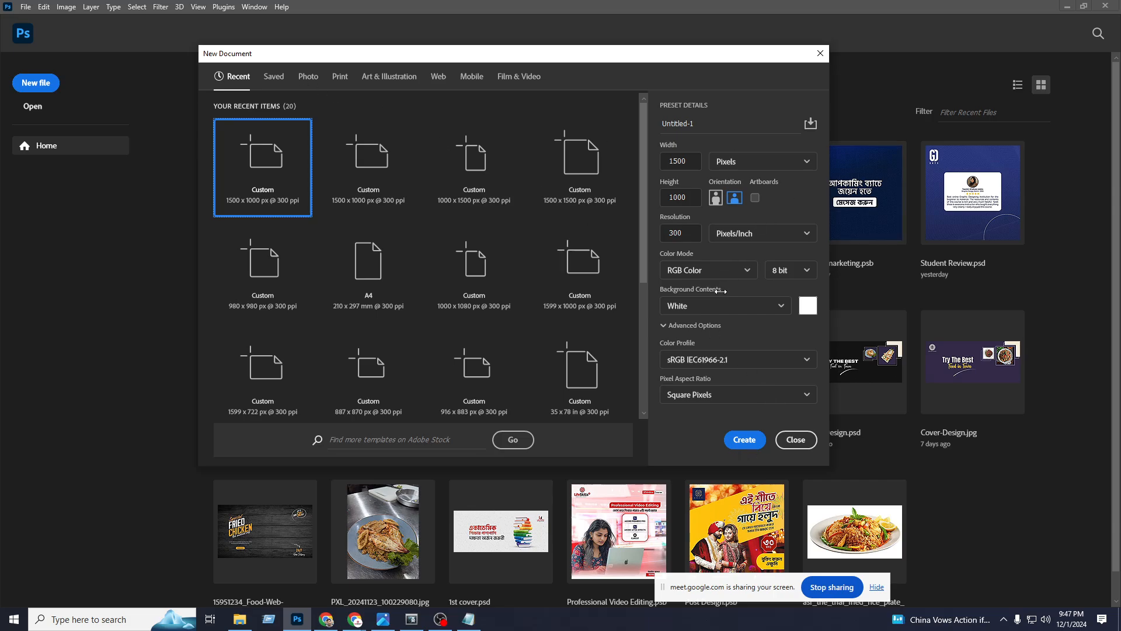
left_click(799, 441)
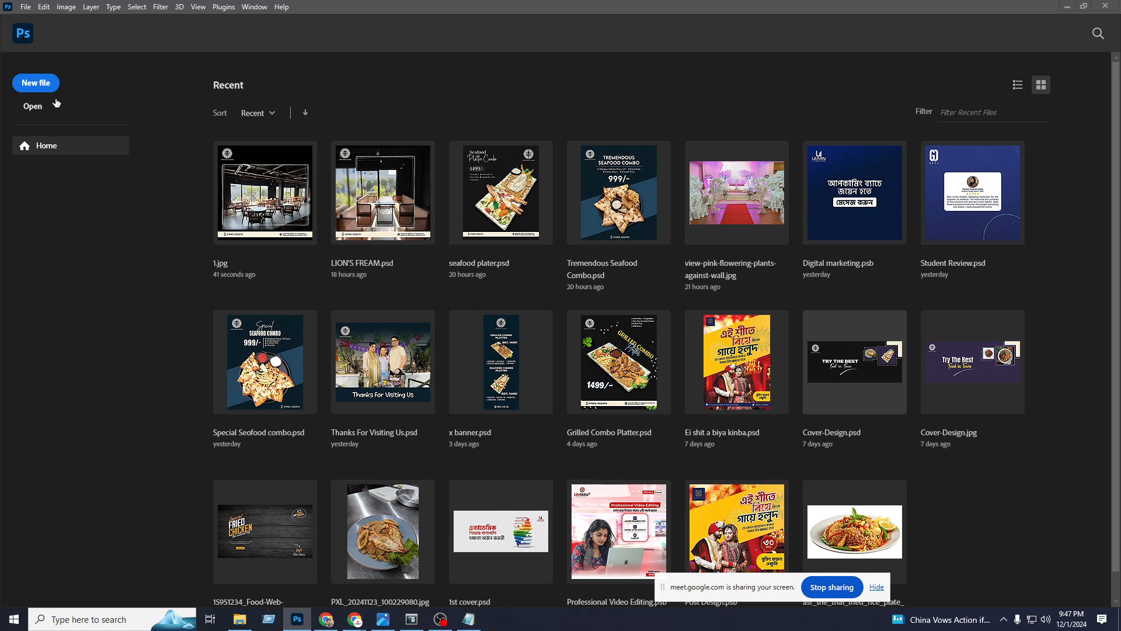
left_click(26, 7)
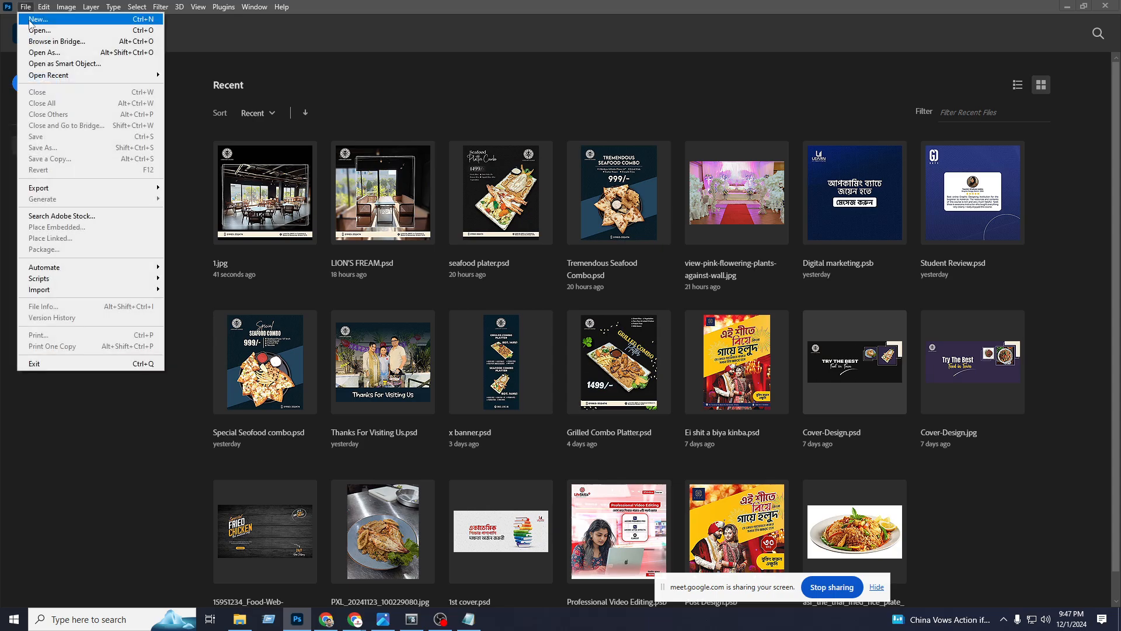
left_click(153, 21)
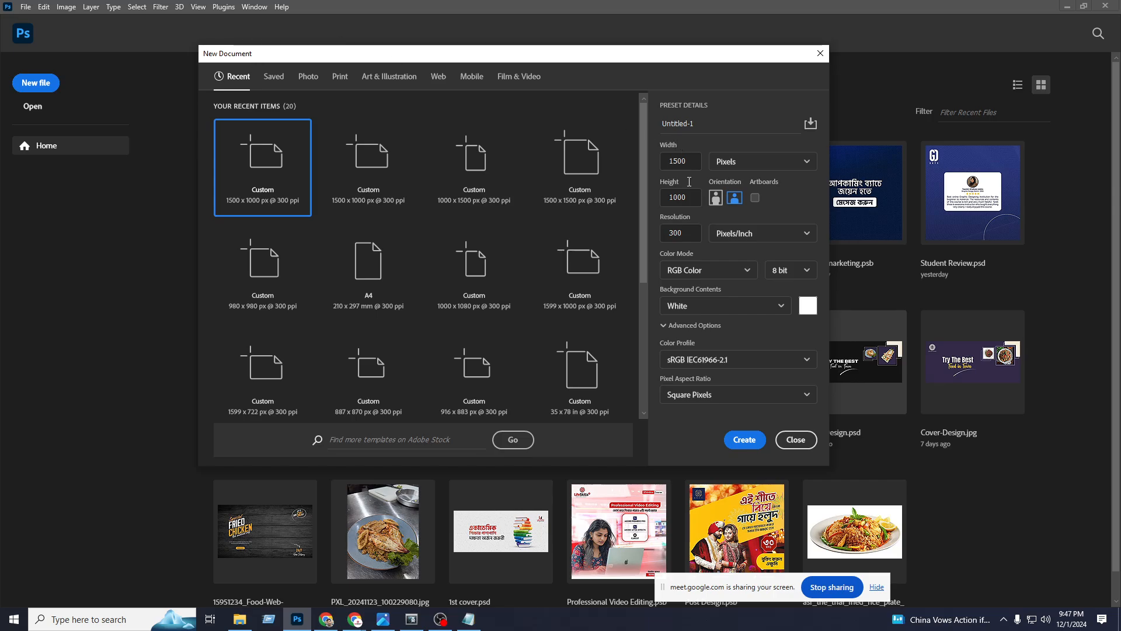
left_click(795, 439)
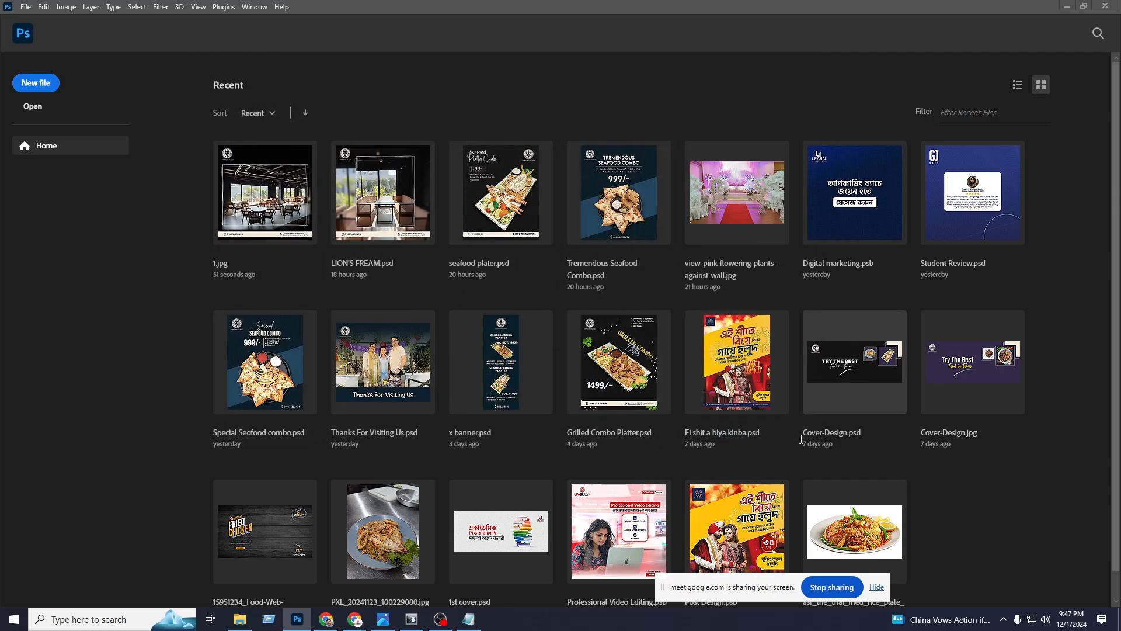
left_click(23, 7)
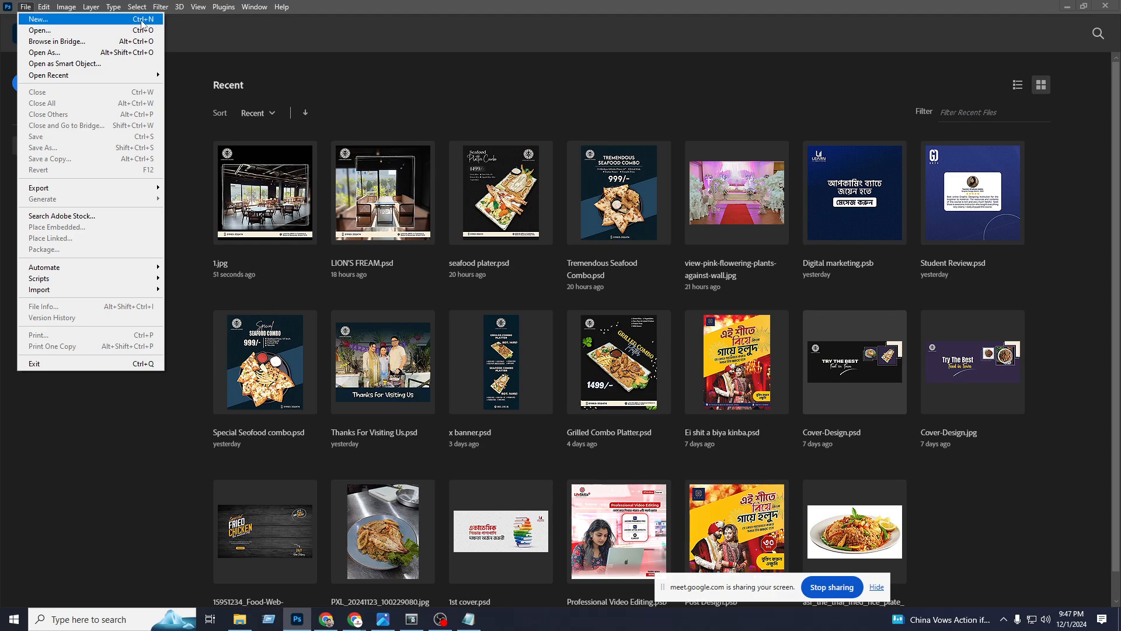
left_click(342, 92)
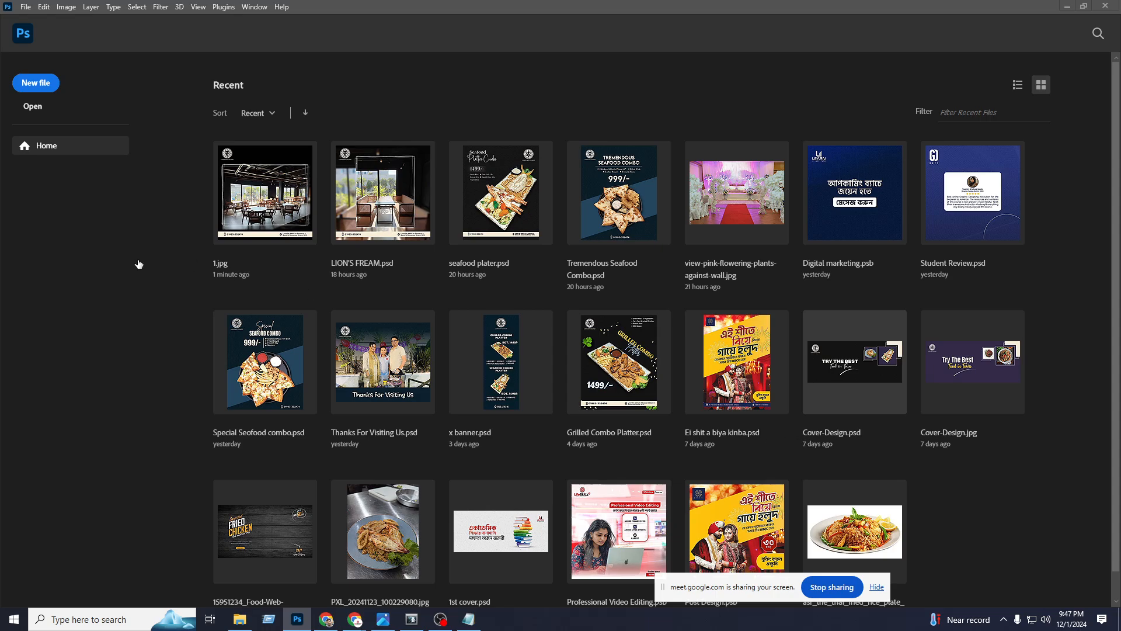
Open the existing image fdasfdsaf.jpg from the home screen, and close it again.
left_click(33, 108)
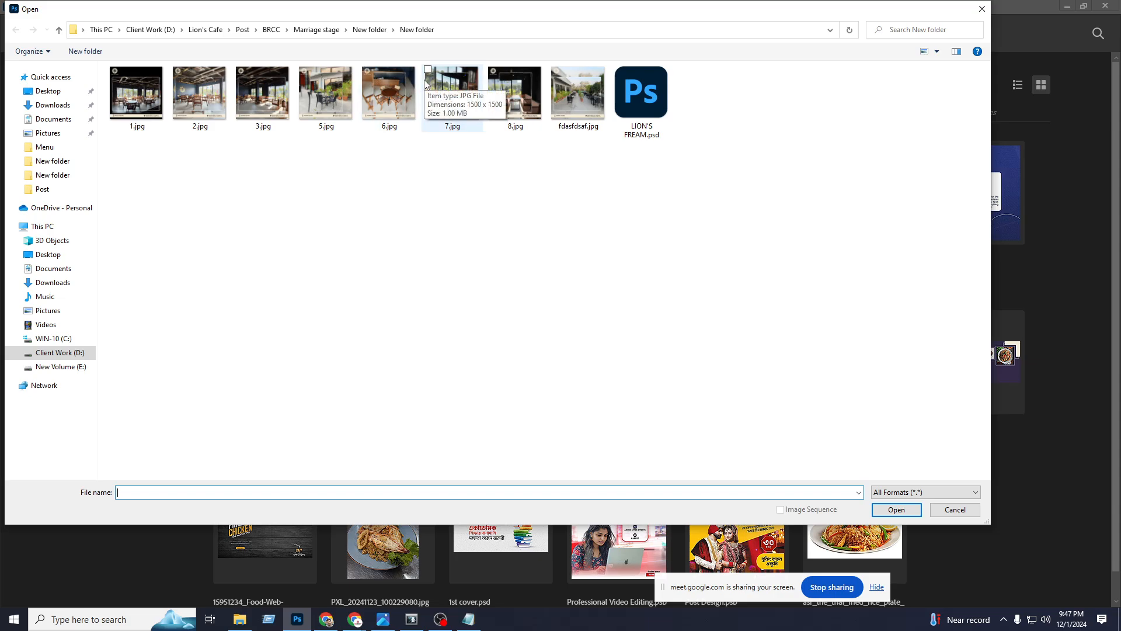
left_click(591, 89)
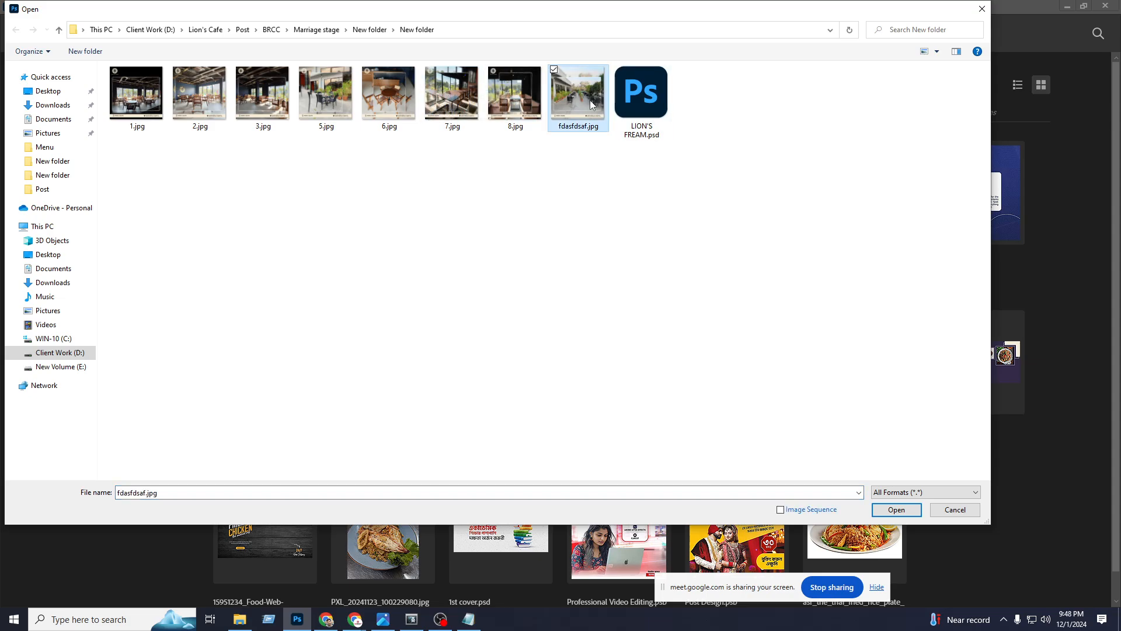
left_click(897, 509)
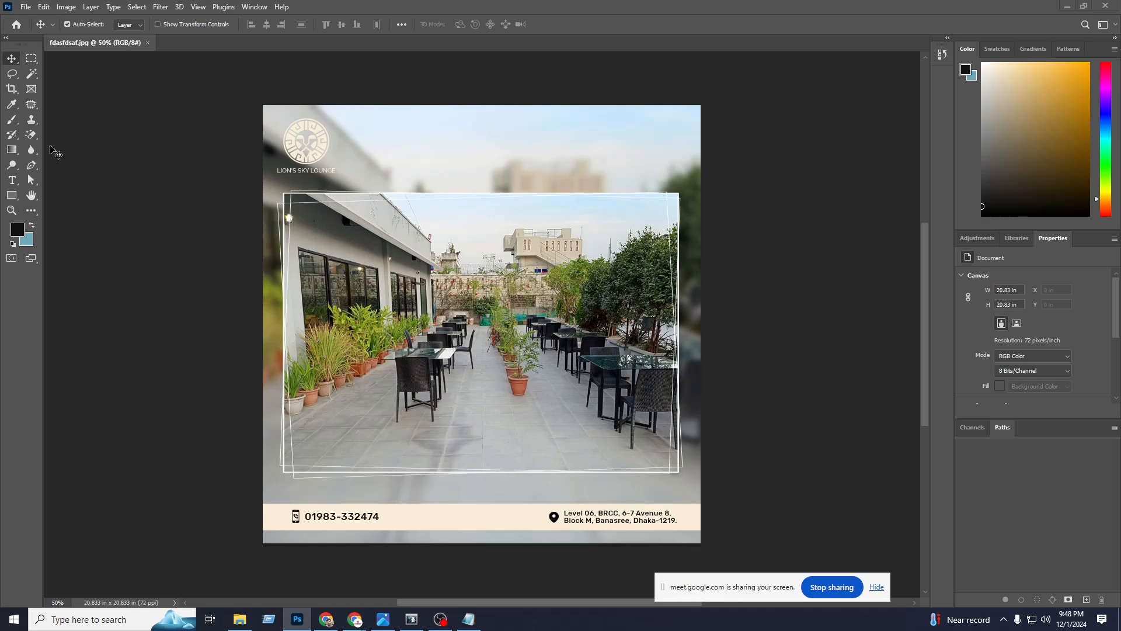
left_click(149, 43)
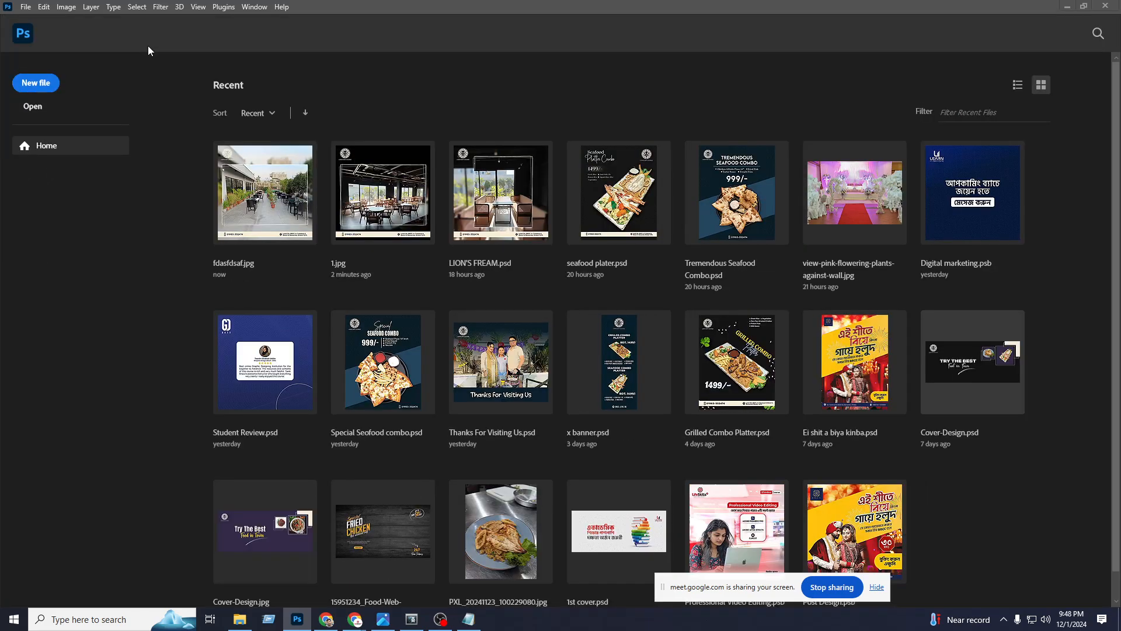
Create a new 1500 x 1000 pixel document at 300 ppi in RGB Color with a white background.
left_click(26, 7)
left_click(35, 19)
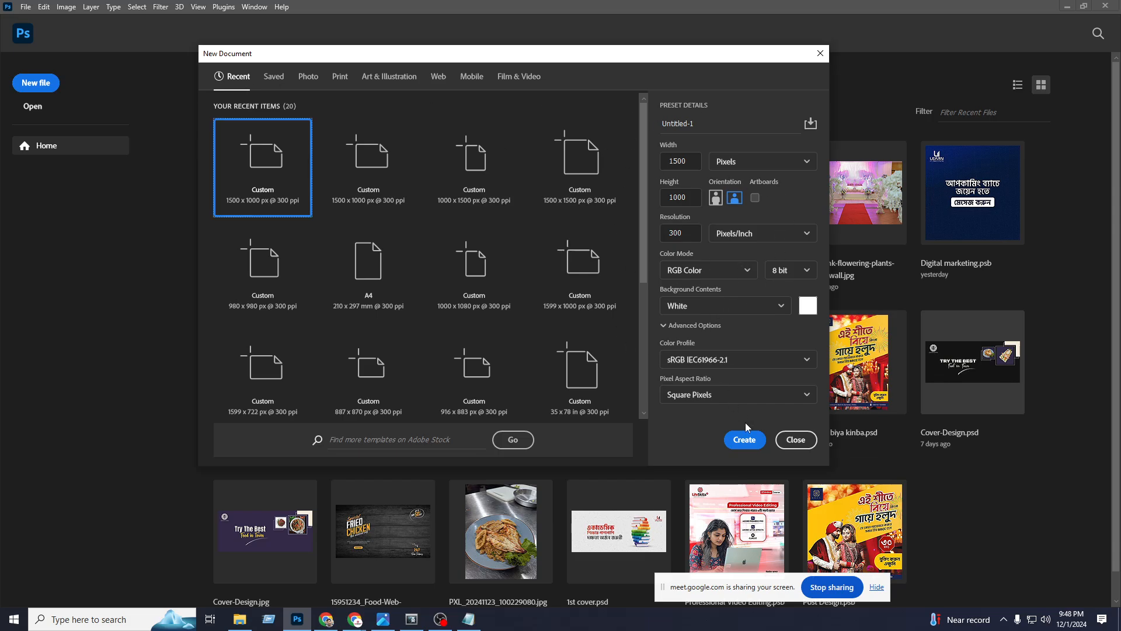
left_click(751, 442)
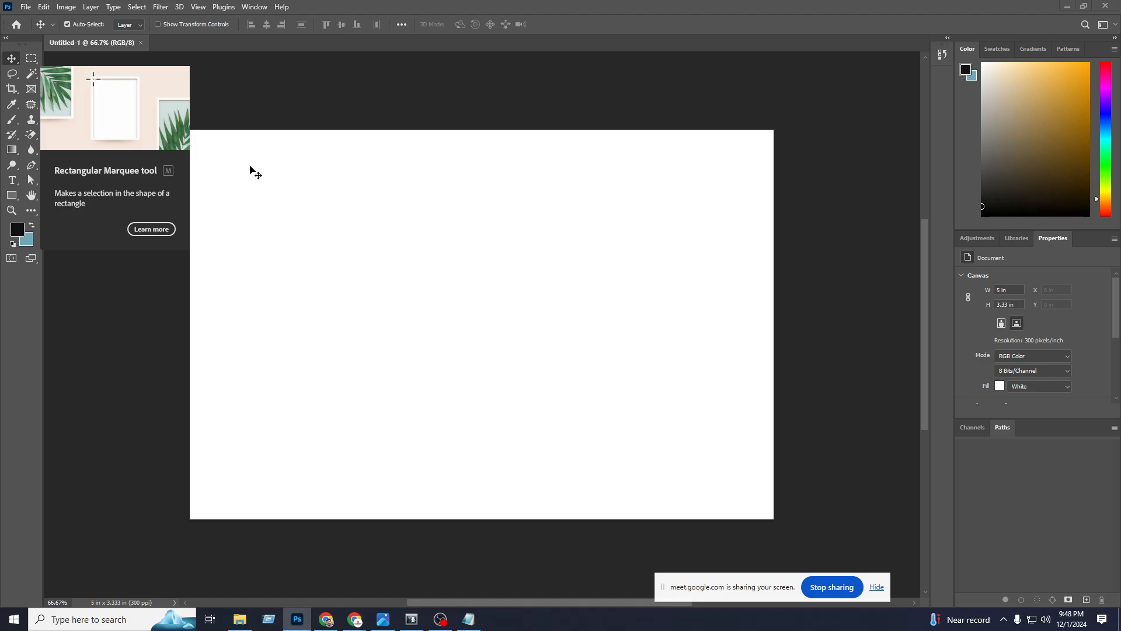
Switch to the Google Meet call and admit the participant waiting to join.
mouse_move(355, 619)
left_click(291, 560)
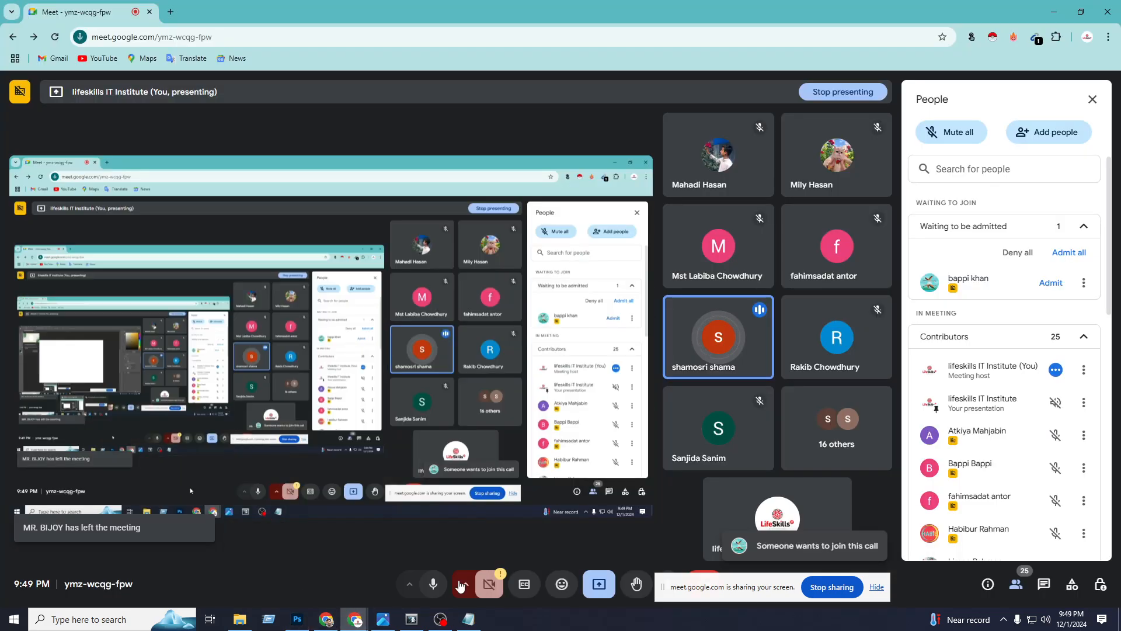
left_click(1069, 252)
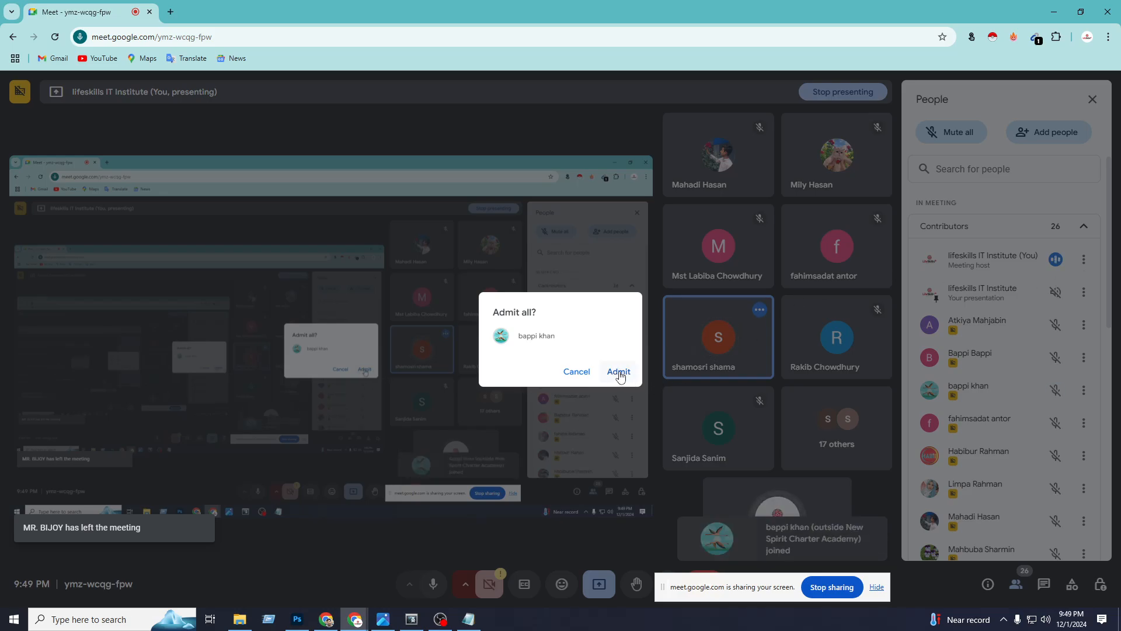
left_click(619, 372)
Switch back to Photoshop and try to move the white Background layer, declining its conversion to a normal layer.
left_click(297, 619)
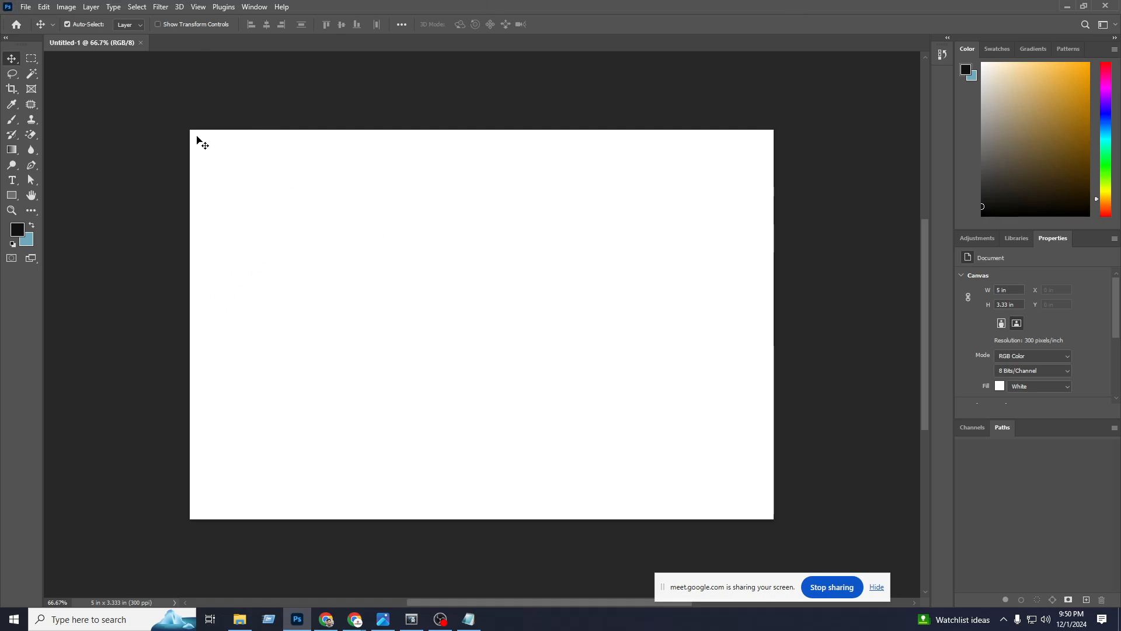
left_click_drag(200, 140, 757, 497)
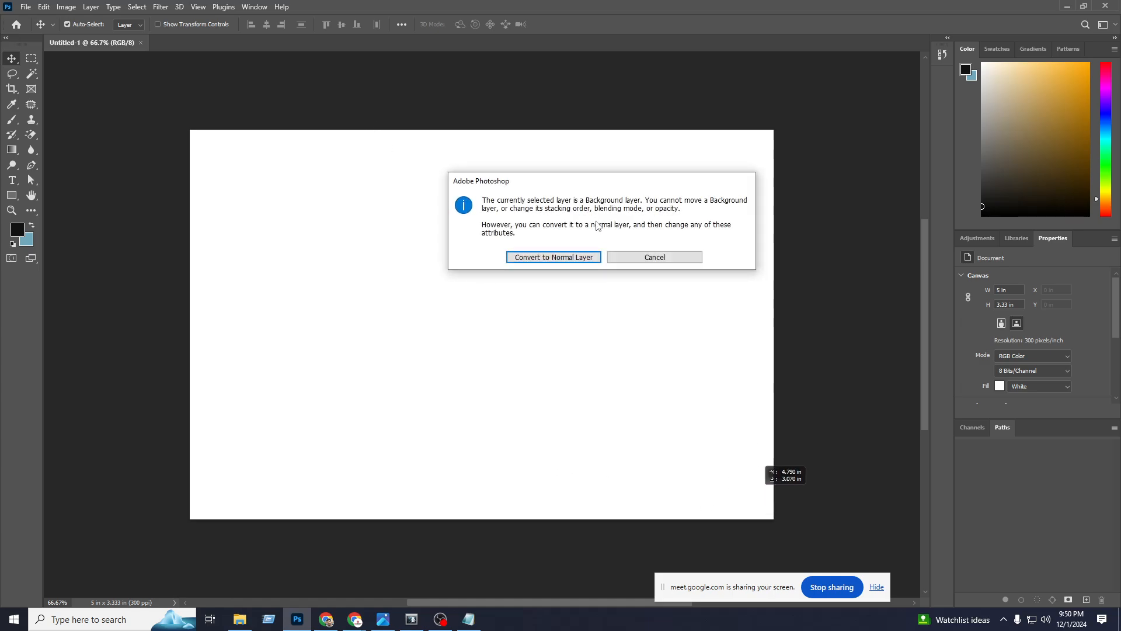
left_click(654, 259)
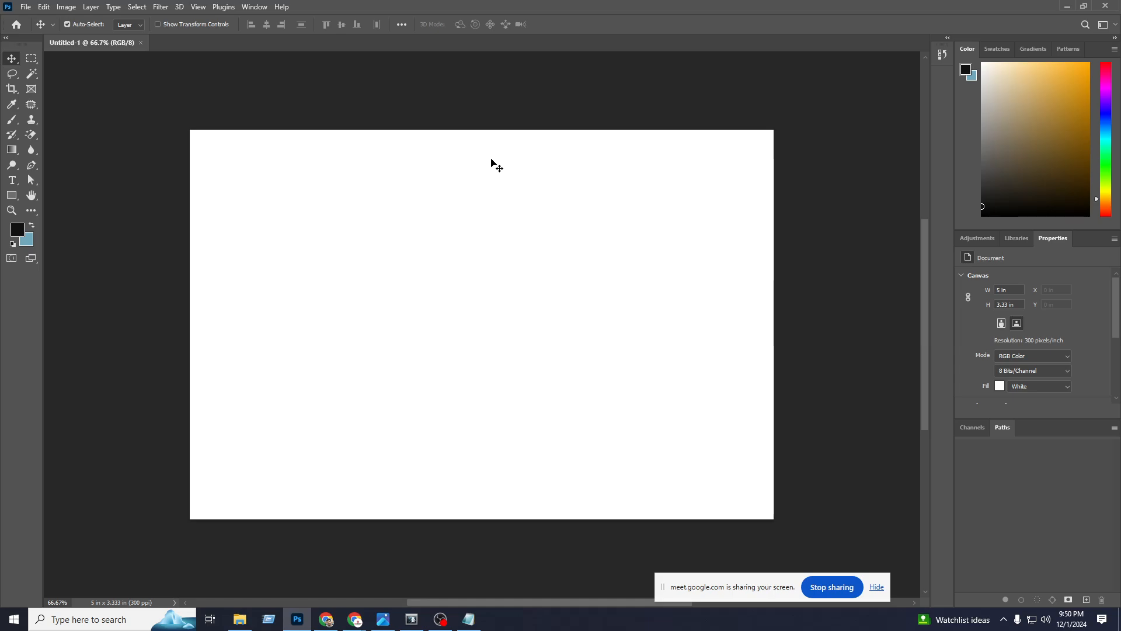
left_click(25, 7)
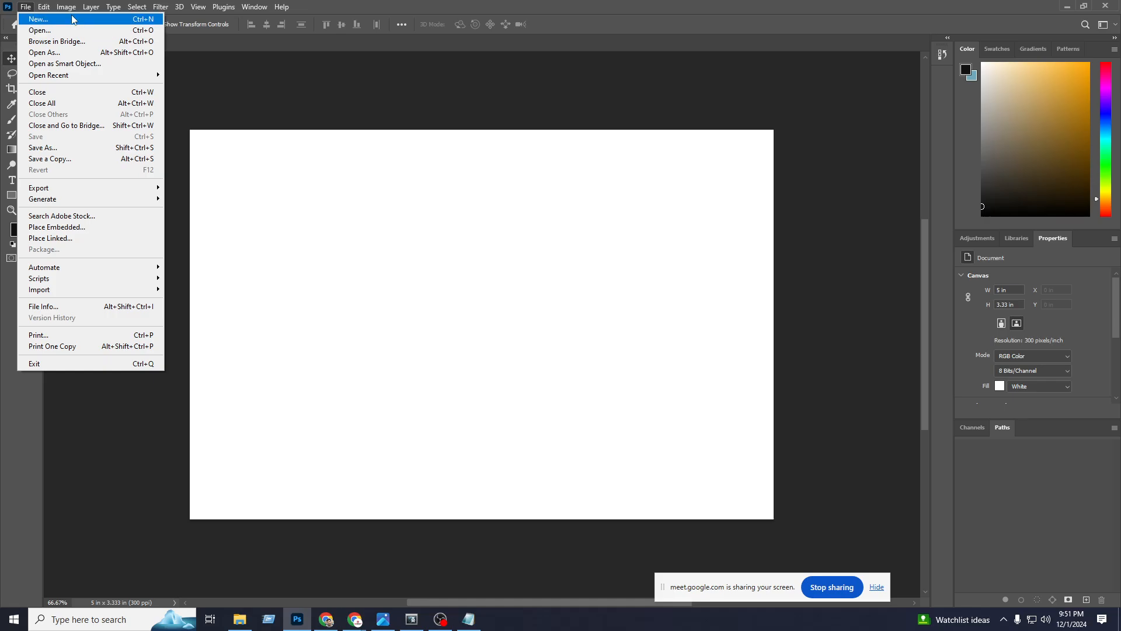
left_click(44, 6)
left_click(26, 7)
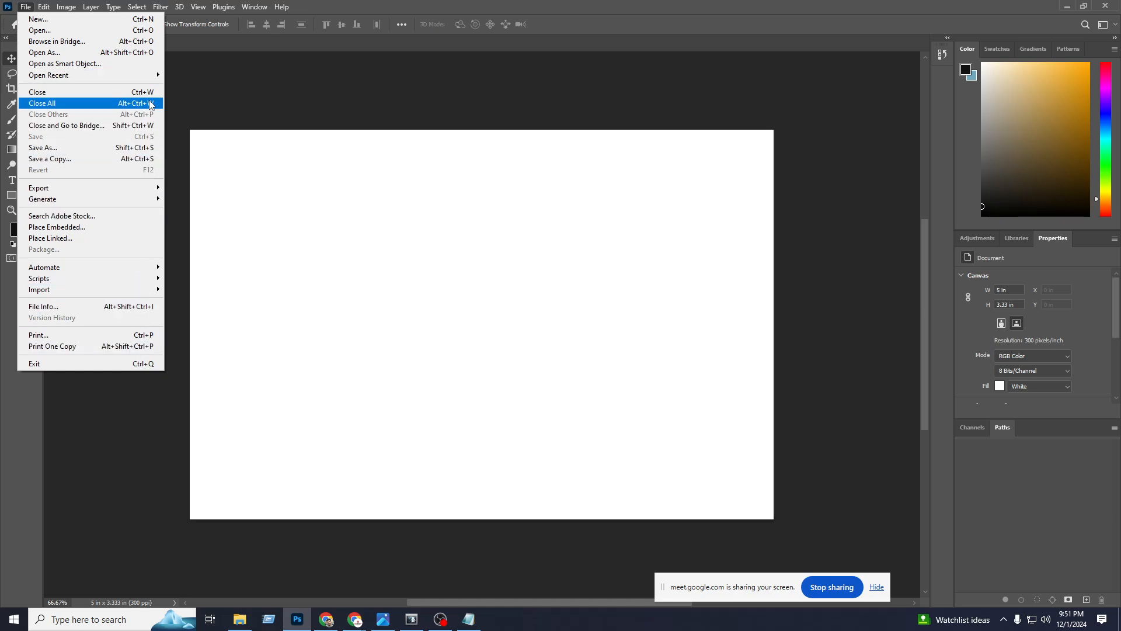
left_click(308, 295)
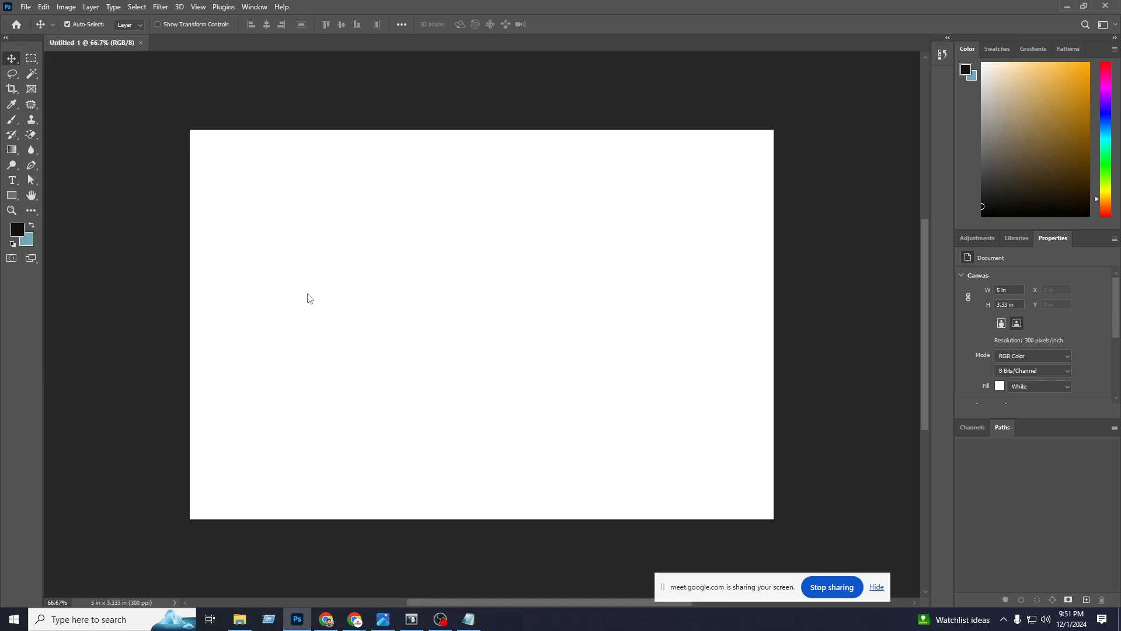
left_click(26, 7)
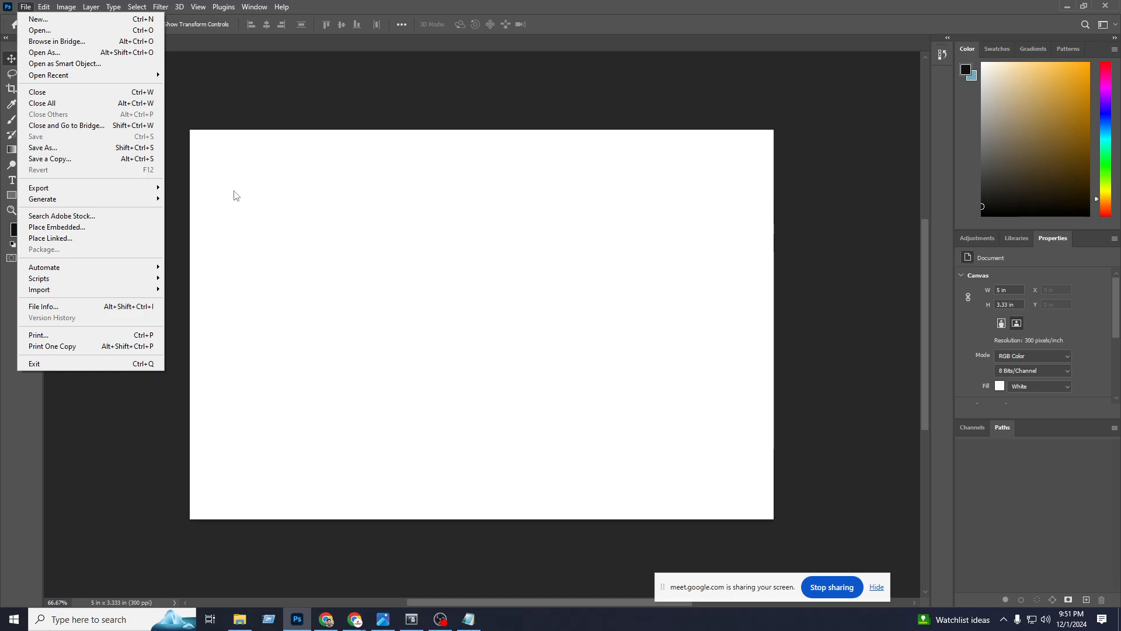
left_click(352, 245)
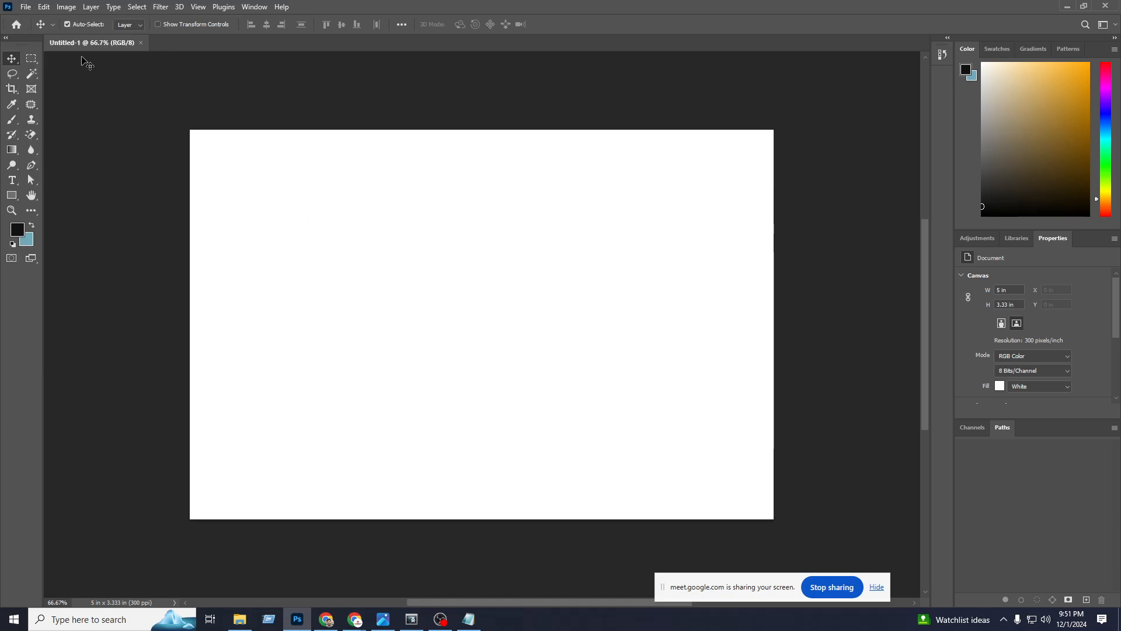
Bring up the dialog for opening an existing file, and cancel it without choosing one.
left_click(25, 8)
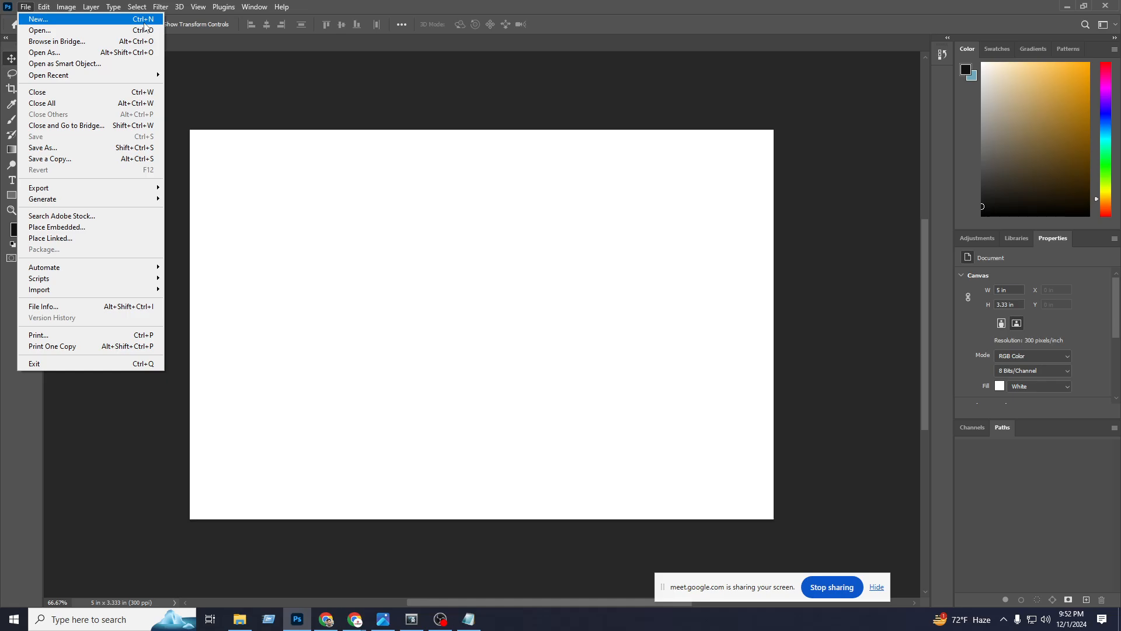
left_click(68, 29)
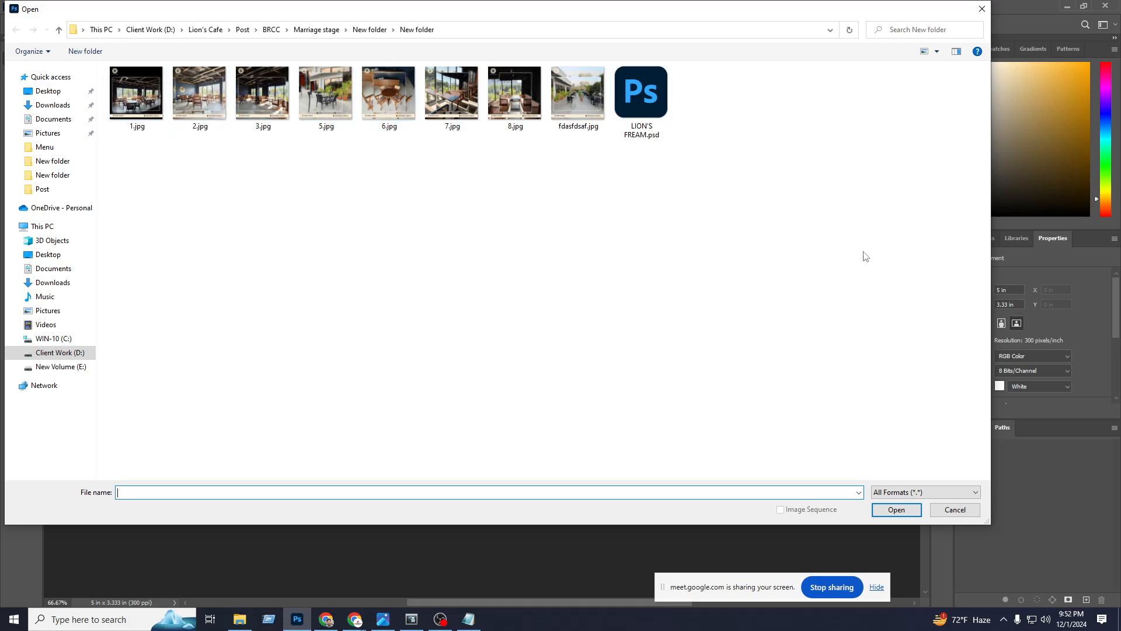
left_click(955, 510)
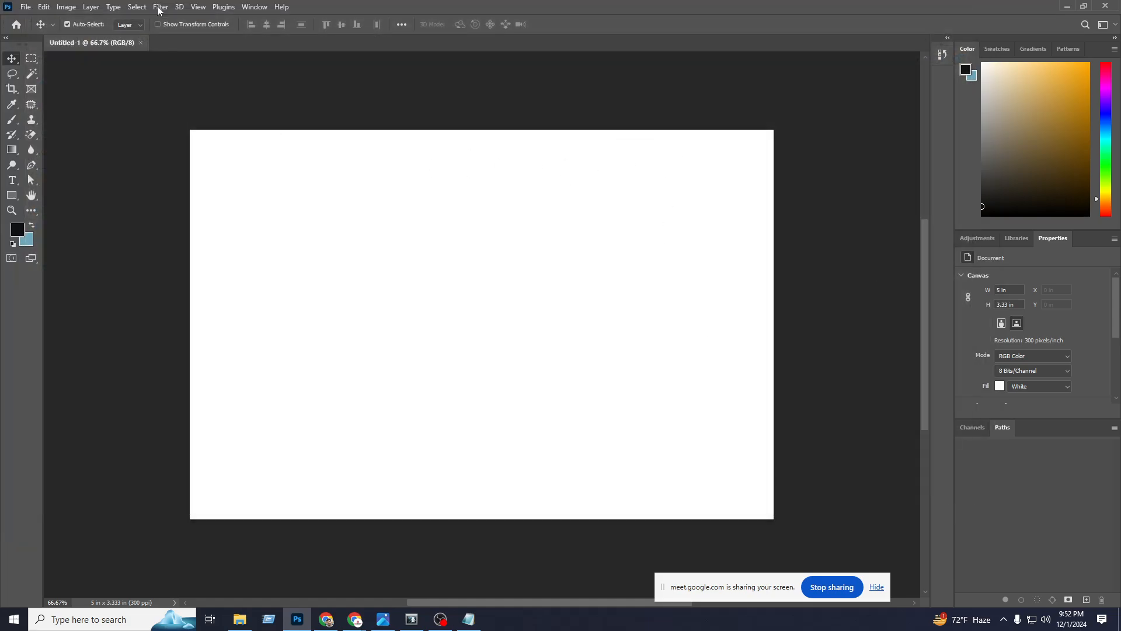
Reopen fdasfdsaf.jpg from the recent files, and close it again.
left_click(25, 7)
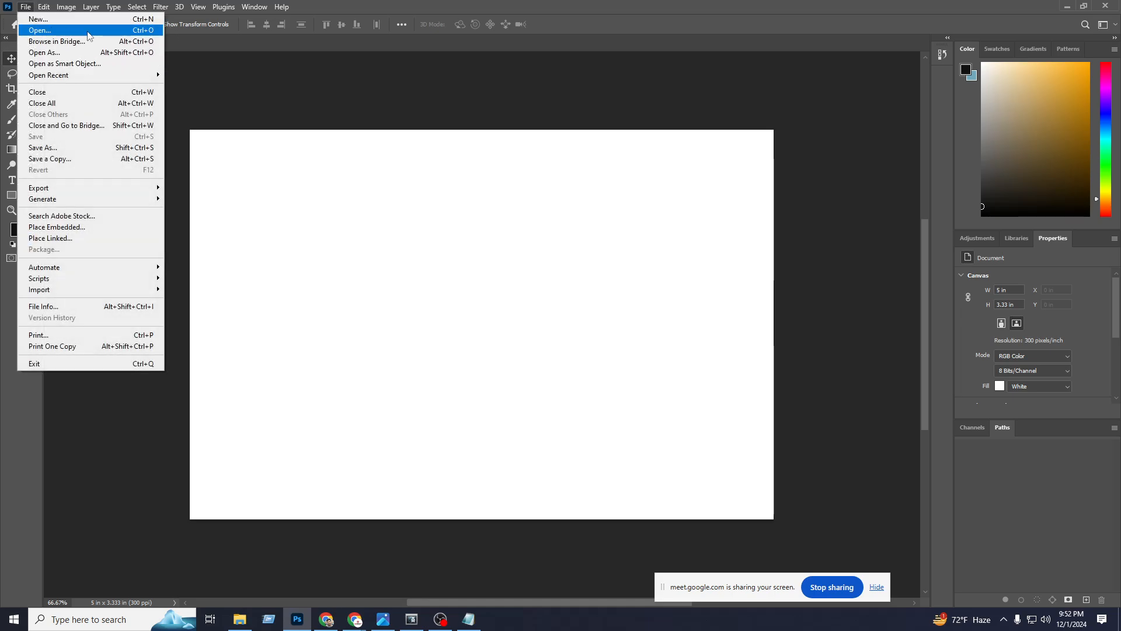
mouse_move(36, 77)
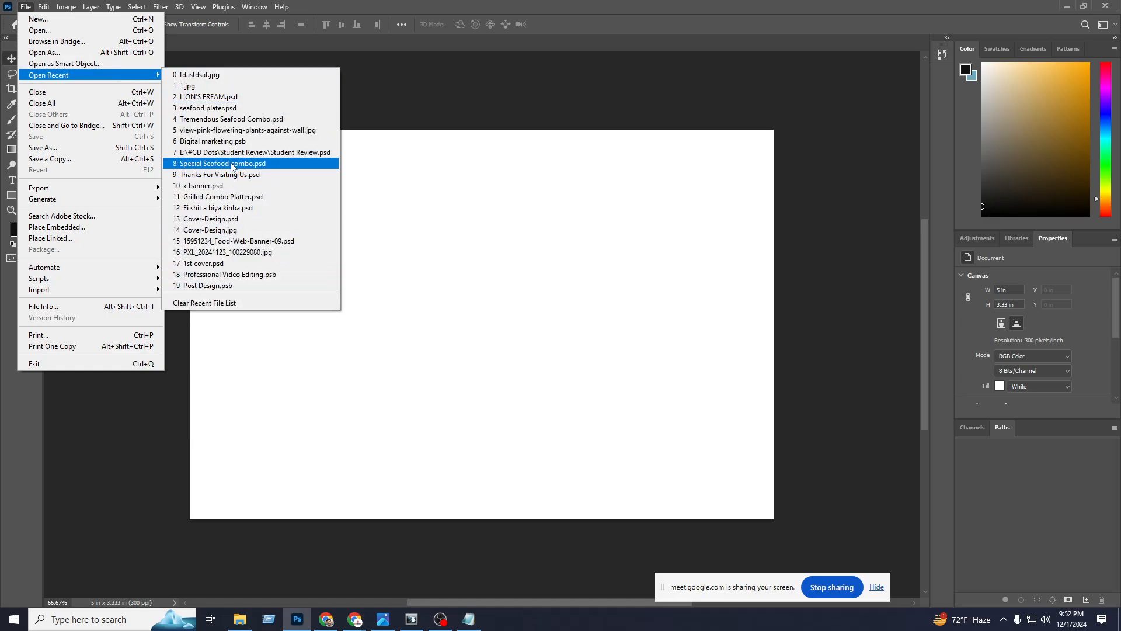
left_click(205, 76)
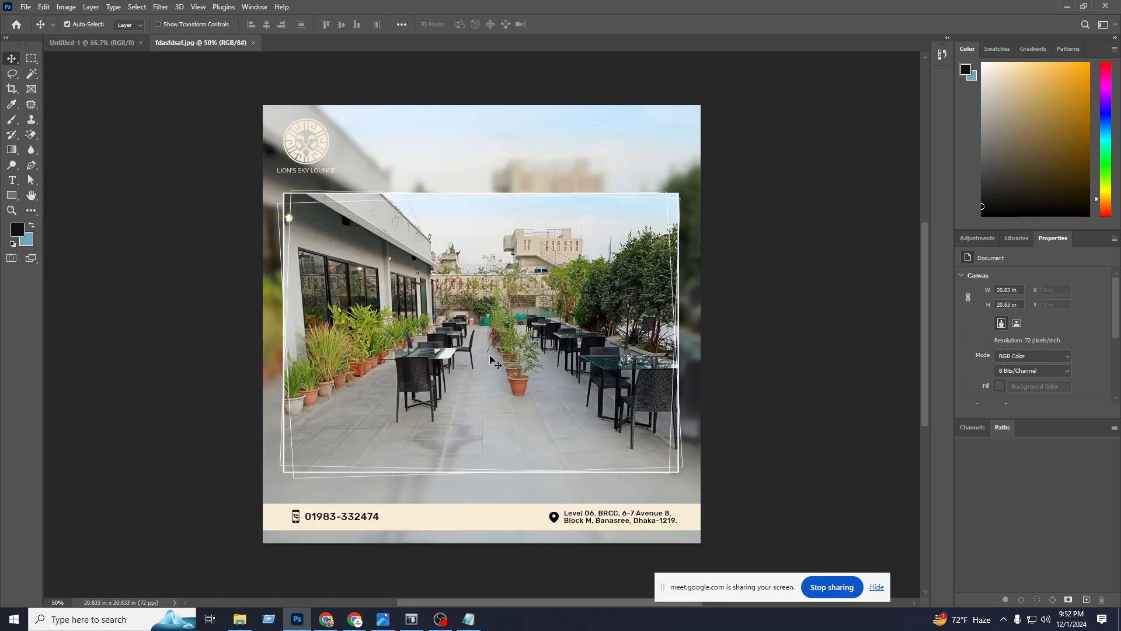
left_click(253, 44)
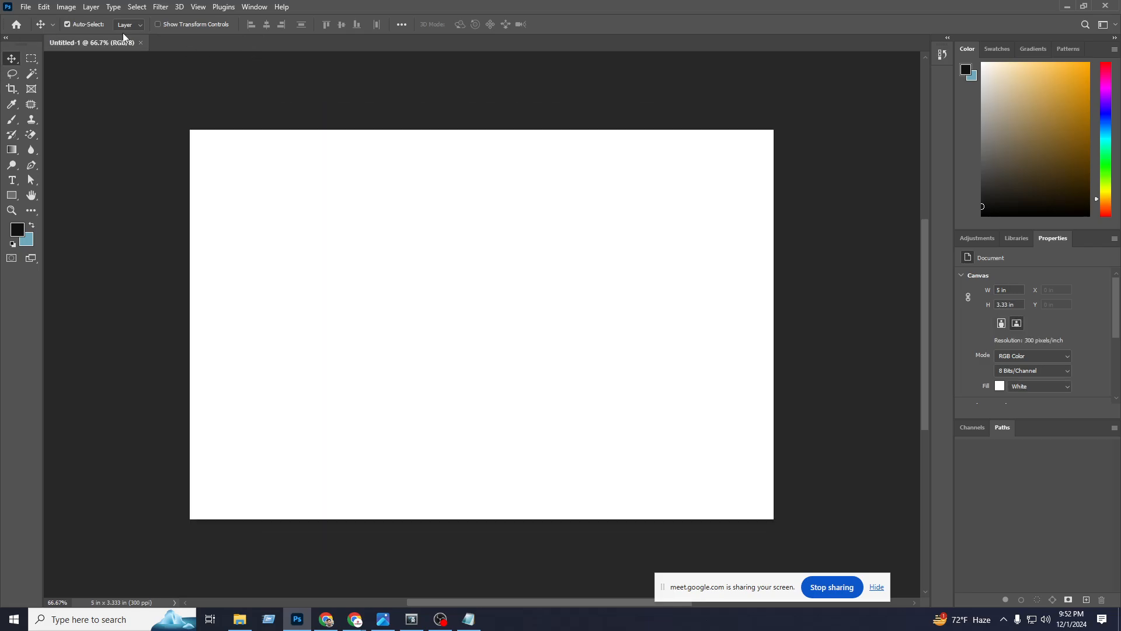
Close the untitled document and create a new 1500 x 1000 pixel document at 300 ppi in RGB Color with a white background.
left_click(26, 6)
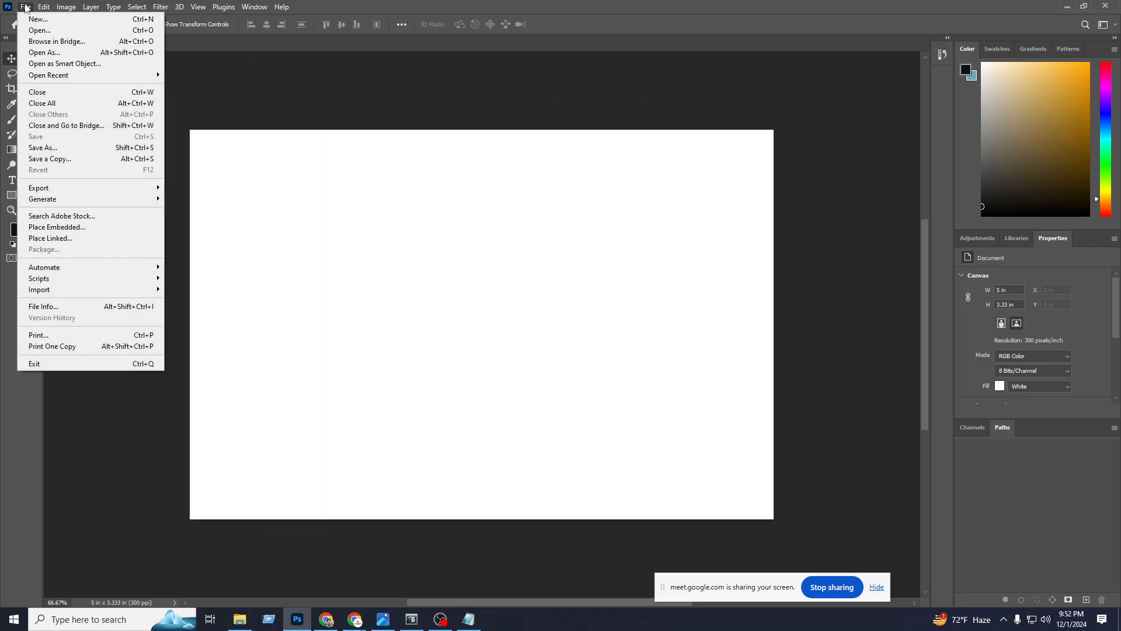
left_click(63, 96)
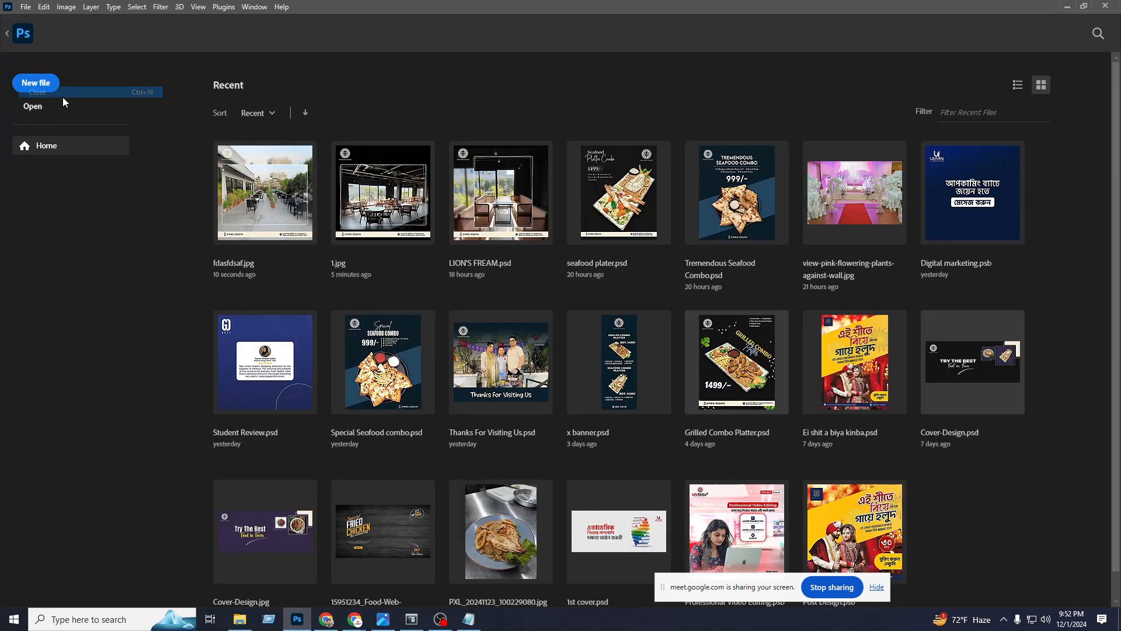
left_click(18, 6)
left_click(30, 19)
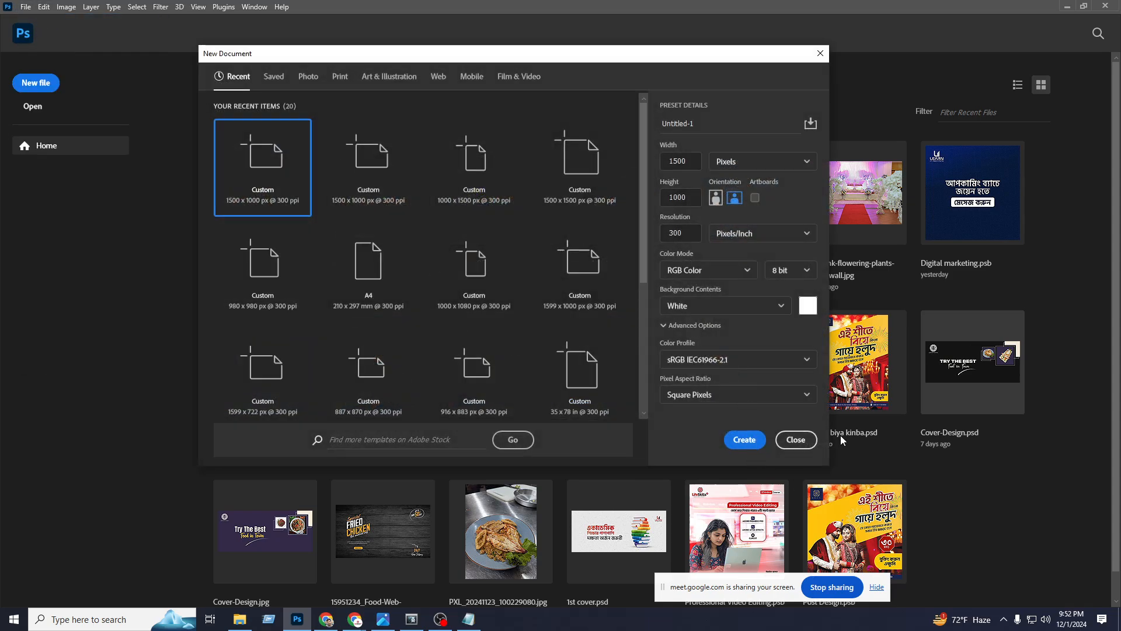
left_click(745, 439)
Create a second 1500 x 1000 pixel RGB Color document at 300 ppi, and switch between the two open documents.
left_click(26, 6)
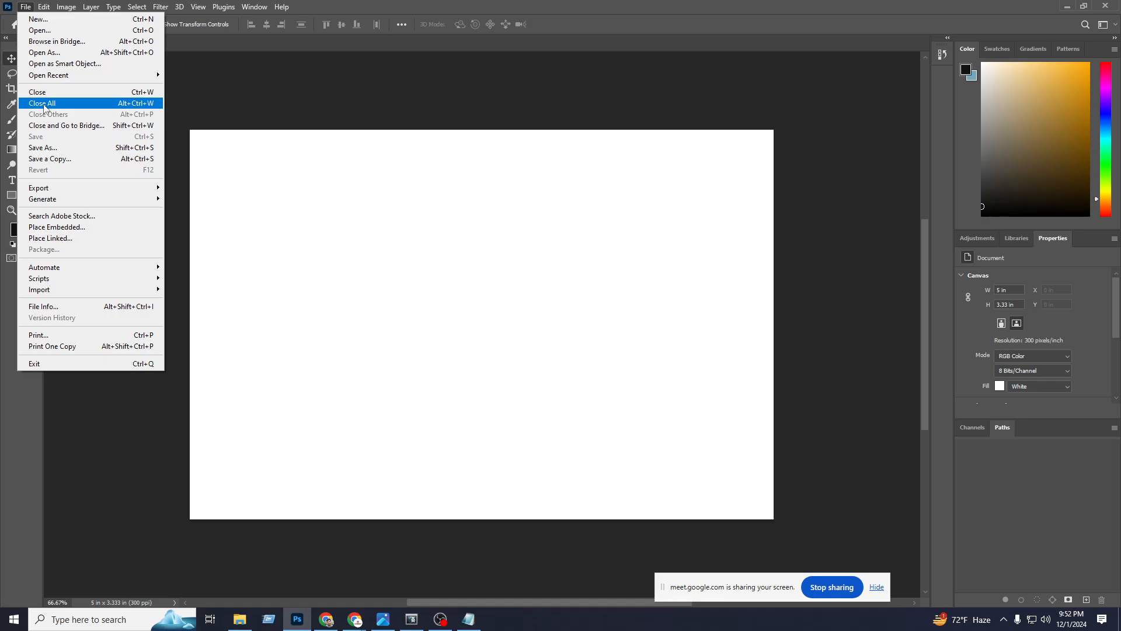
left_click(368, 259)
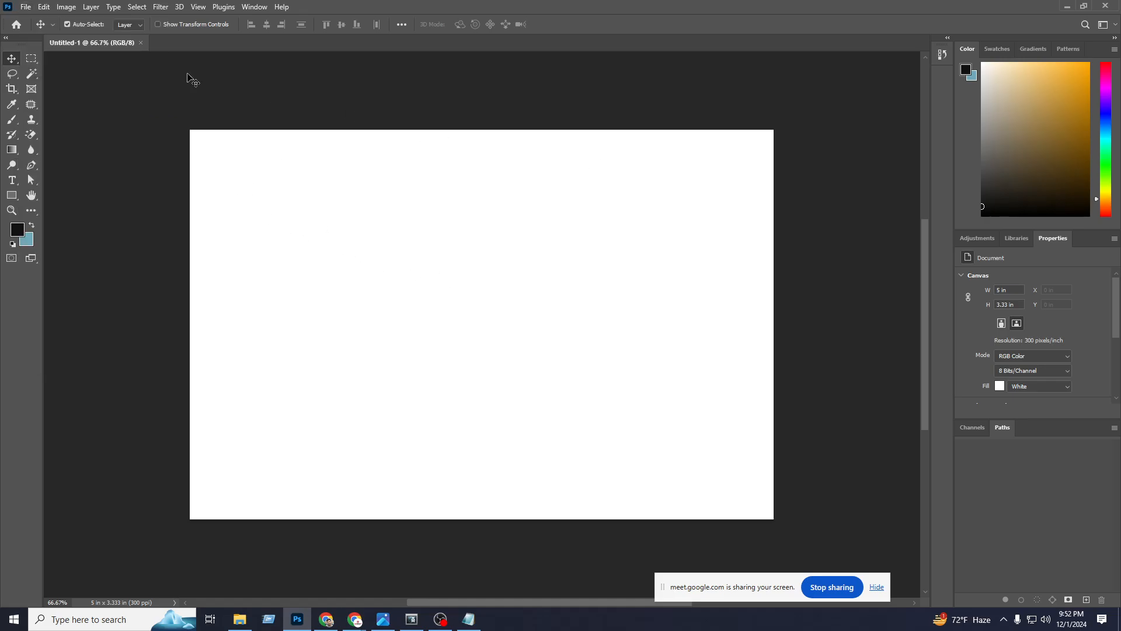
left_click(24, 7)
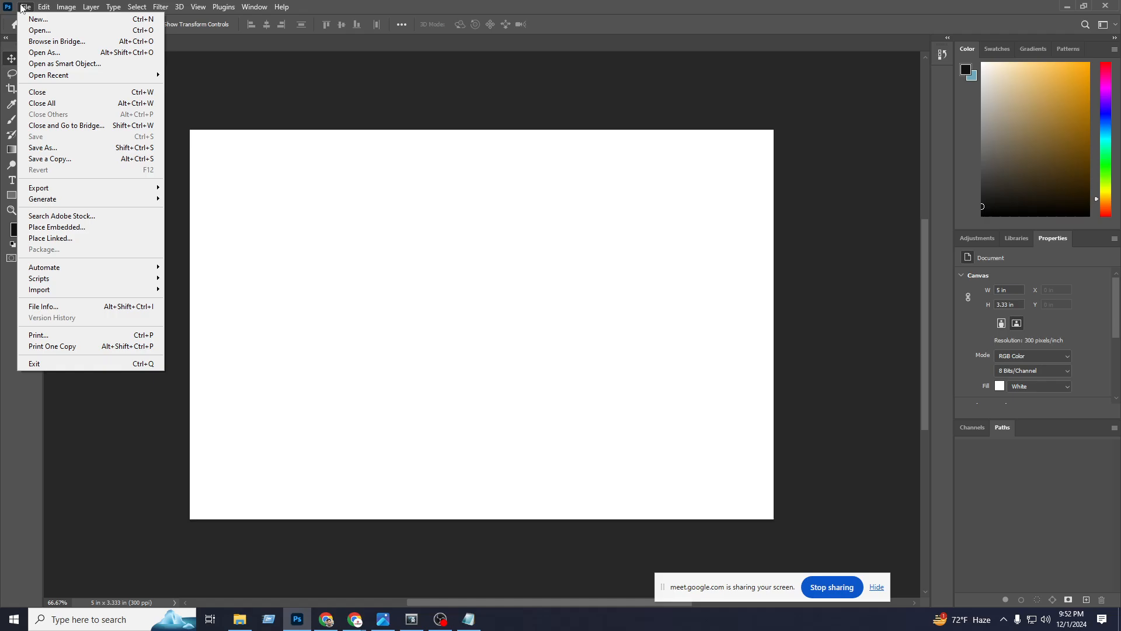
left_click(38, 18)
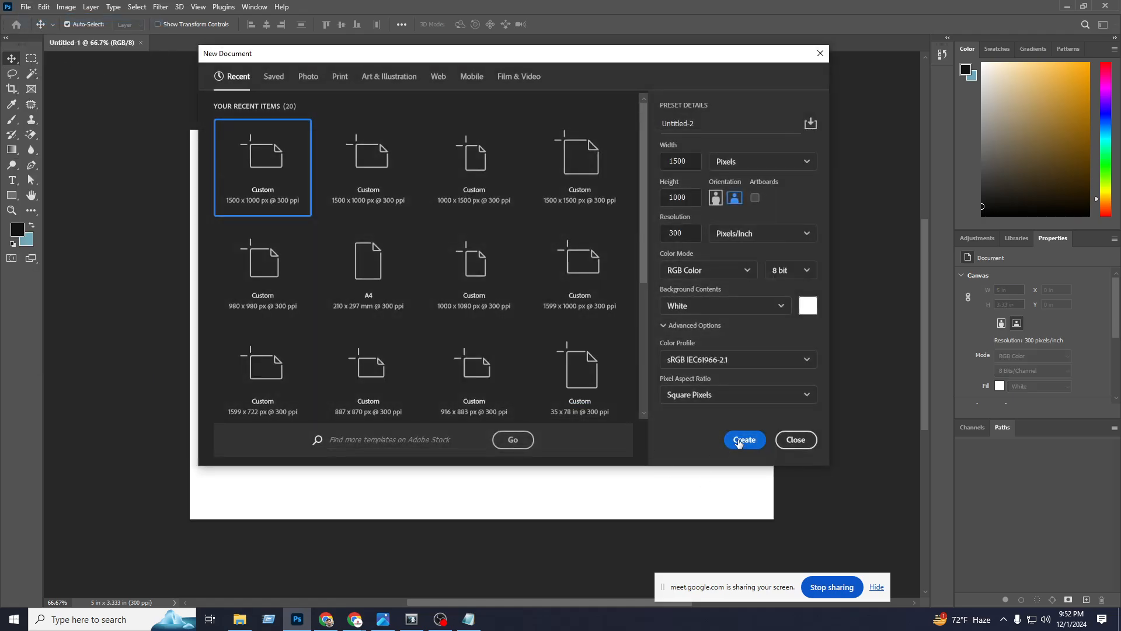
left_click(743, 440)
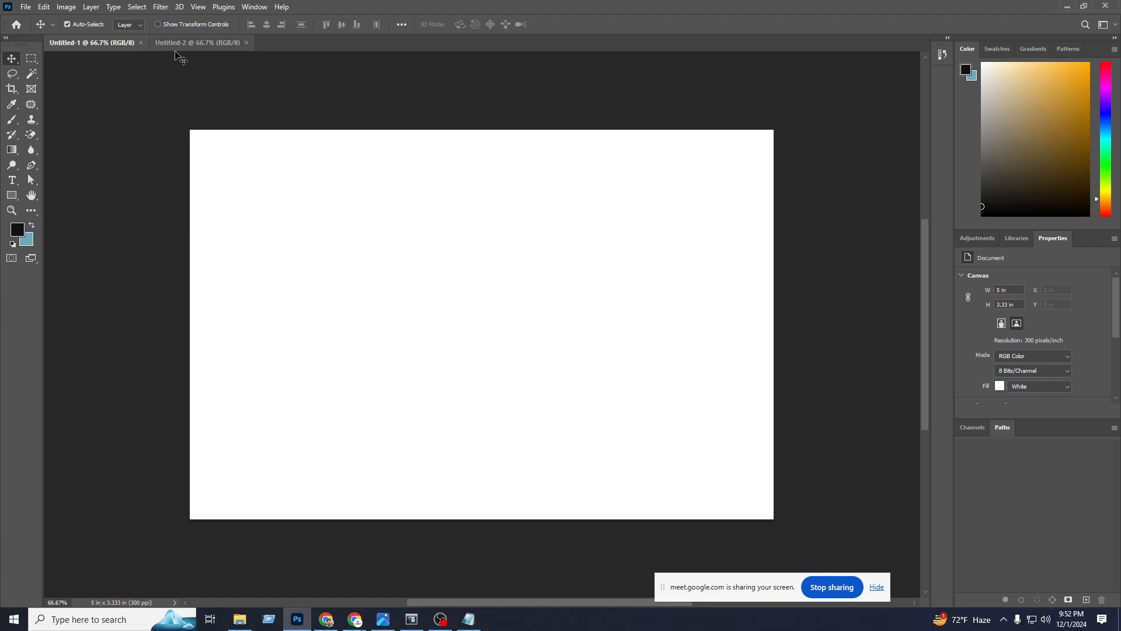
left_click(175, 44)
left_click(144, 48)
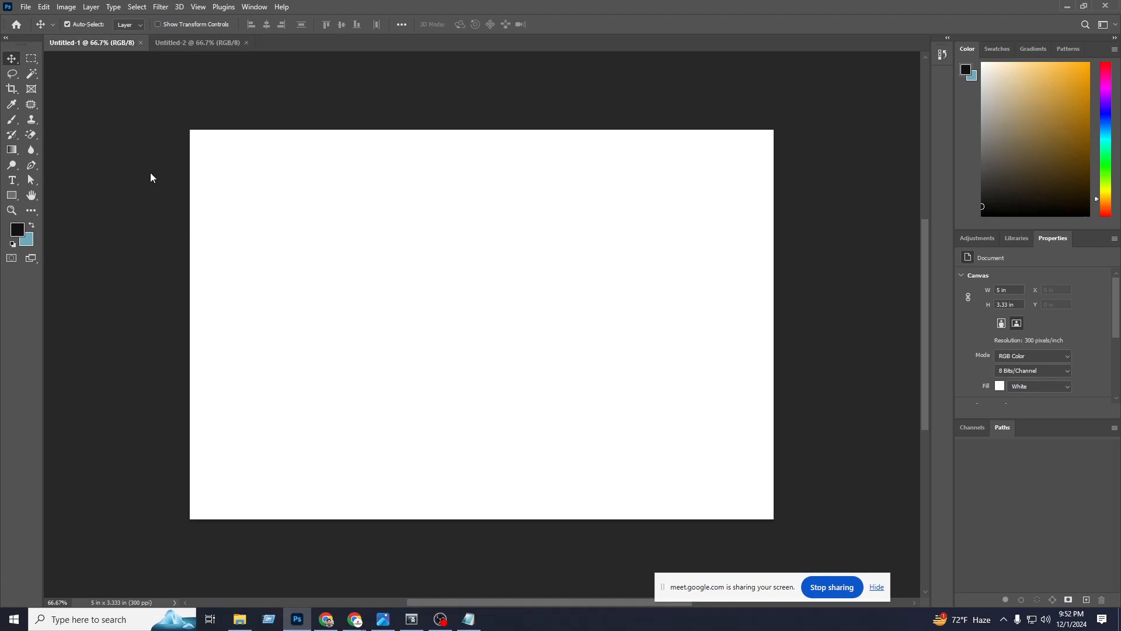
Switch to the Chrome browser, open two new blank tabs, and return to Photoshop.
left_click(325, 620)
left_click(726, 12)
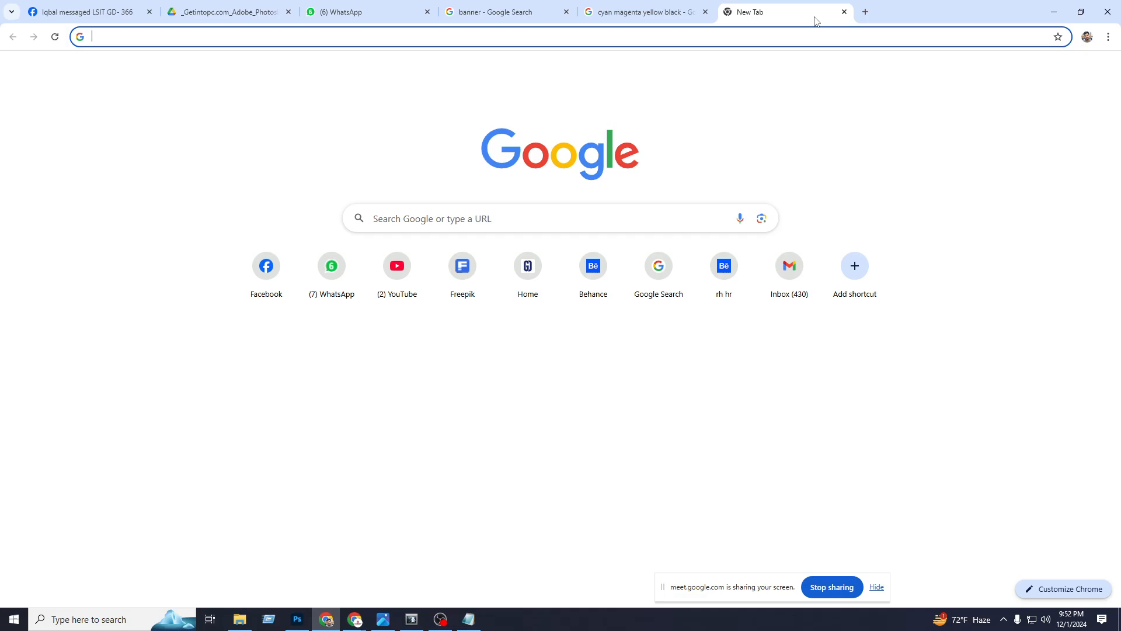
left_click(866, 12)
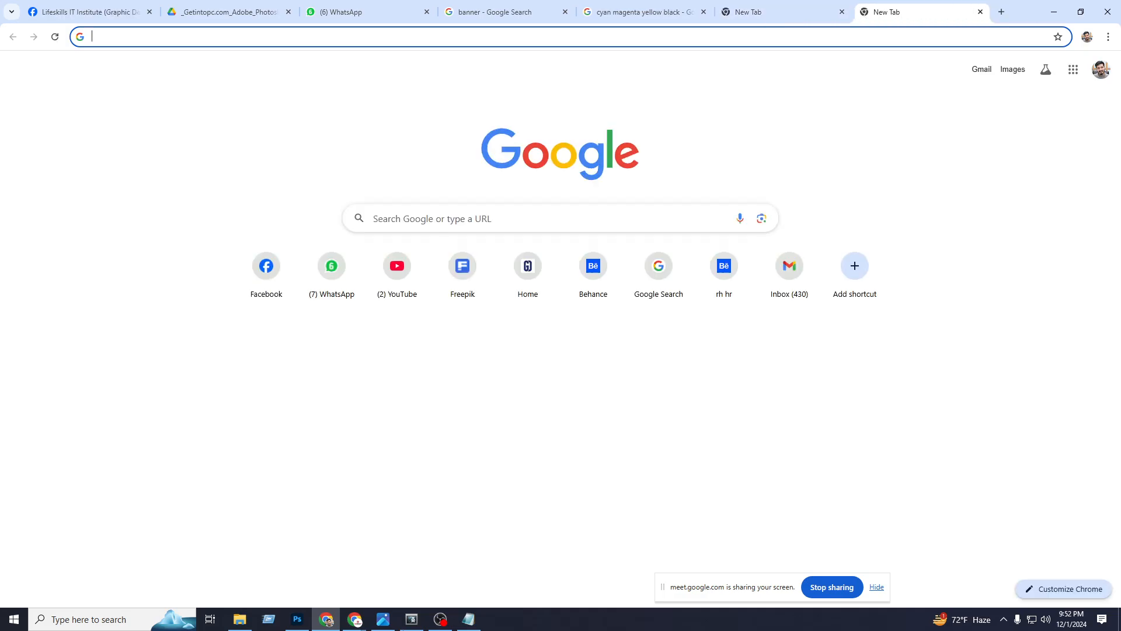
left_click(297, 619)
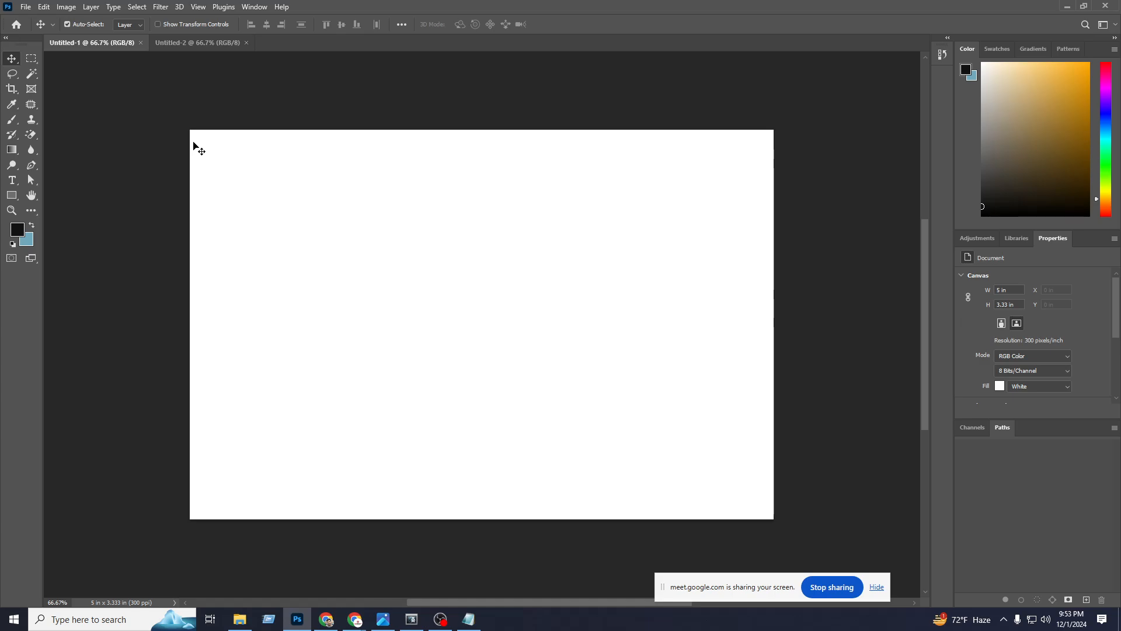
Try to move the white Background layer in the first document, declining its conversion to a normal layer.
left_click_drag(196, 141, 605, 471)
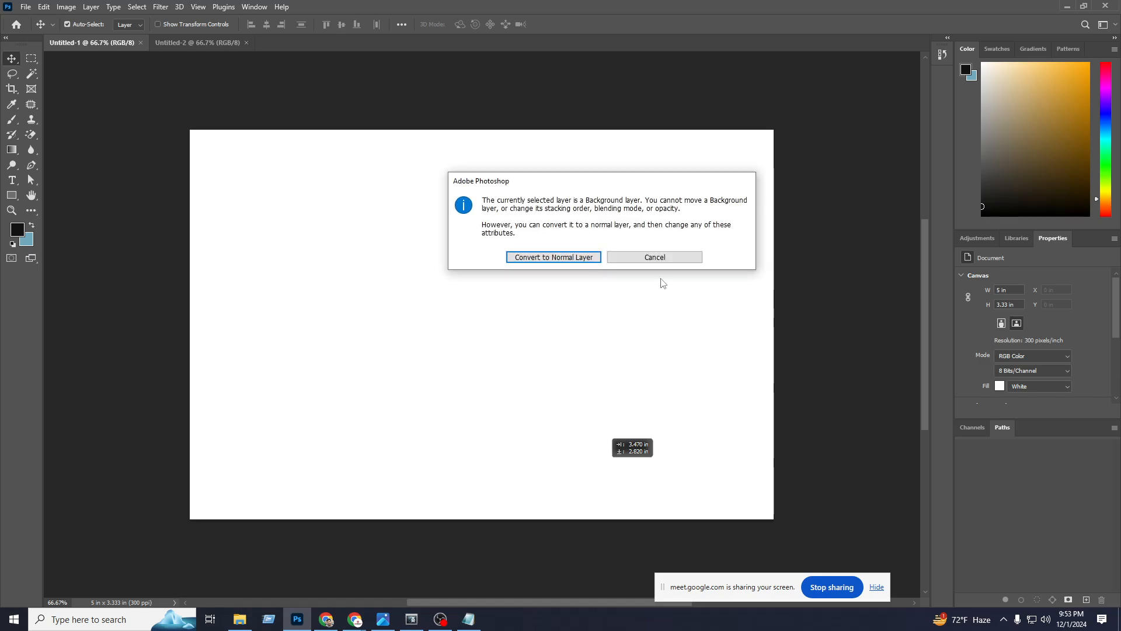
left_click(663, 261)
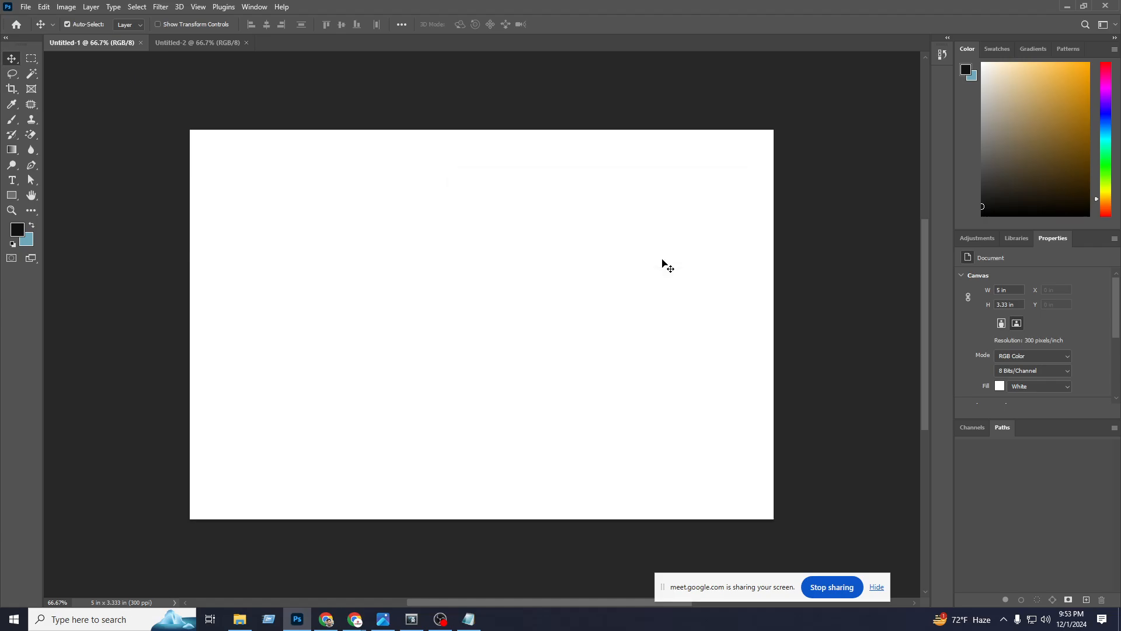
left_click(26, 7)
left_click(33, 12)
left_click(30, 10)
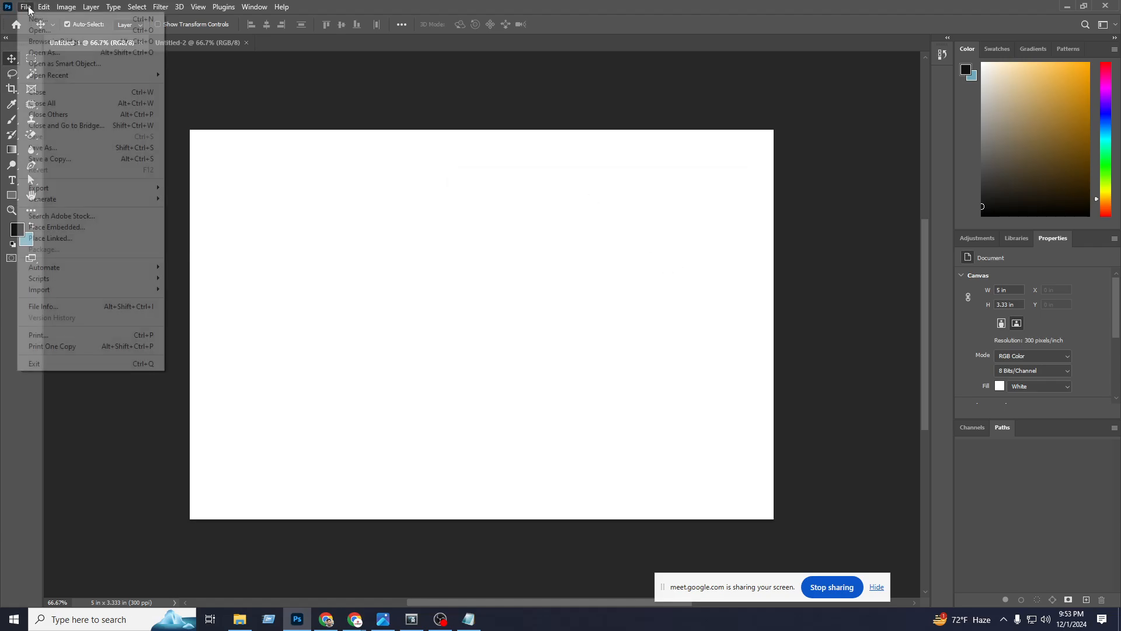
left_click(469, 227)
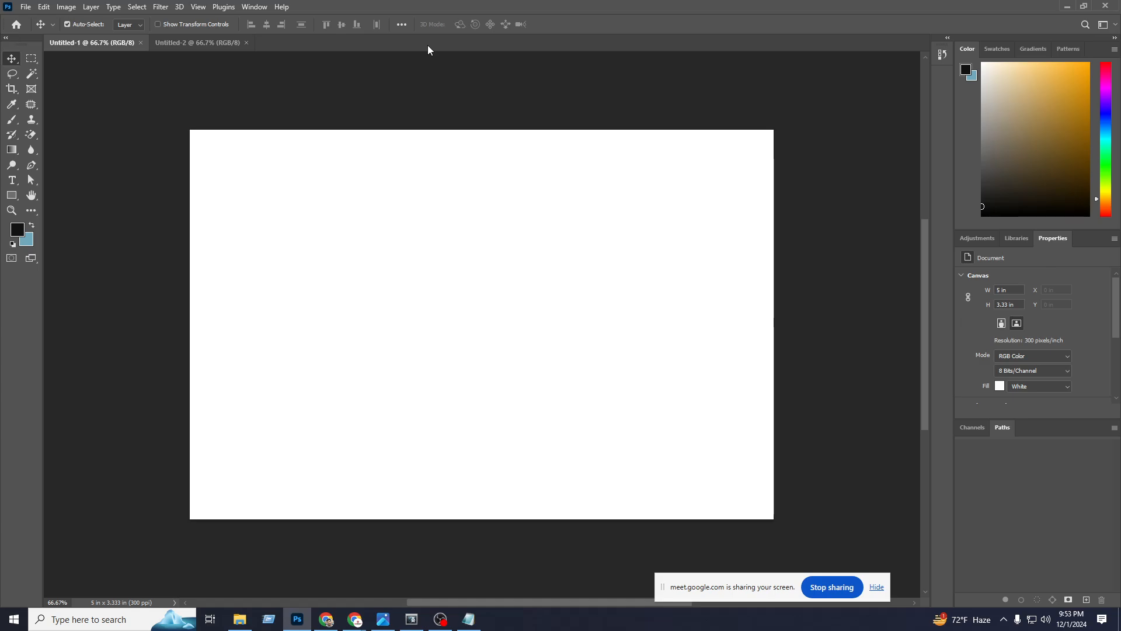
Switch to the second untitled document and close it.
left_click(215, 42)
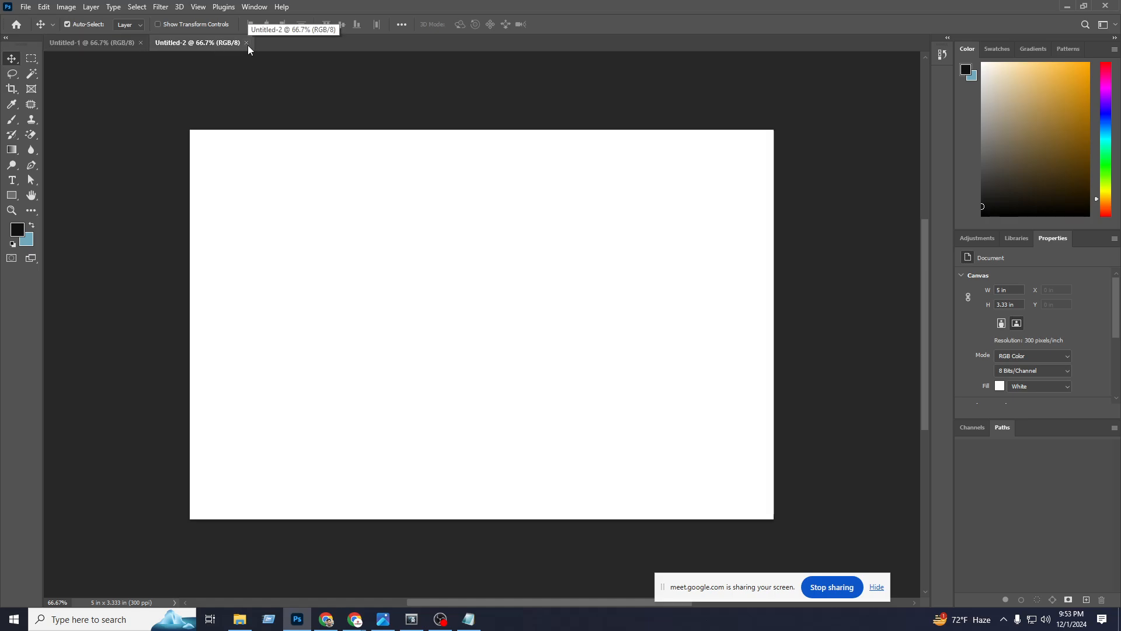
left_click(246, 44)
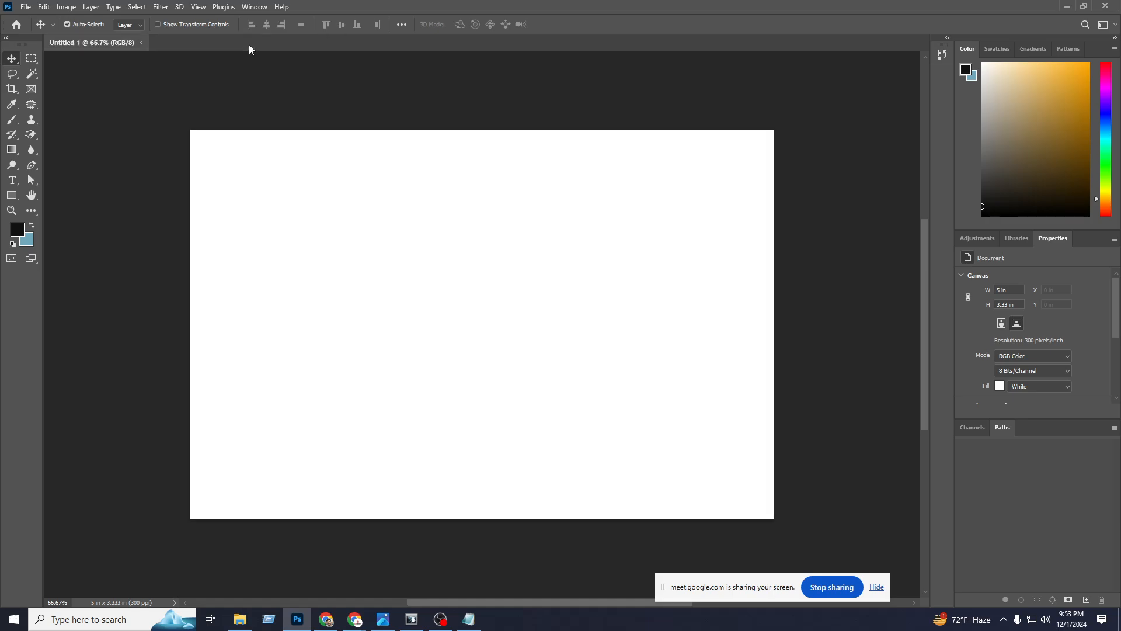
left_click(27, 8)
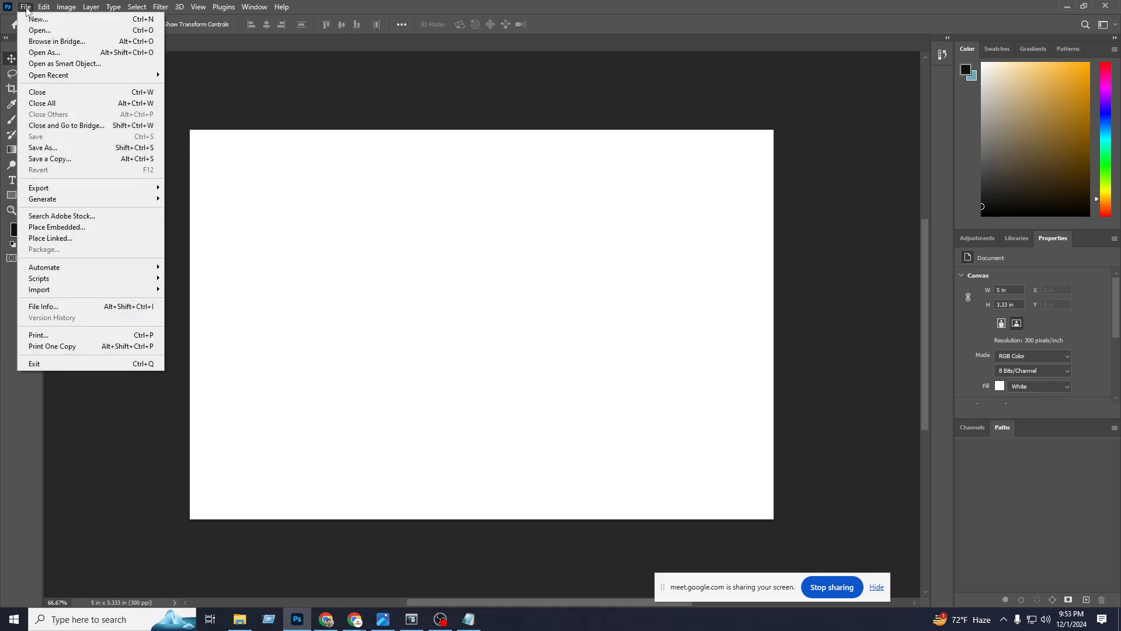
left_click(718, 417)
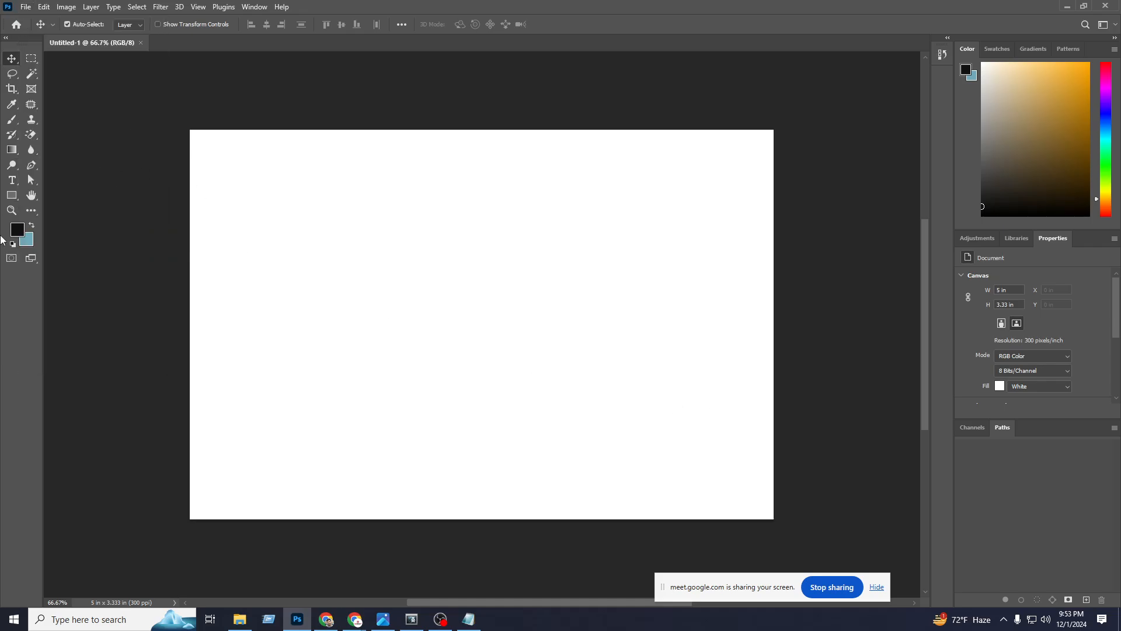
Draw a rectangle shape about 733 x 586 px near the middle of the canvas, and undo it.
left_click(12, 195)
left_click_drag(331, 190, 615, 418)
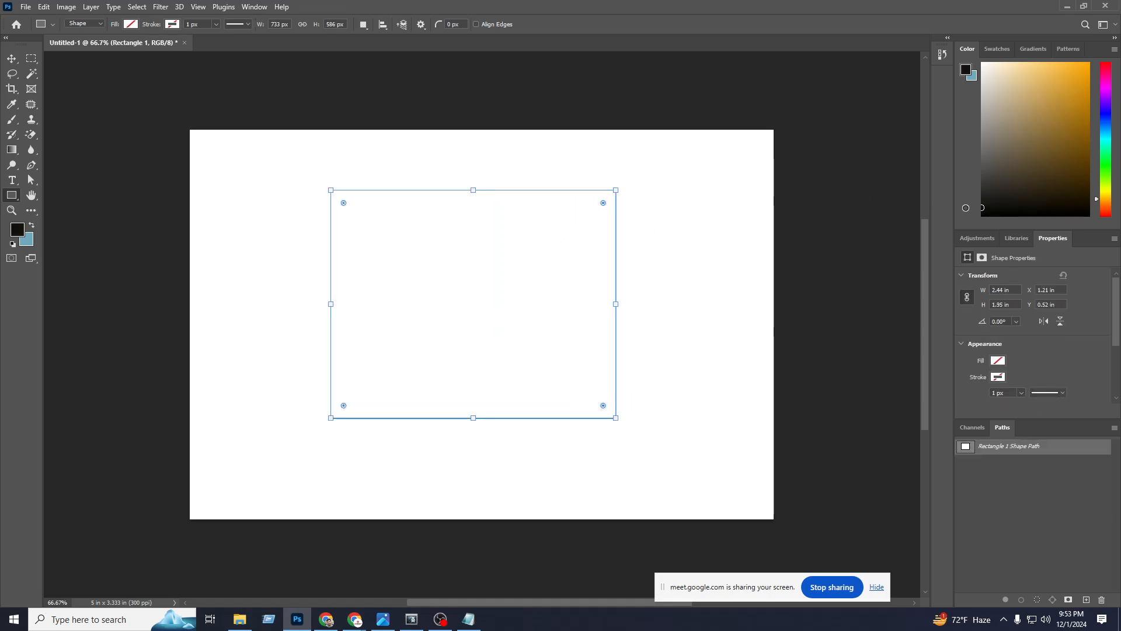
key("alt")
key("ctrl+z")
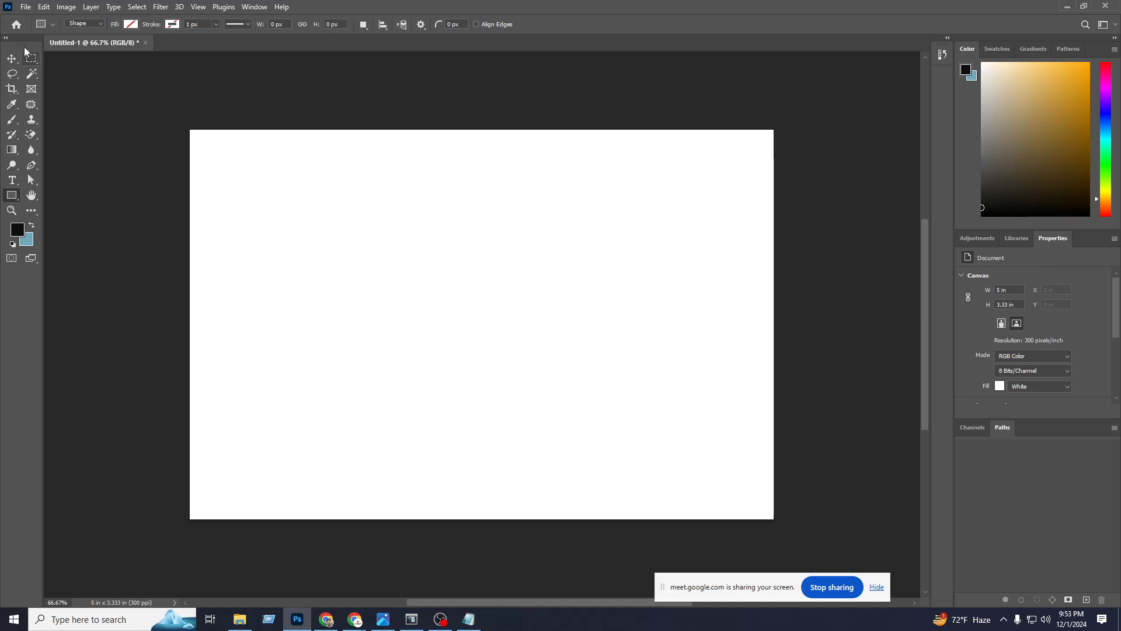
Detach the Tools panel from its dock so it floats over the canvas, and close it.
left_click_drag(24, 36, 190, 111)
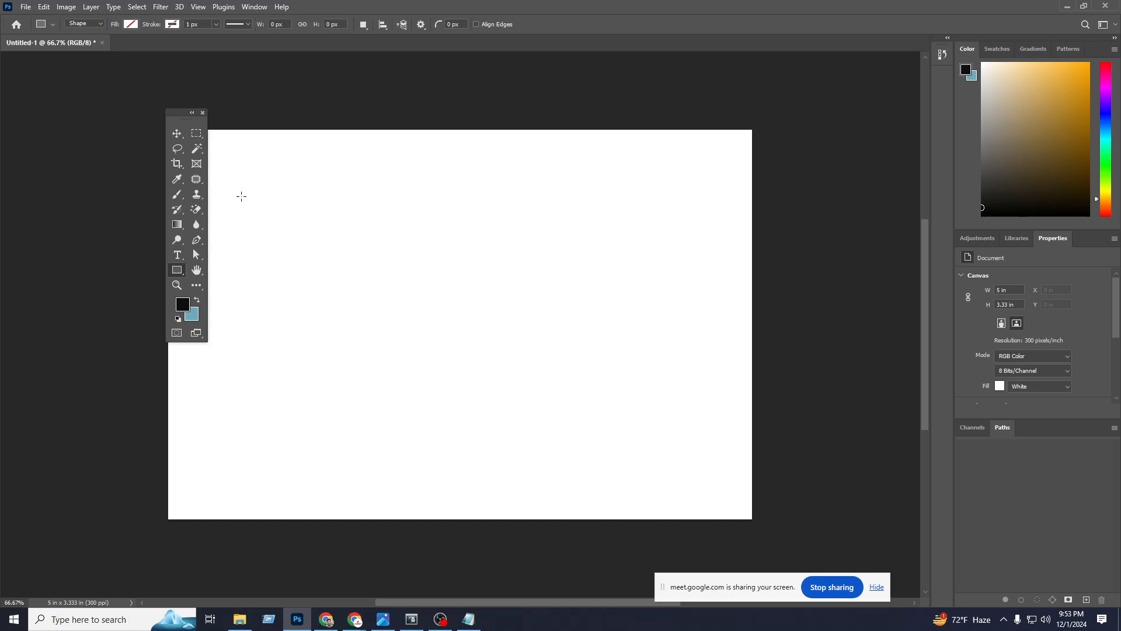
left_click(203, 113)
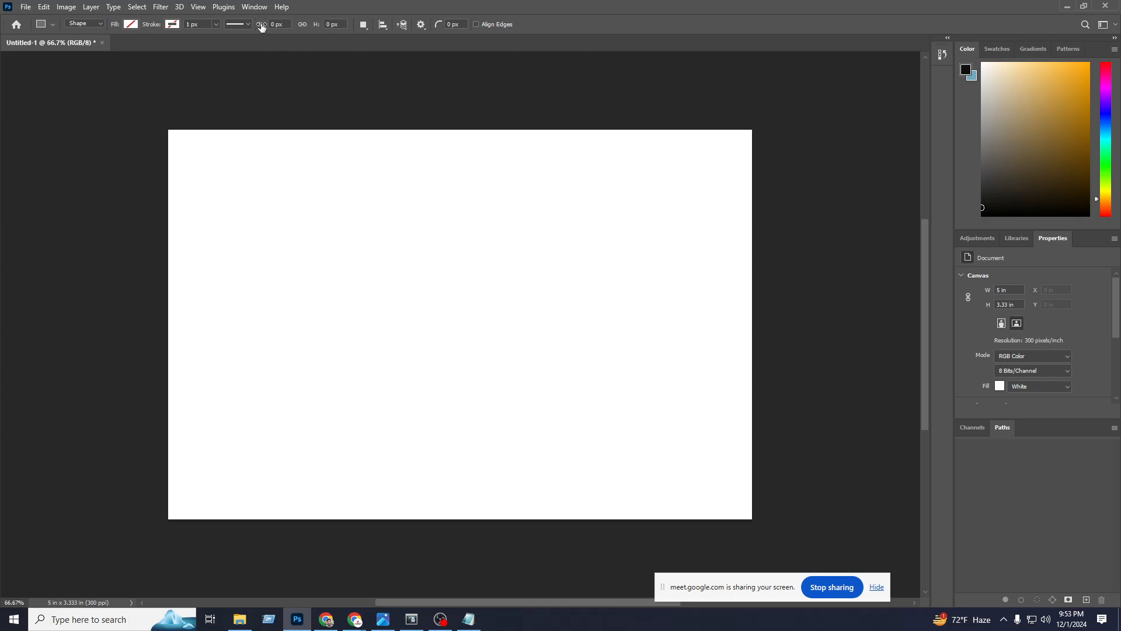
Show the Tools panel again and dock it back in its original place.
left_click(252, 8)
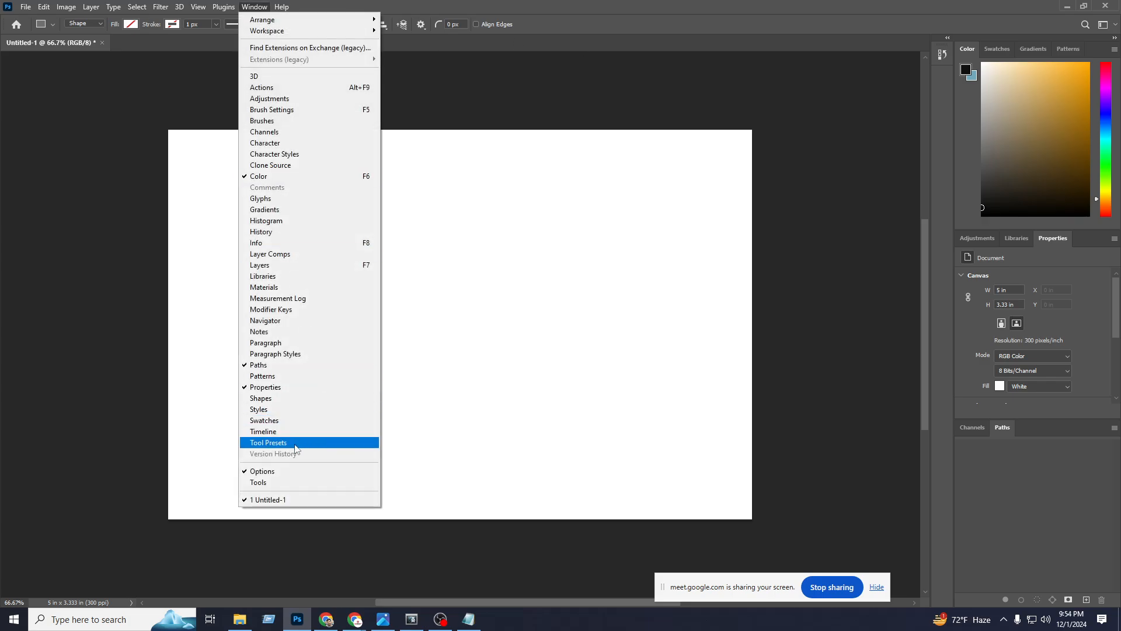
left_click(260, 483)
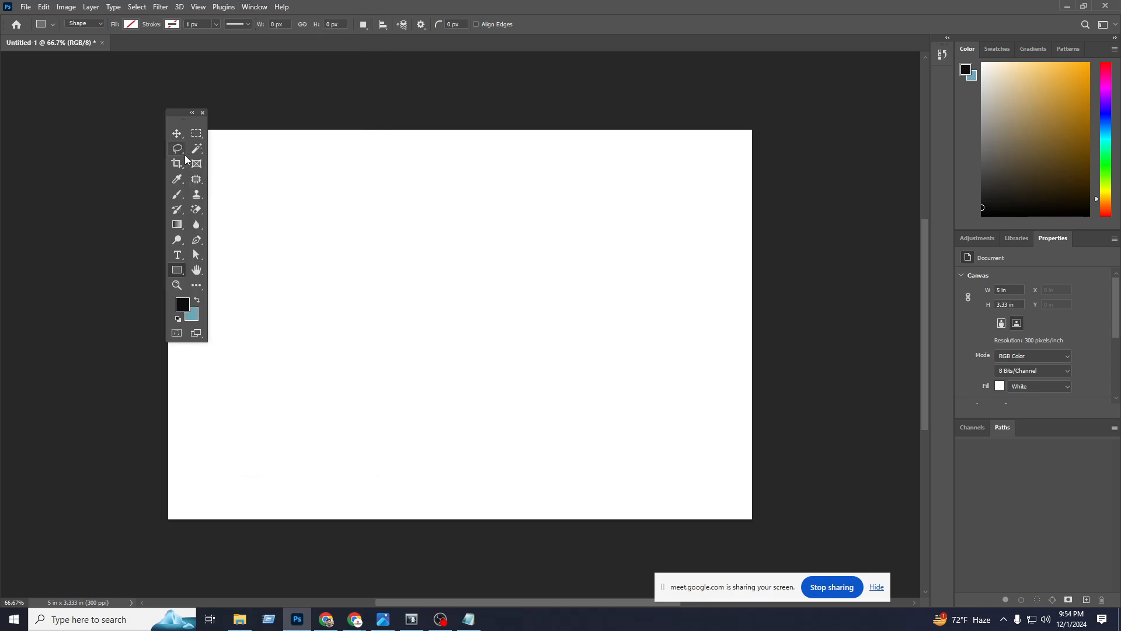
left_click_drag(177, 111, 3, 55)
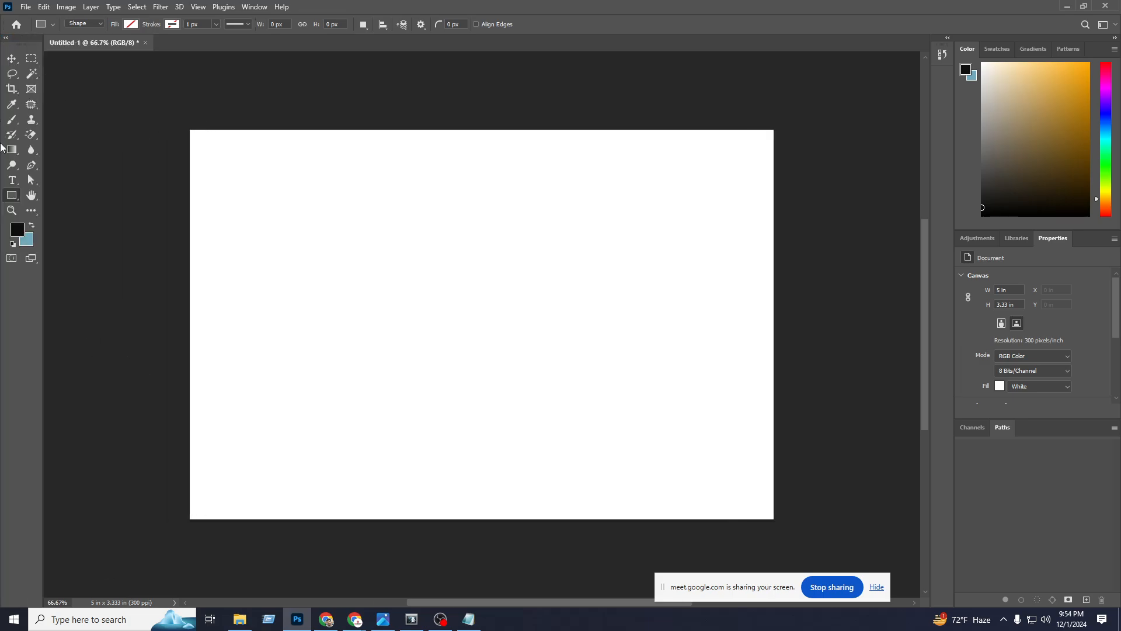
left_click(28, 8)
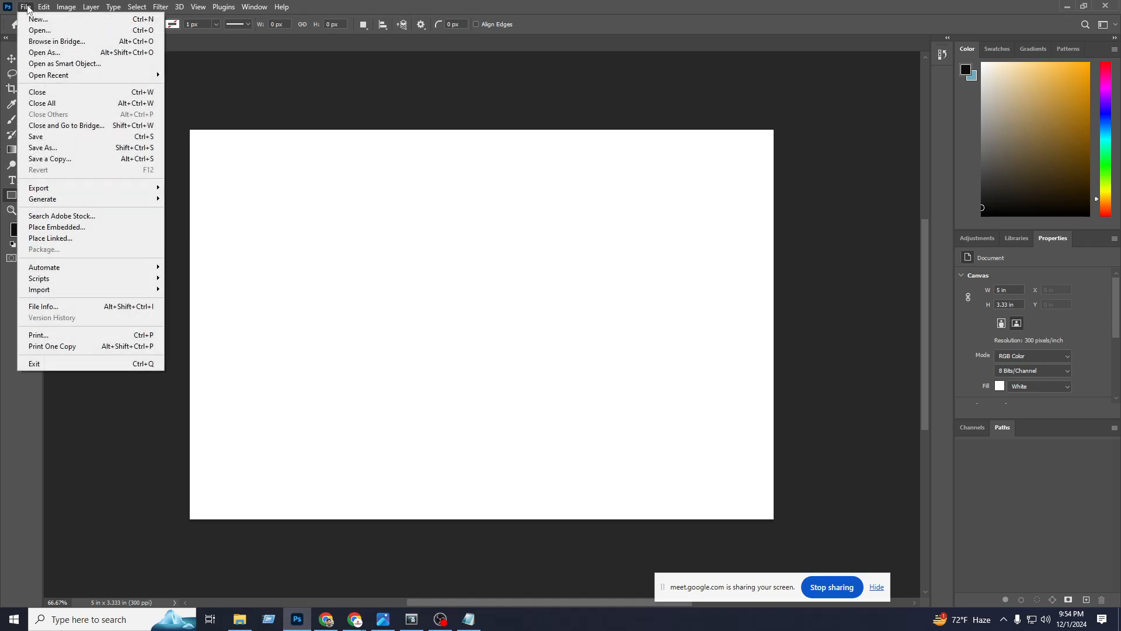
left_click(448, 5)
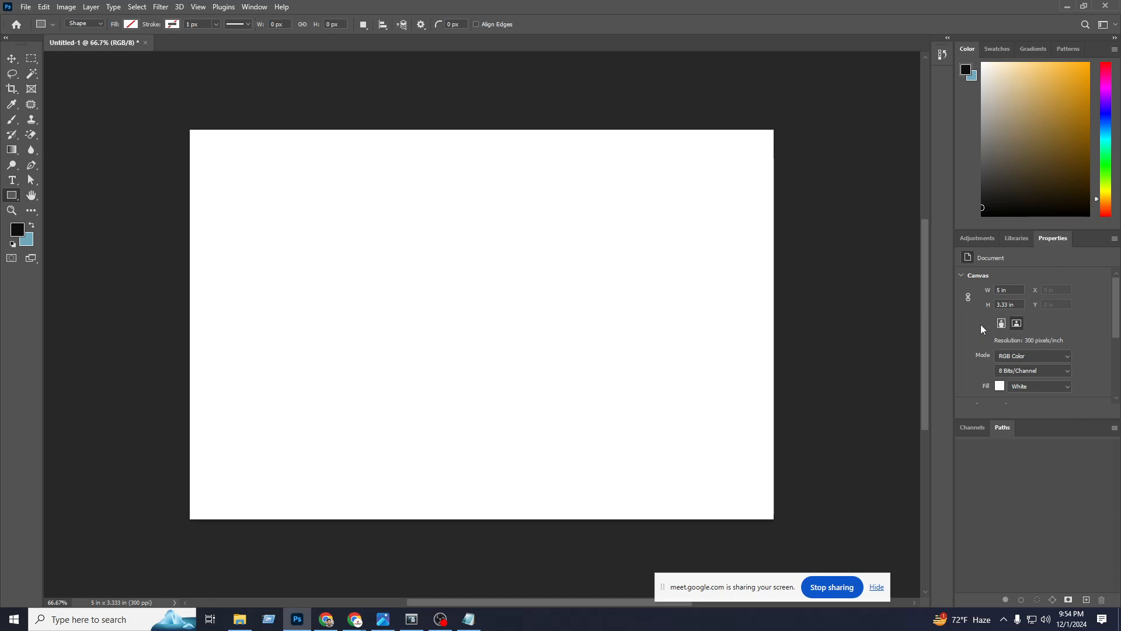
Show the Layers panel and draw a rectangle shape about 333 x 429 px near the middle of the canvas.
left_click(255, 7)
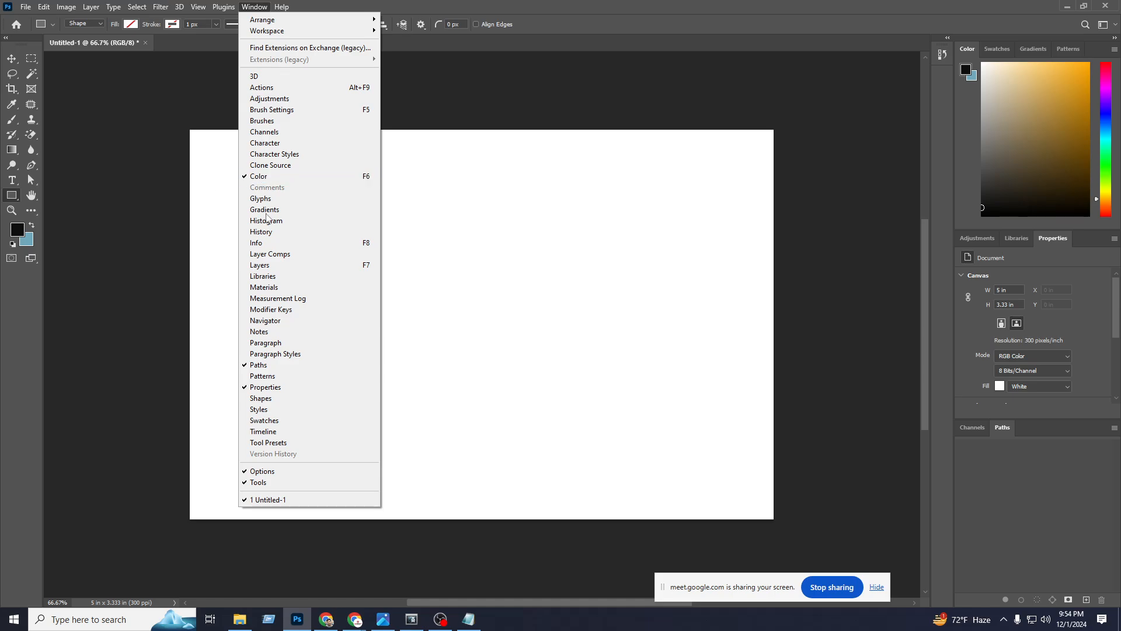
left_click(275, 270)
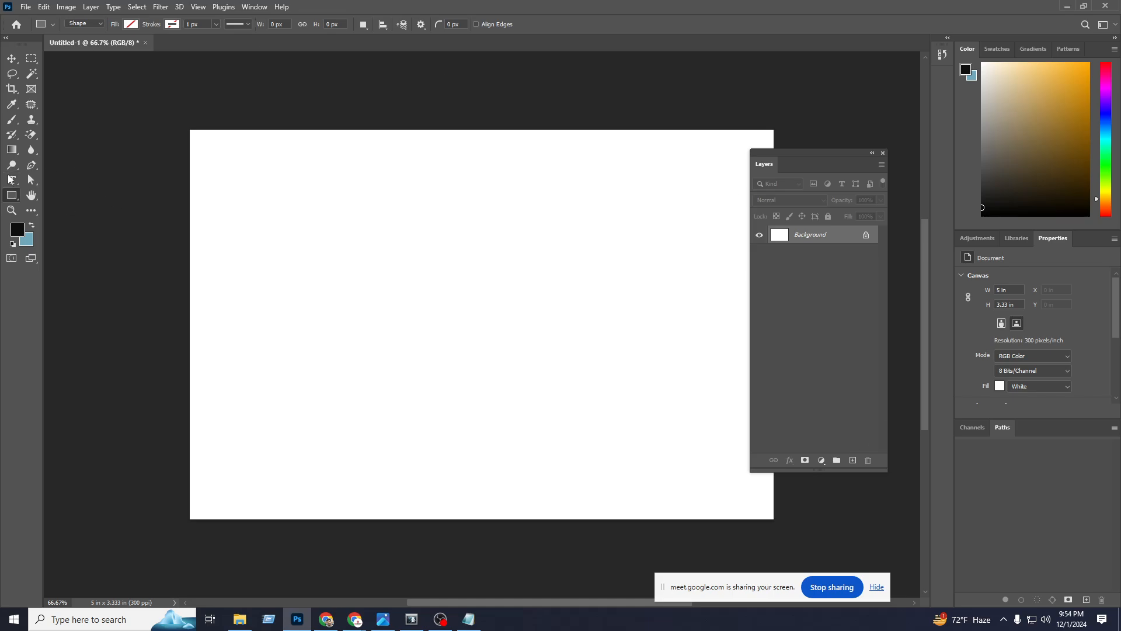
left_click_drag(389, 221, 519, 389)
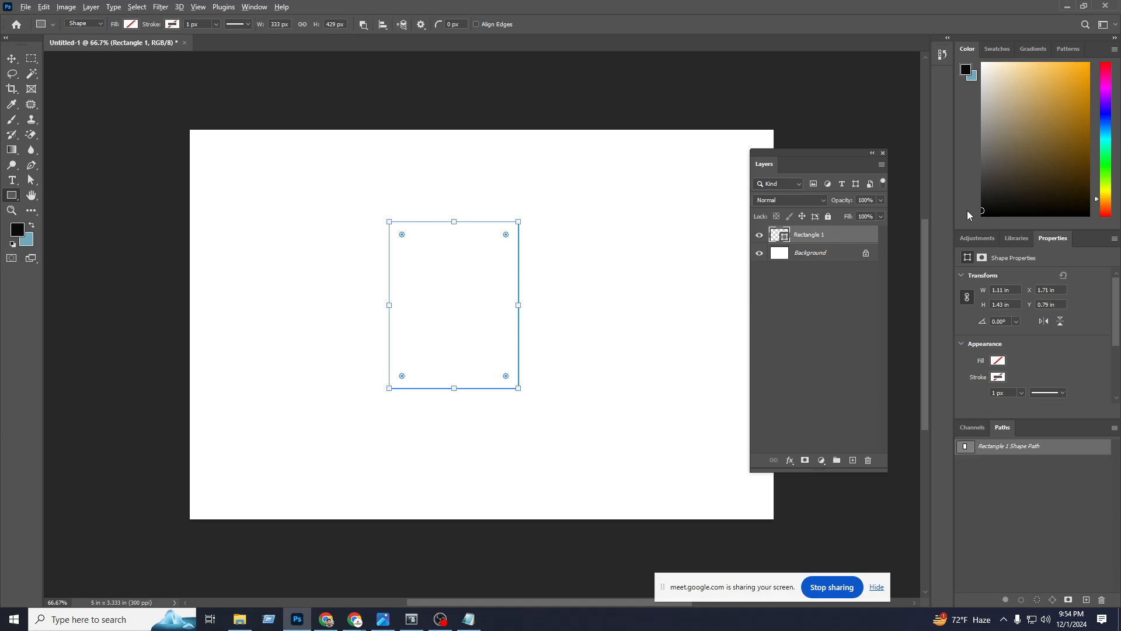
Fill the rectangle with a near-black recently used colour, and deselect it with the Move tool.
left_click(132, 24)
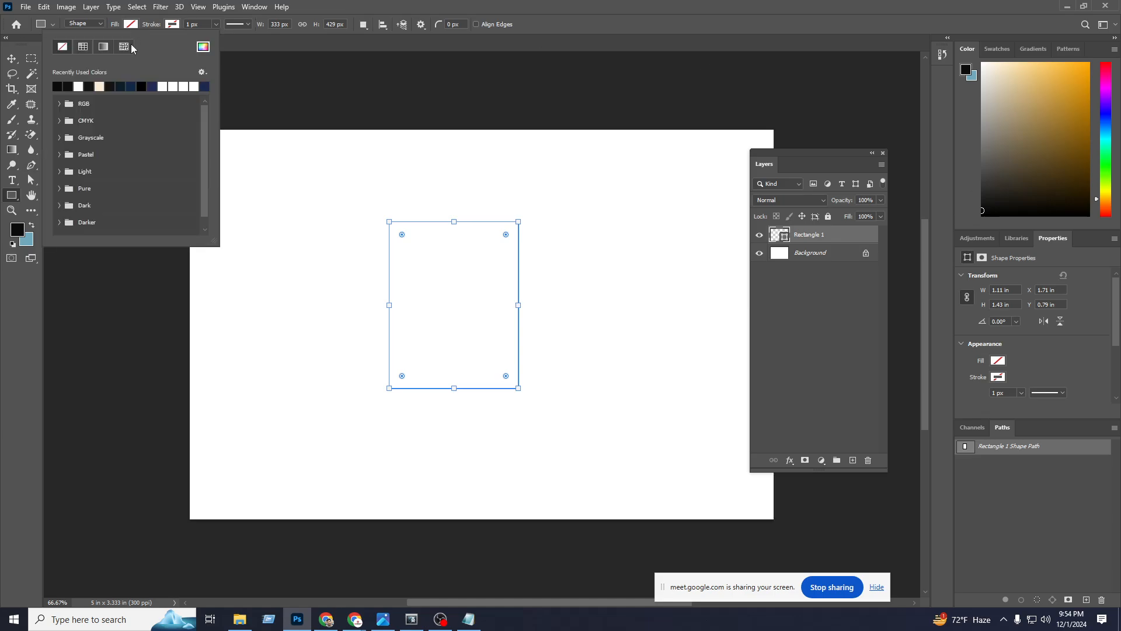
left_click(67, 86)
left_click(501, 16)
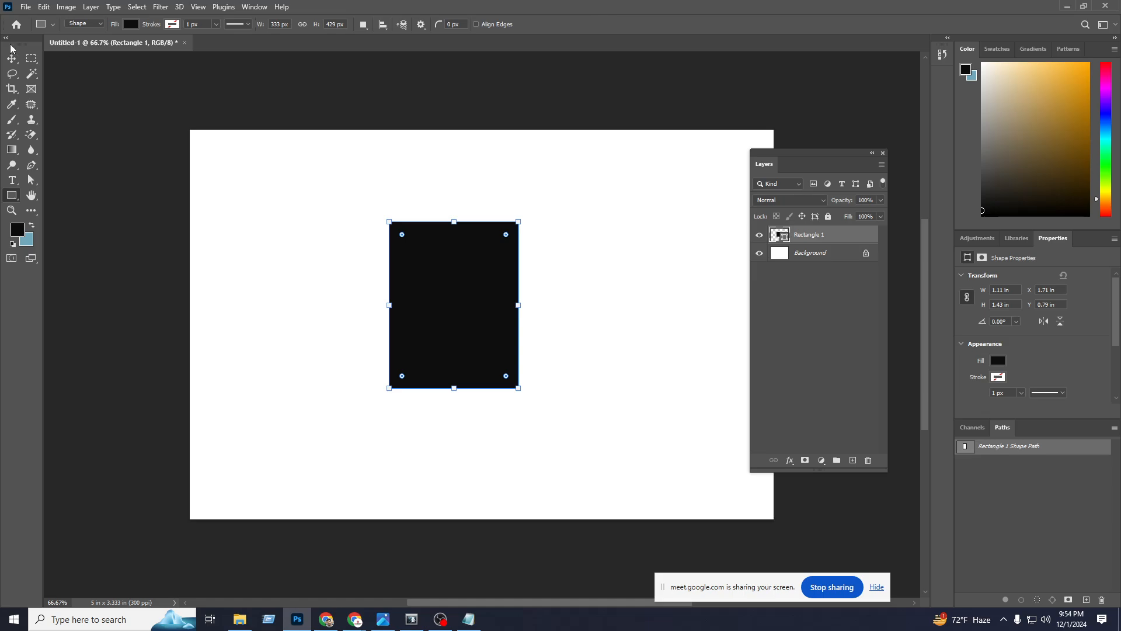
left_click(12, 58)
left_click(584, 382)
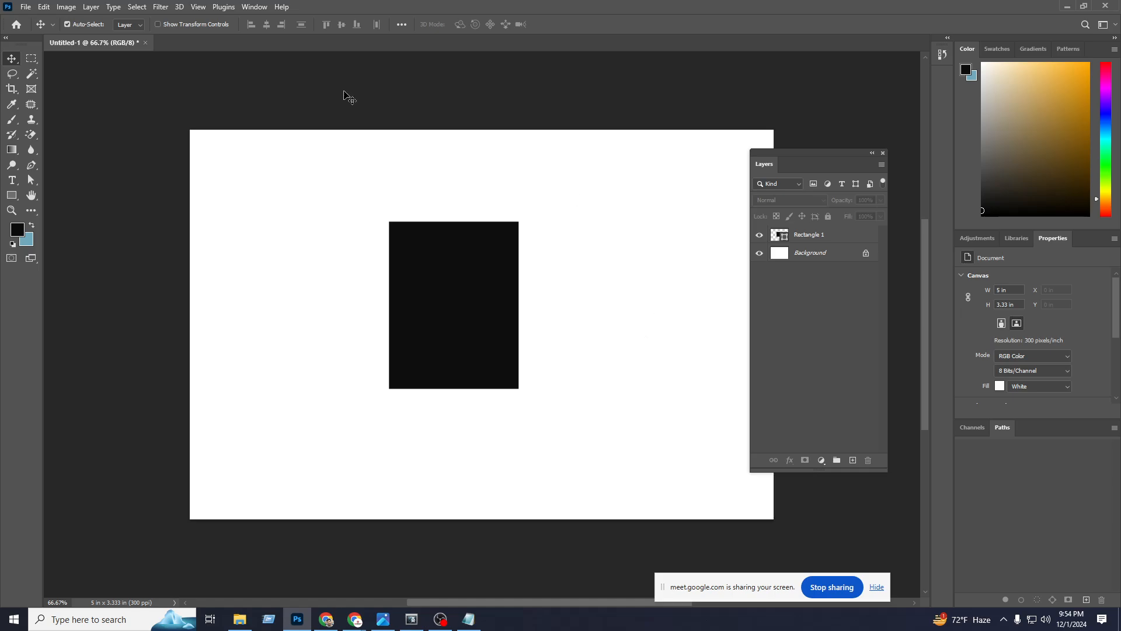
Save the document to the Desktop as "Photoshop 01" in Photoshop (*.PSD) format, and close it.
left_click(25, 9)
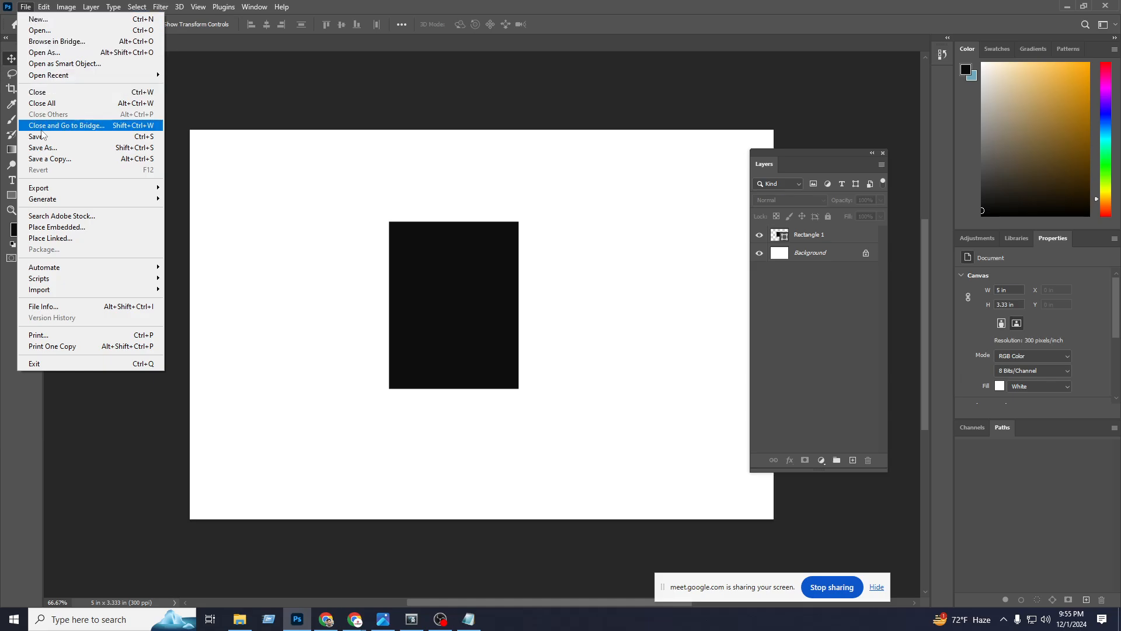
left_click(150, 138)
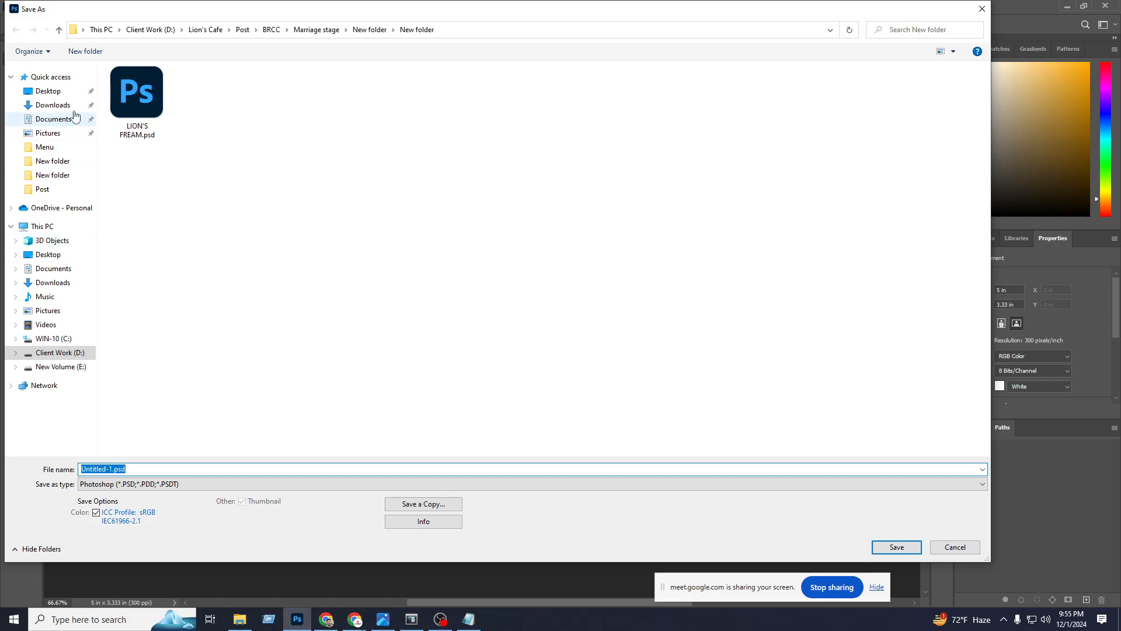
left_click(49, 91)
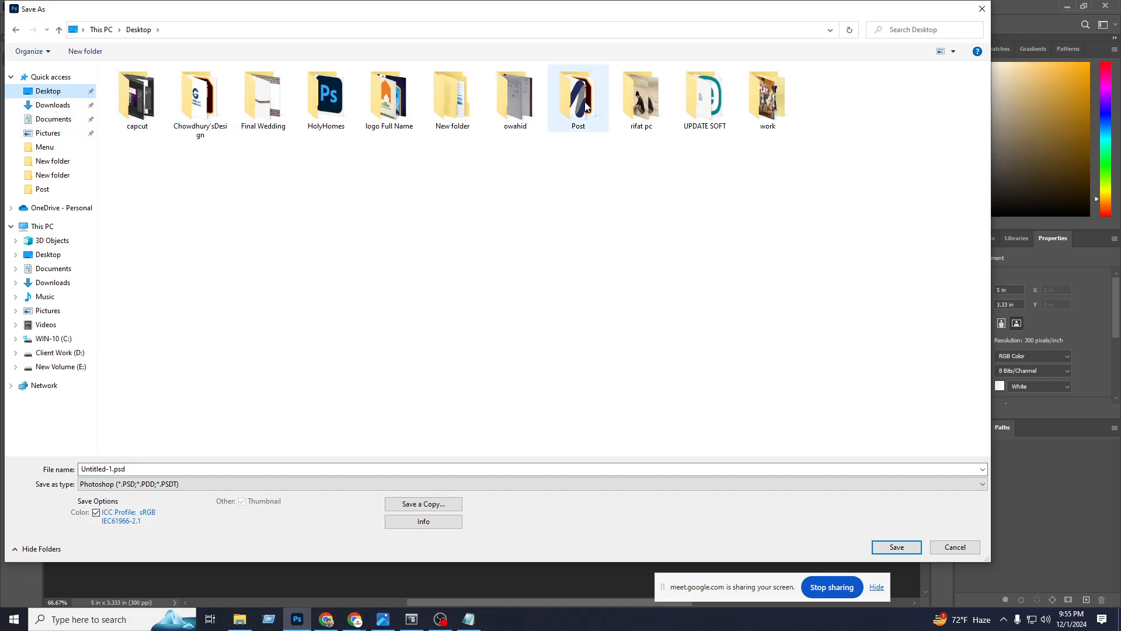
left_click(136, 470)
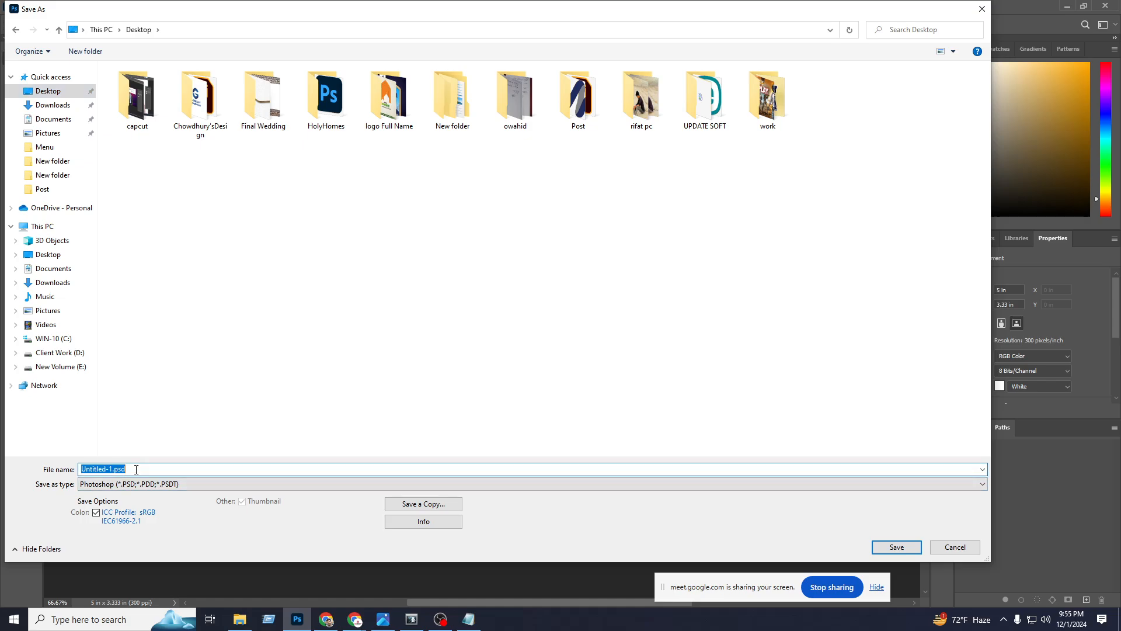
type("Photoshop 01")
left_click(128, 484)
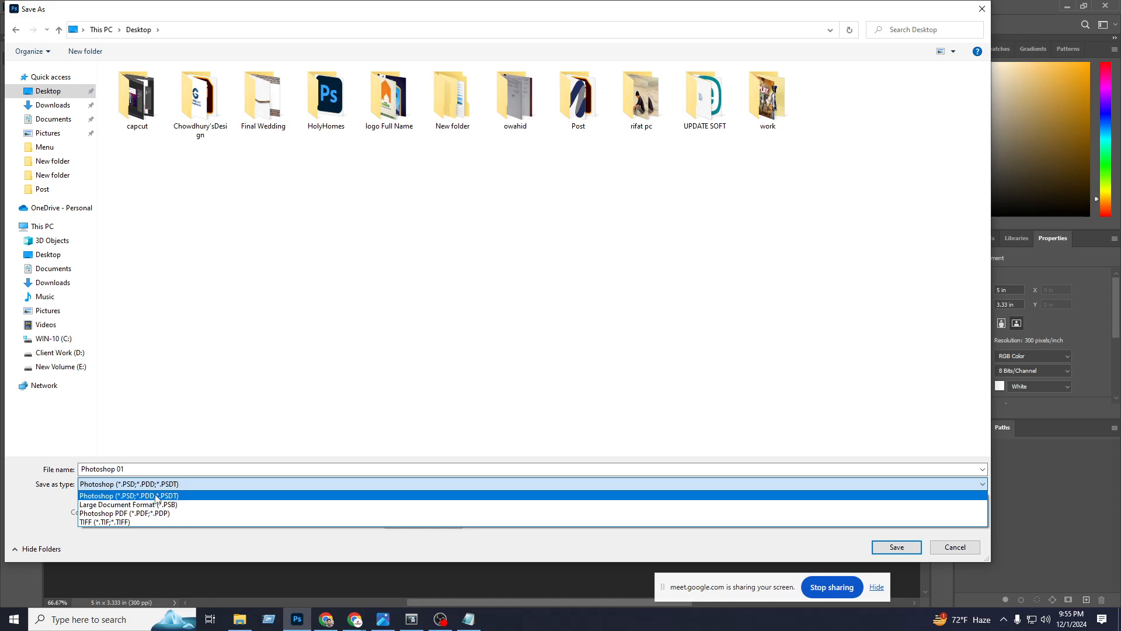
left_click(119, 497)
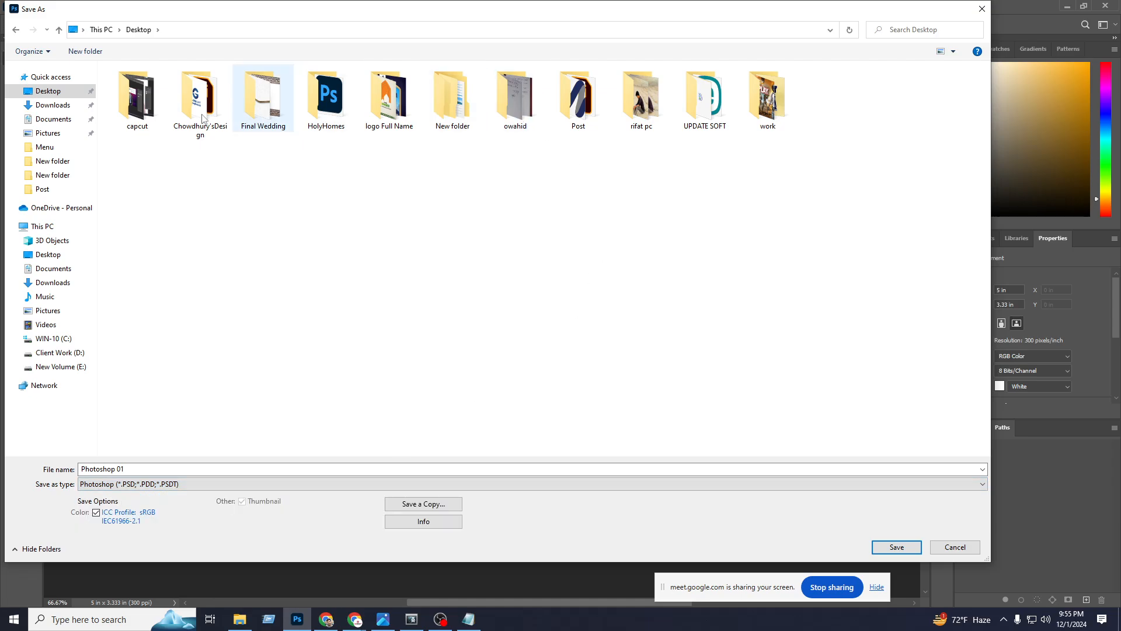
left_click(905, 549)
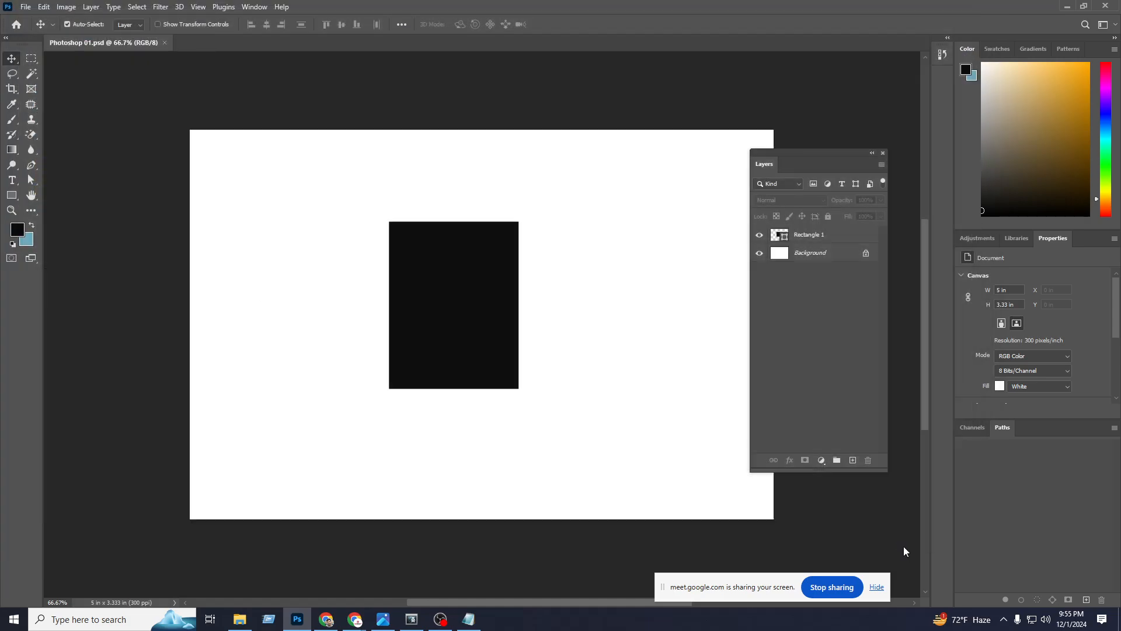
left_click(167, 44)
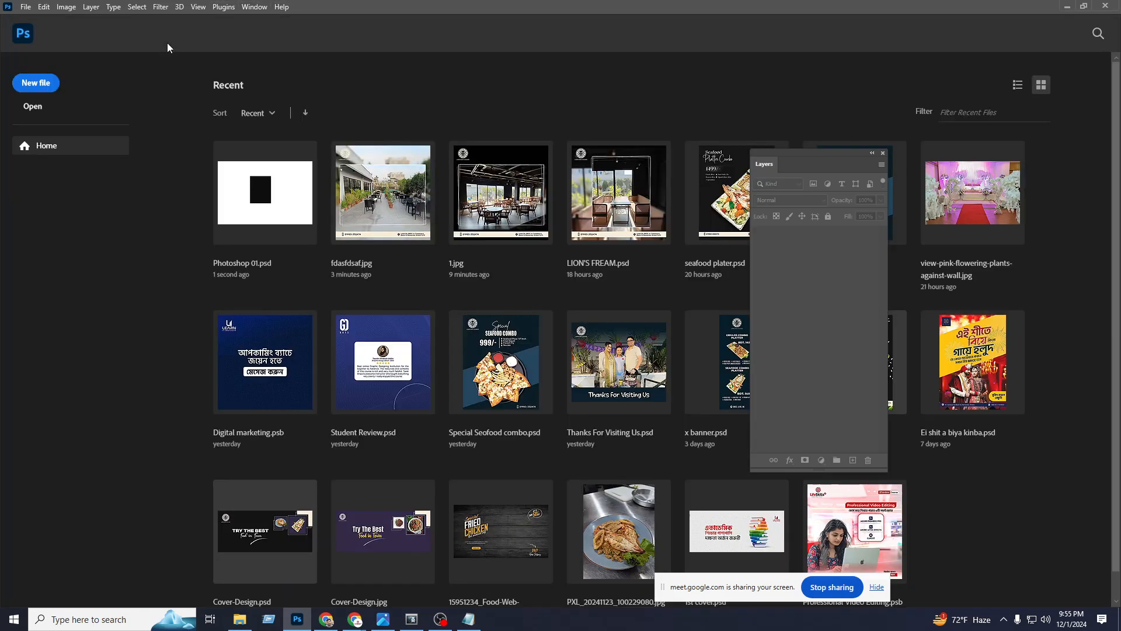
Clear the open windows and the Firefox crash reporter from the desktop, and reopen Photoshop 01.psd from there.
left_click(1068, 6)
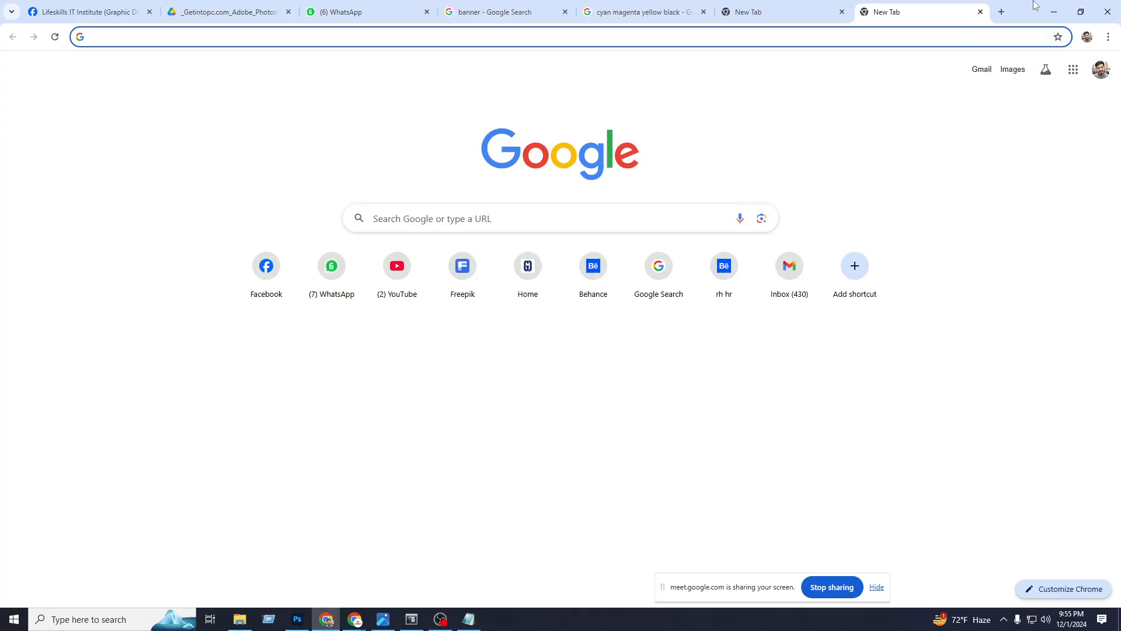
left_click(1055, 10)
left_click(1055, 9)
left_click(1055, 10)
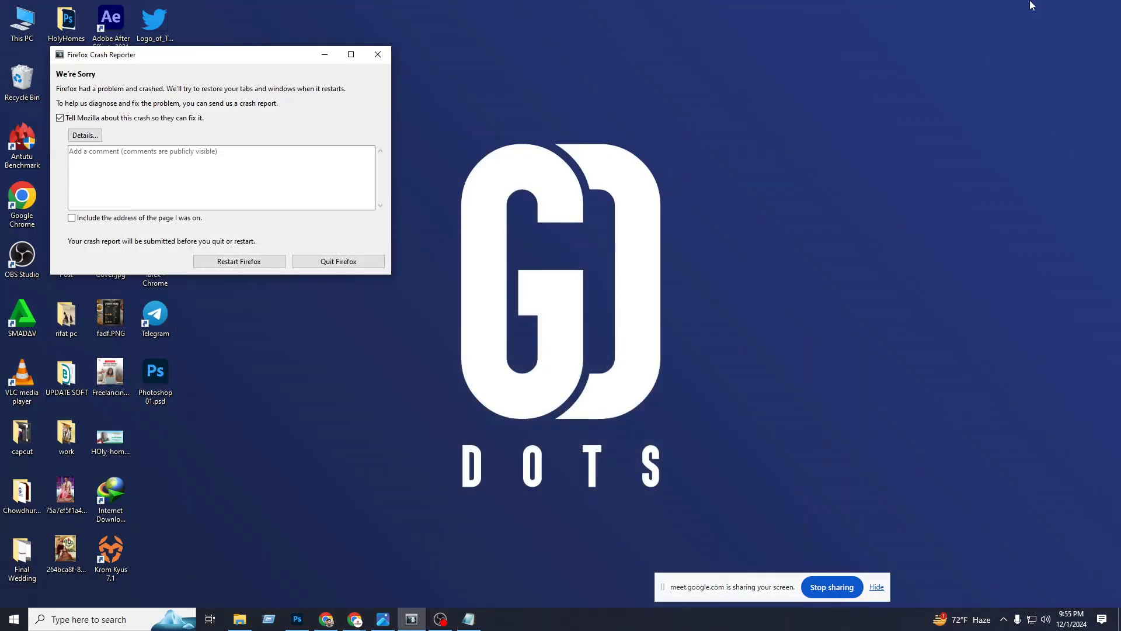
left_click(377, 54)
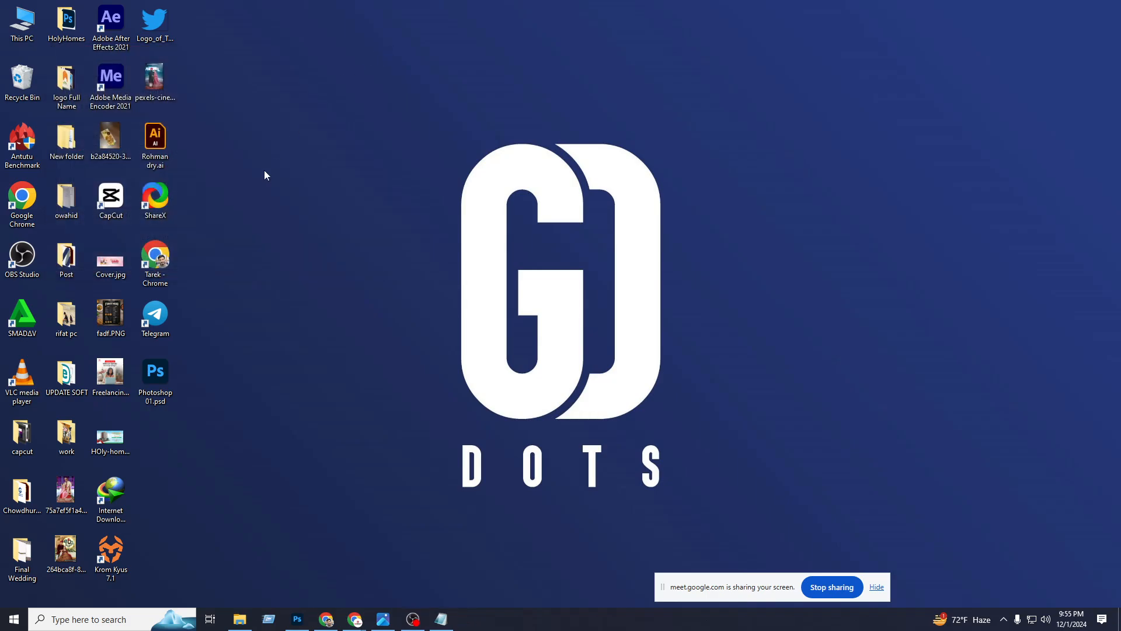
double_click(157, 376)
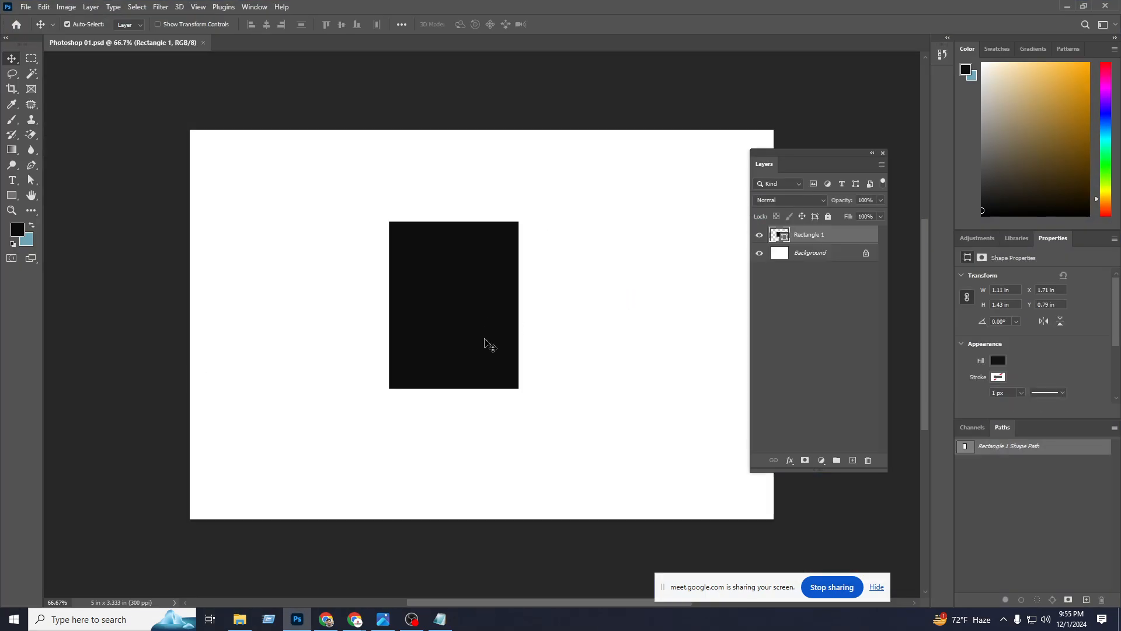
Move the black rectangle toward the canvas's left side and duplicate it, placing the copy slightly lower against its right edge.
left_click_drag(489, 343, 438, 291)
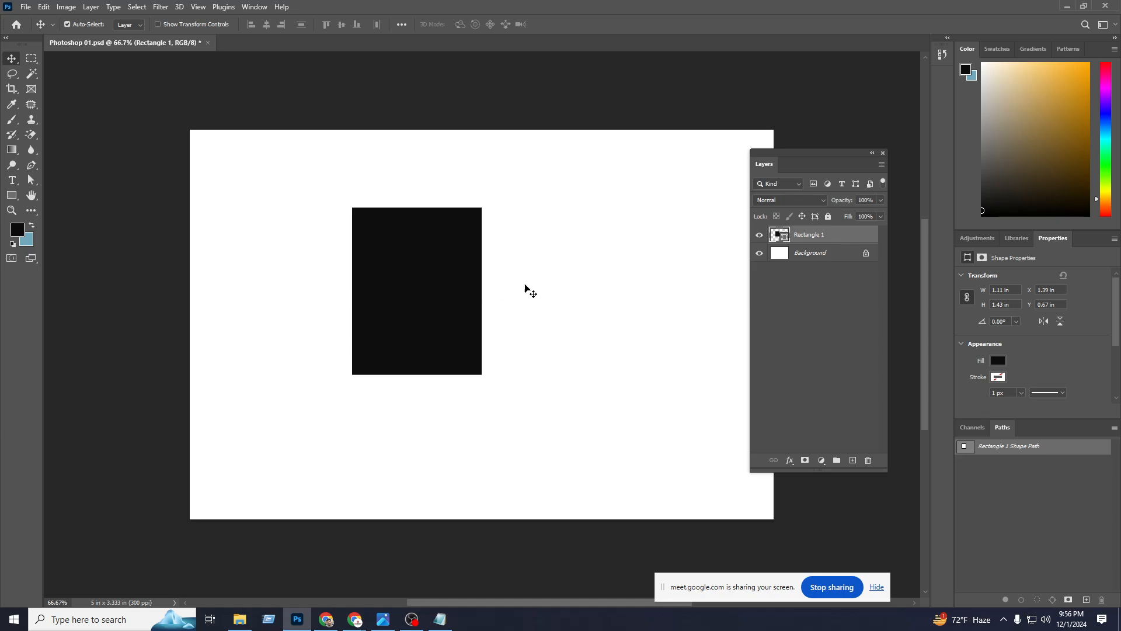
left_click_drag(435, 289, 437, 328)
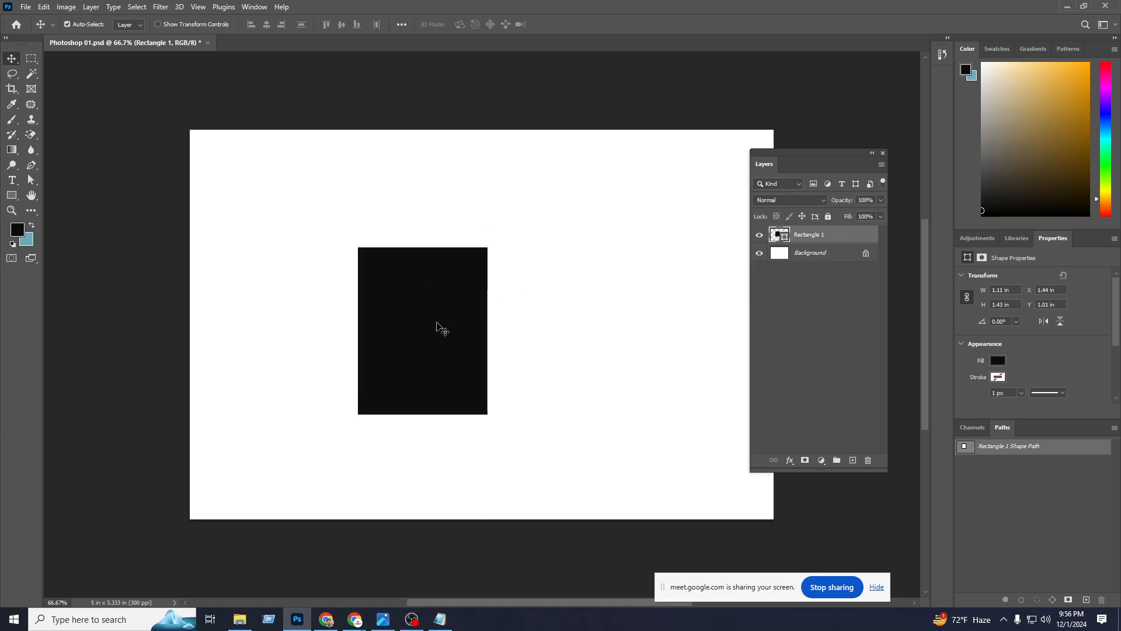
left_click(26, 7)
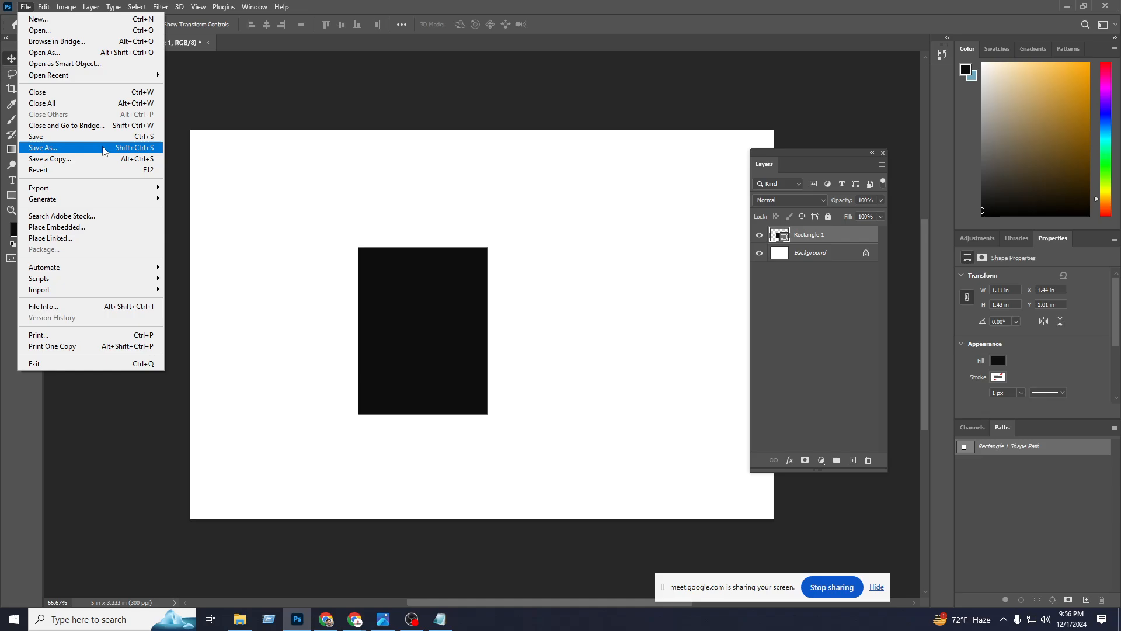
left_click(498, 355)
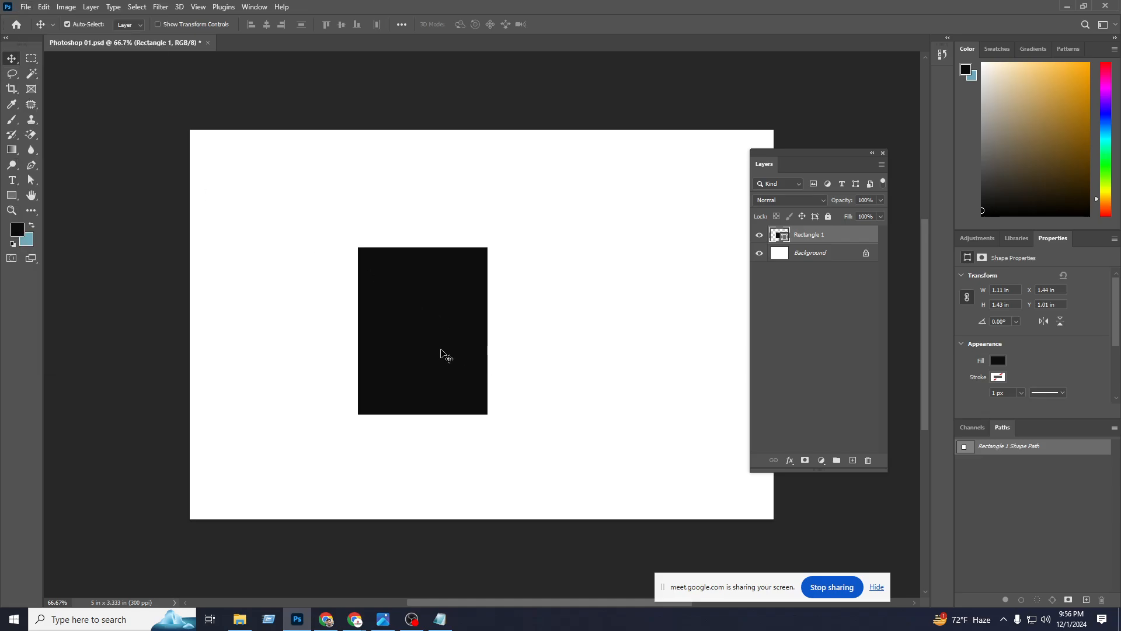
left_click_drag(454, 358, 496, 327)
left_click(26, 6)
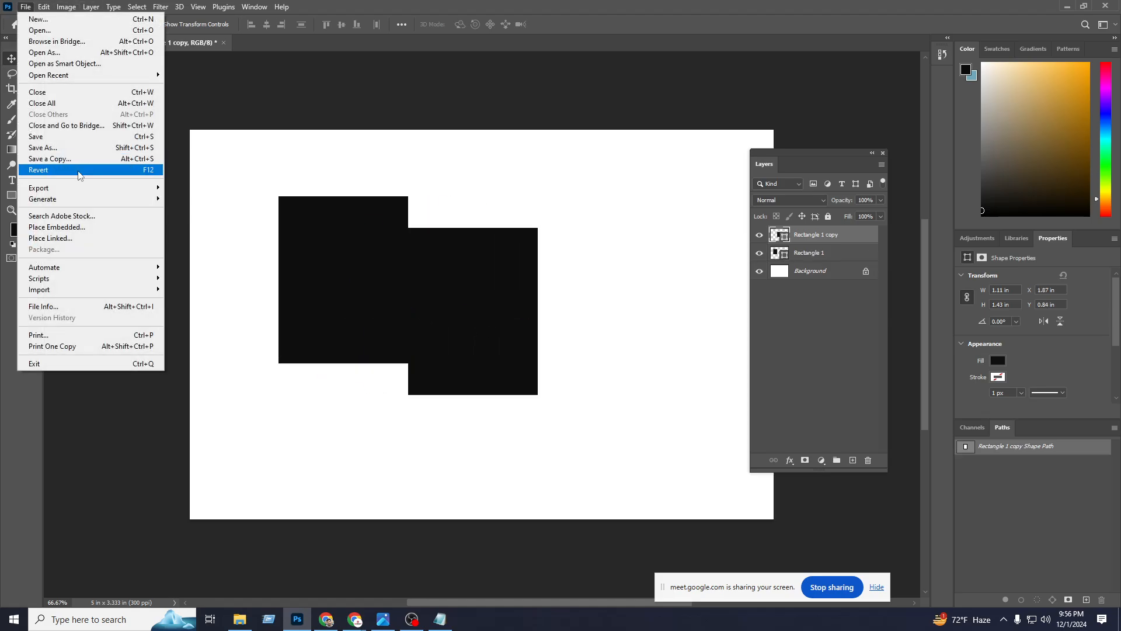
left_click(51, 154)
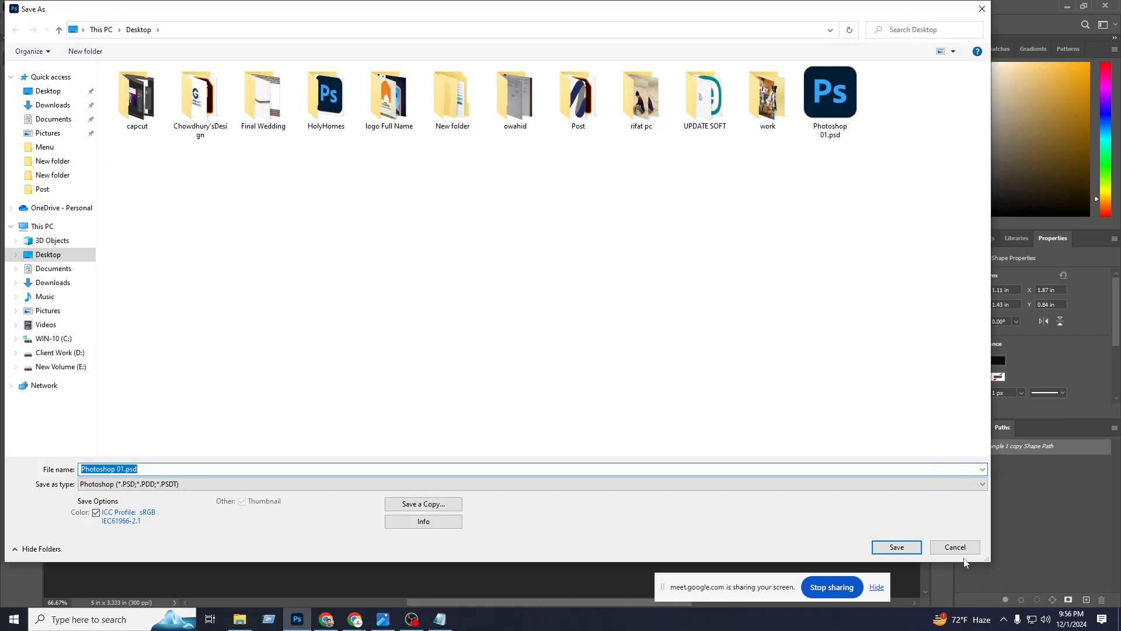
left_click(961, 552)
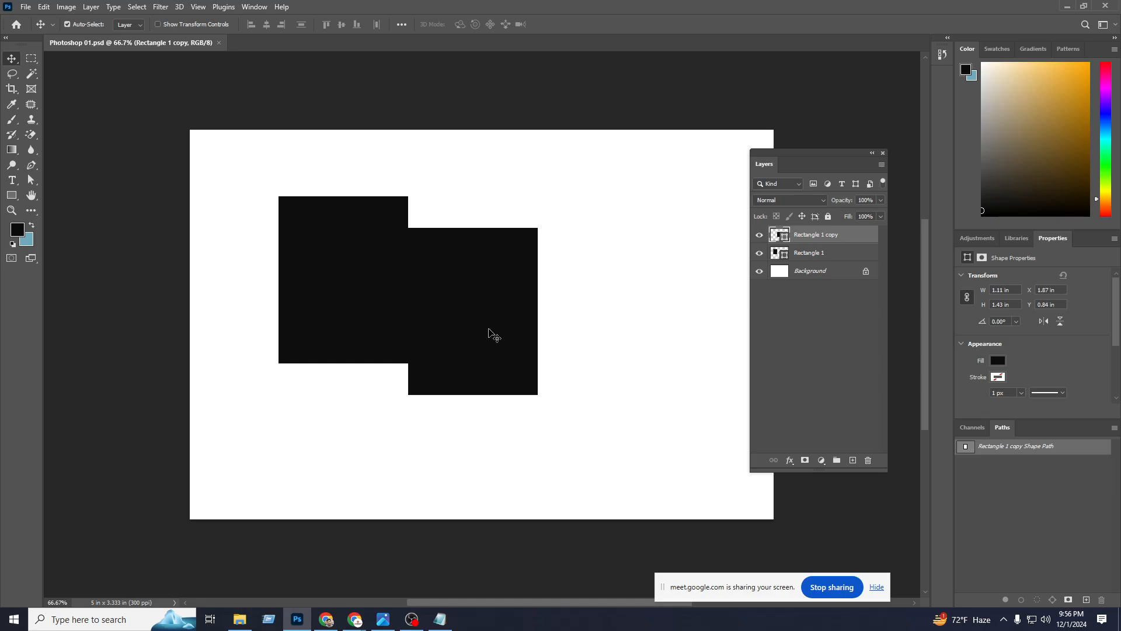
Move the rectangle copy to about X 2.14 in, Y 0.71 in, leaving a gap beside the original.
left_click_drag(498, 334, 530, 320)
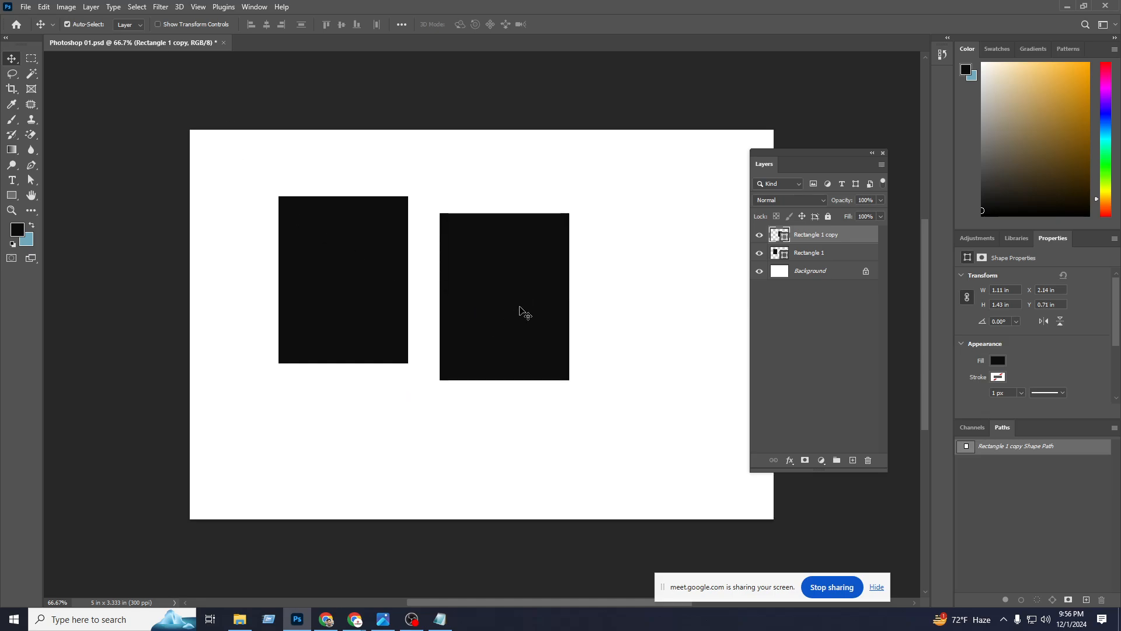
left_click(27, 8)
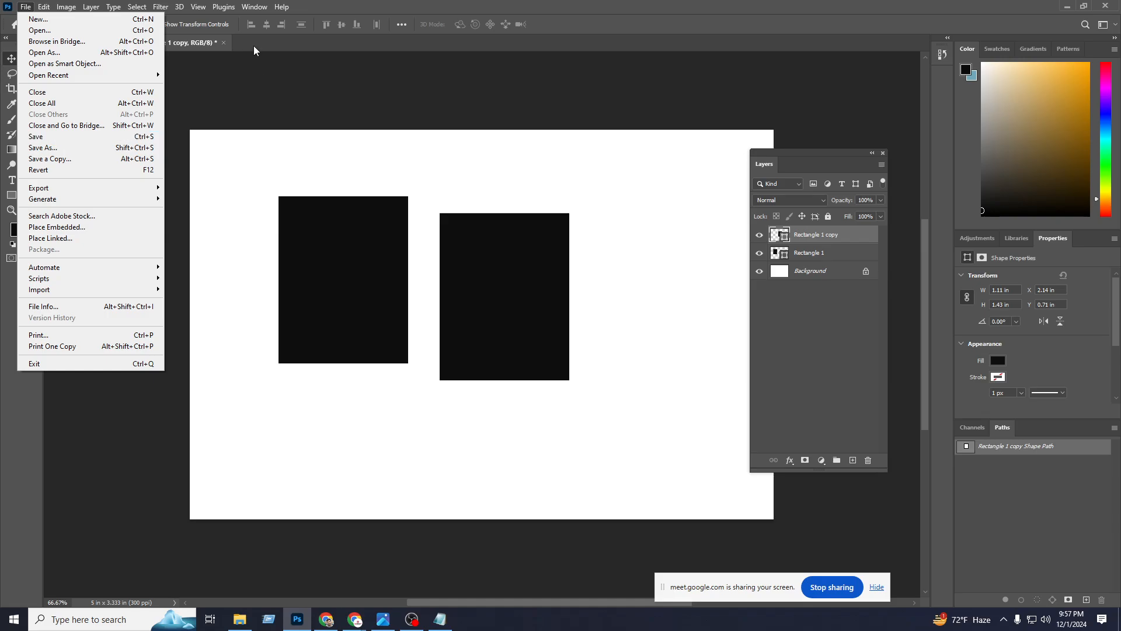
left_click(449, 382)
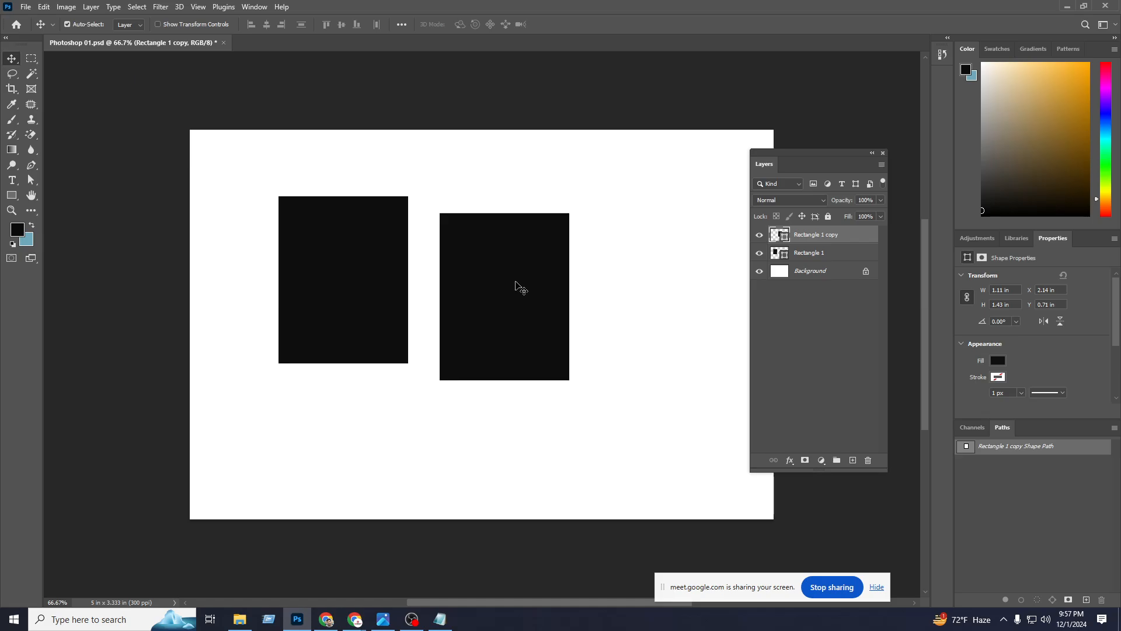
left_click(26, 7)
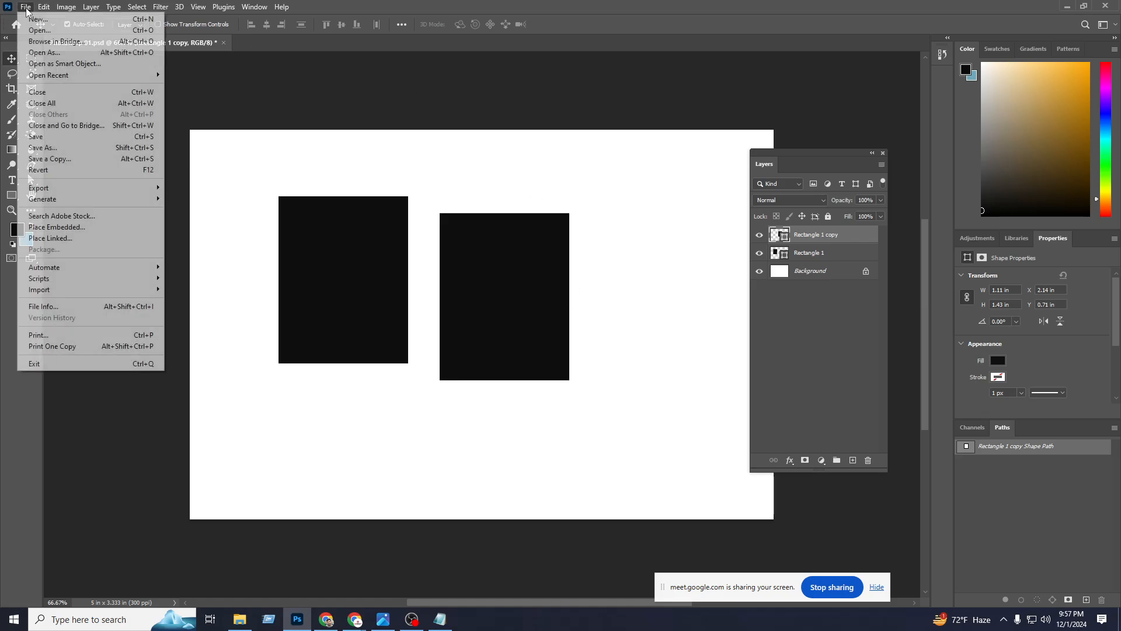
left_click(560, 264)
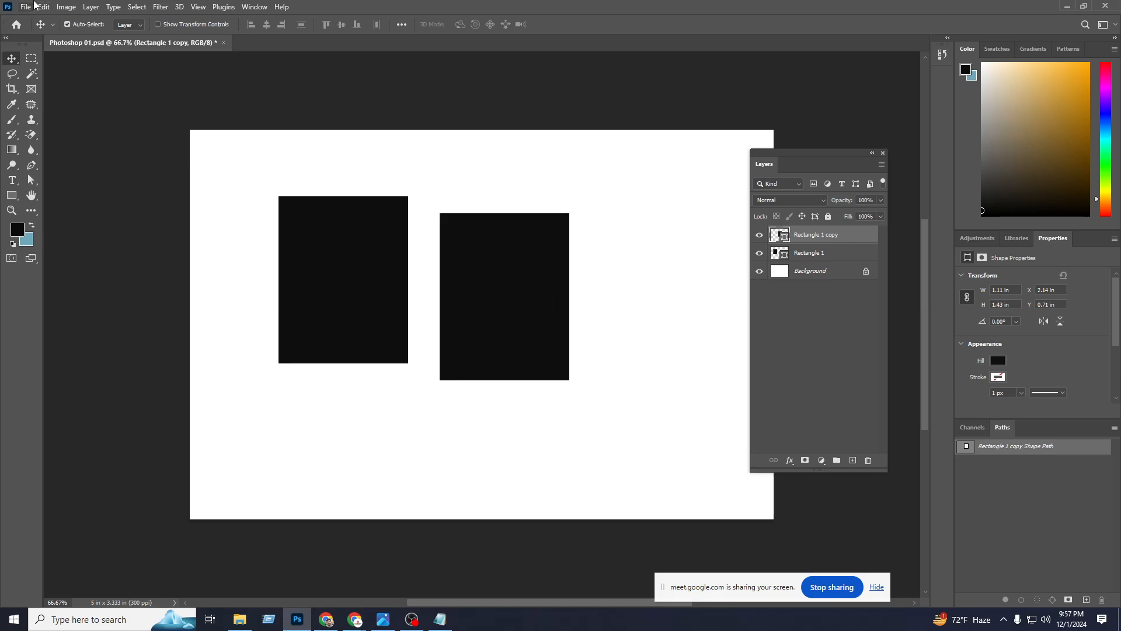
Use Save As to save the document over the existing Photoshop 01.psd on the Desktop, replacing that file.
left_click(26, 7)
left_click(42, 148)
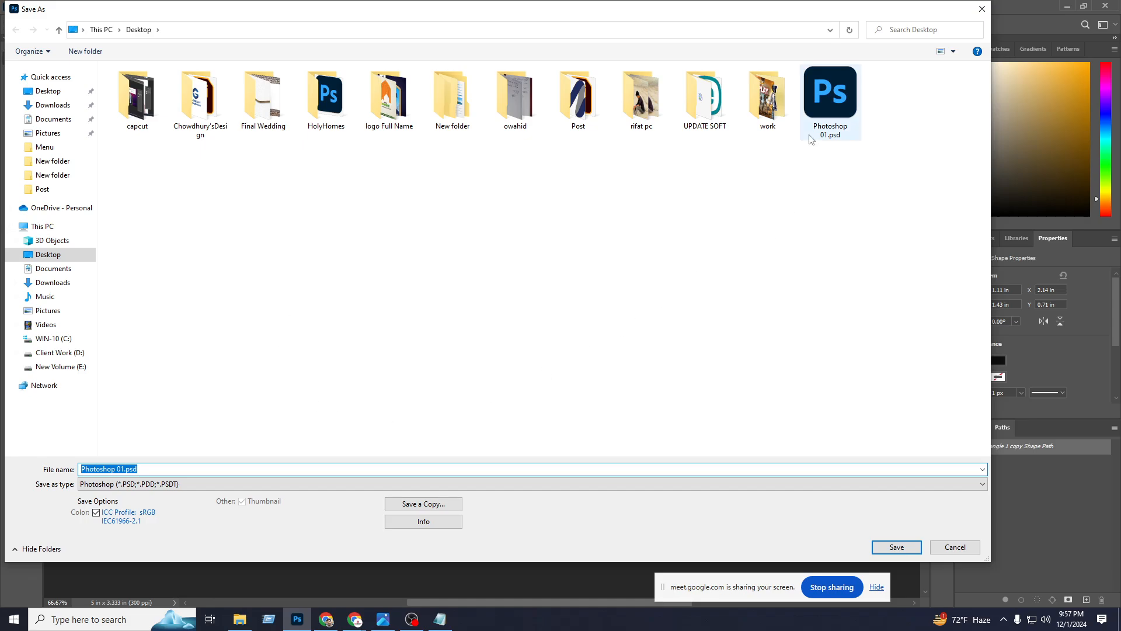
left_click(843, 119)
left_click(912, 549)
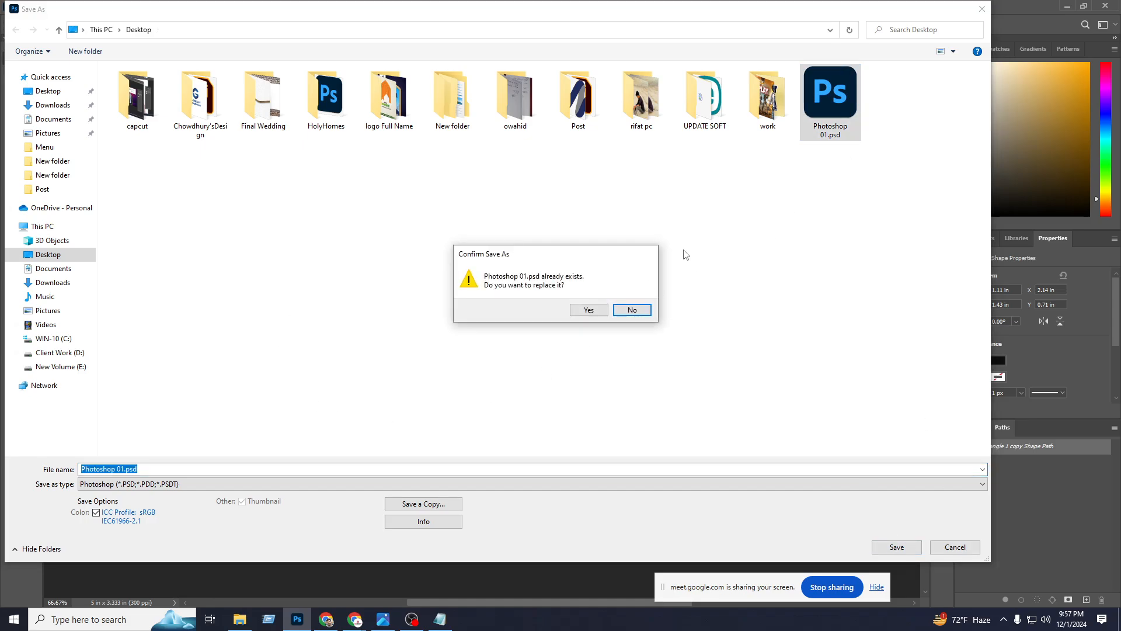
left_click(599, 312)
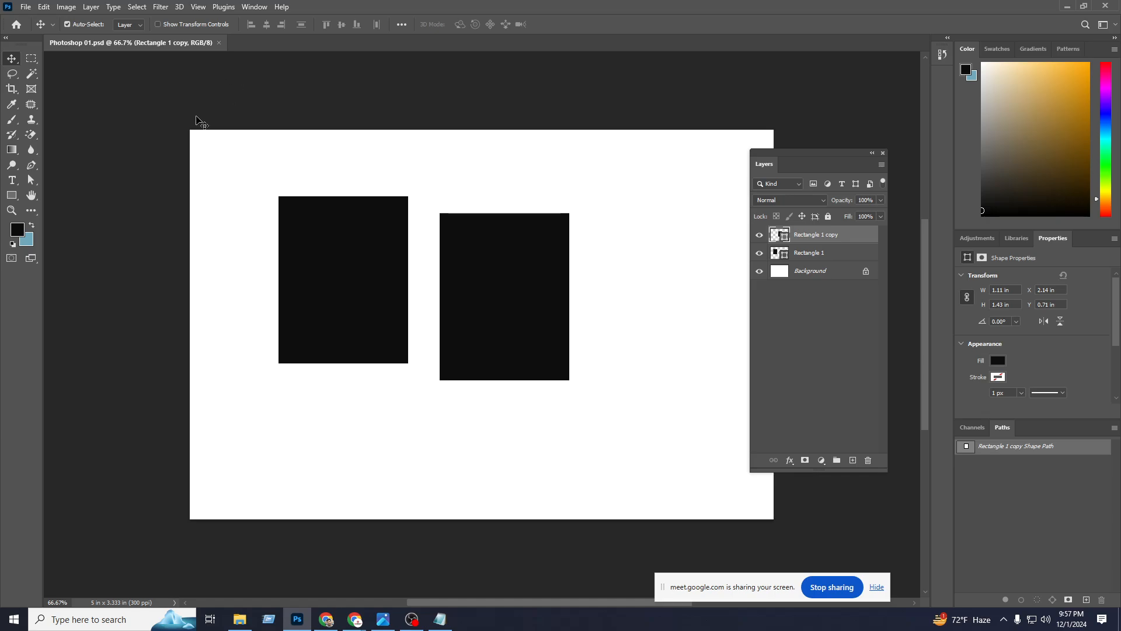
Duplicate the middle black rectangle, placing the copy at about X 3.4 in, Y 0.99 in, and save the document.
left_click_drag(516, 303, 663, 336)
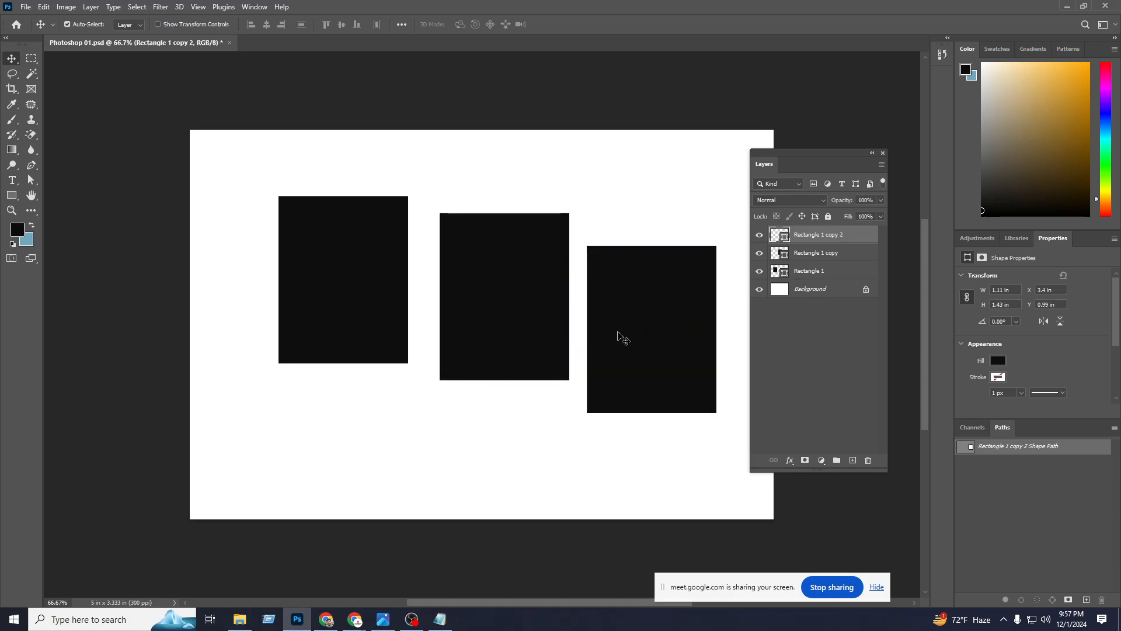
key("ctrl+s")
Close Photoshop 01.psd and reopen it from the desktop.
left_click(225, 43)
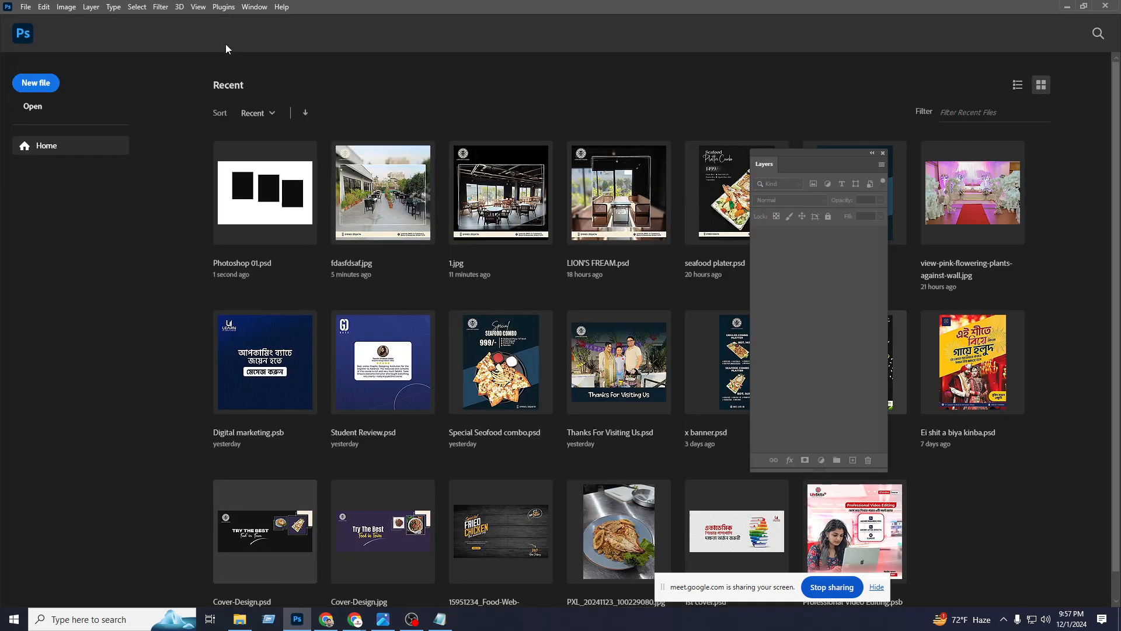
left_click(1067, 6)
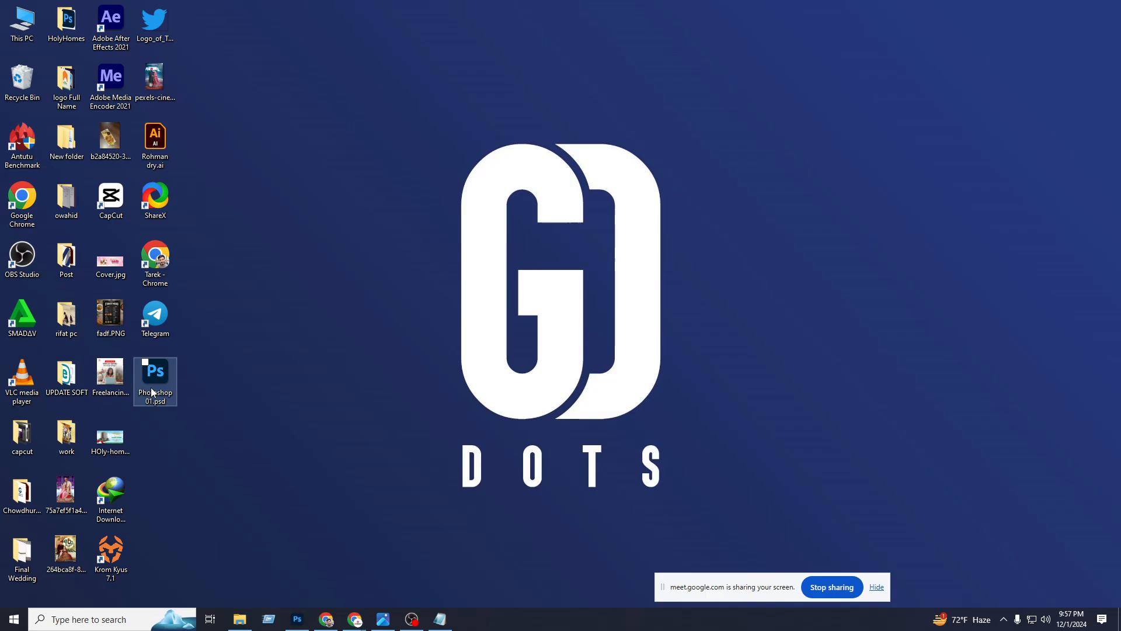
double_click(155, 384)
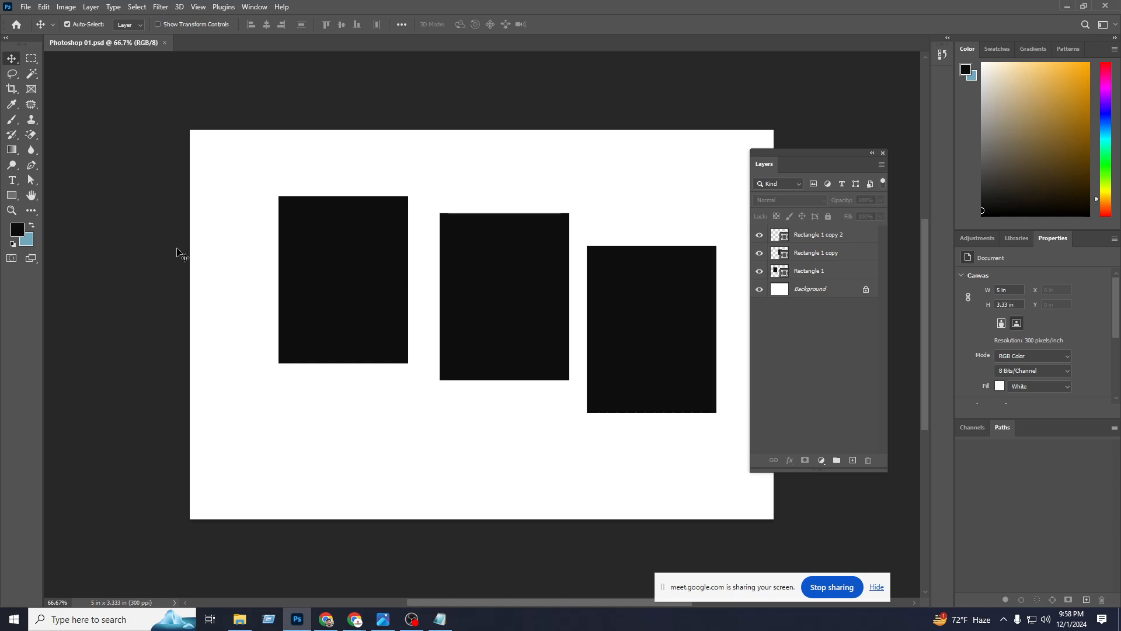
Start a Save for Web (Legacy) export of the document and set its preview zoom to 50%.
left_click(26, 7)
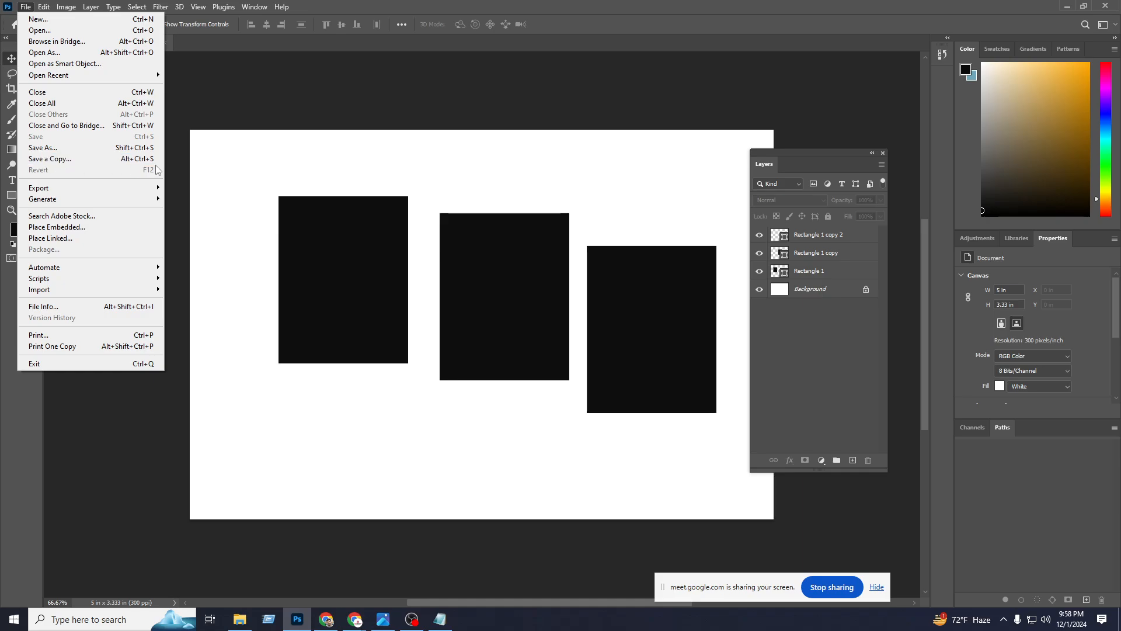
mouse_move(61, 188)
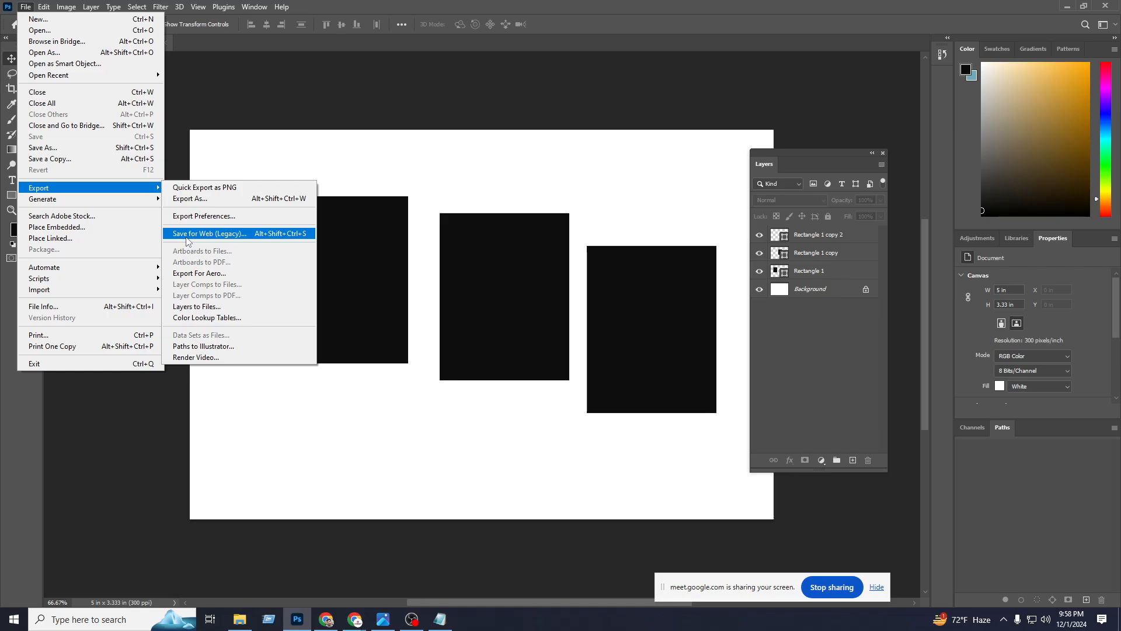
left_click(253, 235)
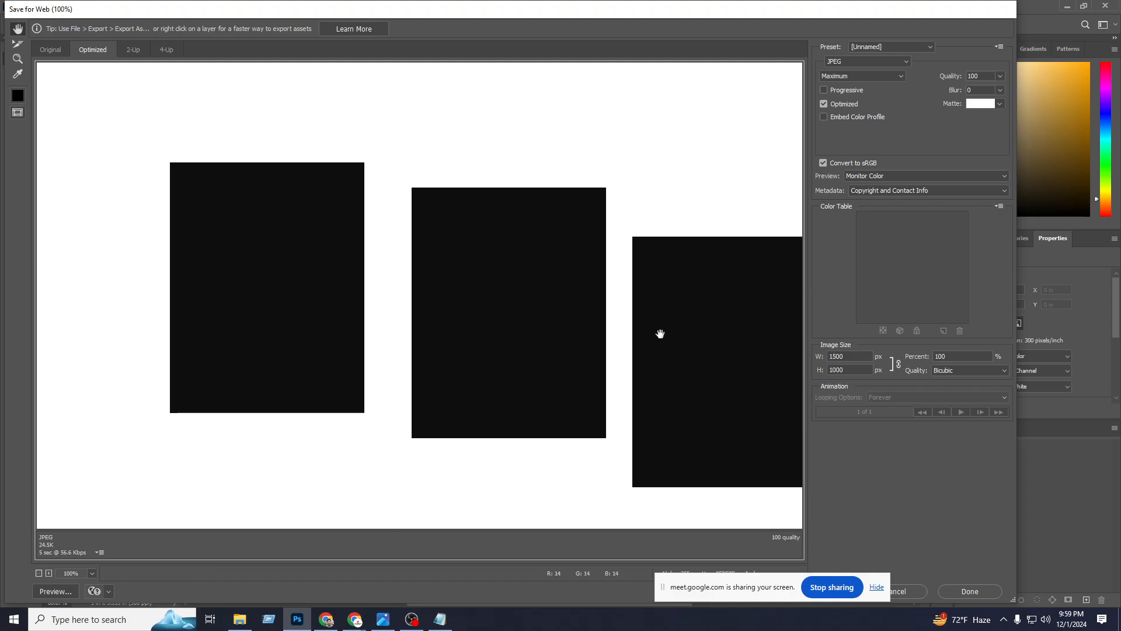
left_click(93, 574)
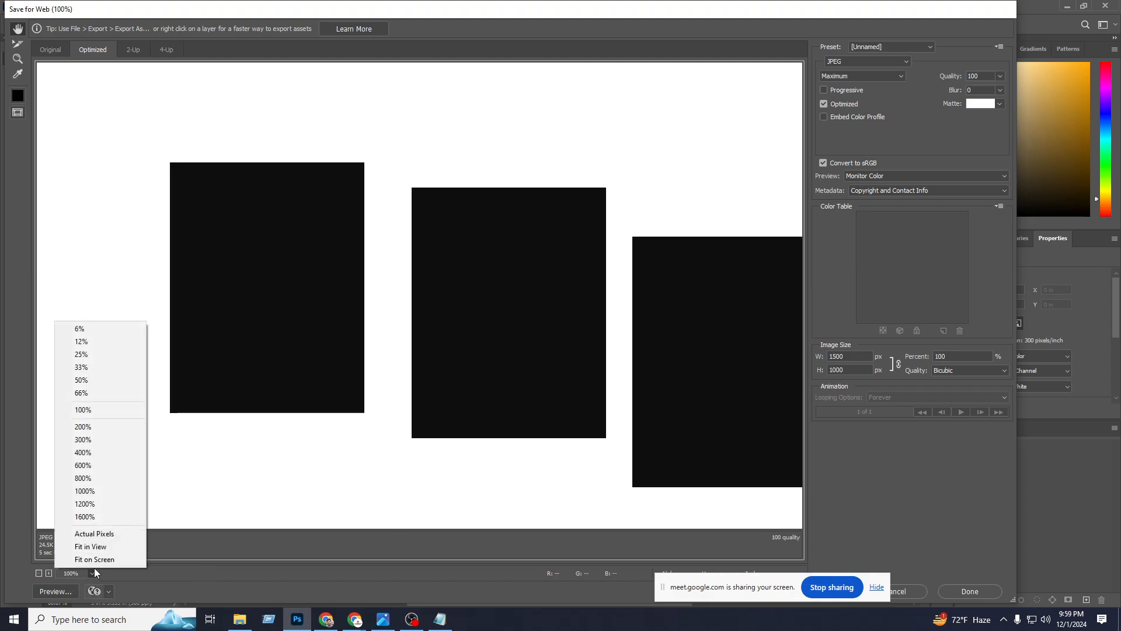
left_click(82, 381)
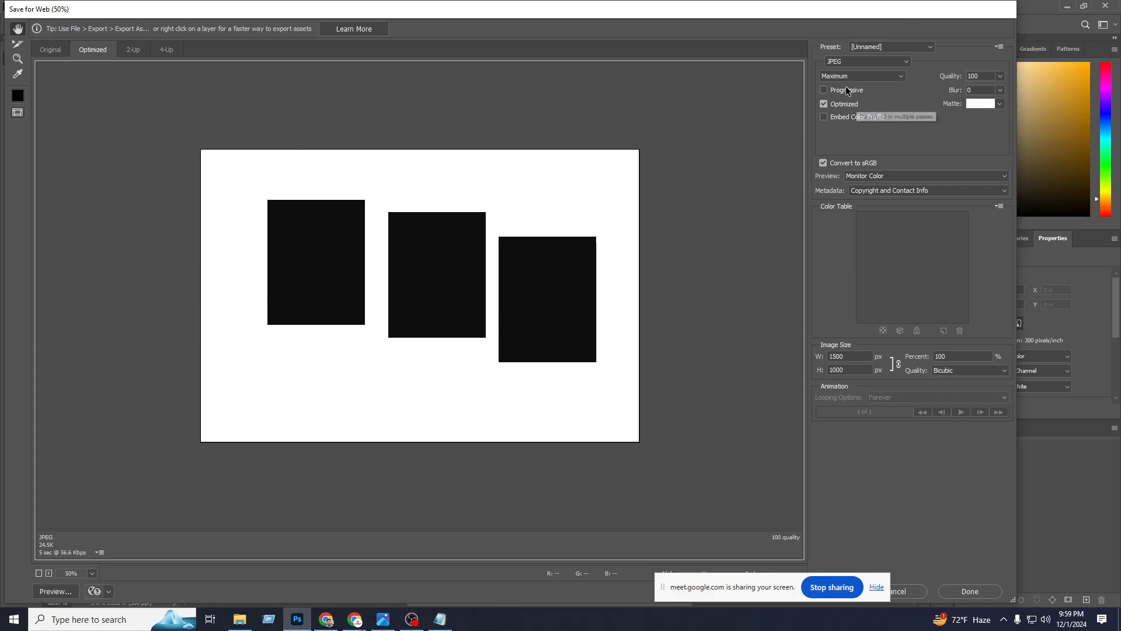
Try GIF as the export format, and return the format to JPEG.
left_click(886, 60)
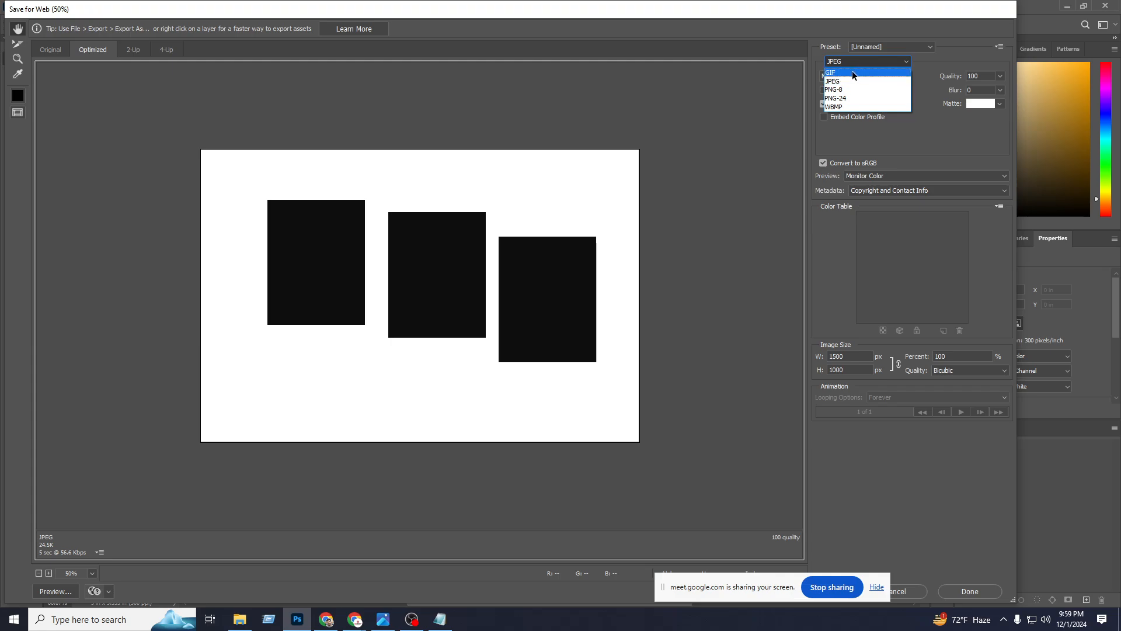
left_click(852, 71)
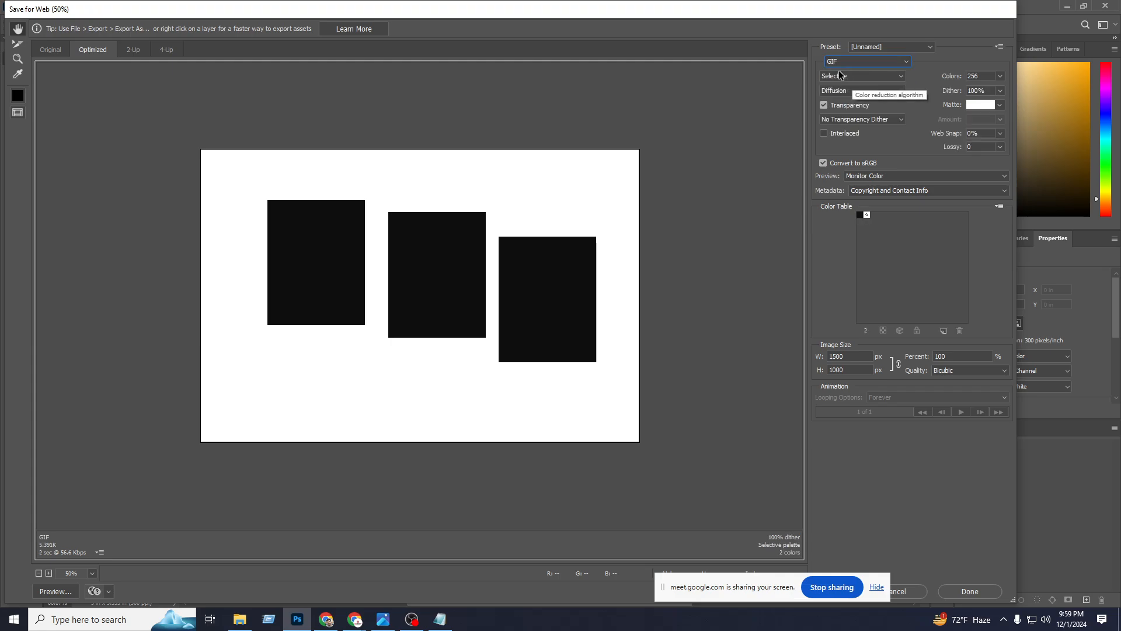
left_click(839, 59)
left_click(841, 72)
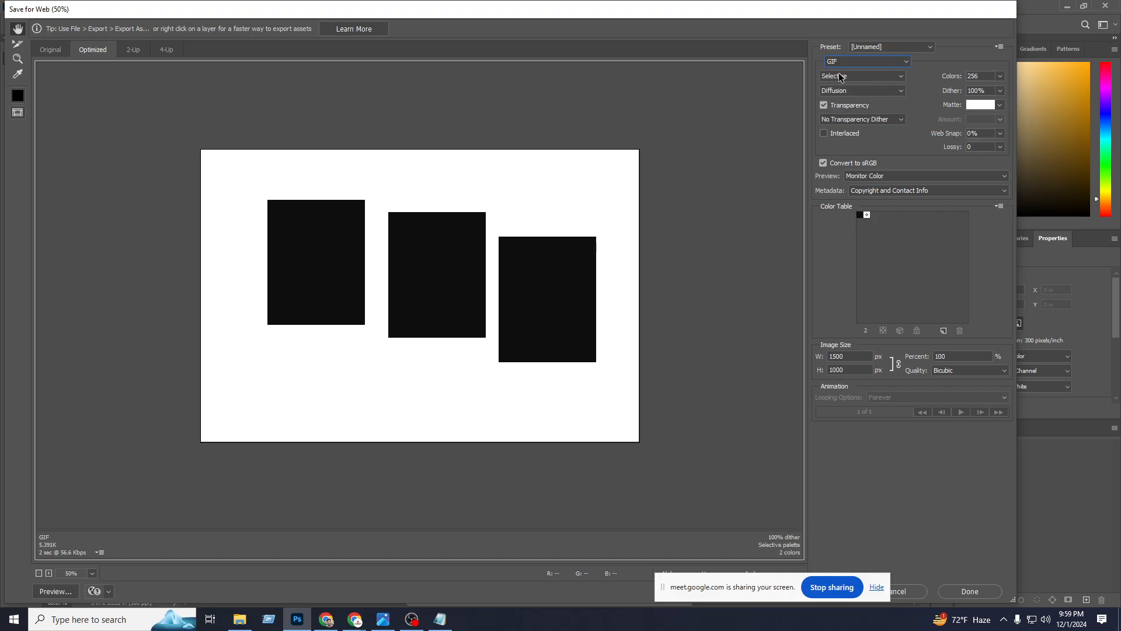
left_click(850, 60)
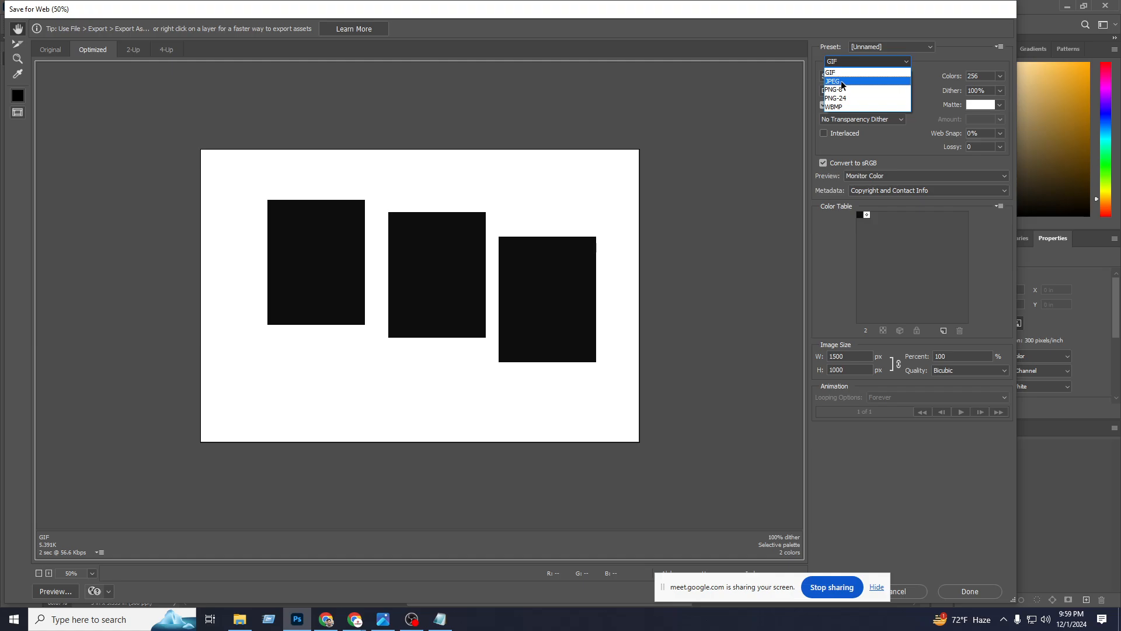
left_click(849, 80)
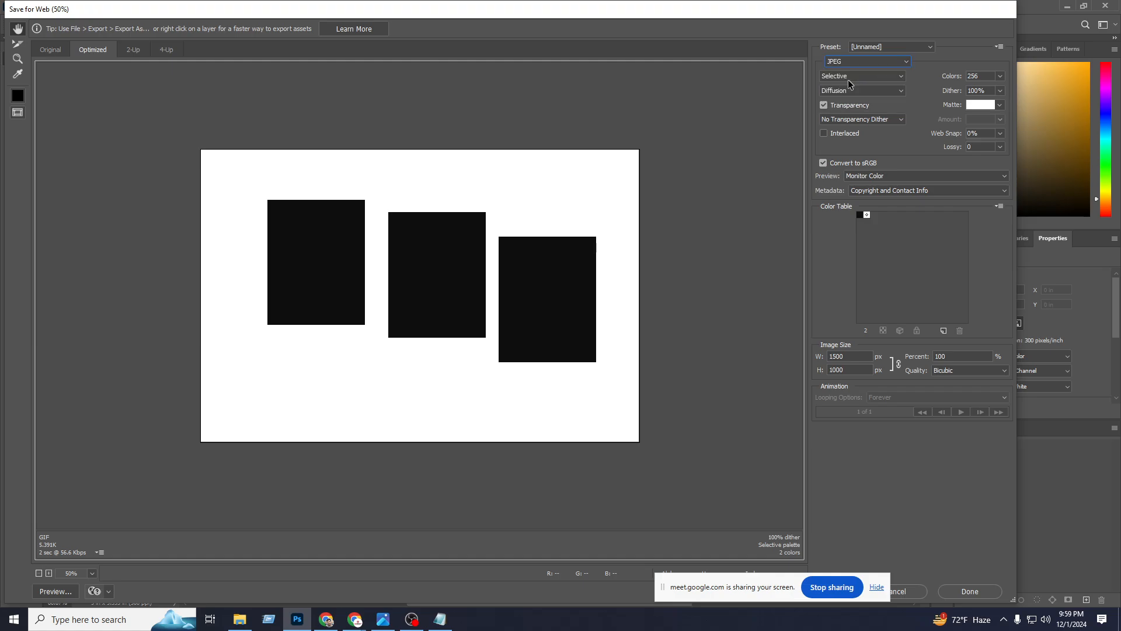
Switch to the Google Meet call, admit everyone waiting to join, and return to Photoshop's export dialog.
mouse_move(349, 619)
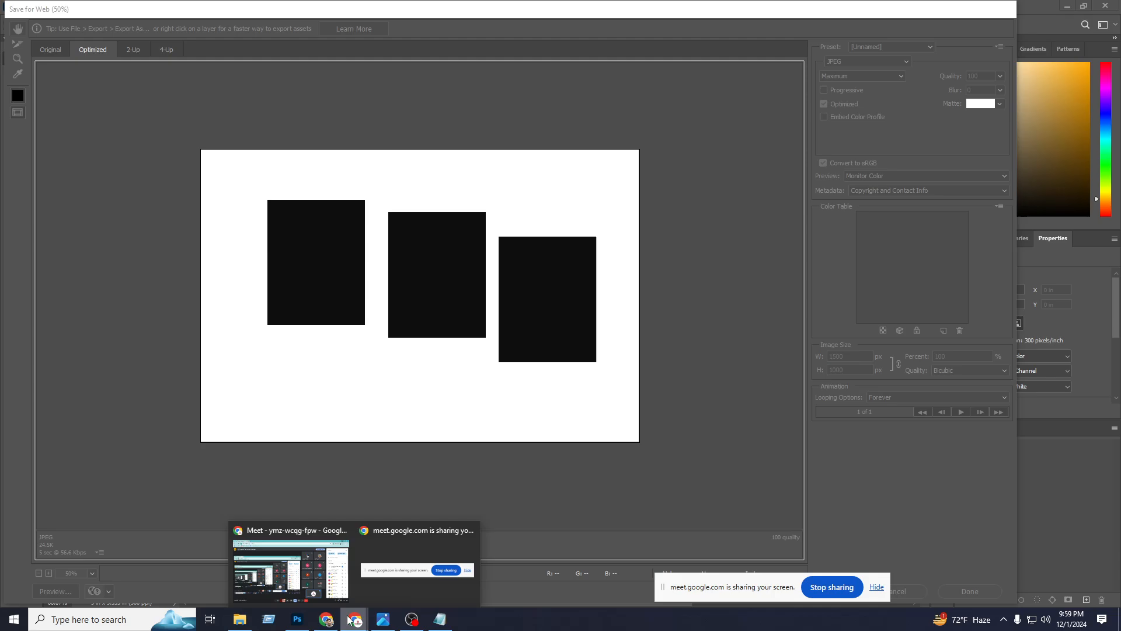
left_click(305, 566)
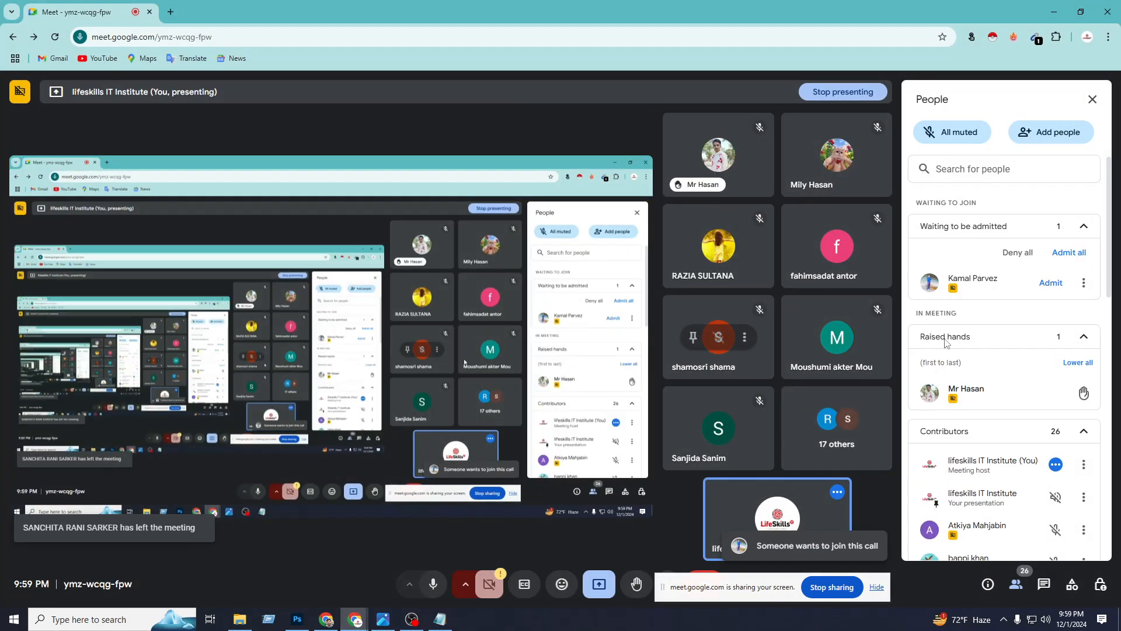
left_click(1070, 253)
left_click(620, 373)
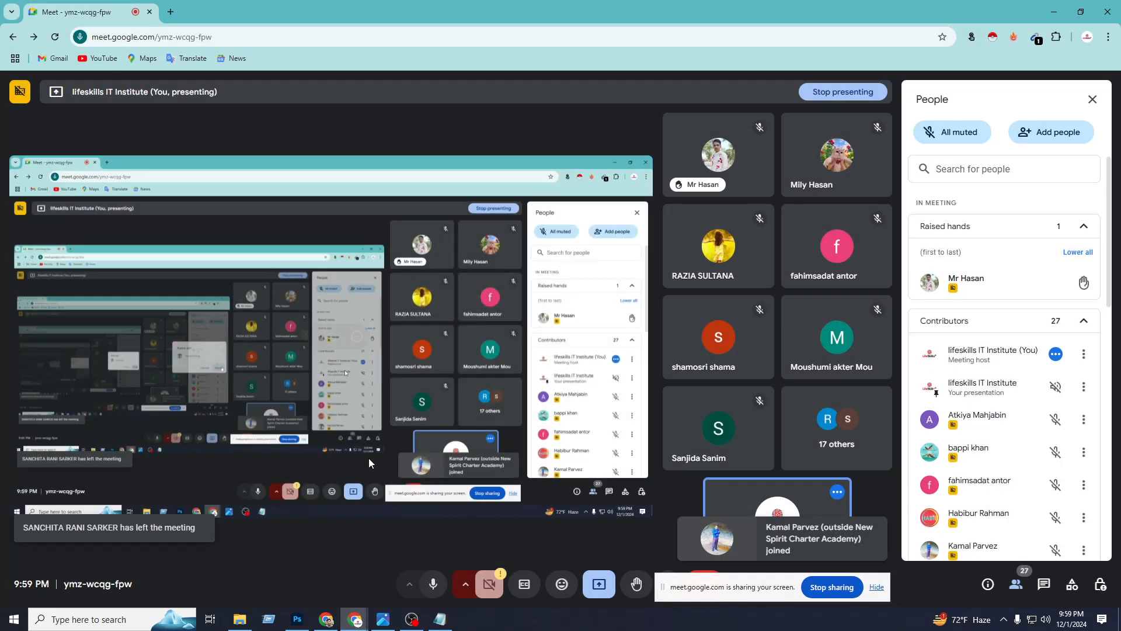
left_click(298, 619)
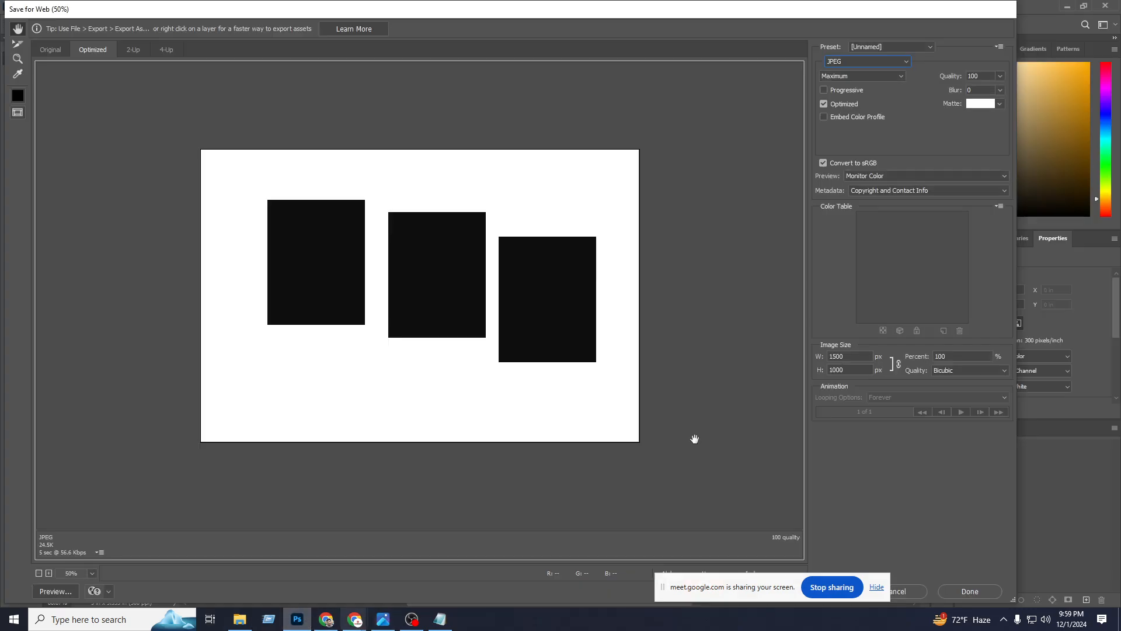
Review the export format options, keeping JPEG, and move the screen-sharing bar clear of the export dialog's Save and Cancel controls.
left_click(868, 63)
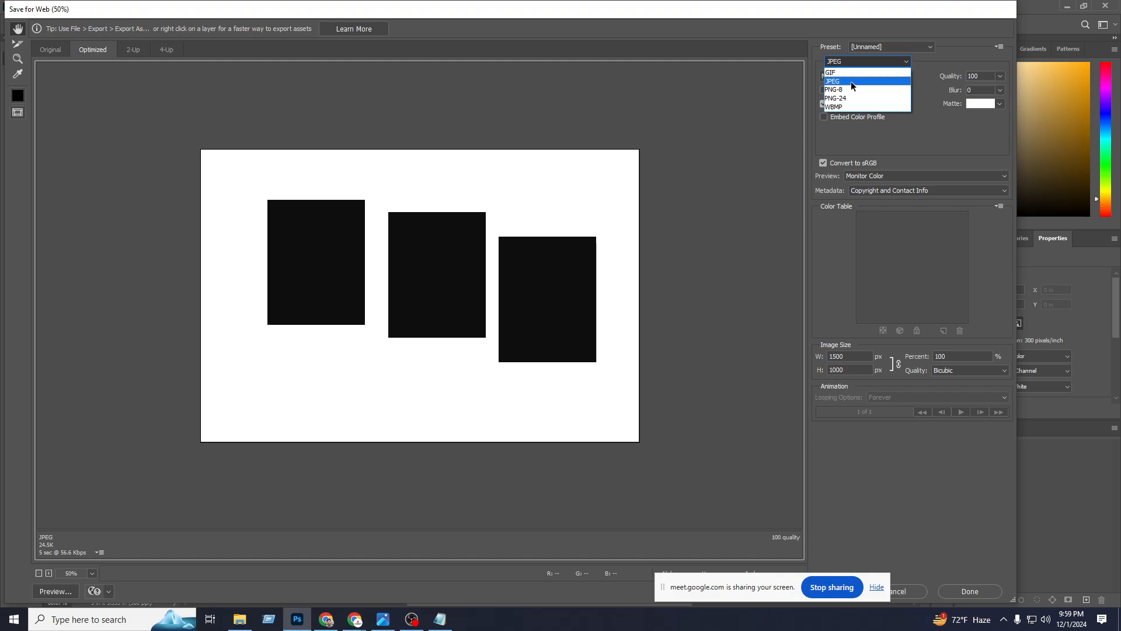
left_click(835, 145)
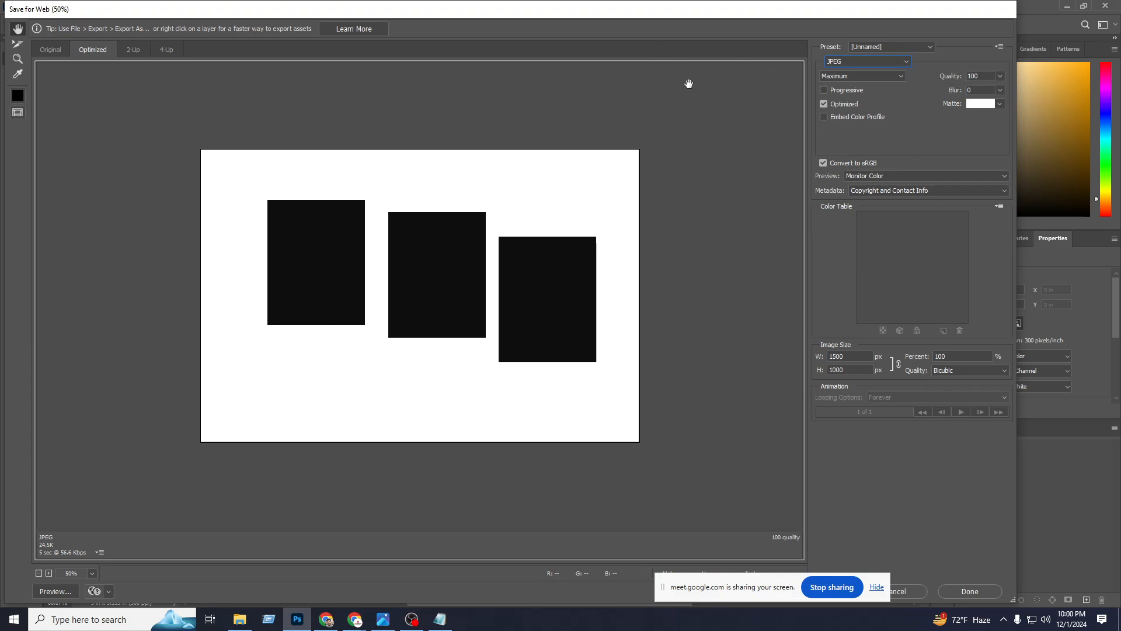
left_click_drag(671, 597, 311, 577)
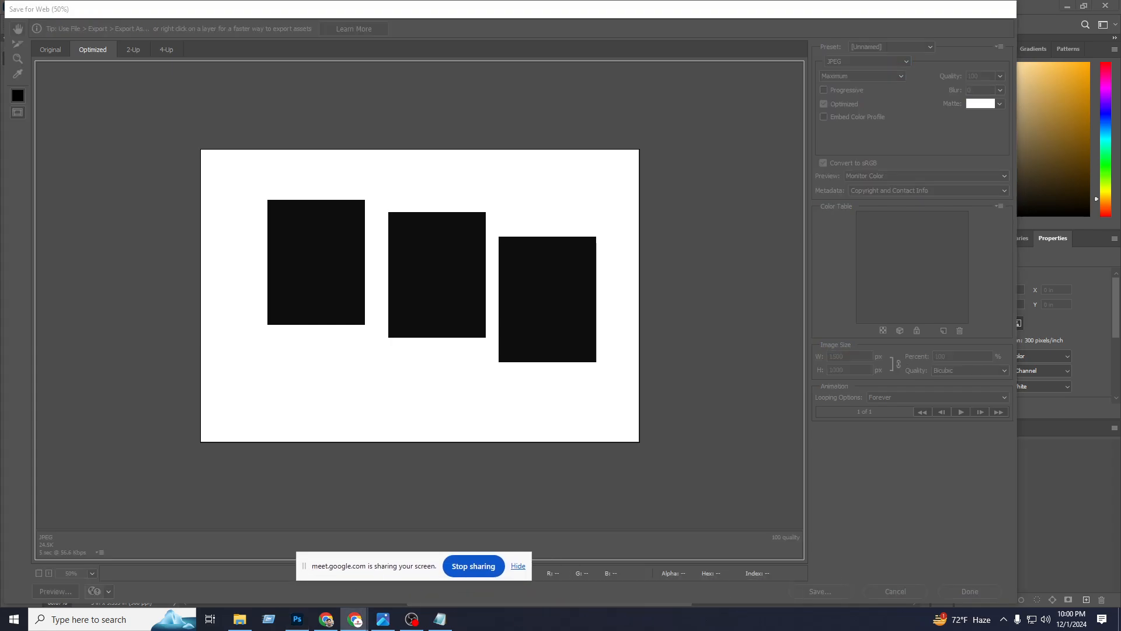
left_click(780, 264)
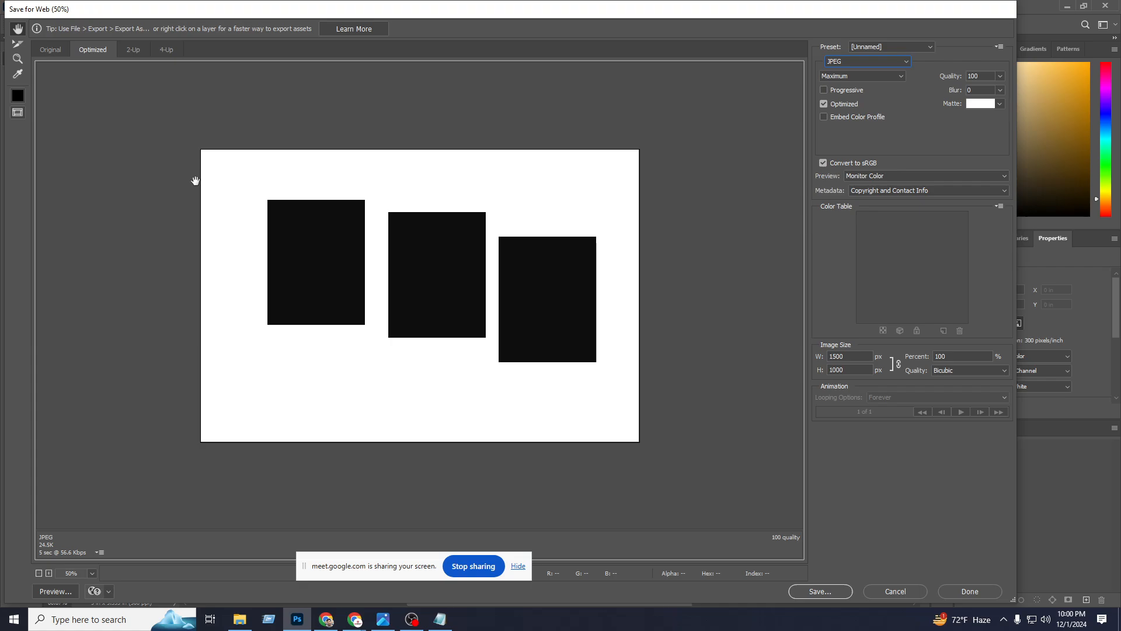
Save the optimized JPEG to the Desktop as Photoshop-01.jpg.
left_click(827, 592)
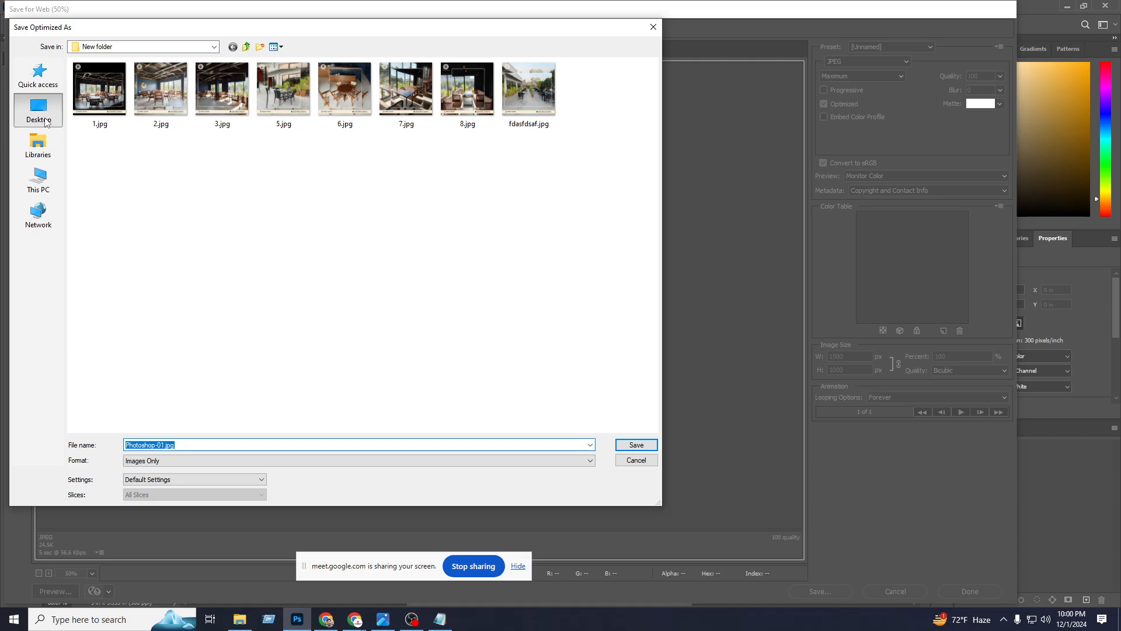
left_click(39, 111)
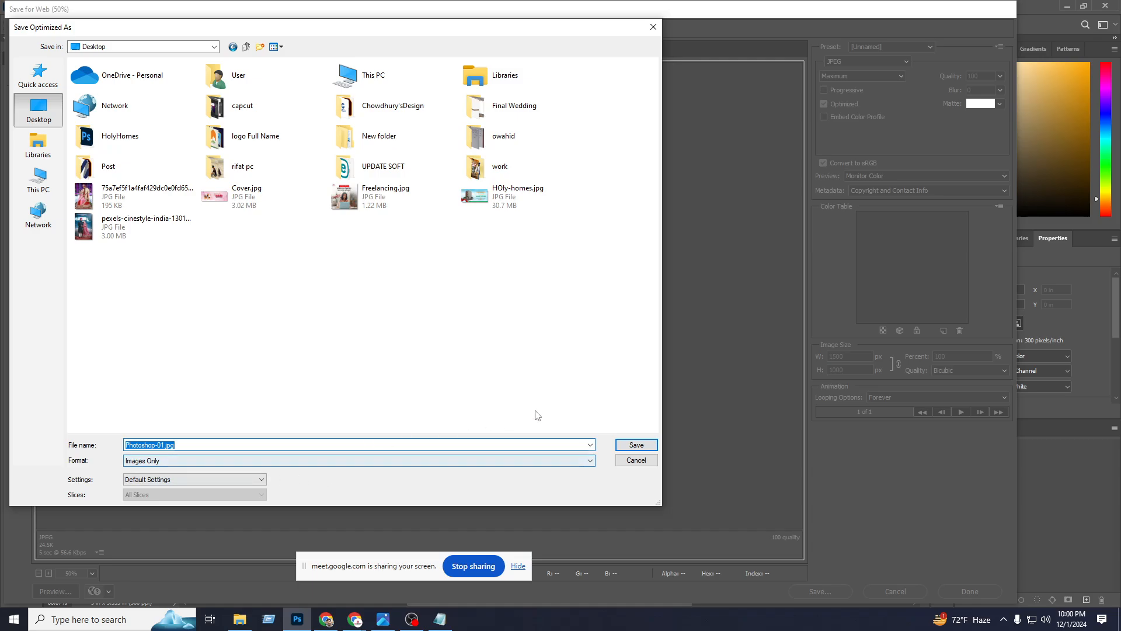
left_click(639, 447)
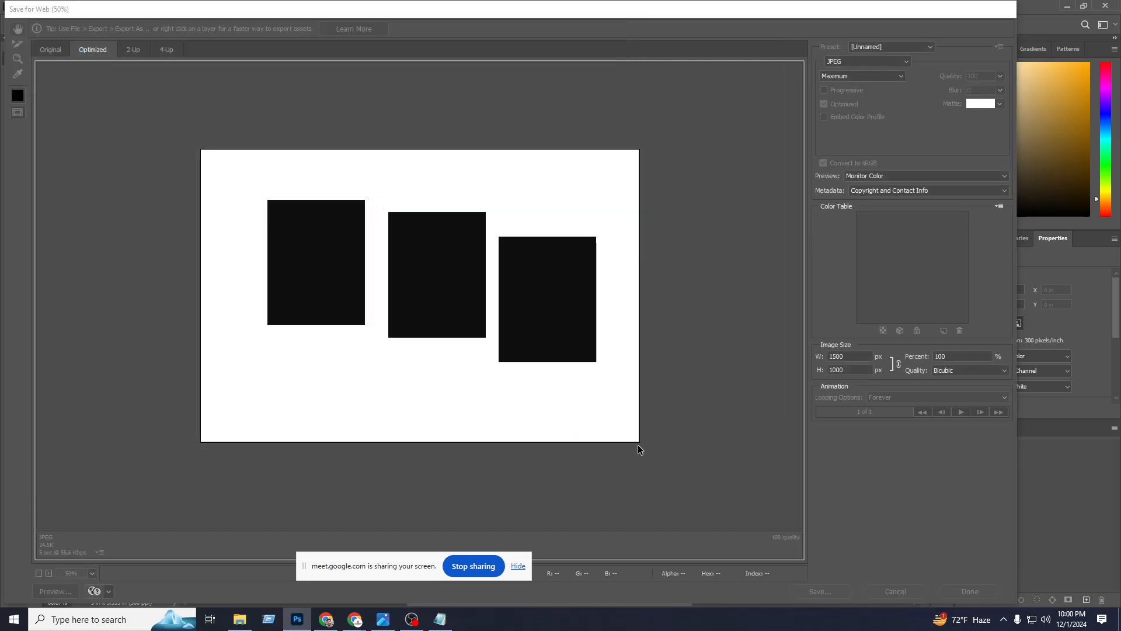
View the exported Photoshop-01.jpg from the desktop in a maximized image viewer, and close it.
left_click(1067, 7)
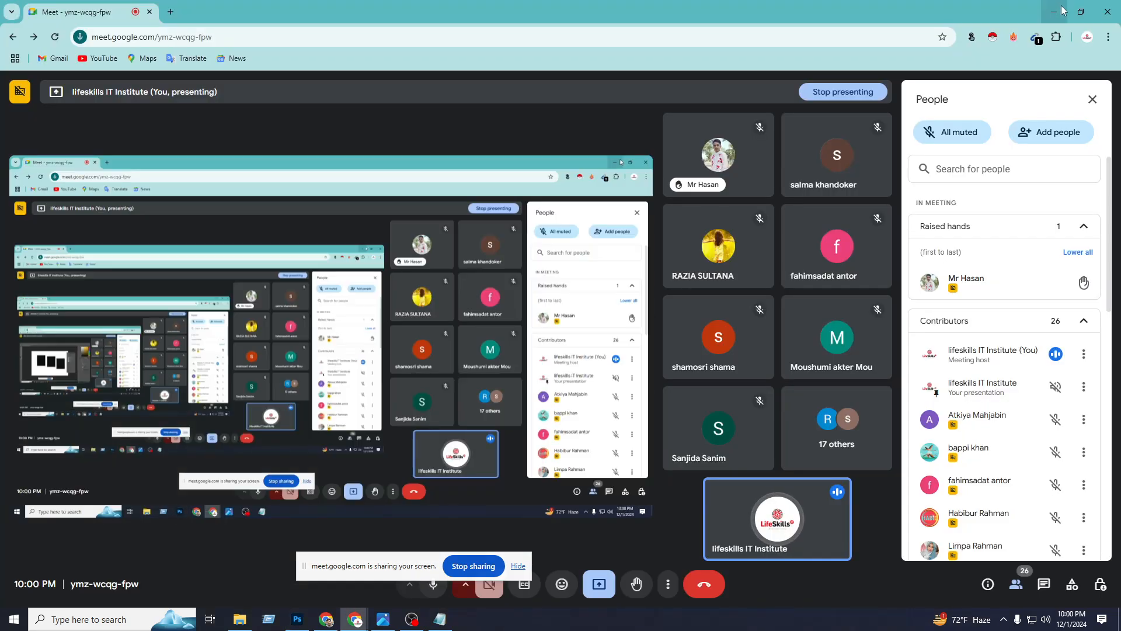
left_click(1066, 7)
double_click(153, 435)
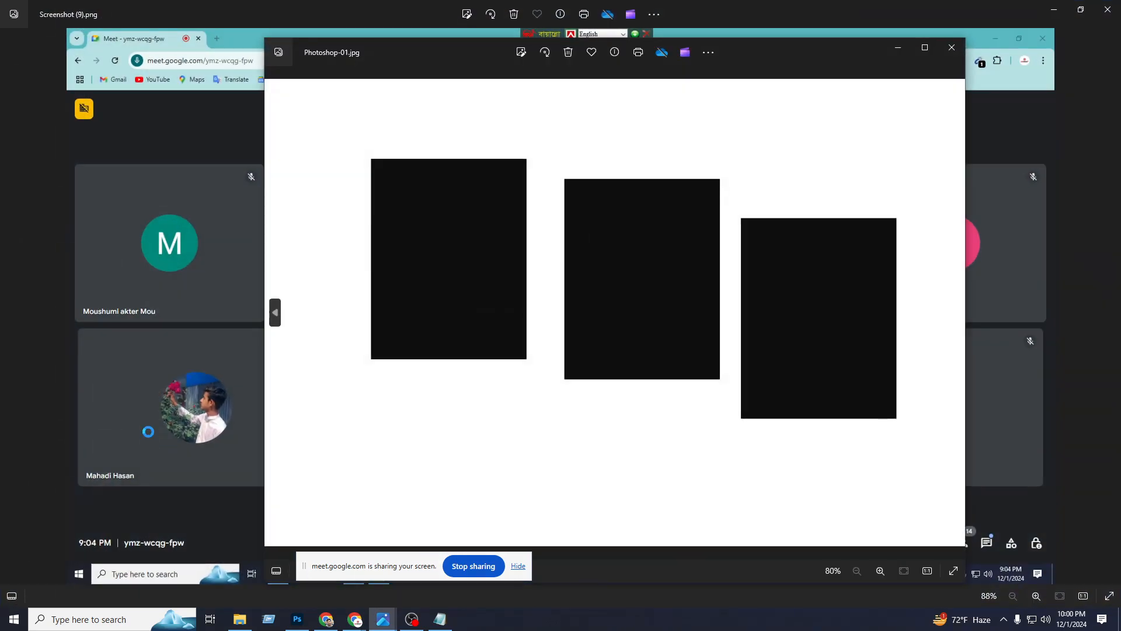
left_click(925, 47)
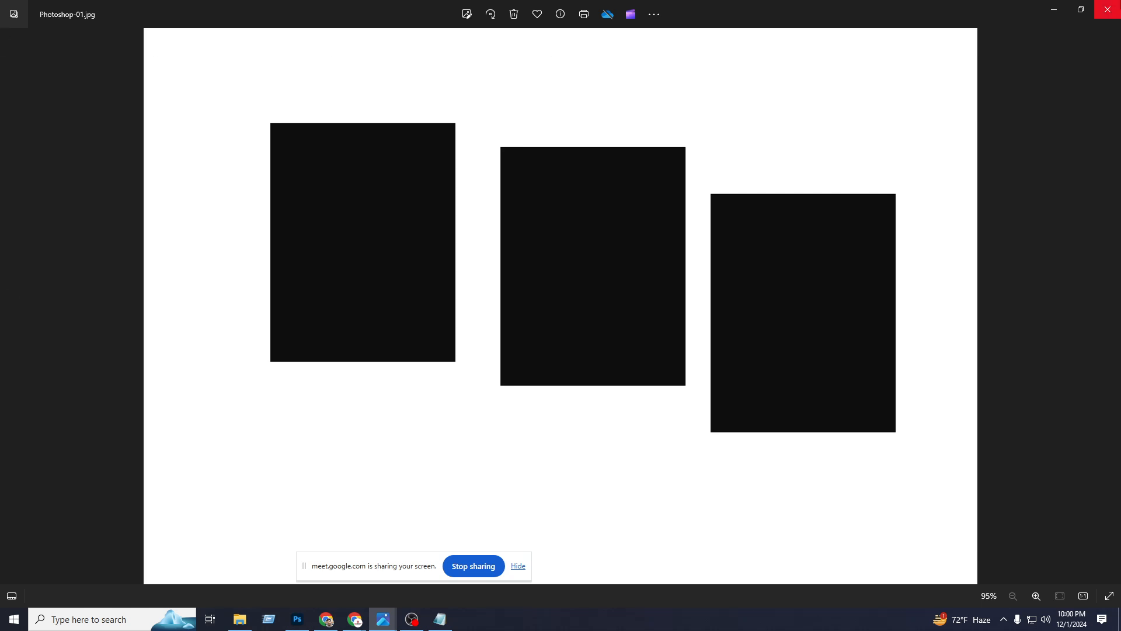
left_click(1108, 9)
Return to Photoshop and hide the Background layer.
left_click(297, 619)
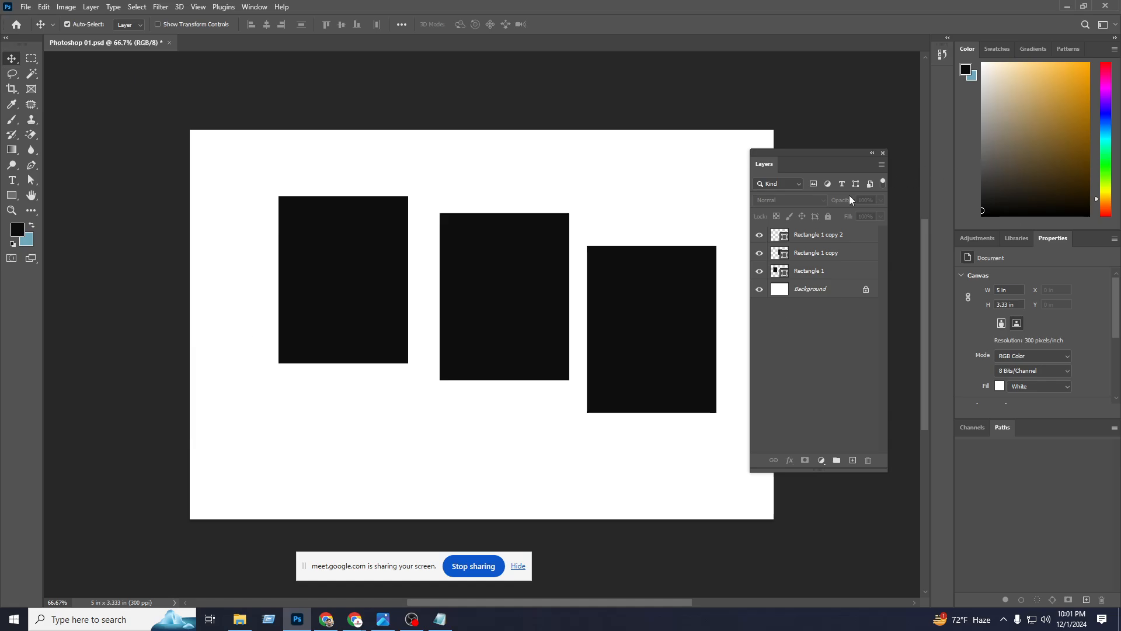
left_click(760, 290)
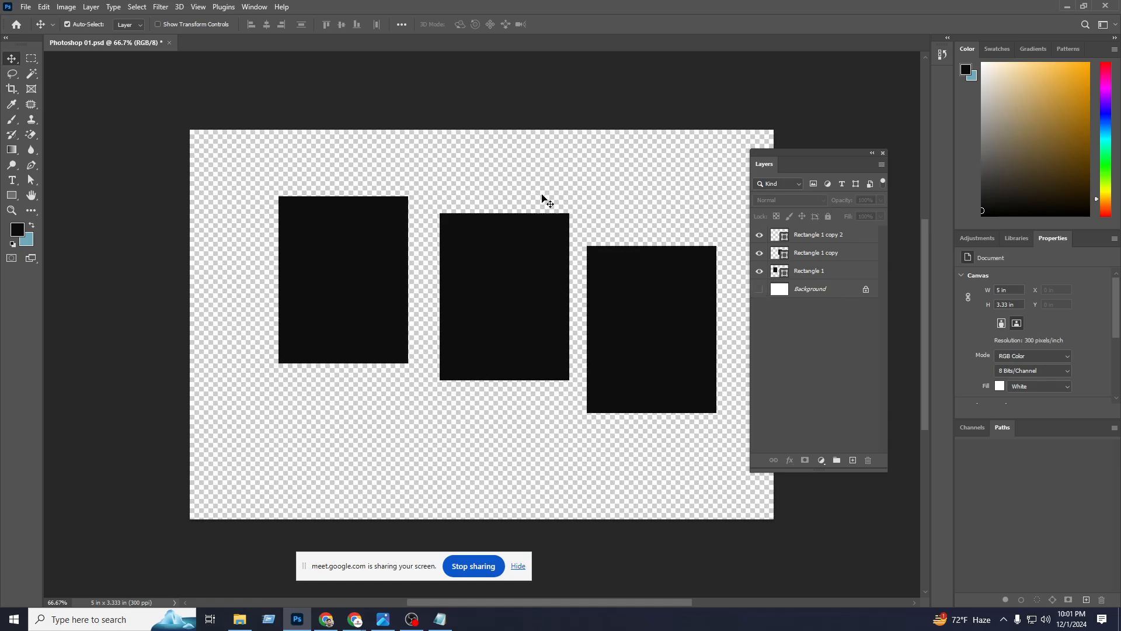
left_click_drag(566, 166, 682, 507)
left_click_drag(263, 440, 584, 504)
left_click_drag(306, 442, 695, 501)
left_click_drag(248, 443, 705, 432)
Export the rectangles with Save for Web as a transparent PNG-24, saving it to the Desktop as Photoshop-01.png.
left_click(24, 8)
mouse_move(82, 190)
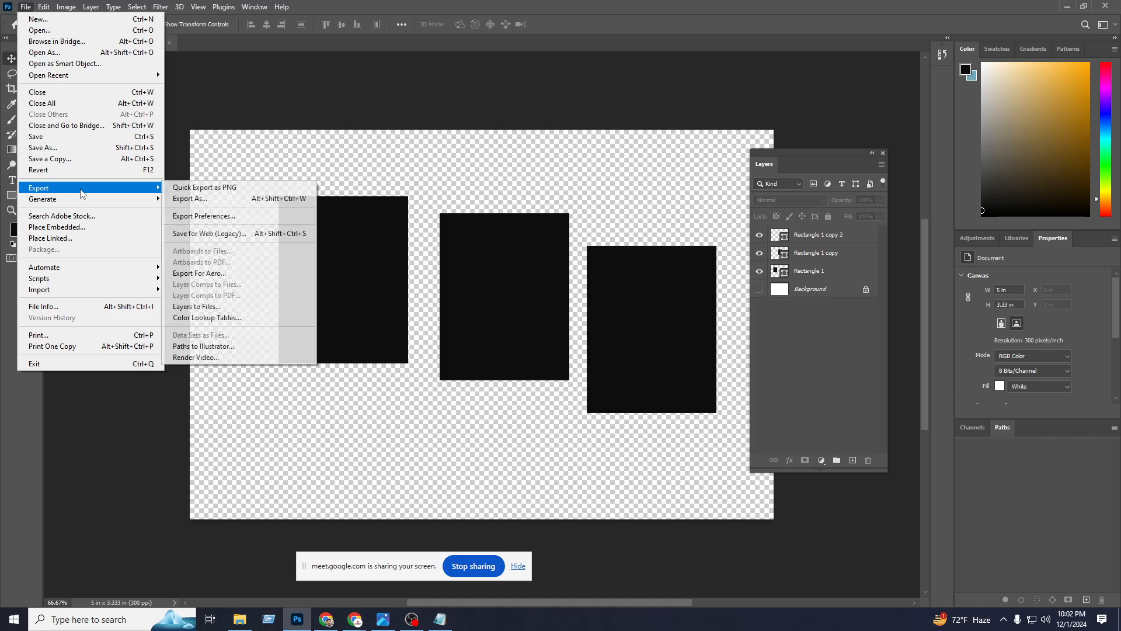
left_click(206, 235)
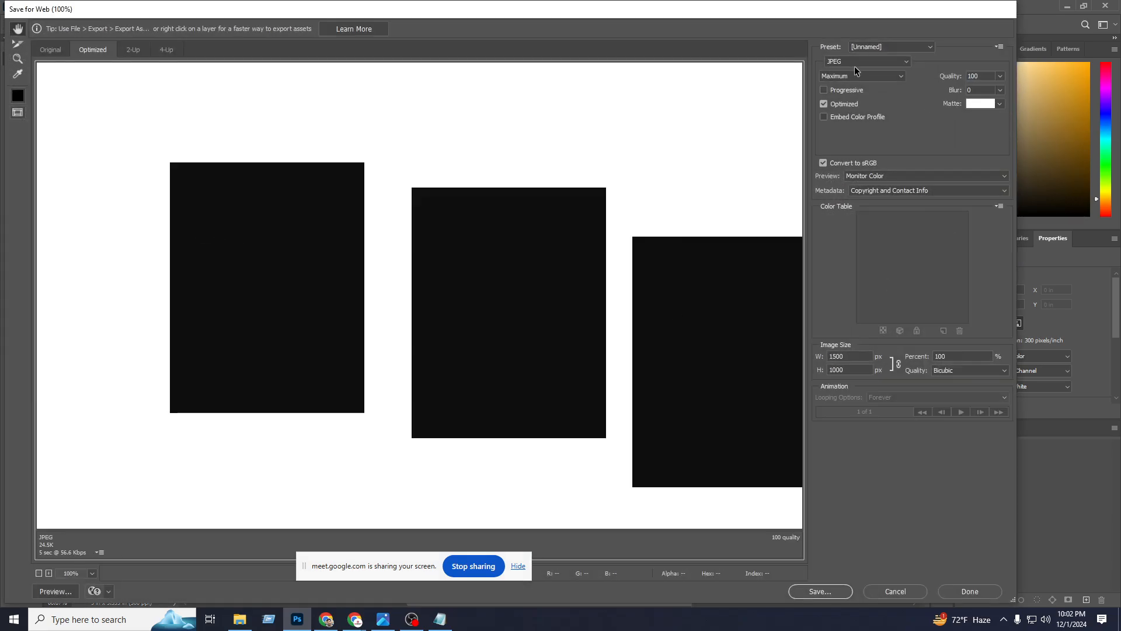
left_click(855, 62)
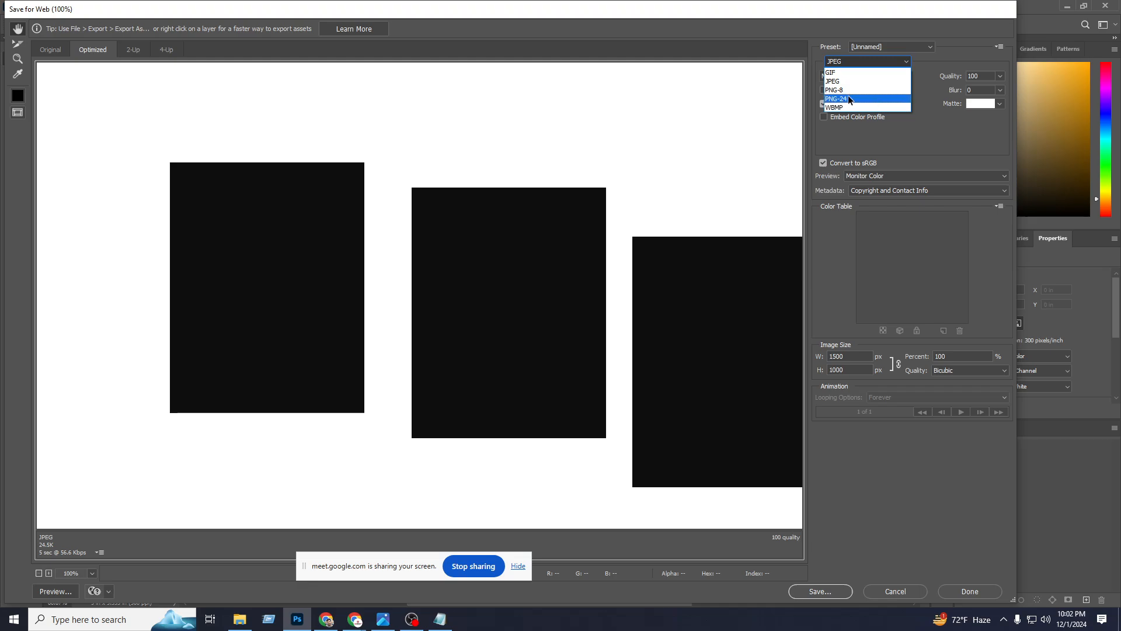
left_click(848, 97)
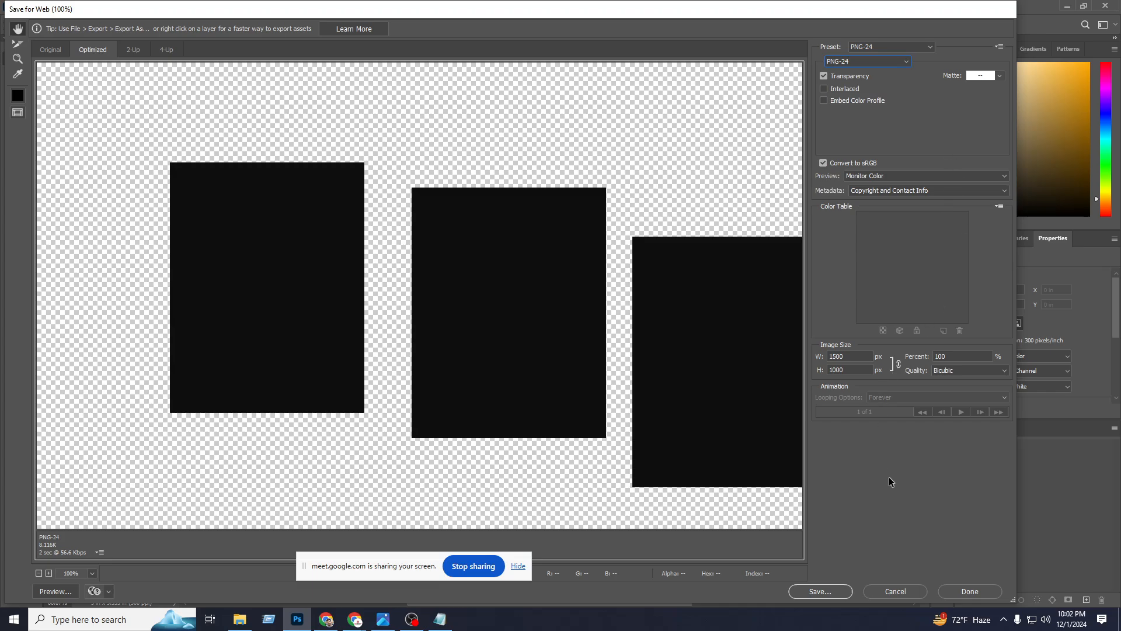
left_click(833, 592)
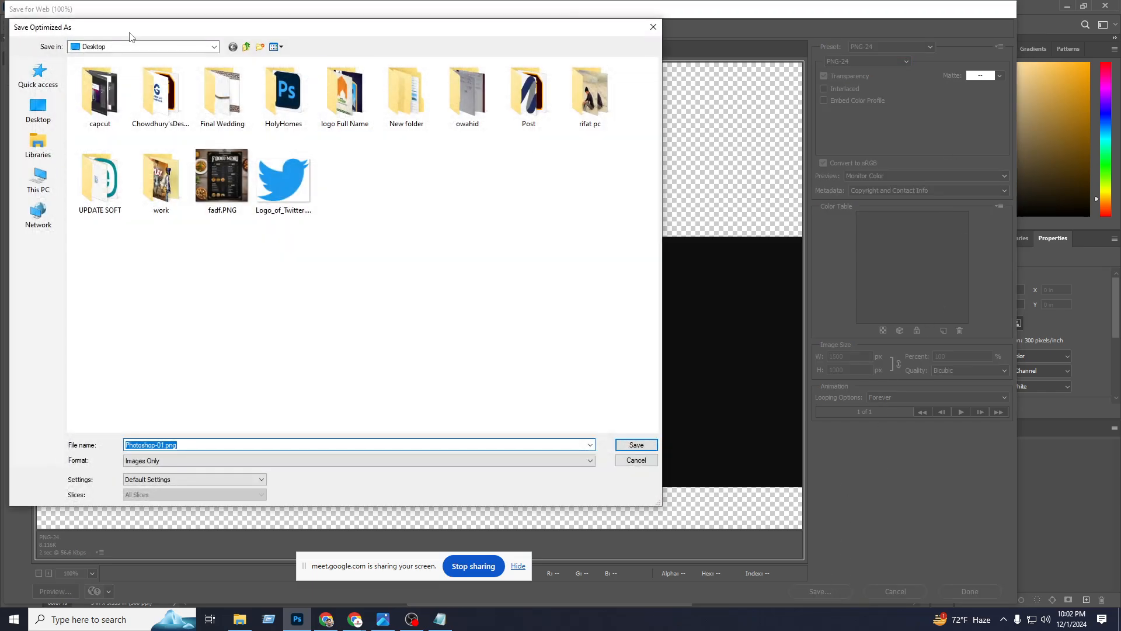
left_click(641, 445)
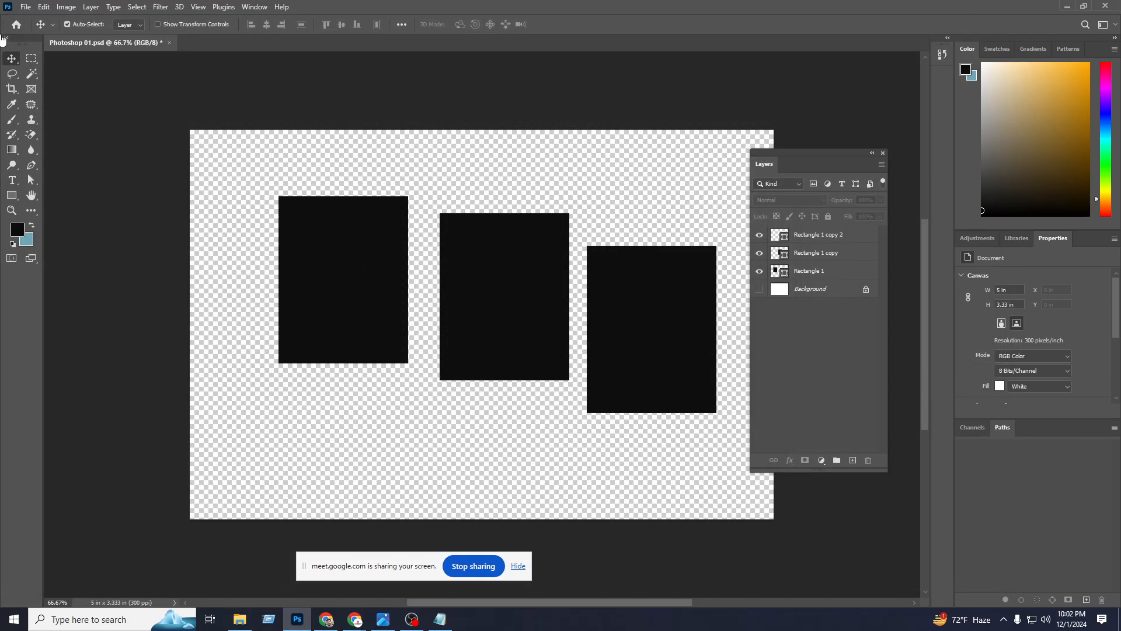
left_click(26, 6)
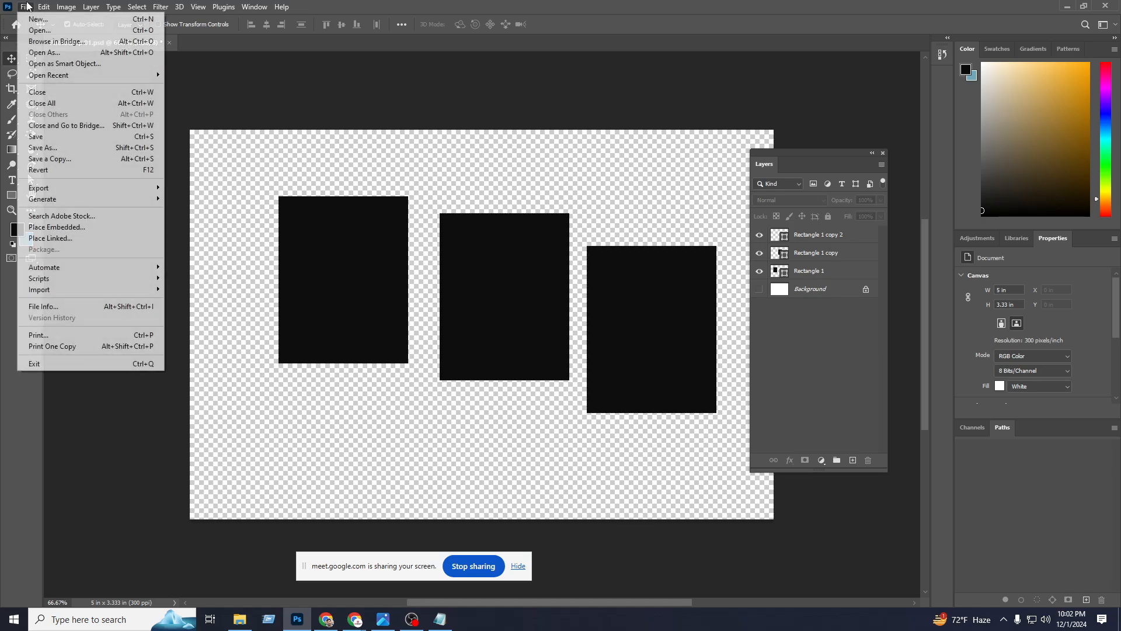
left_click(26, 18)
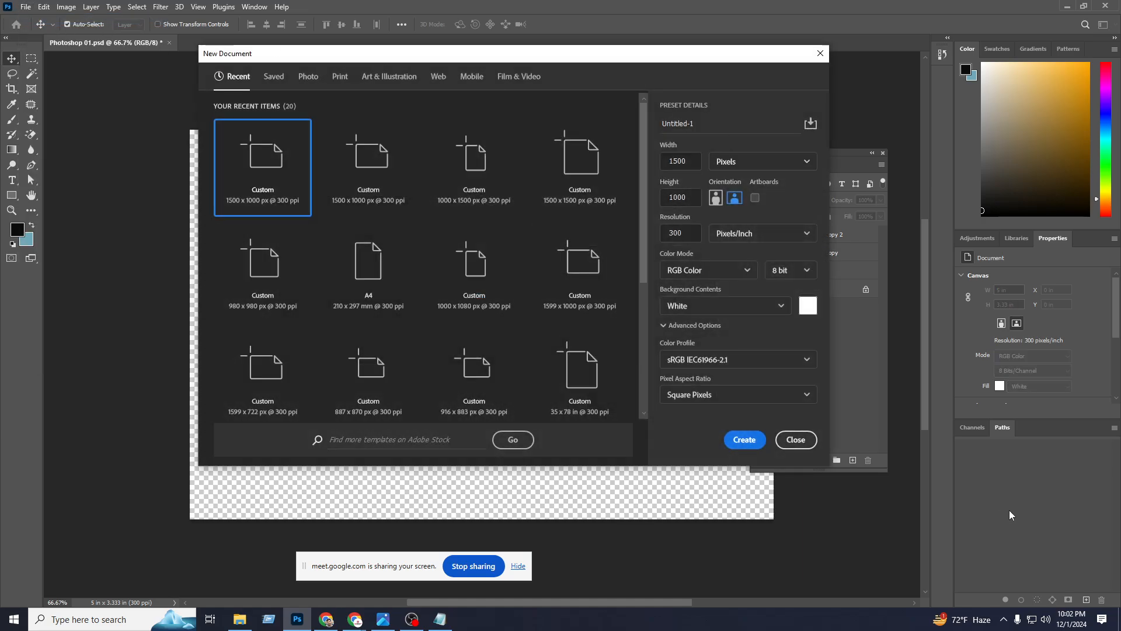
left_click(796, 439)
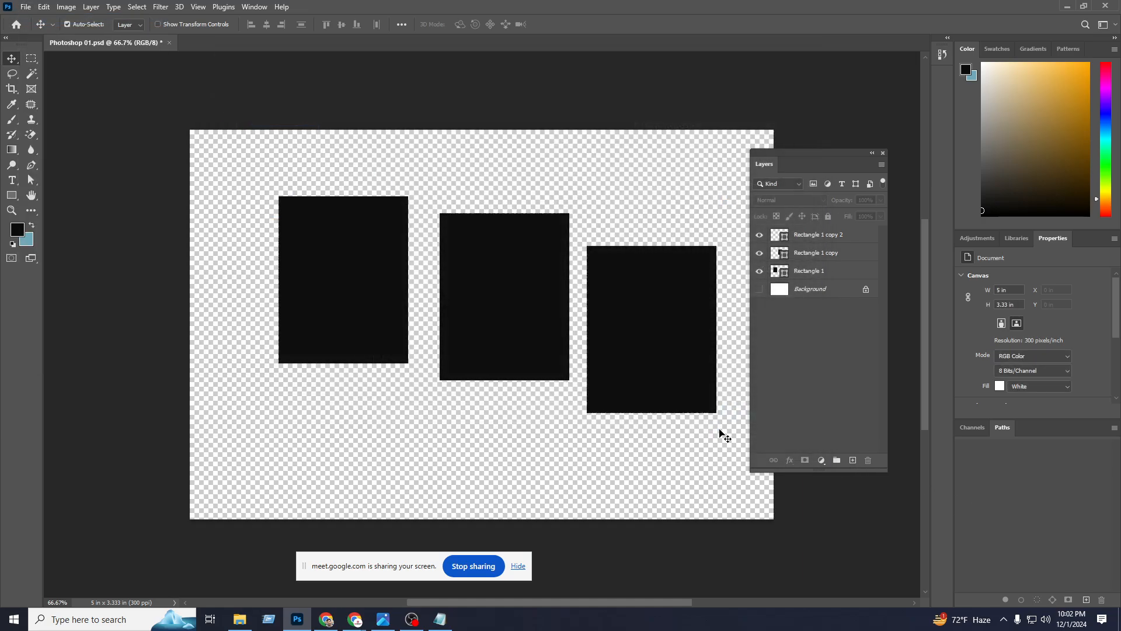
Open the food menu image fadf.PNG from the Desktop.
left_click(26, 6)
left_click(32, 31)
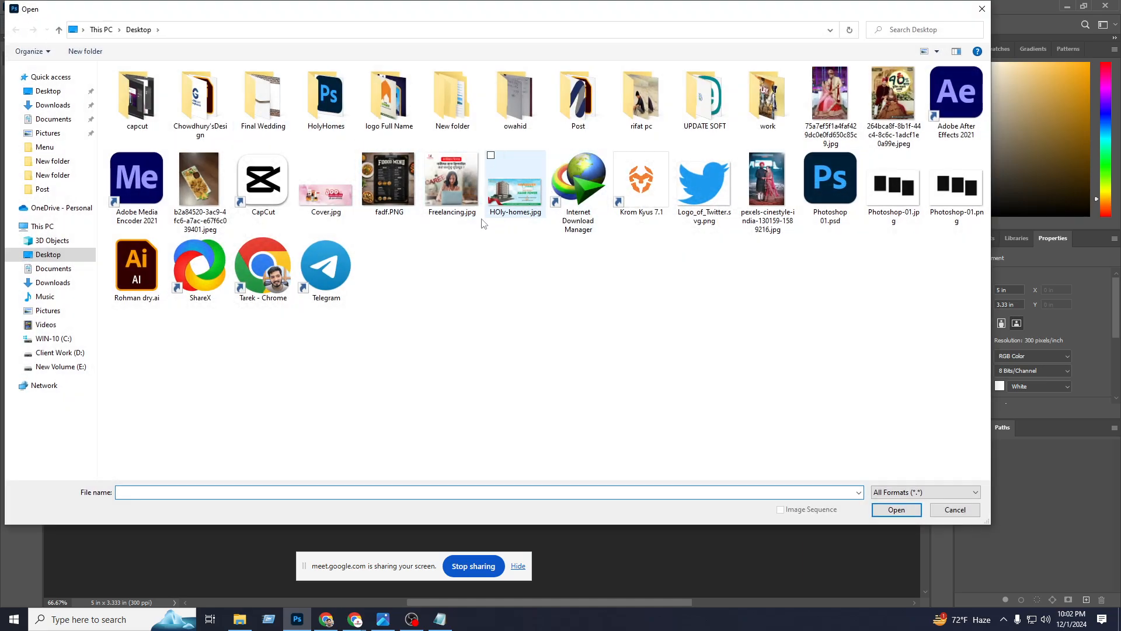
double_click(391, 174)
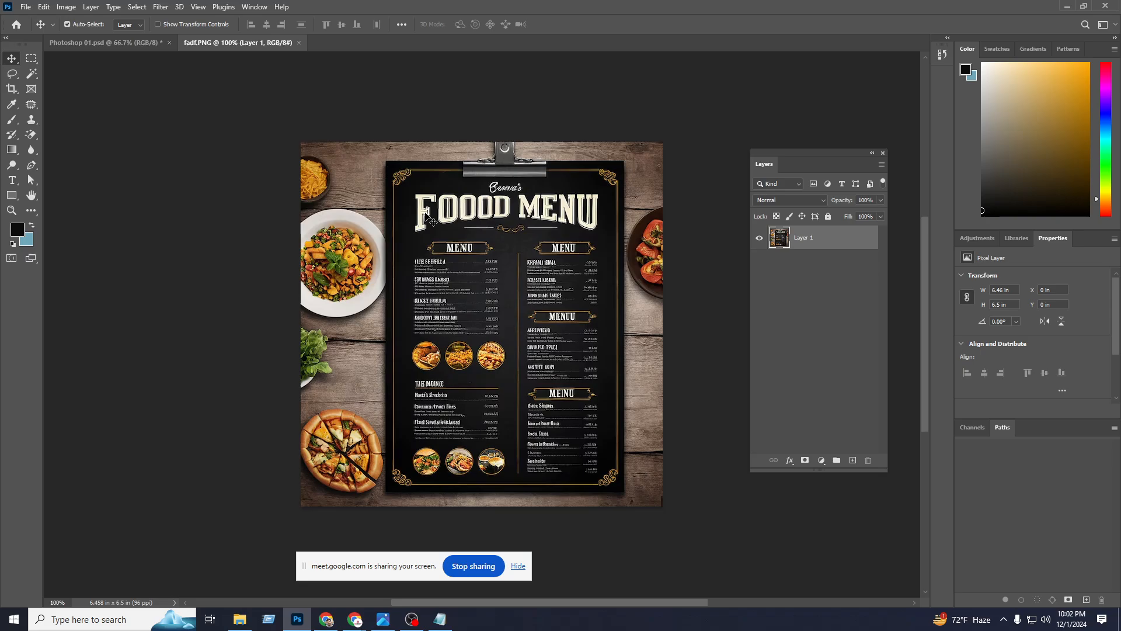
Place Photoshop-01.jpg from the desktop into the food menu image, scaled to 15.5% and positioned over the menu title.
left_click(1067, 6)
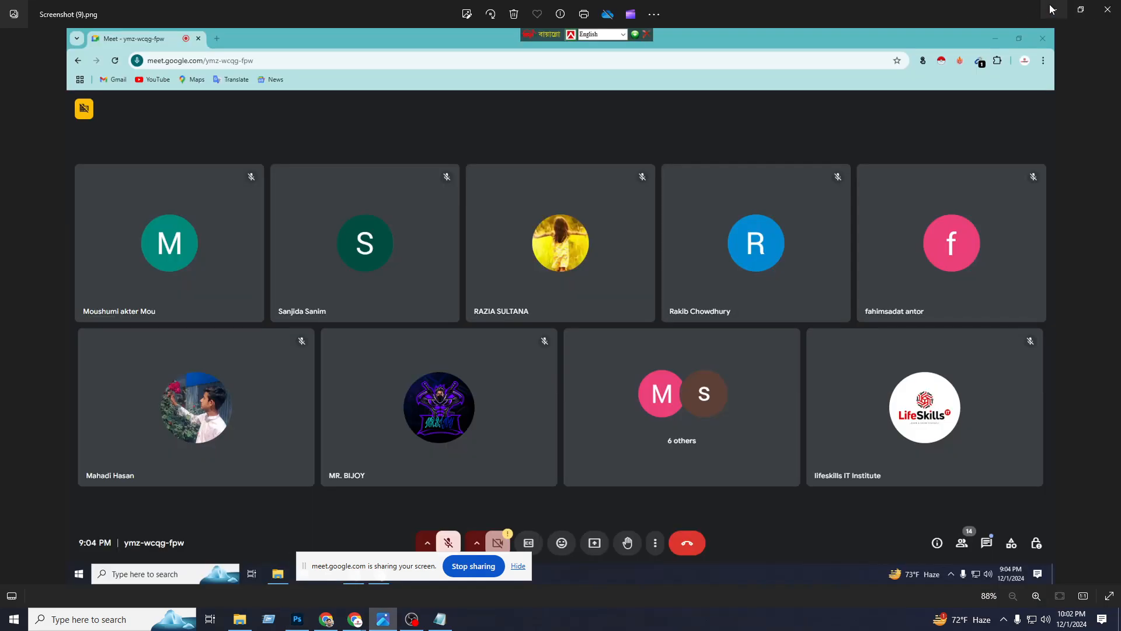
left_click(1054, 8)
left_click(157, 432)
left_click_drag(158, 433, 381, 378)
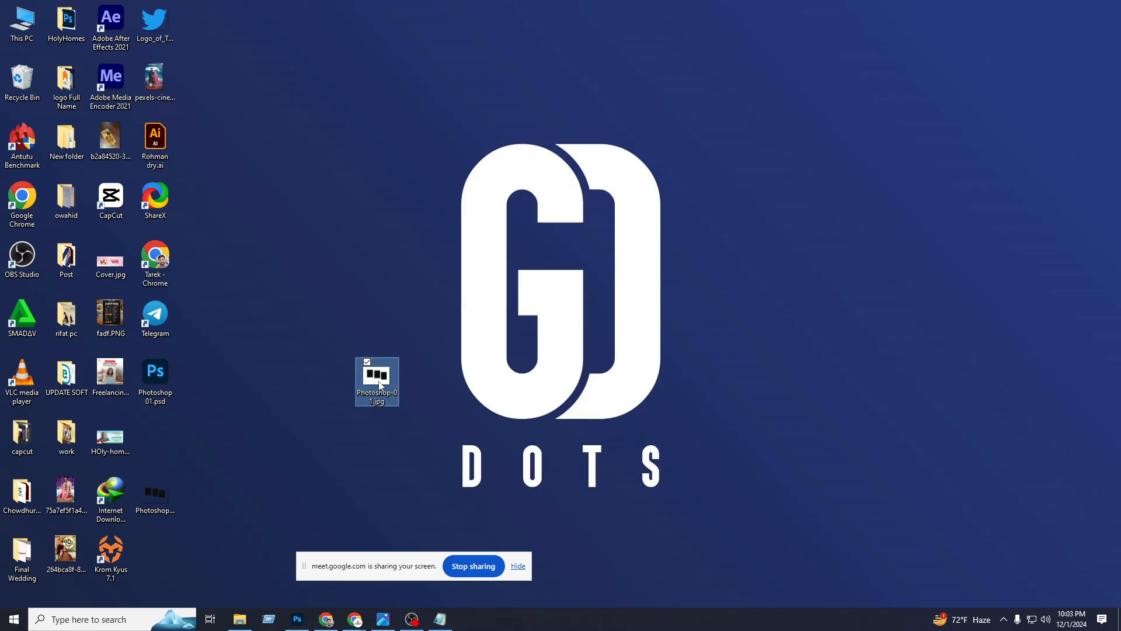
left_click_drag(380, 385, 456, 352)
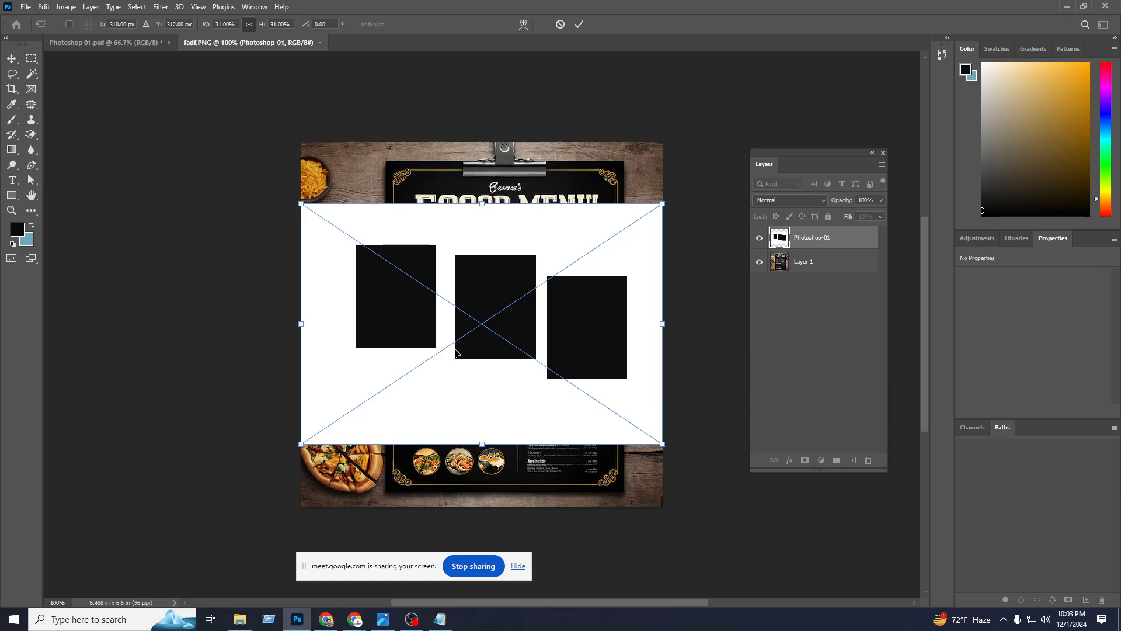
left_click_drag(661, 325, 482, 324)
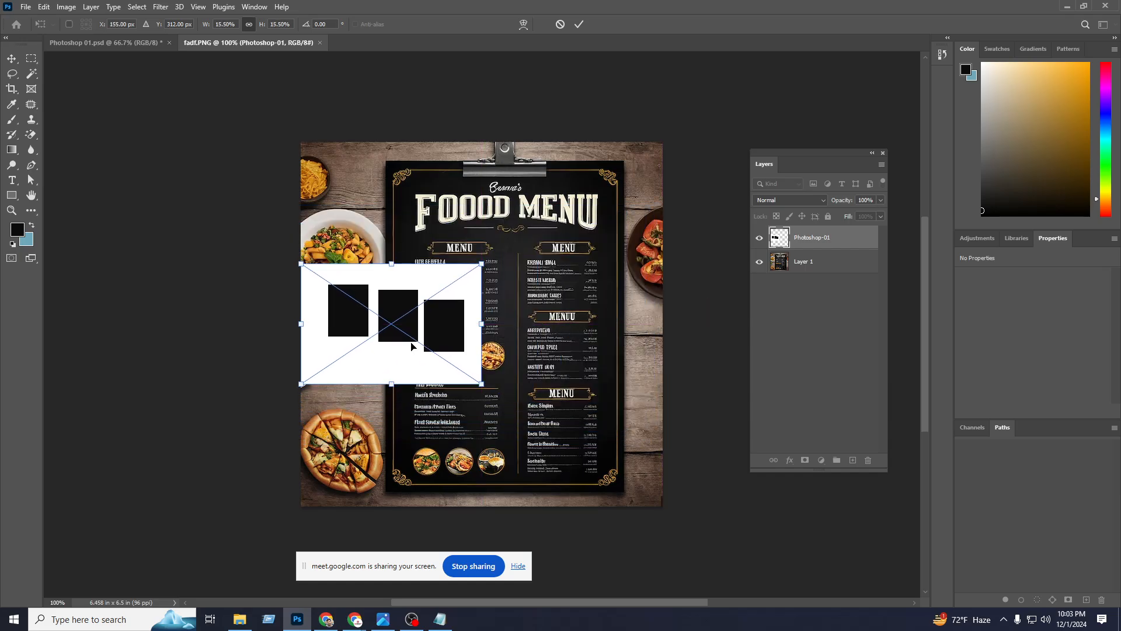
left_click_drag(412, 346, 504, 272)
left_click(579, 24)
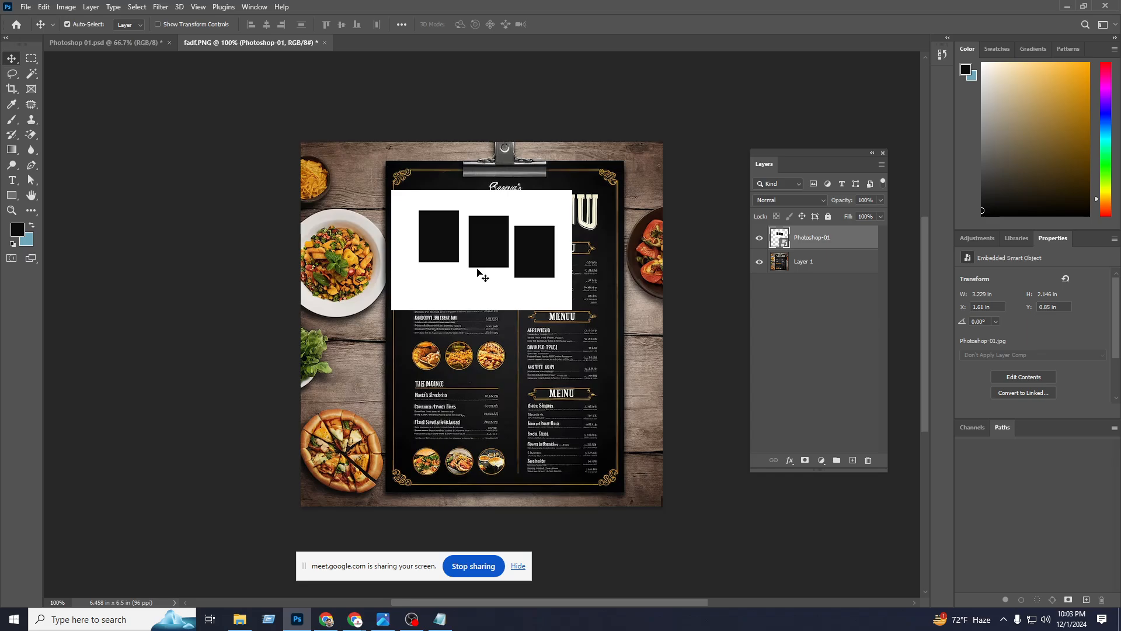
Place Photoshop-01.png from the desktop over the lower part of the menu and shift both placed images slightly to compare them.
left_click(1068, 6)
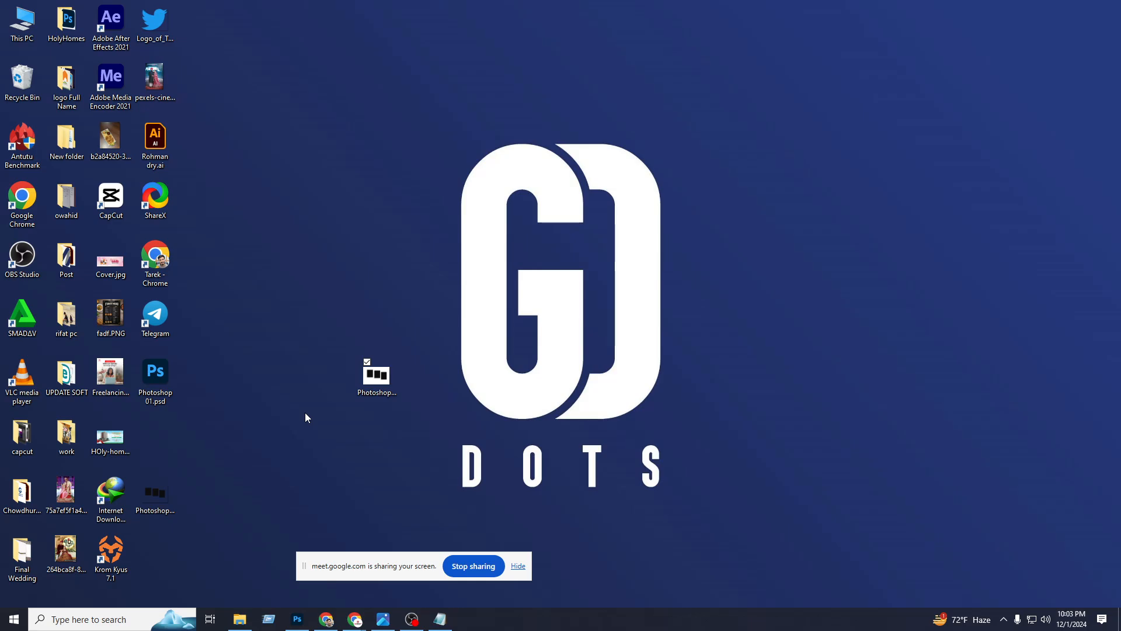
left_click_drag(163, 493, 490, 392)
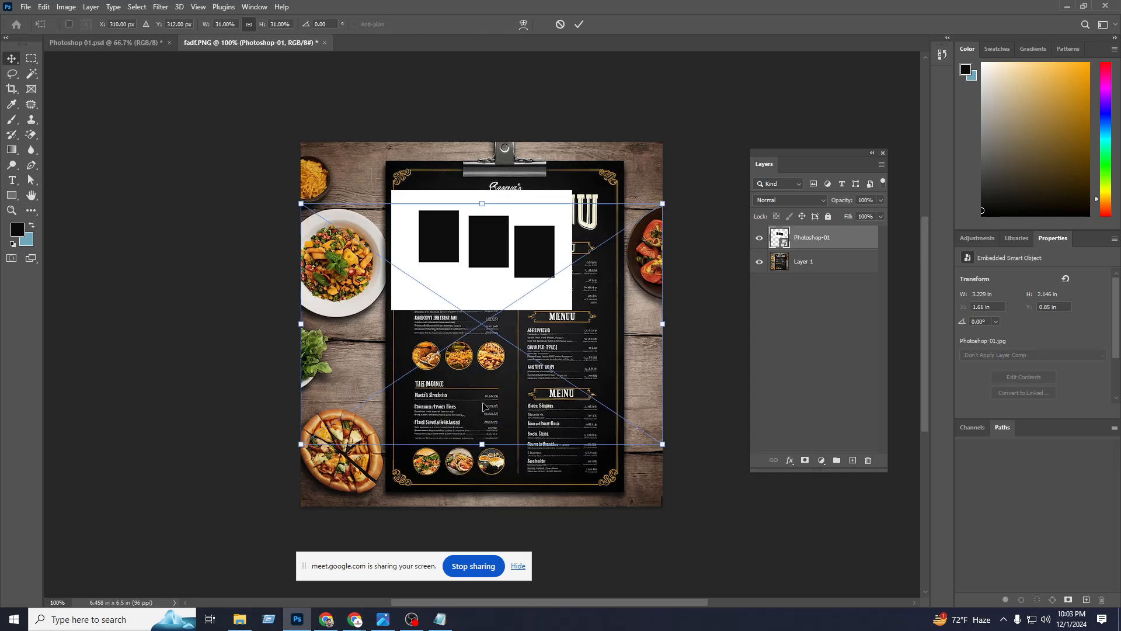
left_click_drag(500, 303, 500, 378)
left_click(579, 24)
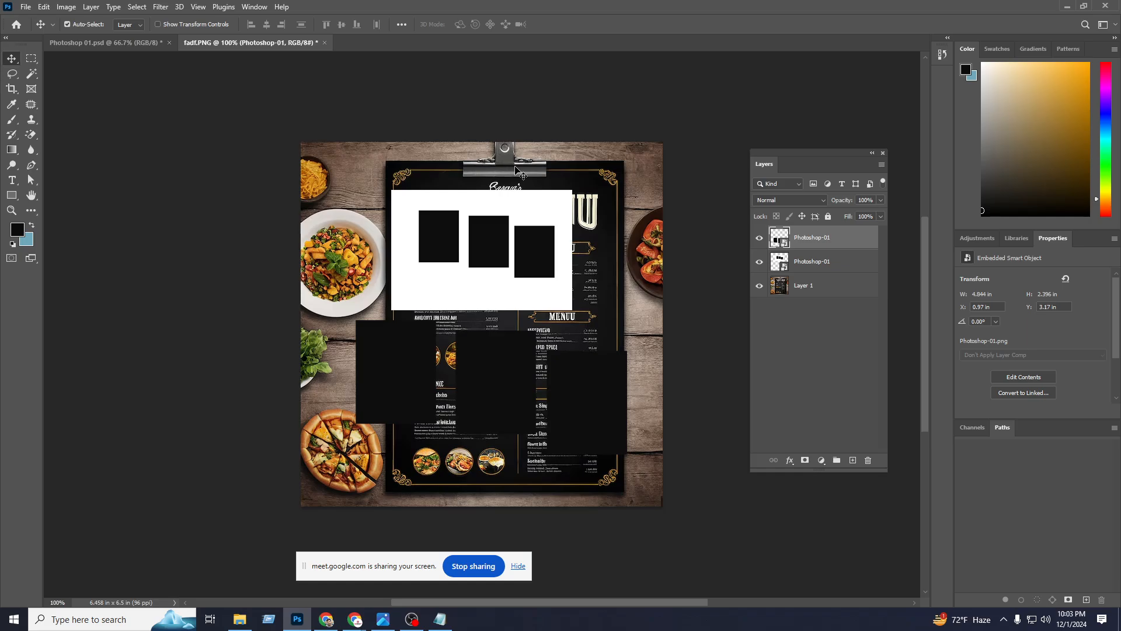
left_click_drag(376, 339, 407, 387)
mouse_move(474, 229)
left_mouse_down()
mouse_move(470, 244)
mouse_move(488, 228)
left_mouse_up()
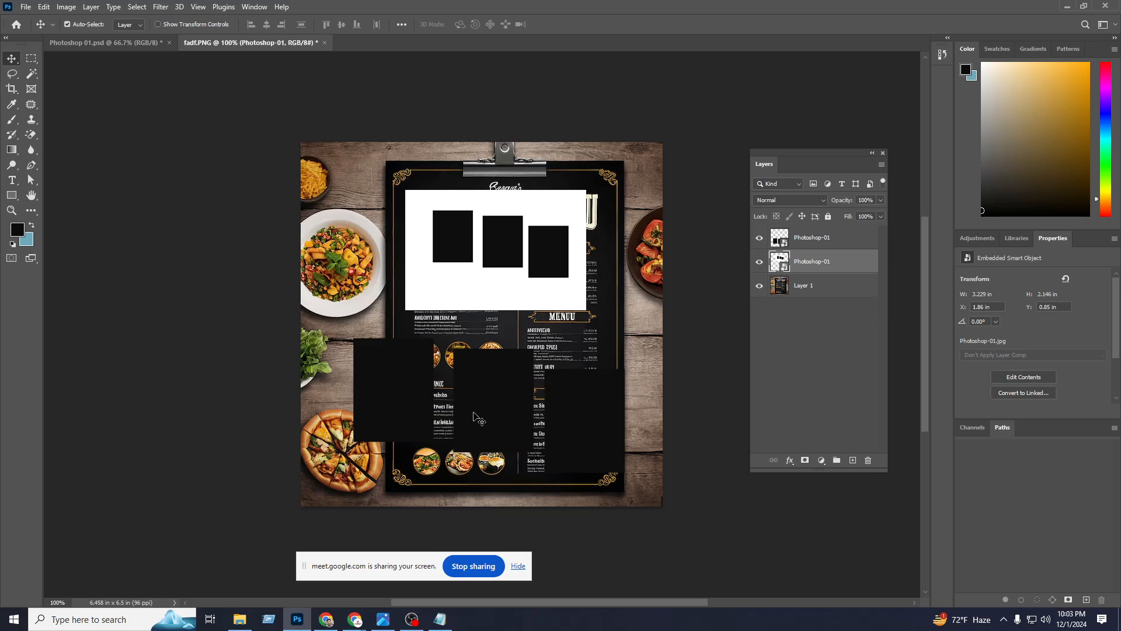
Close fadf.PNG without saving the changes.
left_click(325, 43)
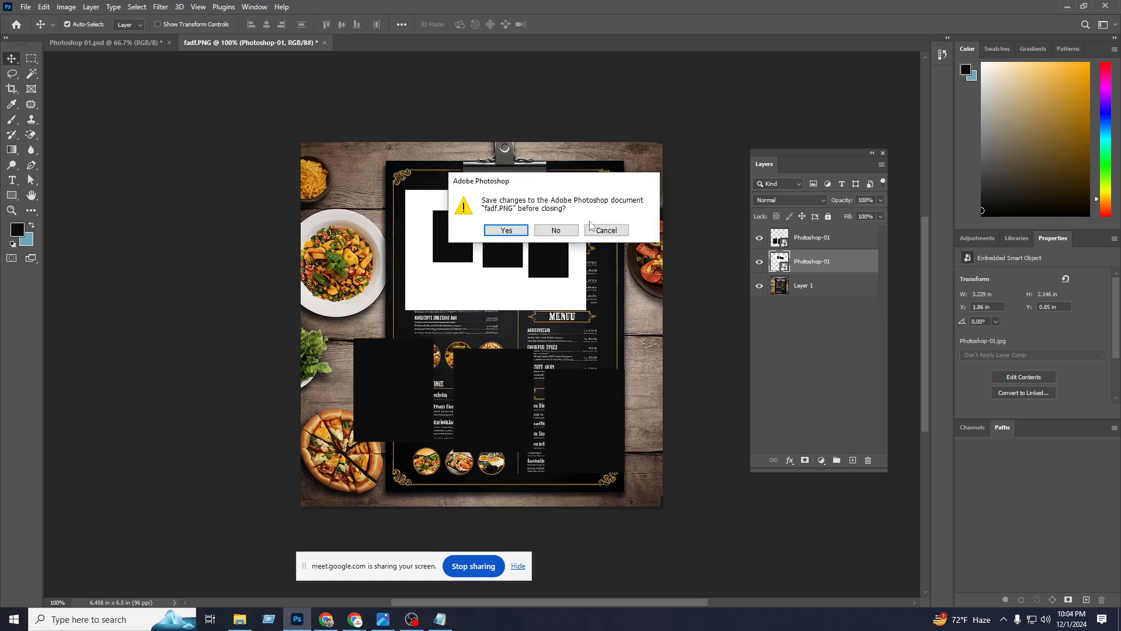
left_click(557, 231)
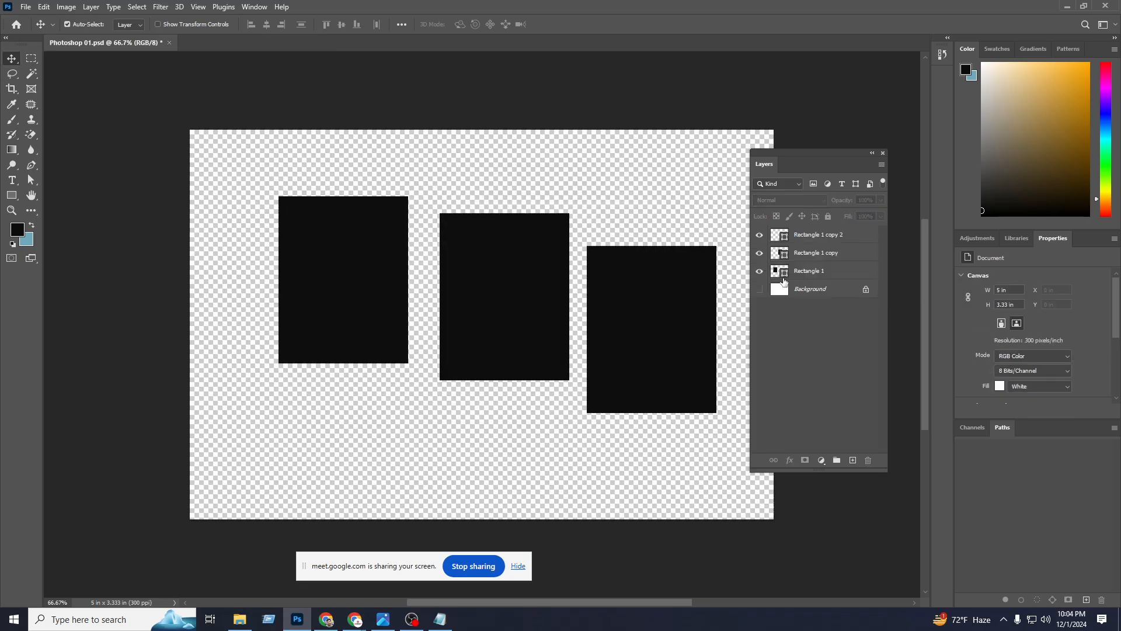
Delete the three rectangle layers from Photoshop 01.psd, leaving only the Background layer.
left_click(821, 271)
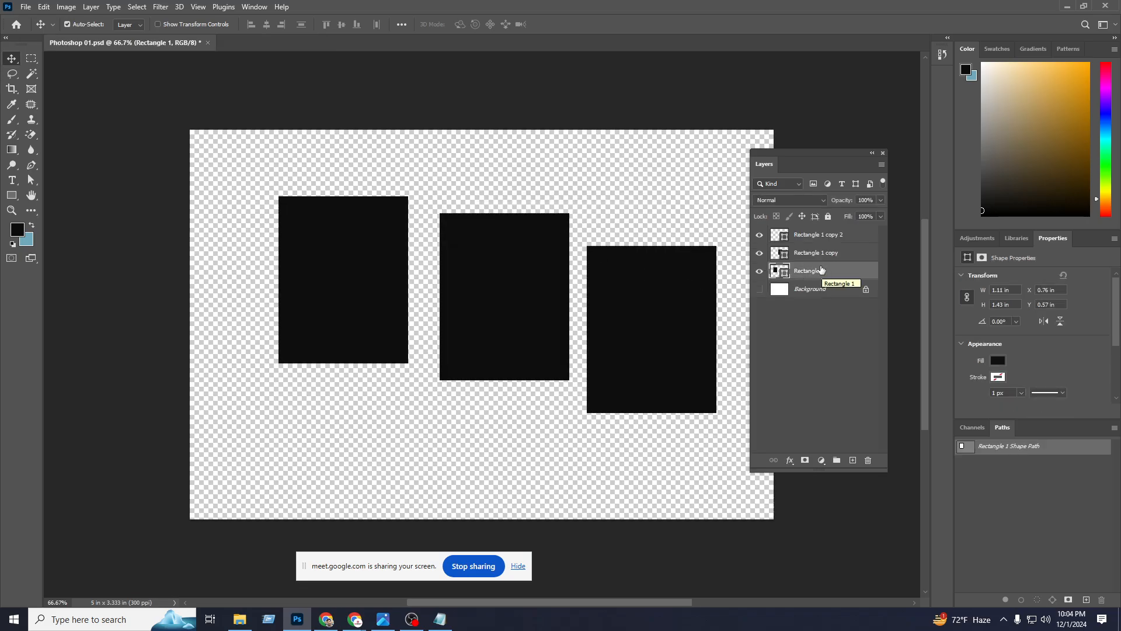
left_click(808, 236, "shift")
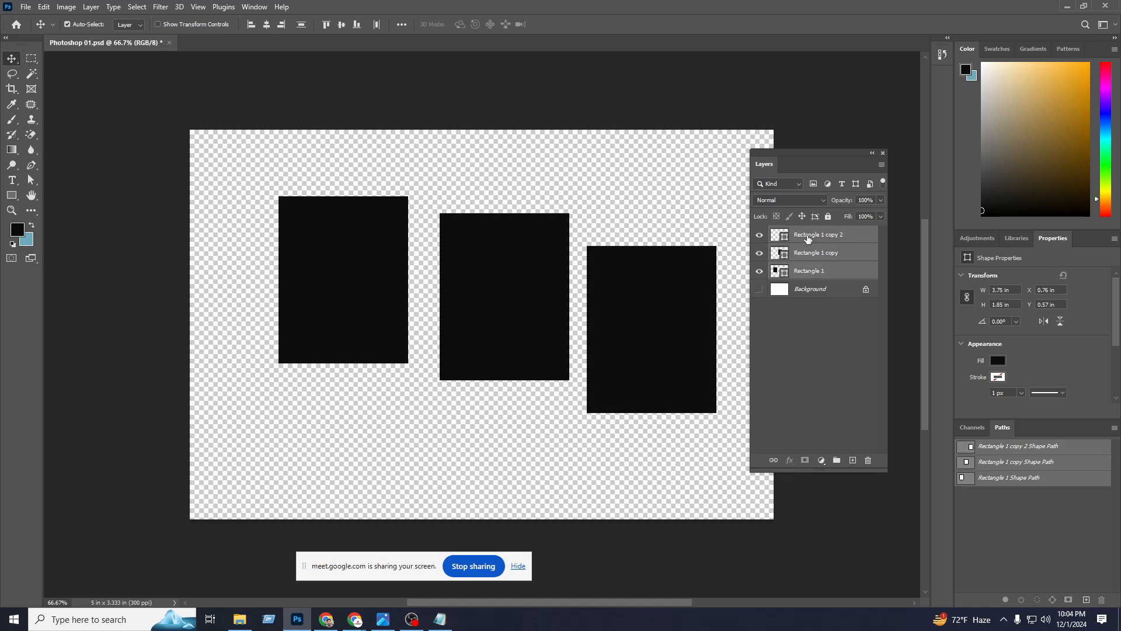
key("Delete")
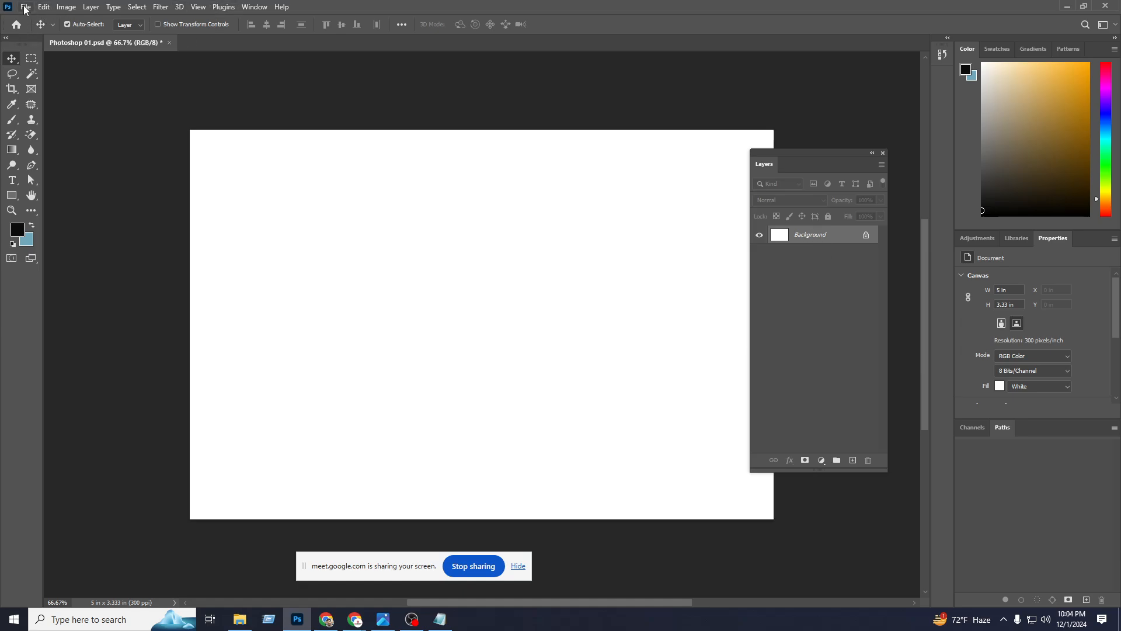
left_click(326, 622)
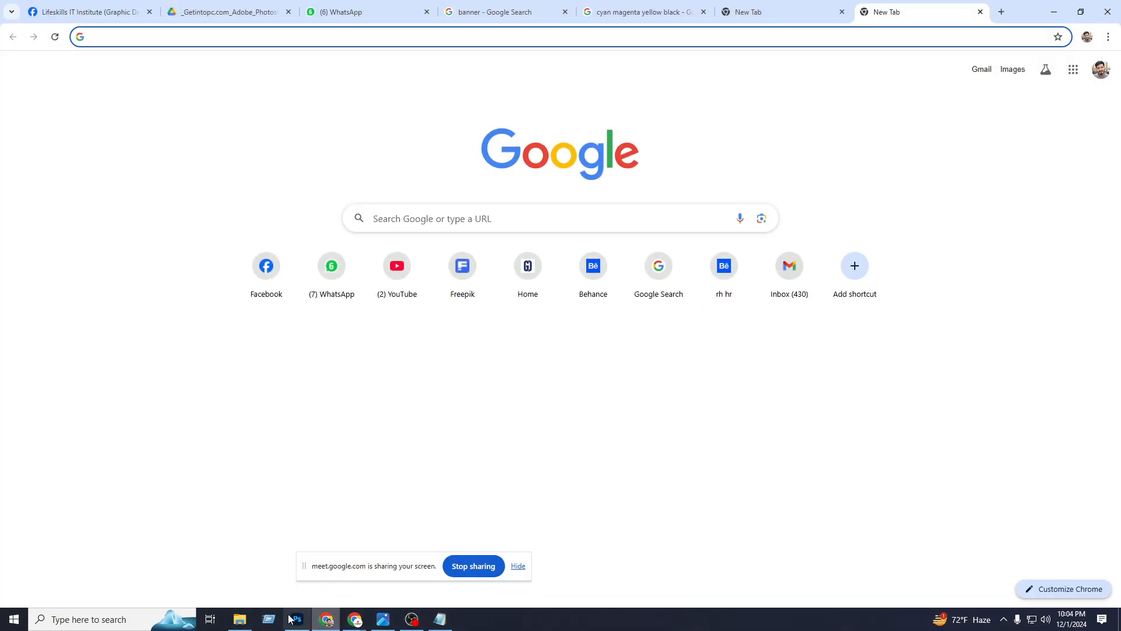
left_click(240, 620)
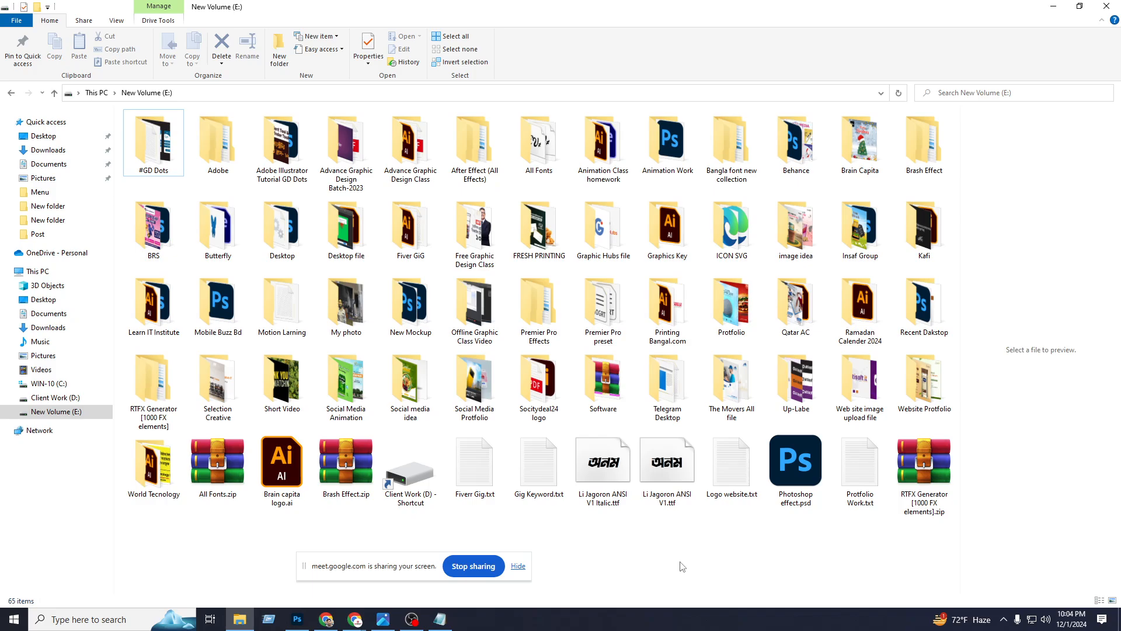
left_click(412, 620)
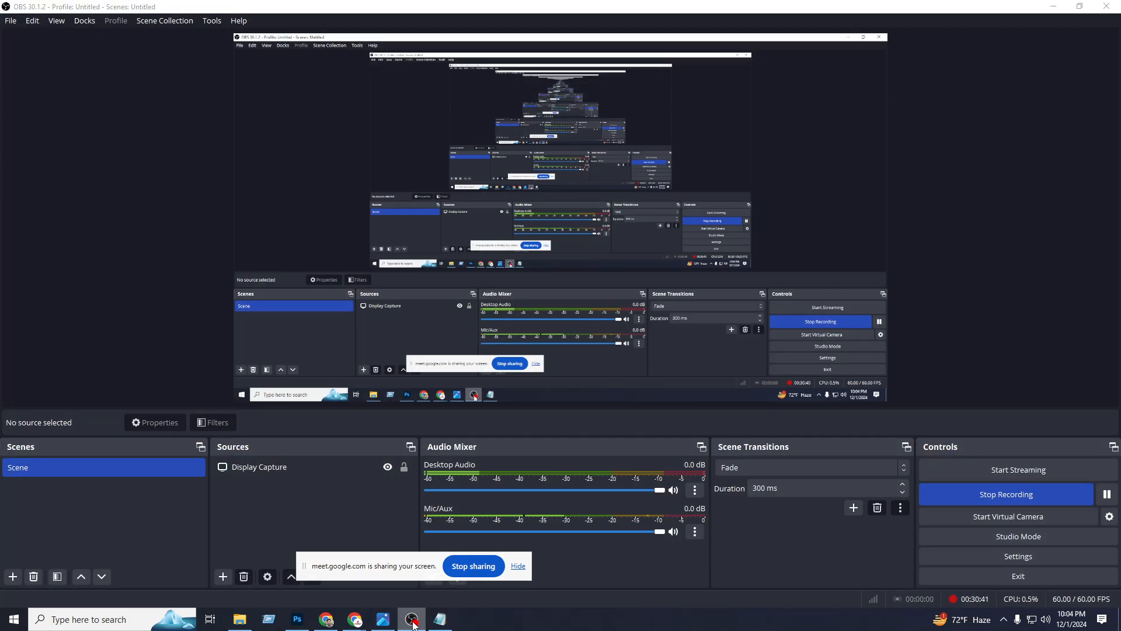
left_click(412, 620)
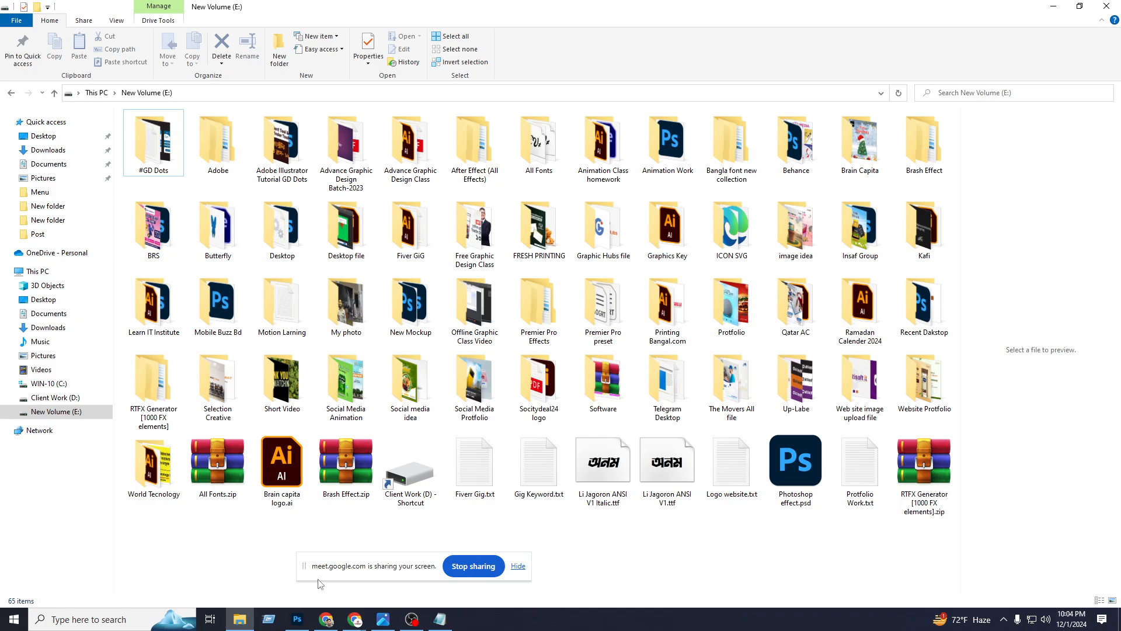
left_click_drag(305, 569, 427, 569)
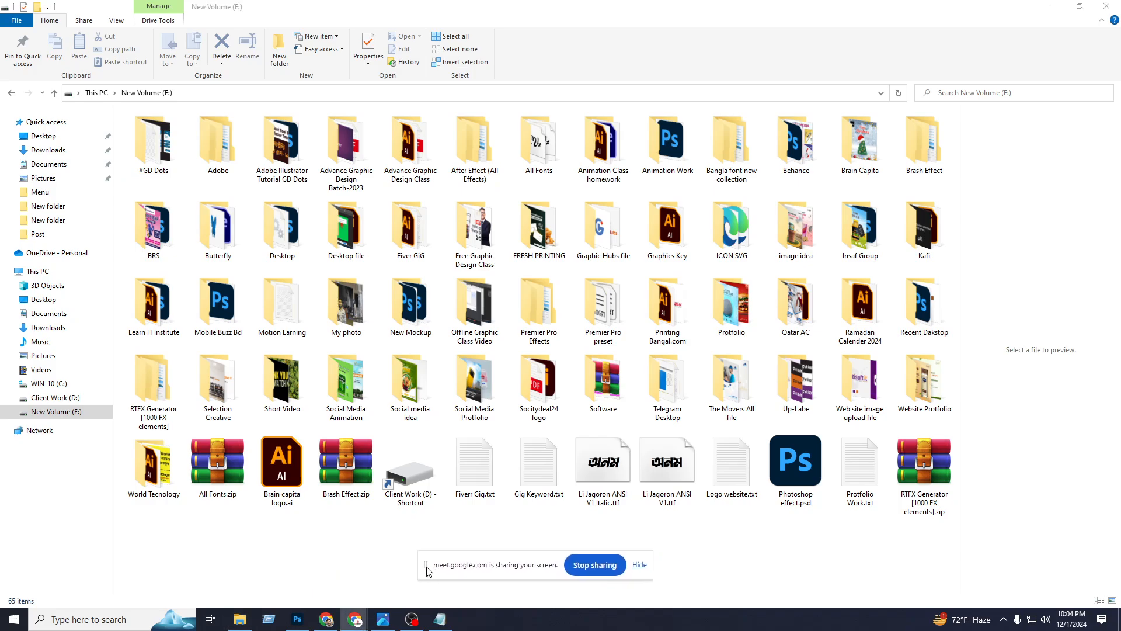
left_click(729, 578)
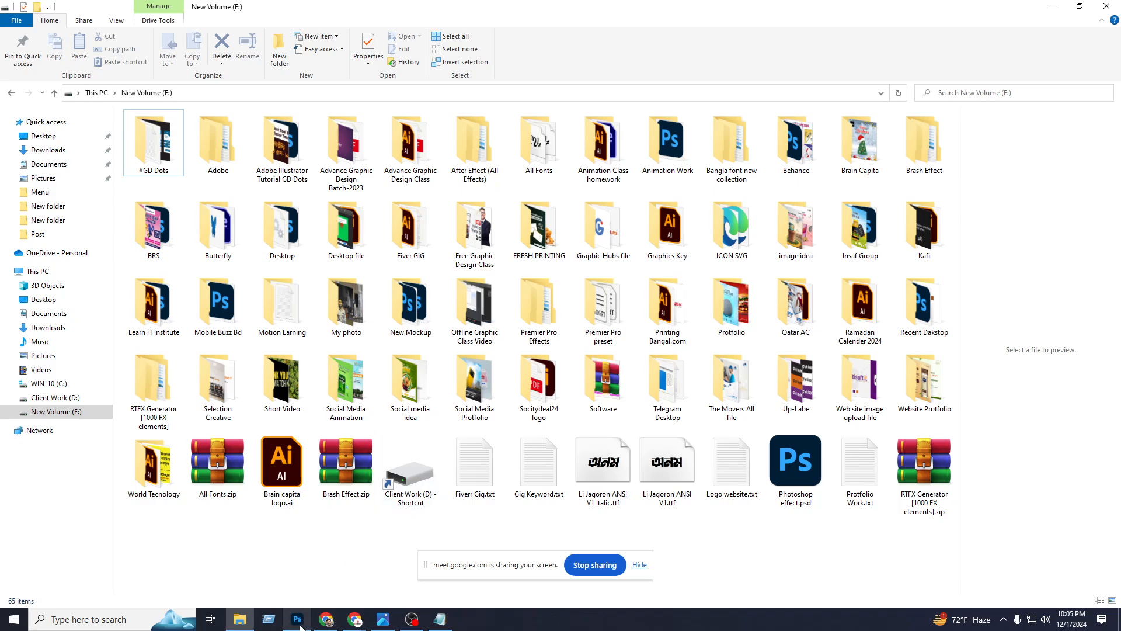
mouse_move(299, 625)
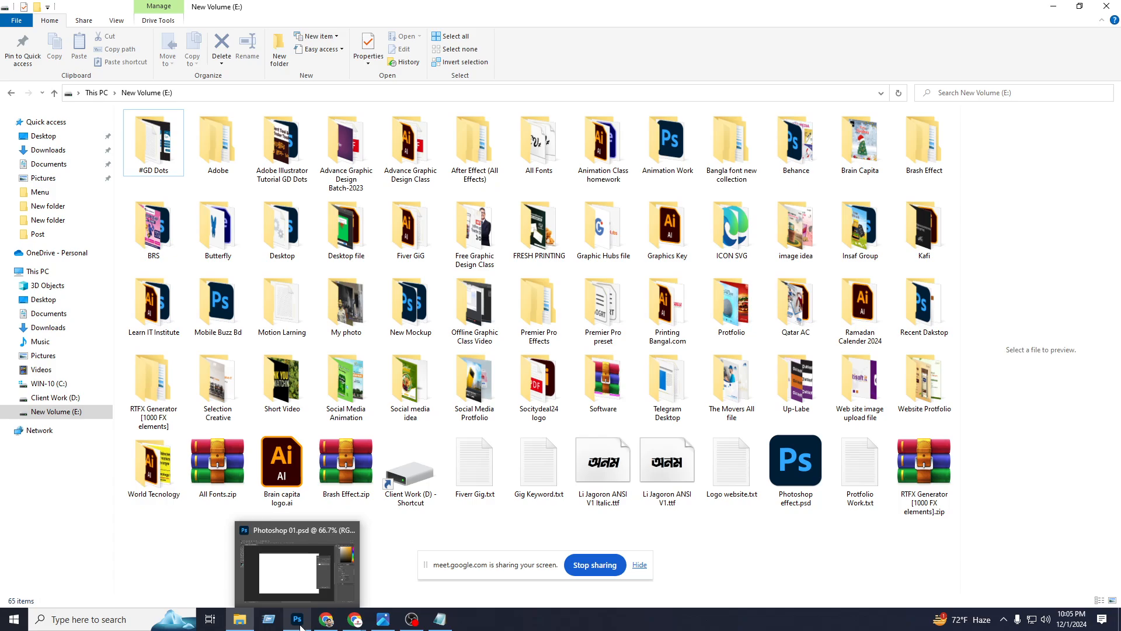
left_click(326, 619)
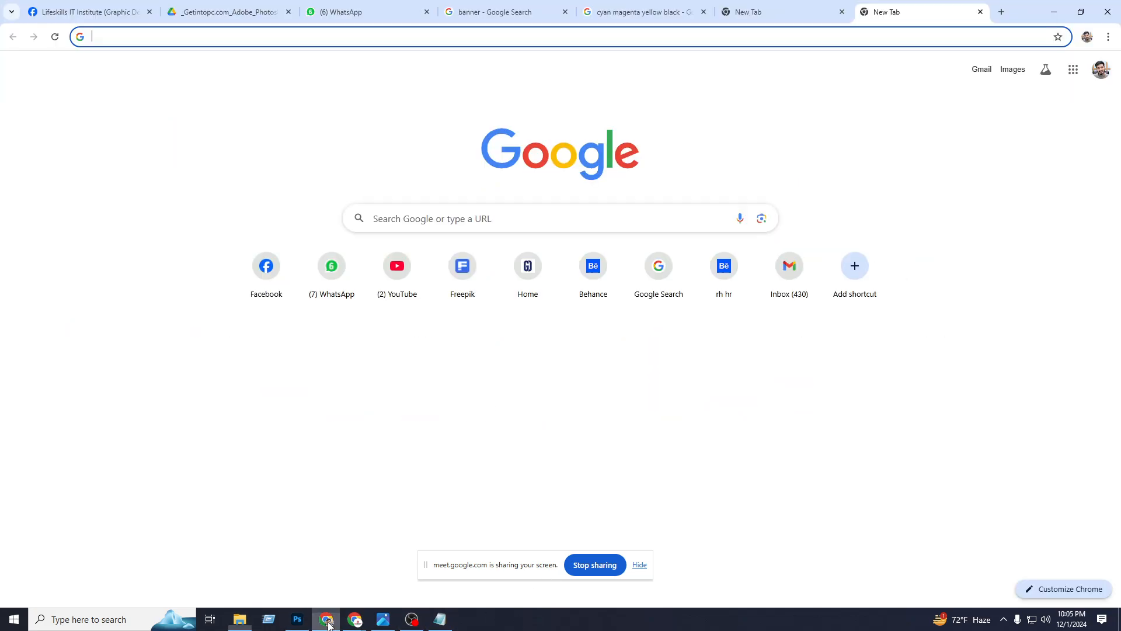
left_click(296, 619)
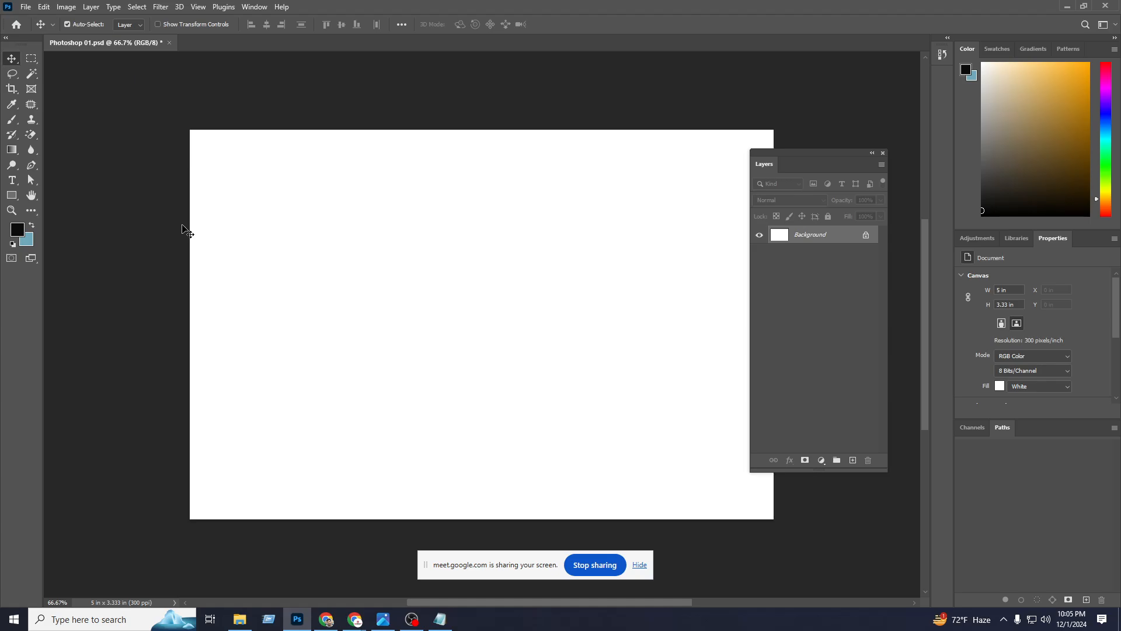
left_click(240, 620)
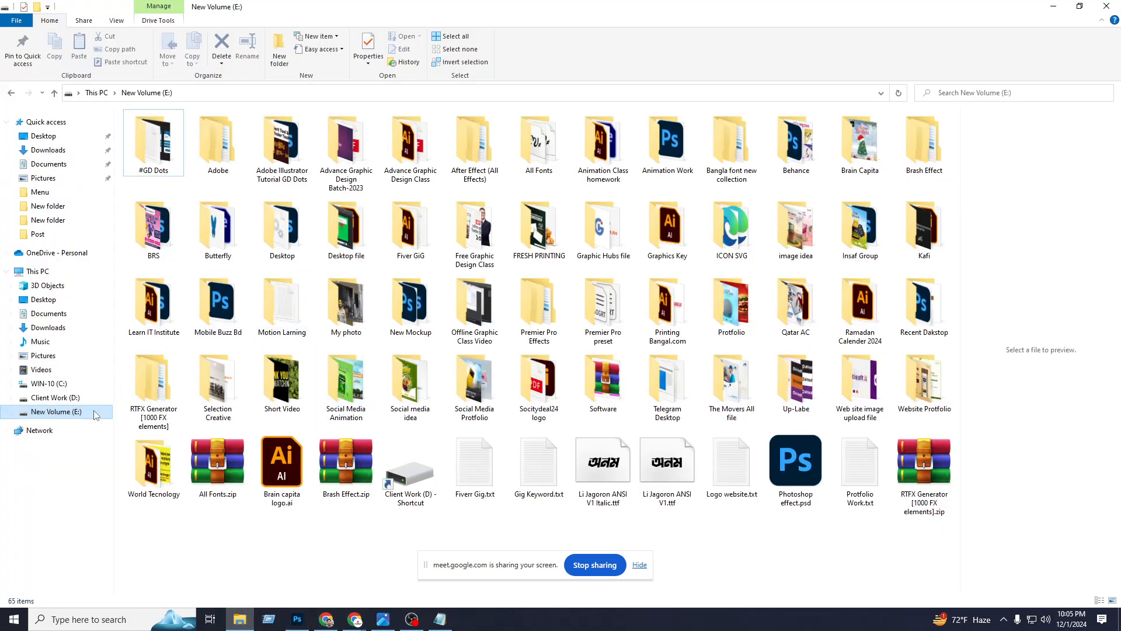
Open Graphic Class Module.pdf from the Lifeskills IT Institute folder on the Client Work (D:) drive, and maximise its window.
left_click(65, 398)
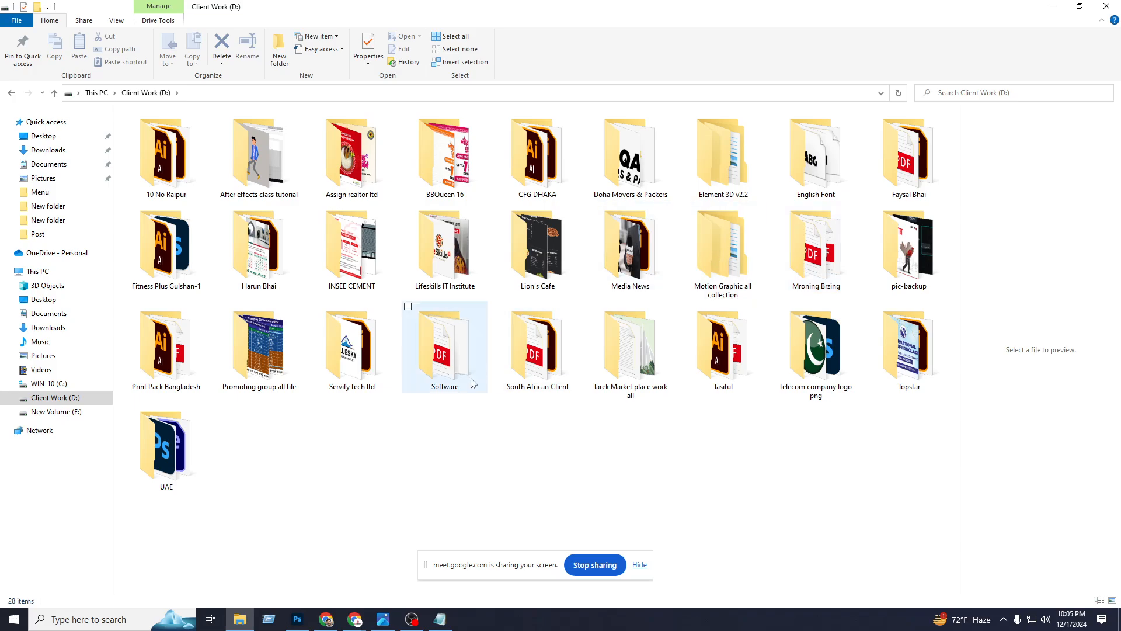
double_click(456, 268)
left_click(211, 353)
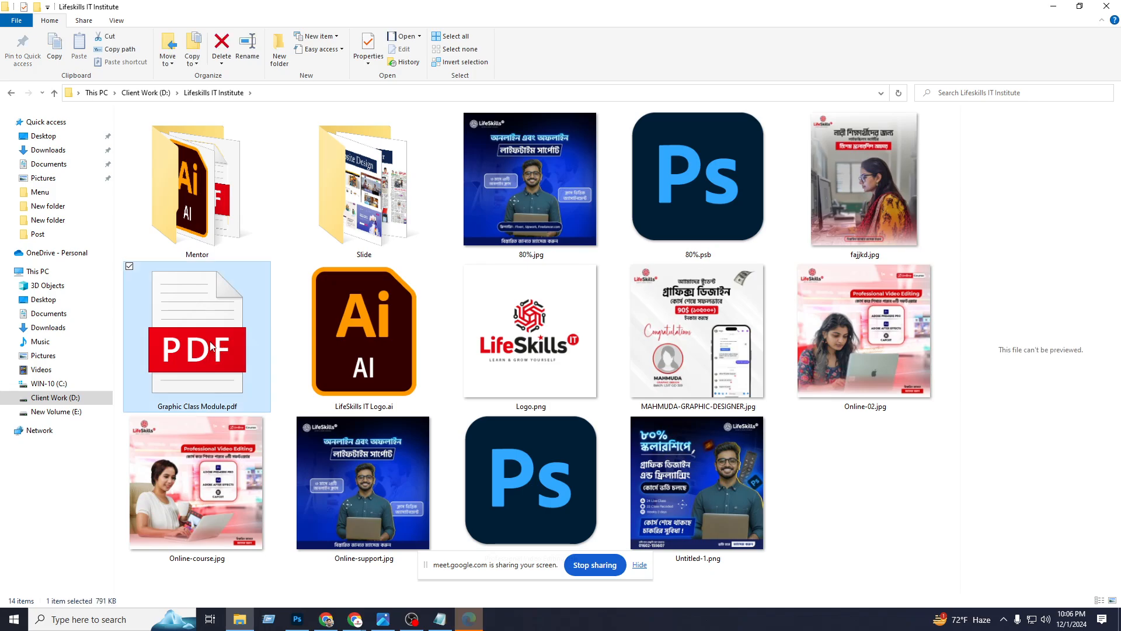
double_click(211, 346)
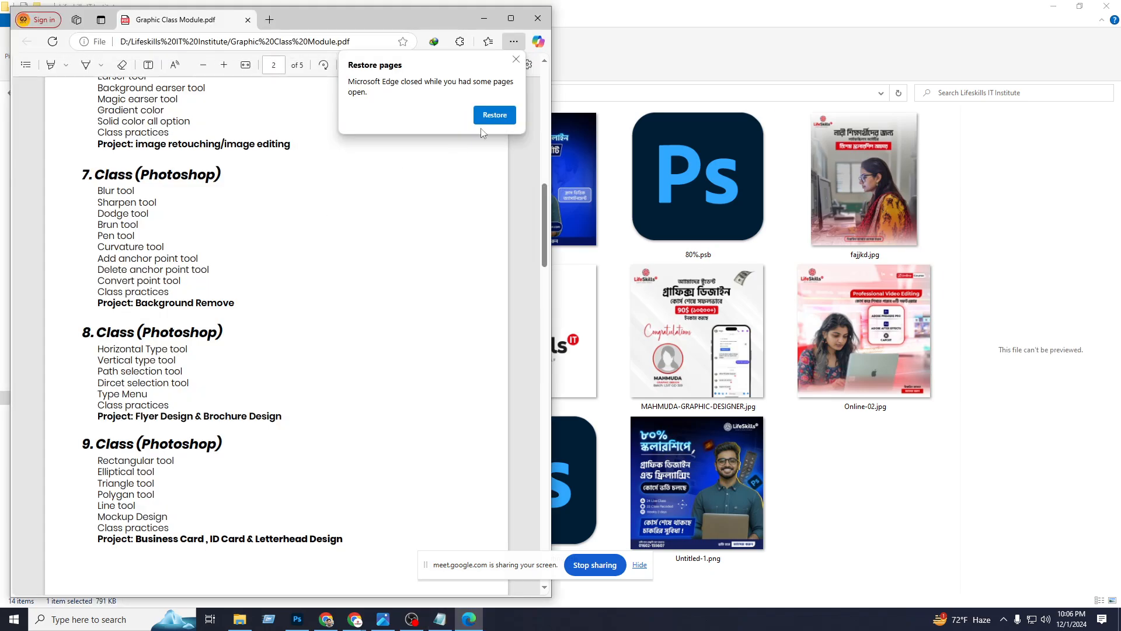
left_click(511, 18)
Examine the topic list of 2. Class (Photoshop) on the PDF's first page, highlighting its lines and clearing the highlight.
scroll(442, 299, "up", 10)
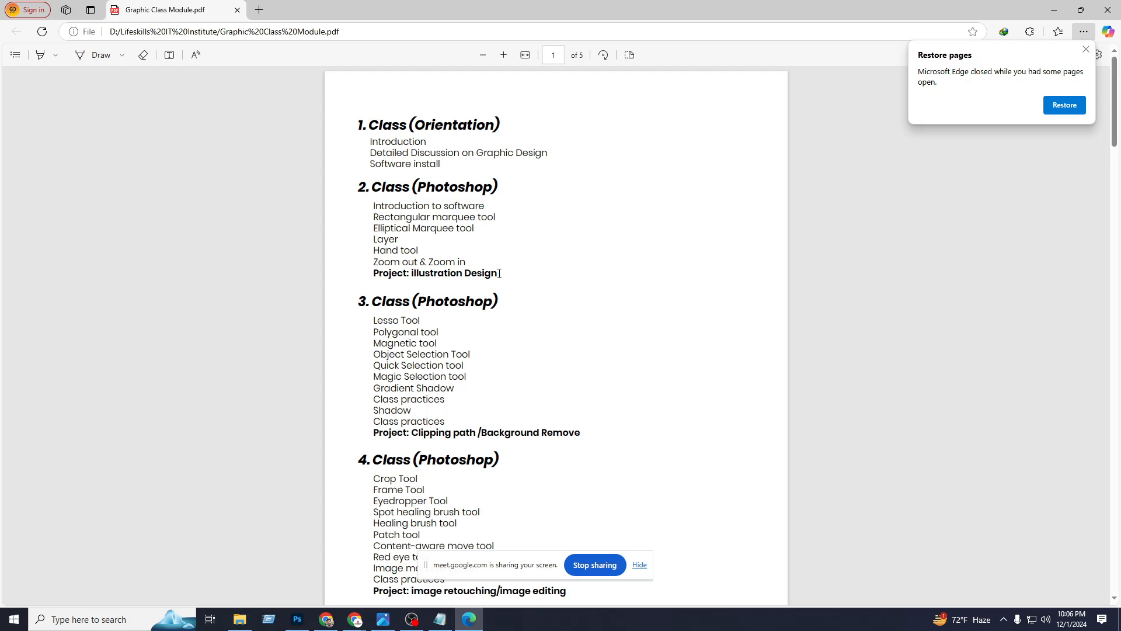
left_click_drag(499, 273, 382, 206)
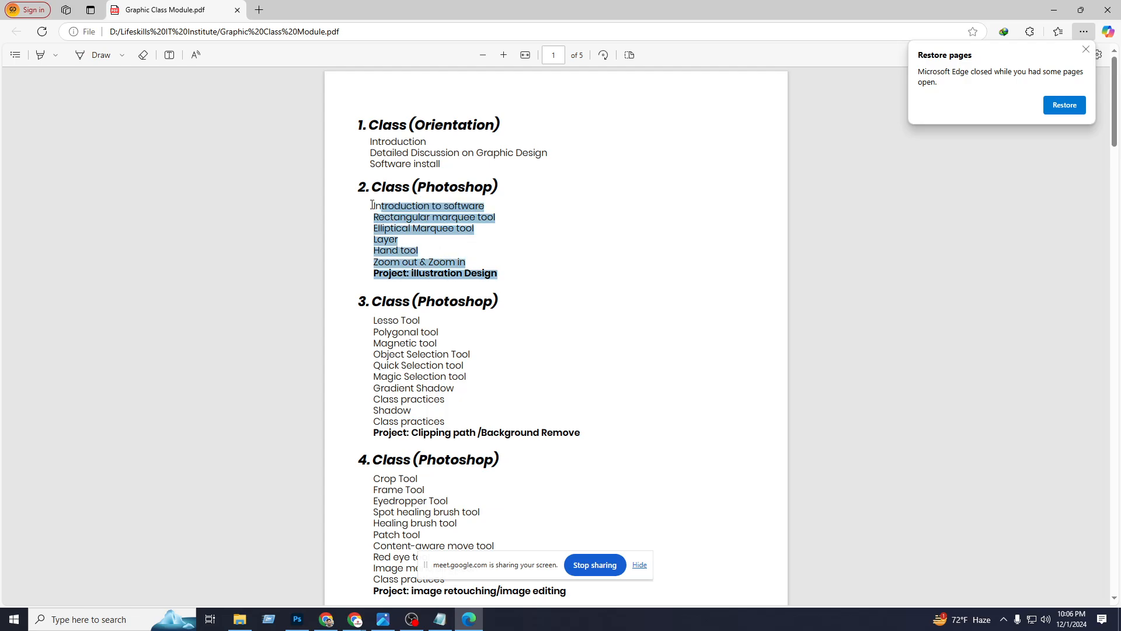
left_click(474, 295)
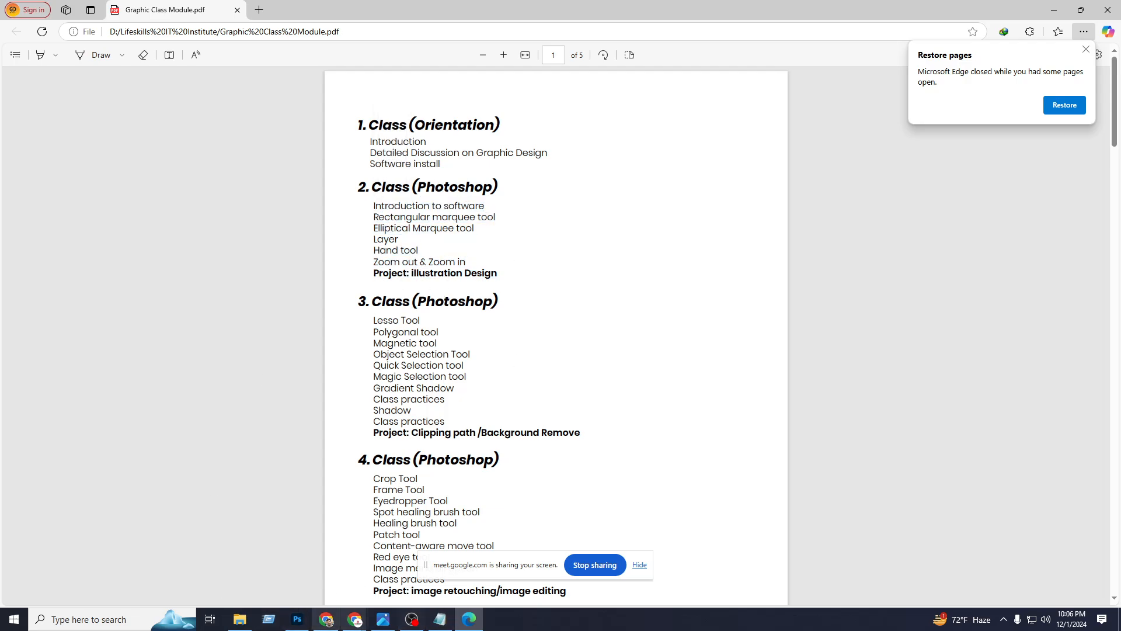
left_click(298, 619)
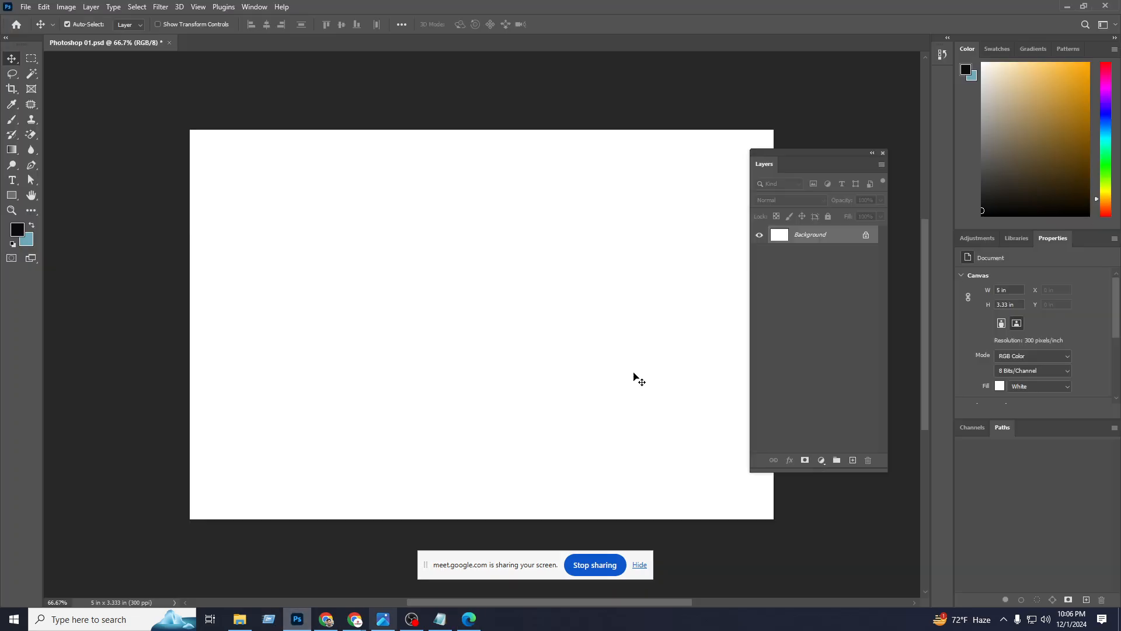
left_click(28, 7)
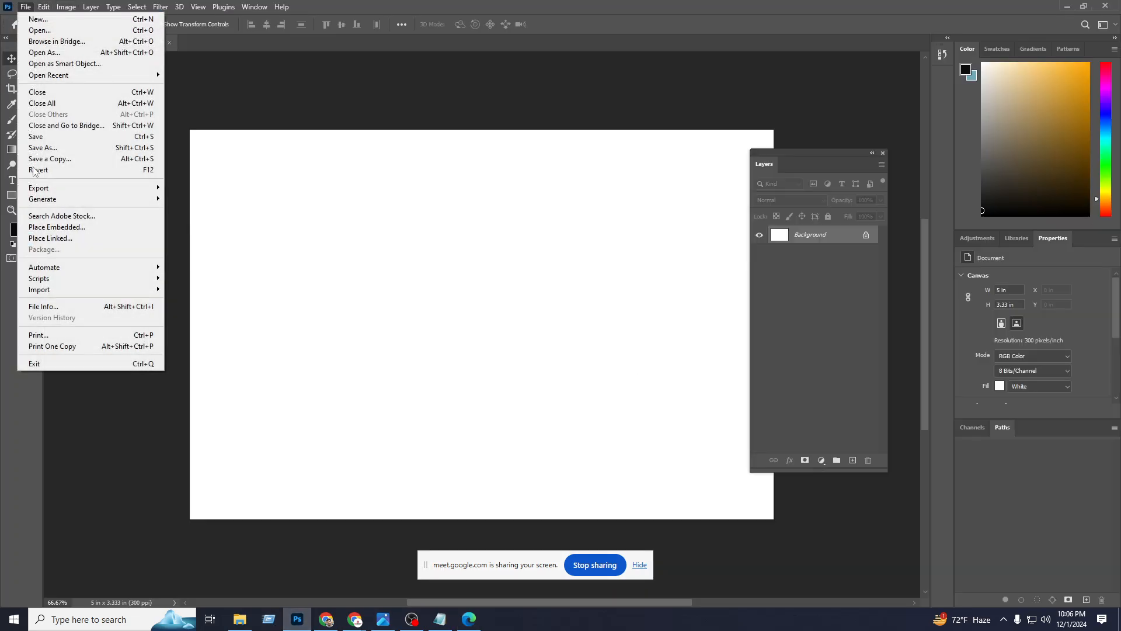
left_click(385, 326)
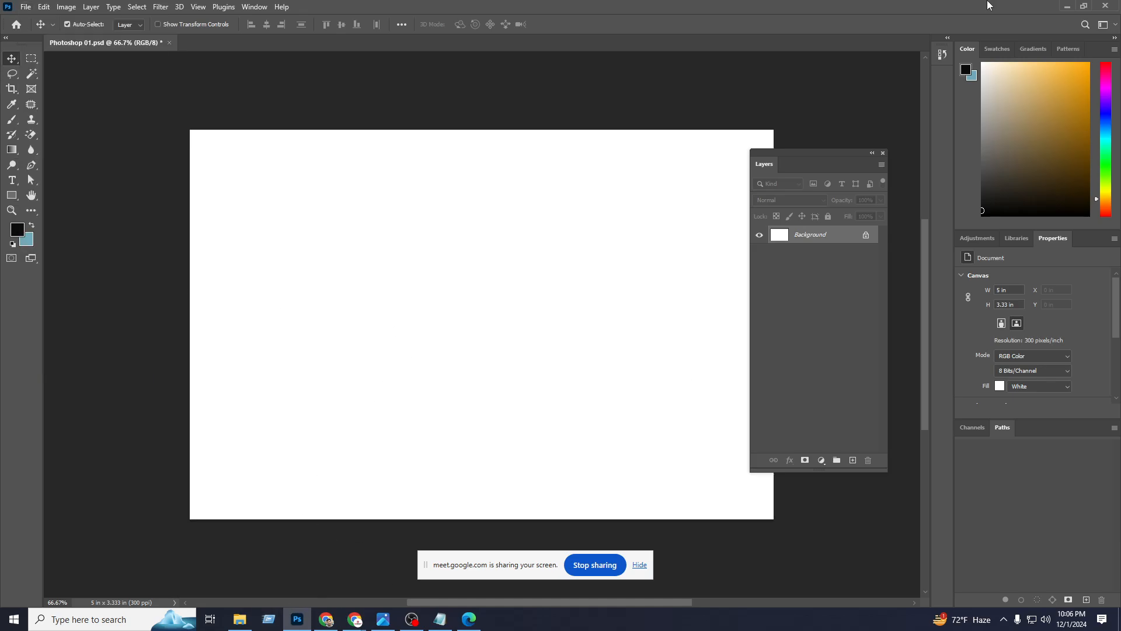
Place 80%.jpg from the Lifeskills IT Institute folder into Photoshop 01.psd at 12% scale, and undo the placement.
left_click(1067, 6)
left_click(1059, 5)
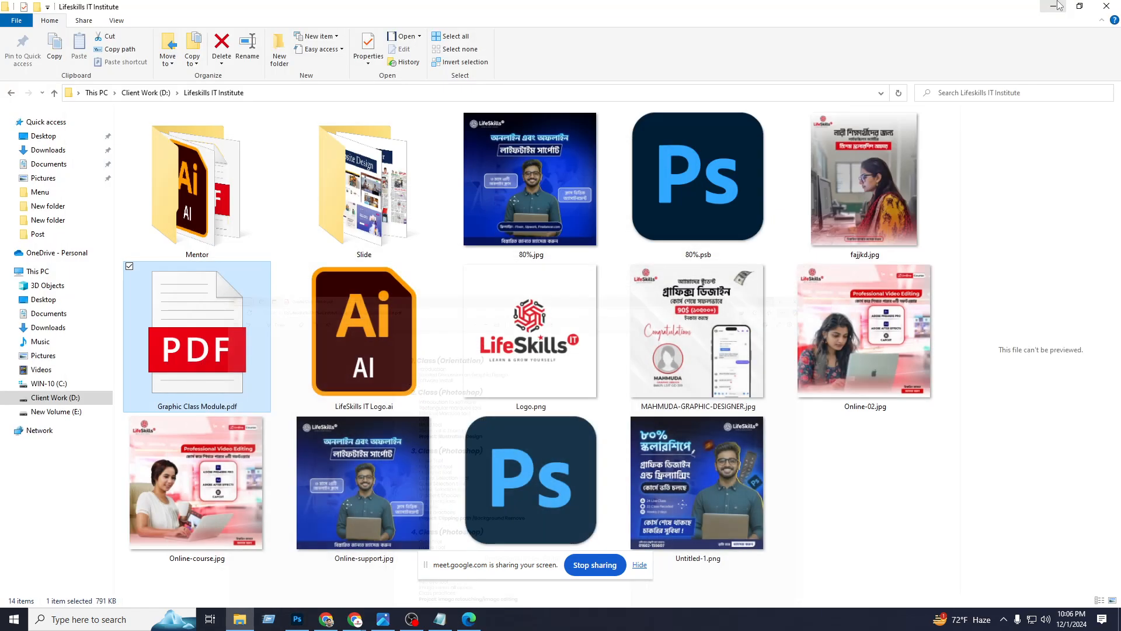
left_click_drag(529, 181, 499, 292)
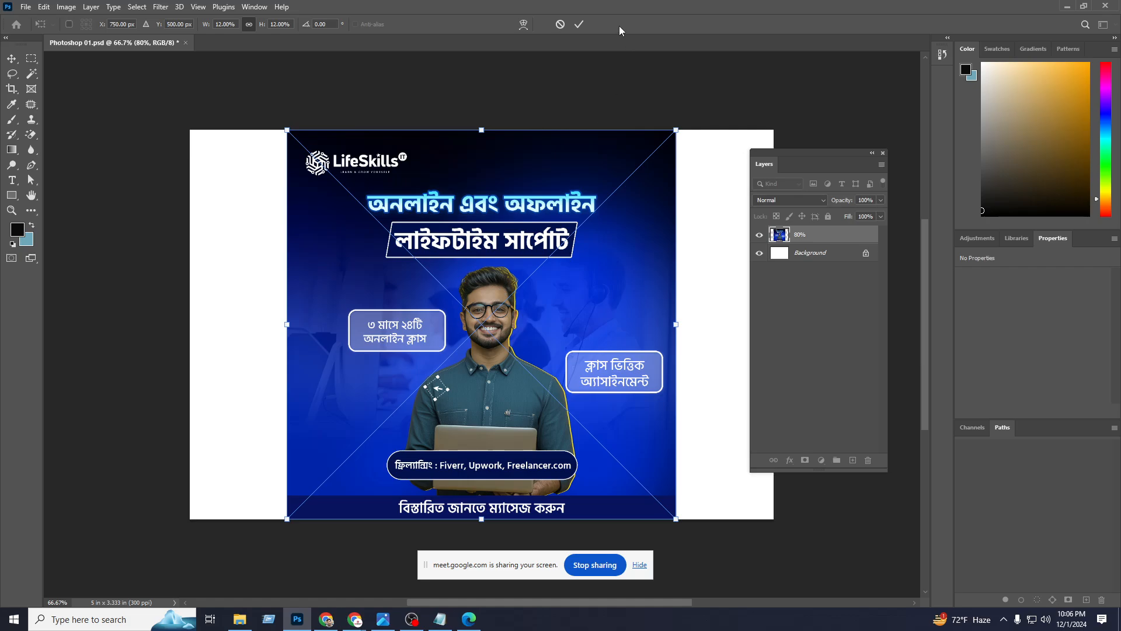
left_click(584, 25)
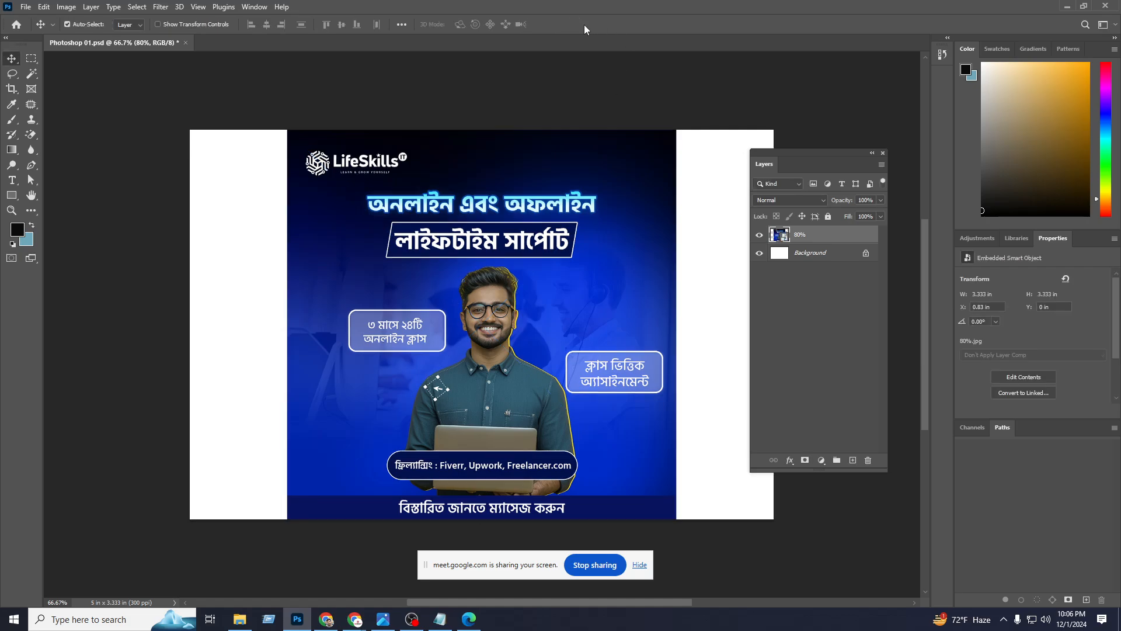
key("ctrl+z")
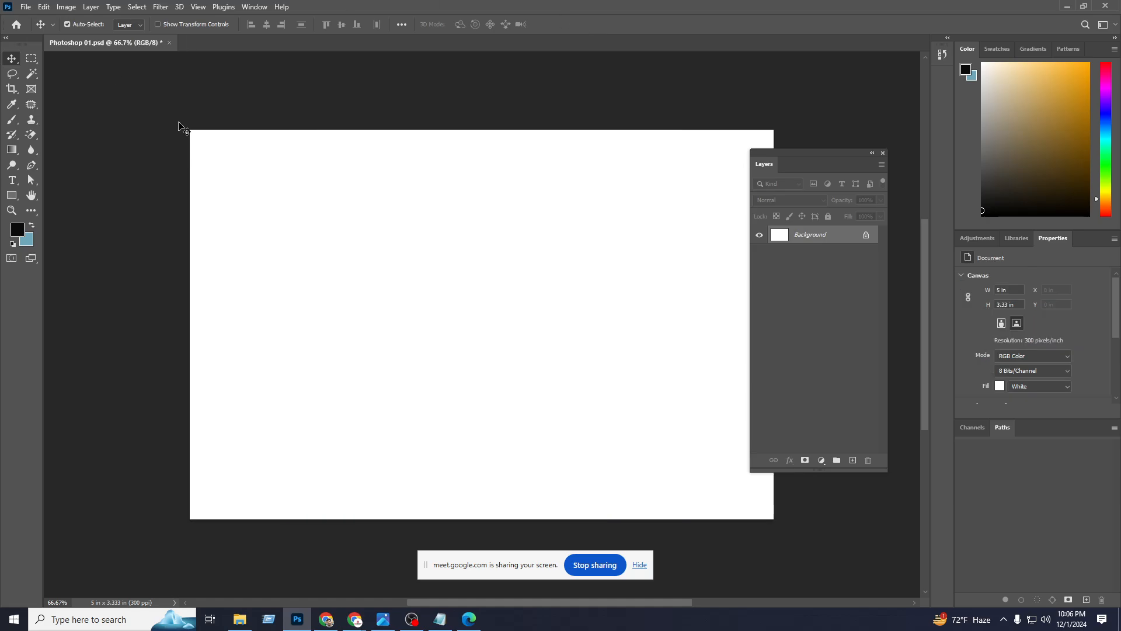
Place fadf.PNG from the desktop into Photoshop 01.psd as an embedded image, centred at 51.28% scale.
left_click(26, 8)
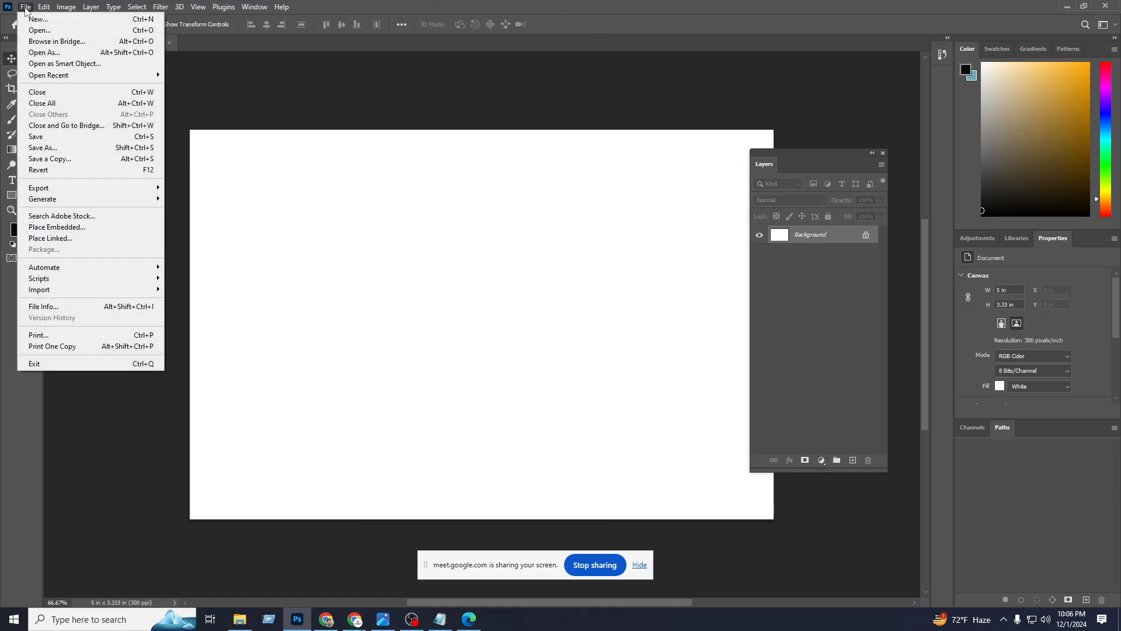
left_click(575, 320)
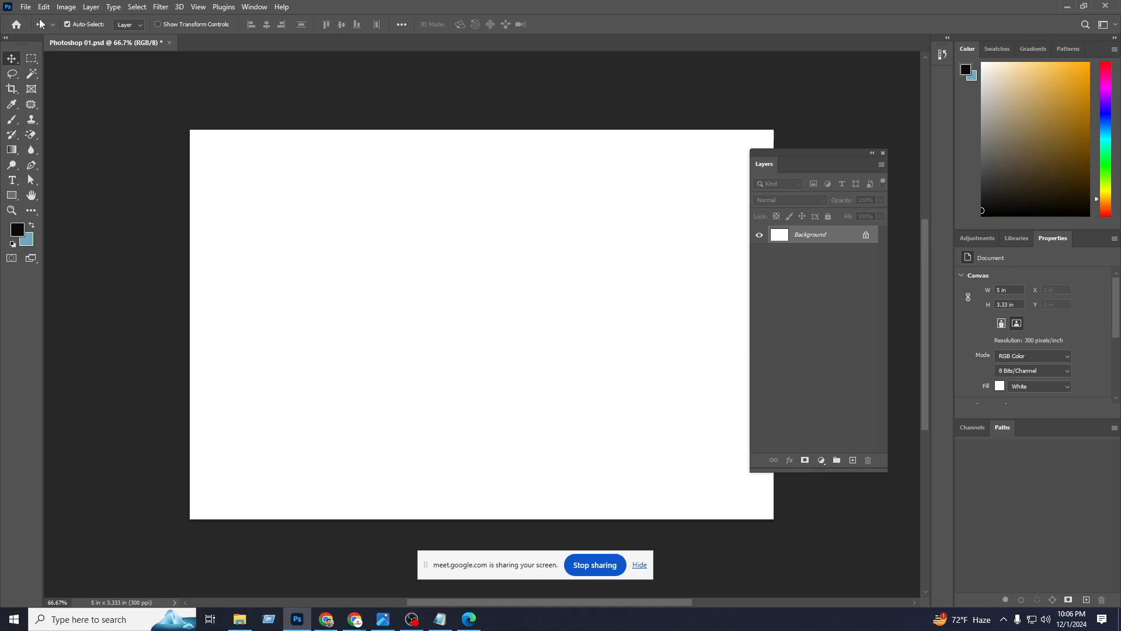
left_click(26, 8)
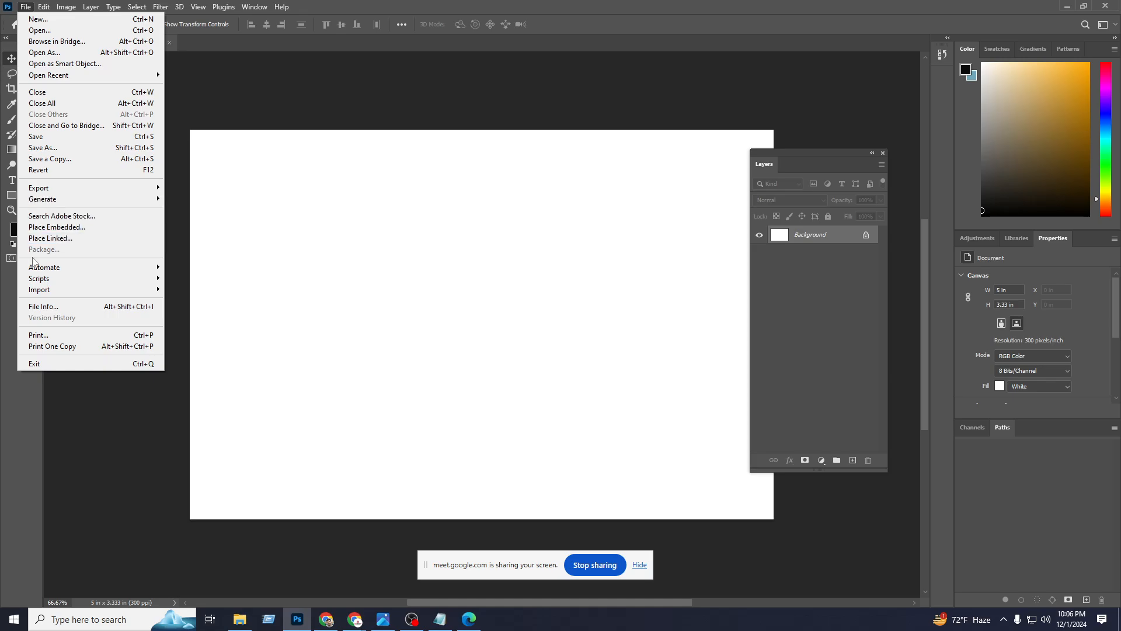
left_click(50, 229)
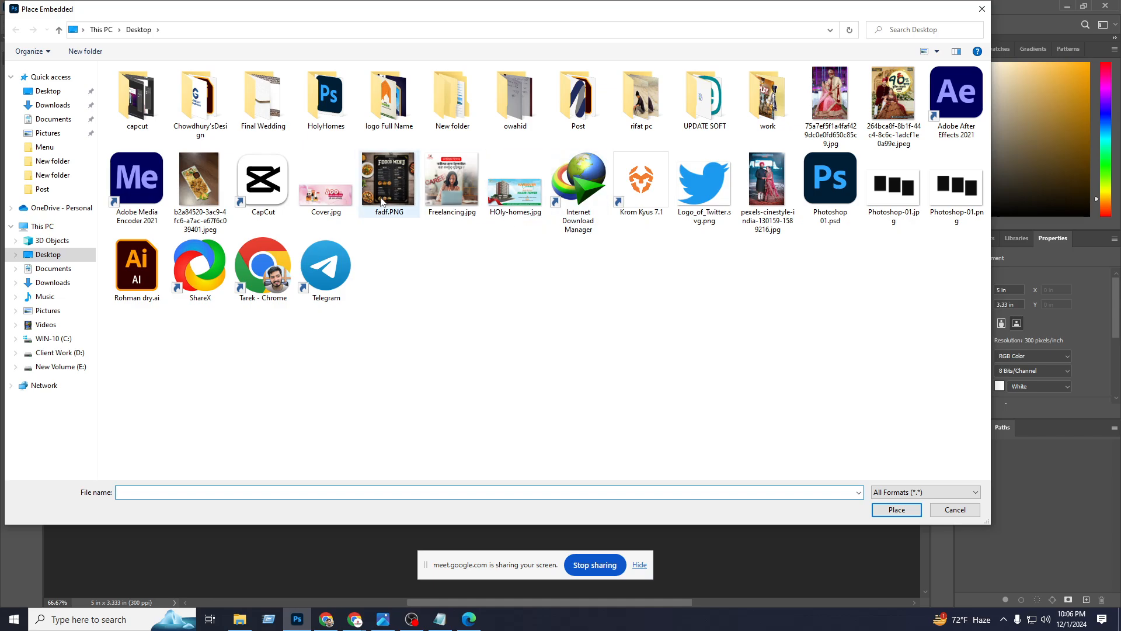
left_click(385, 181)
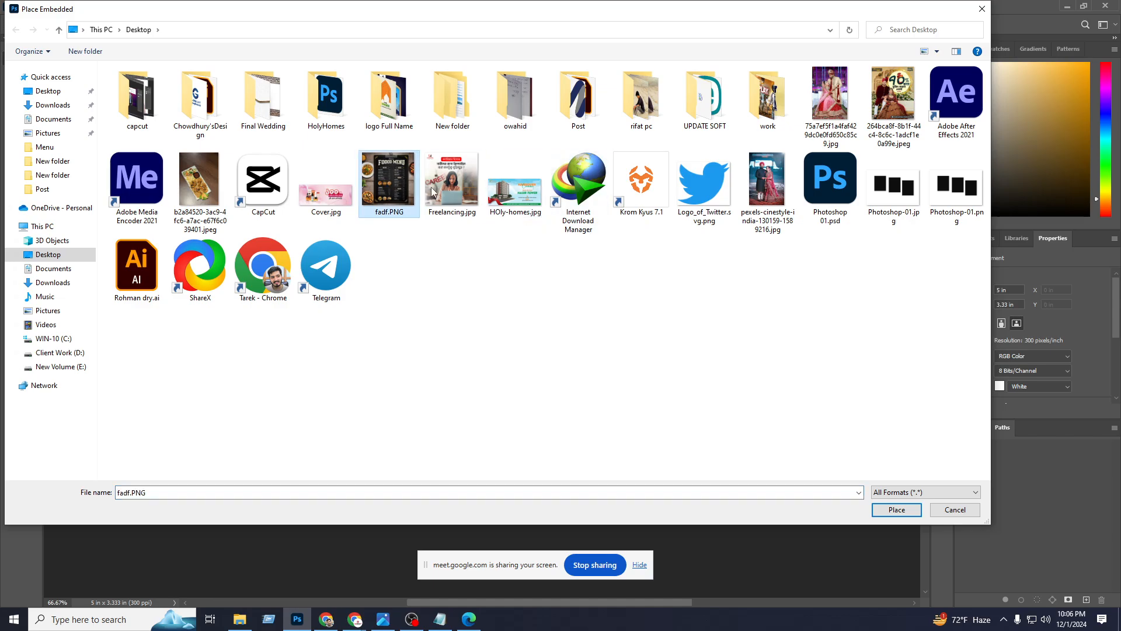
left_click(898, 511)
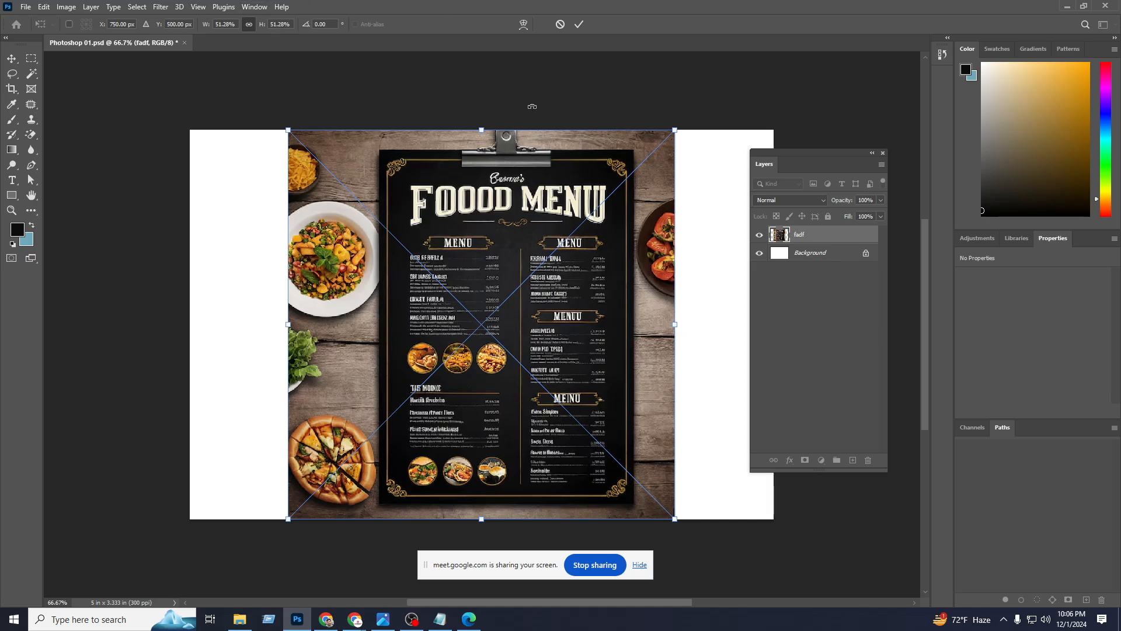
left_click(579, 25)
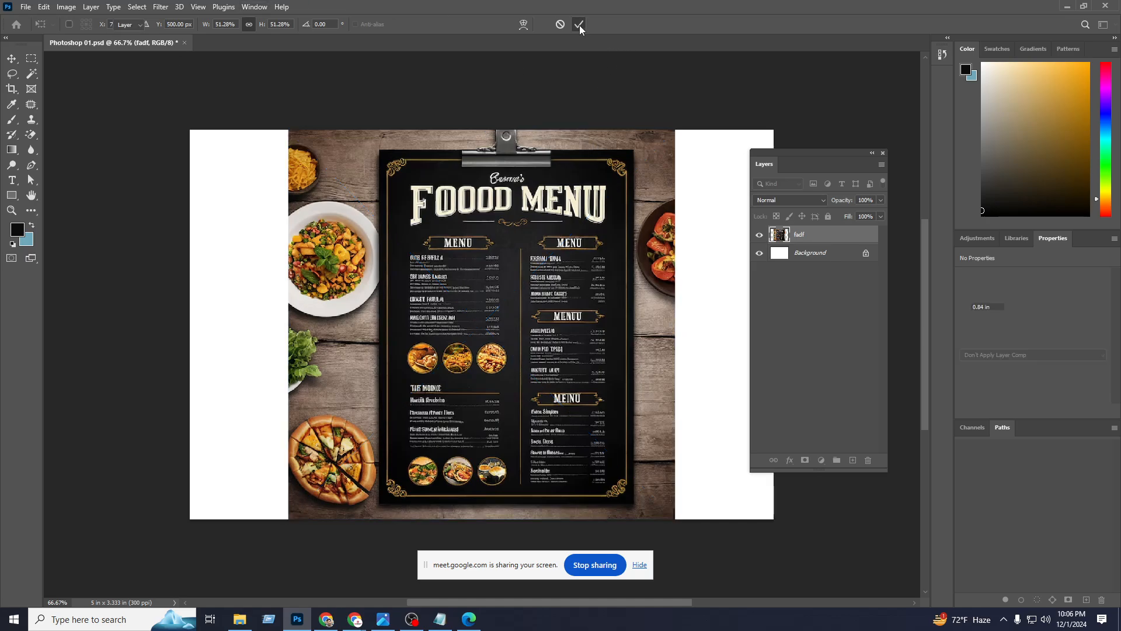
Open fadf.PNG from the desktop as a separate document.
left_click(26, 10)
left_click(36, 31)
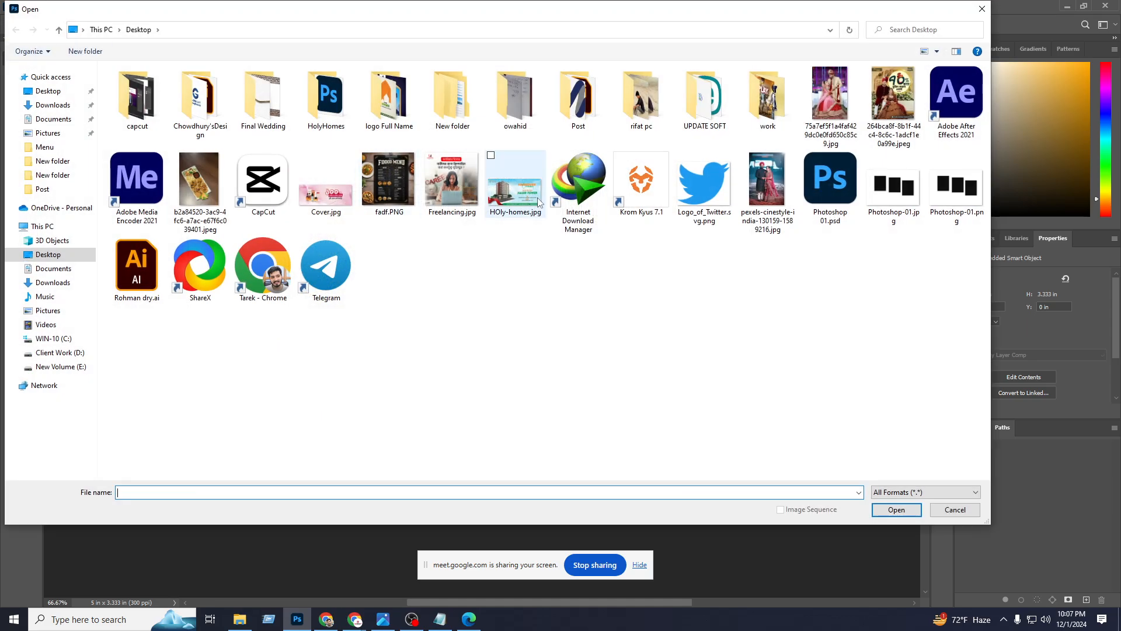
left_click(393, 169)
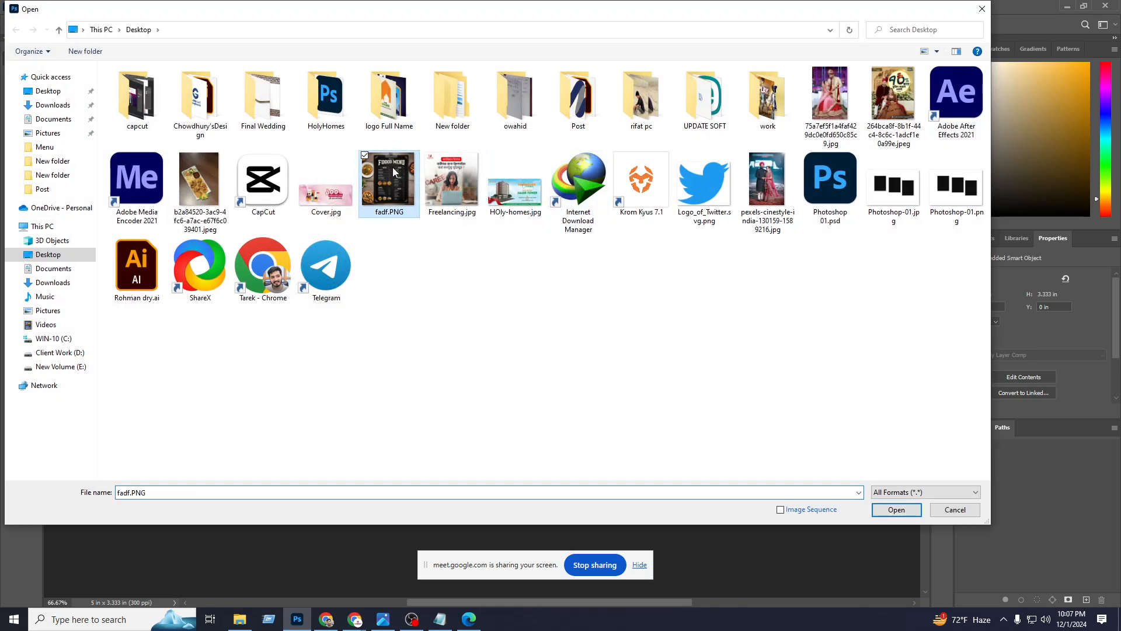
left_click(896, 509)
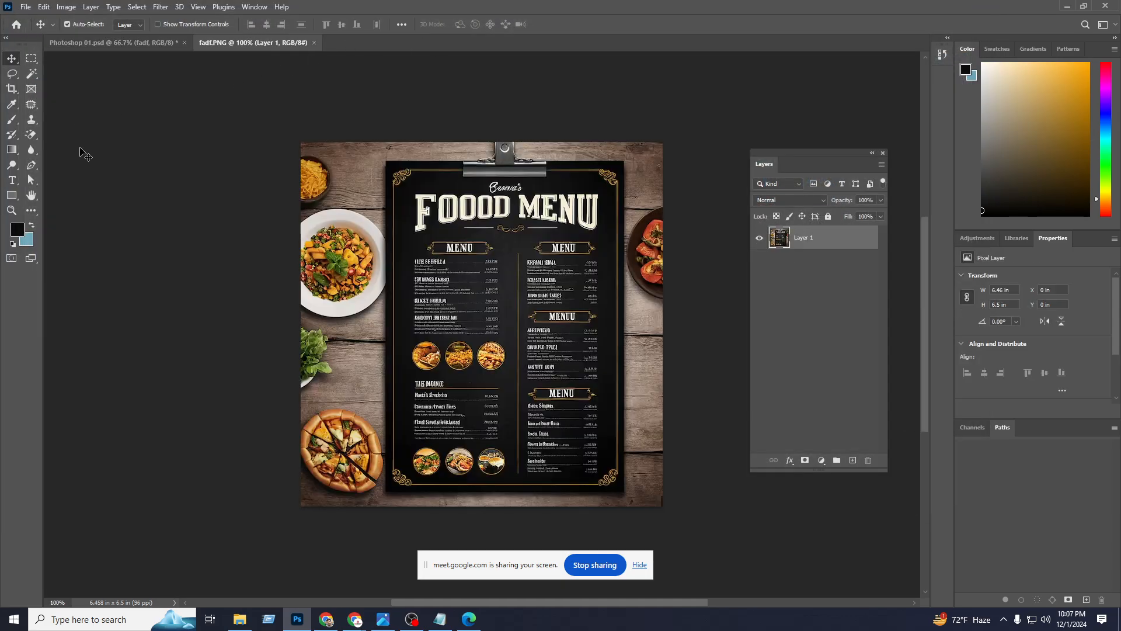
Compare the image placed in Photoshop 01.psd with the separately opened fadf.PNG, and close fadf.PNG.
left_click(124, 42)
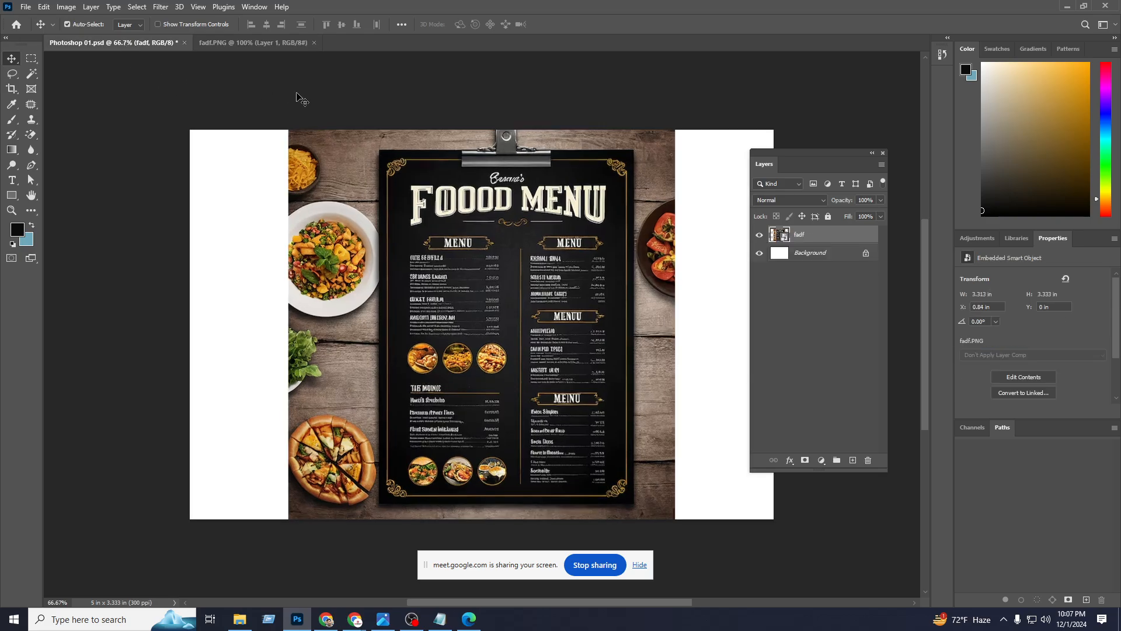
left_click(234, 43)
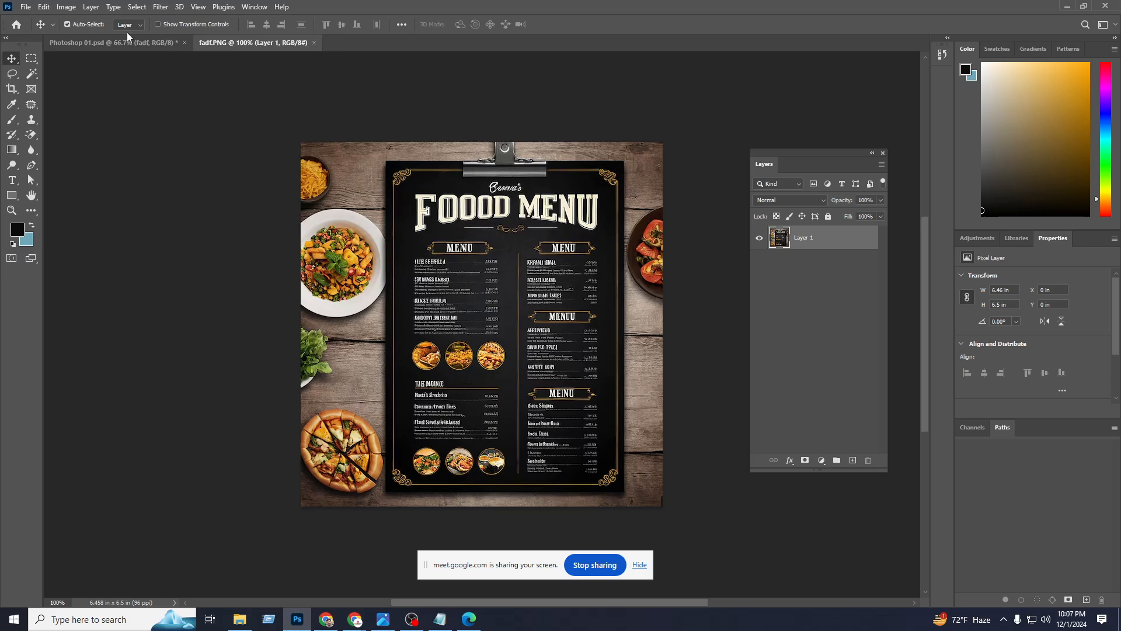
left_click(107, 41)
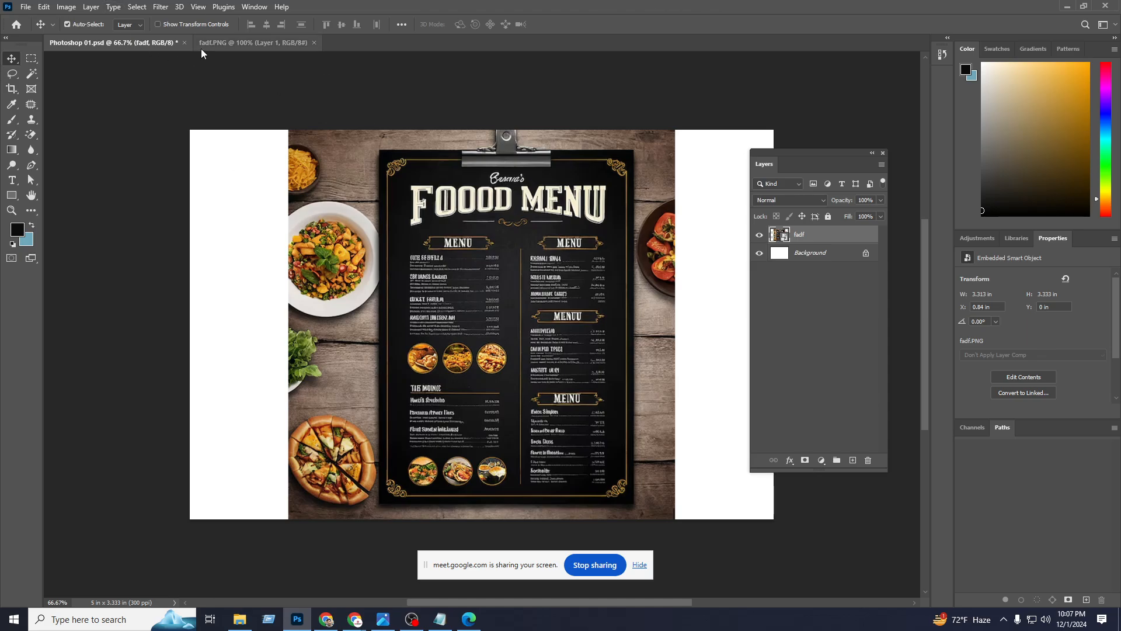
left_click(290, 42)
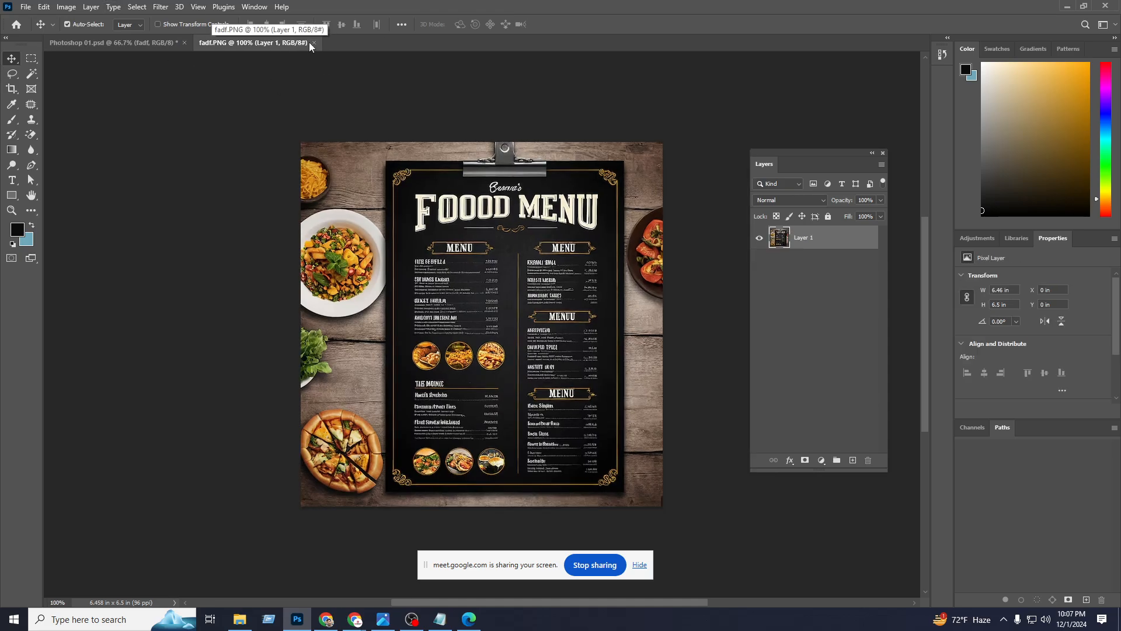
left_click(313, 42)
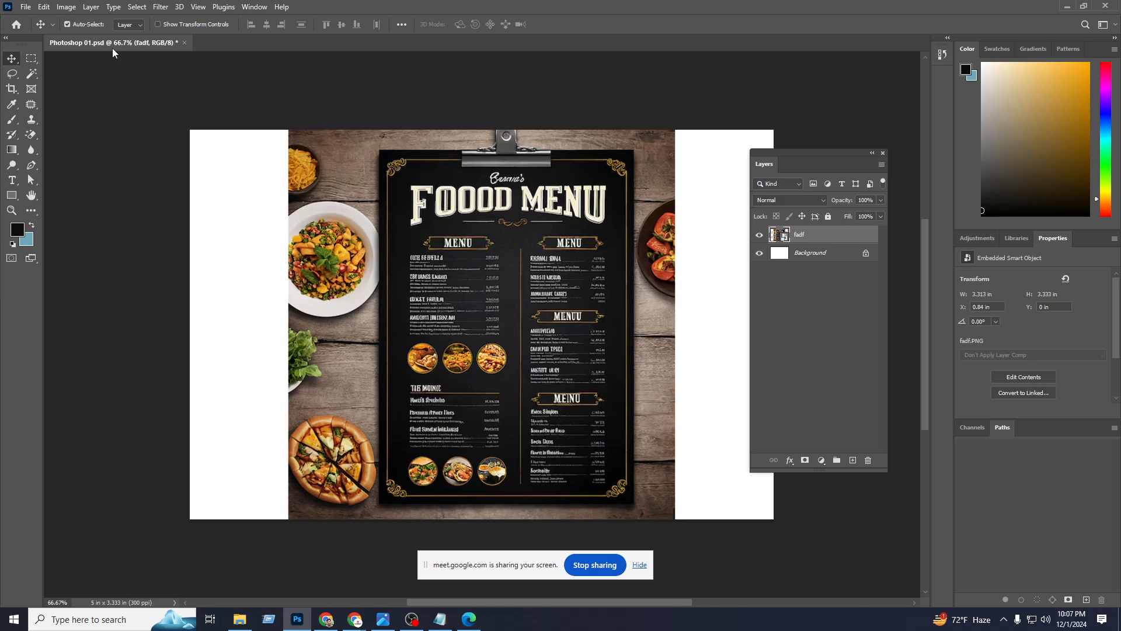
Delete the placed fadf layer from Photoshop 01.psd, and undo the deletion.
key("Delete")
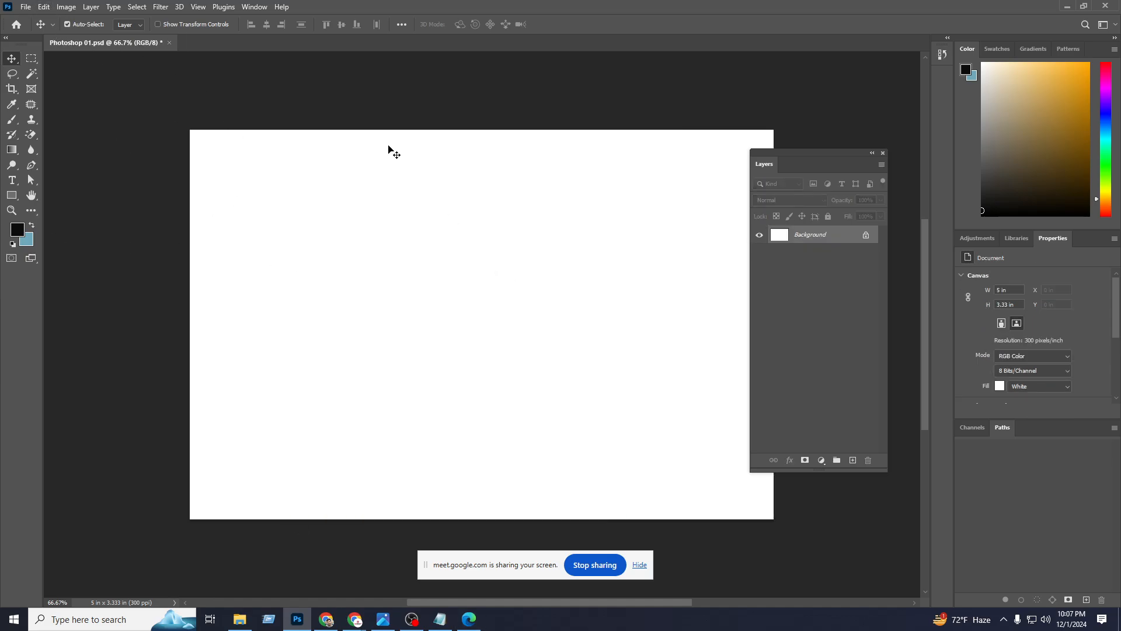
left_click(27, 7)
left_click(465, 380)
View the print settings for Photoshop 01.psd, and cancel without printing.
left_click(26, 6)
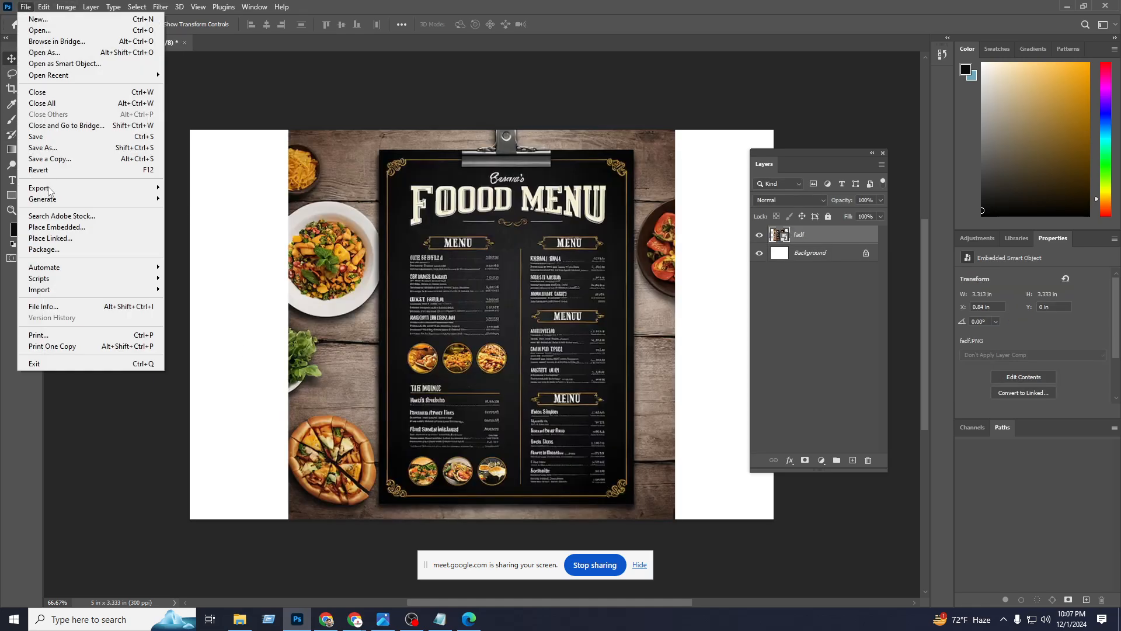
left_click(49, 337)
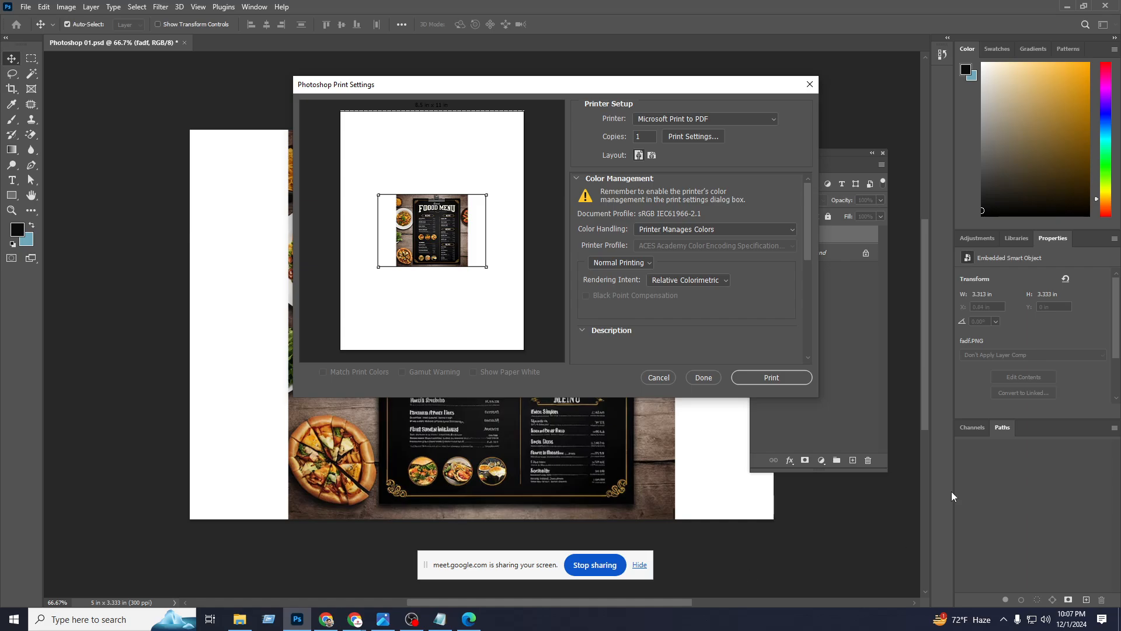
left_click(31, 8)
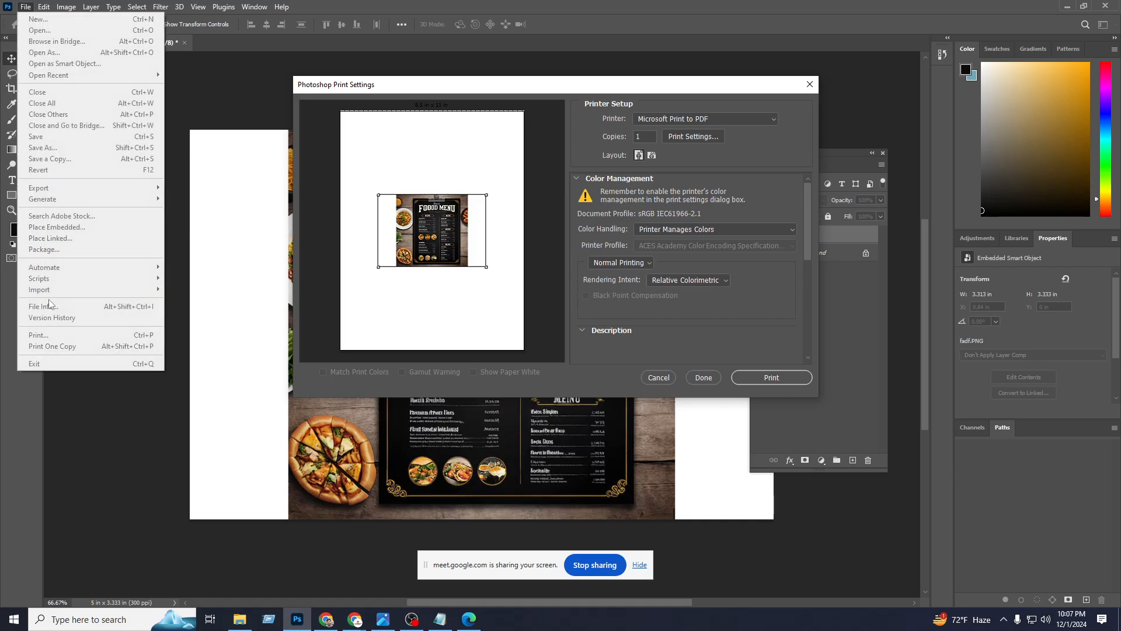
left_click(650, 378)
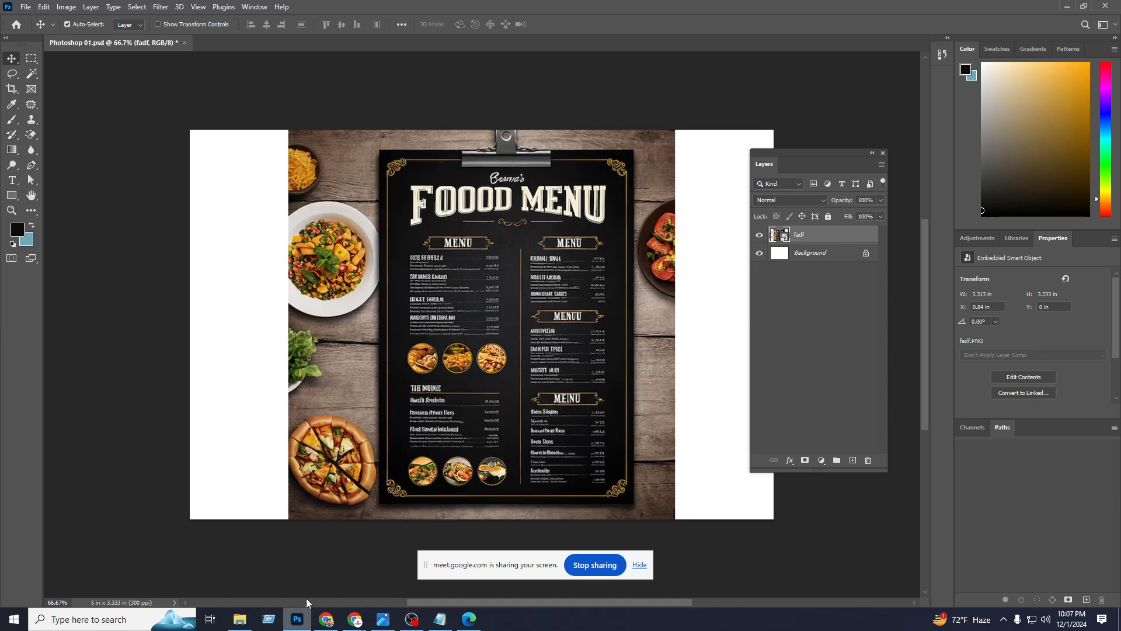
Open Online-02.jpg from the Lifeskills IT Institute folder as a separate document in Photoshop.
left_click(239, 618)
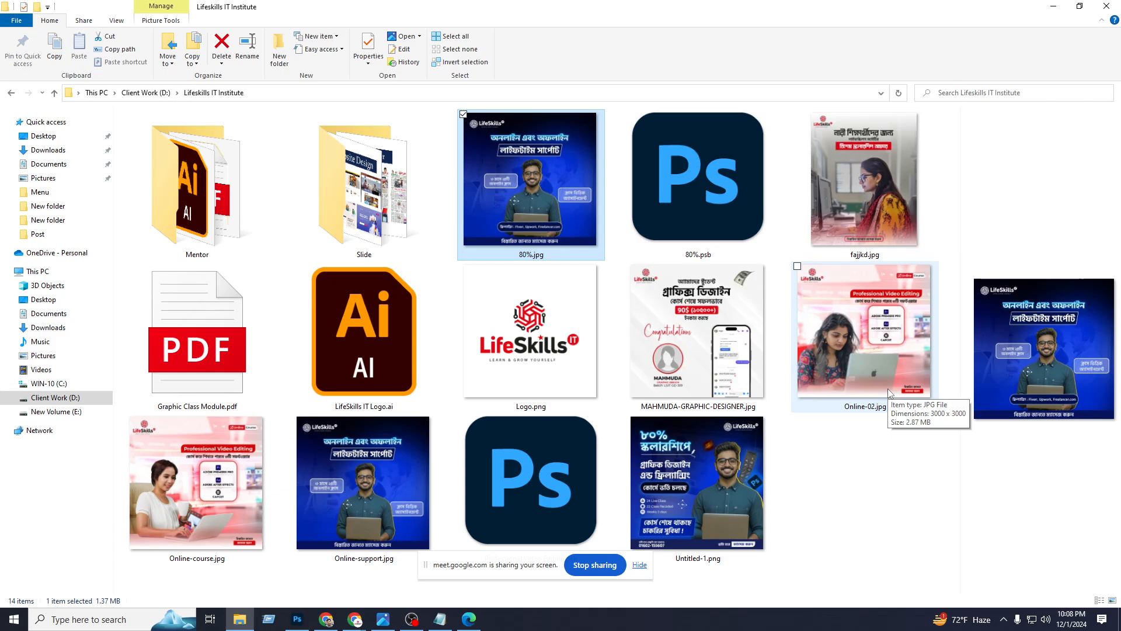
left_click_drag(891, 392, 640, 24)
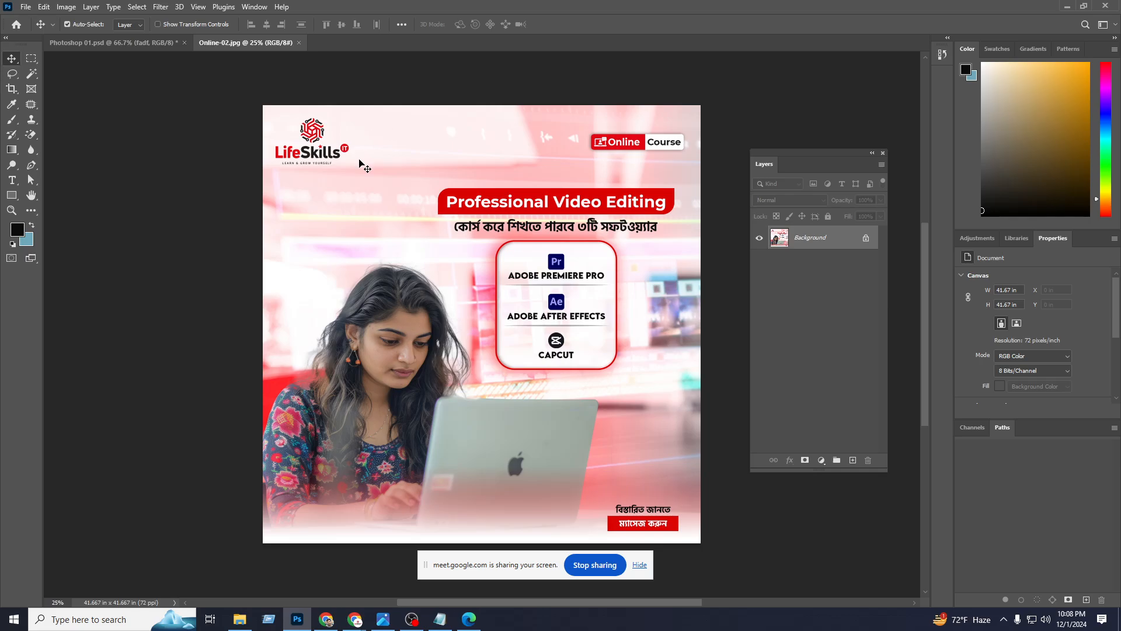
Preview Online-02.jpg in WBMP format with Save for Web, and cancel the export.
left_click(26, 7)
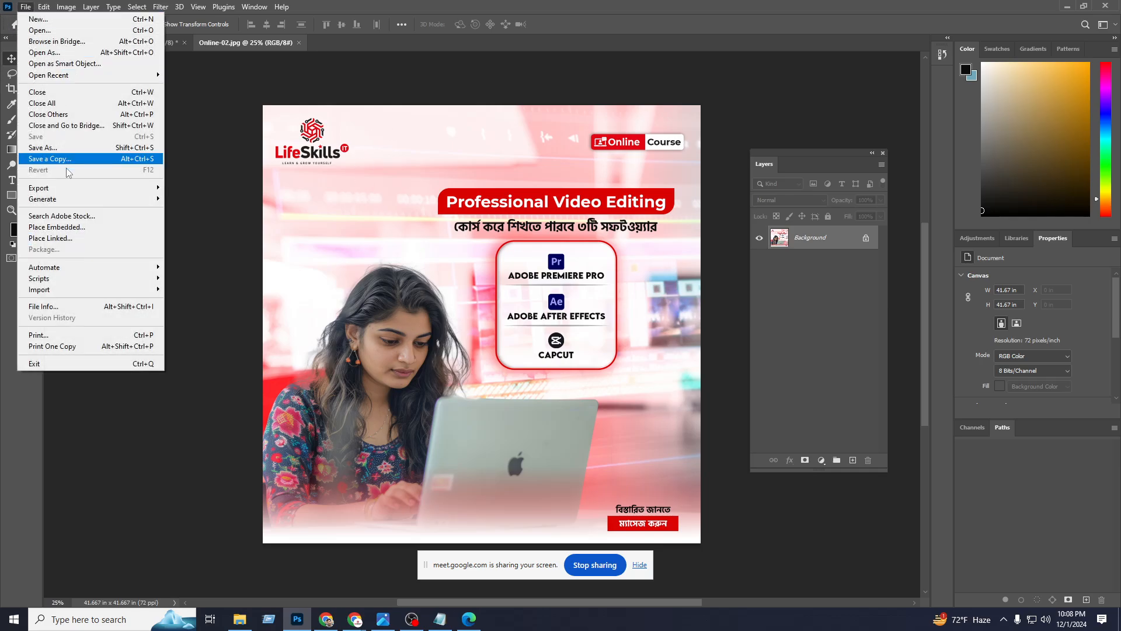
mouse_move(69, 188)
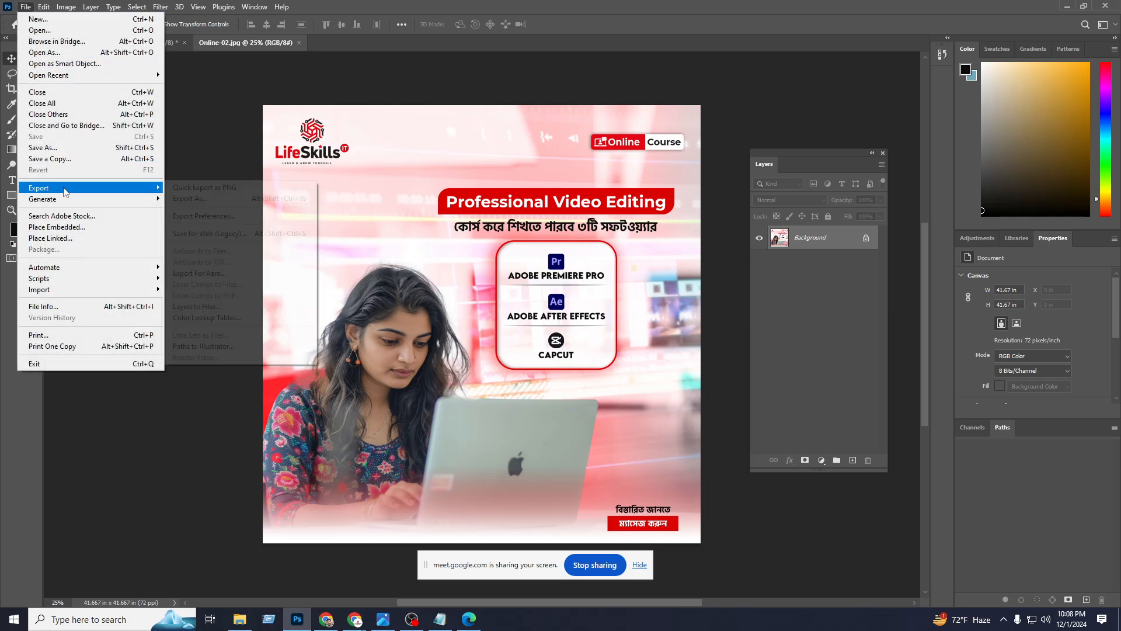
left_click(216, 235)
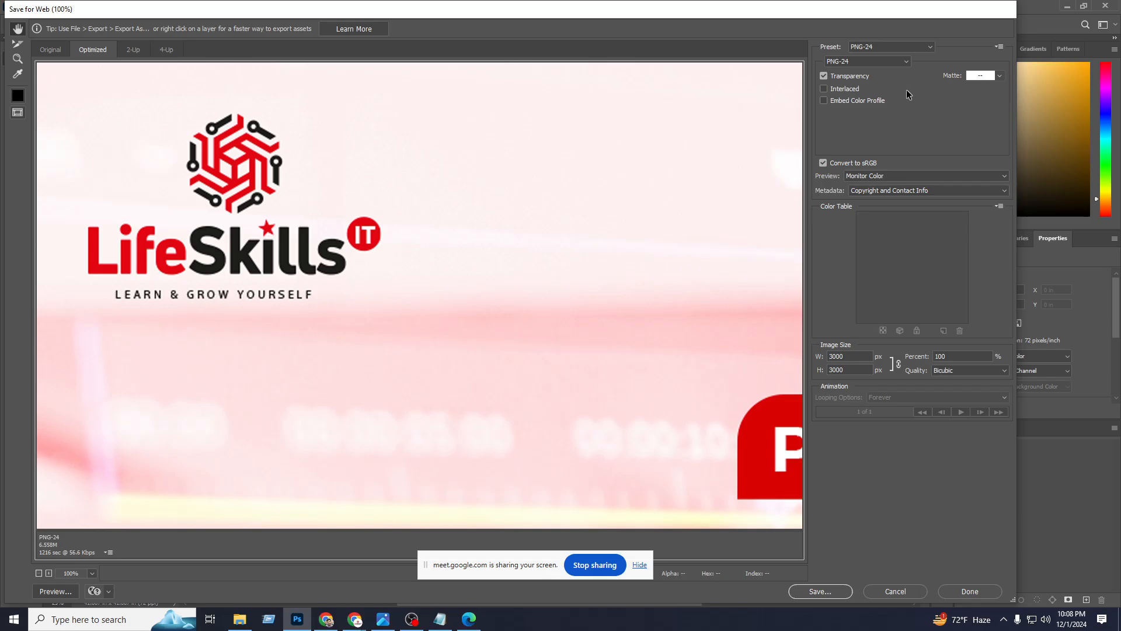
left_click(904, 61)
left_click(851, 108)
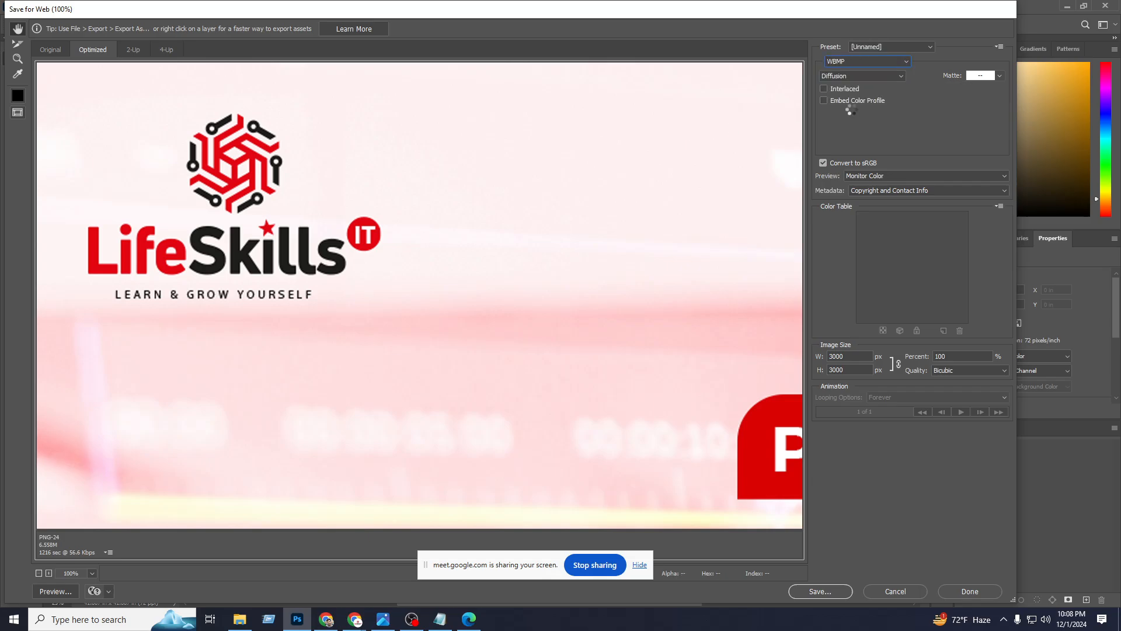
scroll(410, 320, "down", 4)
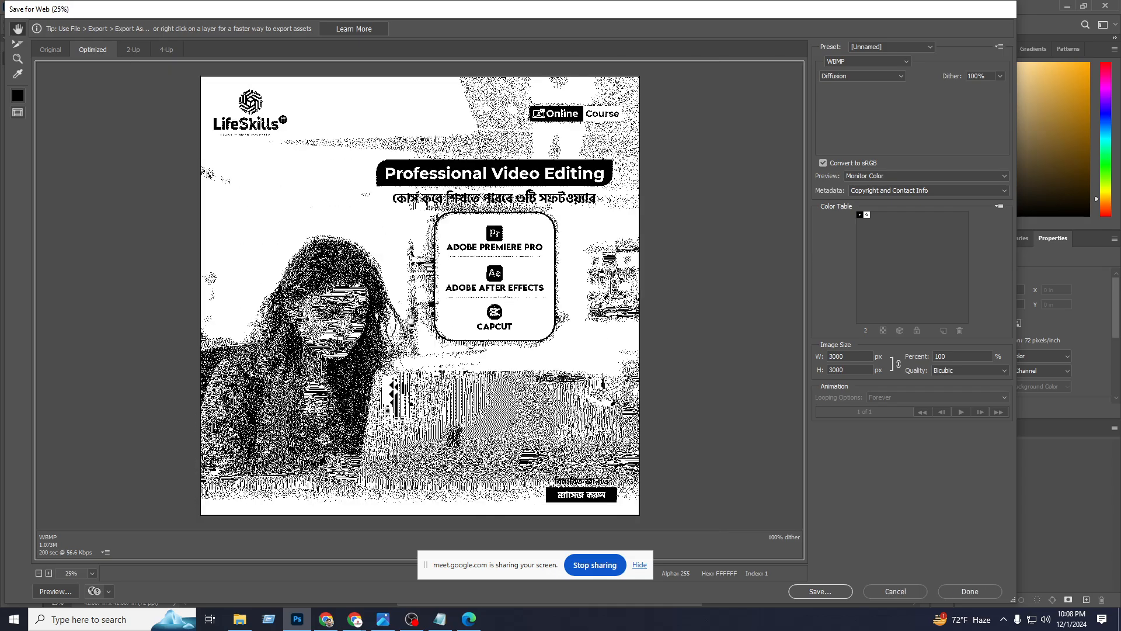
left_click(896, 590)
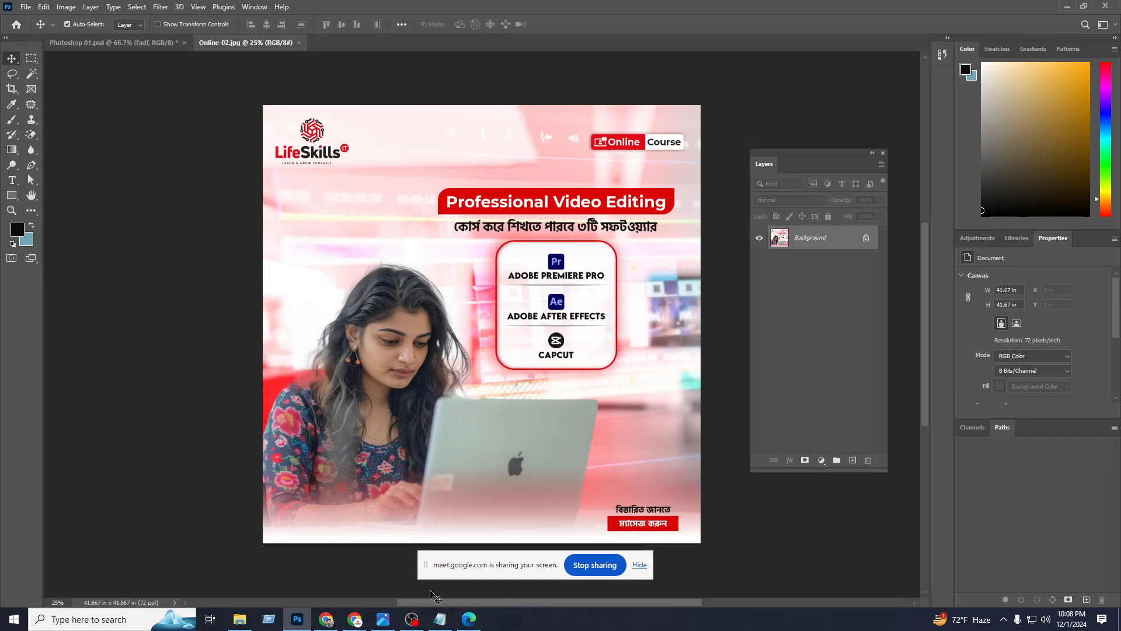
Switch to Chrome, search Google for "jpeg to webp", and open FreeConvert's JPG to WebP converter.
left_click(326, 619)
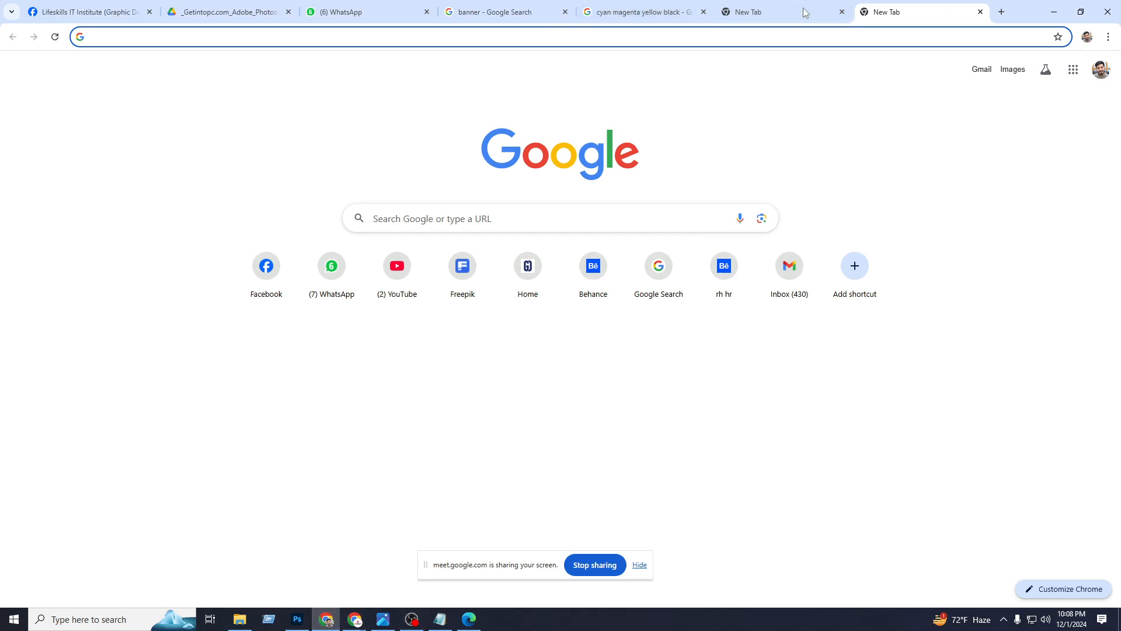
left_click(777, 13)
left_click(583, 33)
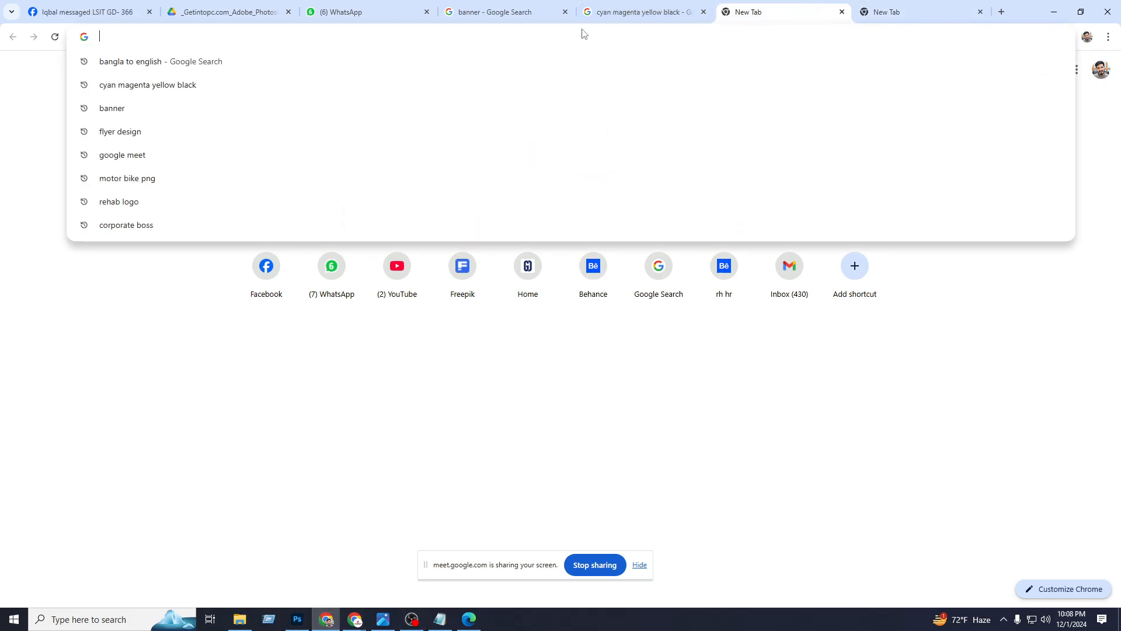
type("jpeg t")
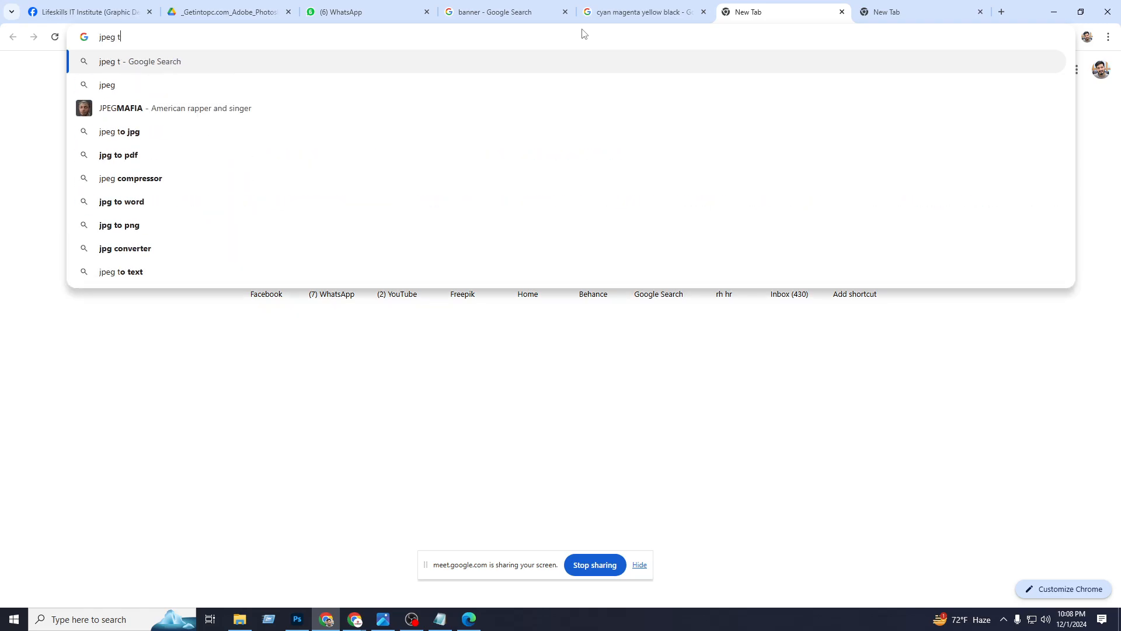
type("o web")
key("Return")
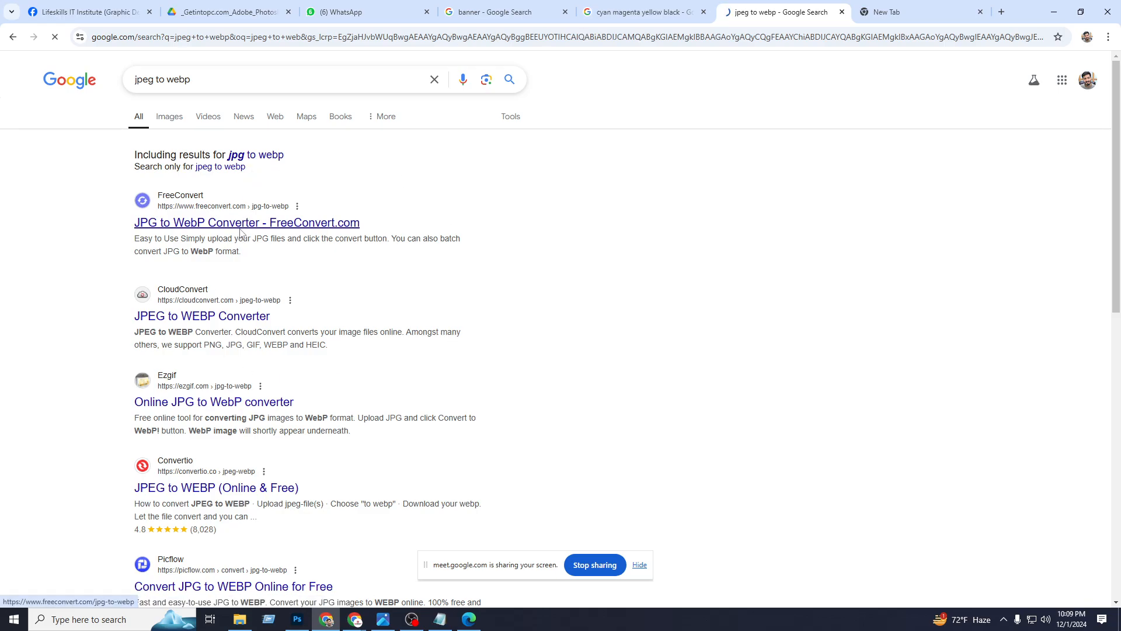
left_click(245, 178)
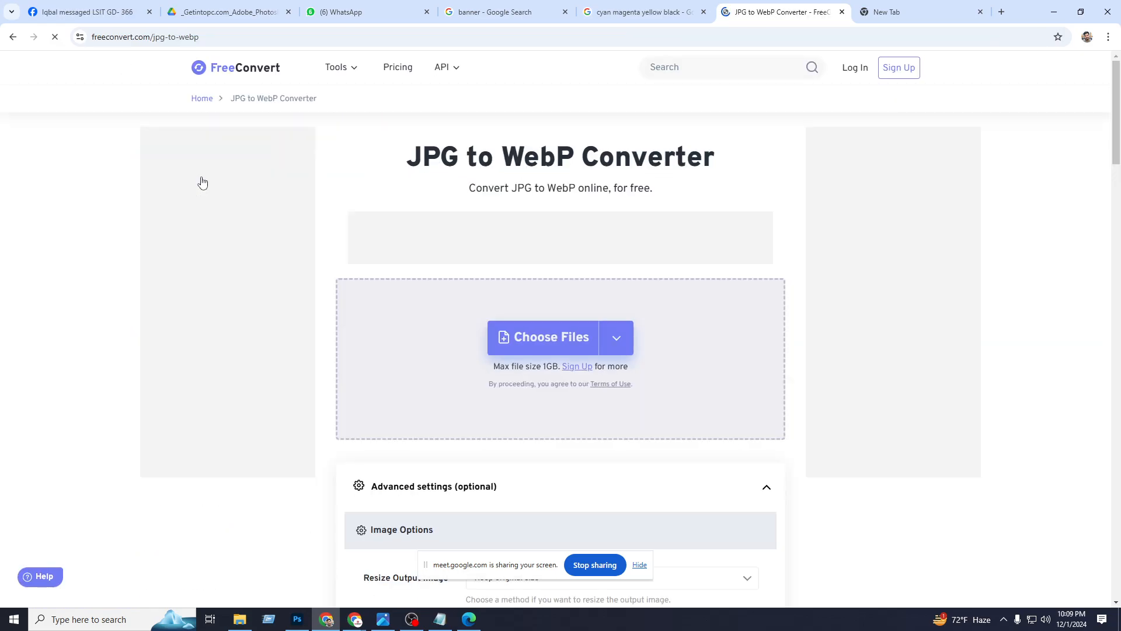
View the converter's file selection without choosing a file, and close the converter page and the blank page.
left_click(553, 339)
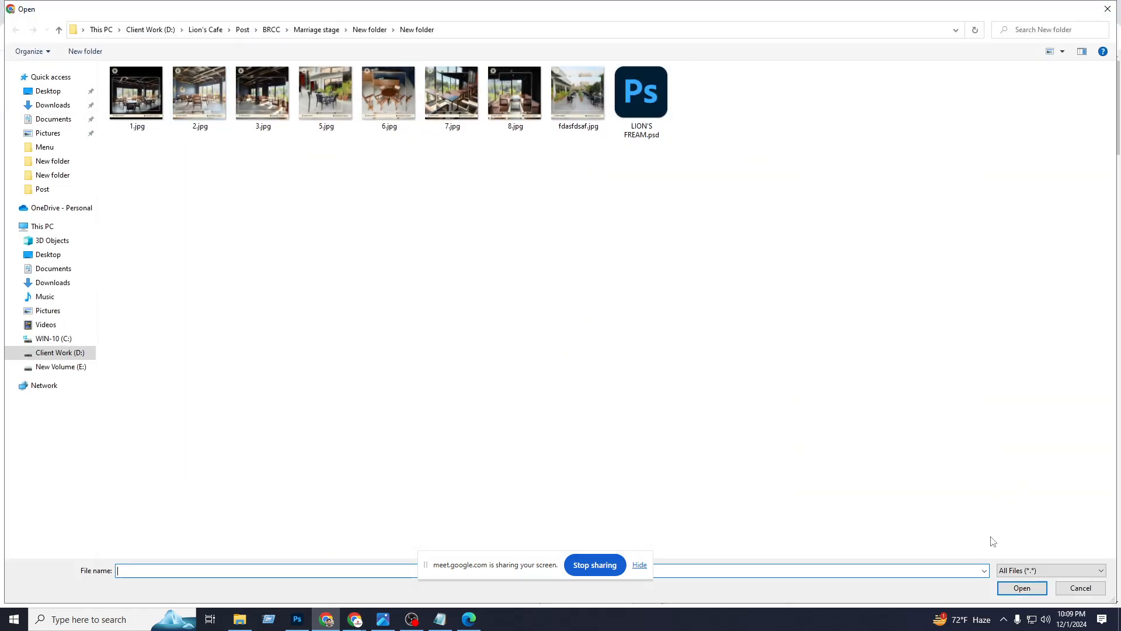
left_click(1091, 588)
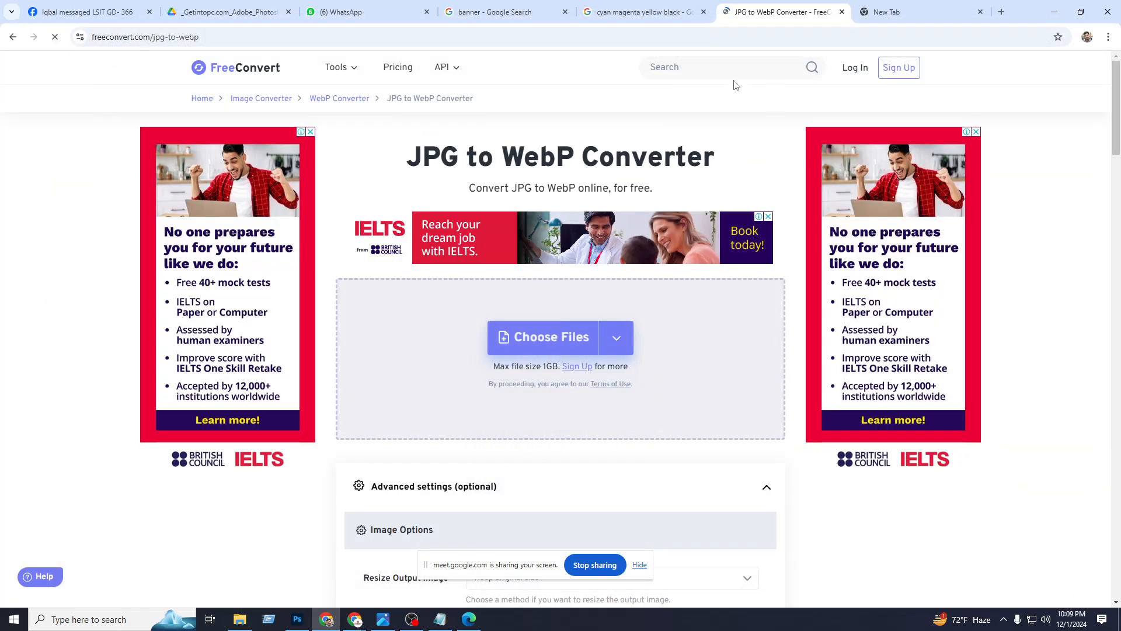
left_click(842, 12)
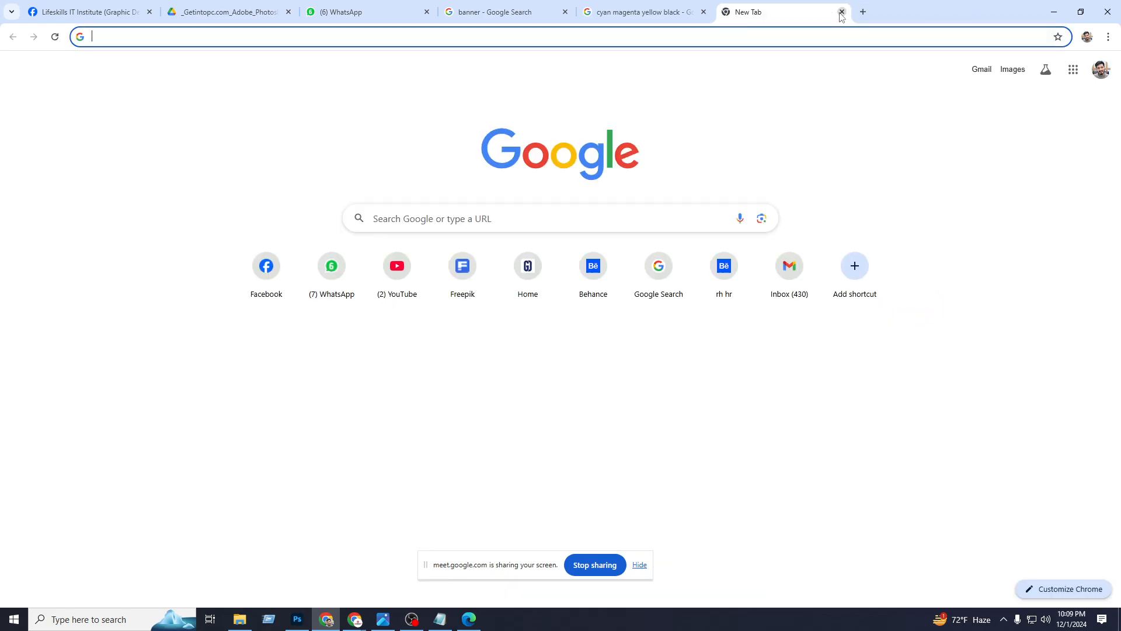
left_click(842, 12)
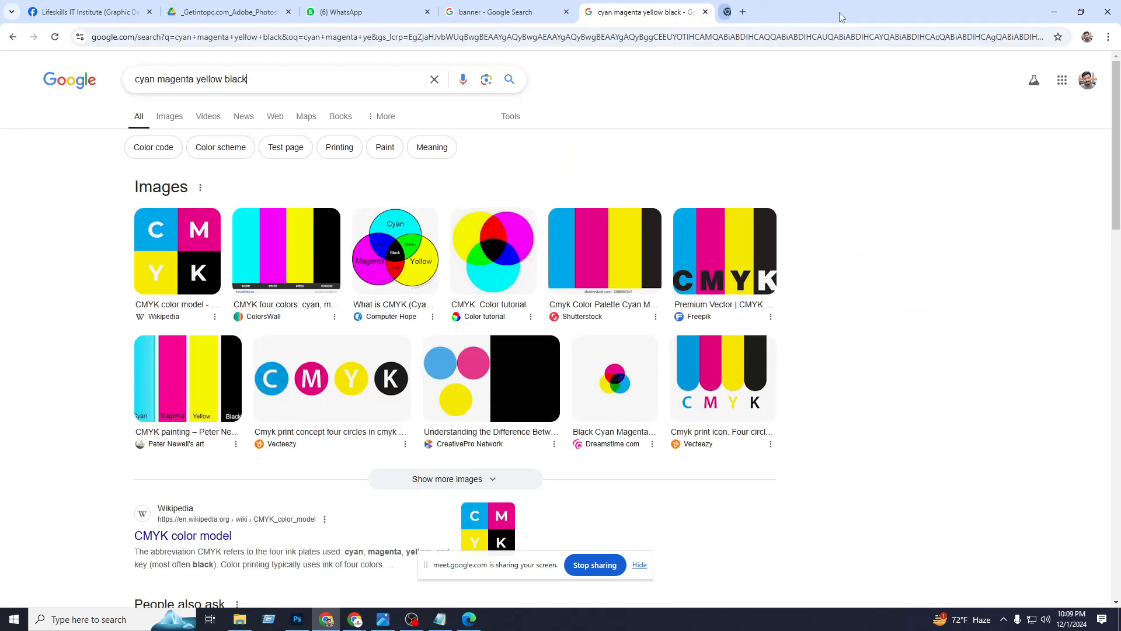
Switch back to Photoshop, close Online-02.jpg, and delete the placed fadf layer from Photoshop 01.psd.
left_click(298, 623)
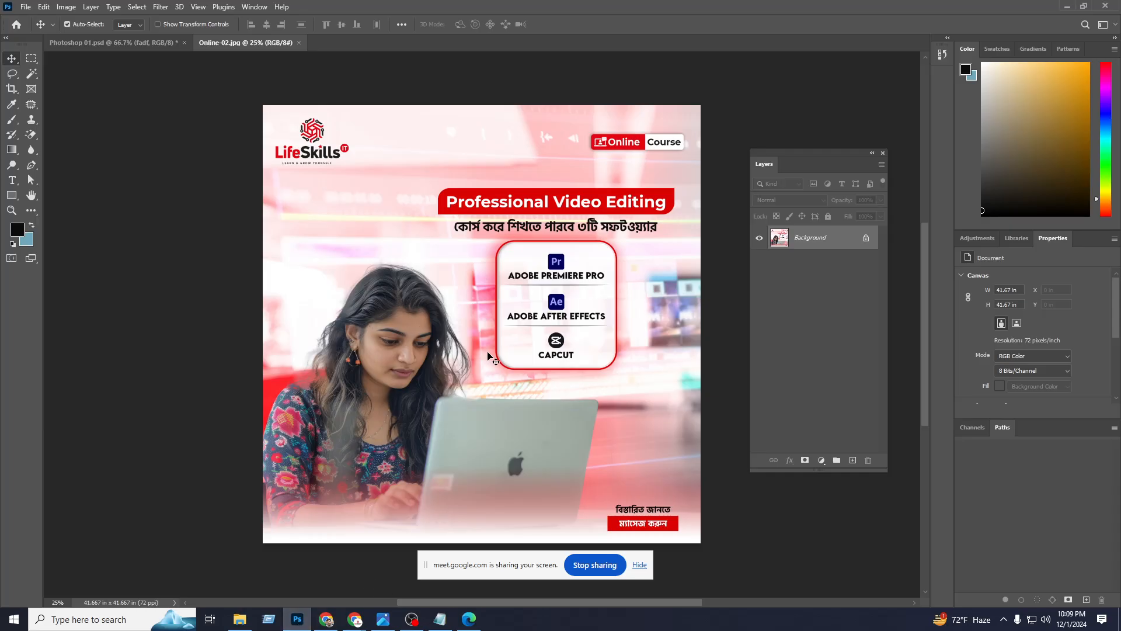
left_click(298, 43)
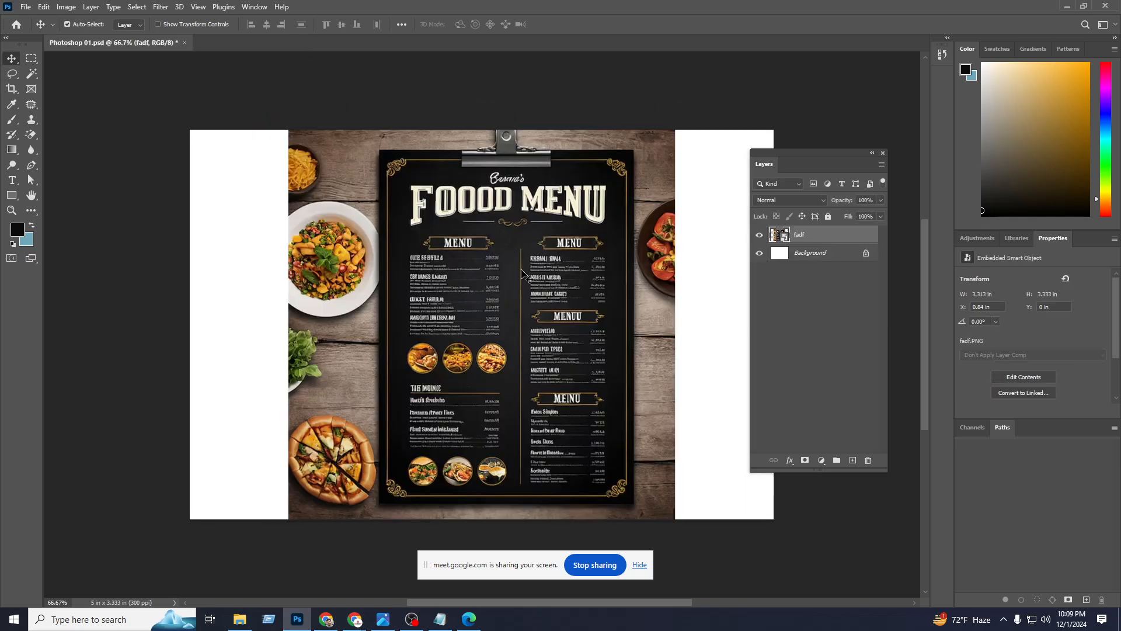
key("Delete")
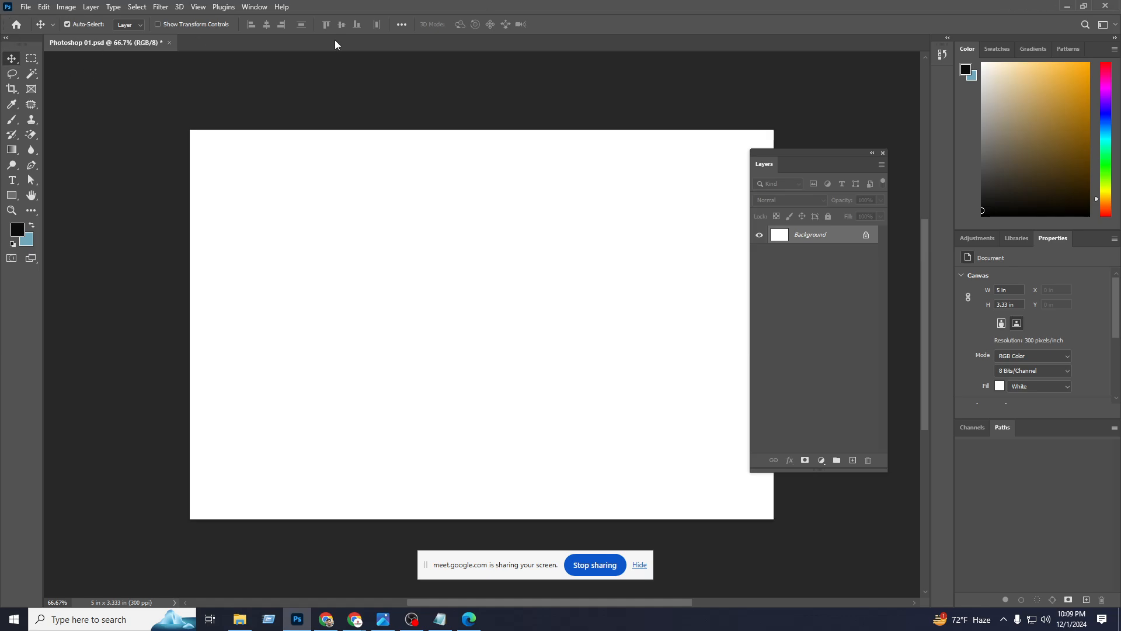
Place fadf.PNG from the Desktop as an embedded image in Photoshop 01.psd, scaled to about 34.6% near the canvas center.
left_click(26, 6)
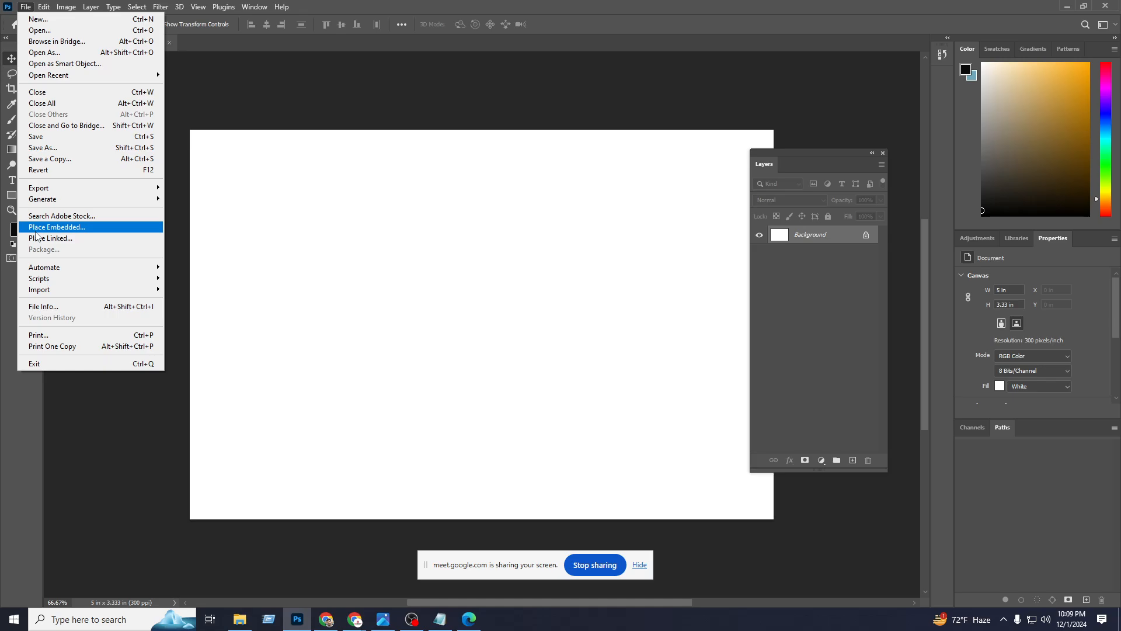
left_click(55, 228)
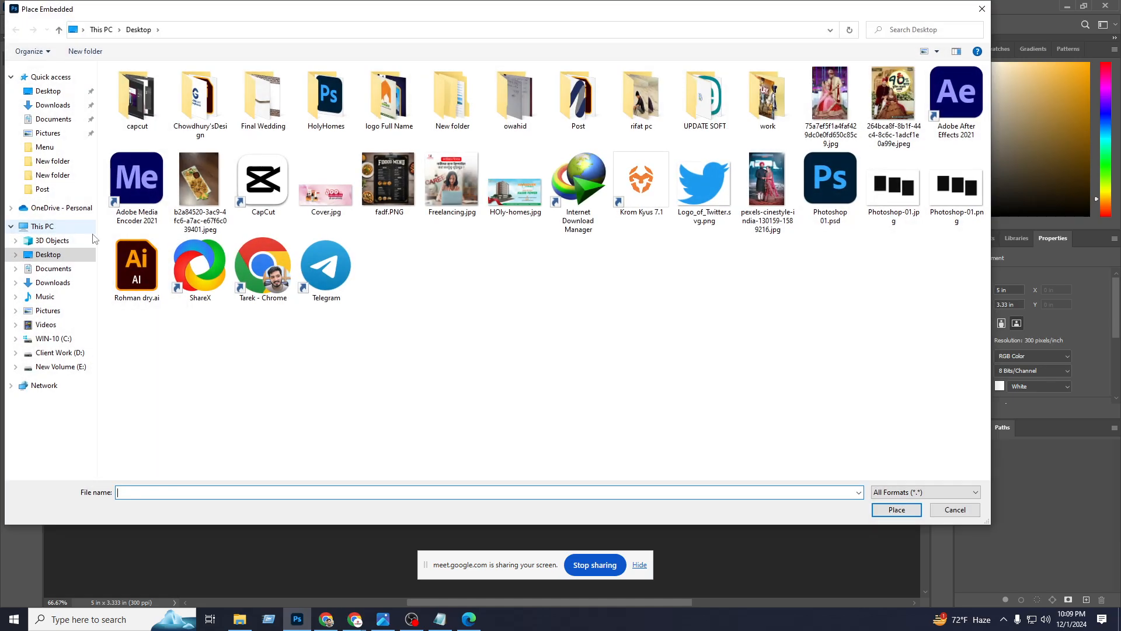
left_click(398, 179)
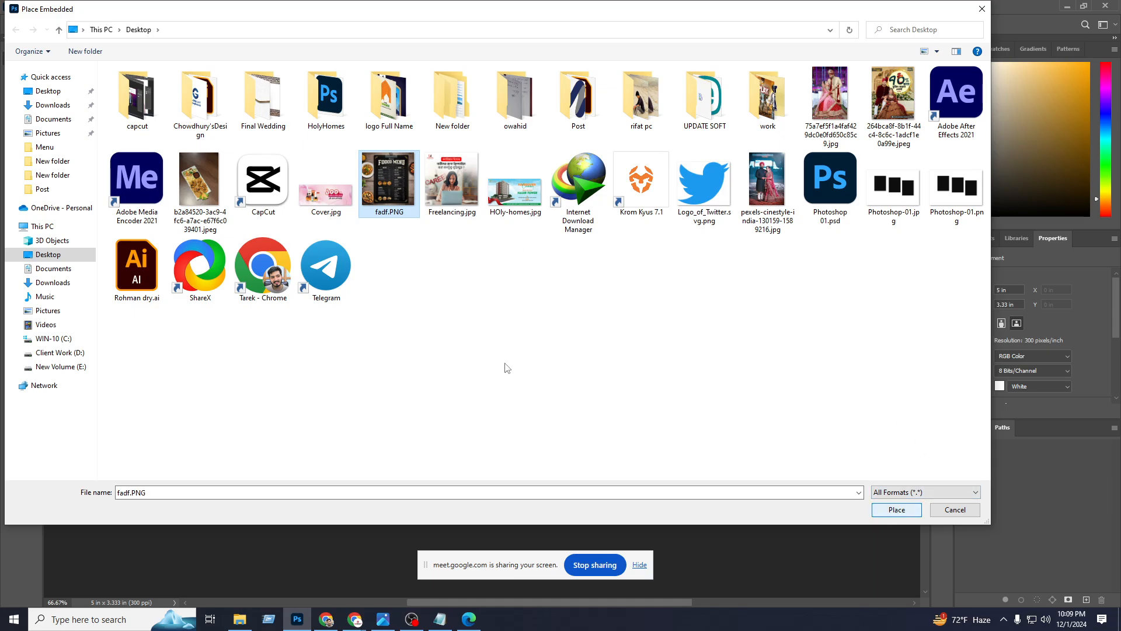
double_click(391, 175)
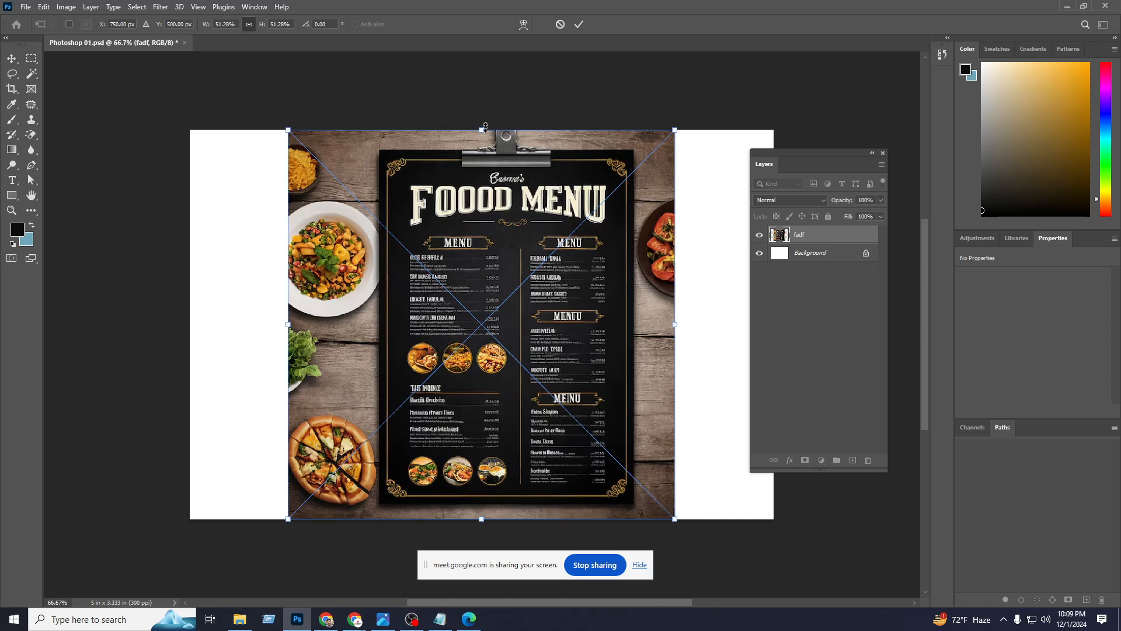
left_click_drag(485, 127, 484, 254)
left_click_drag(511, 415, 524, 351)
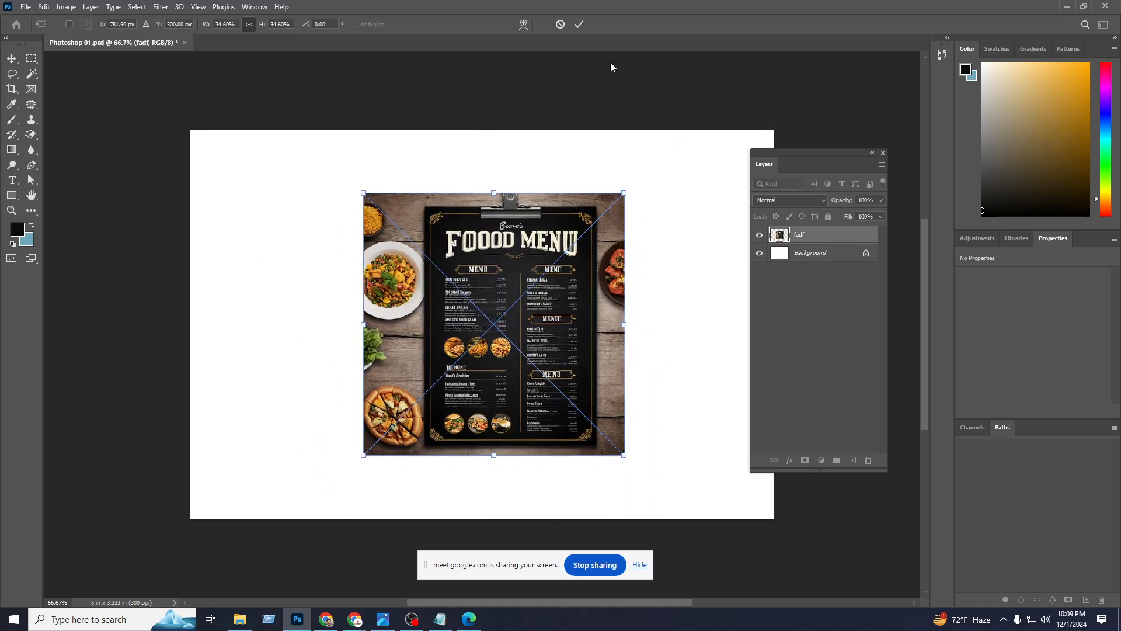
left_click(580, 25)
Open Freelancing.jpg from the Desktop as a separate document.
left_click(25, 7)
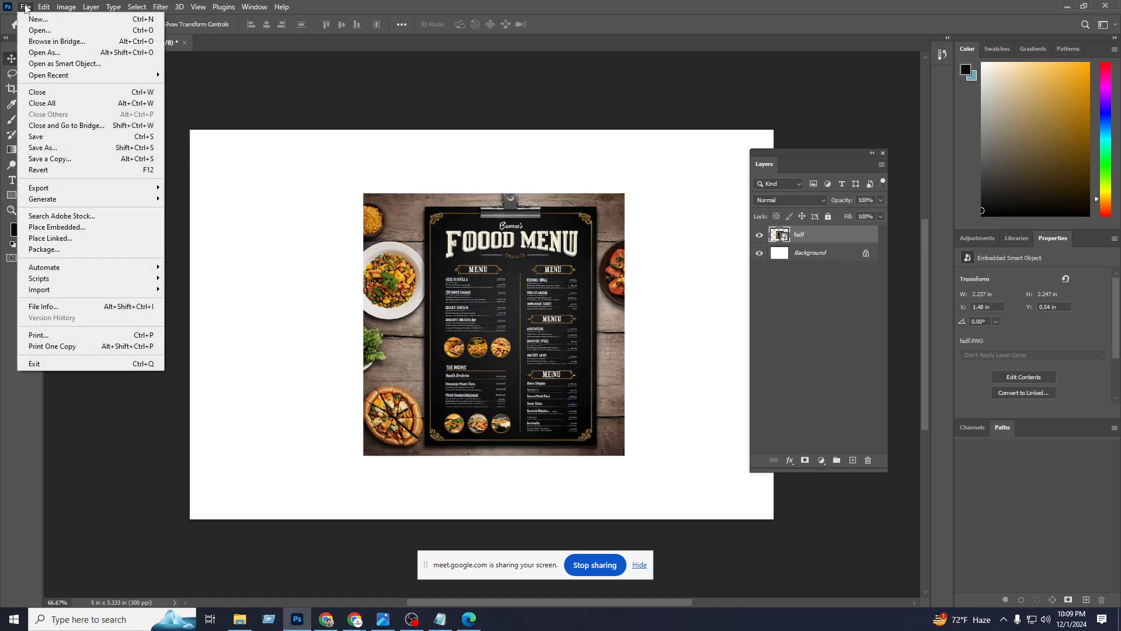
left_click(40, 30)
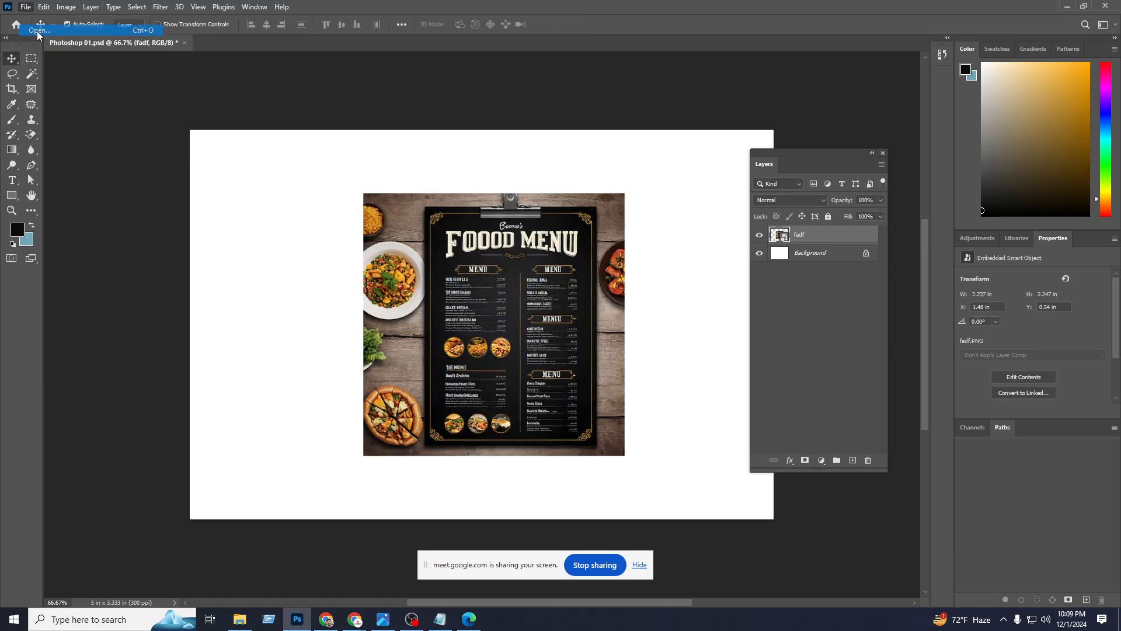
double_click(452, 182)
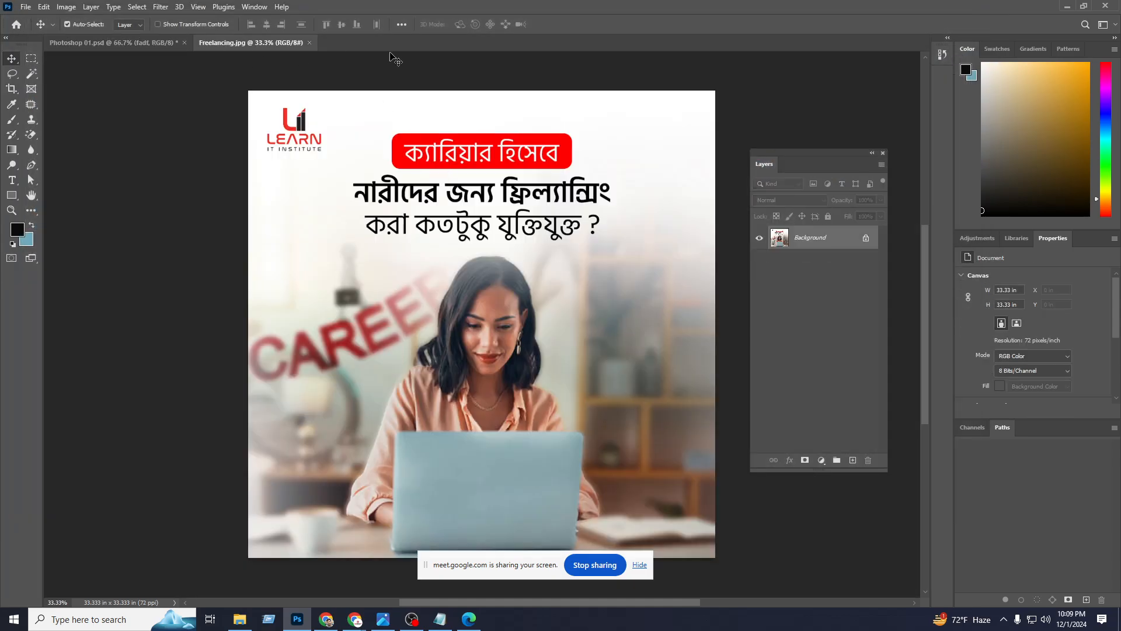
Compare the image placed in Photoshop 01.psd with the separately opened Freelancing.jpg, and close Freelancing.jpg.
left_click(149, 41)
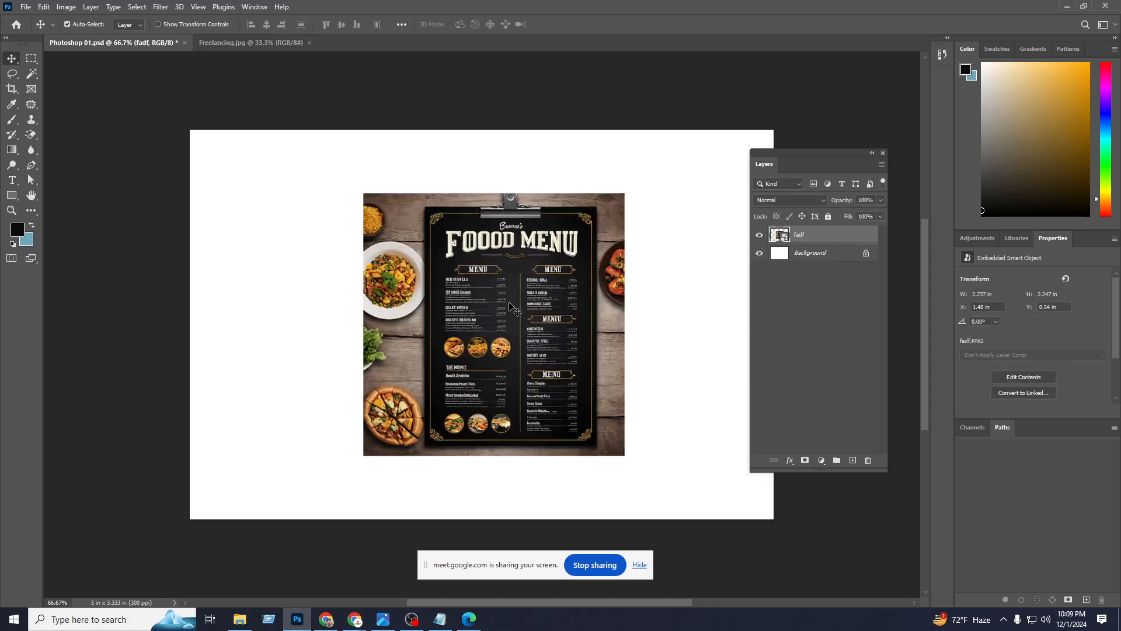
left_click_drag(315, 170, 807, 502)
left_click(244, 44)
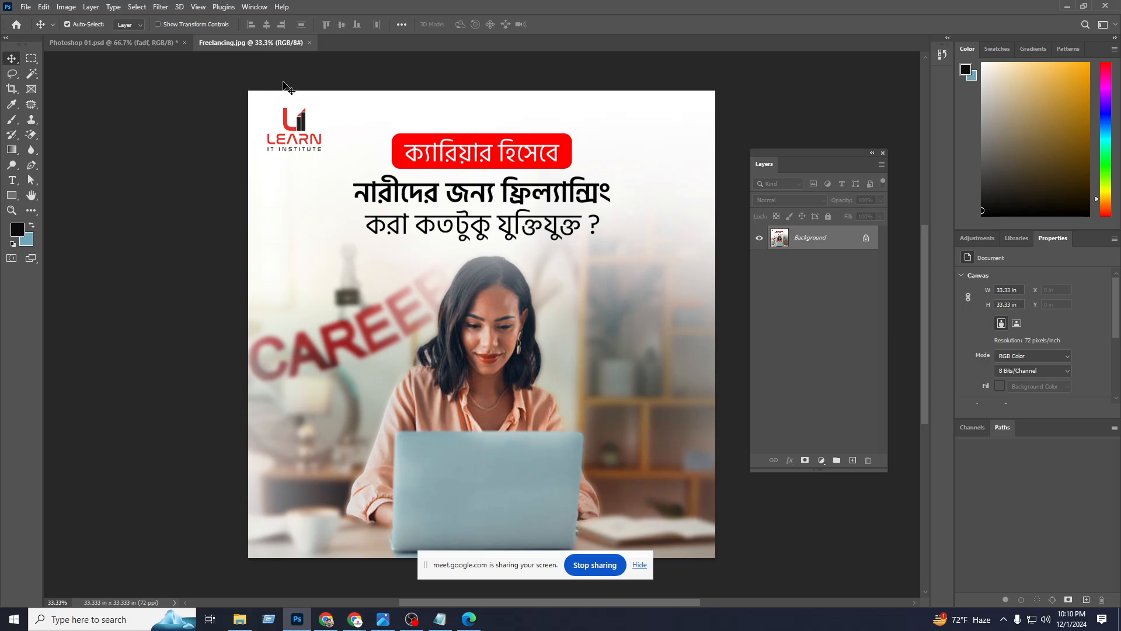
left_click(309, 43)
Start closing Photoshop 01.psd, cancel to keep it open, and delete its placed fadf layer.
left_click(185, 41)
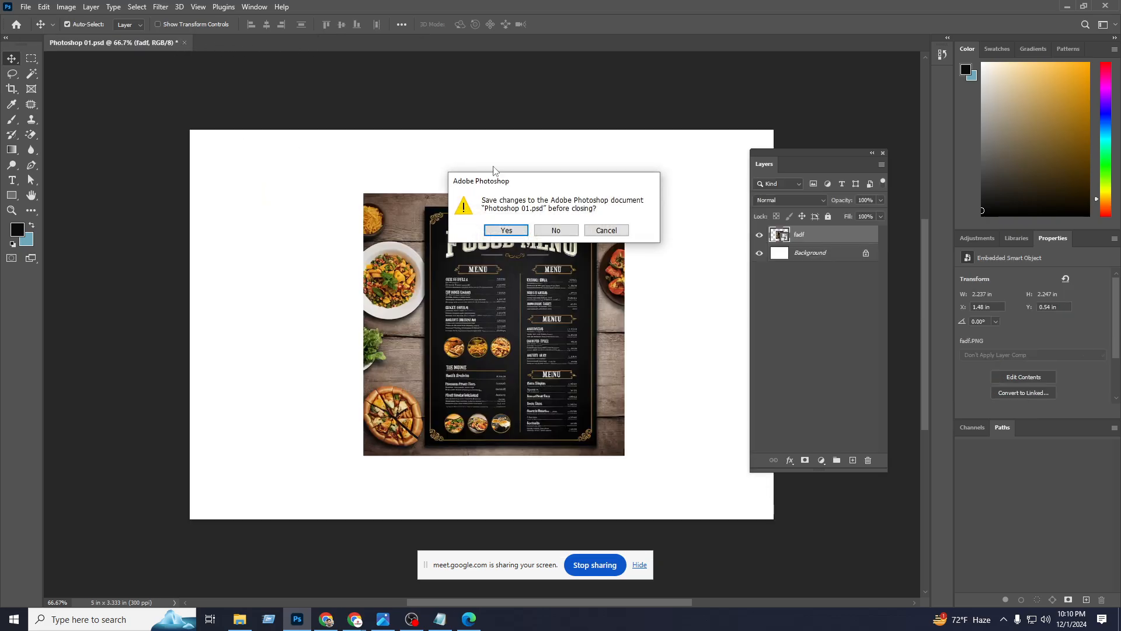
left_click(606, 231)
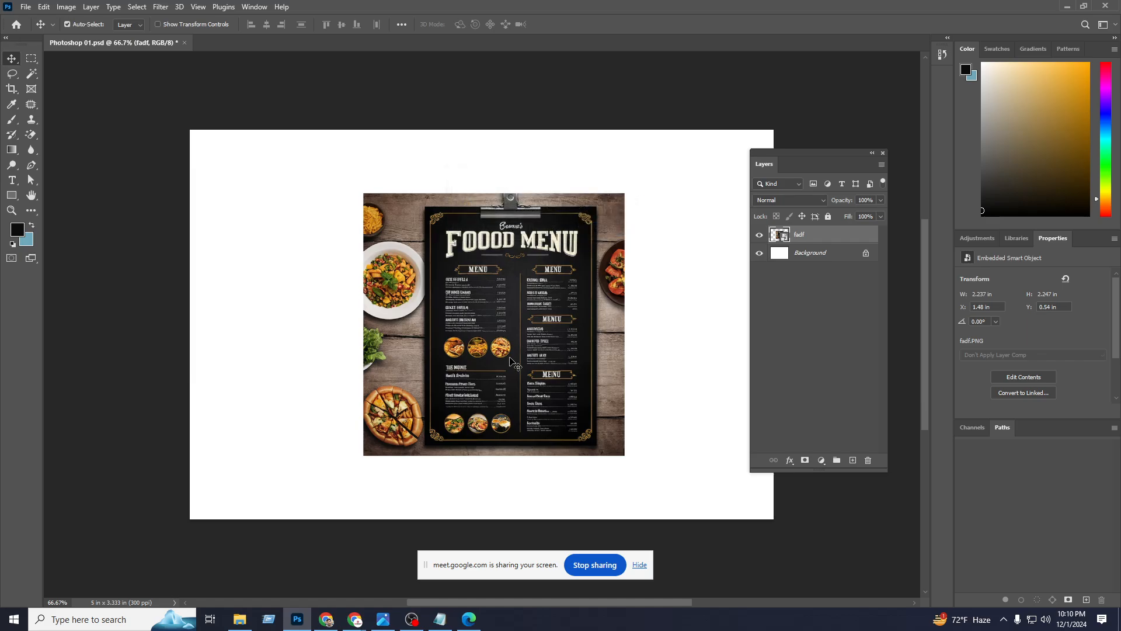
key("Delete")
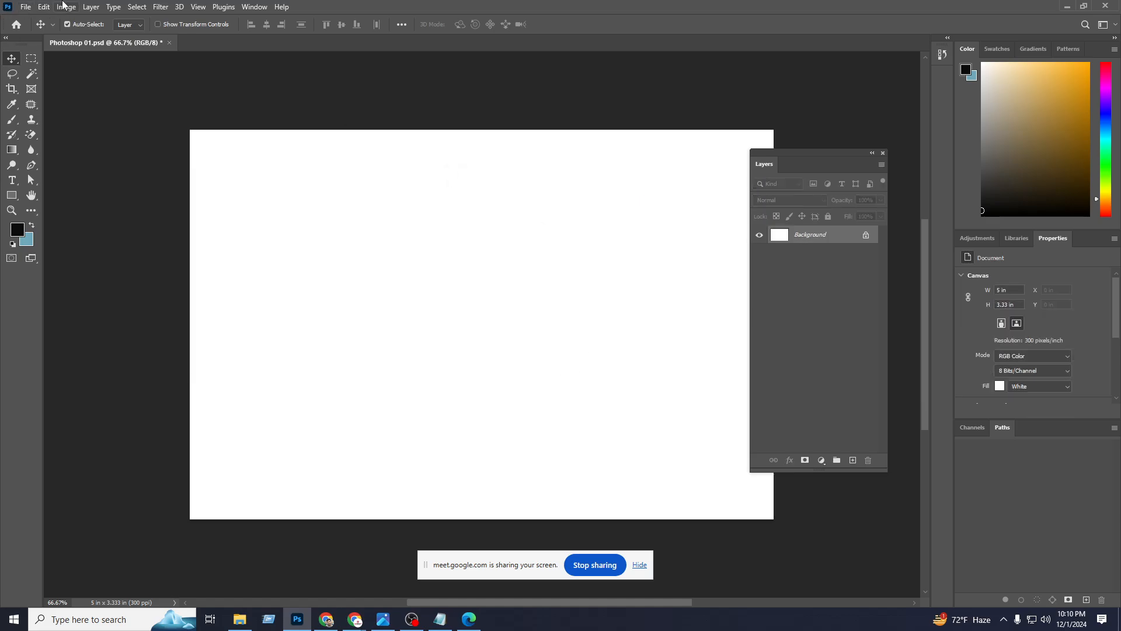
Check the class outline in Graphic Class Module.pdf in Edge, return to Photoshop, and move the Layers panel away from the canvas.
left_click(469, 619)
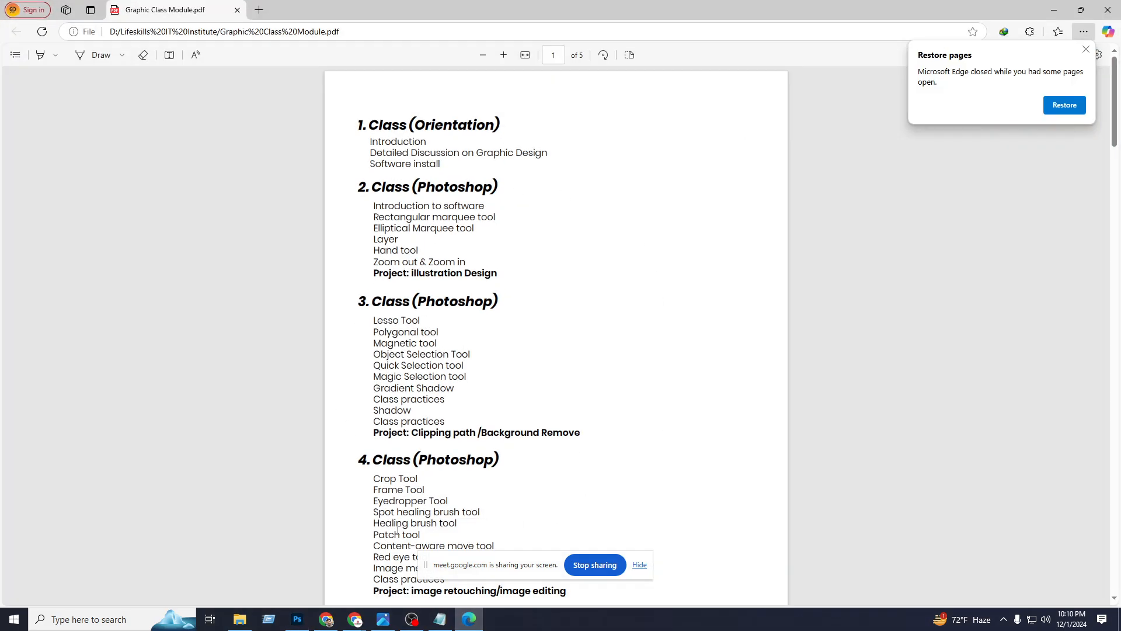
left_click(297, 619)
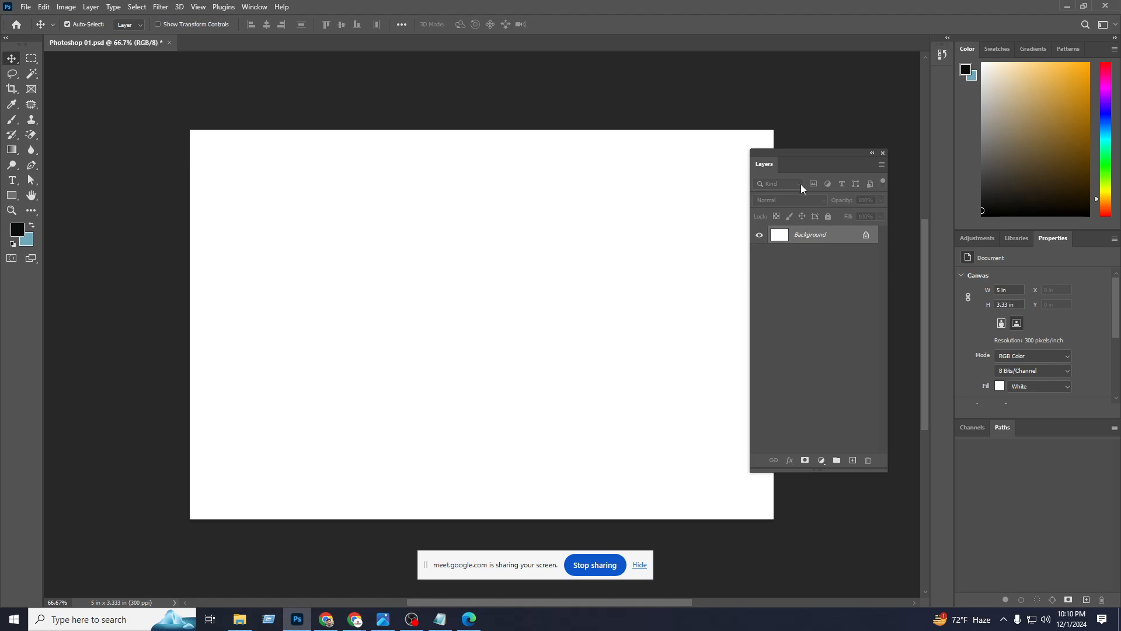
left_click_drag(822, 168, 820, 163)
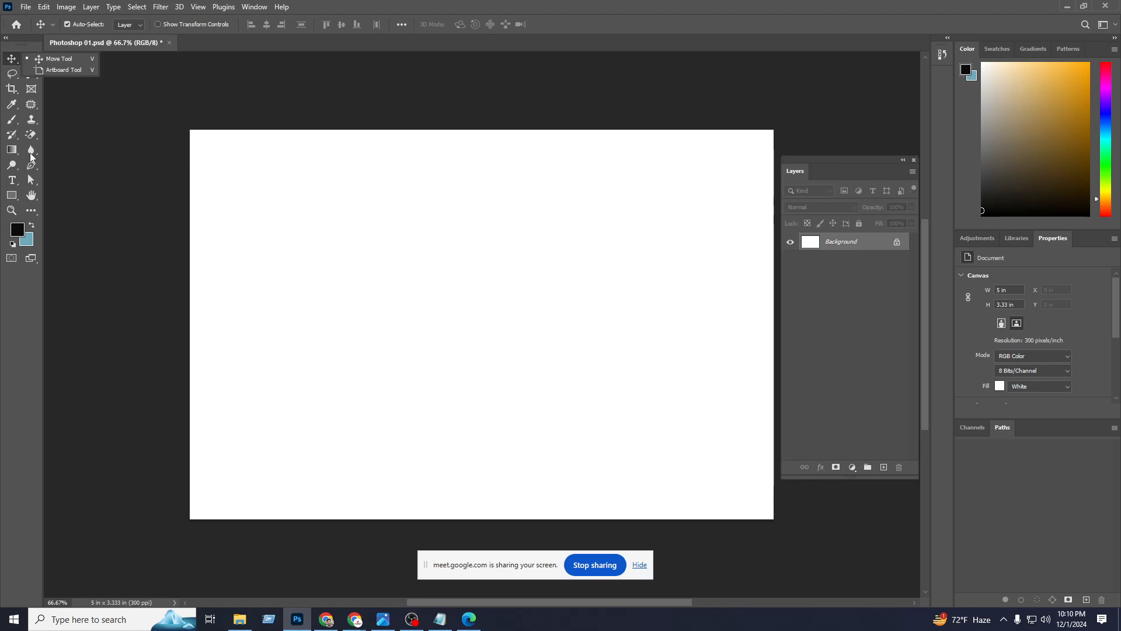
Place Logo.png from the Lifeskills IT Institute folder into Photoshop 01.psd, moving it to the upper middle of the canvas.
left_click(241, 621)
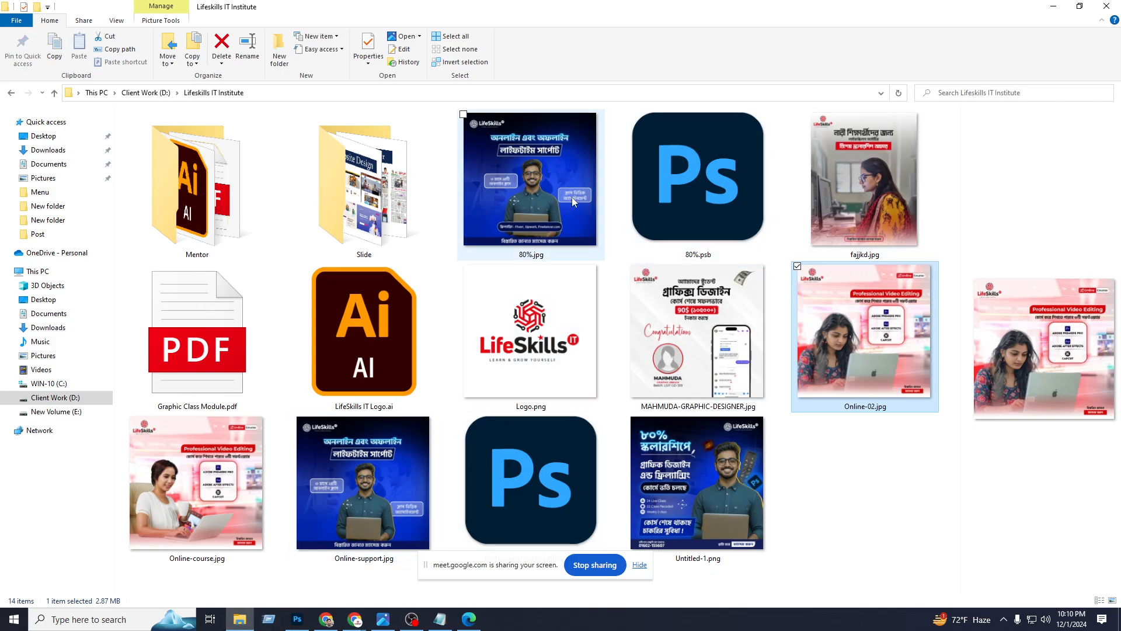
left_click_drag(532, 333, 508, 445)
left_click_drag(483, 126, 484, 258)
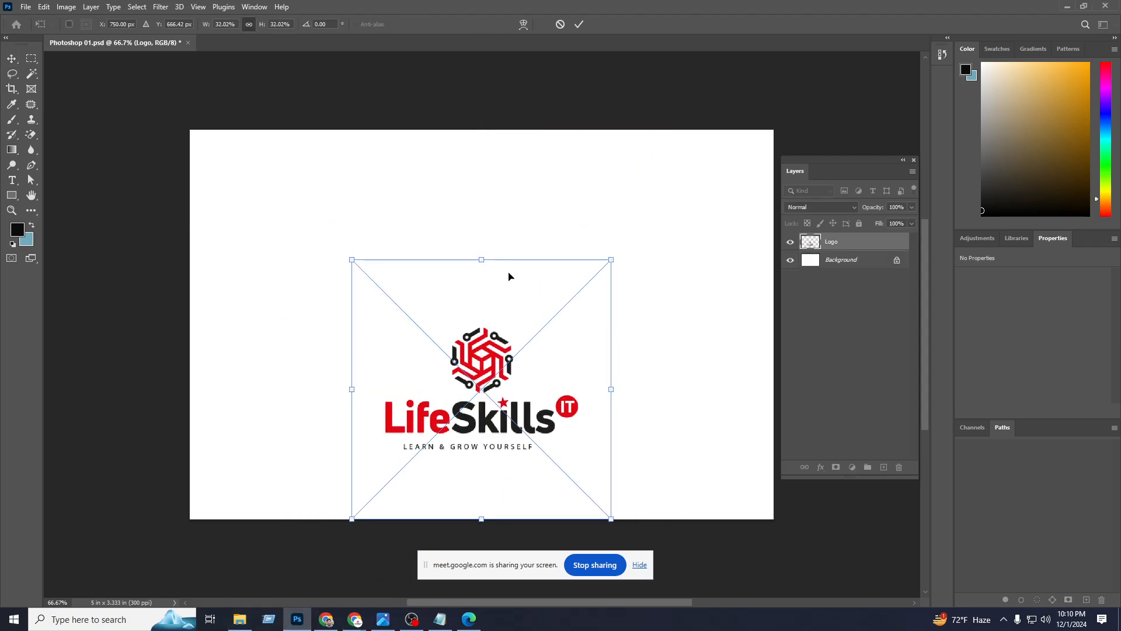
left_click_drag(509, 361, 484, 279)
left_click(579, 24)
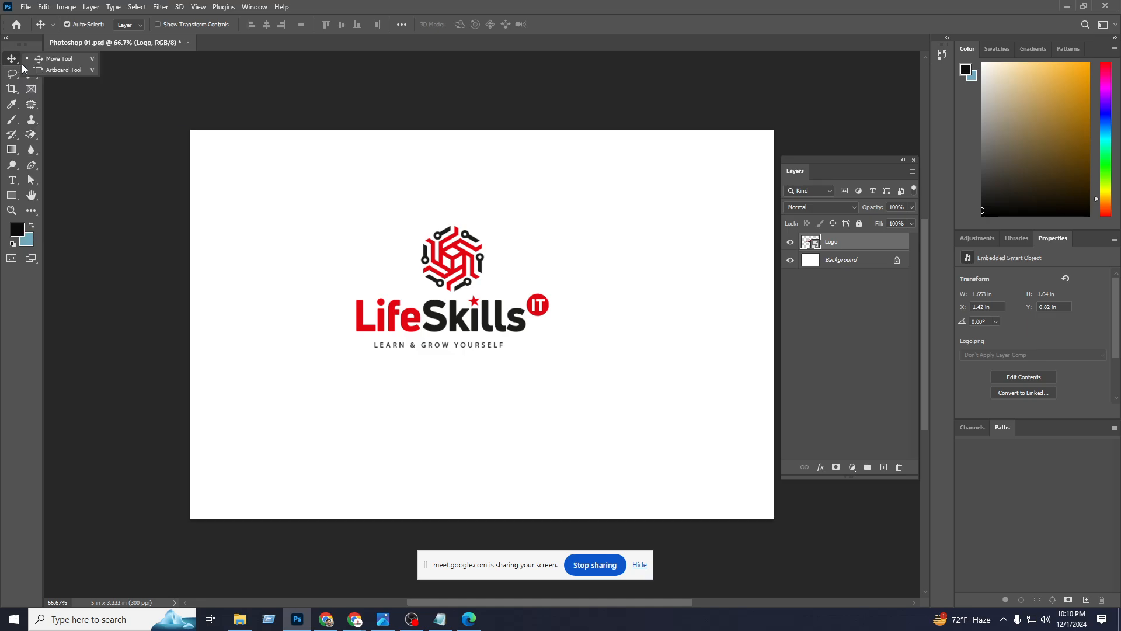
Examine the Move, Marquee and Lasso tool variants and the Frame tool's options.
right_click(11, 60)
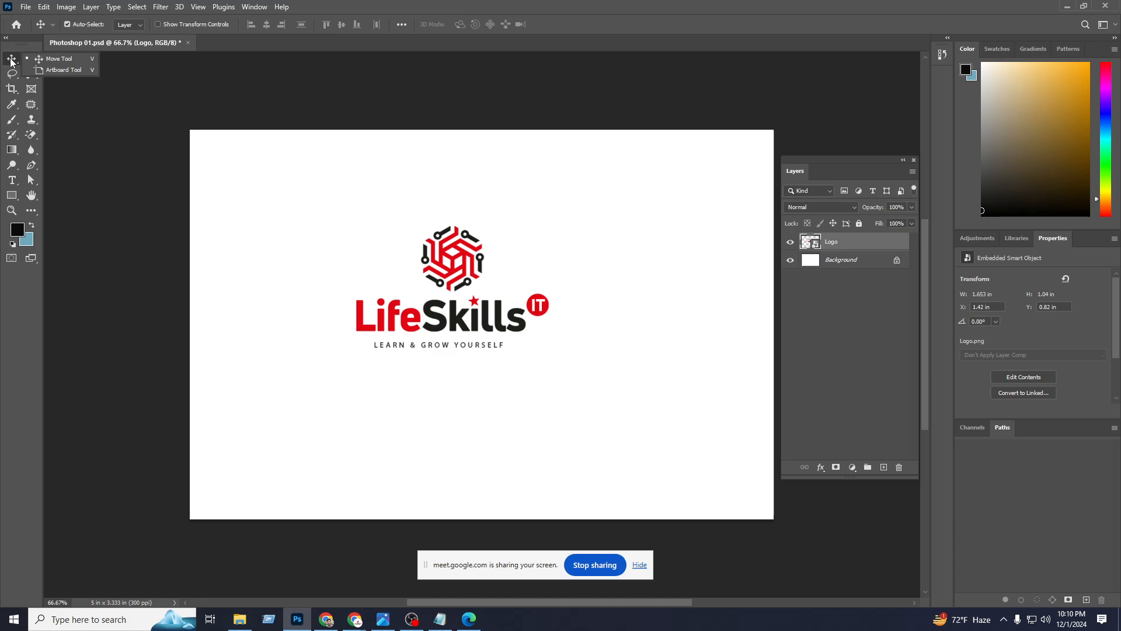
left_click(53, 58)
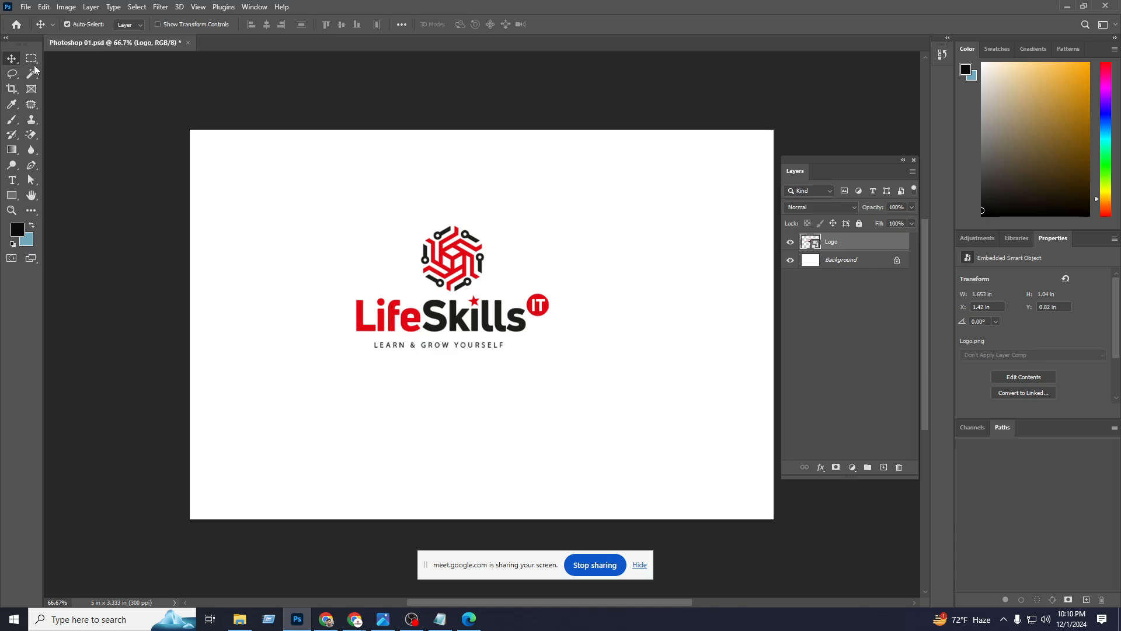
left_click(34, 64)
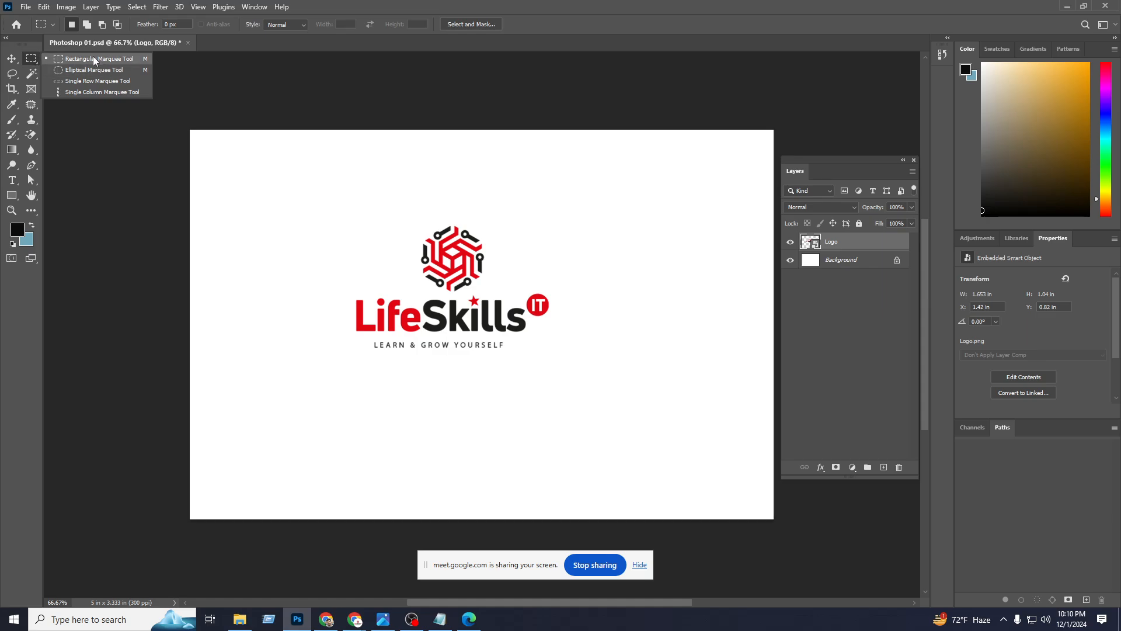
left_click(18, 78)
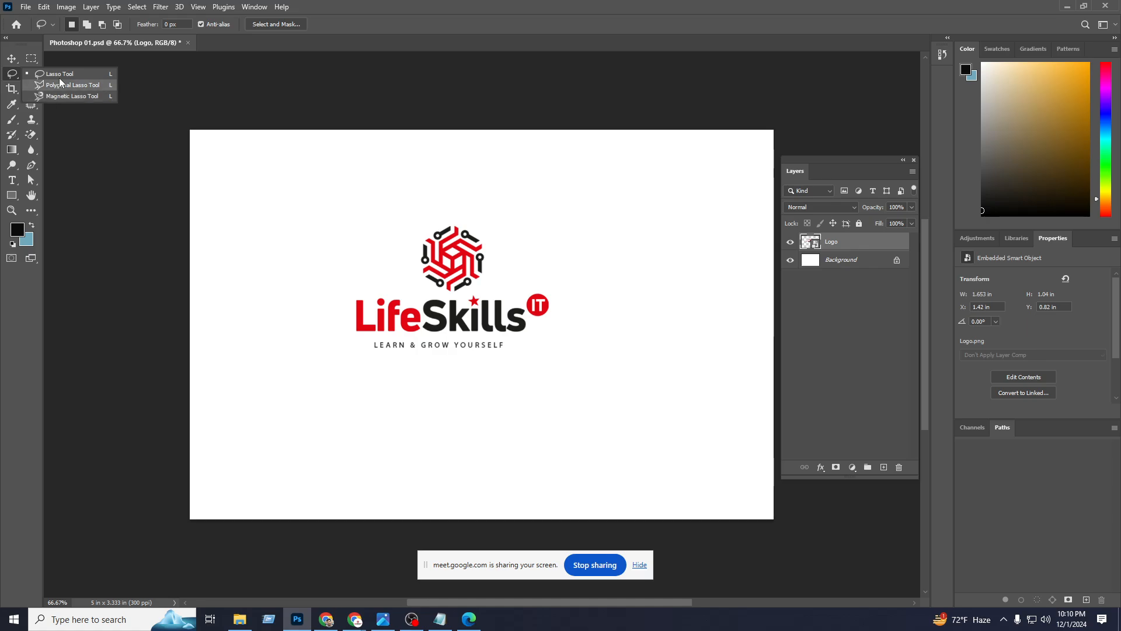
left_click(10, 77)
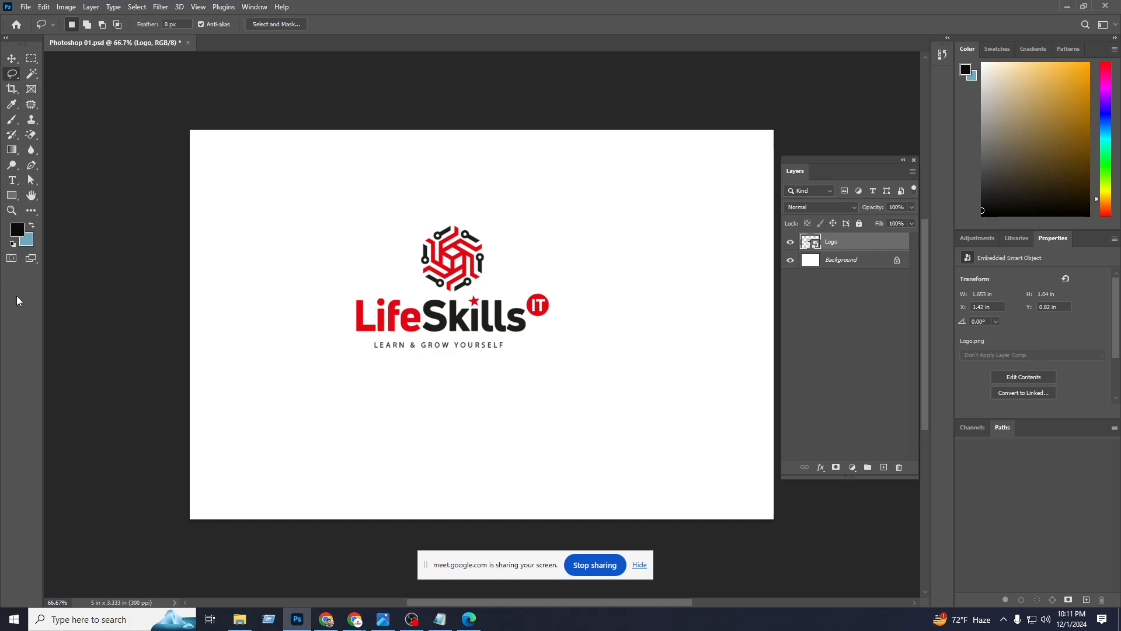
left_click(34, 89)
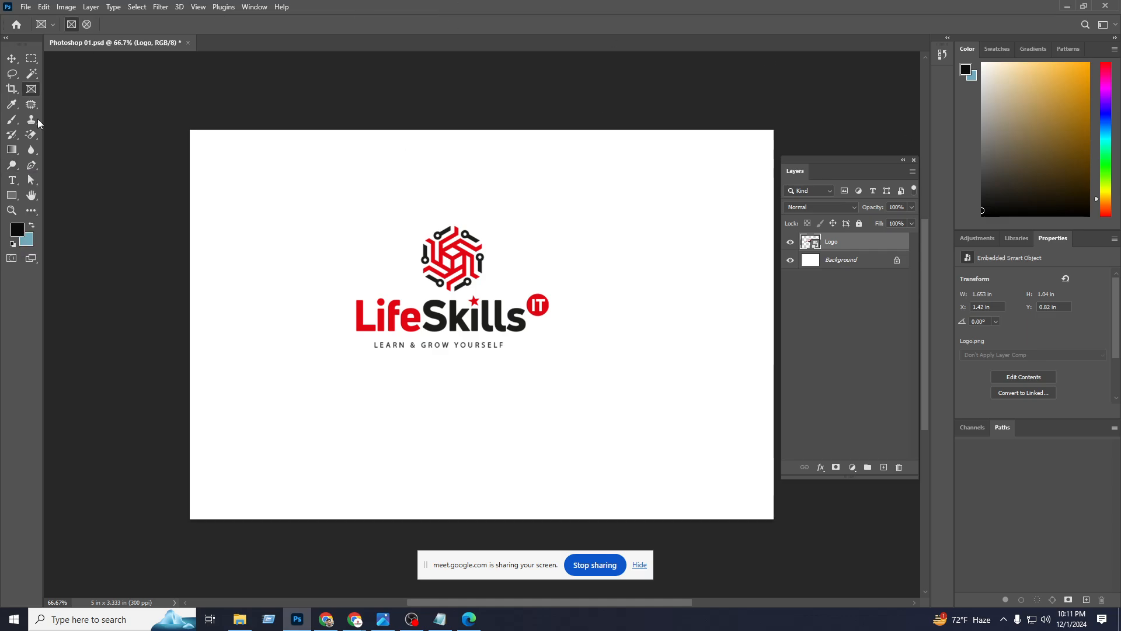
Reposition the placed logo on the canvas with the Move tool, and delete its layer.
left_click(5, 61)
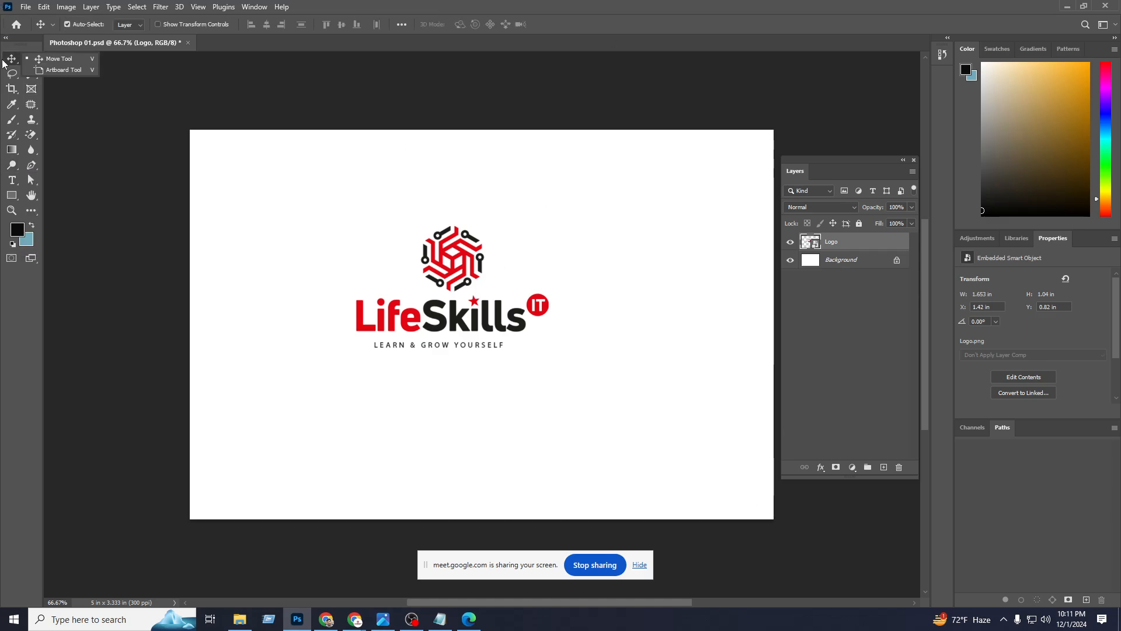
left_click(60, 61)
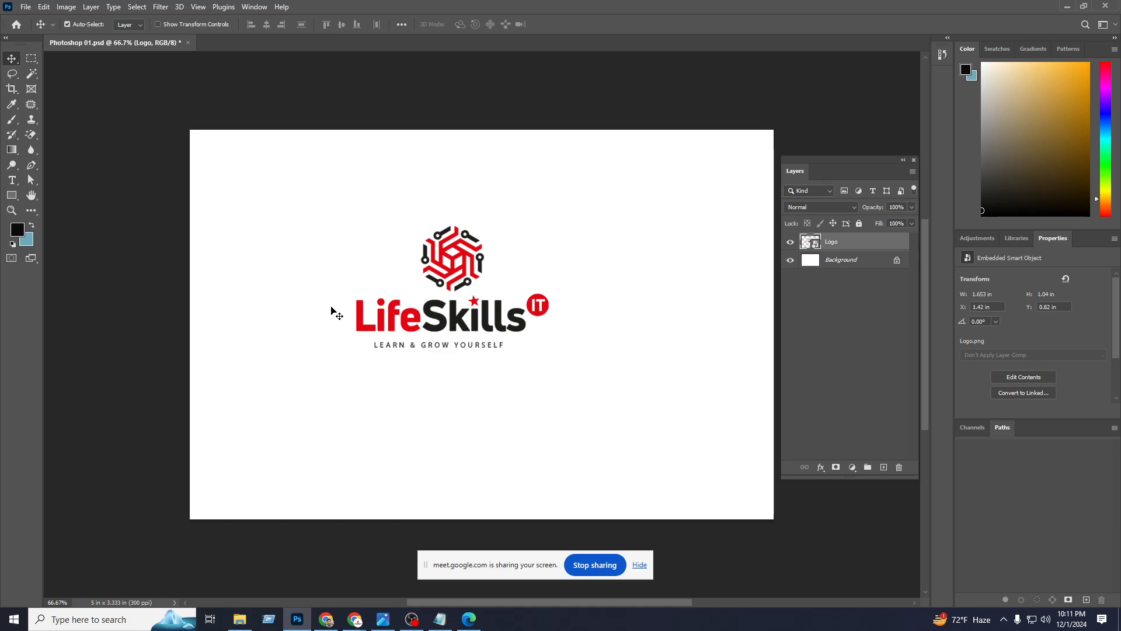
left_click_drag(458, 324, 350, 311)
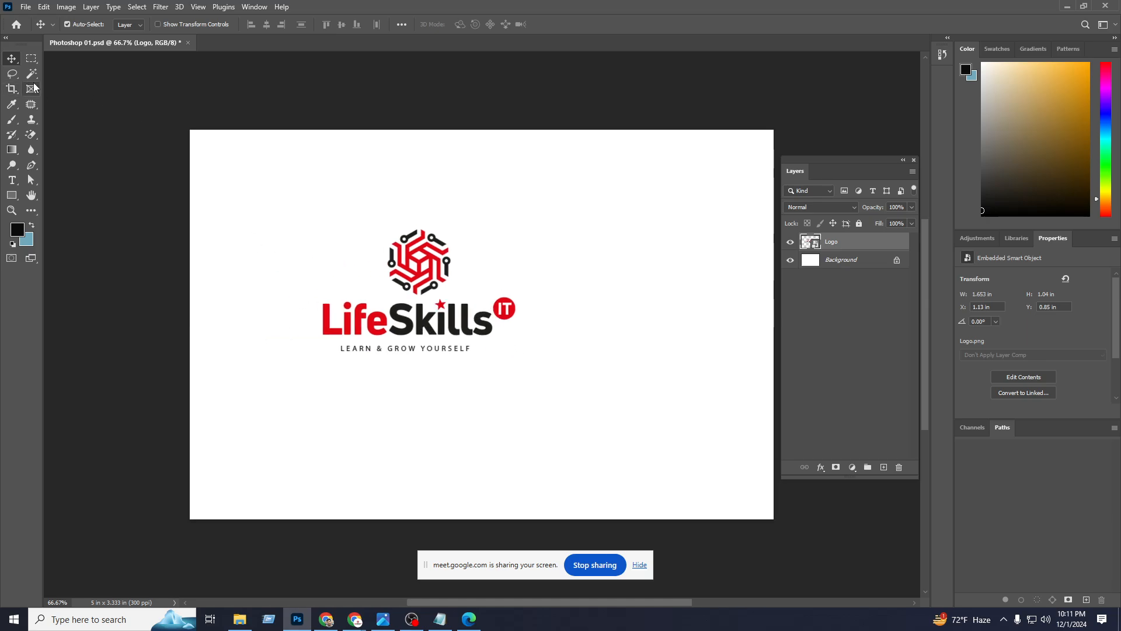
left_click_drag(463, 324, 488, 300)
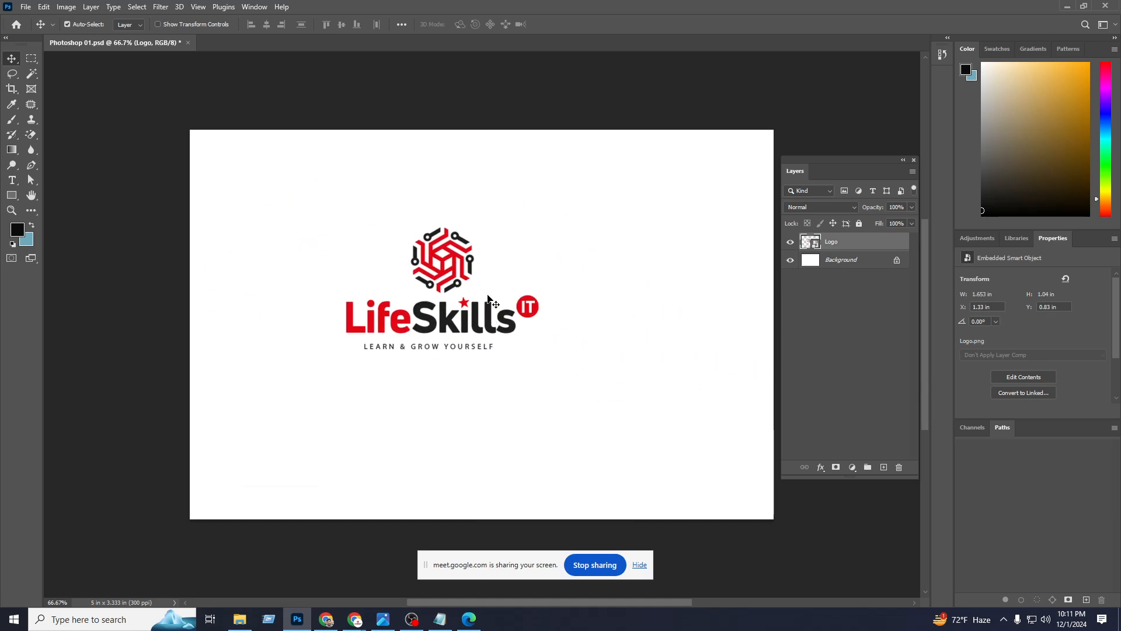
key("Delete")
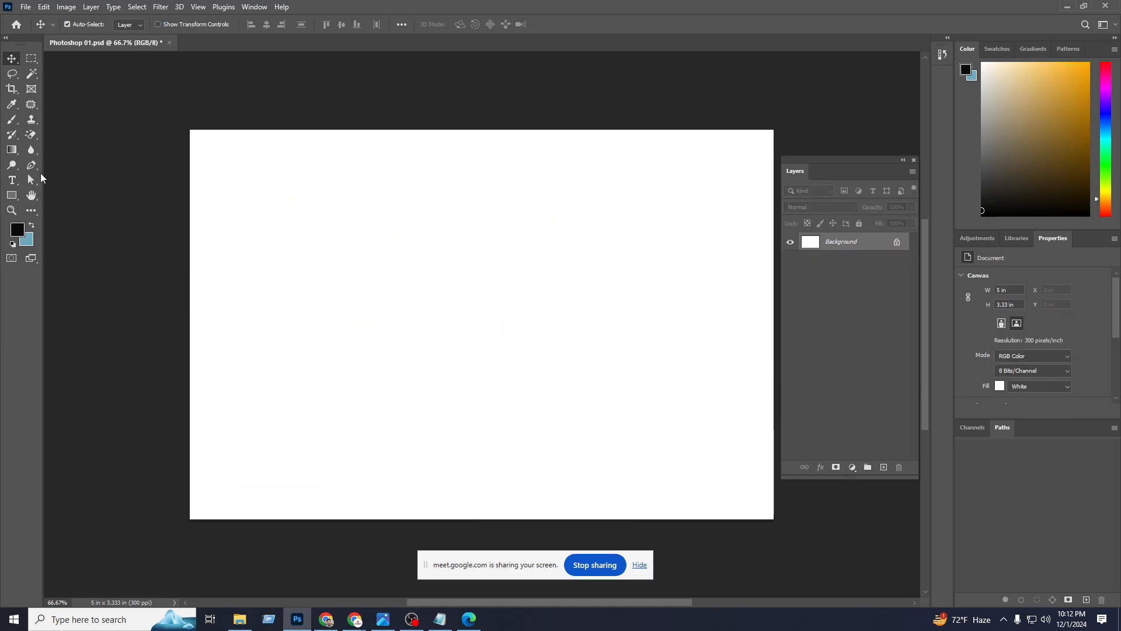
Review the tool variants grouped with the Rectangular Marquee tool and the Move tool.
left_click(32, 59)
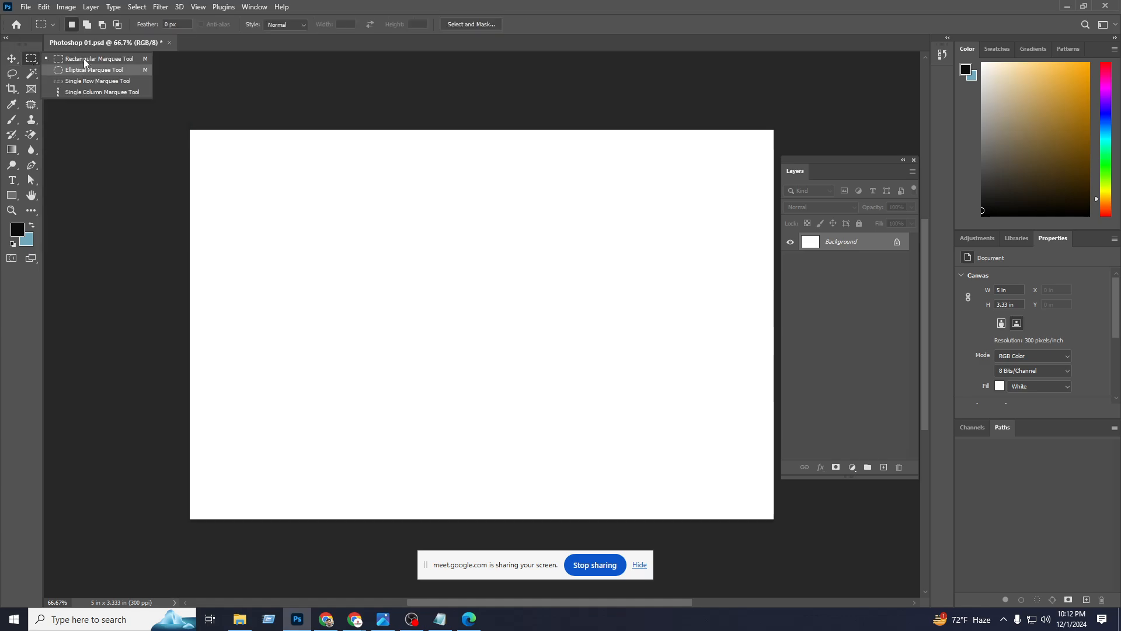
left_click(20, 61)
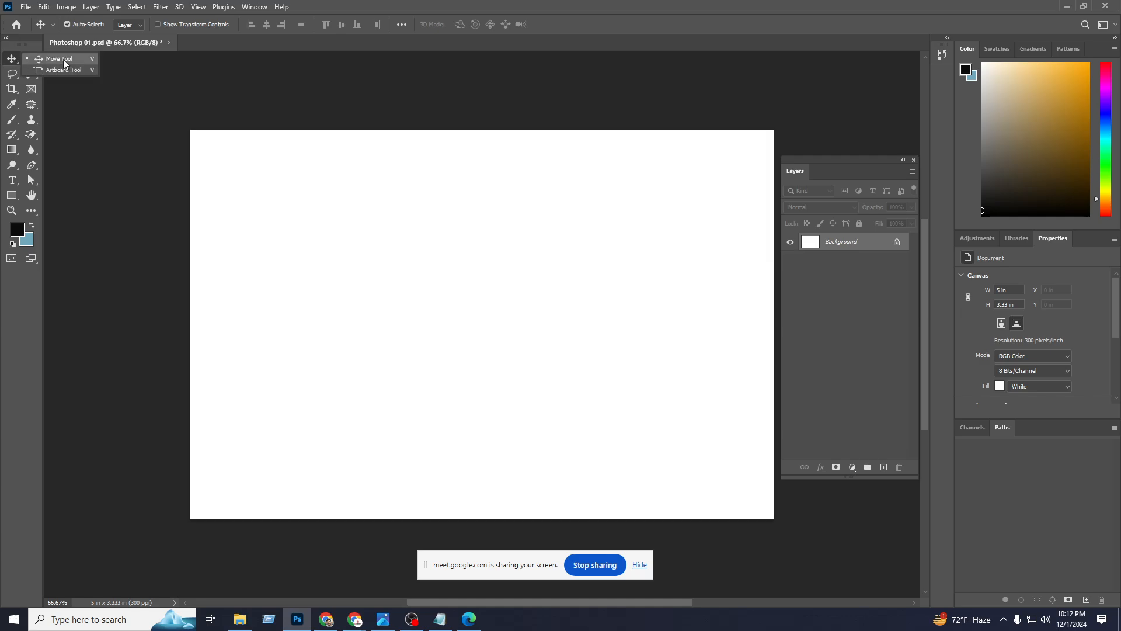
Draw a large rectangular marquee selection around the middle of the white canvas.
left_click(63, 59)
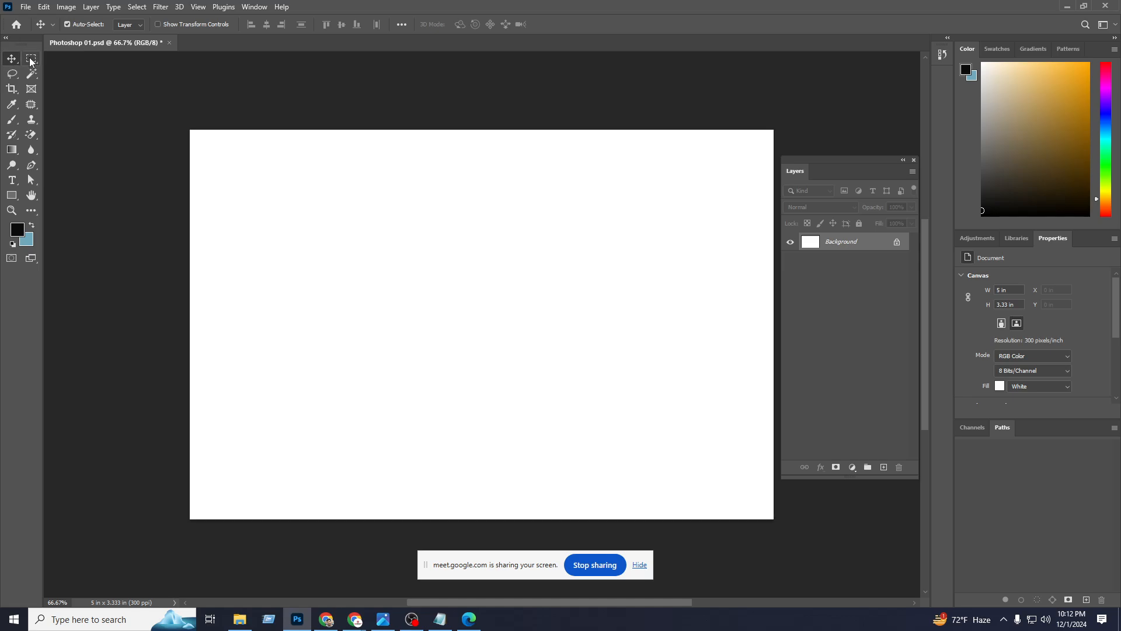
left_click(30, 61)
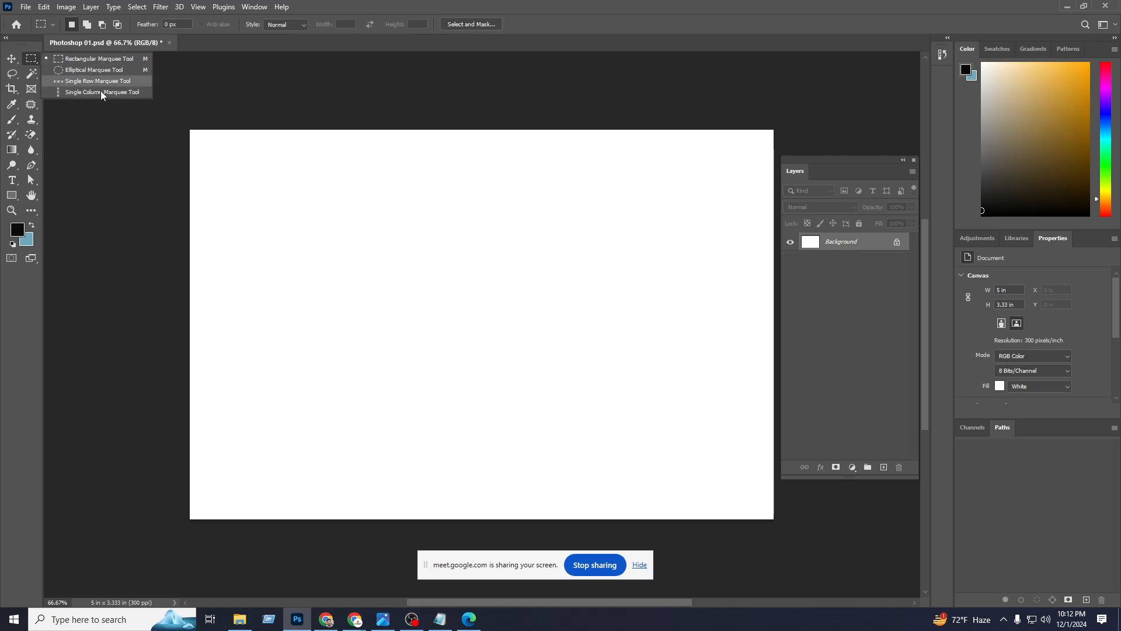
left_click(79, 63)
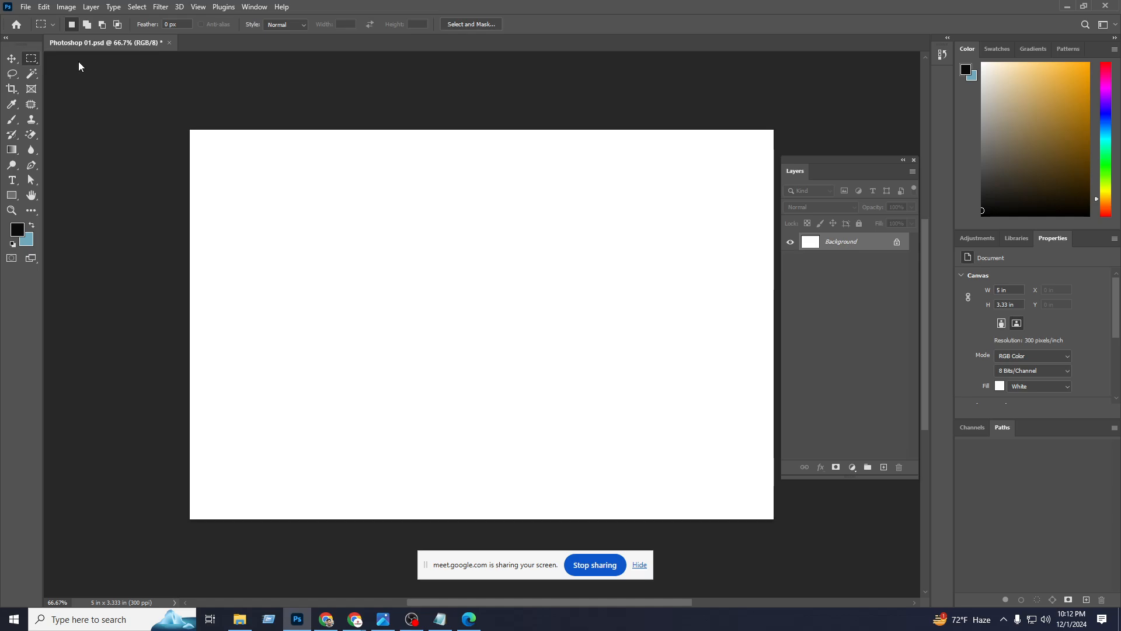
left_click_drag(297, 204, 627, 435)
Set the foreground color to dark teal, hex 0a4f66.
left_click(17, 232)
left_click_drag(119, 338, 645, 146)
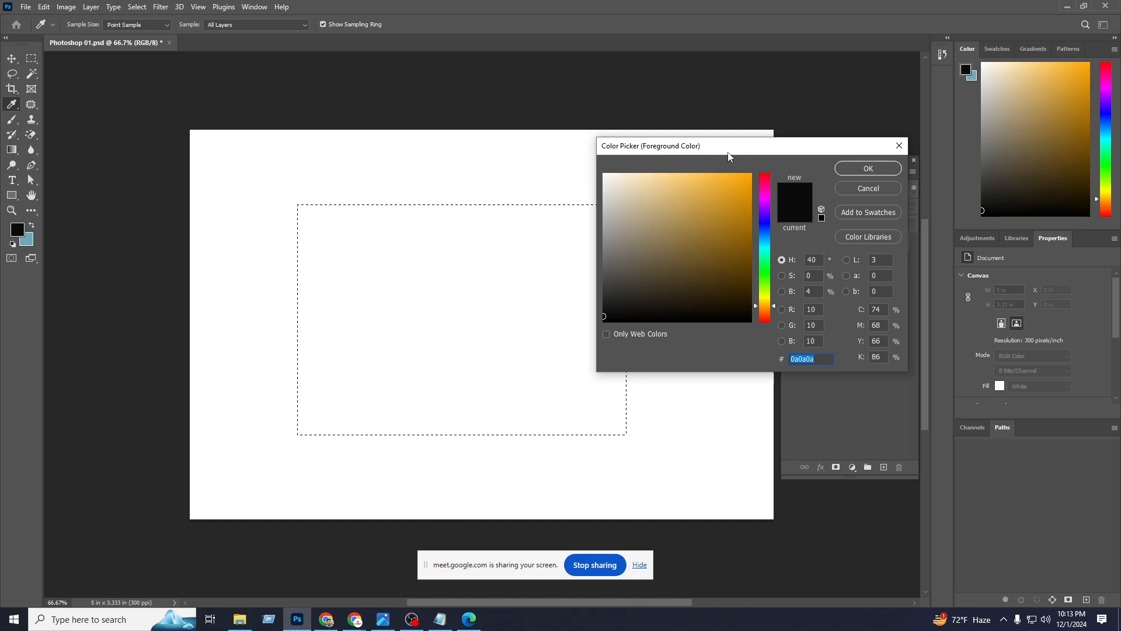
left_click_drag(728, 156, 789, 112)
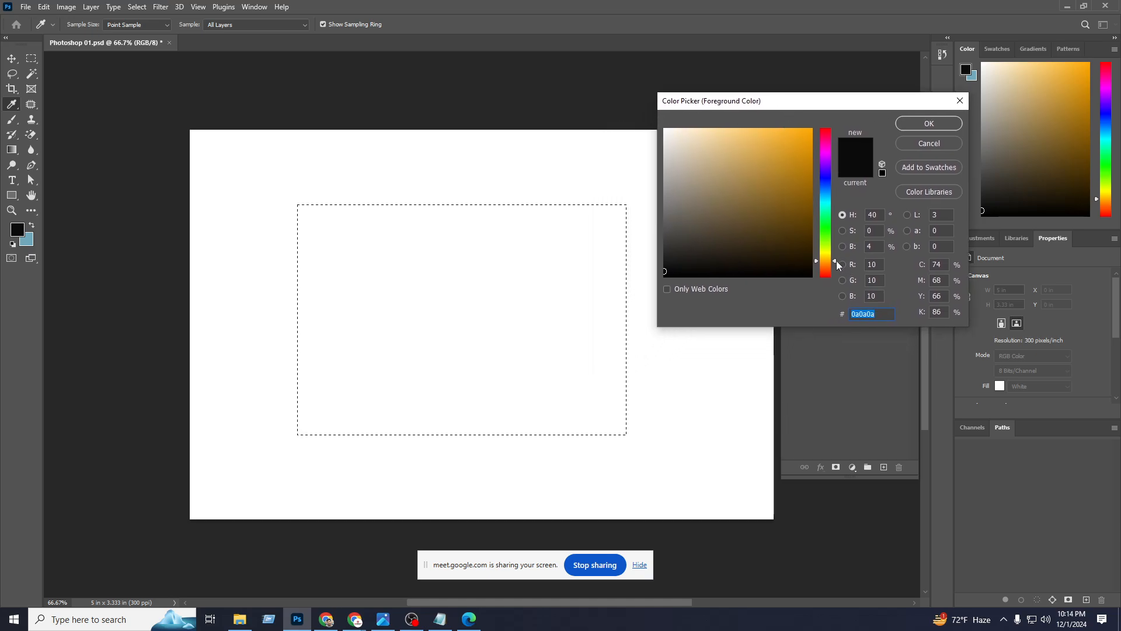
left_click_drag(835, 260, 788, 251)
left_click(791, 172)
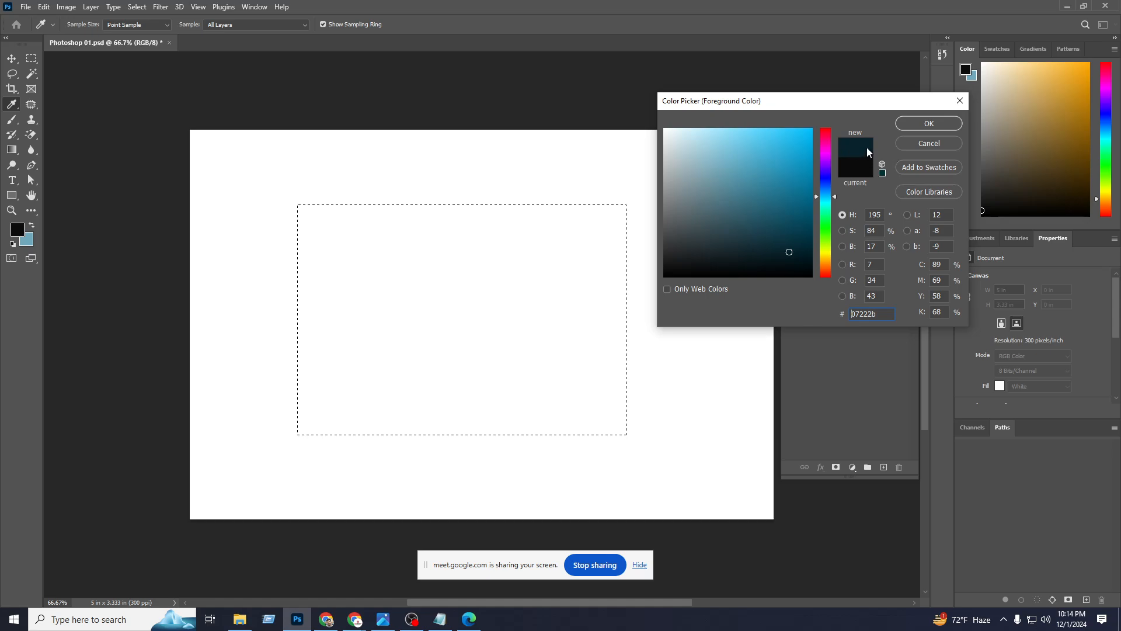
left_click(793, 156)
mouse_move(793, 155)
left_mouse_down()
mouse_move(811, 132)
mouse_move(798, 241)
left_mouse_up()
left_click(800, 217)
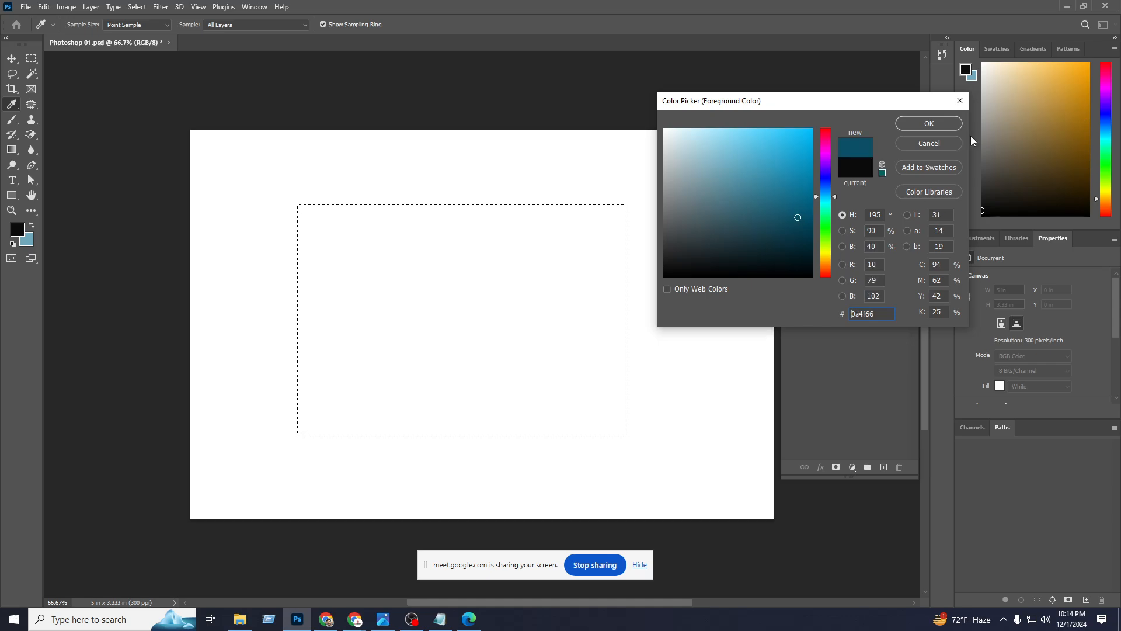
left_click(929, 124)
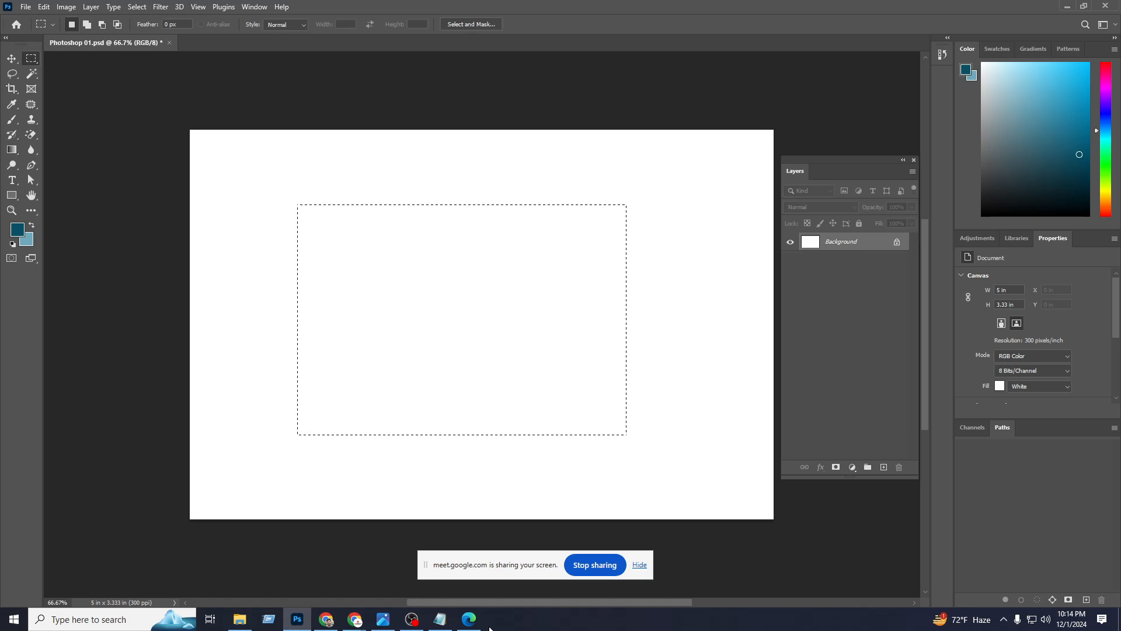
Switch to Notepad and replace the color mode notes with the line "Forgrount Color- Alt+Backspace".
left_click(440, 619)
left_click_drag(689, 128, 12, 47)
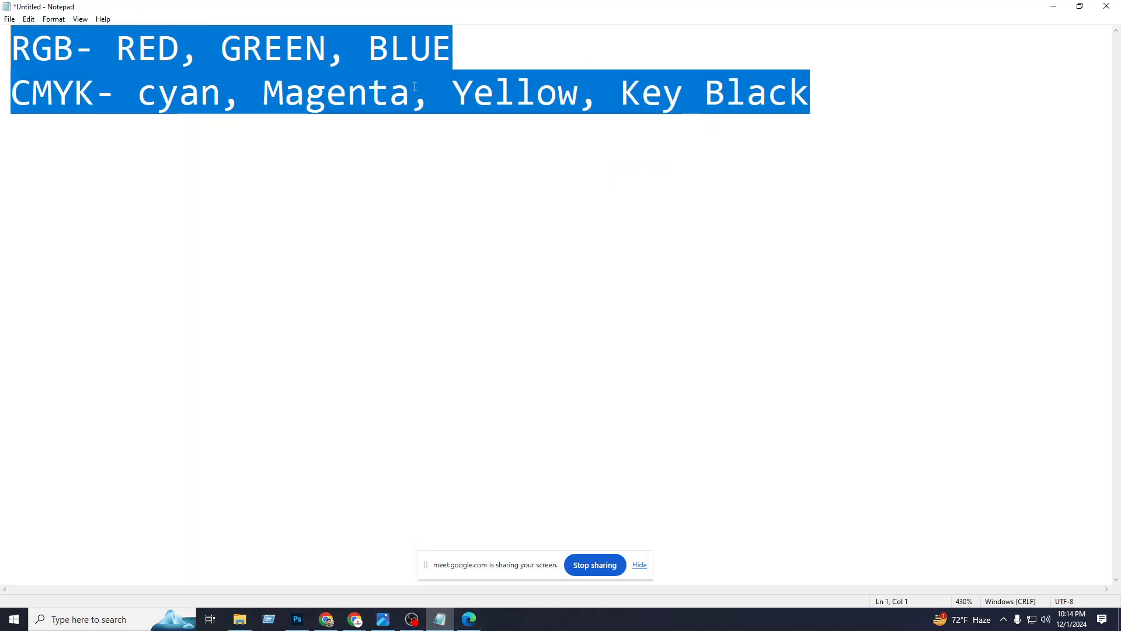
type("Forg")
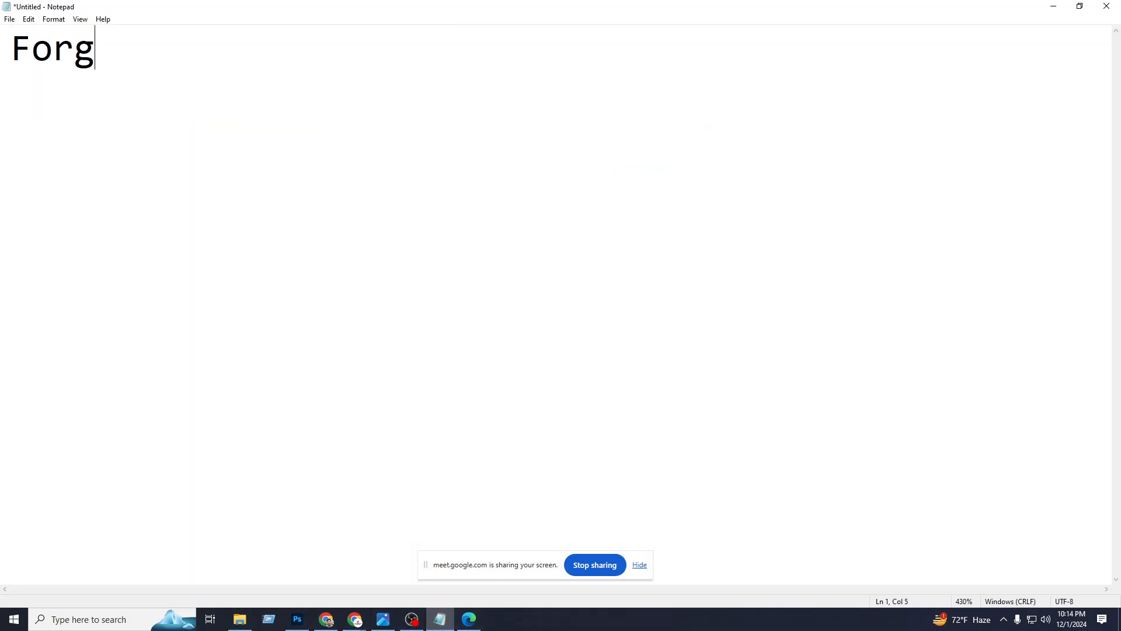
type("rount")
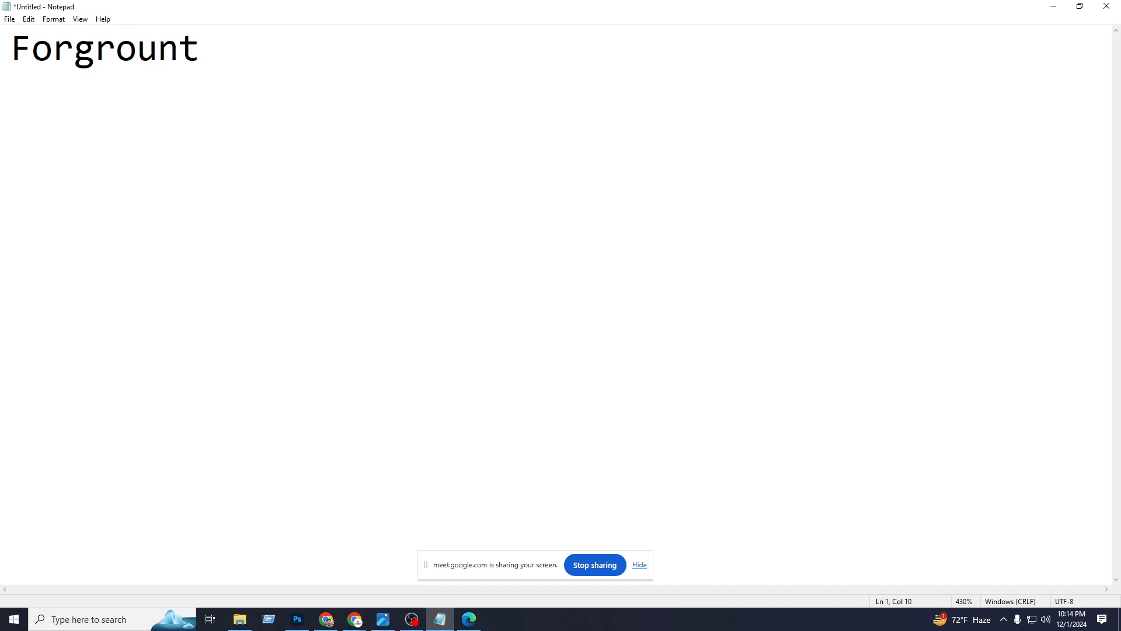
type(" Cl.")
key("BackSpace")
key("BackSpace")
type("olor-")
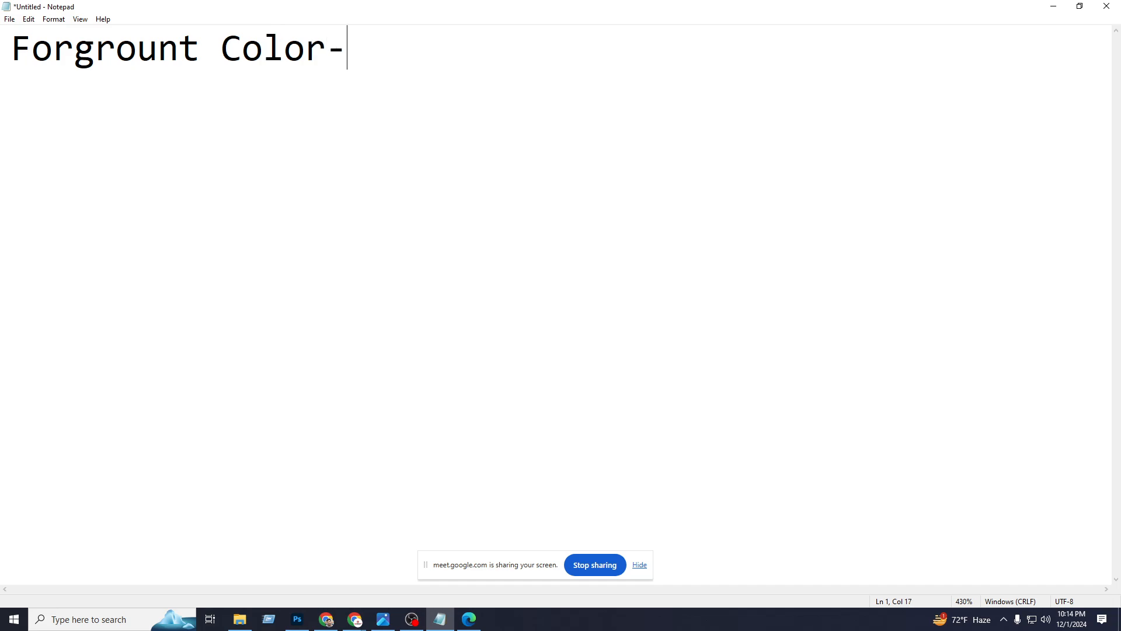
type(" Alt")
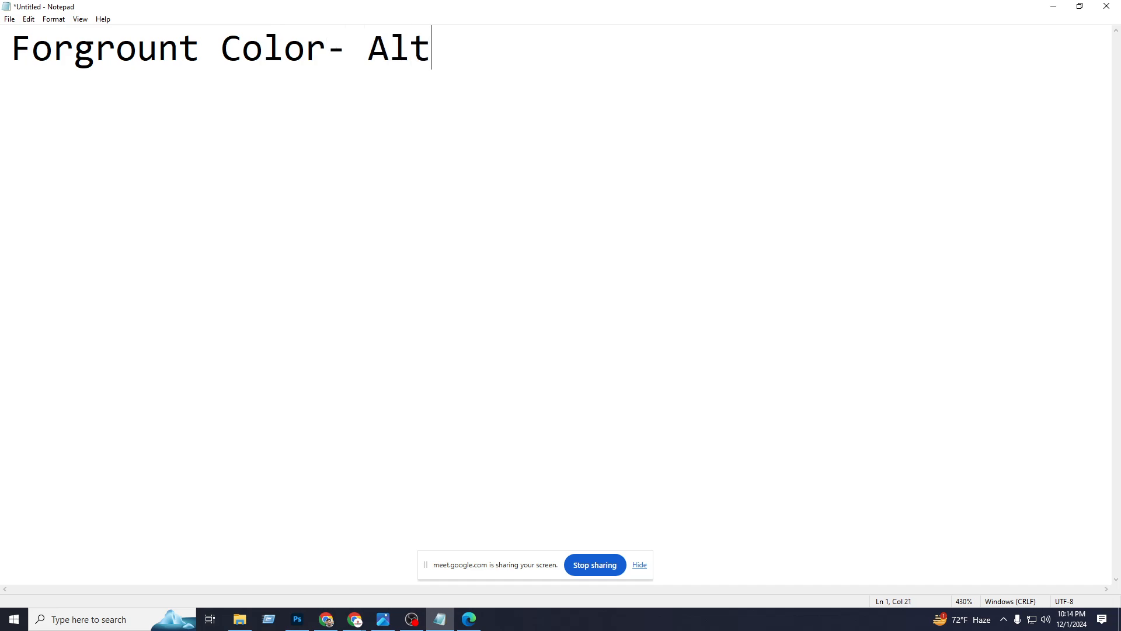
type("+Bac")
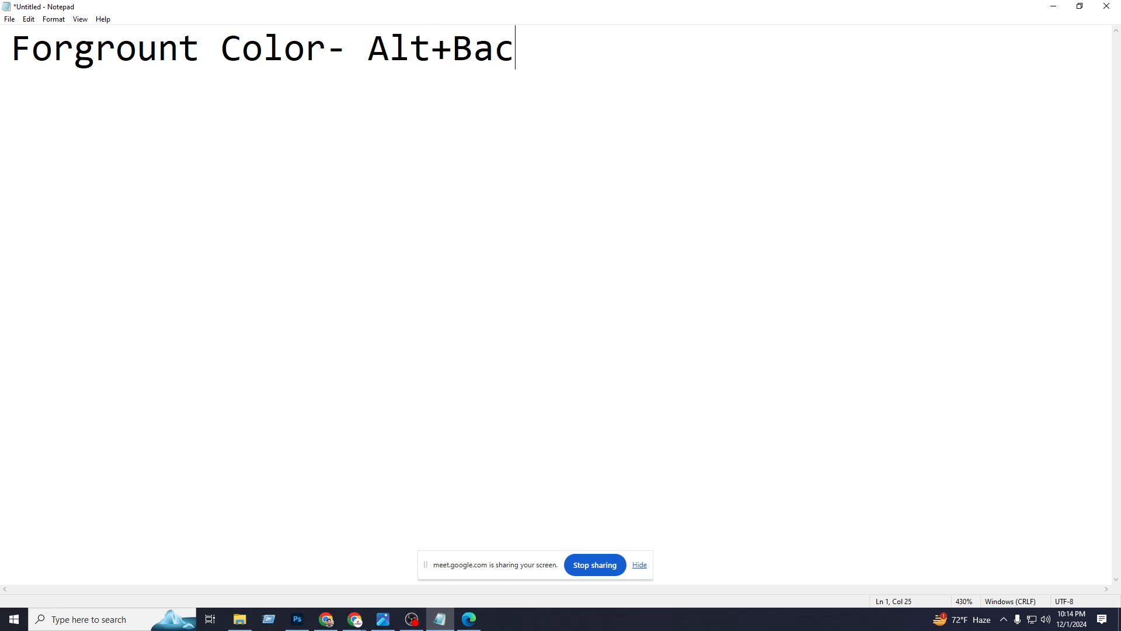
type("kspace")
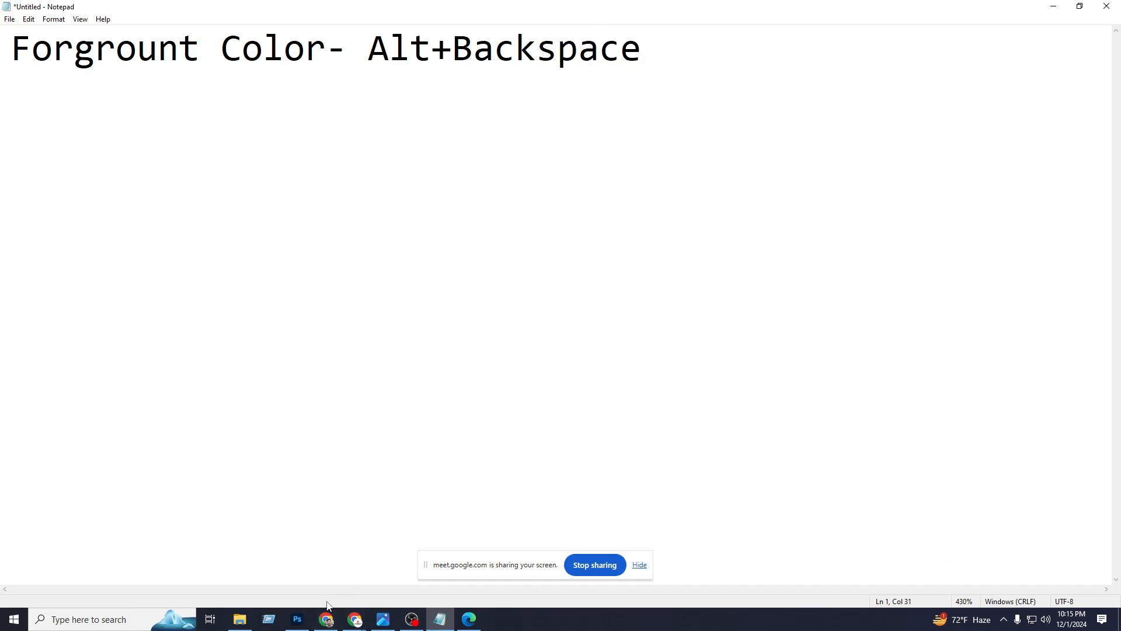
Switch to Photoshop and fill the rectangular selection with the dark teal foreground color.
left_click(298, 619)
key("alt+BackSpace")
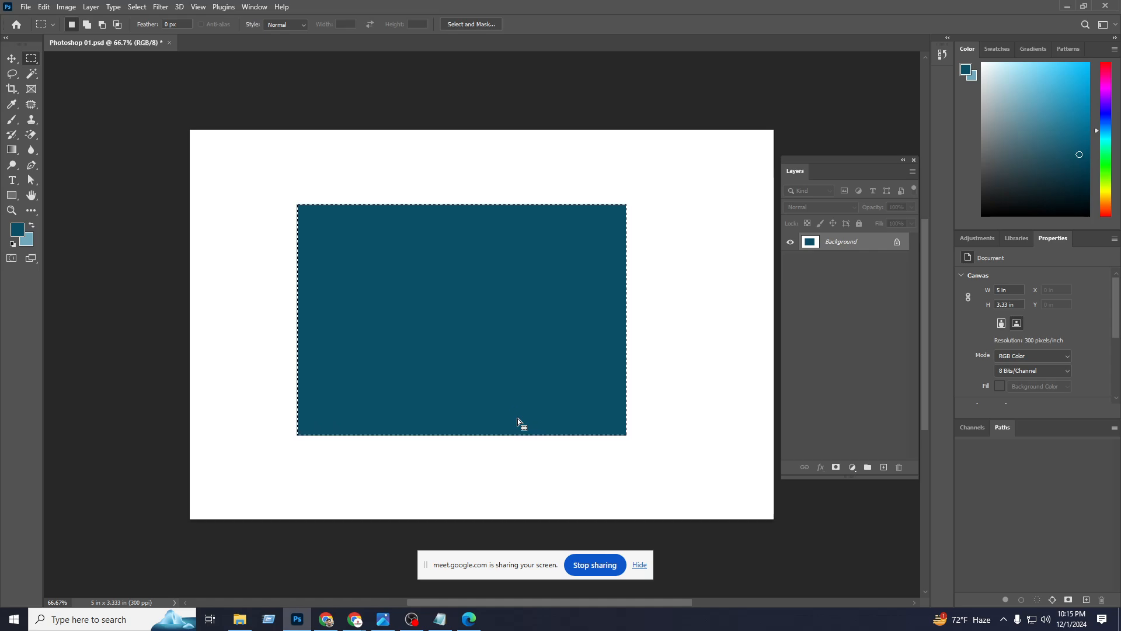
Switch to Notepad and review the foreground fill shortcut note, highlighting its plus sign.
left_click(469, 619)
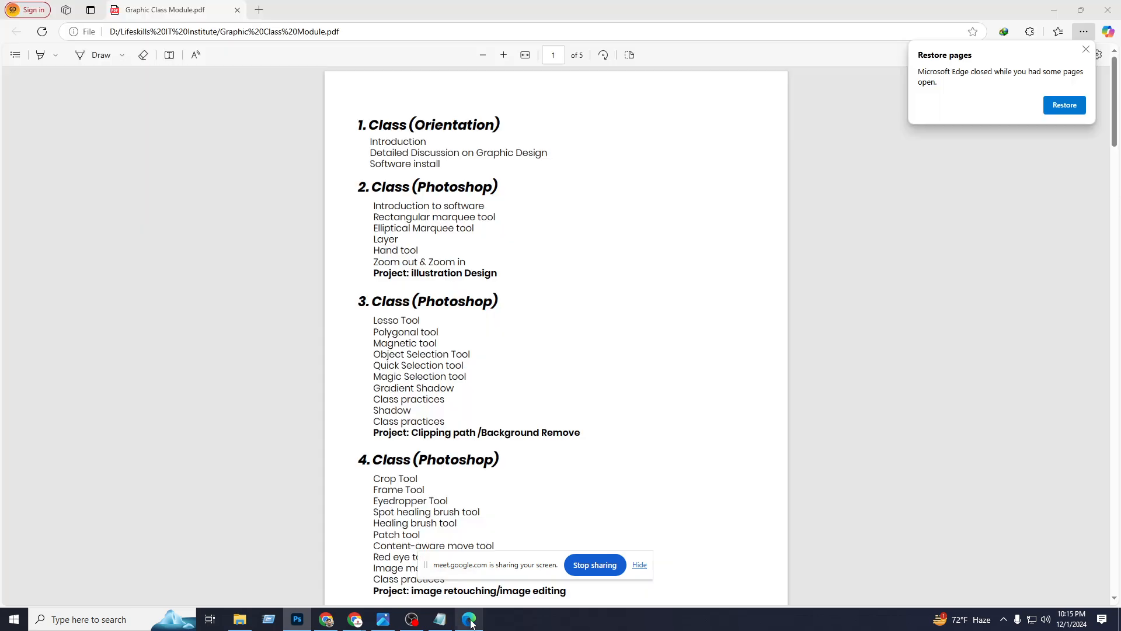
left_click(440, 619)
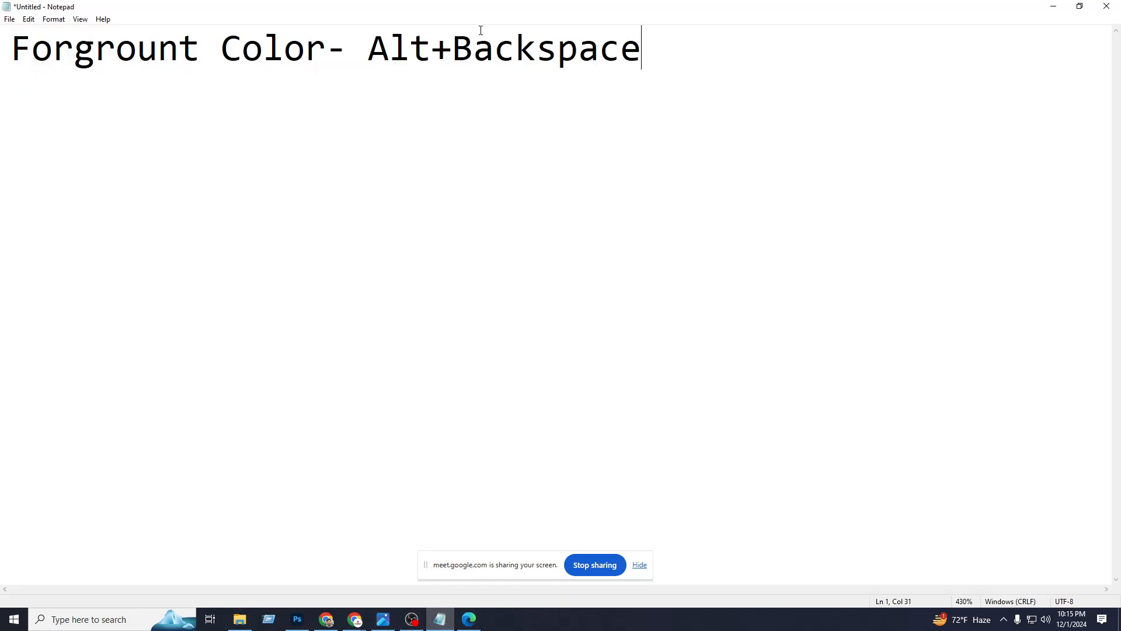
left_click(432, 55)
double_click(435, 56)
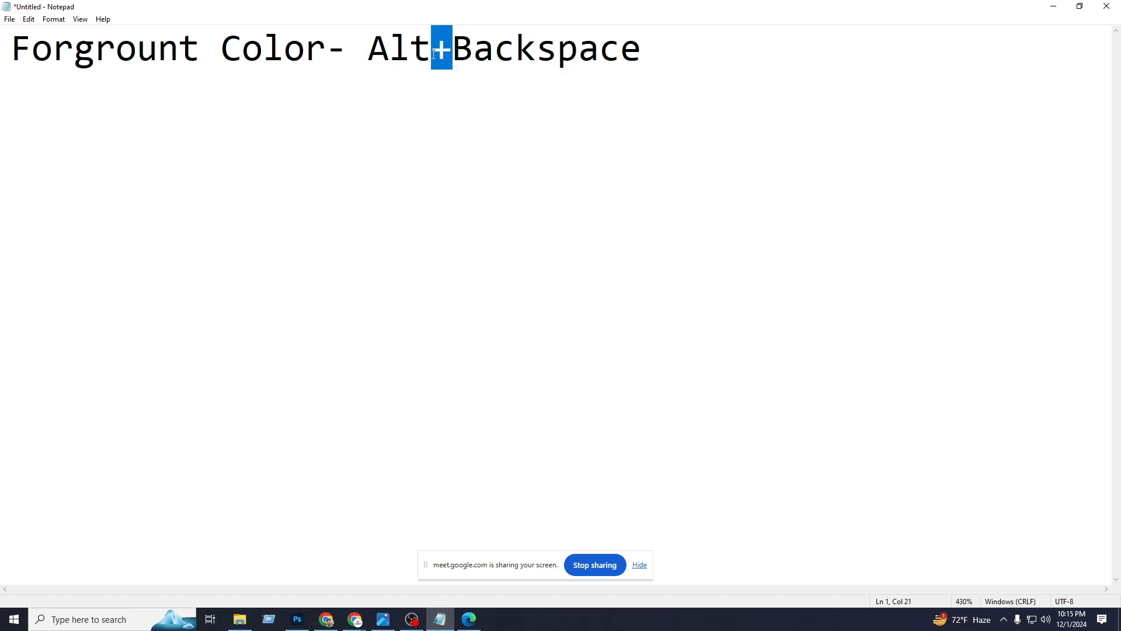
left_click(448, 61)
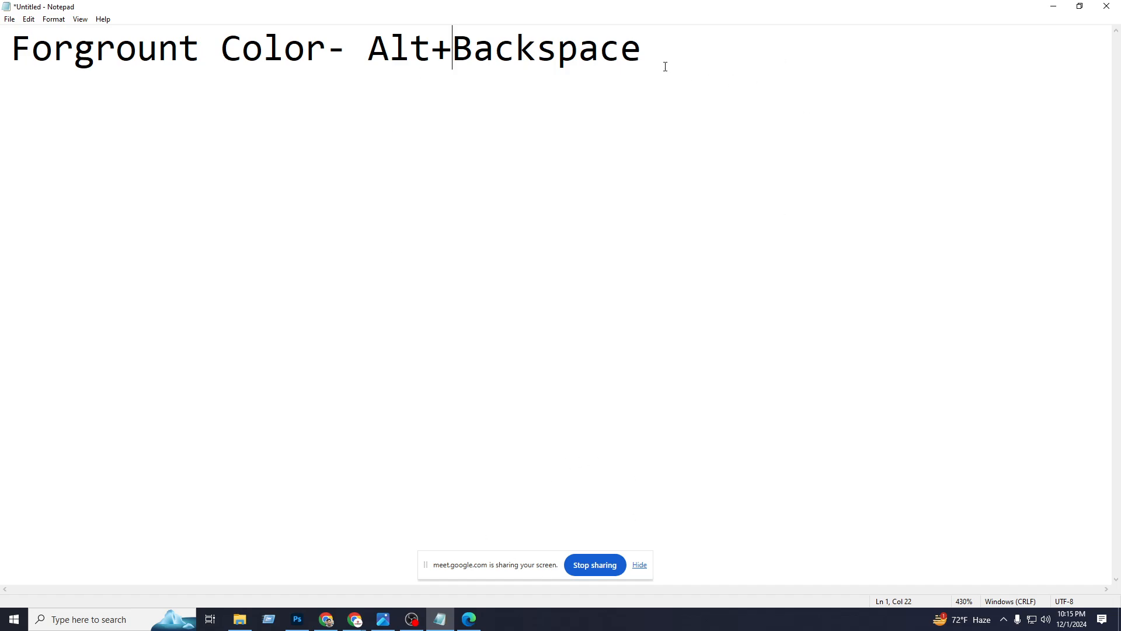
left_click(653, 51)
key("Return")
Back in Photoshop, set the foreground color to dark blue, hex 0d155e, and fill the rectangular selection with it.
left_click(298, 620)
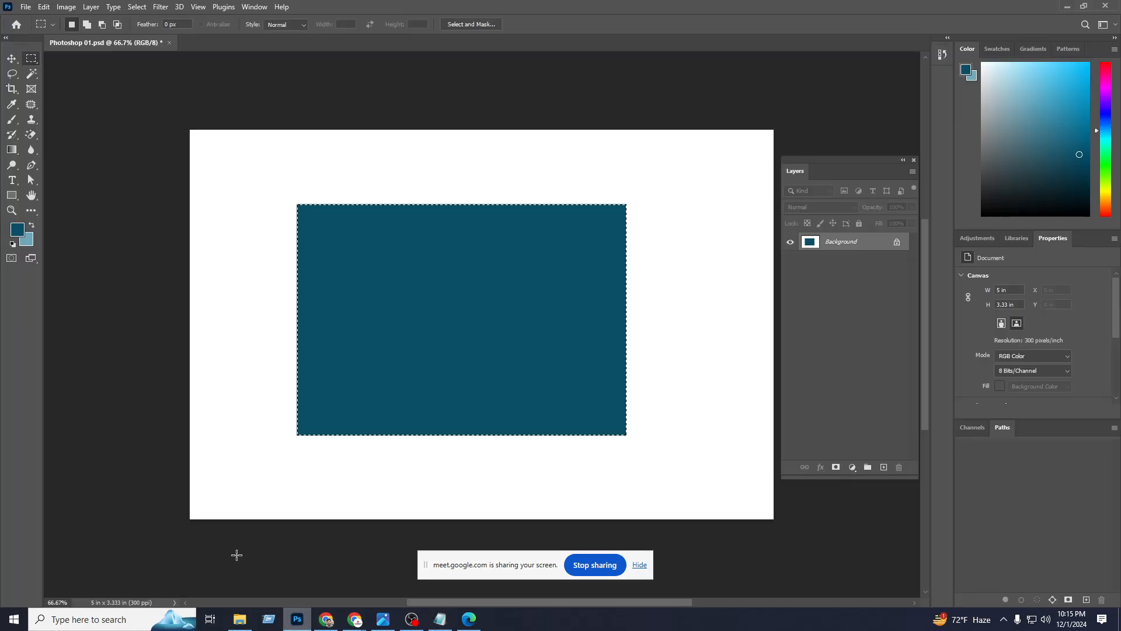
left_click(19, 229)
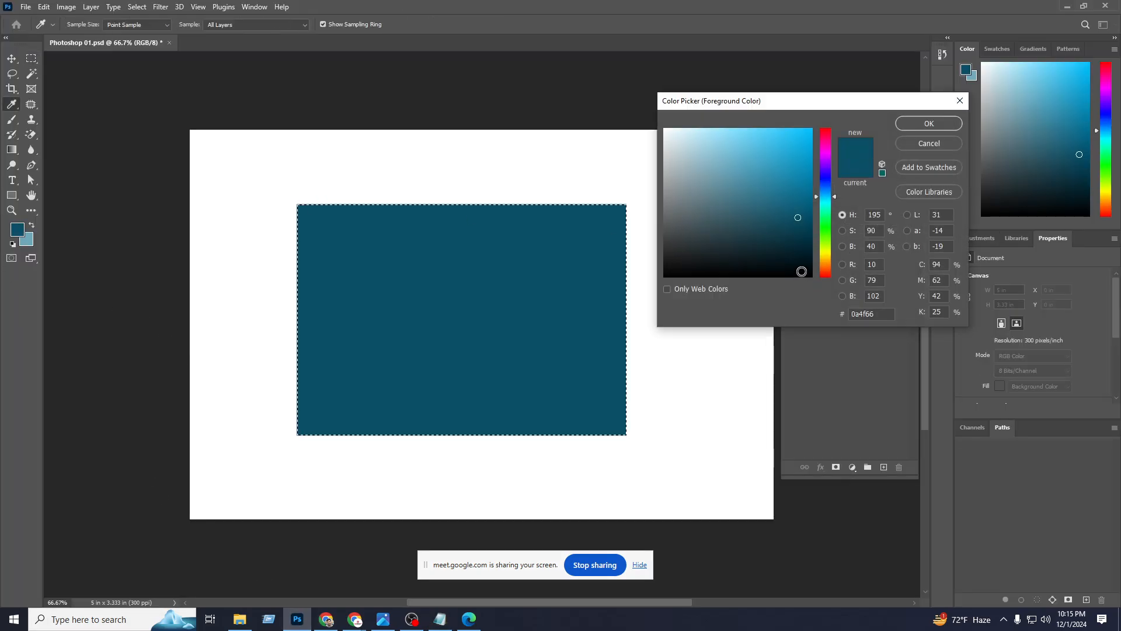
left_click_drag(802, 271, 823, 194)
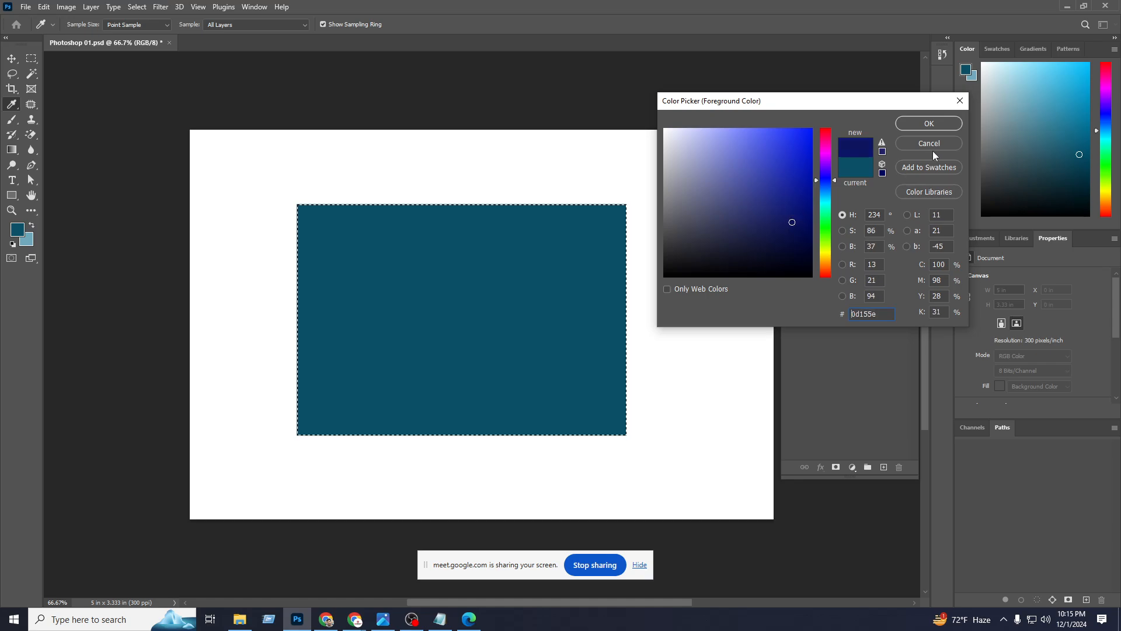
left_click(929, 123)
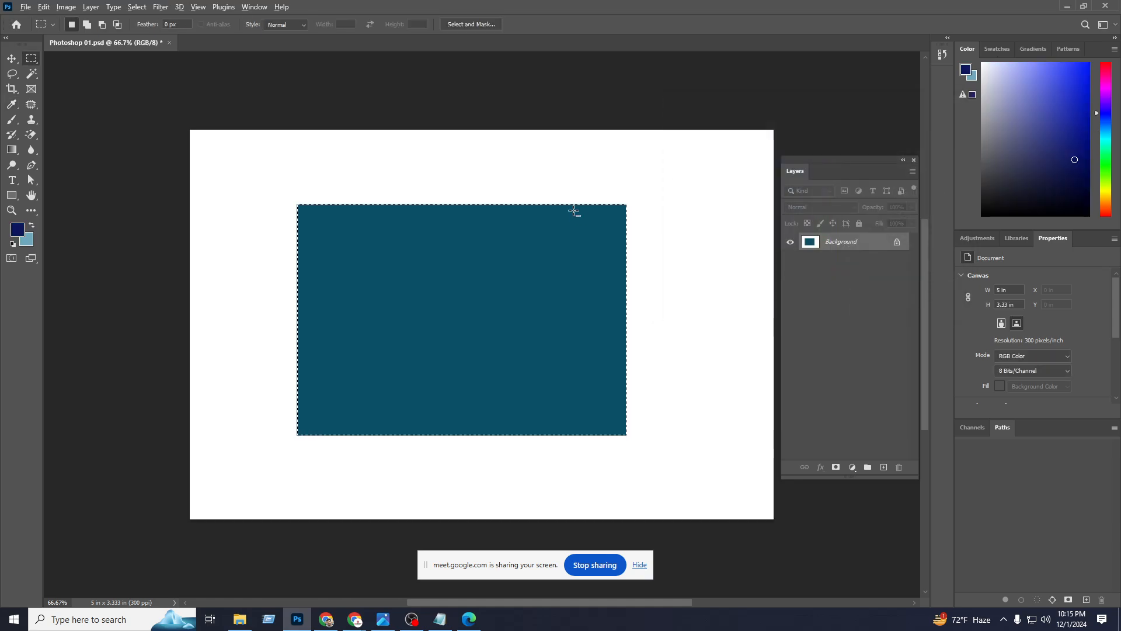
key("alt+BackSpace")
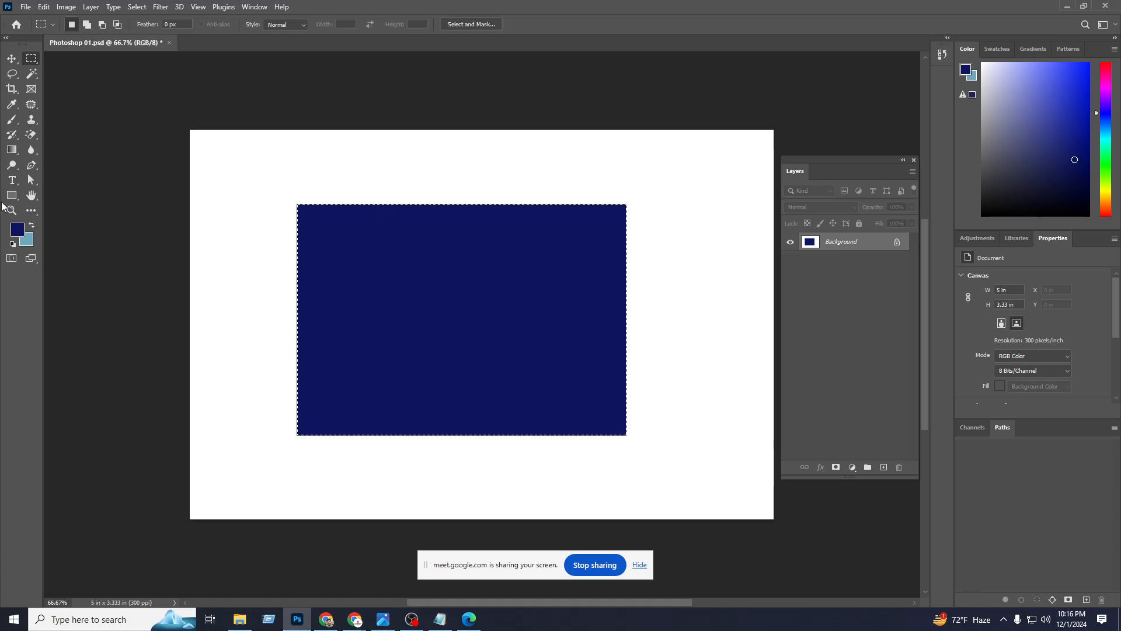
Set the background color to magenta, hex a40959, and fill the rectangular selection with it.
left_click(28, 248)
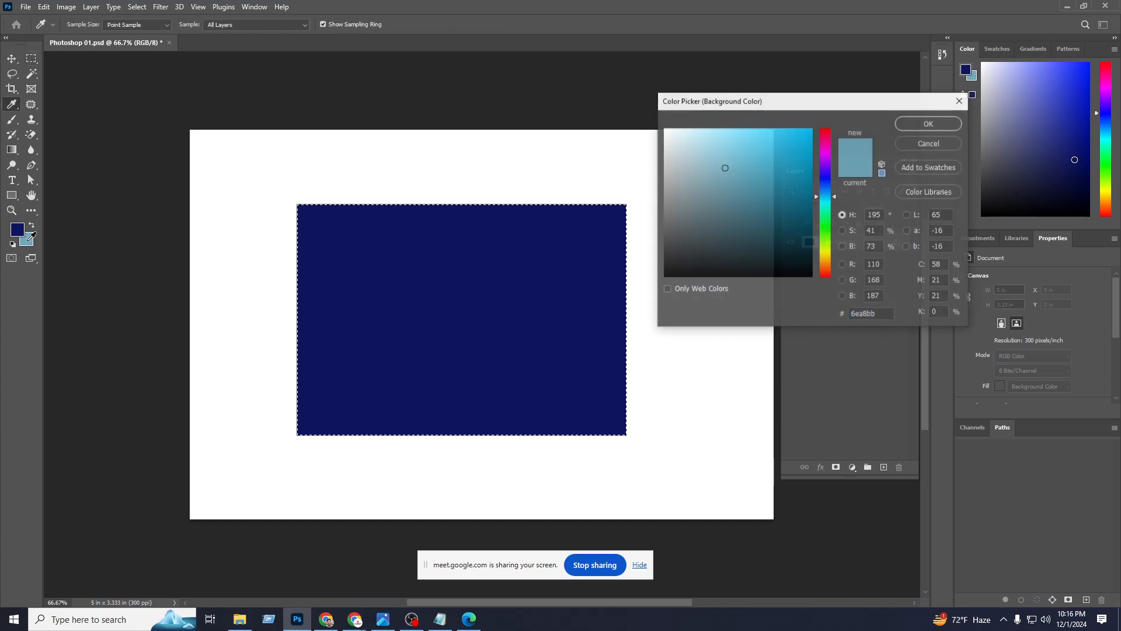
mouse_move(830, 253)
left_mouse_down()
mouse_move(843, 177)
mouse_move(806, 208)
mouse_move(811, 224)
mouse_move(833, 141)
mouse_move(804, 181)
left_mouse_up()
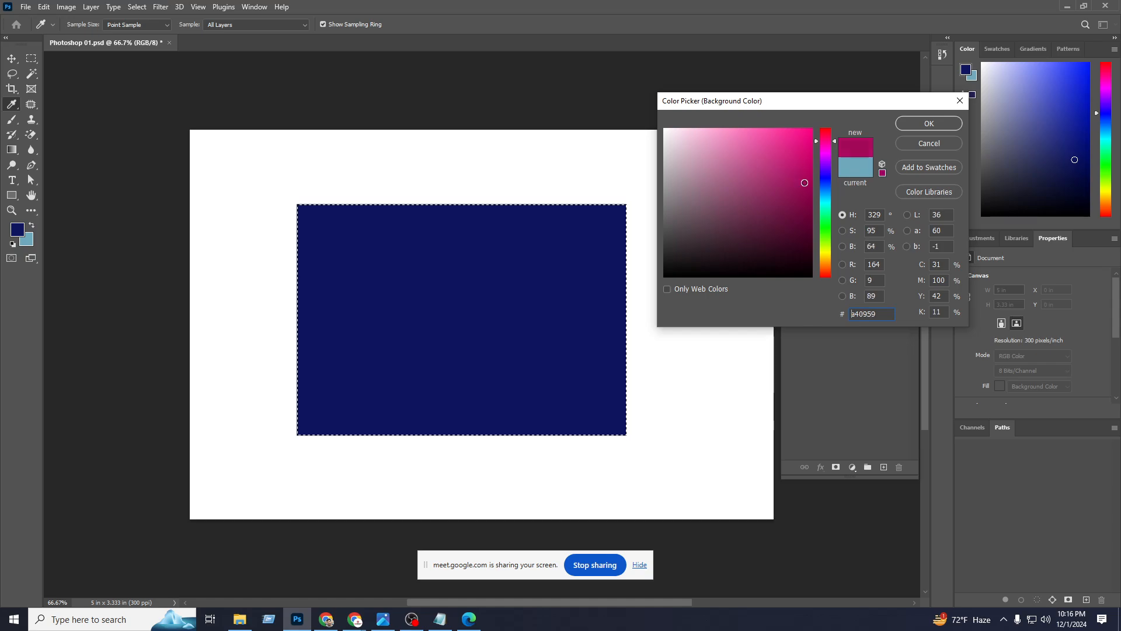
left_click(929, 126)
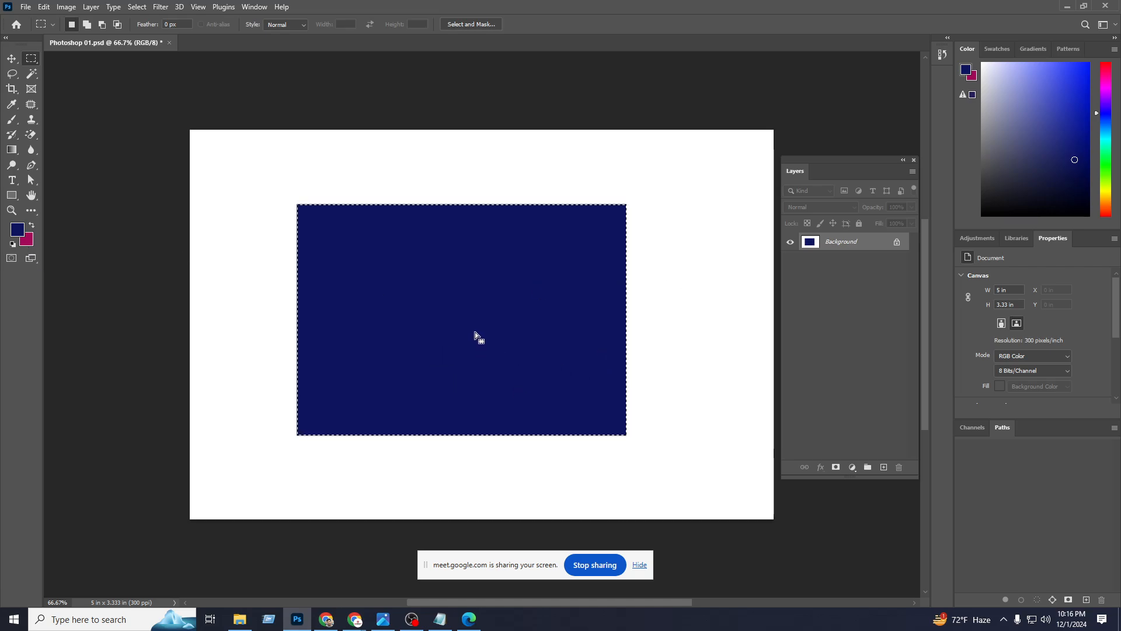
key("ctrl+BackSpace")
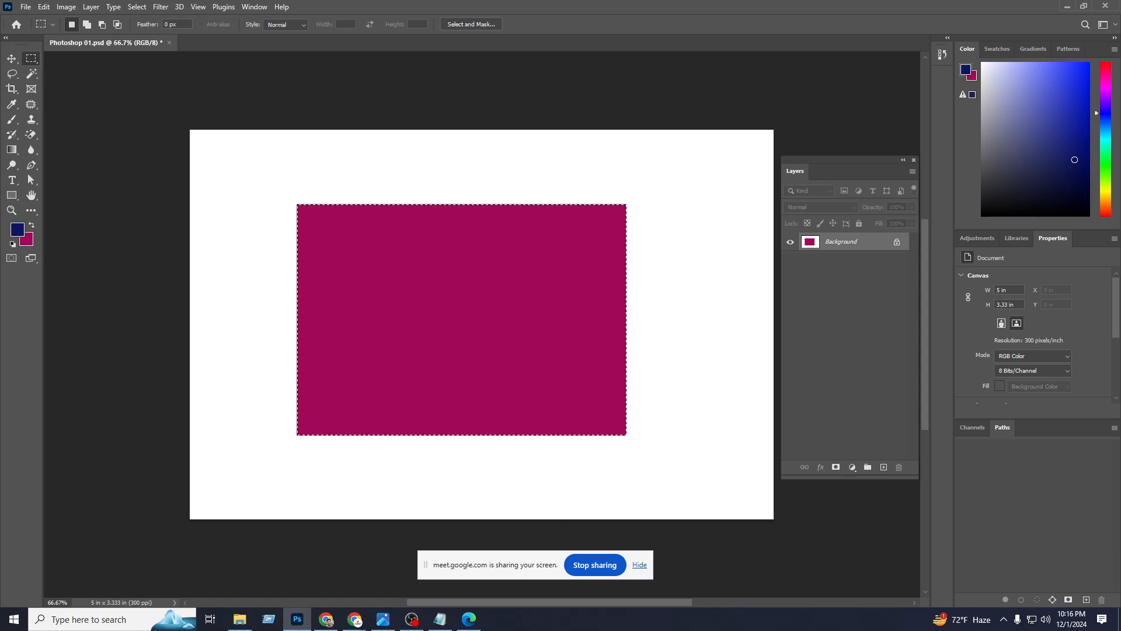
Switch to Notepad and add a second line reading "Background- Ctrl+Backspace" below the foreground color note.
left_click(469, 618)
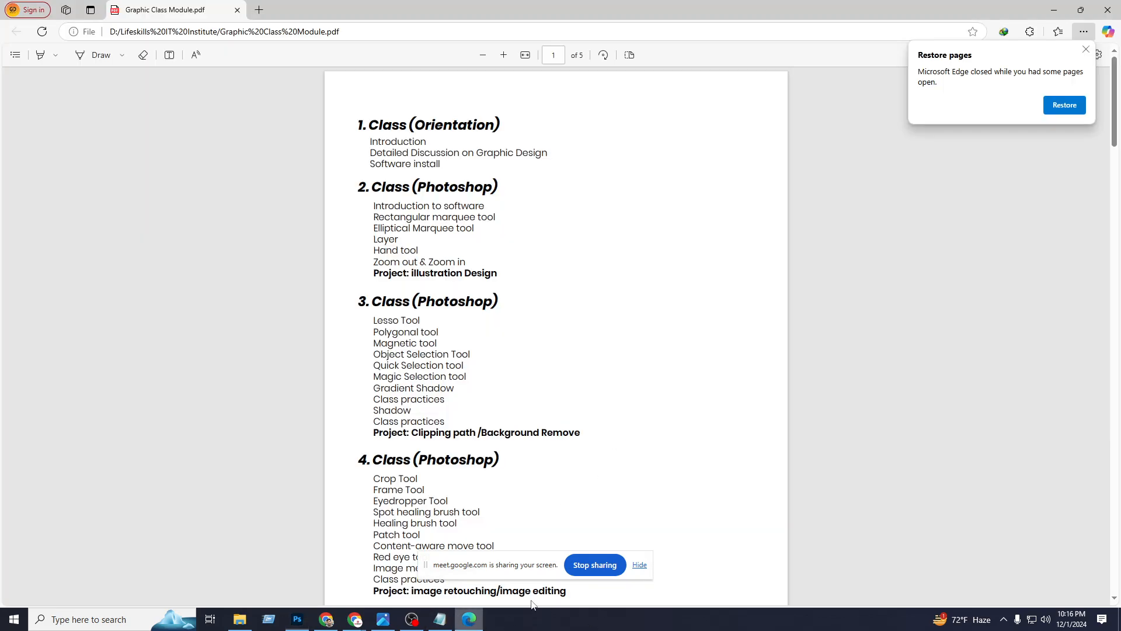
left_click(440, 618)
left_click(696, 55)
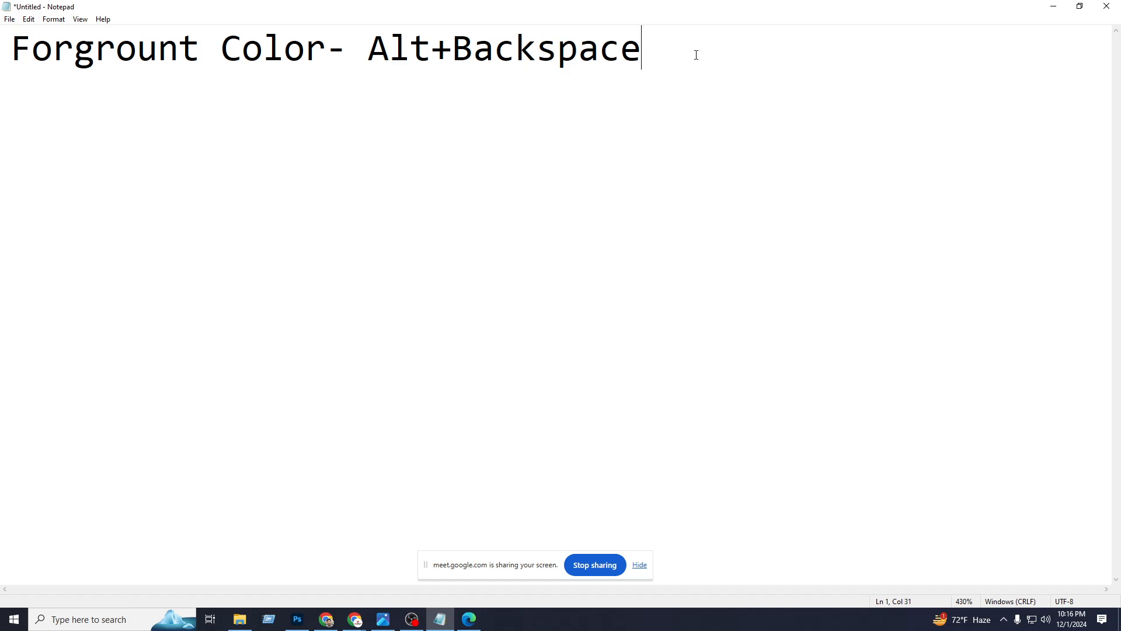
key("Return")
type("Background")
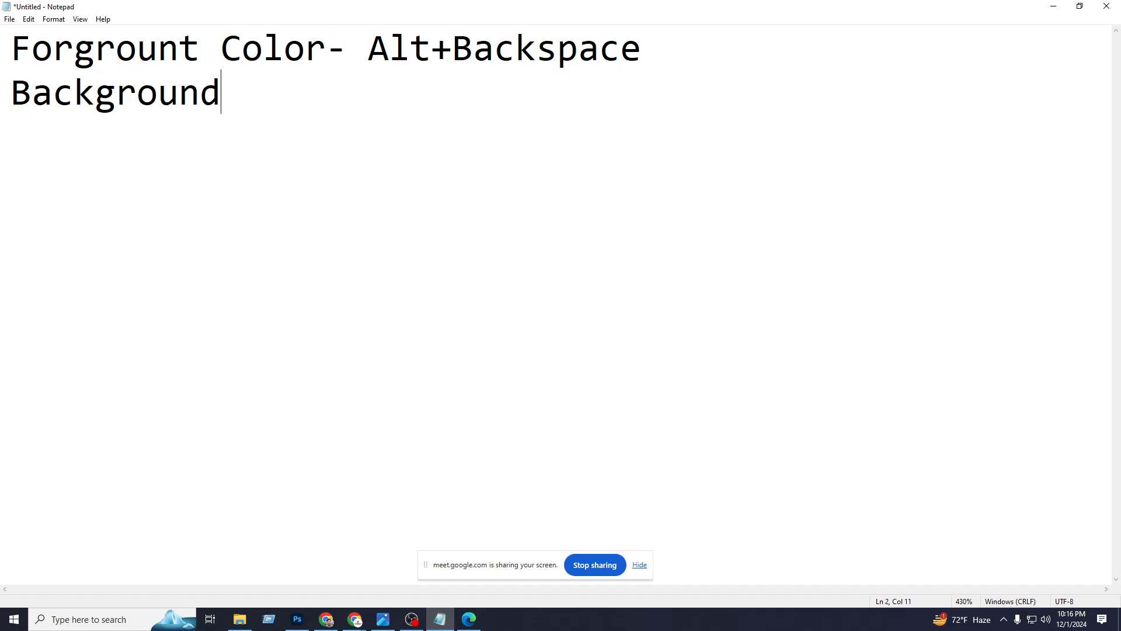
type("- Ctrl=")
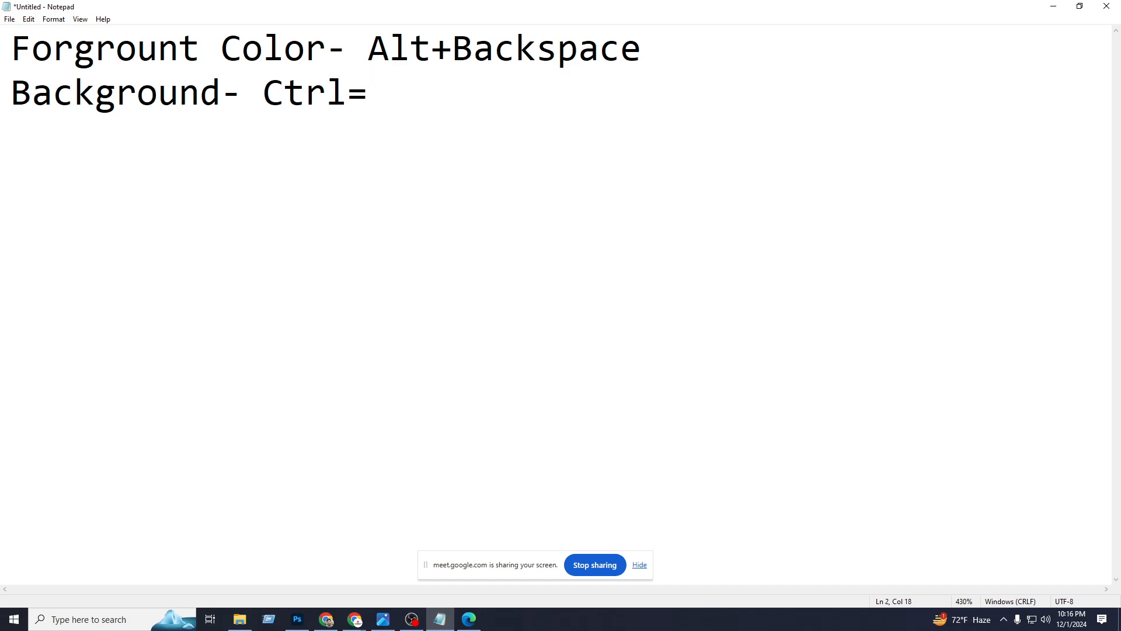
key("BackSpace")
type("+Back")
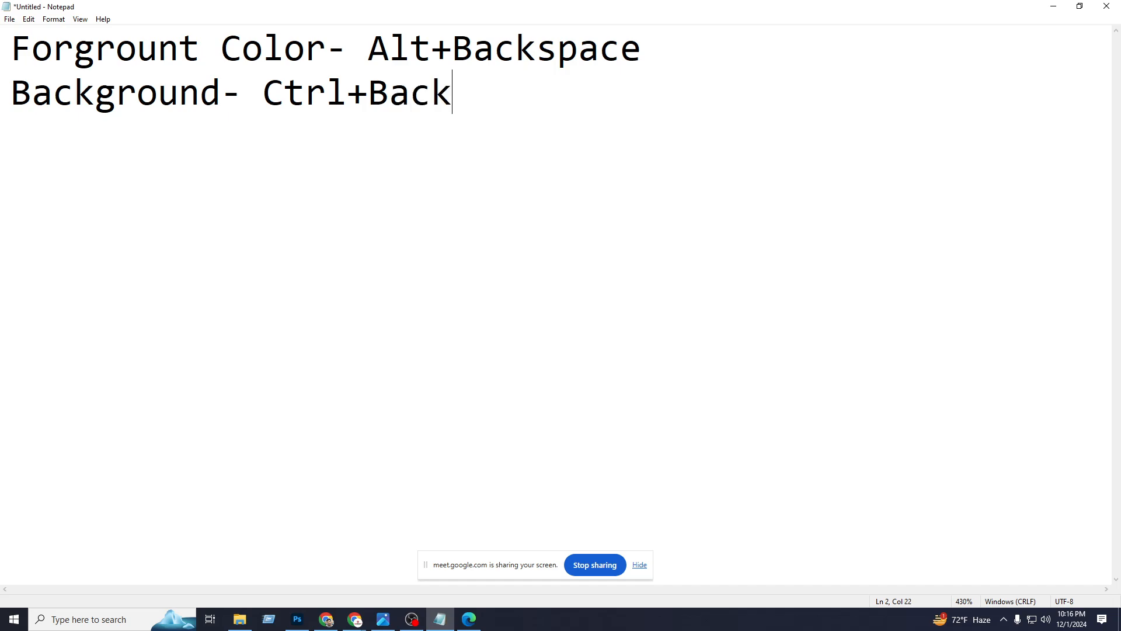
type("space")
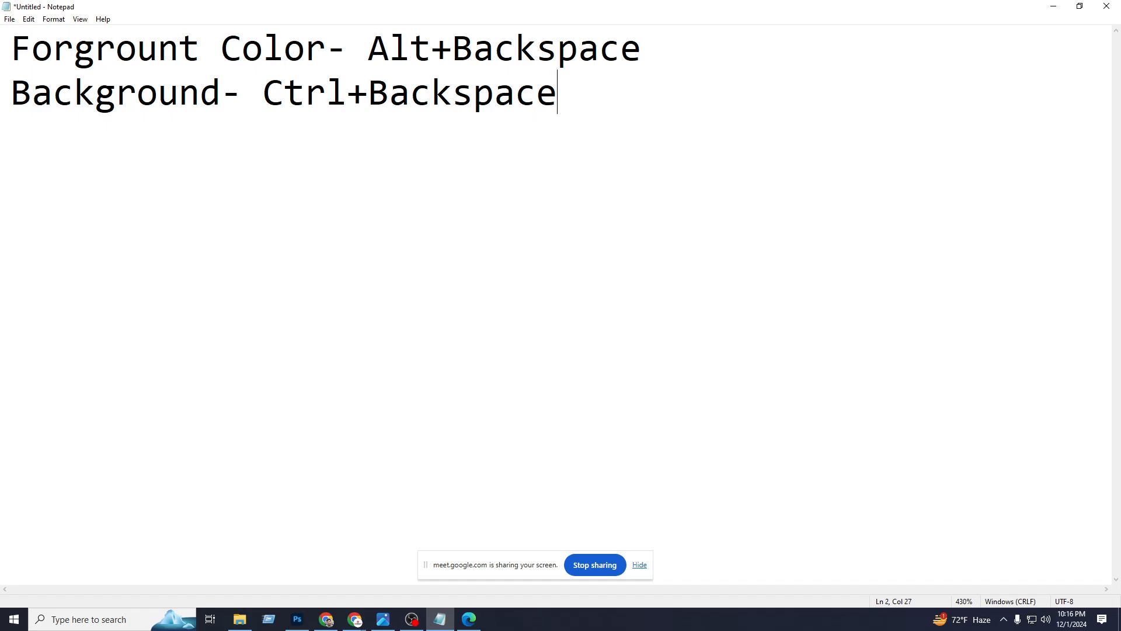
Switch back to Photoshop and, with the Move tool active, deselect the magenta rectangle and restore its selection.
left_click(1051, 6)
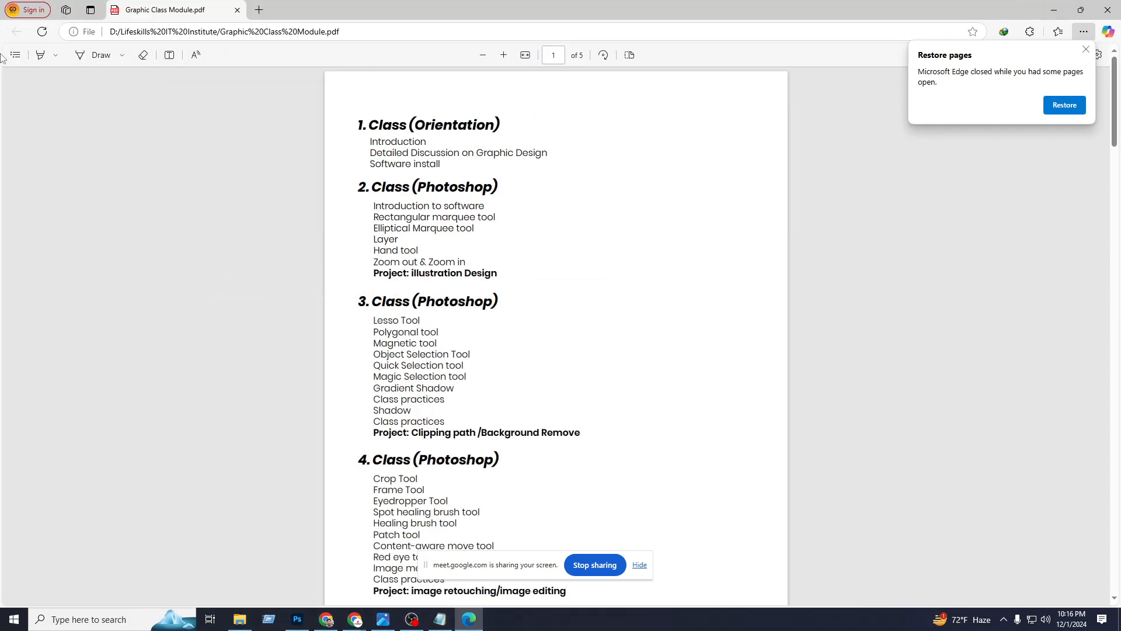
left_click(298, 620)
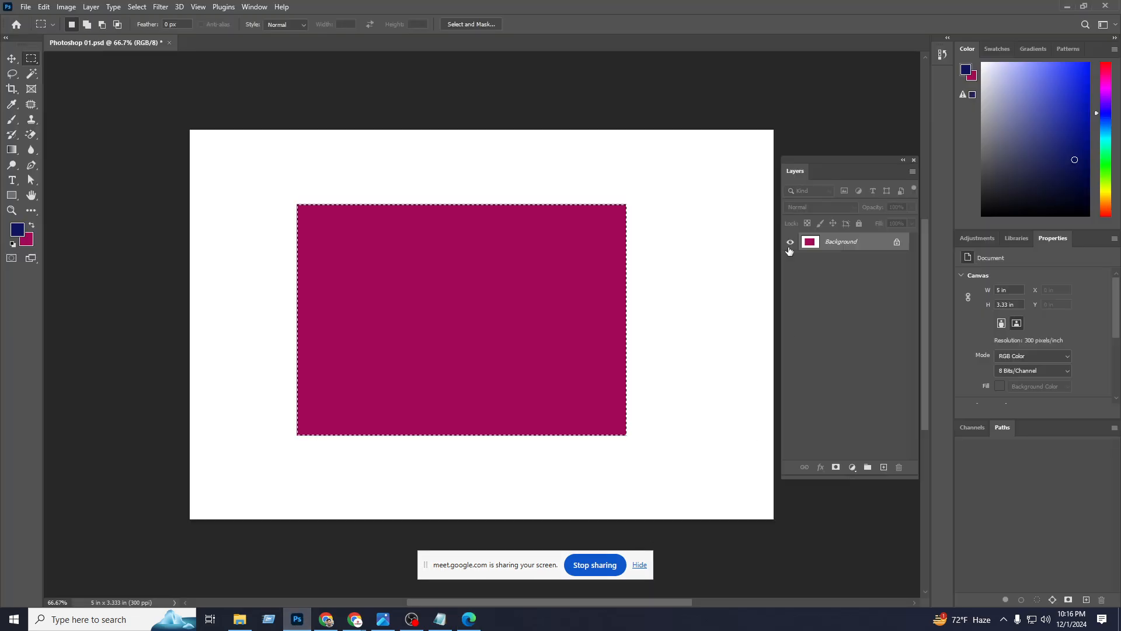
left_click(12, 61)
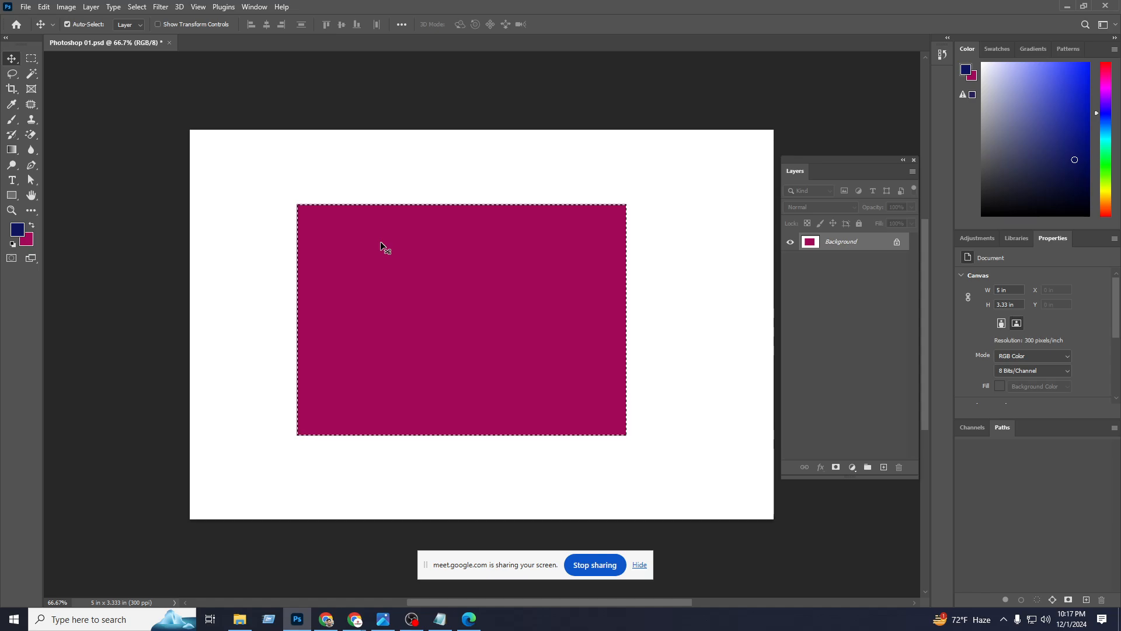
key("ctrl+d")
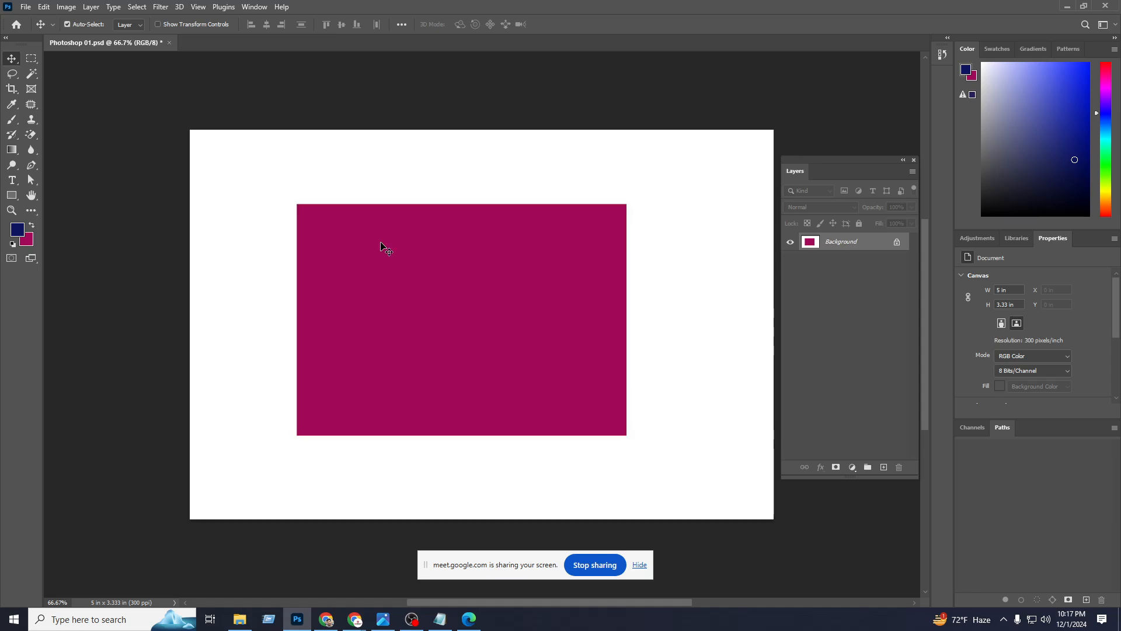
key("ctrl+shift+d")
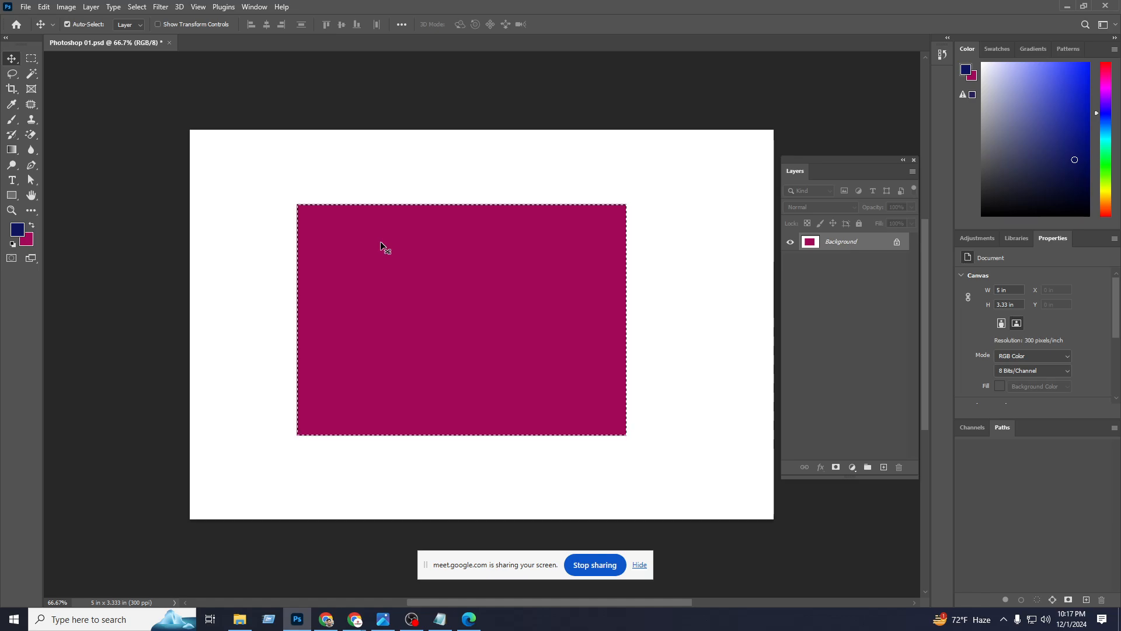
With the Rectangular Marquee tool, deselect the magenta rectangle, undo that, and deselect it again.
left_click(33, 58)
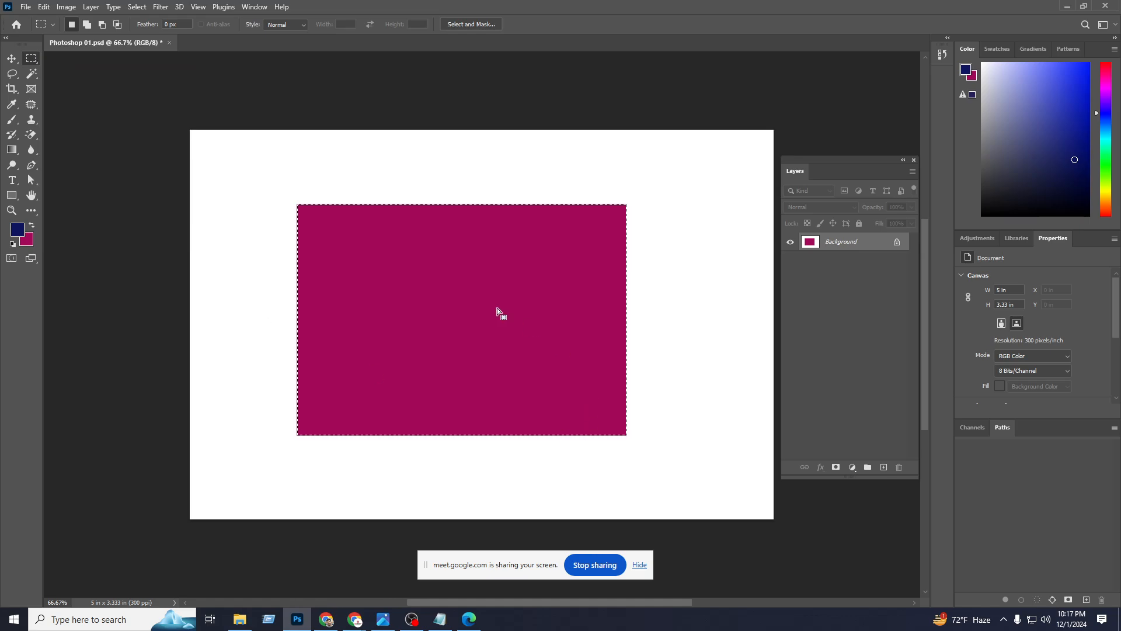
right_click(435, 268)
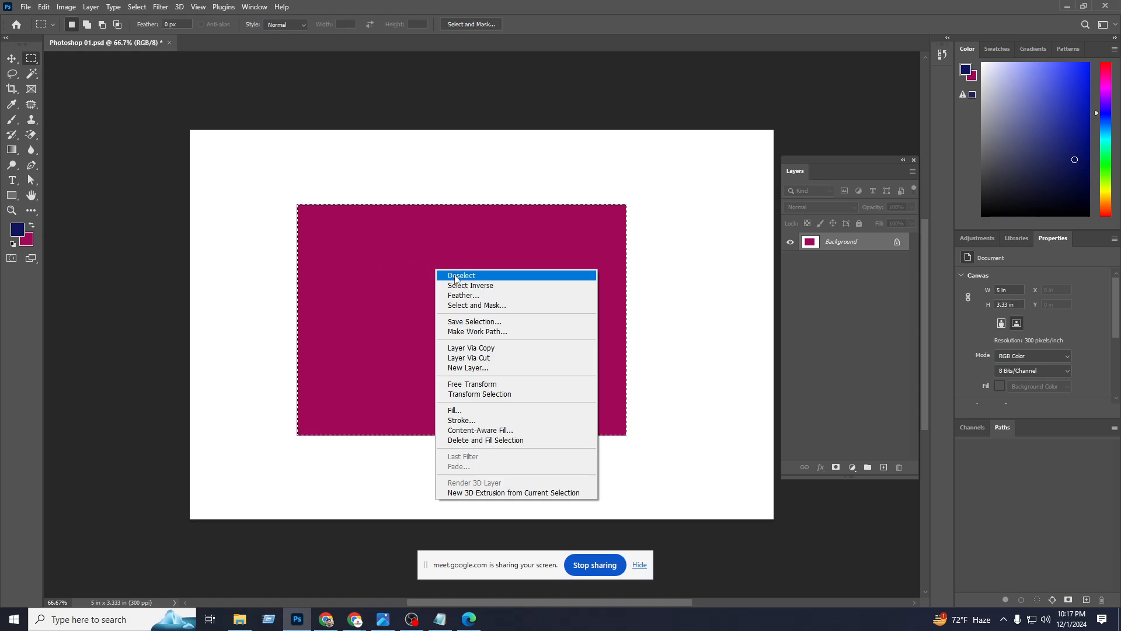
left_click(456, 276)
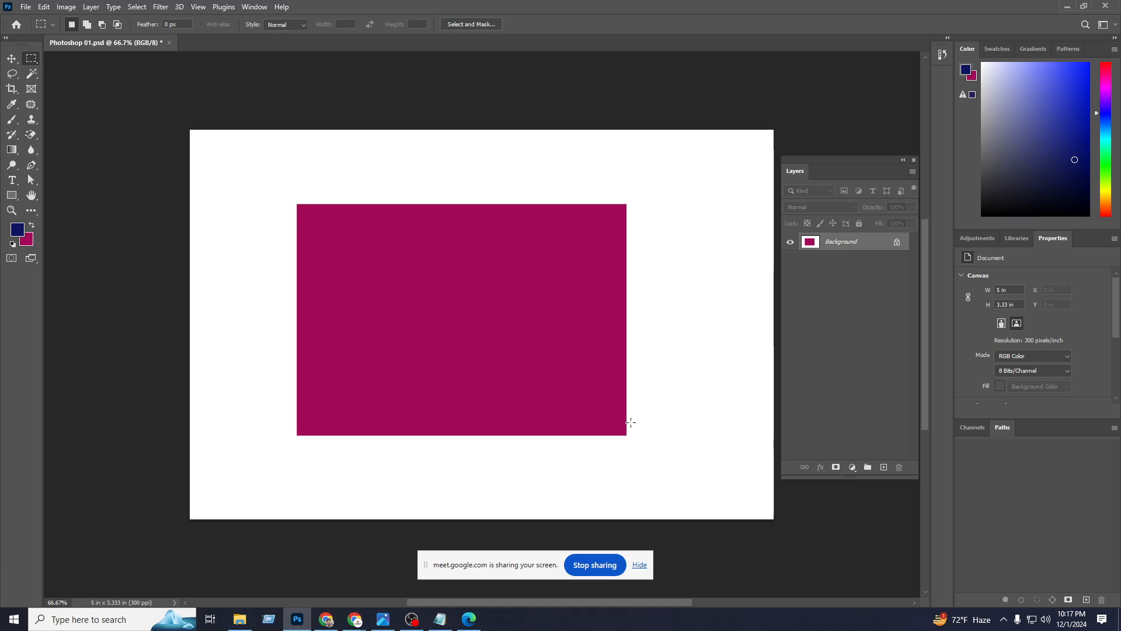
key("ctrl+z")
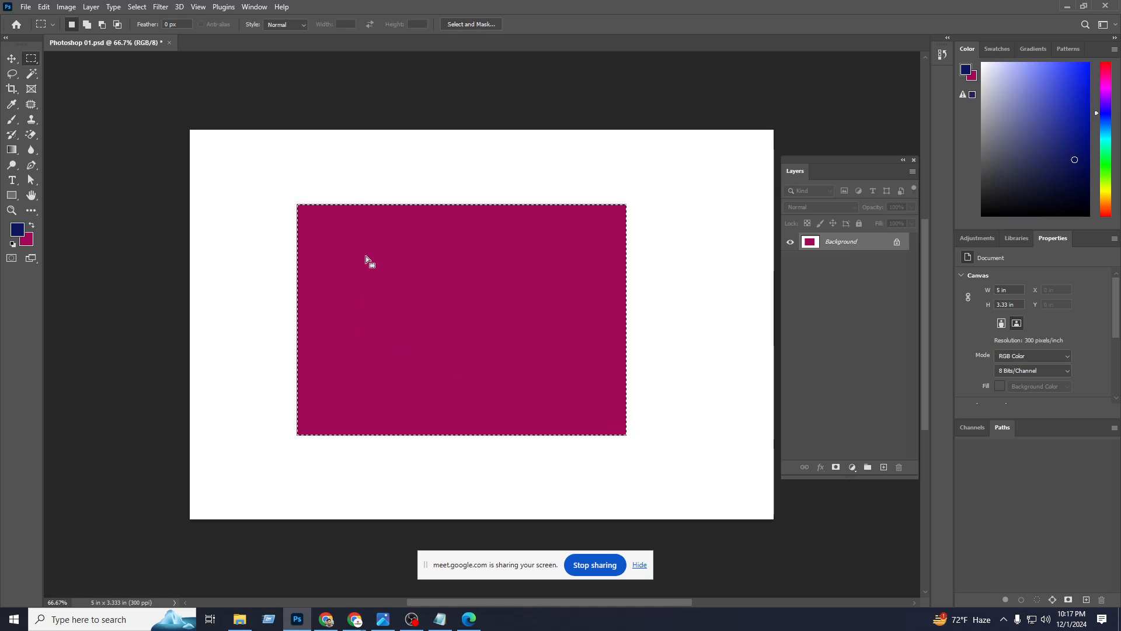
key("ctrl+d")
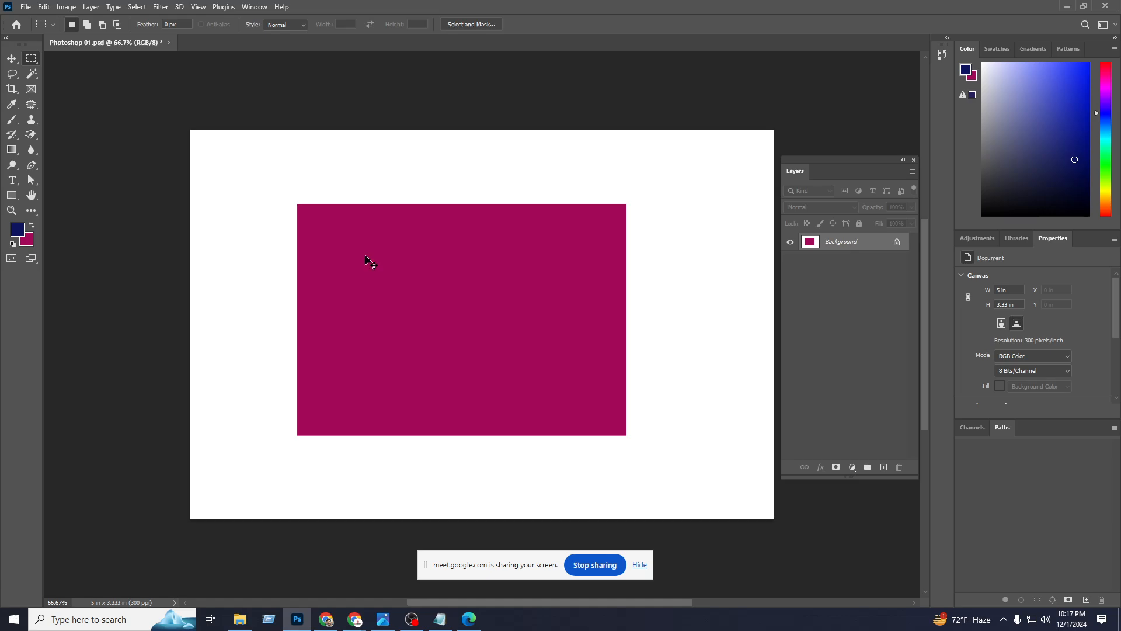
Swap the foreground and background colors back and forth several times, ending with dark blue as foreground and magenta as background.
left_click(32, 226)
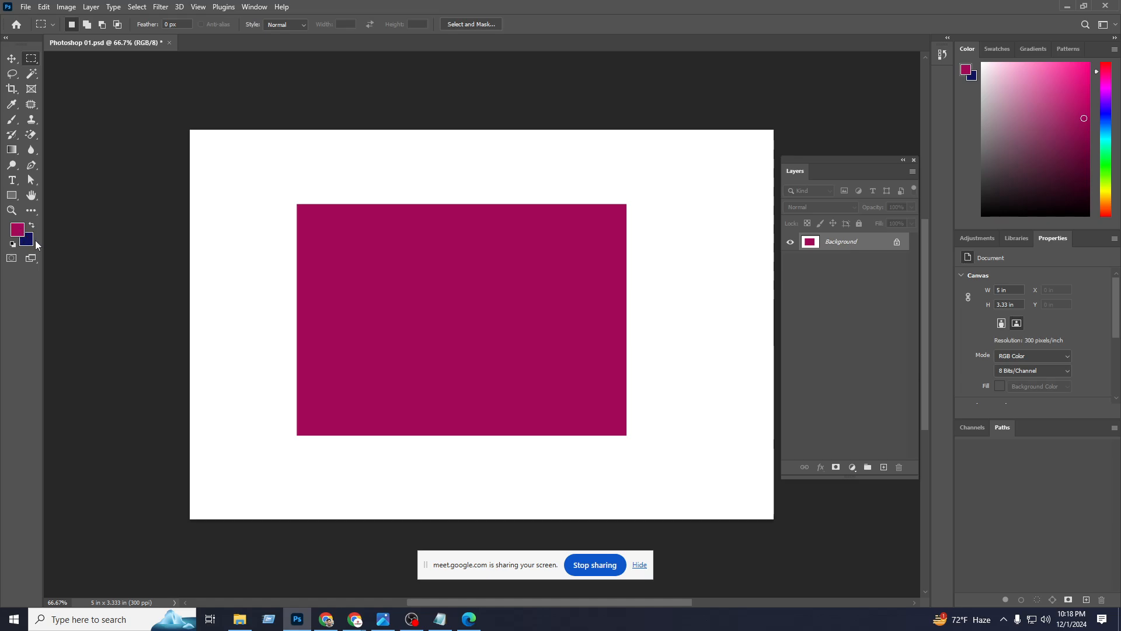
left_click(32, 226)
left_click(32, 226)
left_click(32, 226)
left_click(32, 226)
left_click(32, 226)
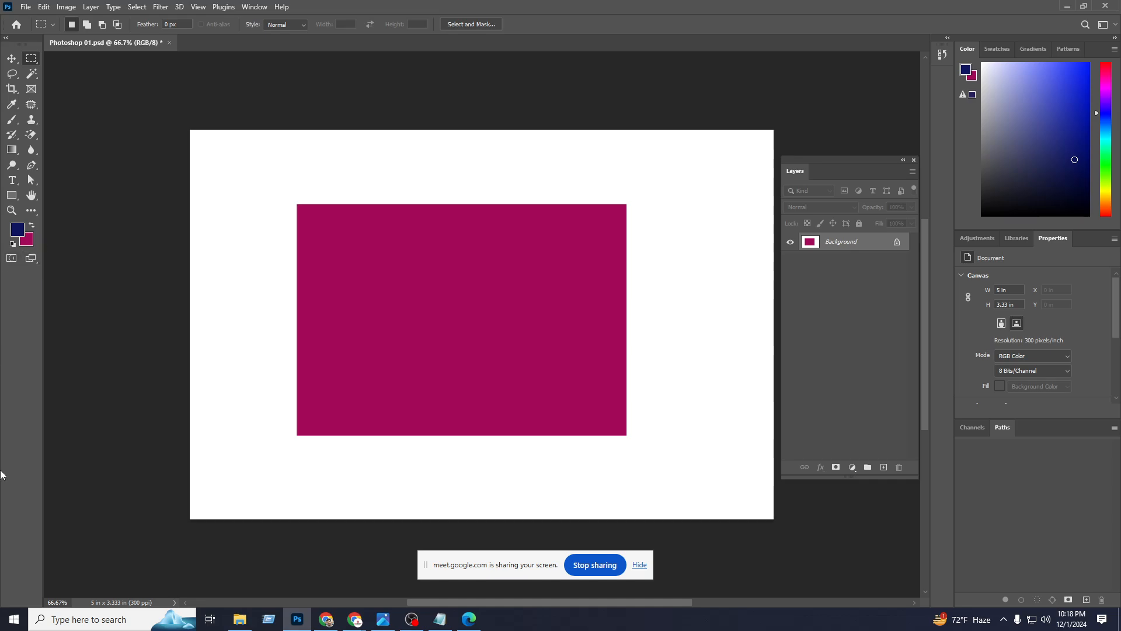
Undo the deselection, both color fills and the rectangular selection to return to a blank white canvas.
key("ctrl+z")
key("ctrl+z")
key("ctrl+z")
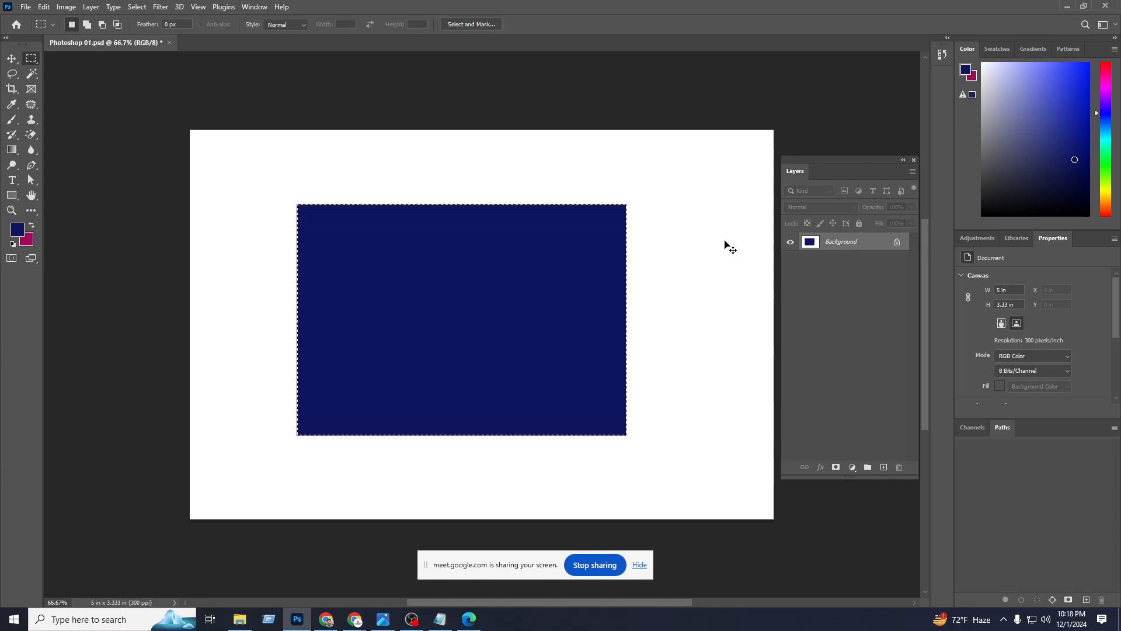
key("ctrl+z")
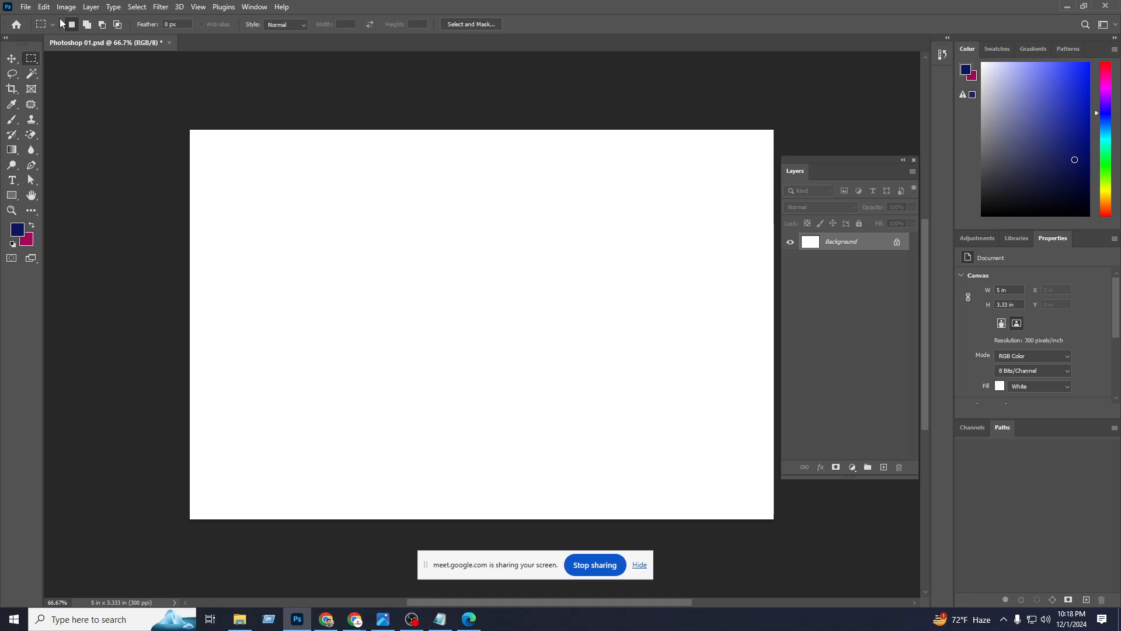
Place a rectangular selection in the canvas's lower-right corner, fill it with the dark blue foreground color, and undo the fill and selection.
left_click_drag(292, 189, 349, 284)
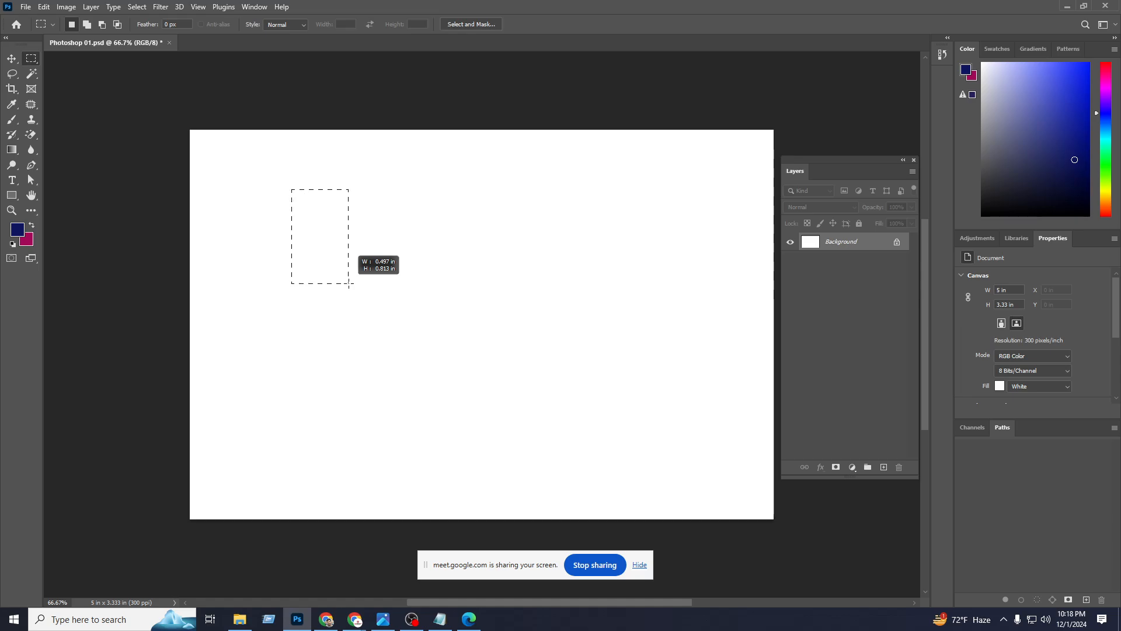
left_click_drag(349, 283, 420, 305)
left_click(511, 351)
left_click_drag(276, 202, 754, 495)
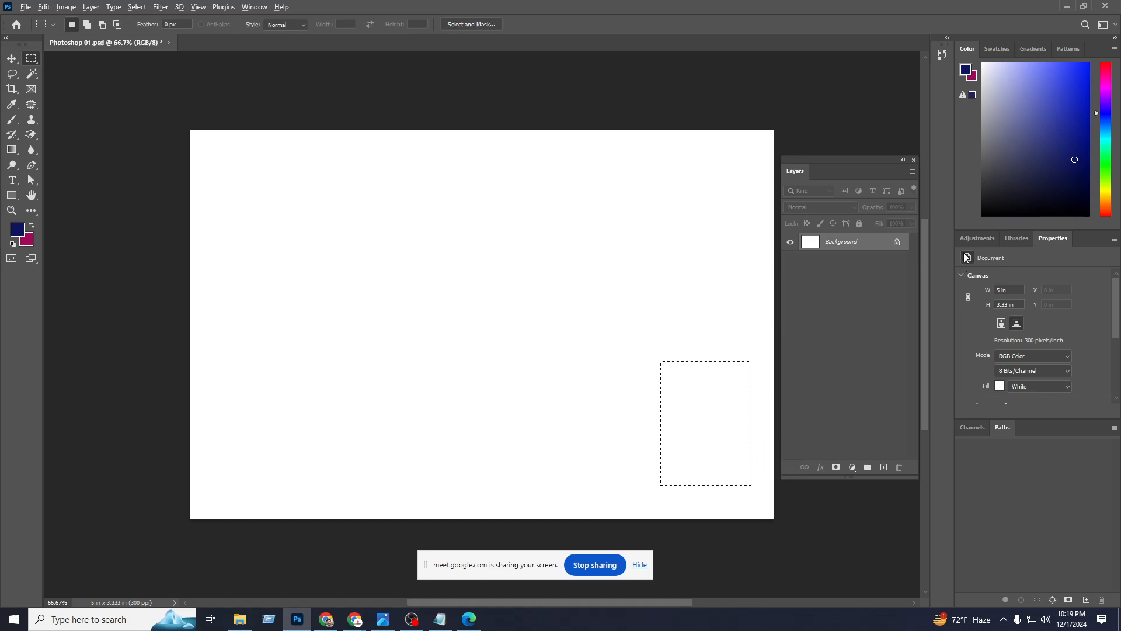
key("alt+BackSpace")
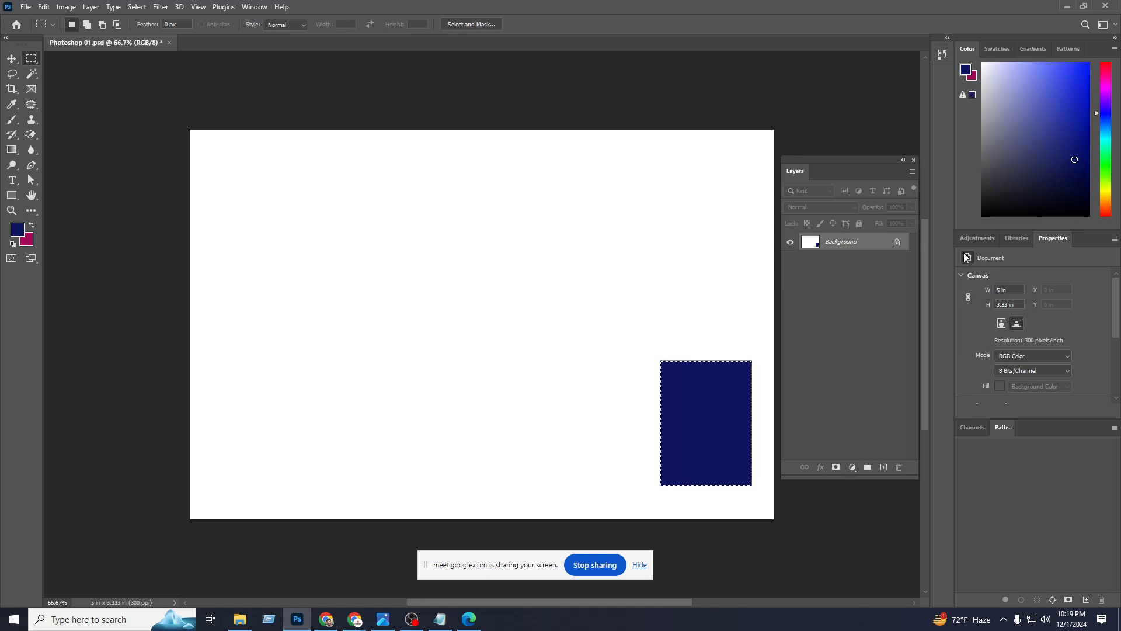
key("ctrl+z")
key("ctrl+z")
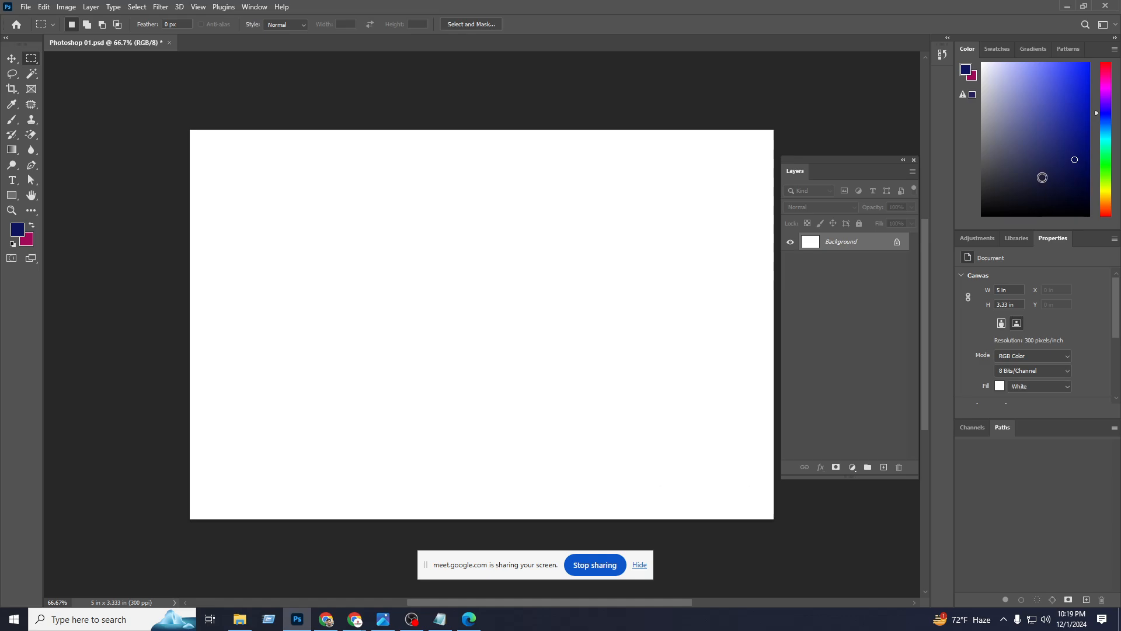
Draw a rectangular selection about 0.8 by 1.02 in, reposition it to the canvas's lower-right corner, and deselect it.
left_click_drag(218, 164, 343, 287)
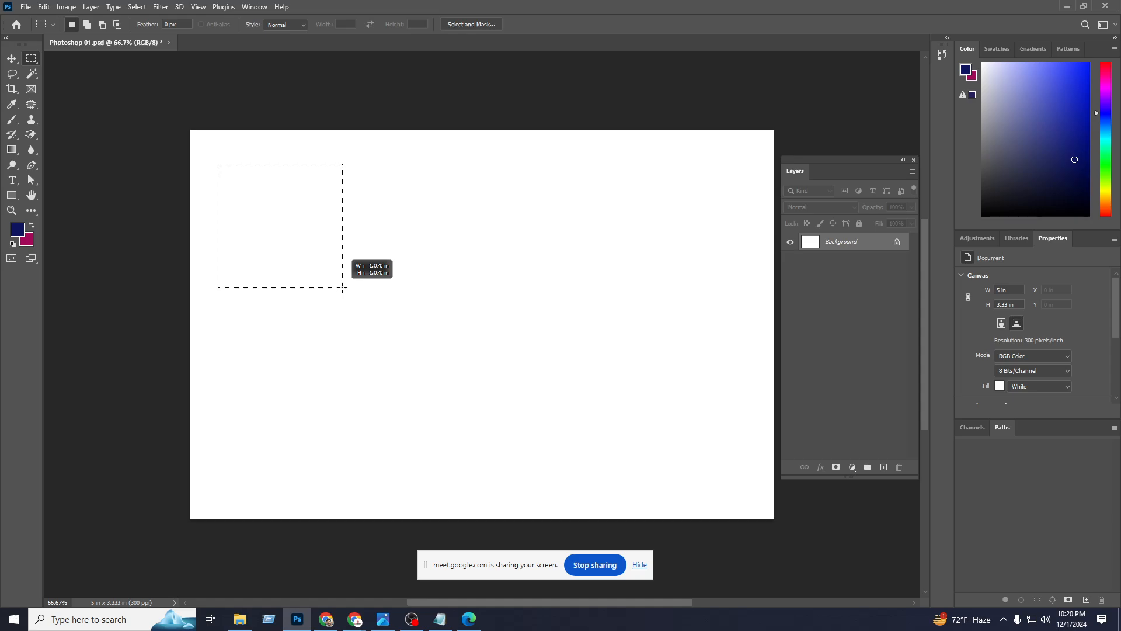
left_click_drag(343, 286, 312, 282)
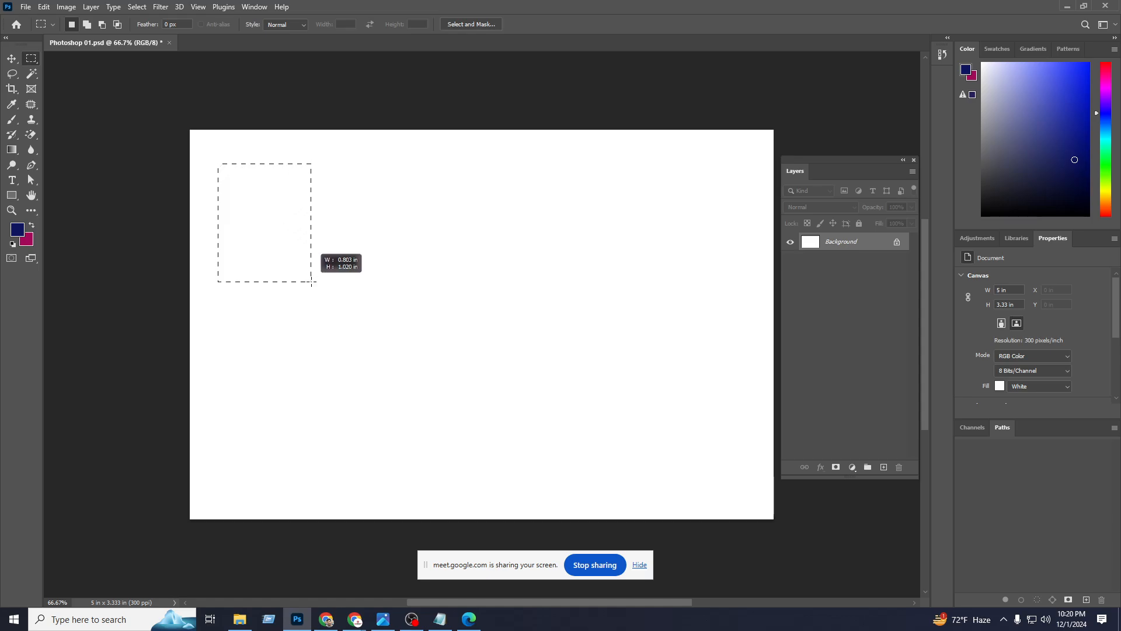
left_click_drag(312, 283, 312, 283)
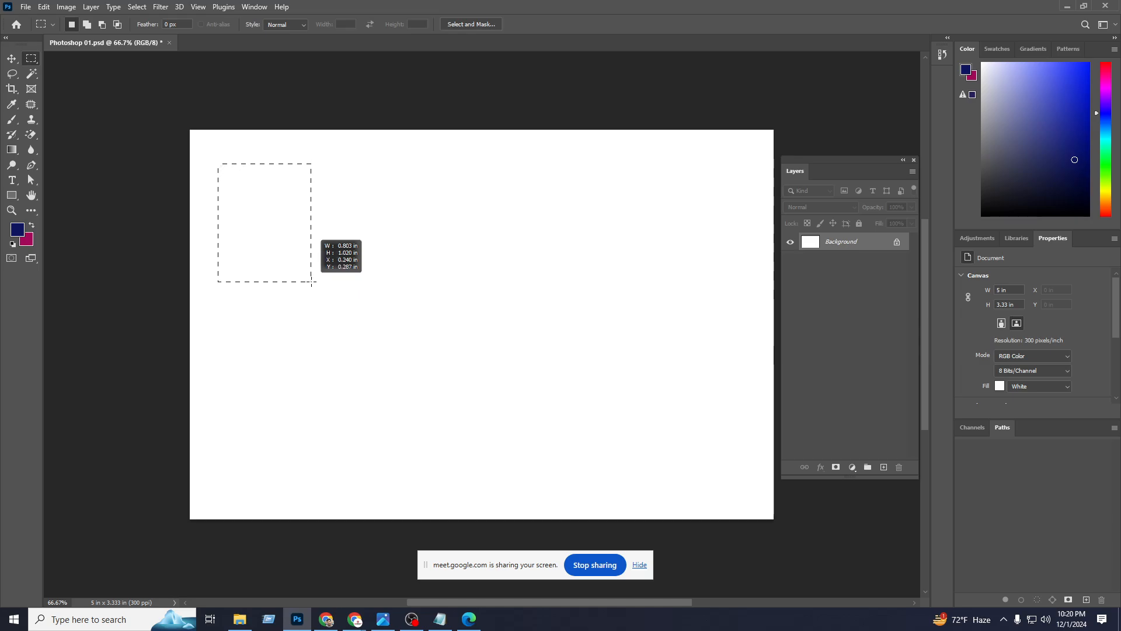
left_click_drag(311, 283, 749, 511)
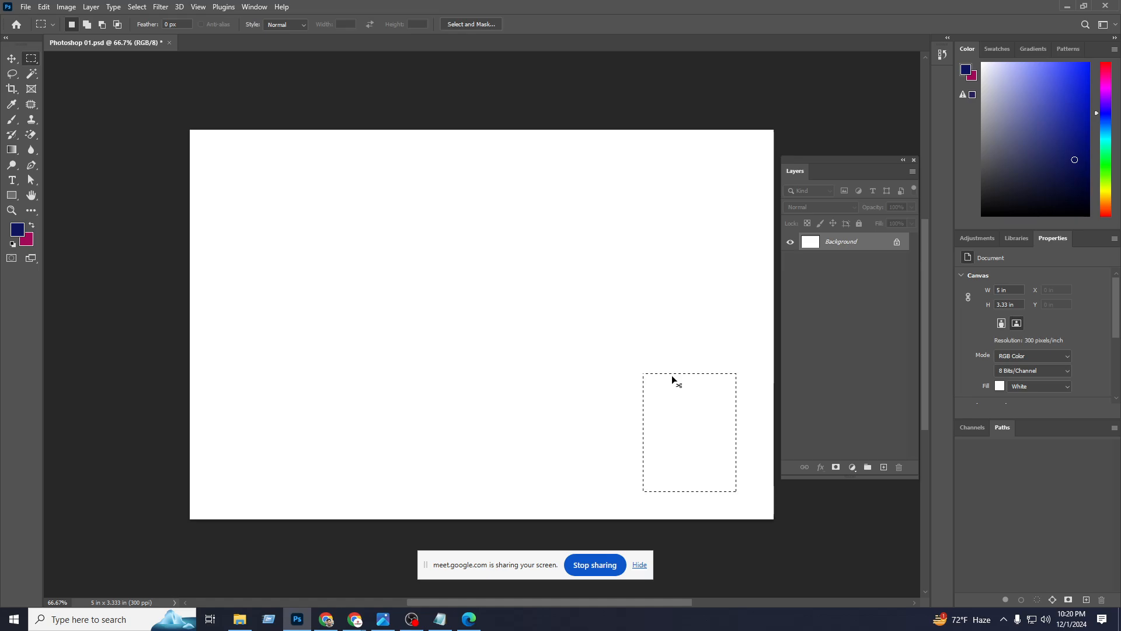
right_click(680, 402)
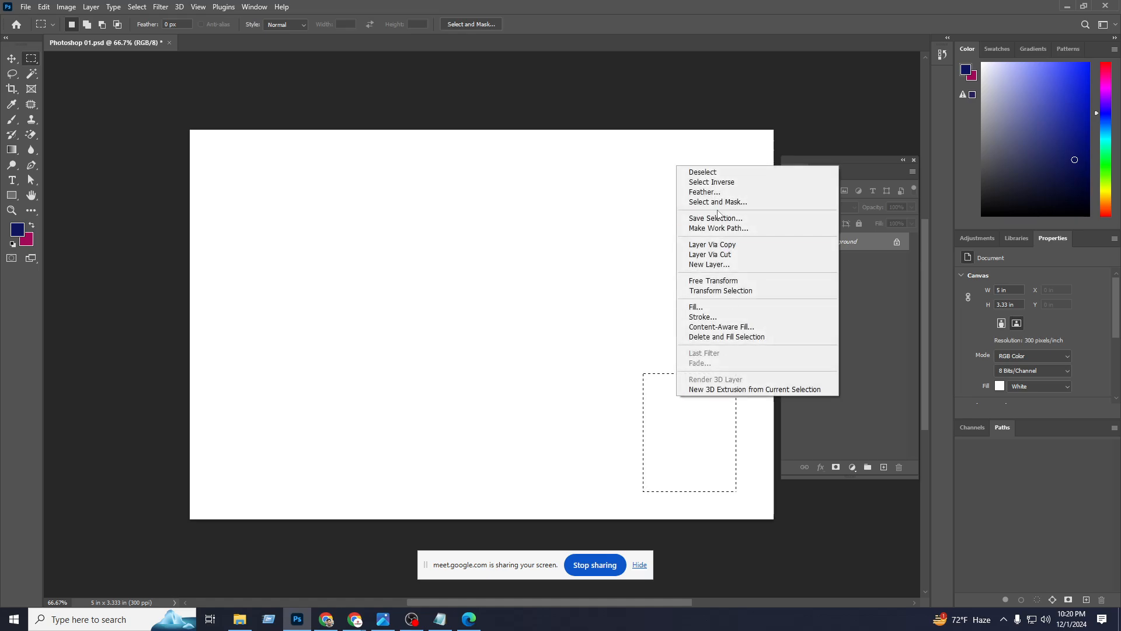
left_click(709, 172)
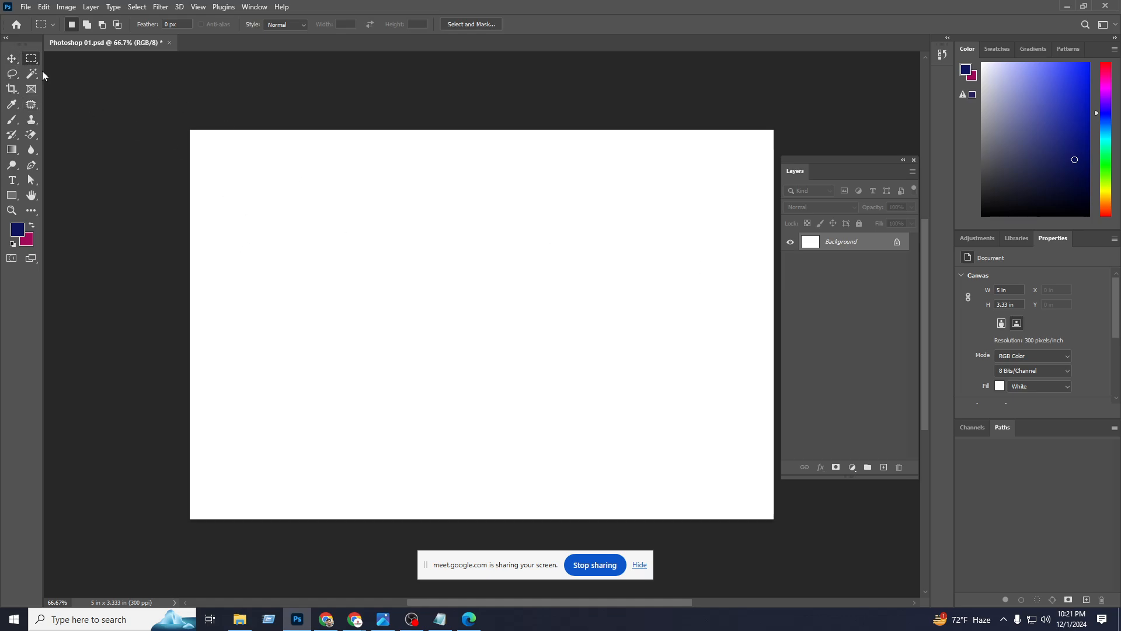
Review the marquee tool variants and activate the Rectangular Marquee tool.
right_click(36, 58)
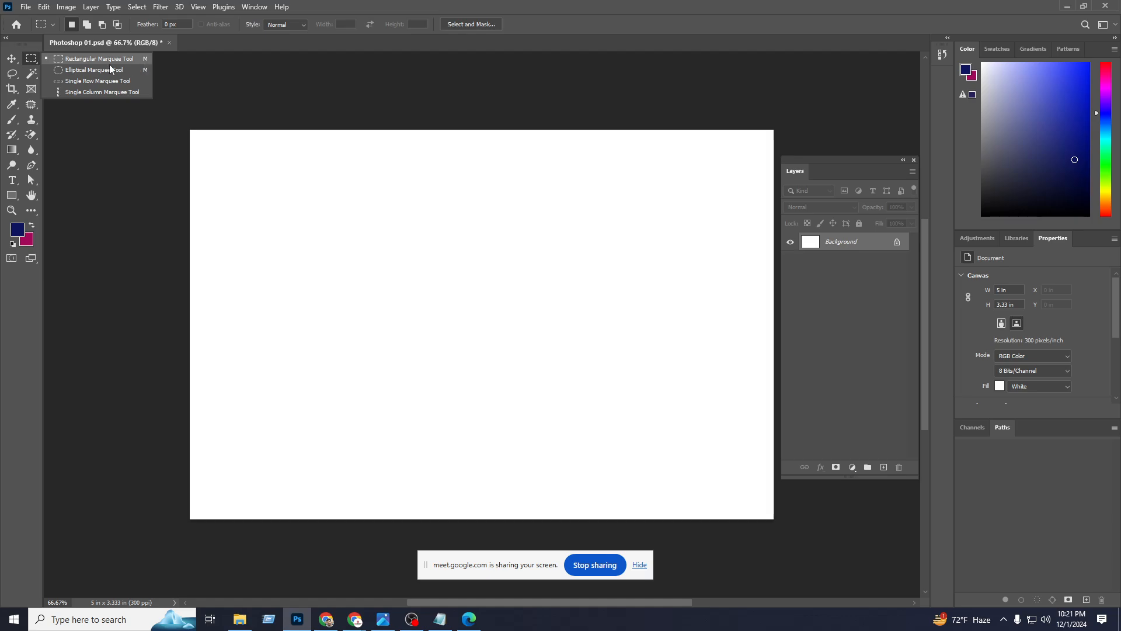
key("v")
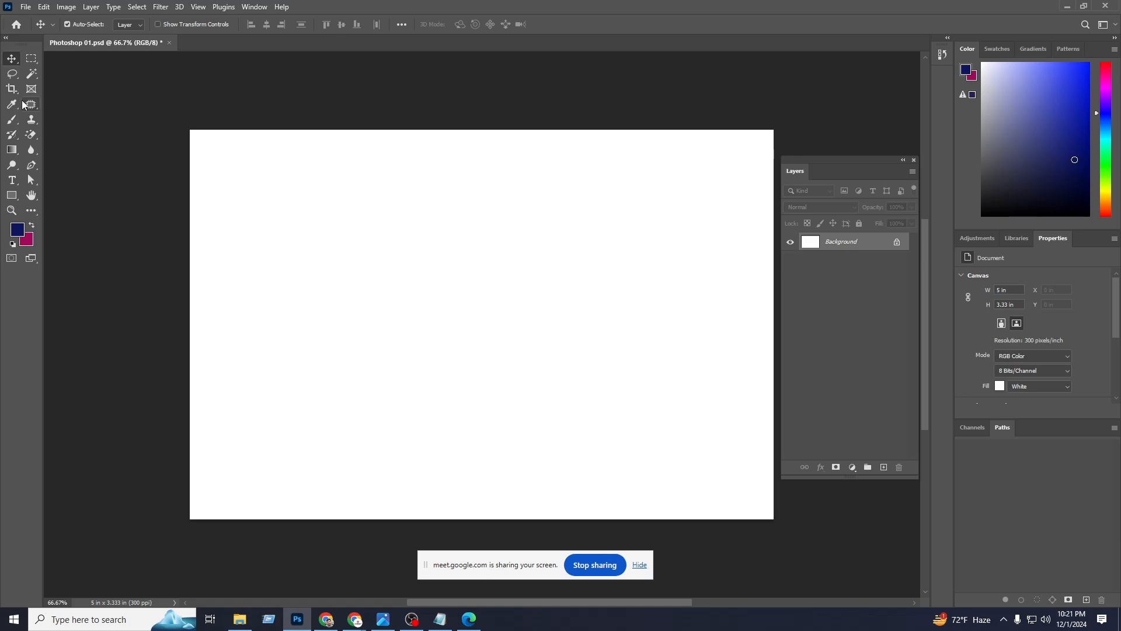
left_click(32, 59)
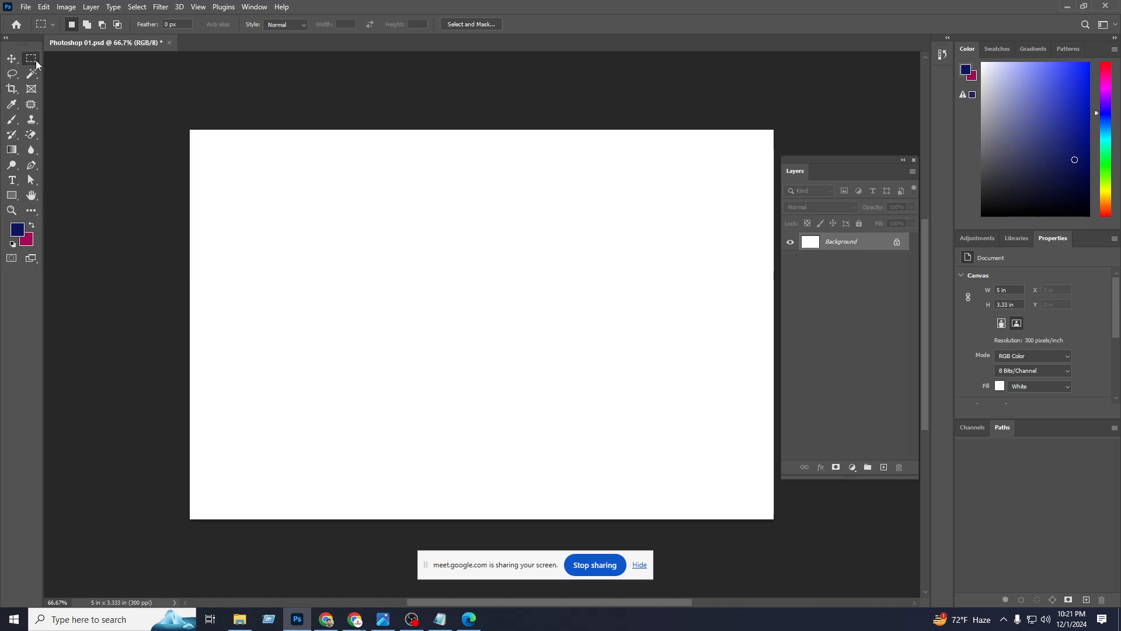
right_click(36, 60)
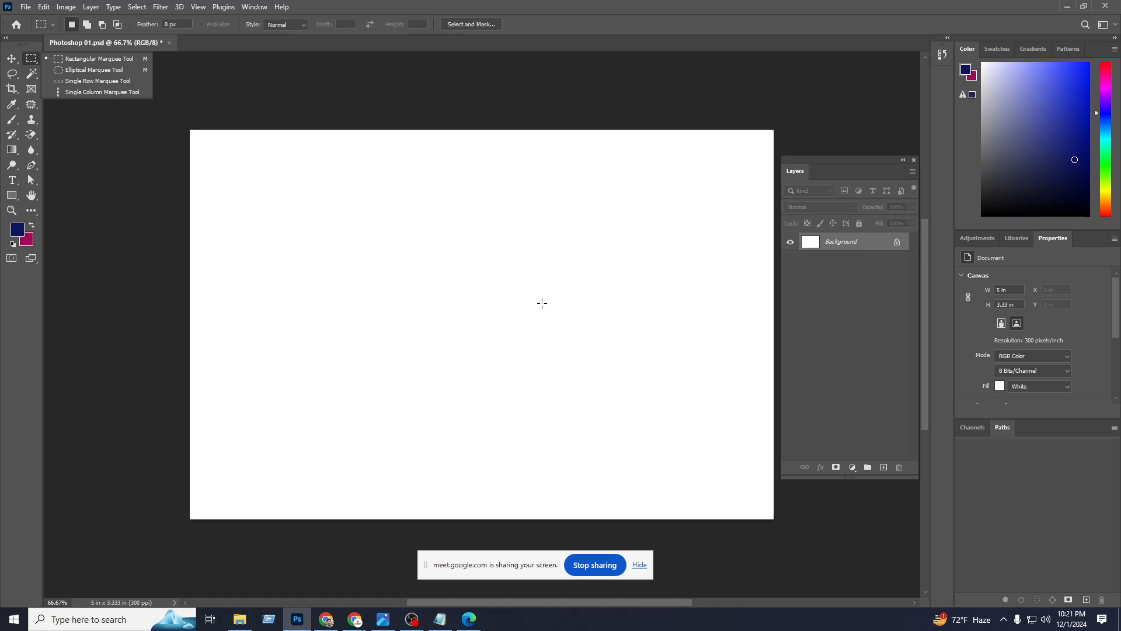
left_click(97, 58)
Draw a large rectangular selection left of the canvas center and fill it alternately with the dark blue foreground and magenta background colors.
left_click_drag(318, 178, 508, 391)
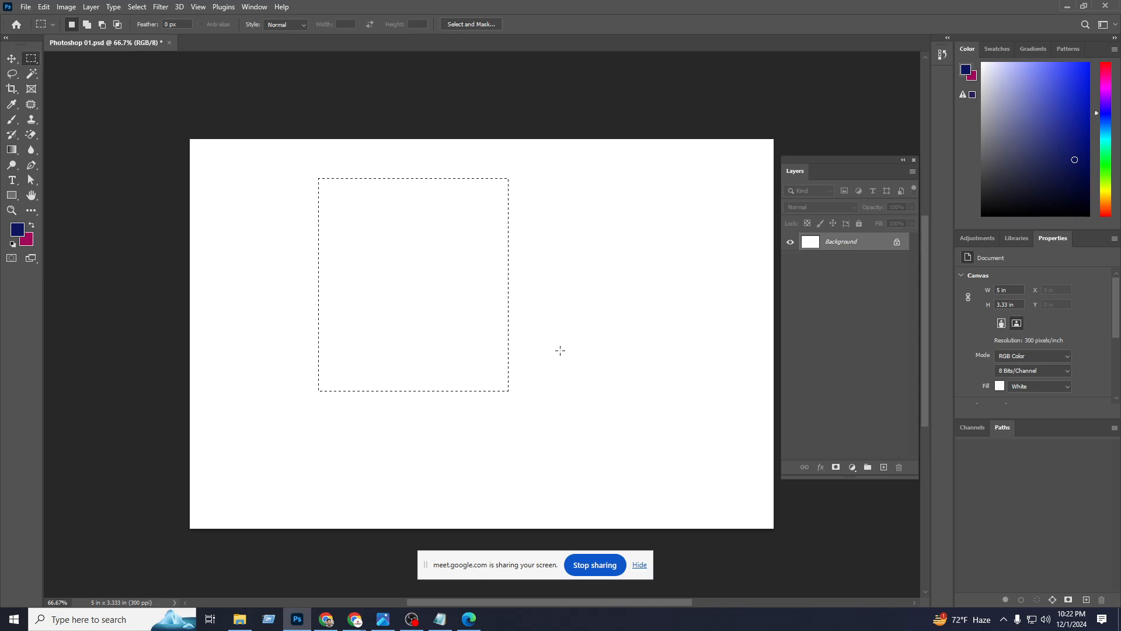
key("alt+BackSpace")
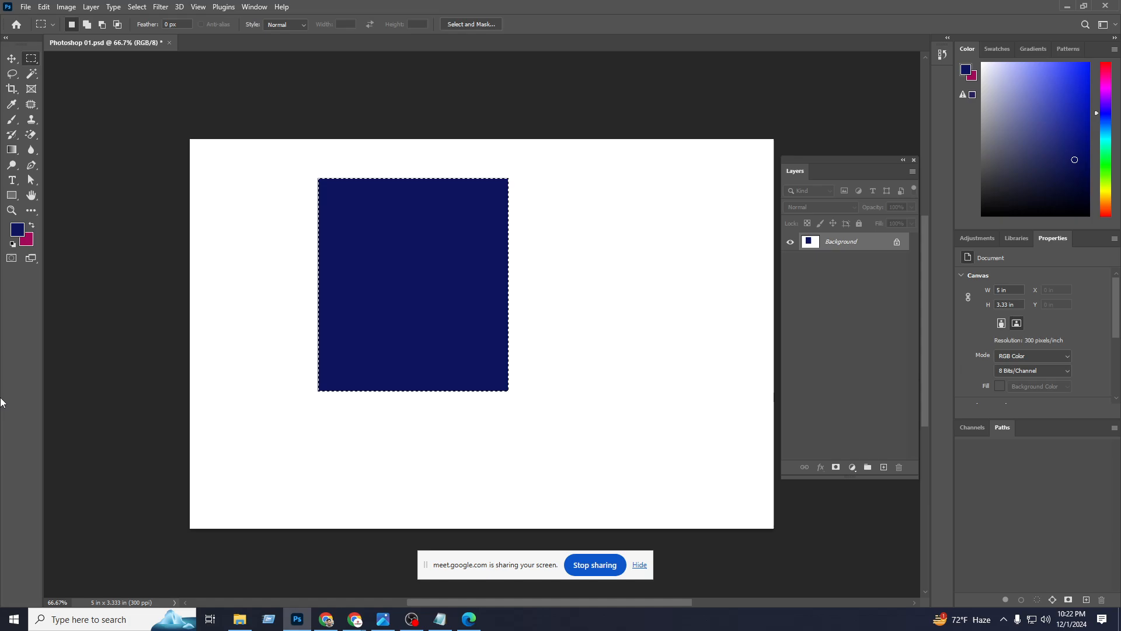
left_click(17, 230)
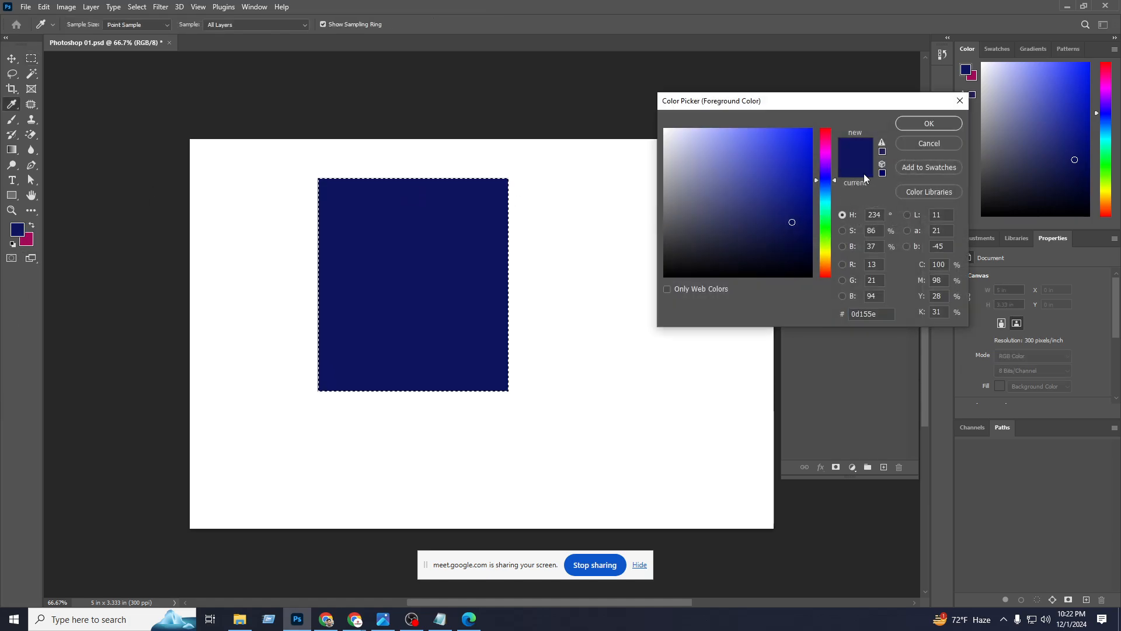
left_click(929, 143)
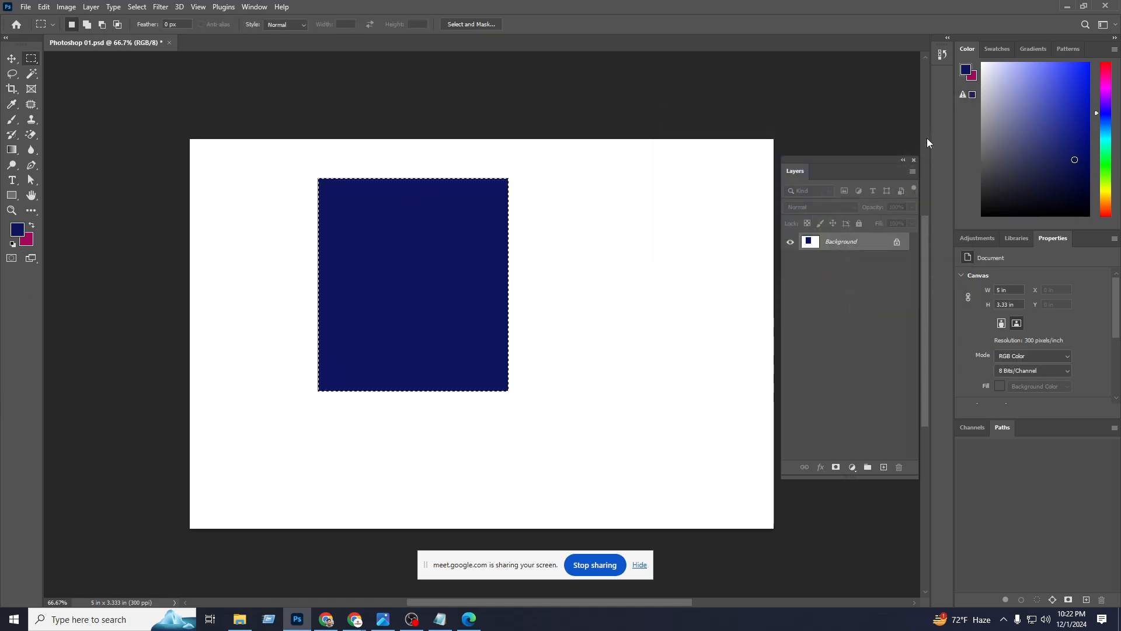
key("ctrl+BackSpace")
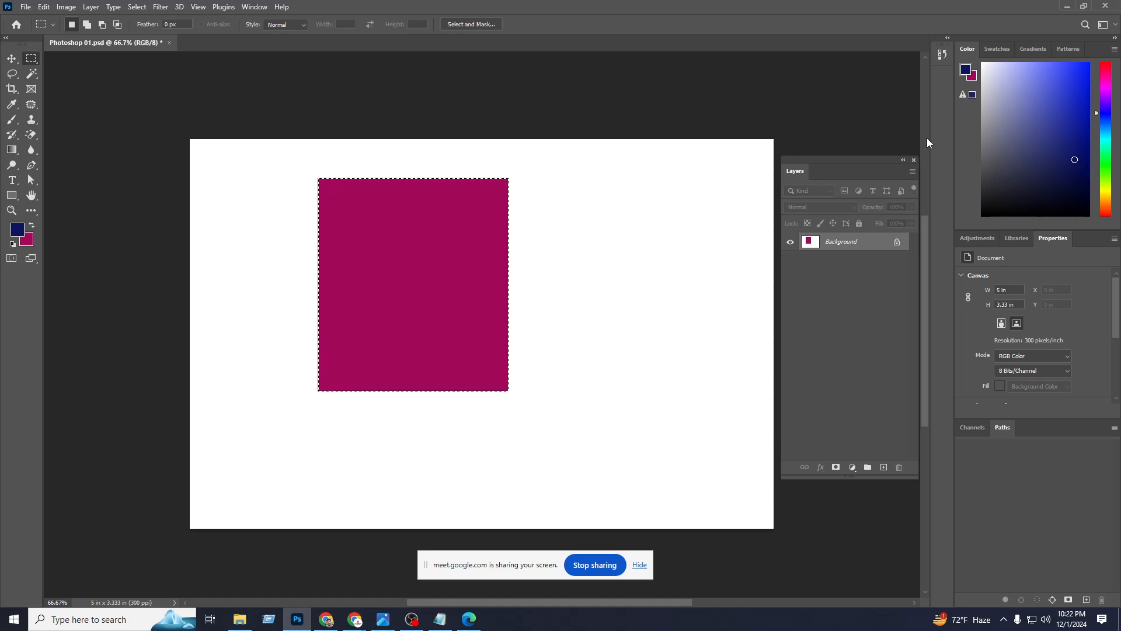
key("alt+BackSpace")
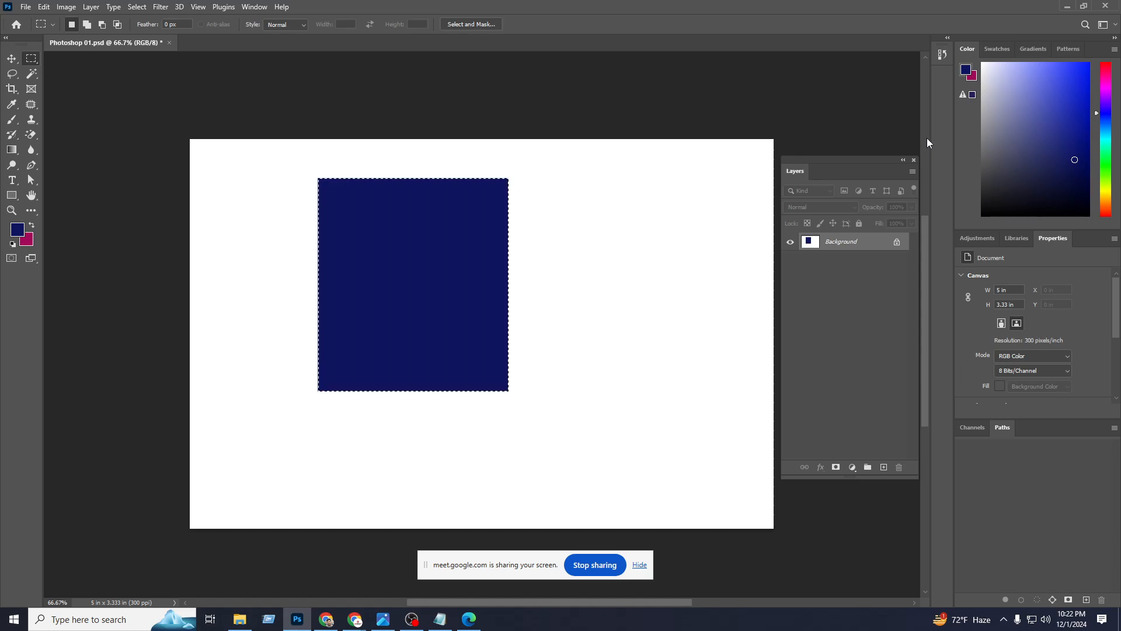
Undo the three color fills and deselect the rectangle, leaving the canvas blank.
key("ctrl+z")
key("ctrl+z")
key("ctrl+z")
key("ctrl+d")
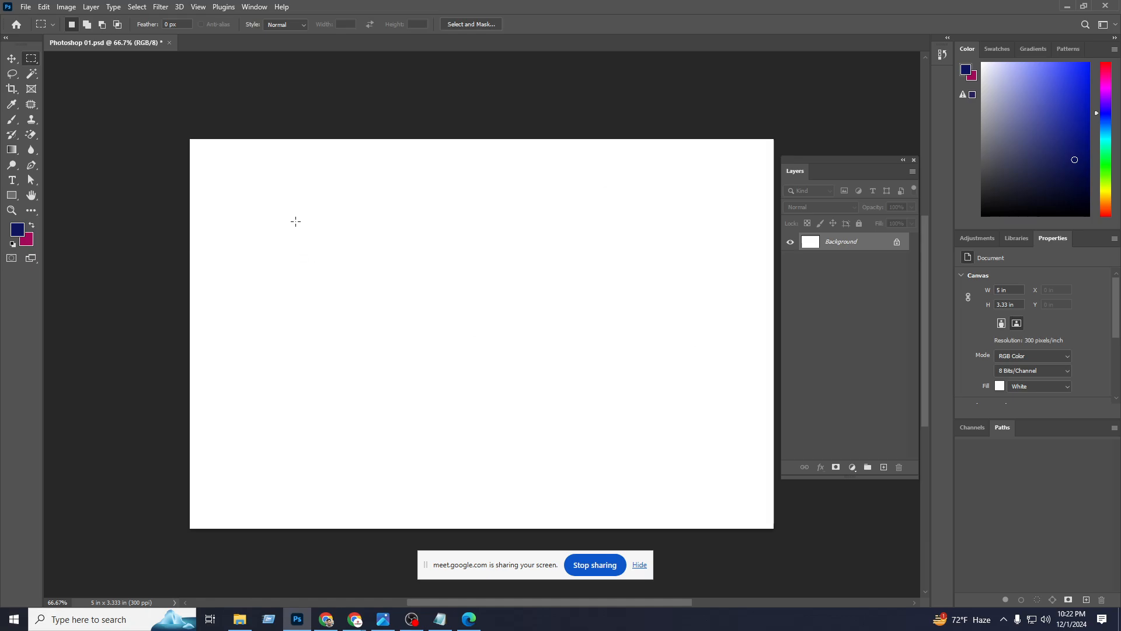
Draw a marquee selection, reshape it as a free rectangle and as a square up to about 1.84 in, and deselect it.
left_click_drag(295, 222, 460, 379)
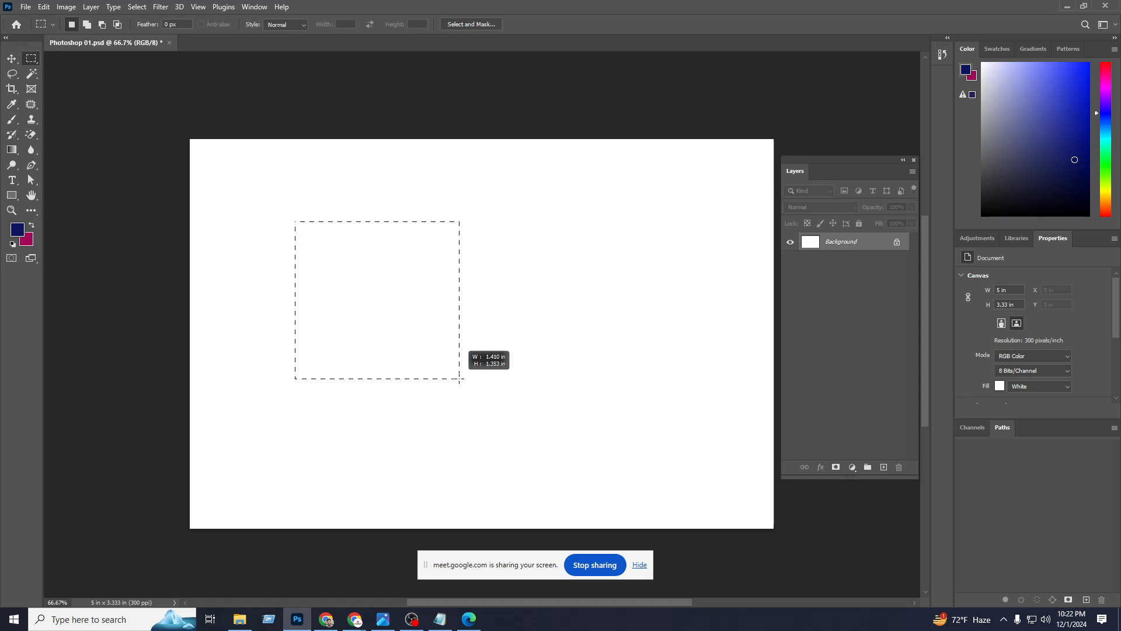
left_click_drag(459, 379, 429, 349)
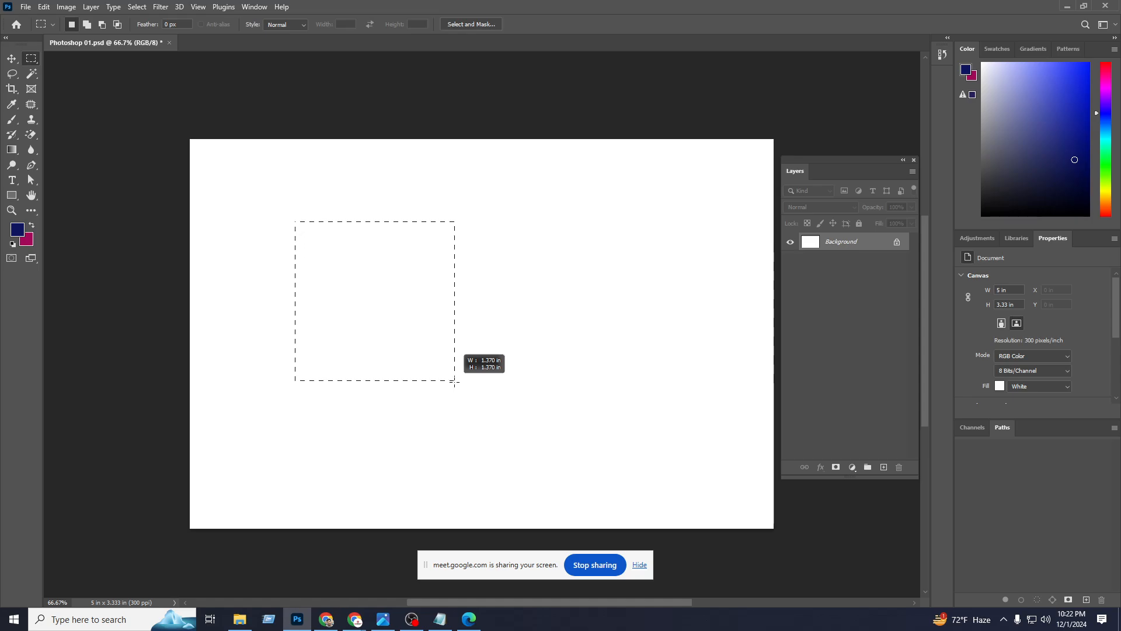
mouse_move(429, 363)
left_mouse_down()
mouse_move(366, 299)
mouse_move(411, 333)
mouse_move(352, 254)
mouse_move(374, 290)
mouse_move(343, 246)
mouse_move(361, 295)
mouse_move(308, 234)
mouse_move(339, 289)
mouse_move(464, 314)
mouse_move(377, 417)
mouse_move(619, 448)
mouse_move(535, 405)
mouse_move(463, 396)
mouse_move(528, 481)
mouse_move(451, 403)
mouse_move(526, 500)
left_mouse_up()
key("space")
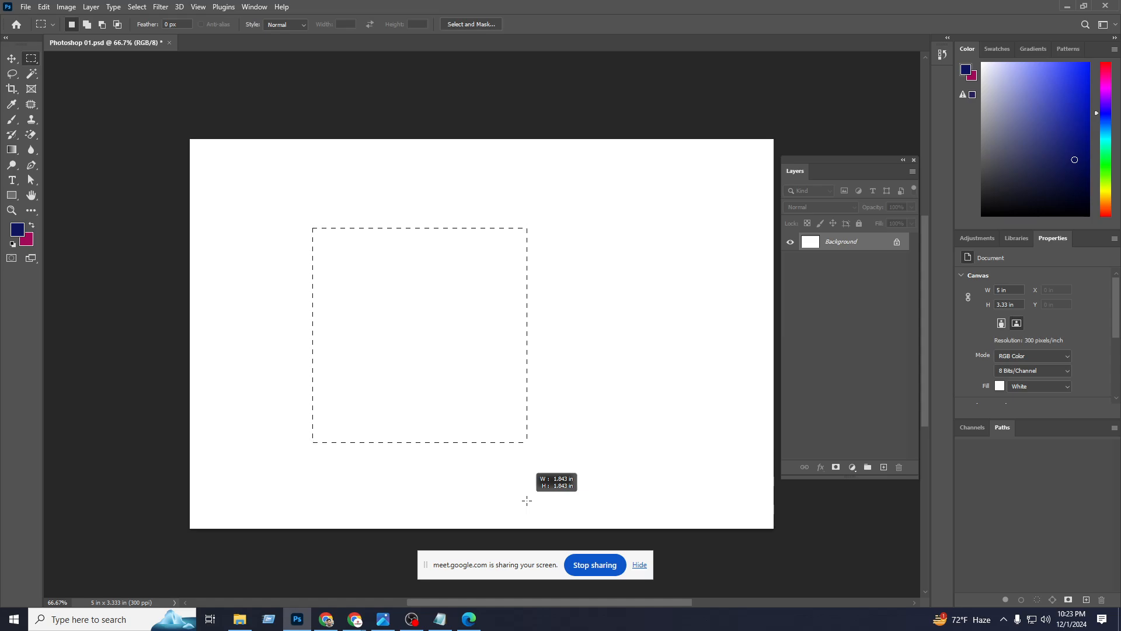
left_click_drag(527, 500, 525, 405)
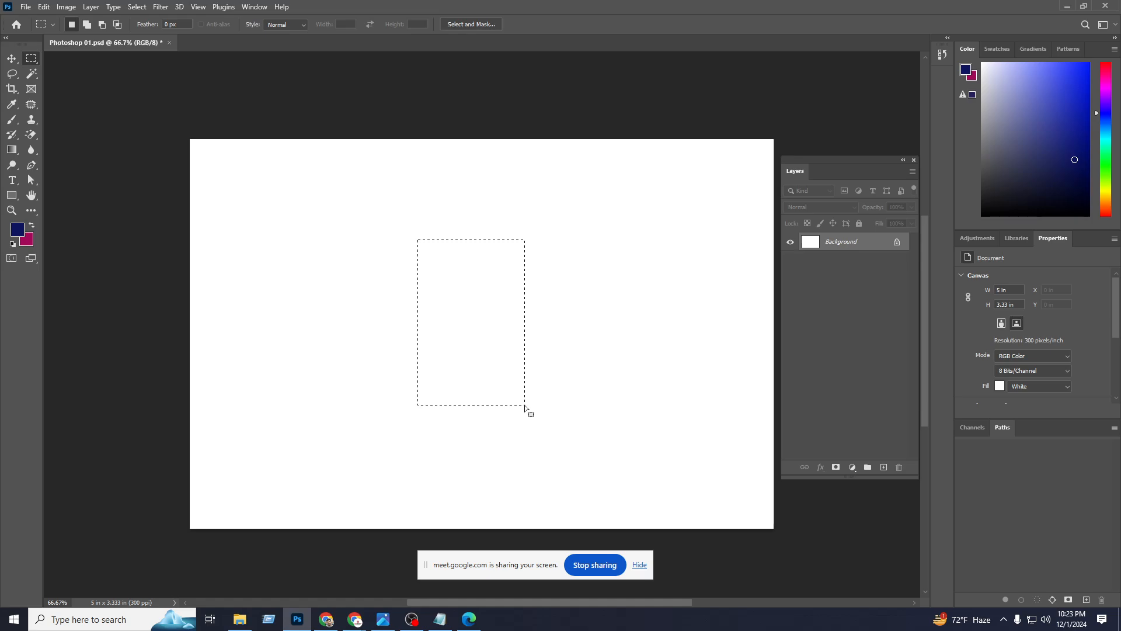
key("ctrl+d")
Activate the Elliptical Marquee tool and draw a large, slightly oval selection just left of the canvas center.
right_click(38, 56)
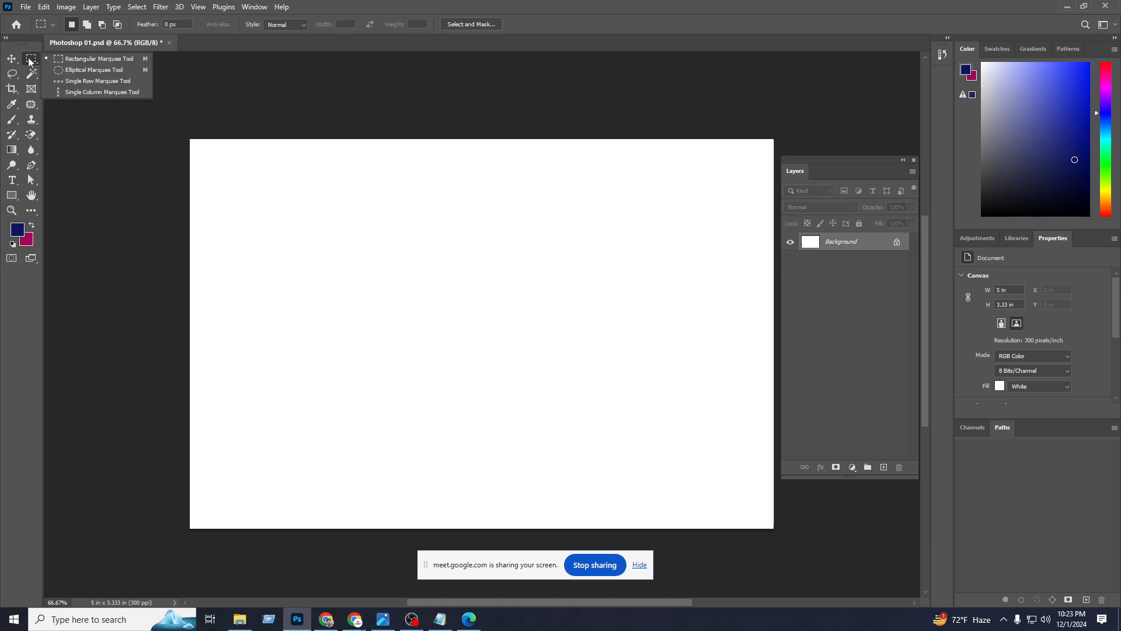
left_click(61, 71)
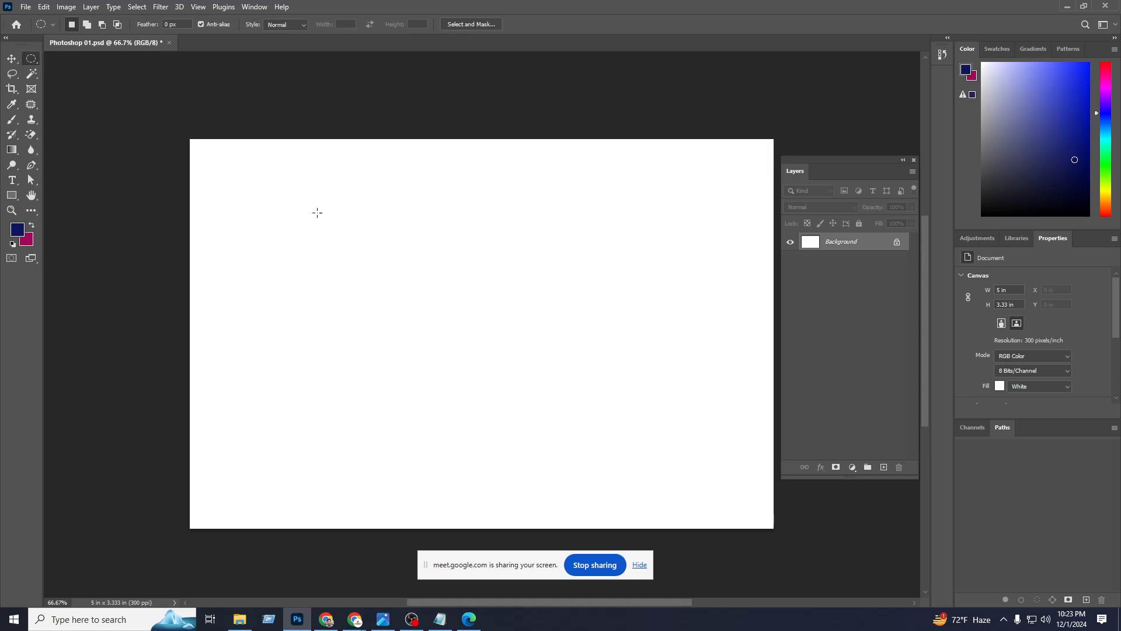
left_click_drag(317, 213, 542, 448)
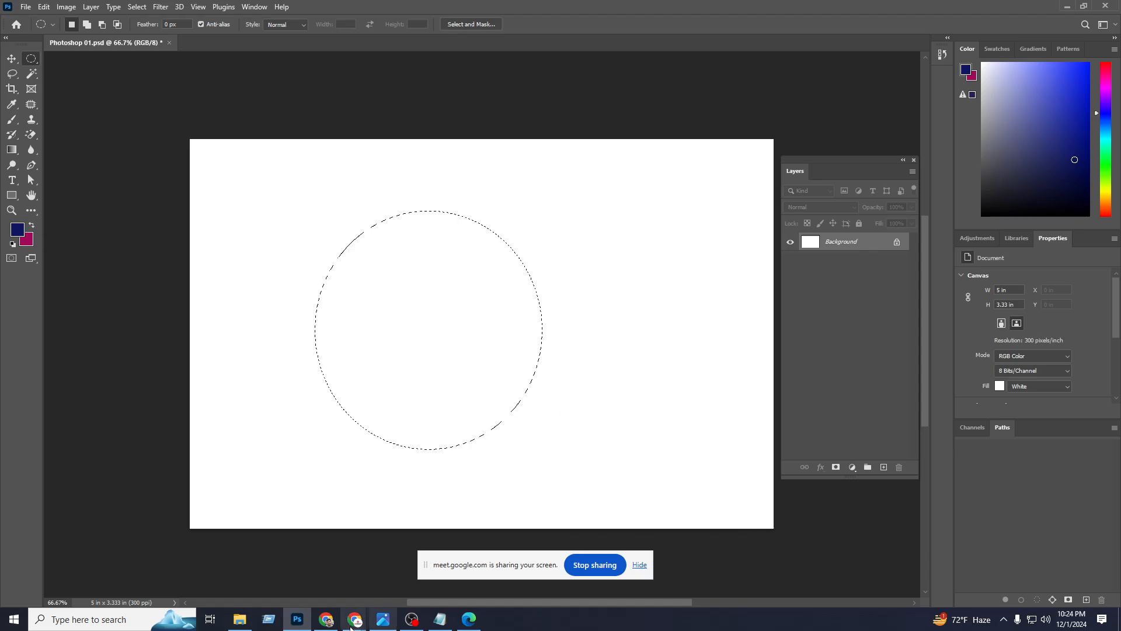
Switch to the Google Meet window, mute the participant who is still unmuted, check the participant list, and return to Photoshop.
mouse_move(352, 626)
left_click(283, 558)
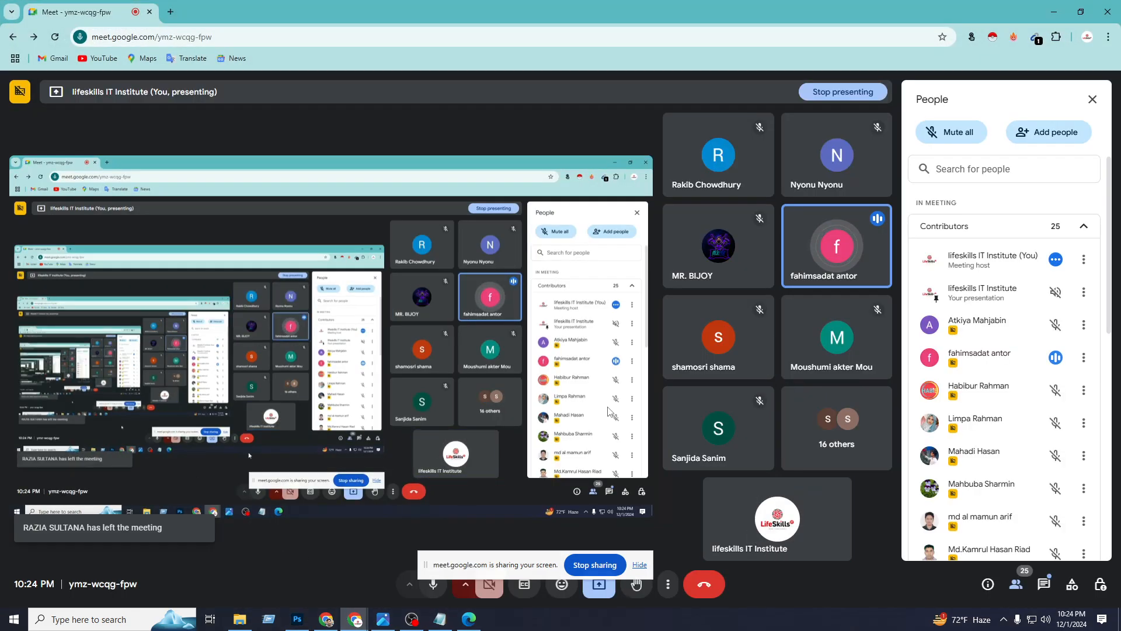
left_click(838, 246)
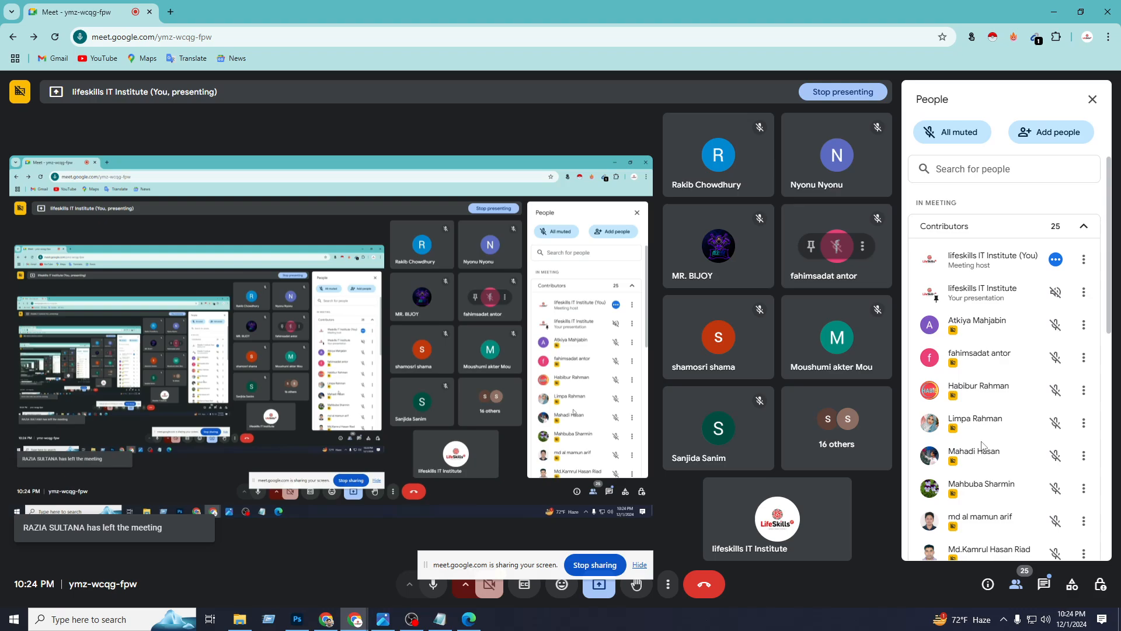
scroll(982, 447, "down", 9)
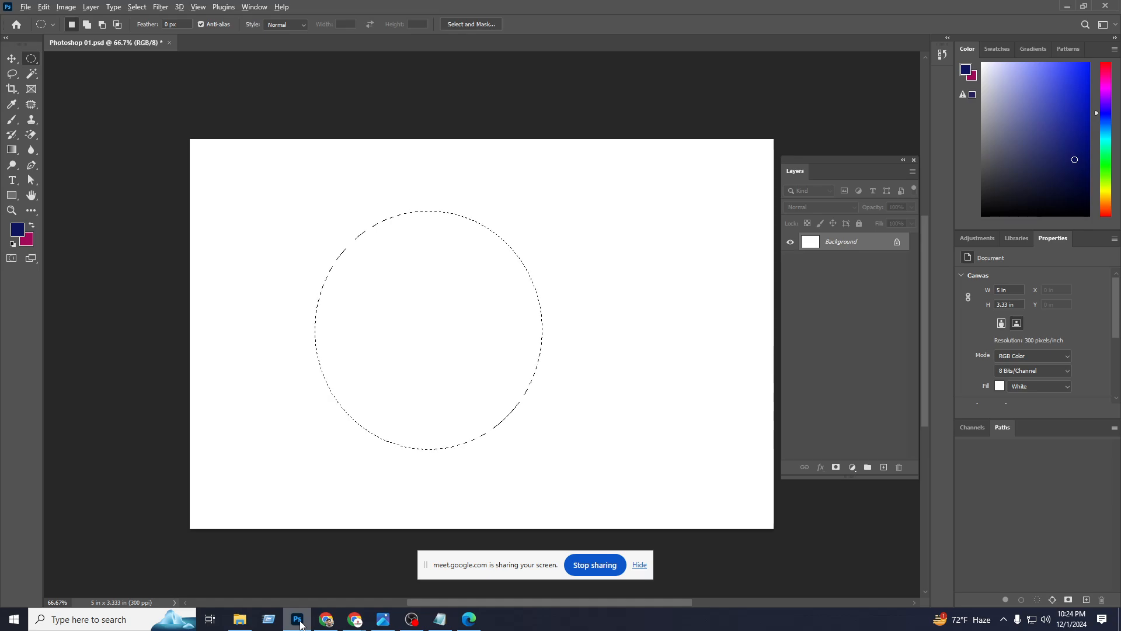
Fill the elliptical selection with the dark blue foreground and the magenta background color, undo both fills, and deselect it.
key("alt+BackSpace")
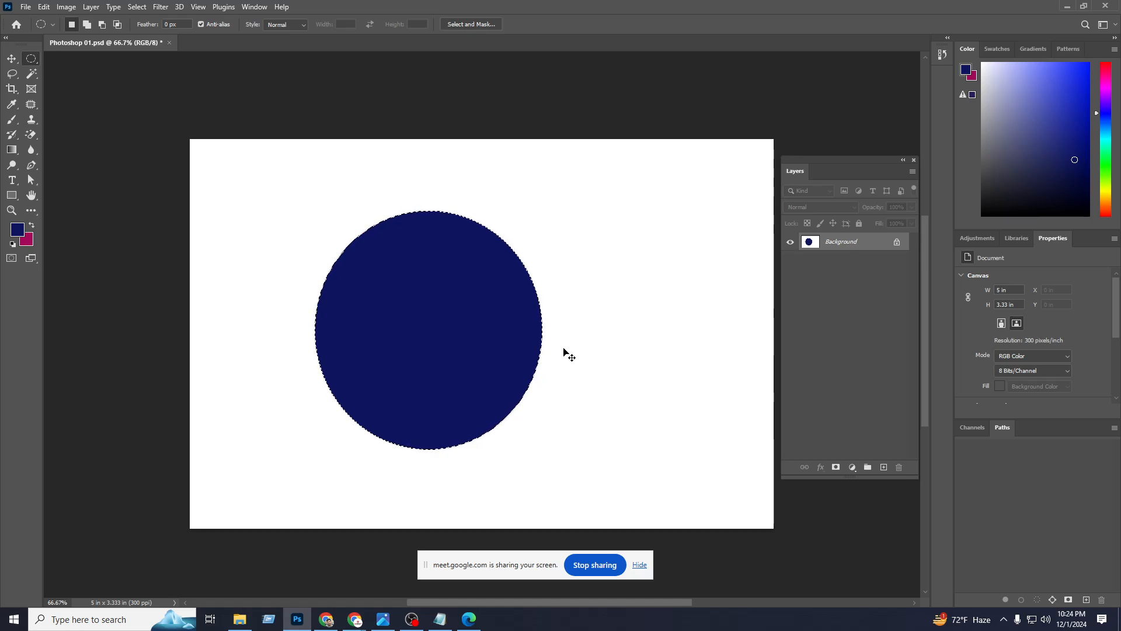
key("ctrl+BackSpace")
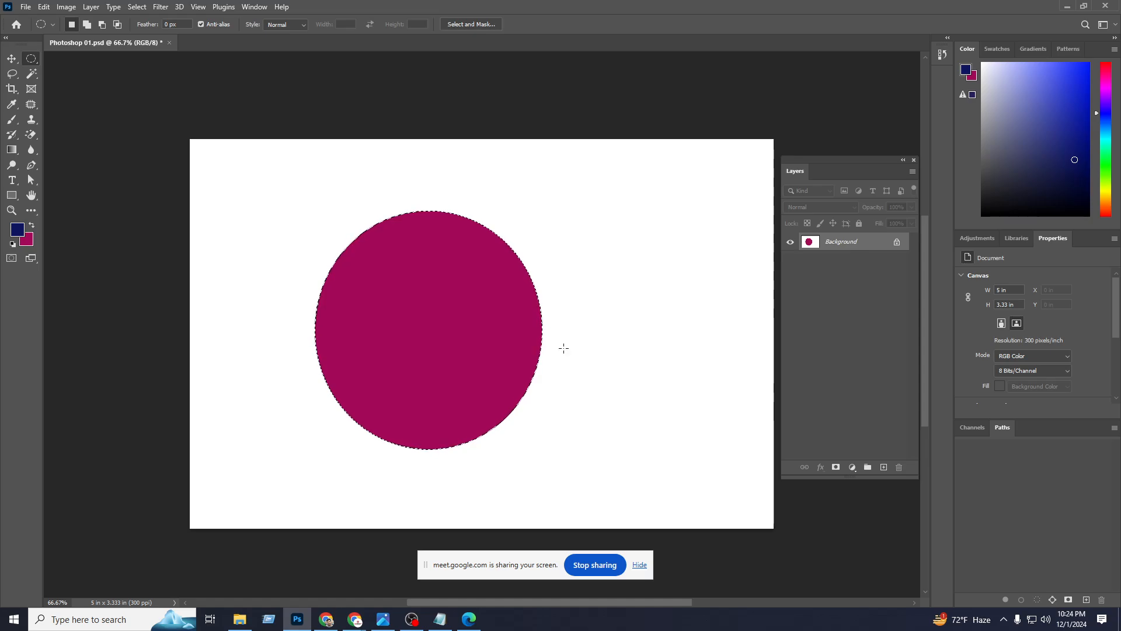
key("ctrl+z")
key("ctrl+z")
left_click(565, 354)
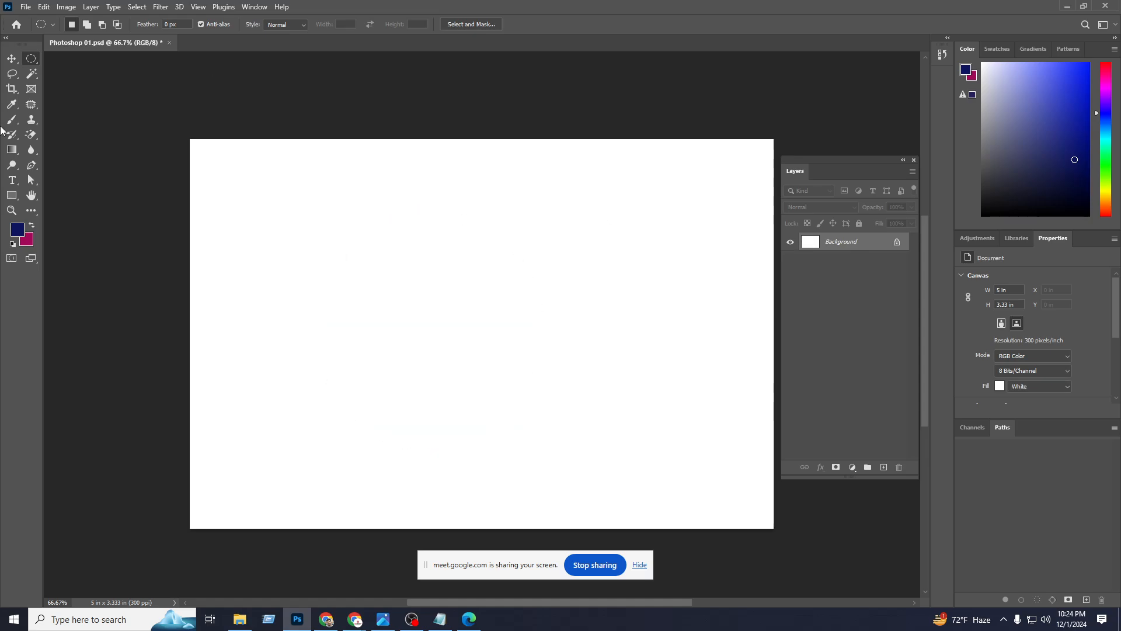
Draw an elliptical selection about 2.02 by 1.92 in, reshape it into a perfect circle centered on its starting point, and deselect it.
right_click(31, 59)
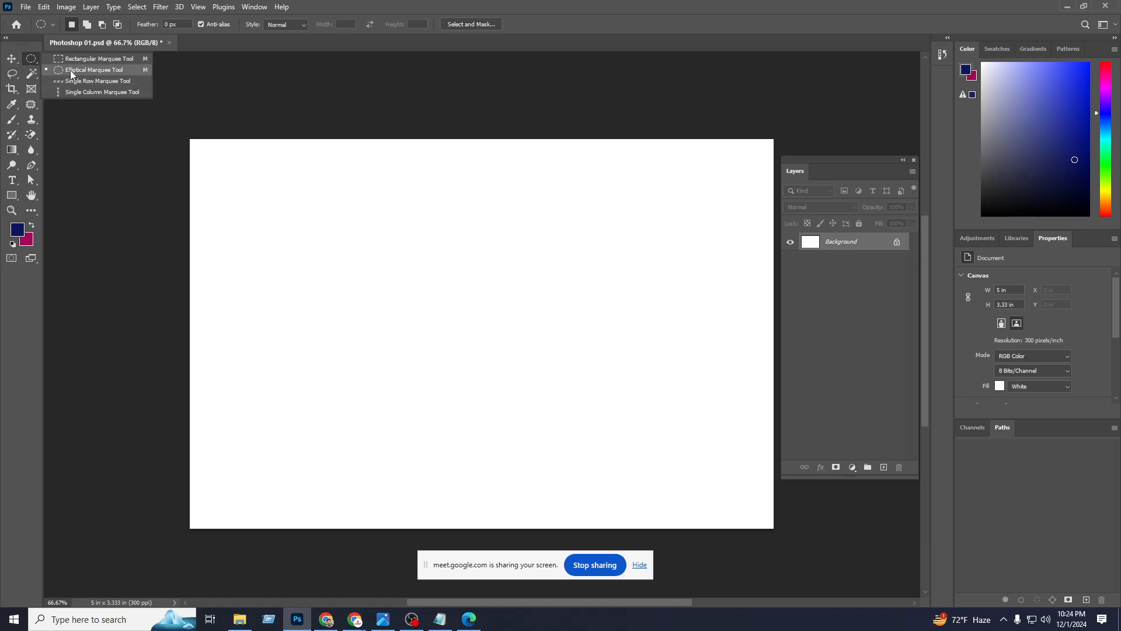
left_click(70, 70)
left_click_drag(396, 268, 632, 492)
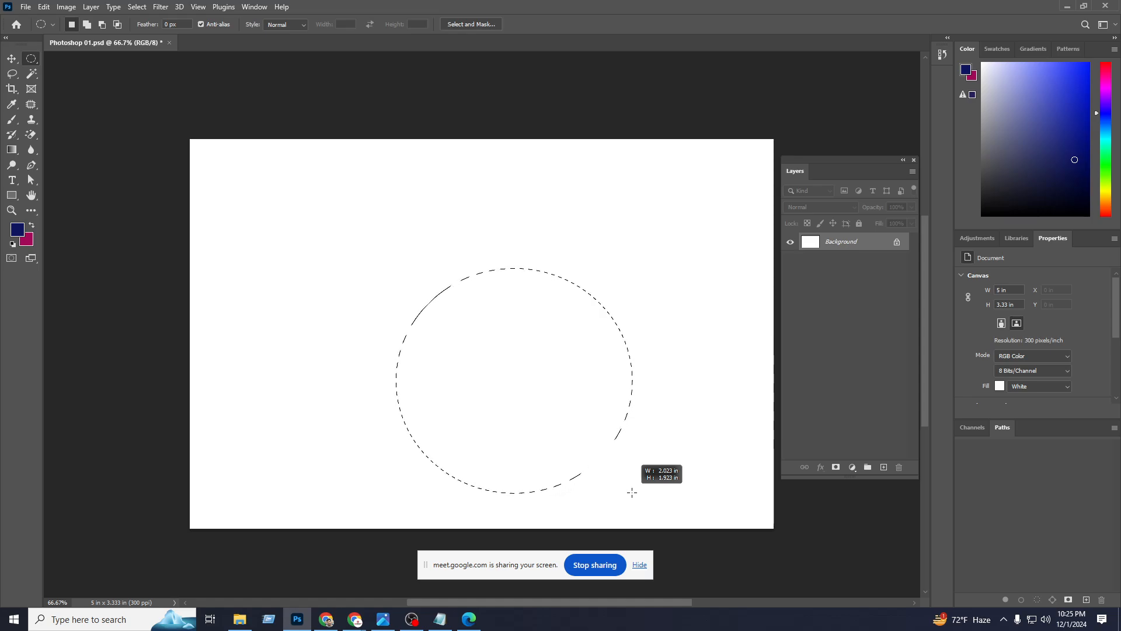
left_click_drag(632, 492, 494, 465)
key("shift")
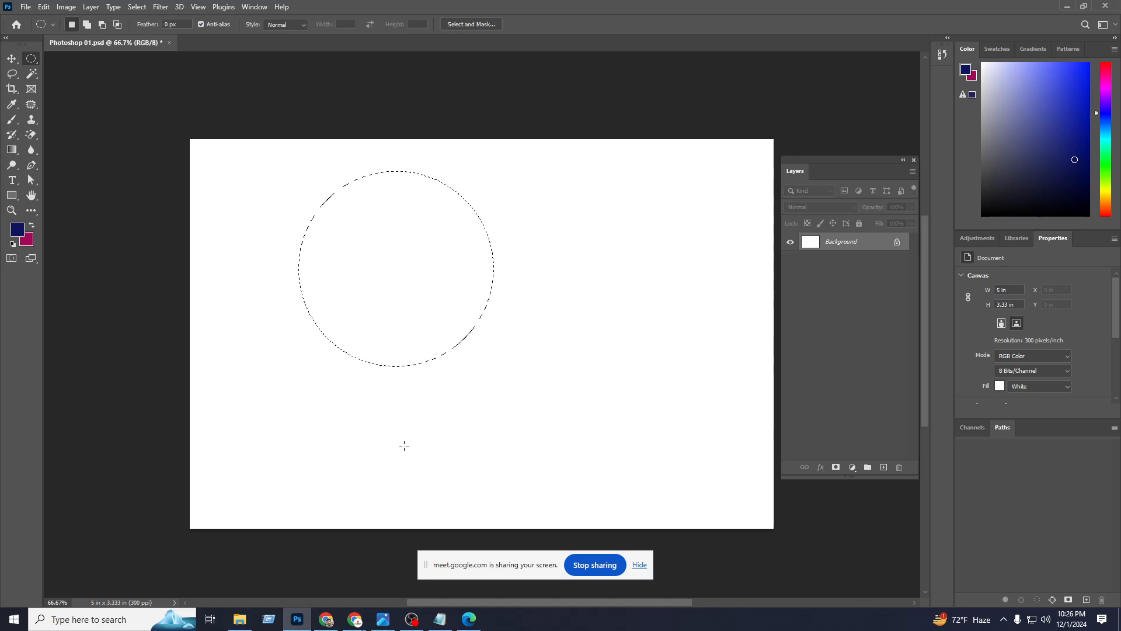
key("ctrl+d")
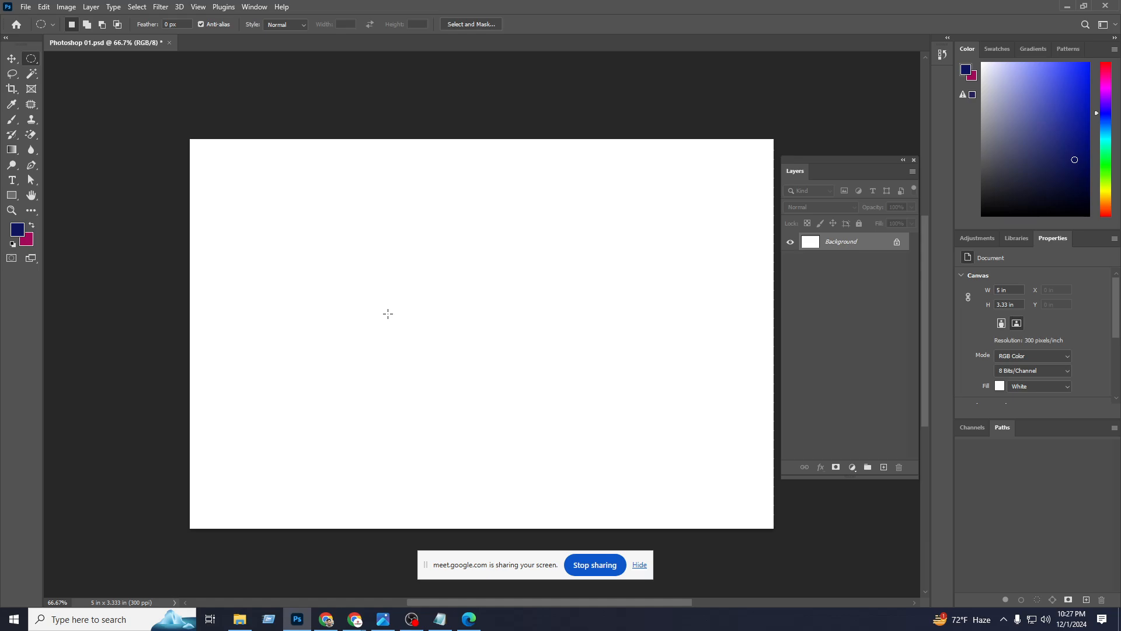
Move the floating Layers panel over the canvas, and close and reopen it twice.
left_click_drag(816, 170, 545, 124)
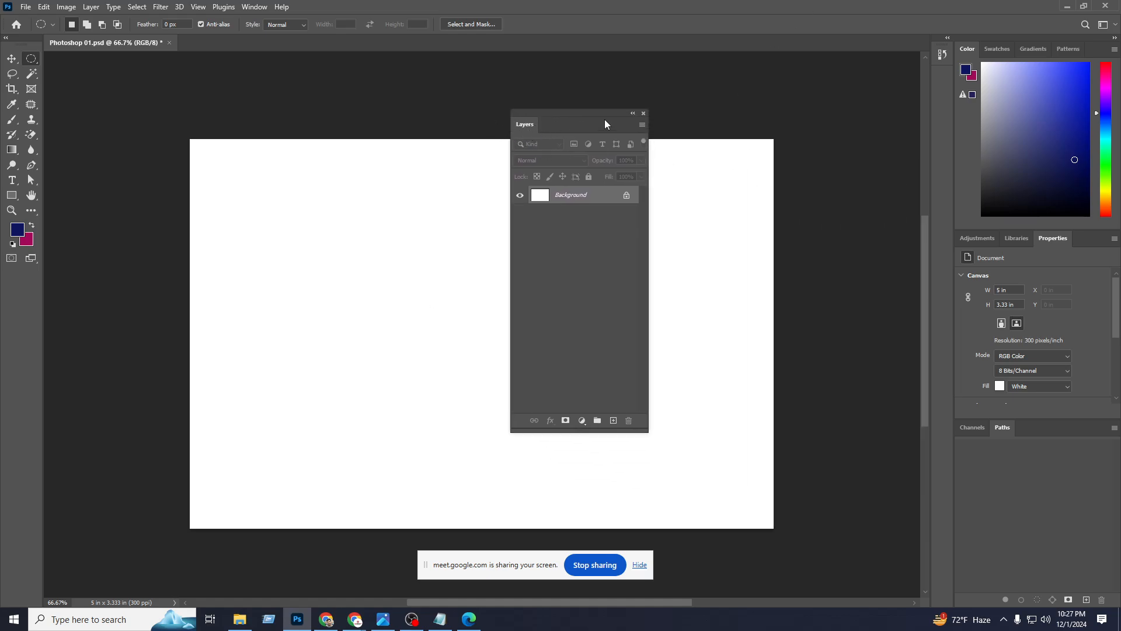
left_click(643, 114)
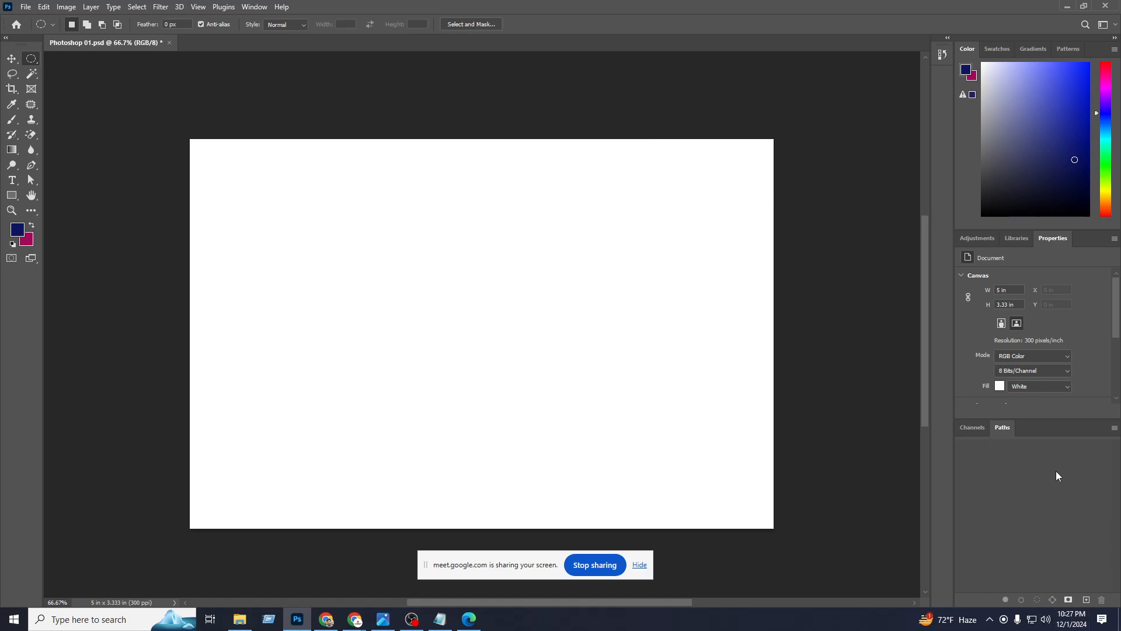
left_click(254, 7)
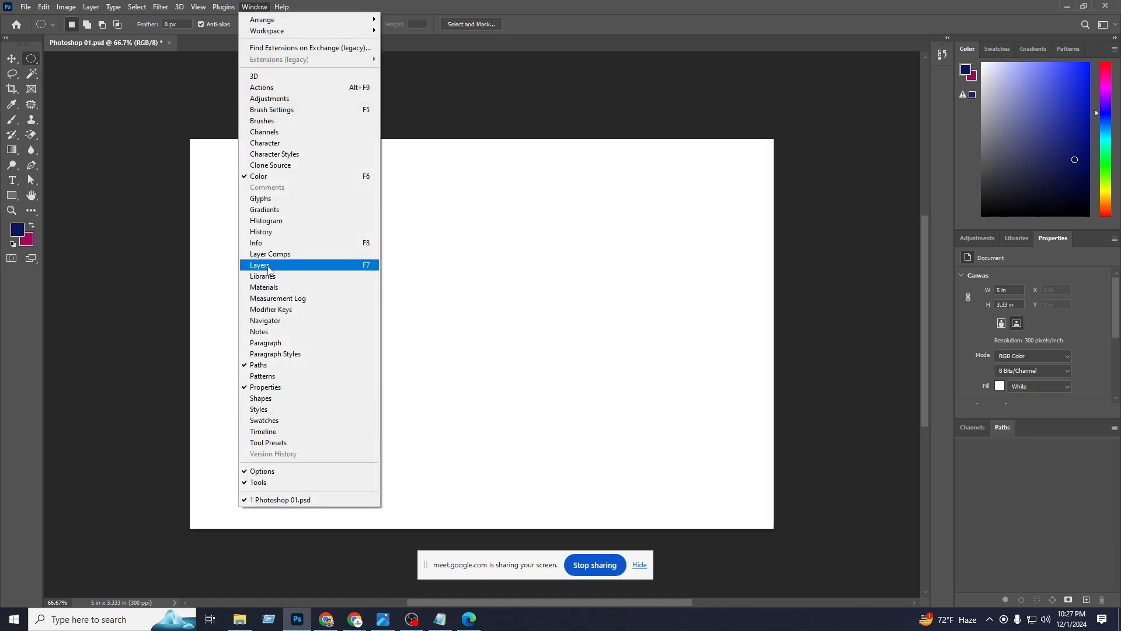
left_click(366, 267)
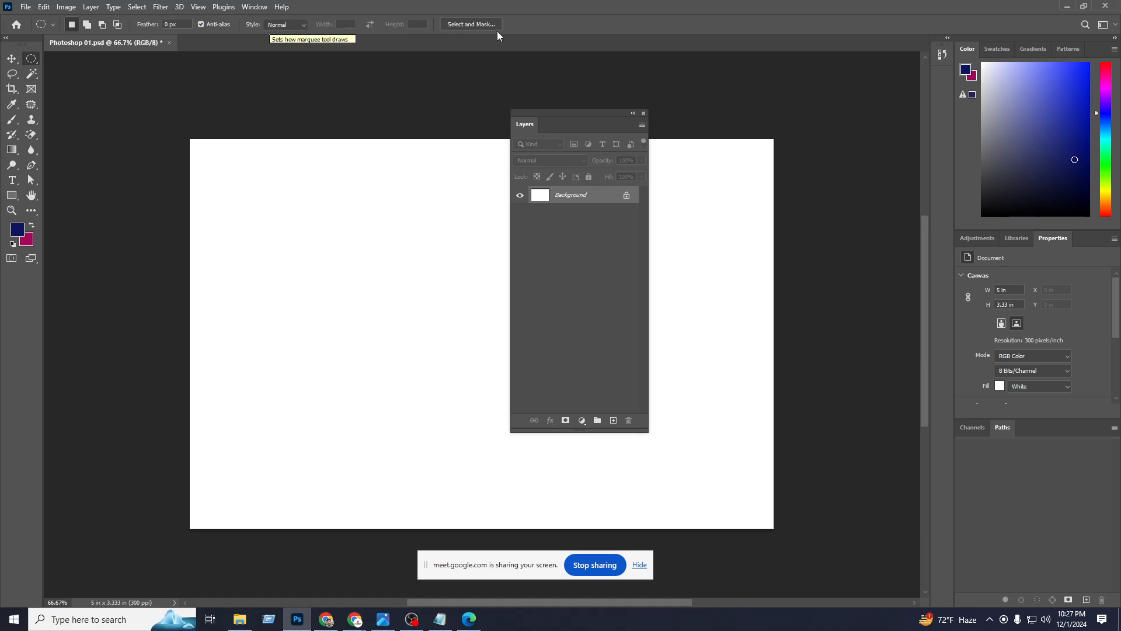
left_click(644, 114)
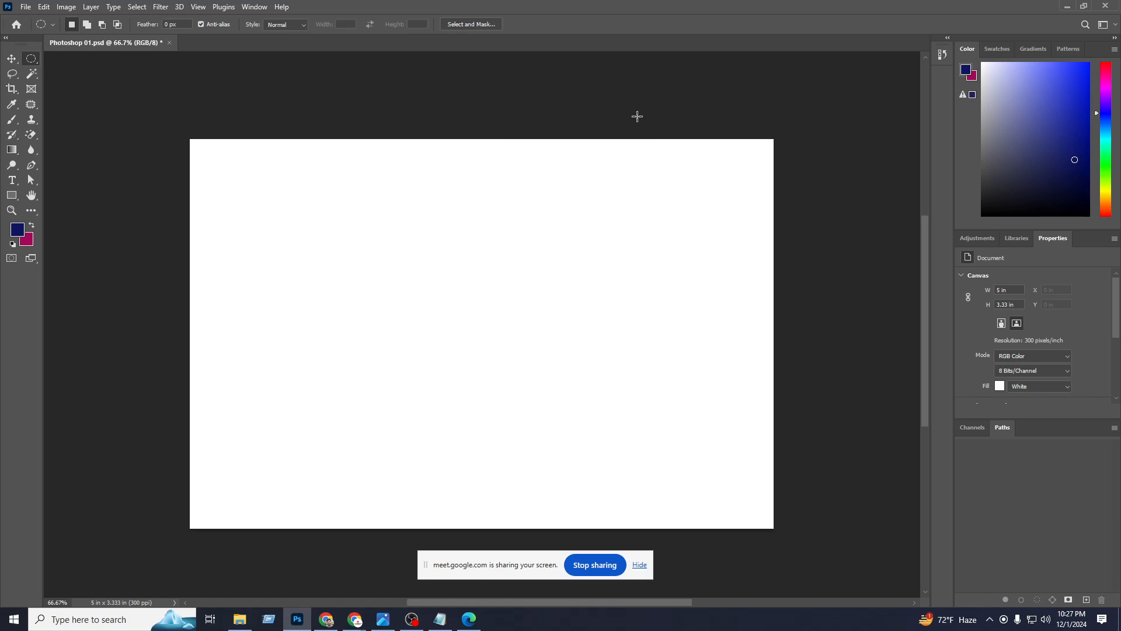
key("F7")
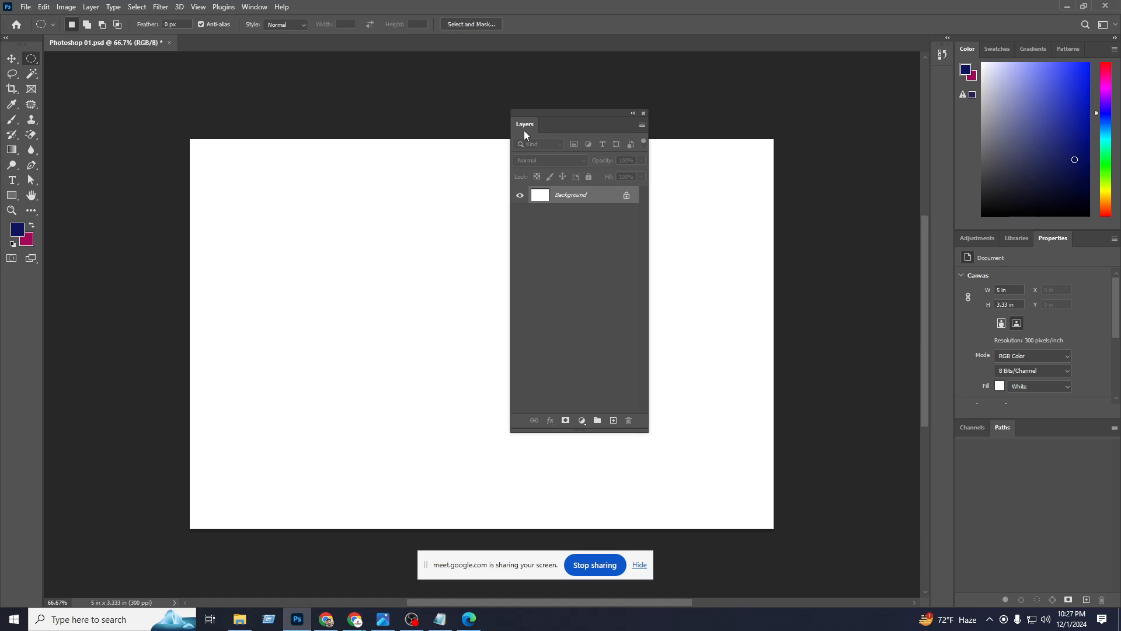
Dock the Layers panel beside Channels and Paths and float it again, and detach the Channels panel and dock it back after Paths.
left_click_drag(524, 131, 986, 438)
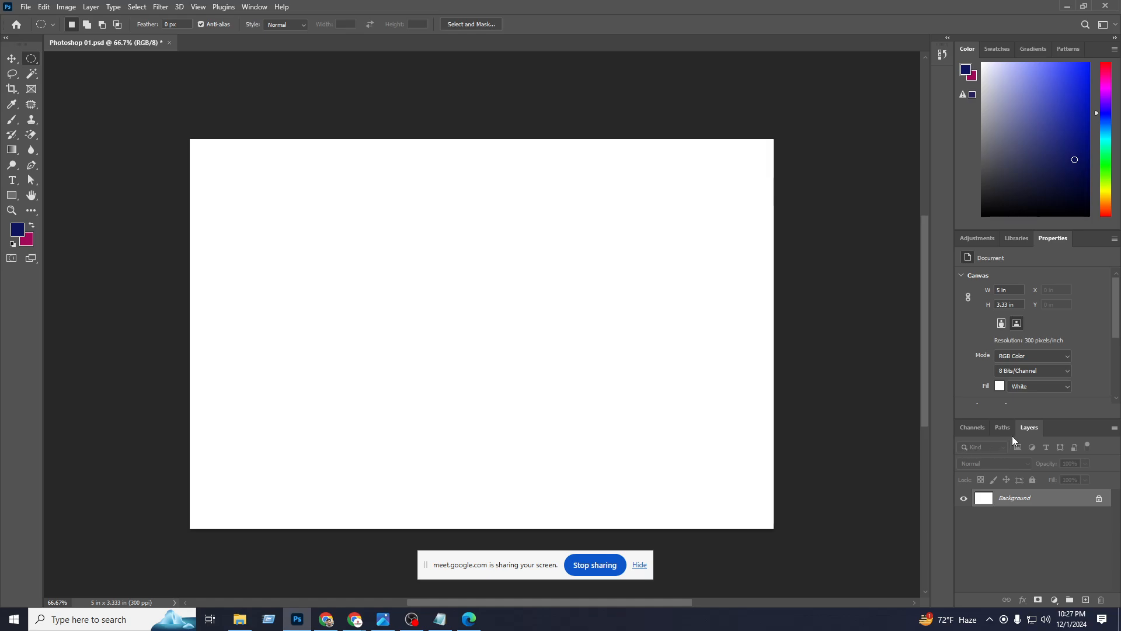
left_click_drag(1028, 426, 709, 195)
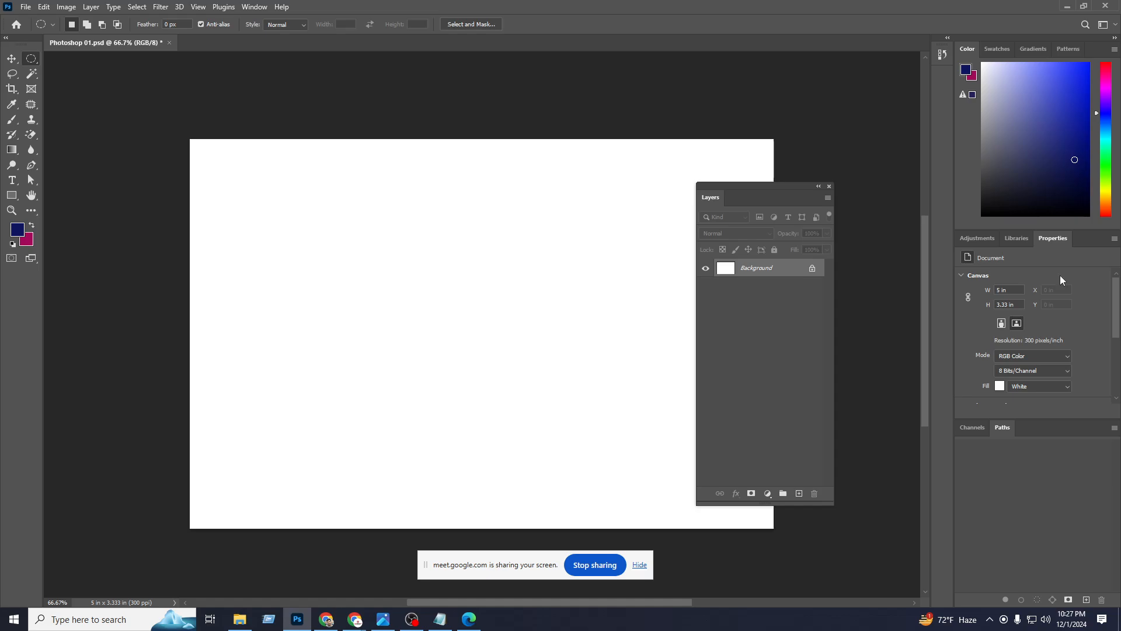
left_click_drag(979, 427, 268, 143)
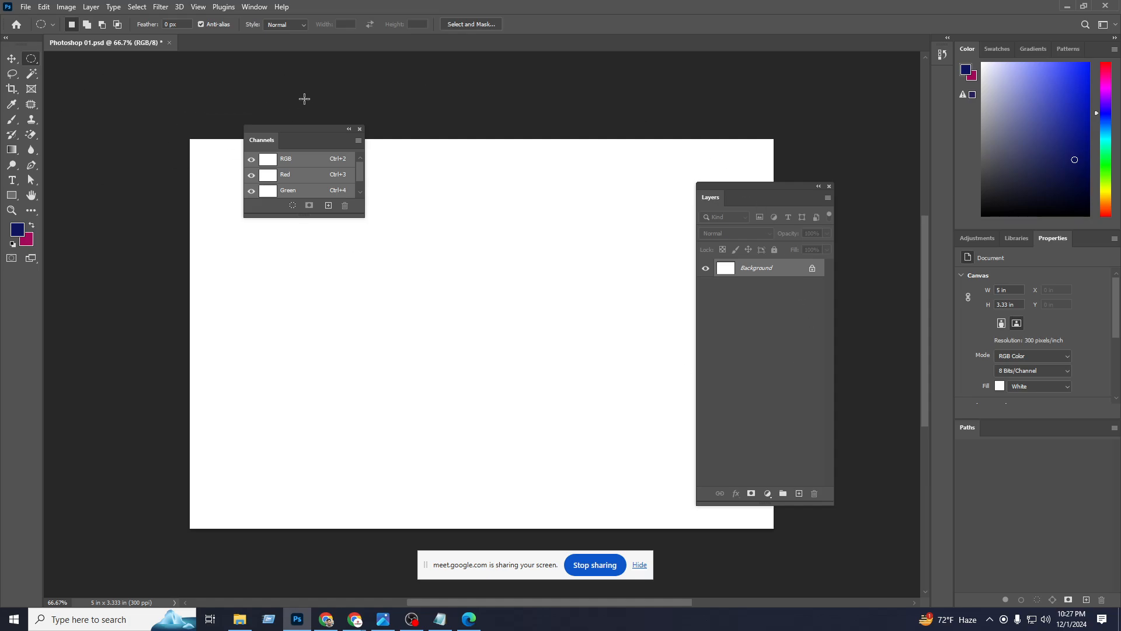
left_click_drag(262, 143, 980, 428)
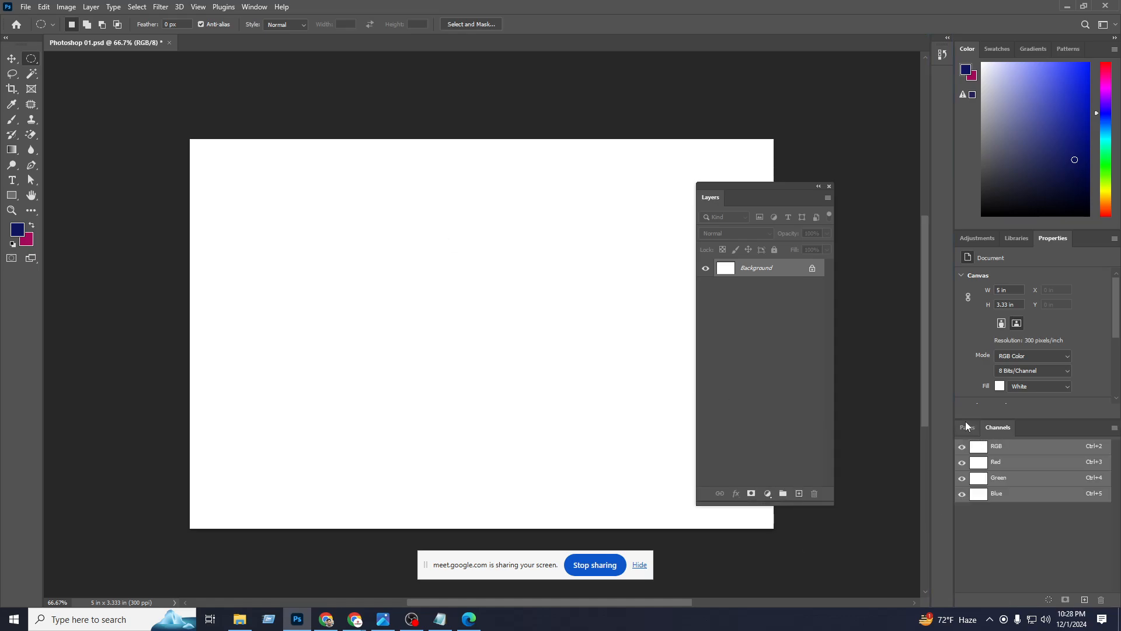
Reposition and resize the floating Layers panel, and add seven blank layers above the Background layer.
left_click_drag(744, 197, 676, 123)
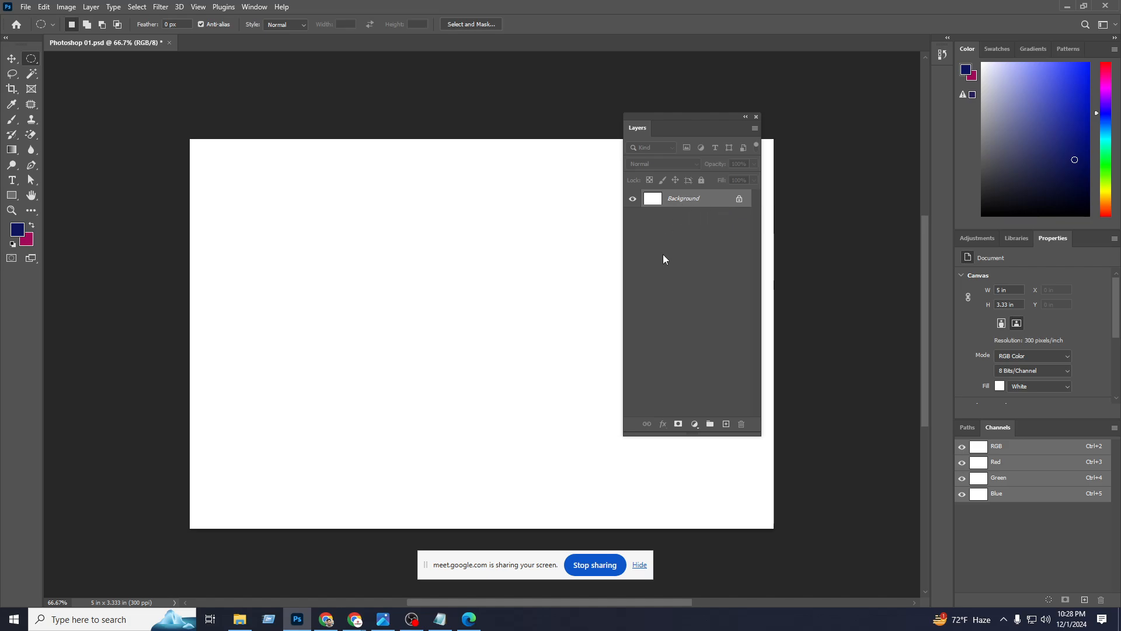
left_click_drag(710, 434, 709, 258)
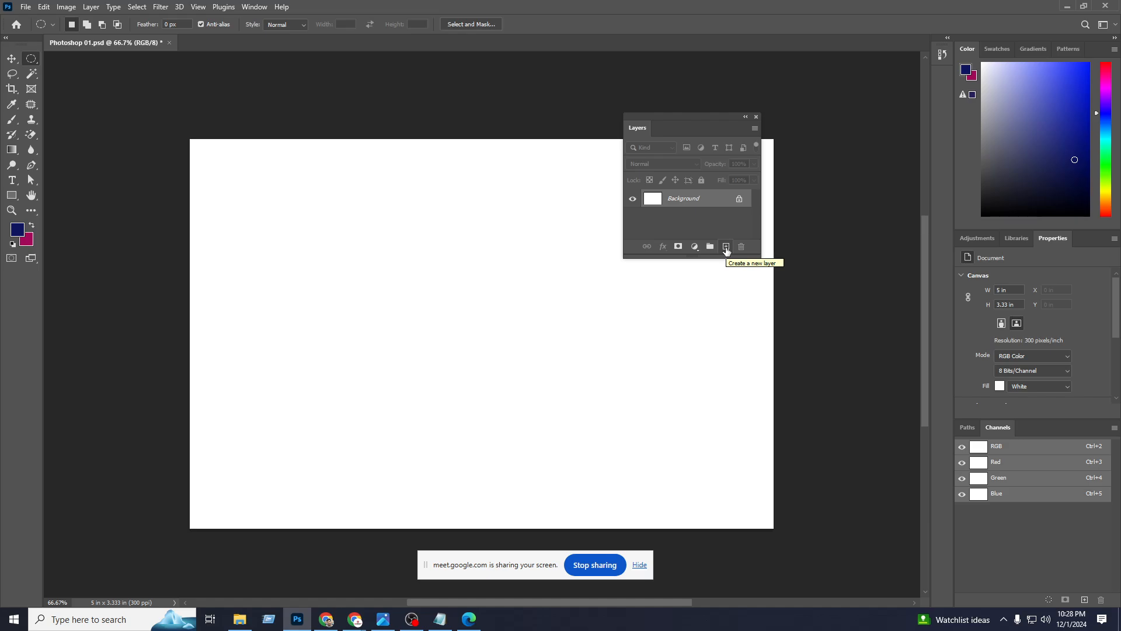
left_click(726, 249)
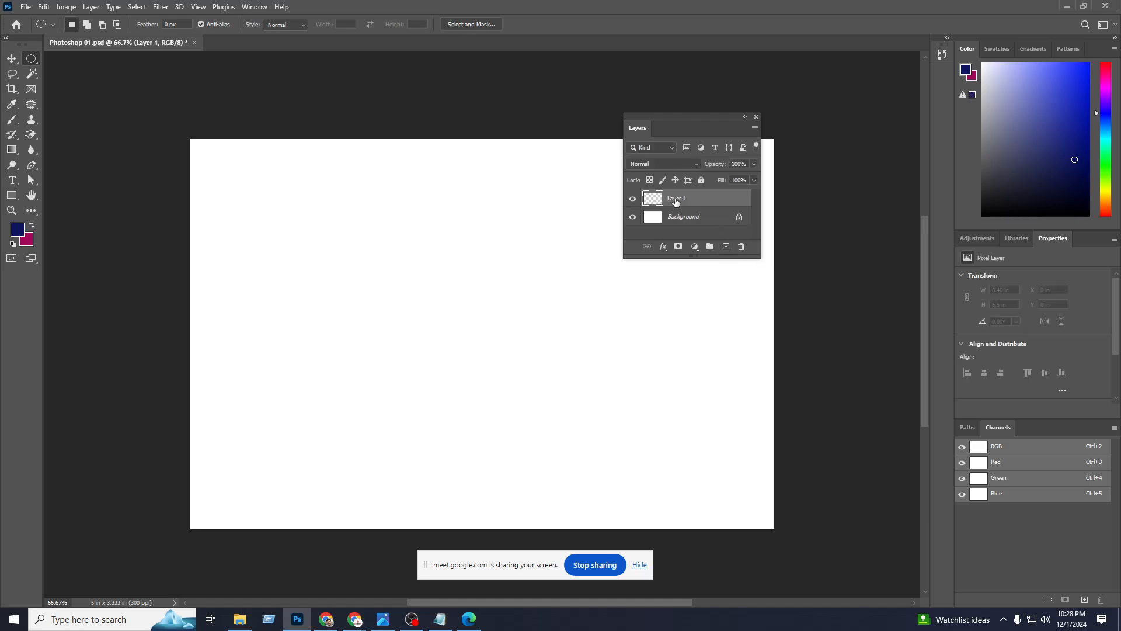
left_click(726, 247)
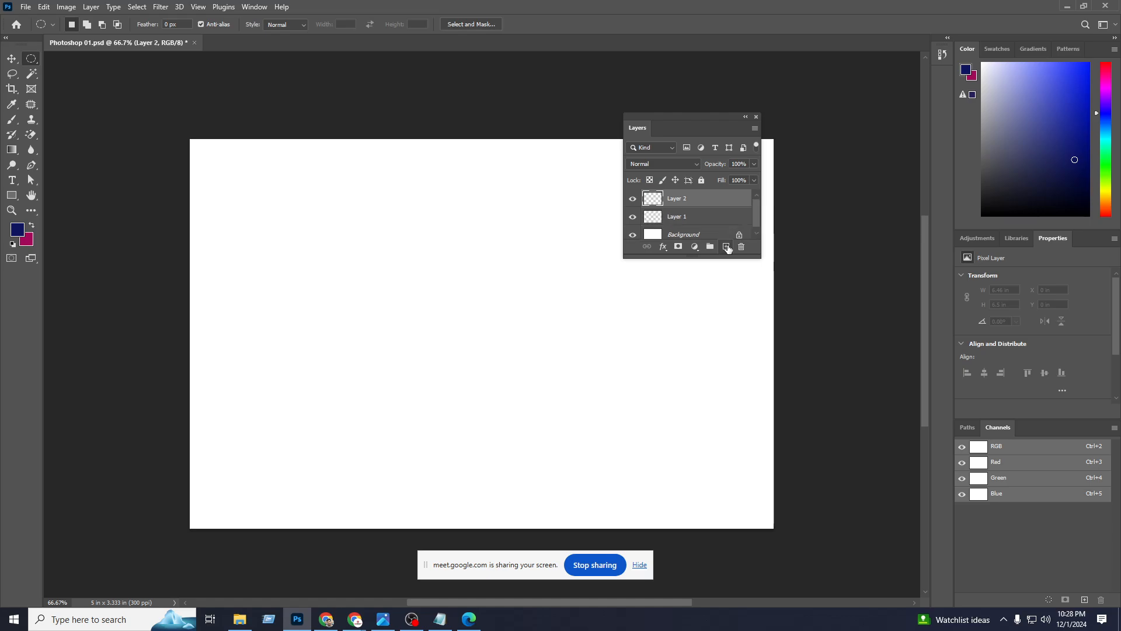
left_click(727, 246)
left_click(727, 247)
left_click_drag(687, 258, 681, 371)
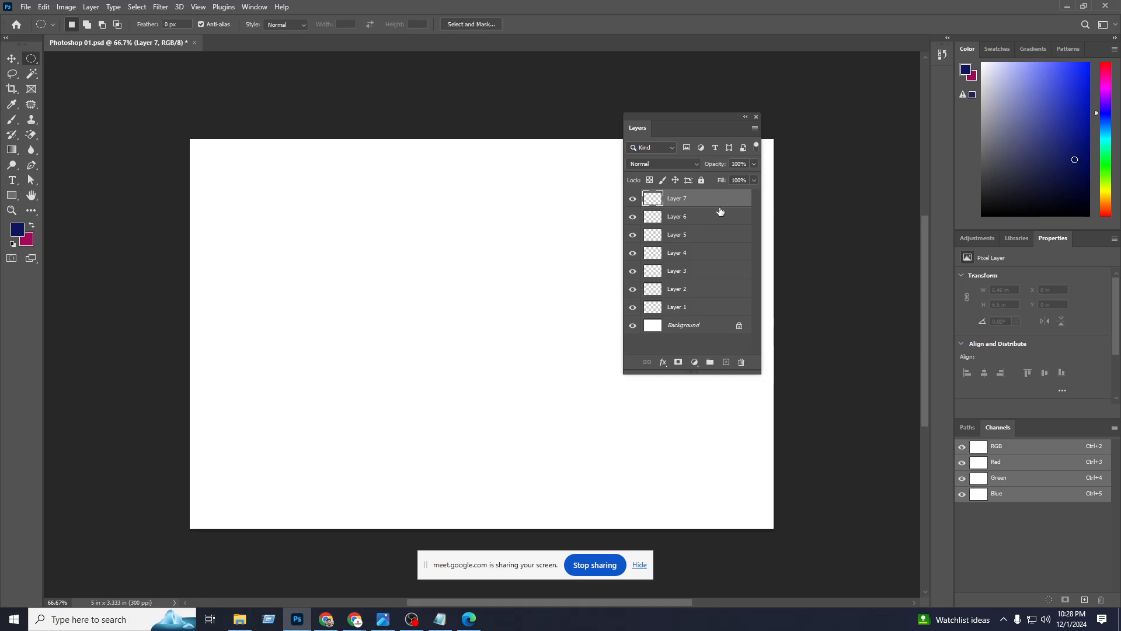
Delete the top four blank layers, Layer 7 through Layer 4.
left_click(742, 364)
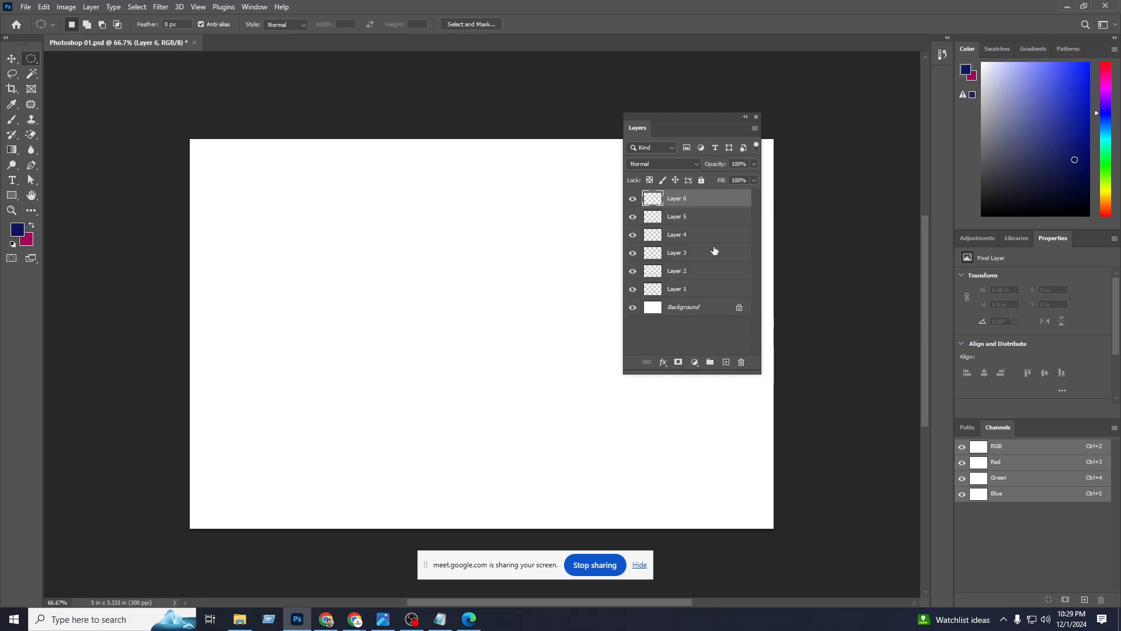
left_click(742, 363)
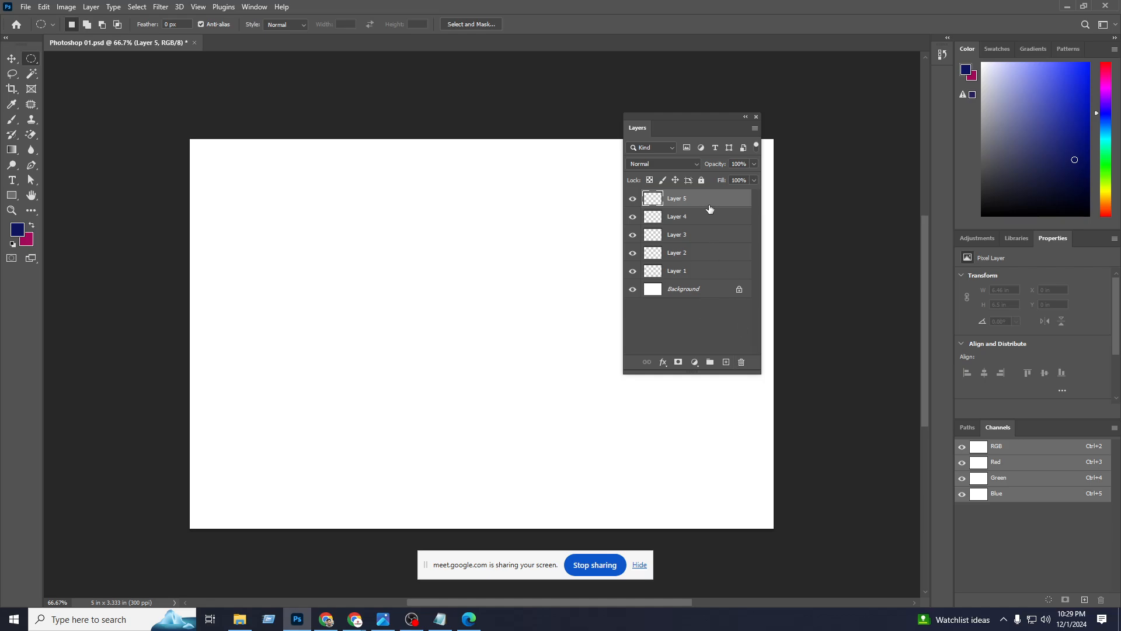
left_click(743, 365)
left_click(742, 363)
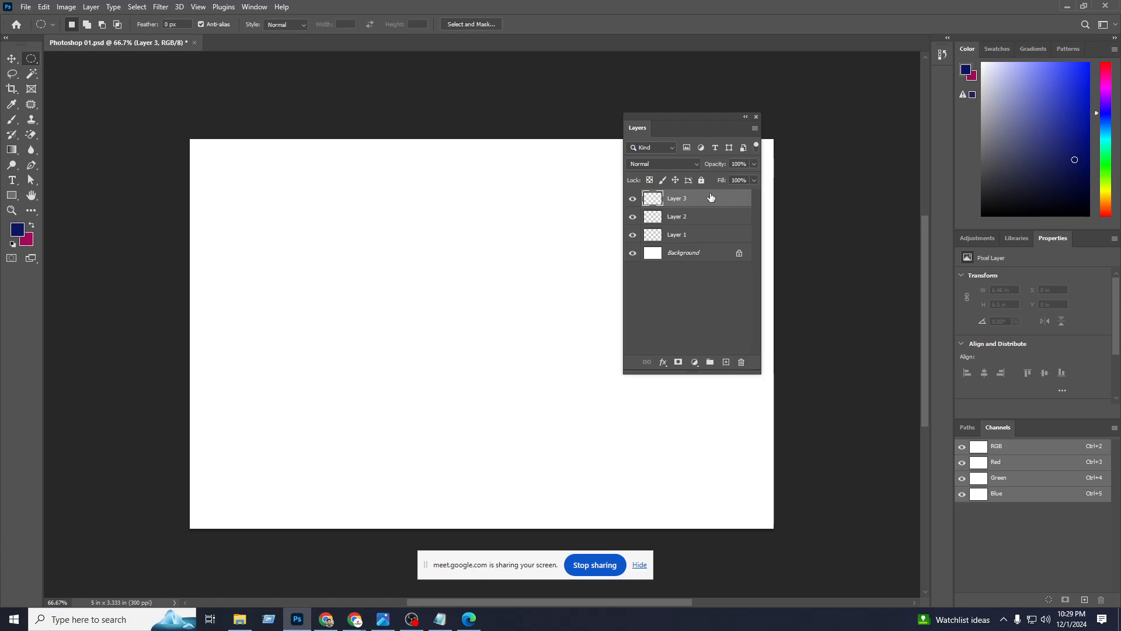
Delete the top two blank layers, Layer 3 and Layer 2.
left_click_drag(712, 198, 741, 364)
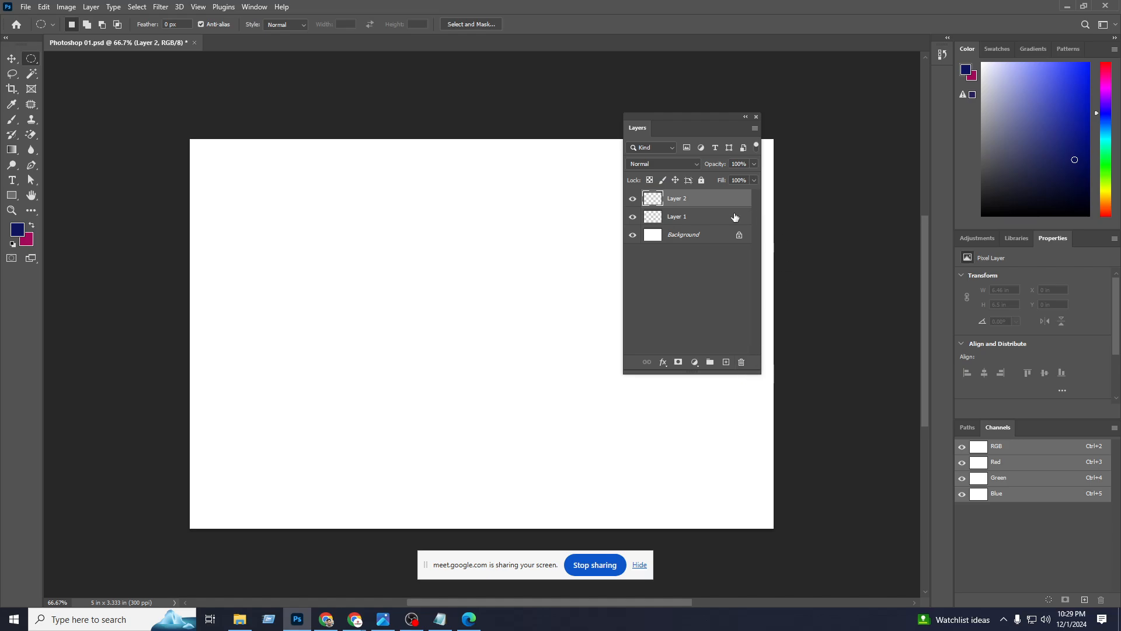
left_click(692, 279)
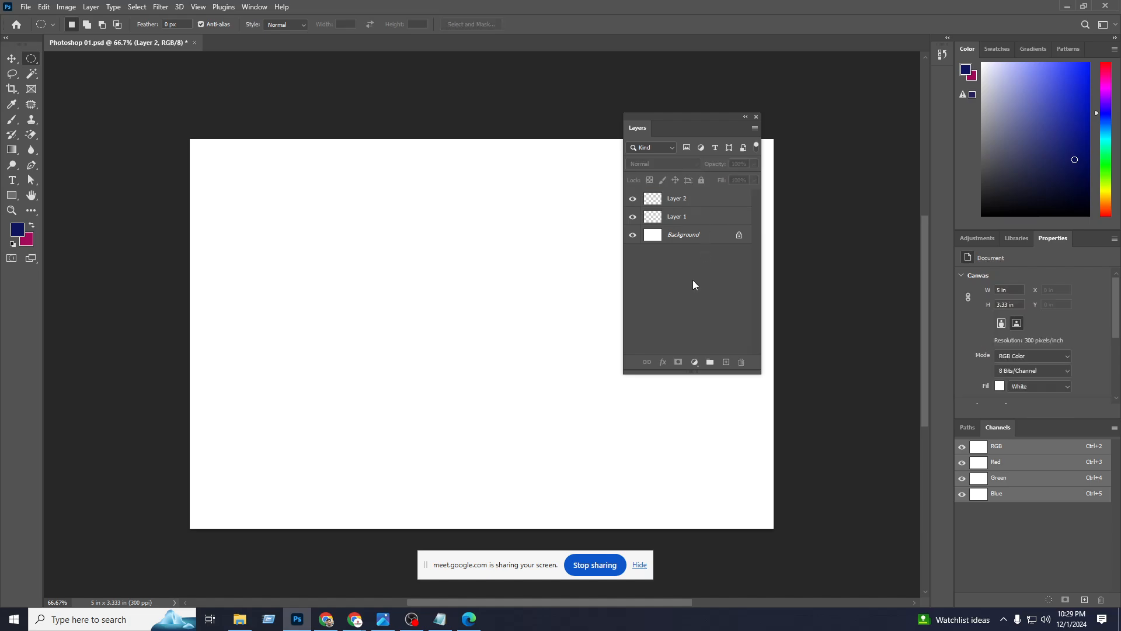
left_click(704, 202)
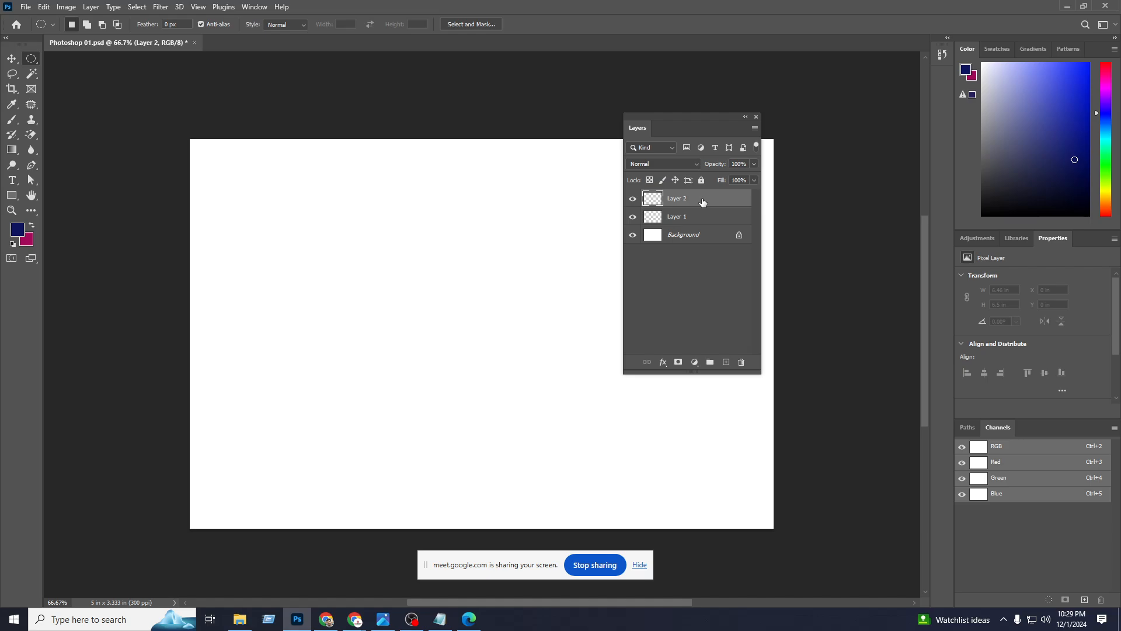
key("Delete")
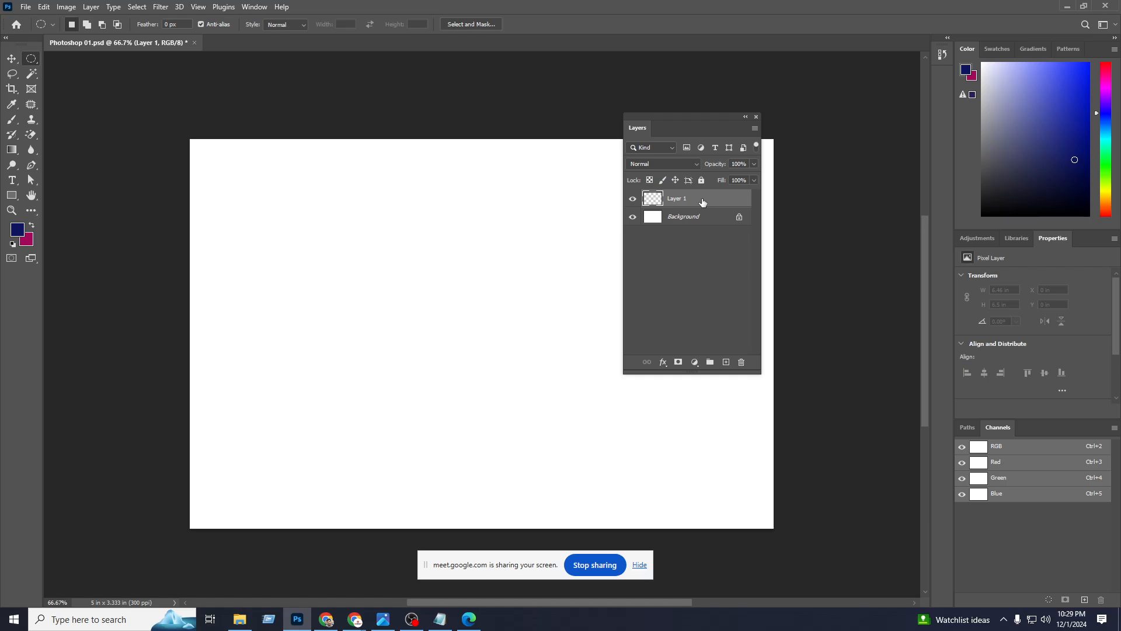
Add four blank layers above Layer 1 and clear the layer selection.
left_click(726, 362)
left_click(727, 362)
left_click(727, 363)
left_click(726, 362)
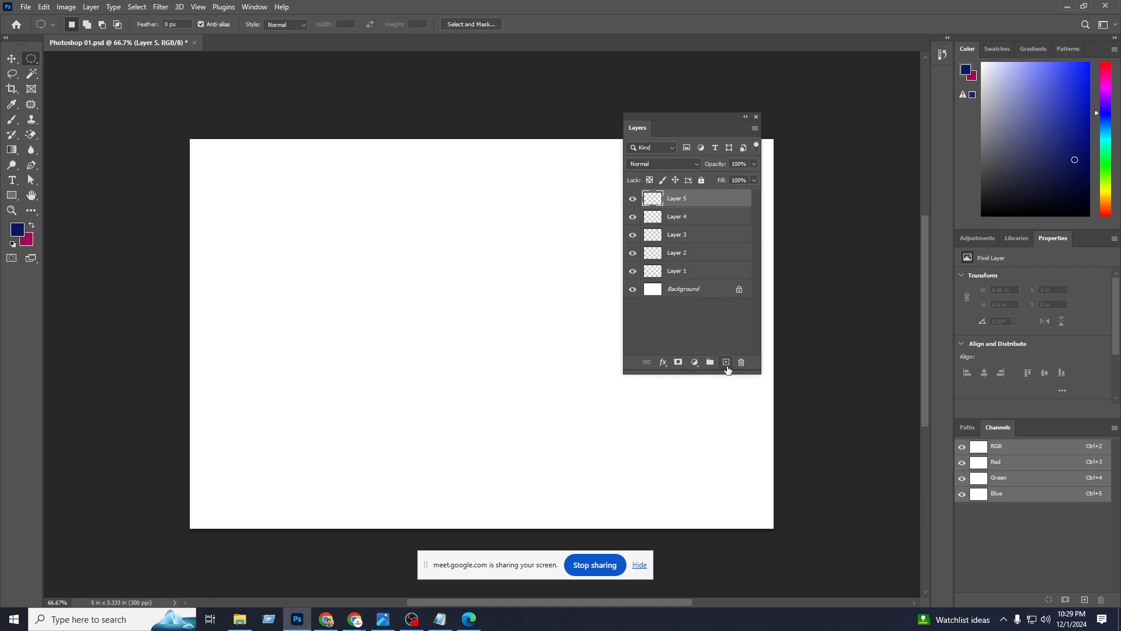
left_click(709, 354)
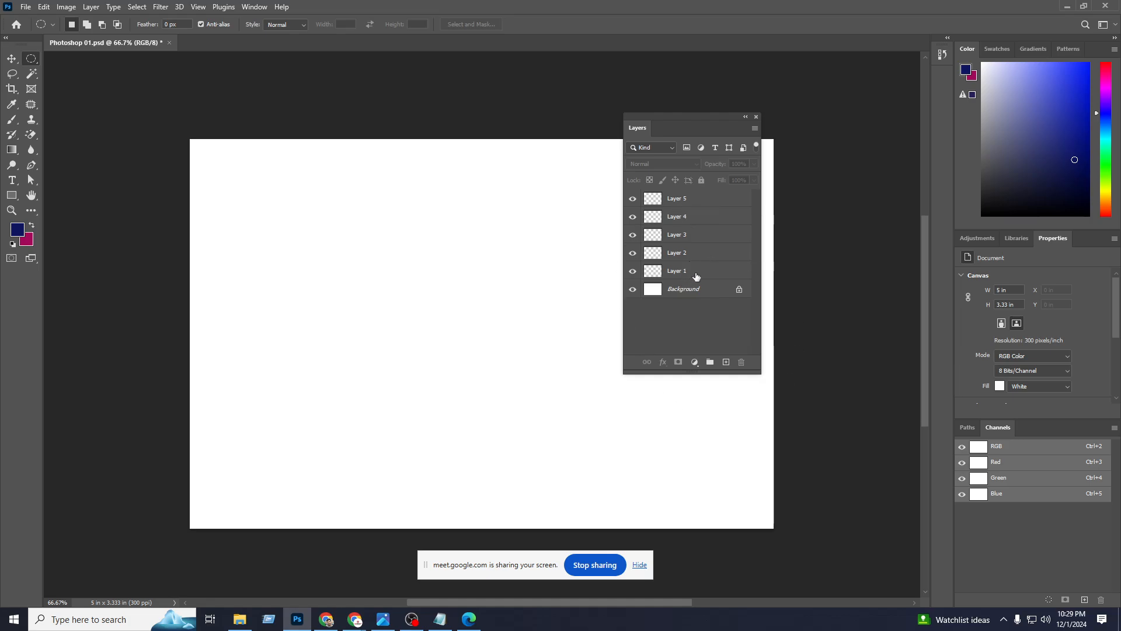
Select the non-adjacent Layer 3 and Layer 1 together and delete both.
left_click(684, 238)
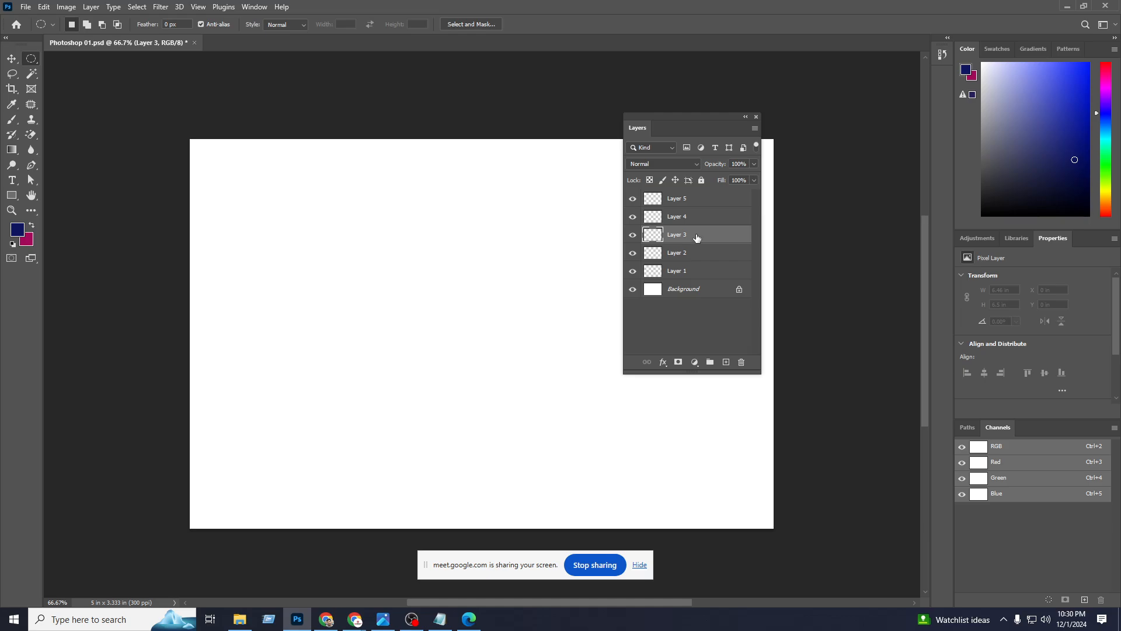
left_click(708, 274, "ctrl")
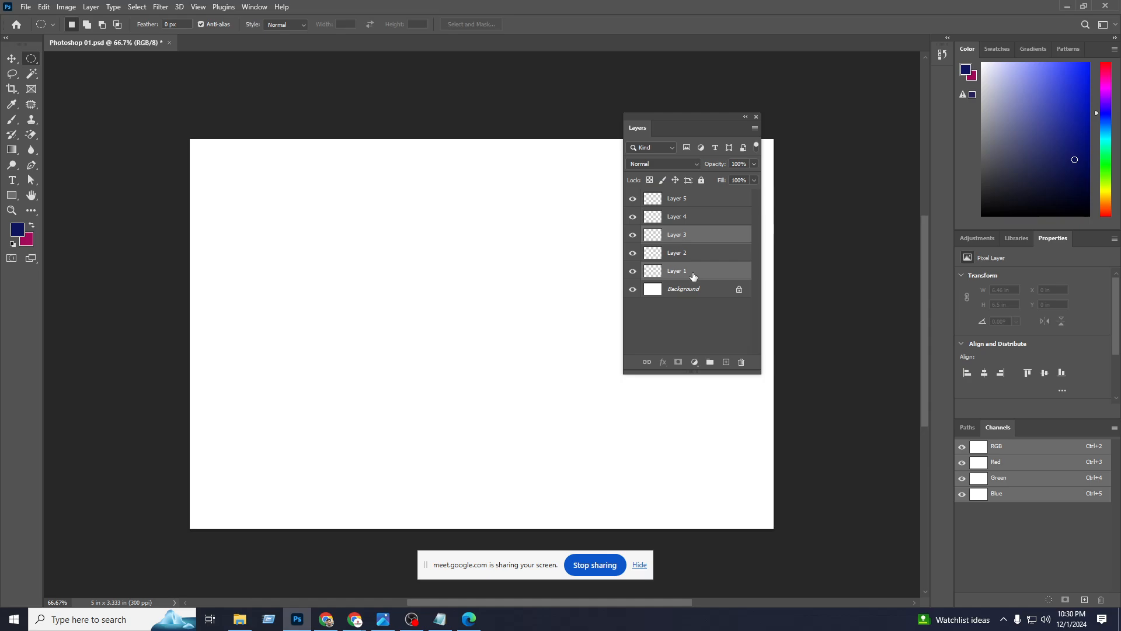
left_click_drag(694, 276, 745, 363)
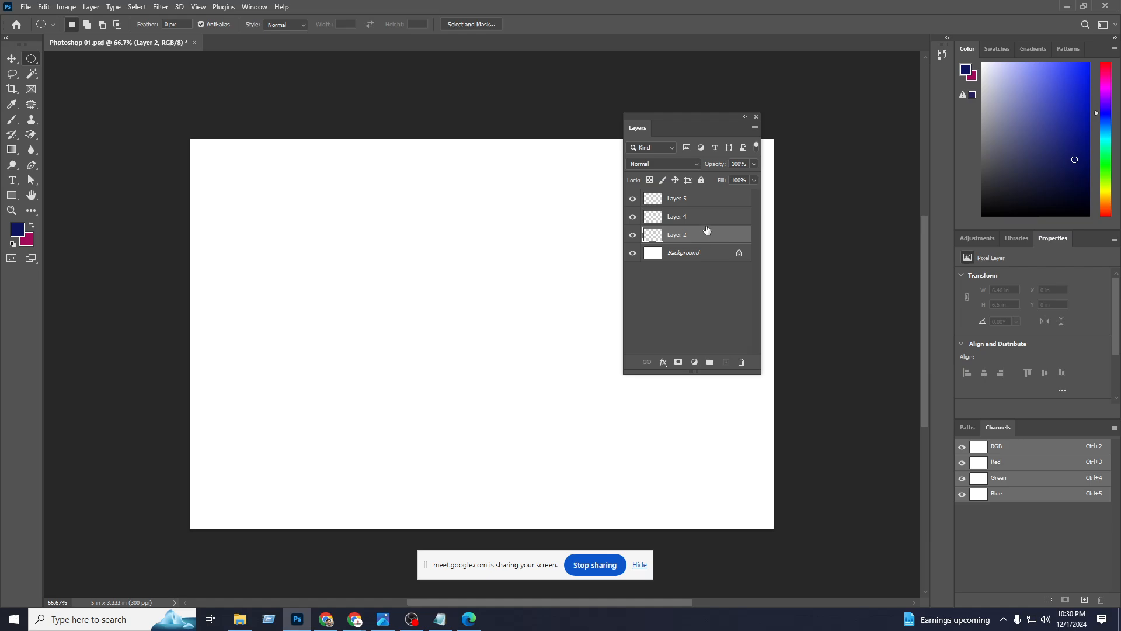
Select the range from Layer 2 to Layer 5, lengthen the Layers panel, and add four blank layers above Layer 5.
left_click(696, 196, "shift")
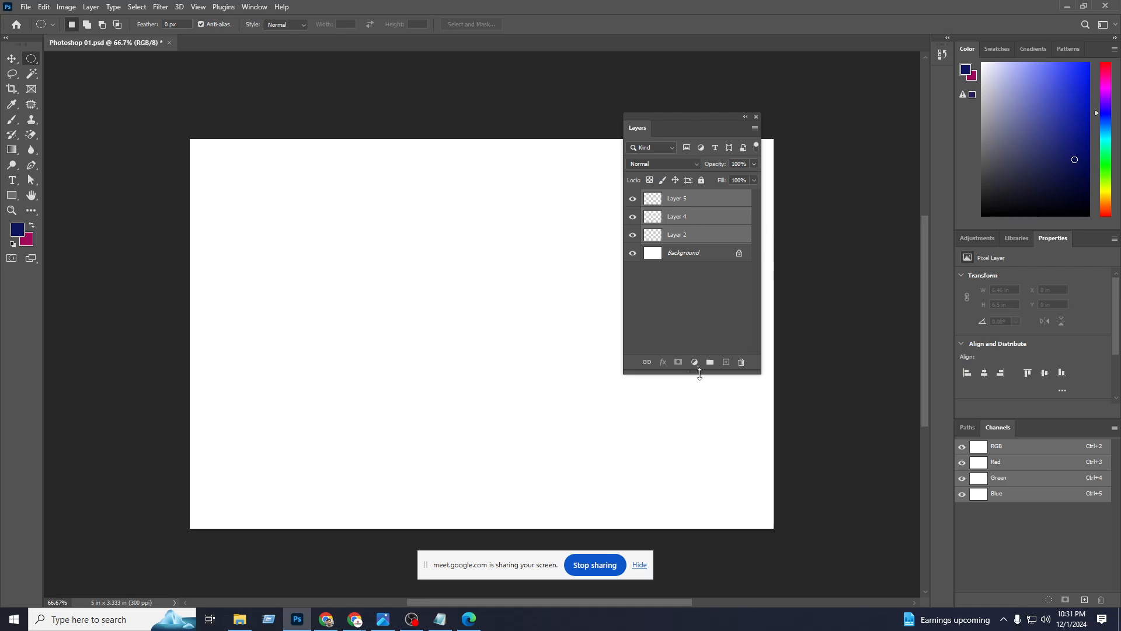
left_click_drag(699, 374, 700, 418)
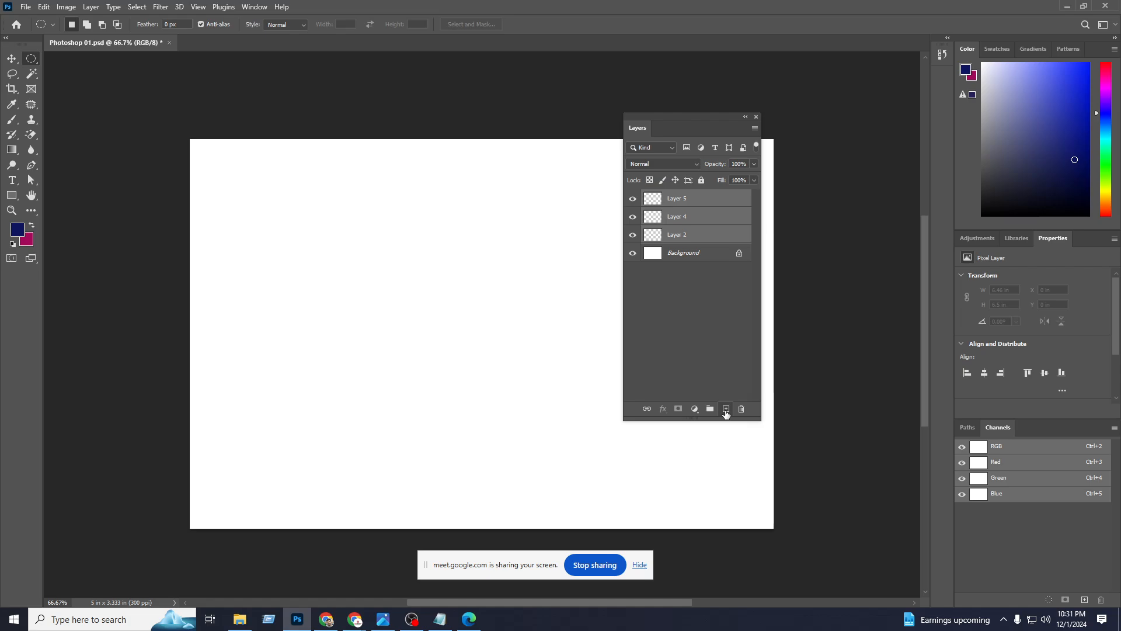
left_click(726, 409)
left_click(726, 409)
left_click(726, 409)
left_click(726, 409)
left_click(706, 384)
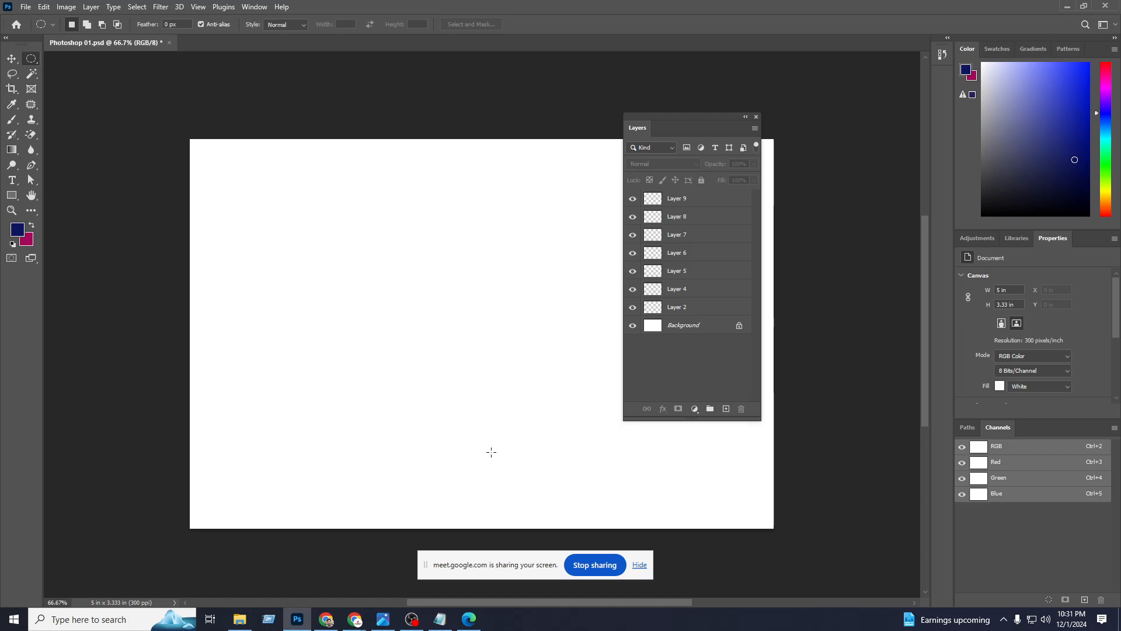
Select the whole range of blank layers from Layer 2 through Layer 9 and delete them together.
left_click(686, 308)
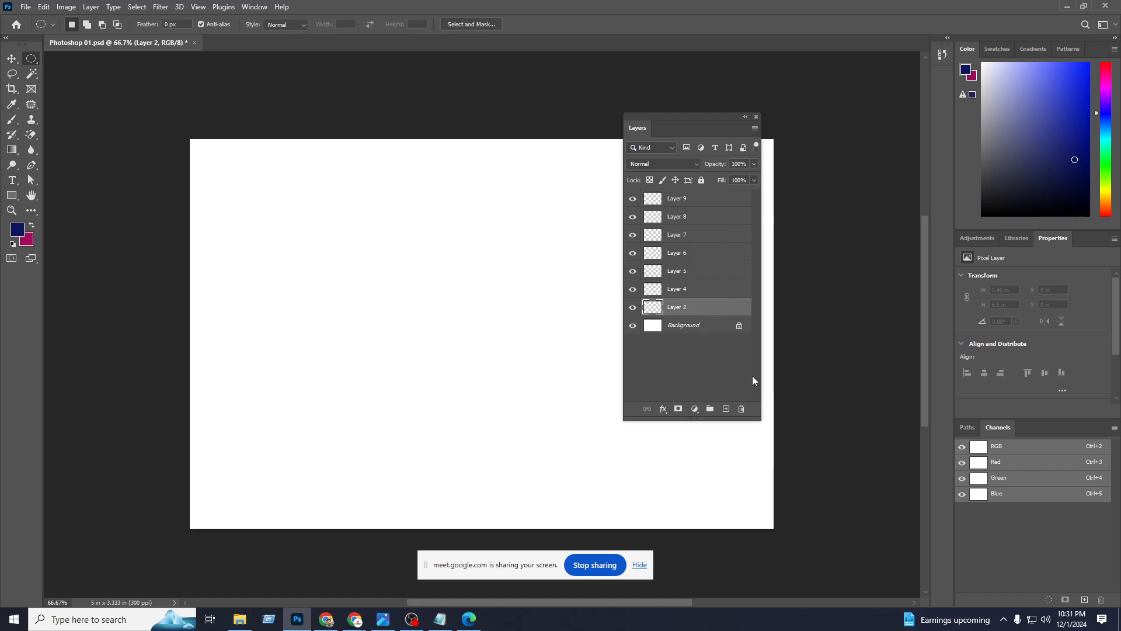
left_click(707, 288)
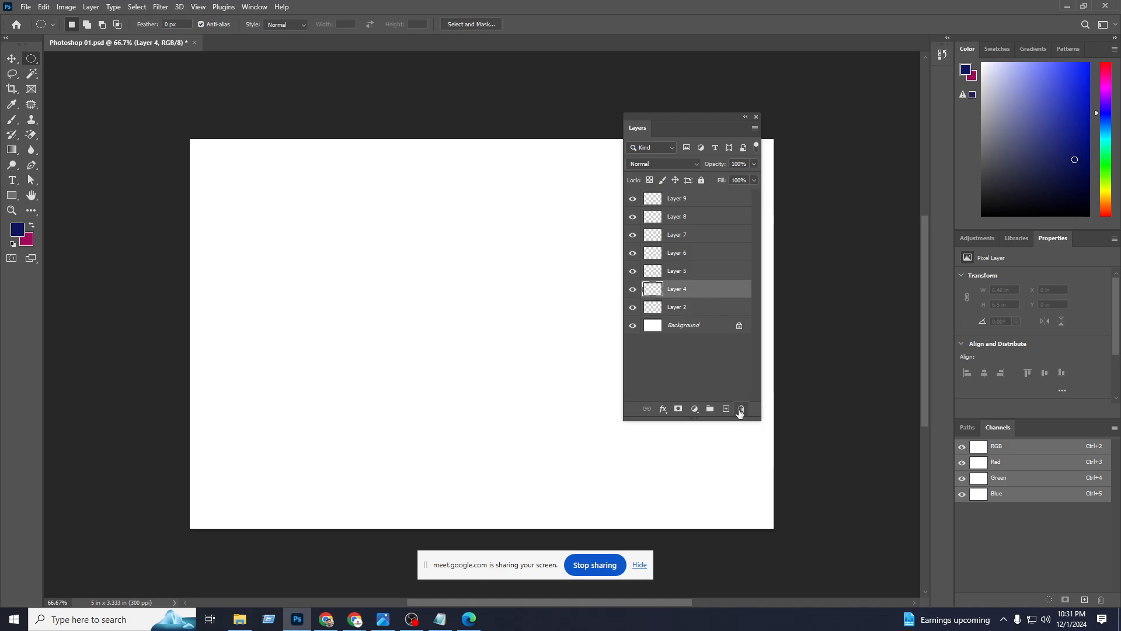
left_click(679, 367)
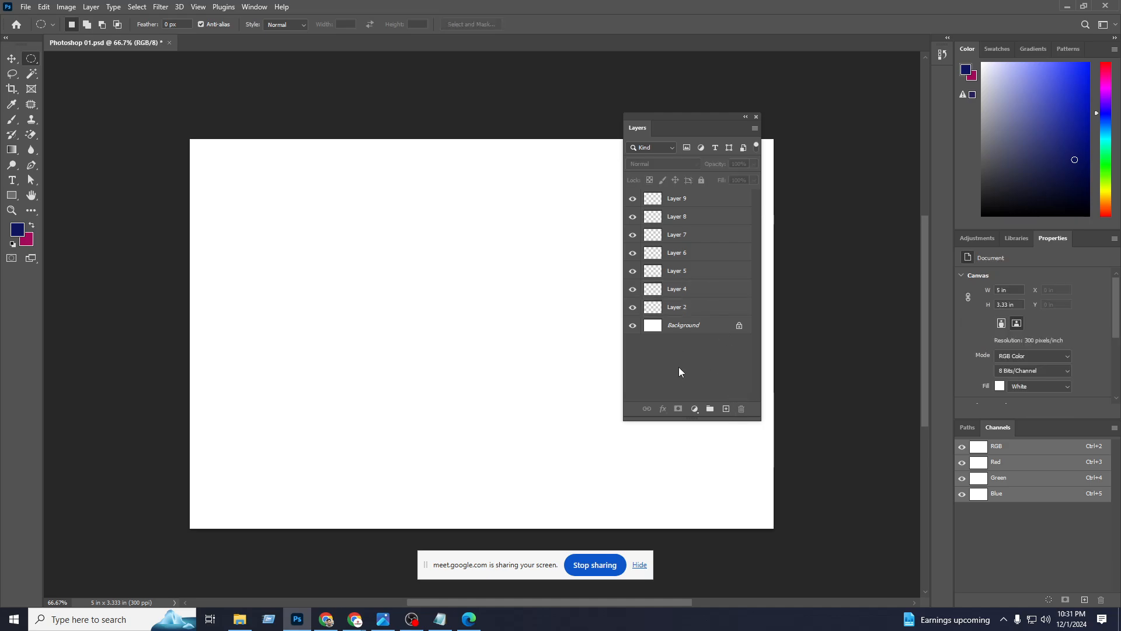
left_click(694, 315)
left_click(686, 290)
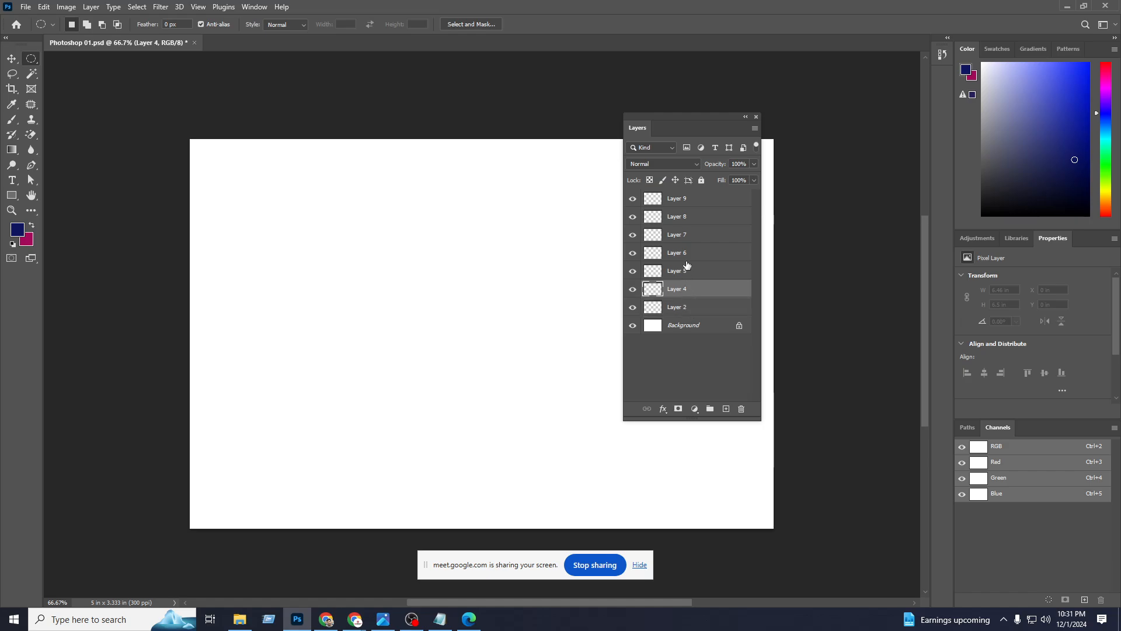
left_click(690, 308)
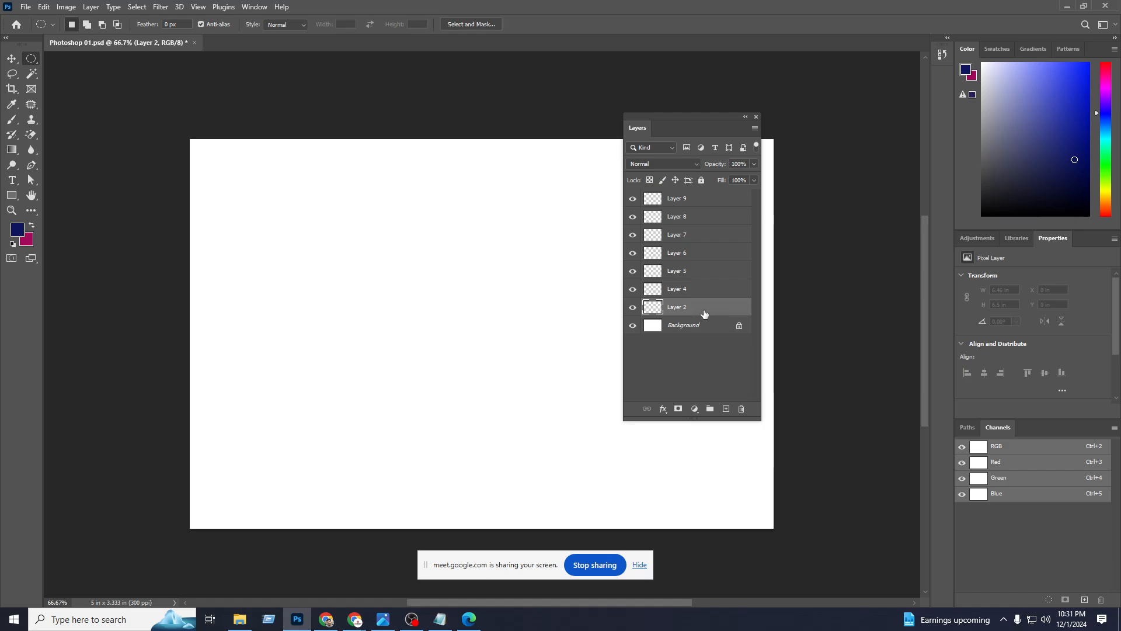
left_click(695, 198, "shift")
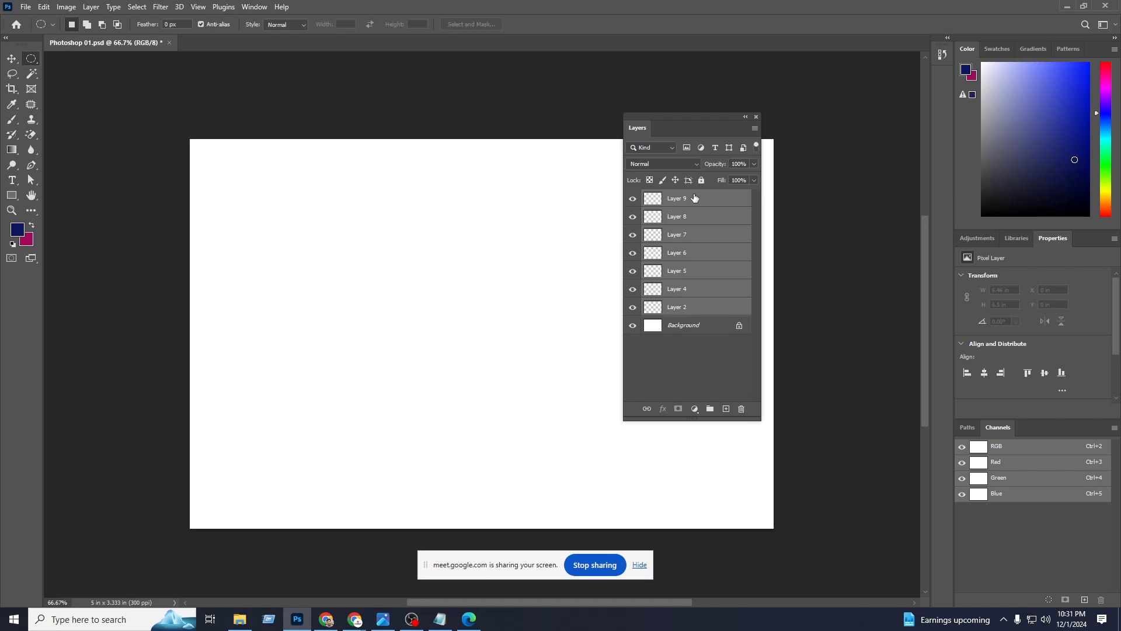
left_click_drag(705, 251, 739, 407)
left_click(743, 409)
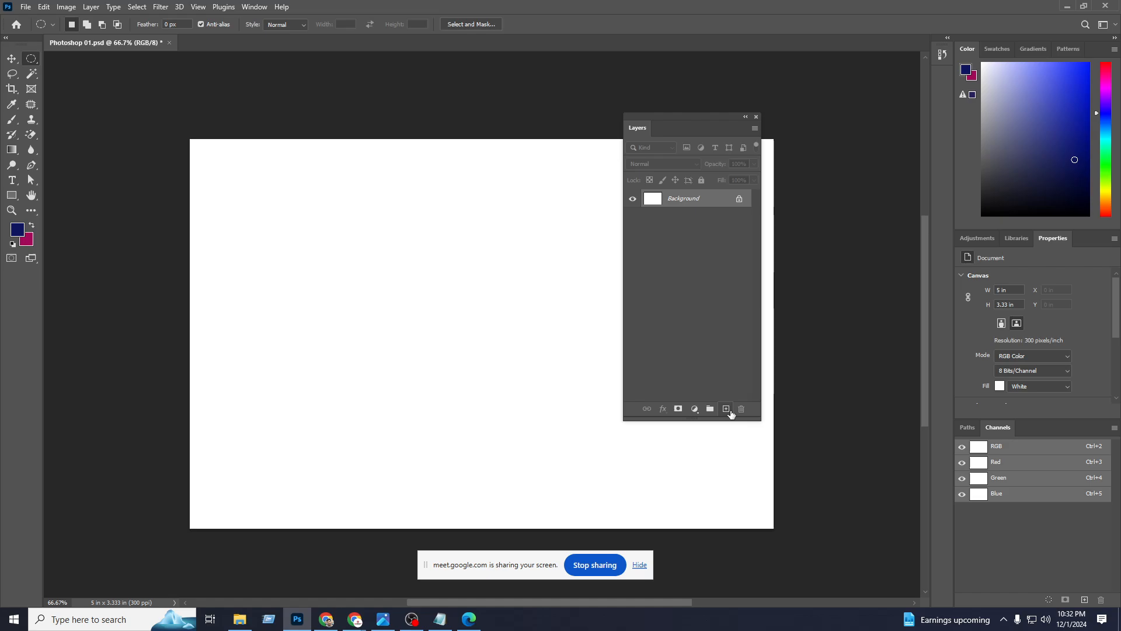
Add eleven blank layers above the Background layer.
left_click(727, 409)
left_click(702, 313)
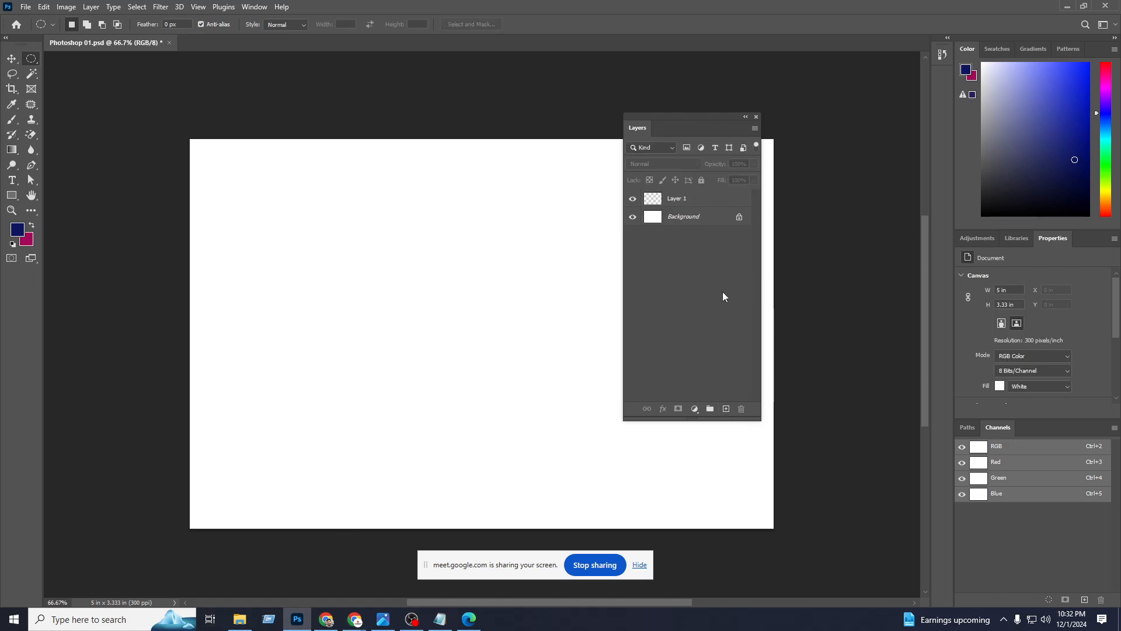
left_click(695, 204)
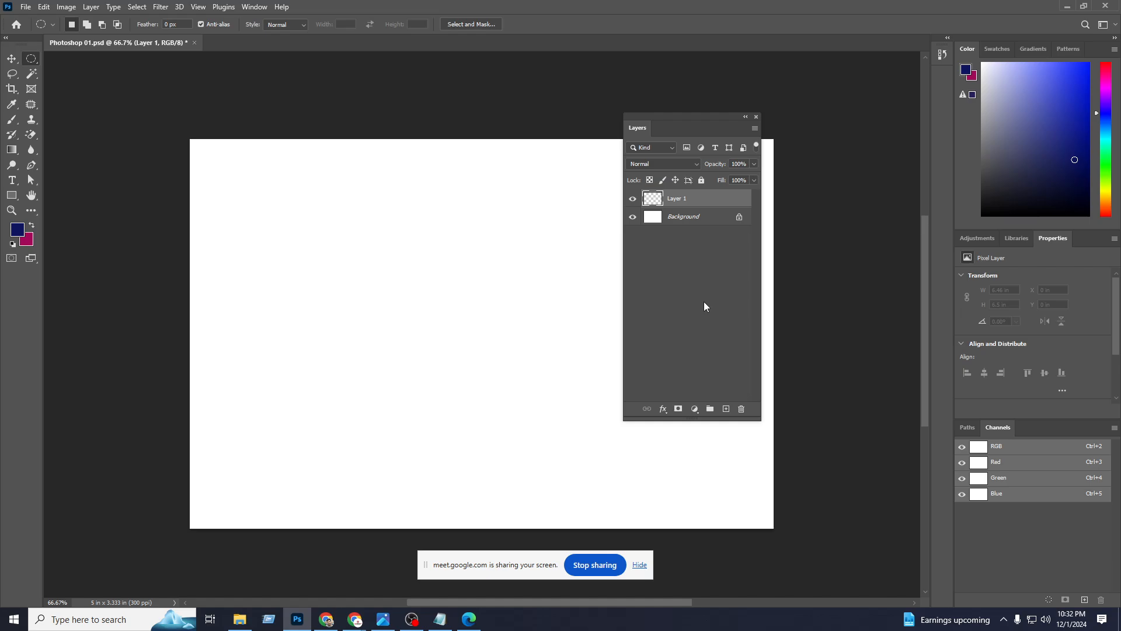
left_click(726, 409)
left_click(726, 409)
left_click(726, 408)
left_click(726, 409)
left_click(726, 409)
left_click(726, 409)
left_click(726, 409)
left_click(726, 409)
left_click(726, 409)
left_click(726, 409)
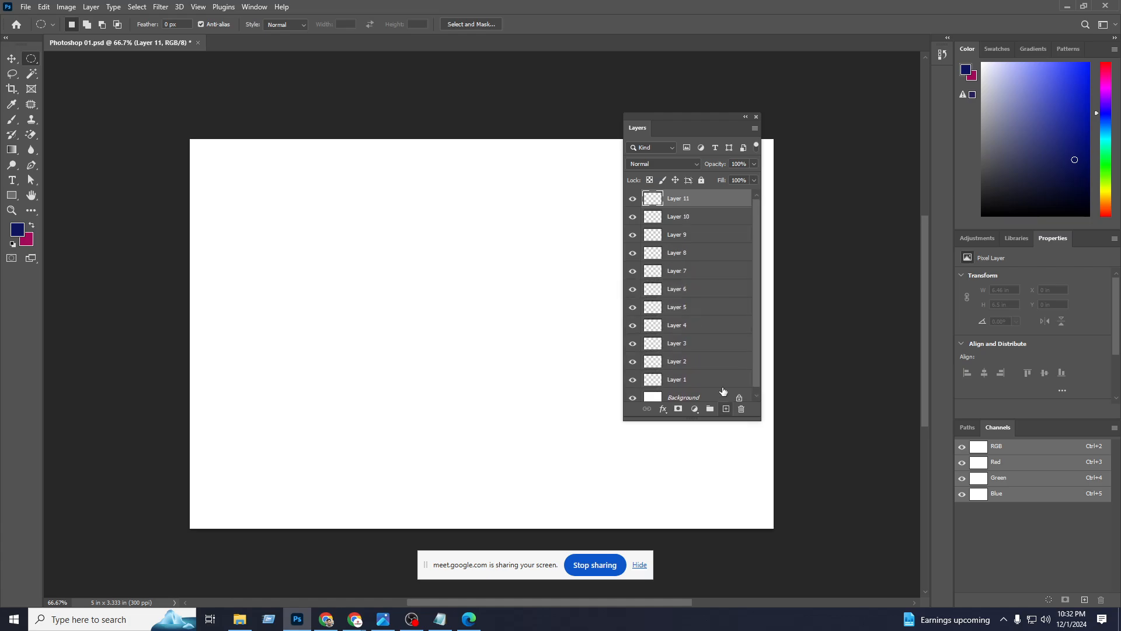
Rename Layer 1 as Banner.
scroll(678, 286, "down", 1)
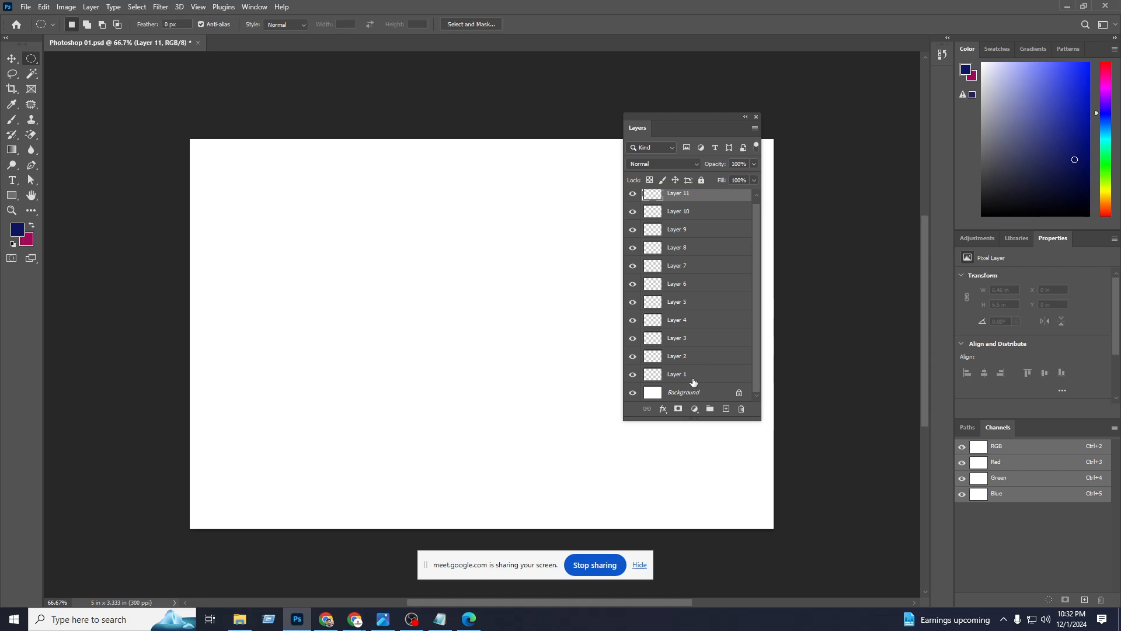
left_click(668, 266)
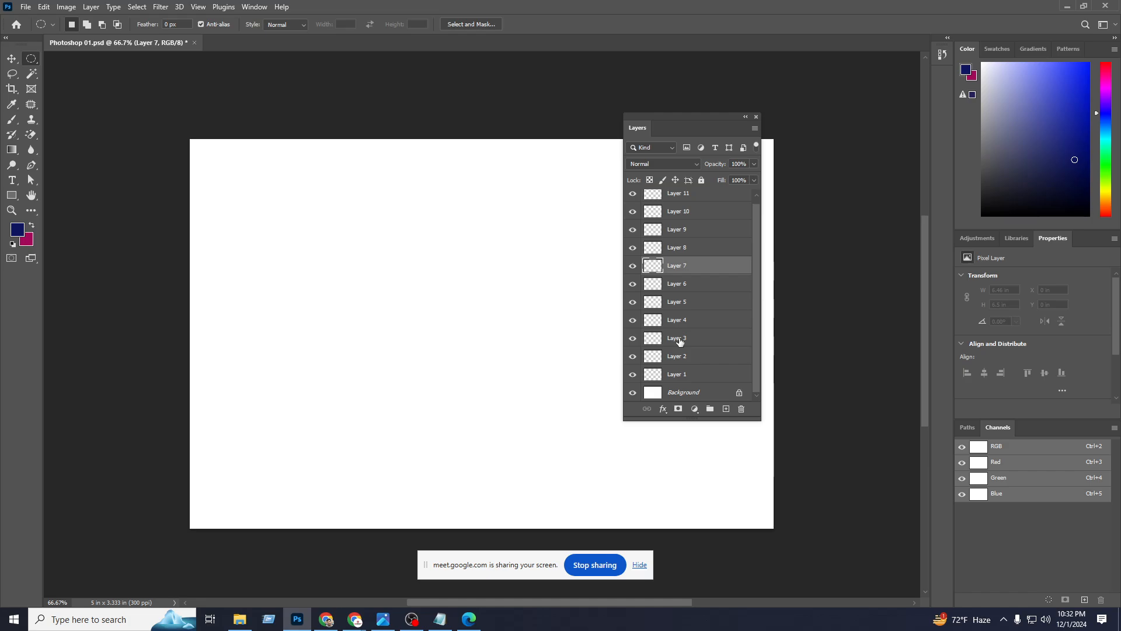
left_click(677, 377)
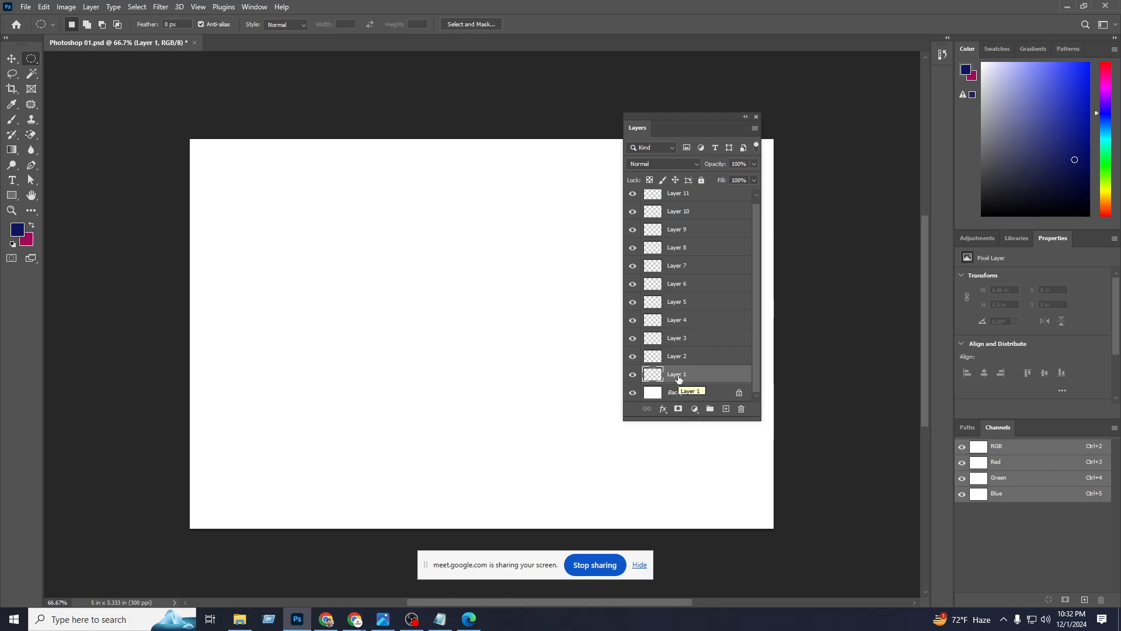
double_click(678, 375)
type("Banner")
key("Return")
Rename Layer 2 as Banner 02.
double_click(677, 356)
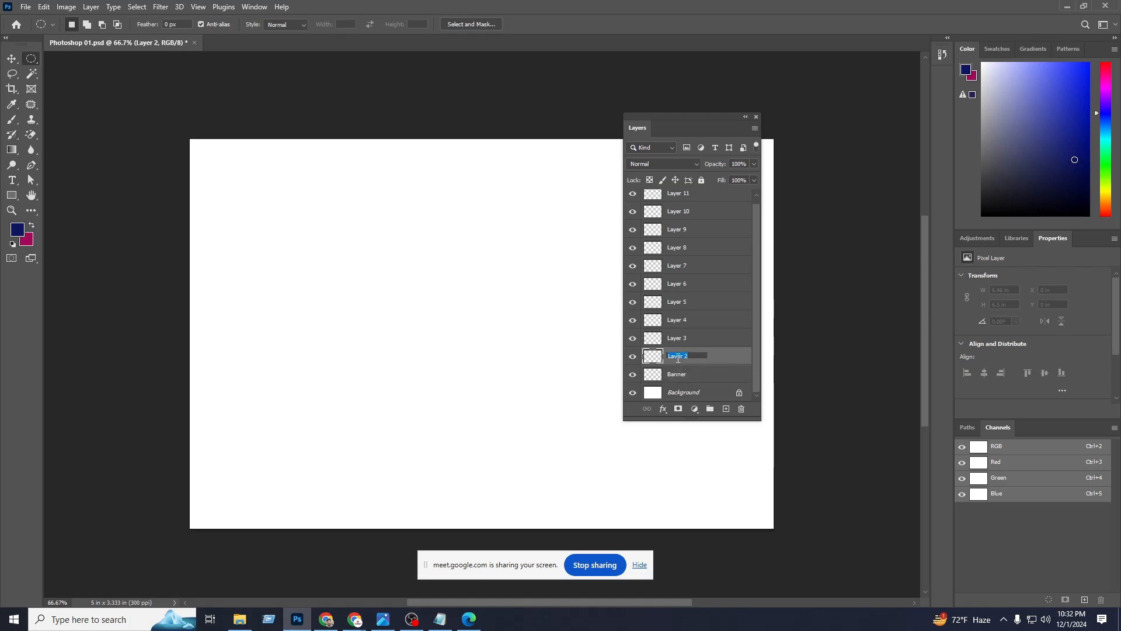
type("BAnner")
key("BackSpace")
key("BackSpace")
key("BackSpace")
key("BackSpace")
type("anner 02")
key("Return")
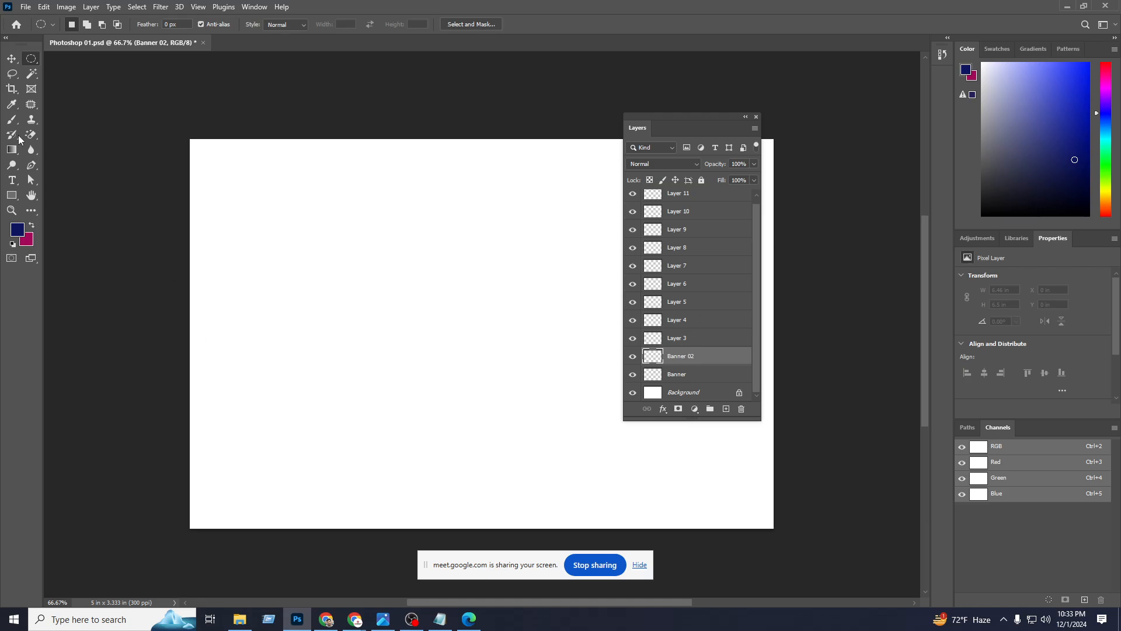
Draw an elliptical selection about 2.16 by 1.93 in on the Banner 02 layer, fill it with the dark blue foreground color, and deselect.
left_click_drag(304, 225, 556, 451)
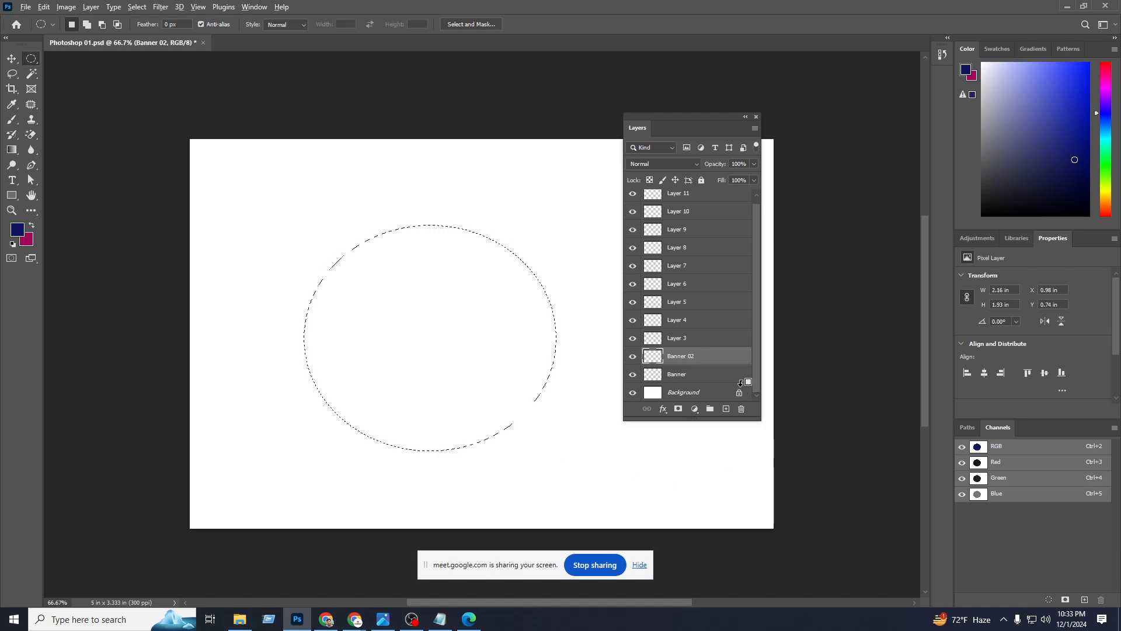
key("alt+BackSpace")
key("ctrl+d")
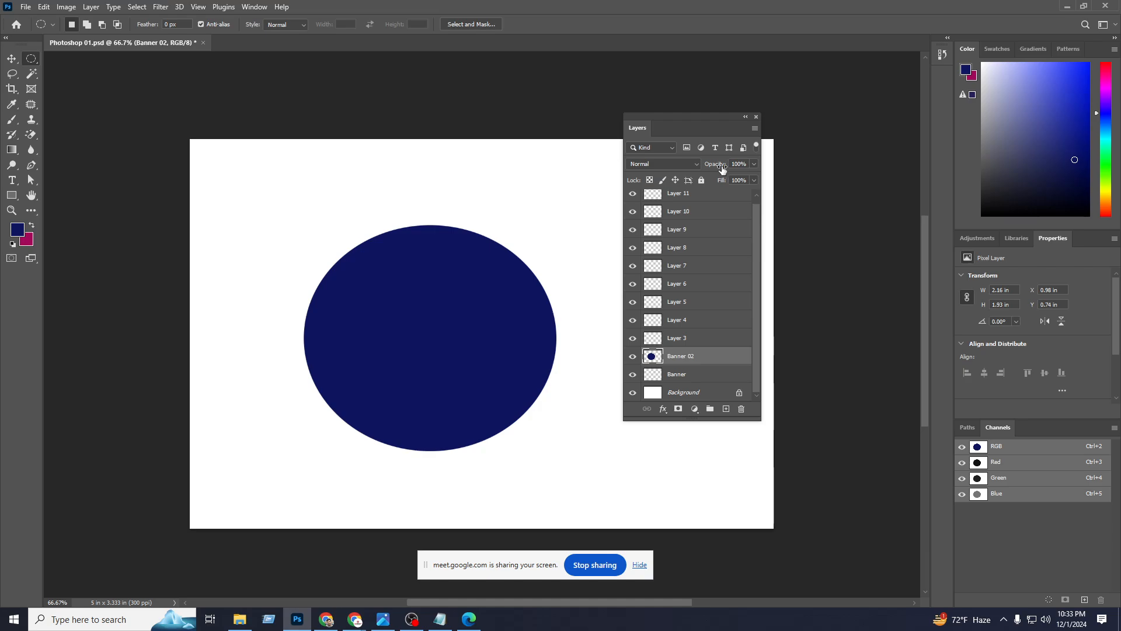
Lower the Banner 02 layer's opacity to 0% and raise it back to 100%.
left_click(754, 165)
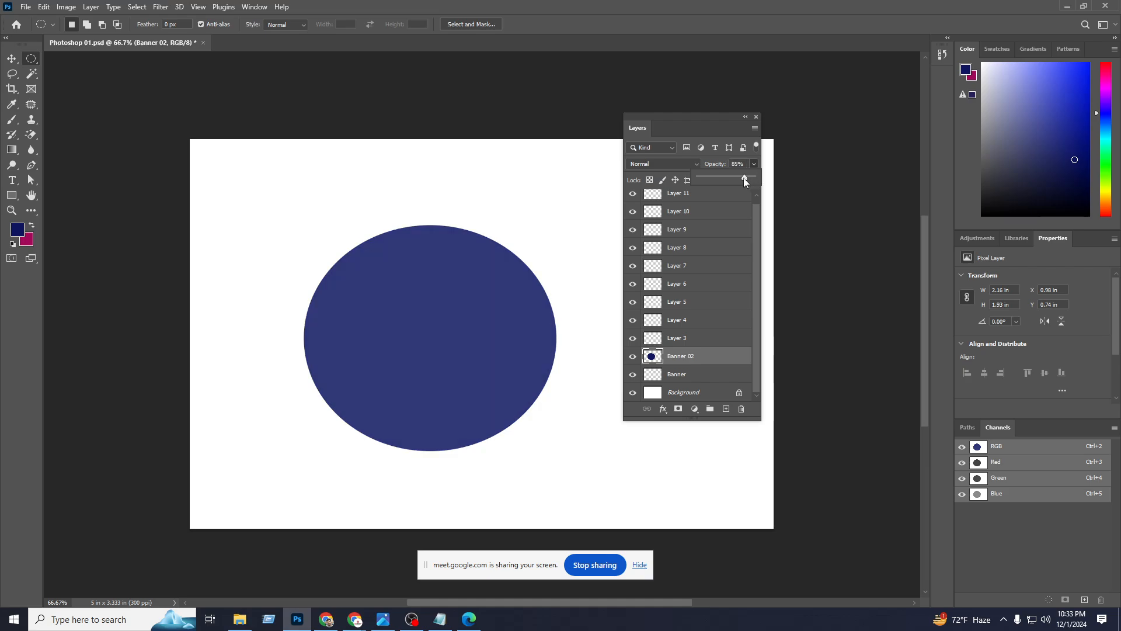
left_click_drag(733, 178, 696, 176)
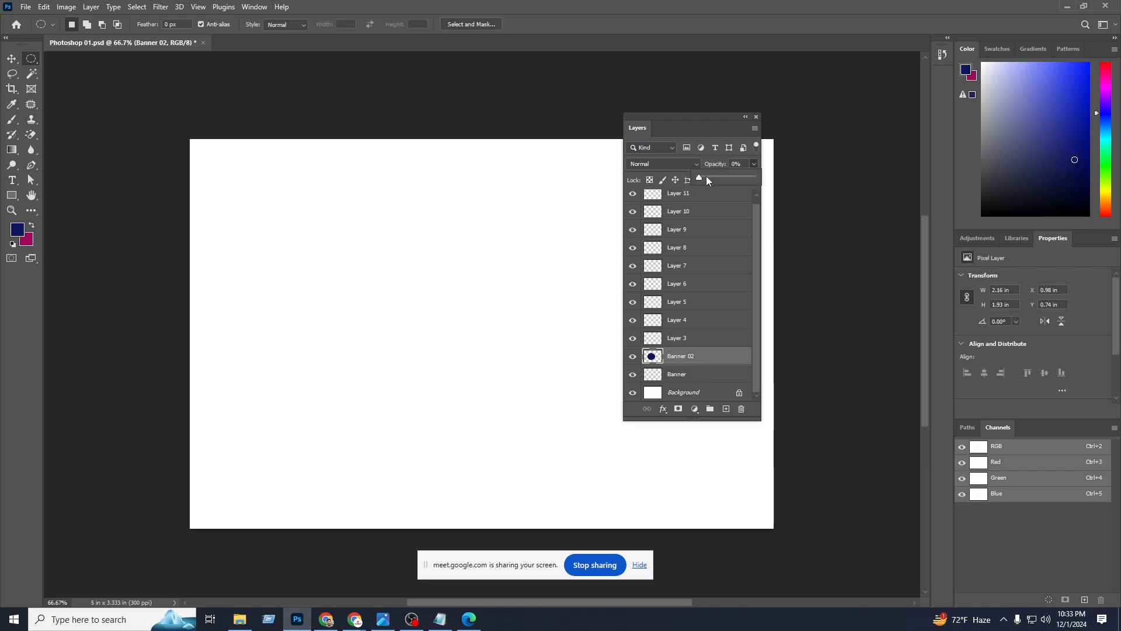
left_click(703, 177)
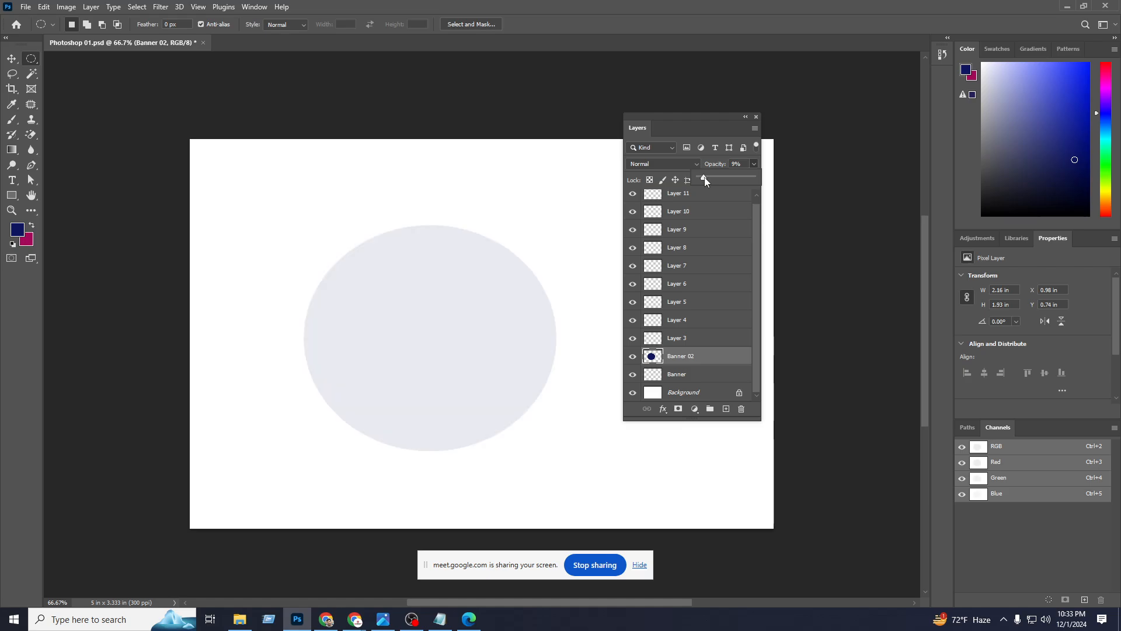
left_click_drag(705, 177, 796, 183)
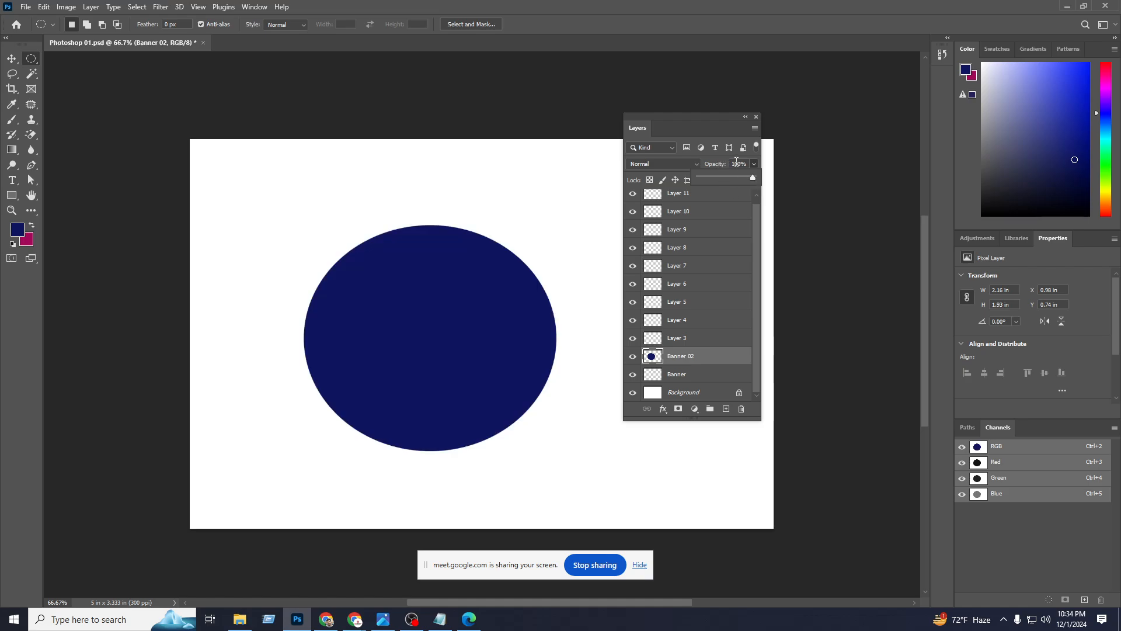
left_click(669, 137)
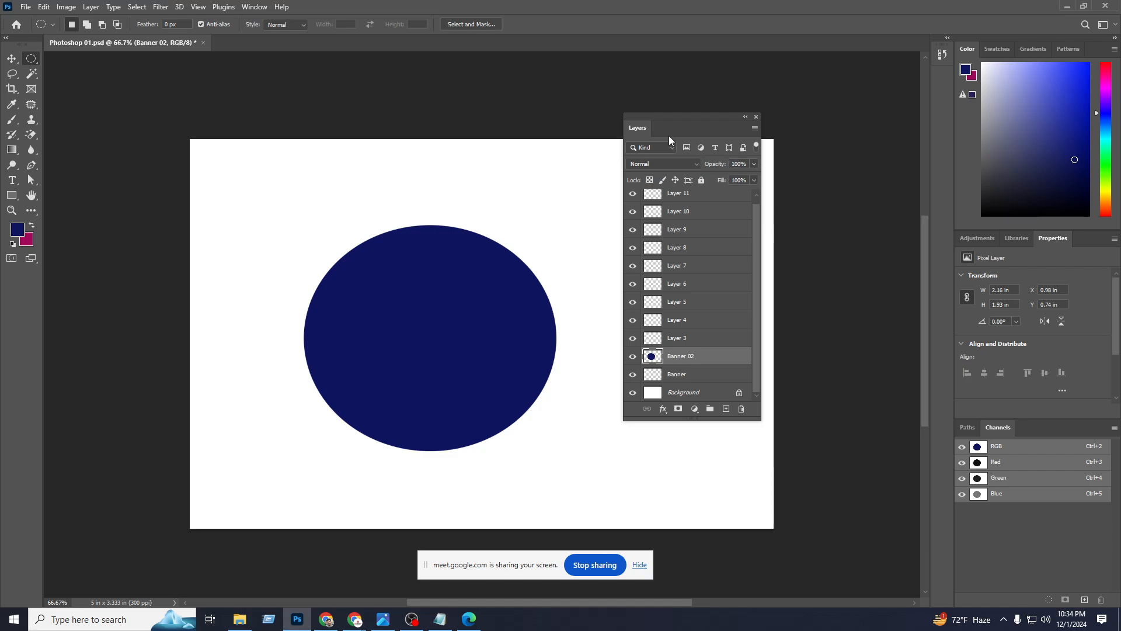
Set the Banner 02 layer's opacity to 50%.
left_click(754, 164)
type("50")
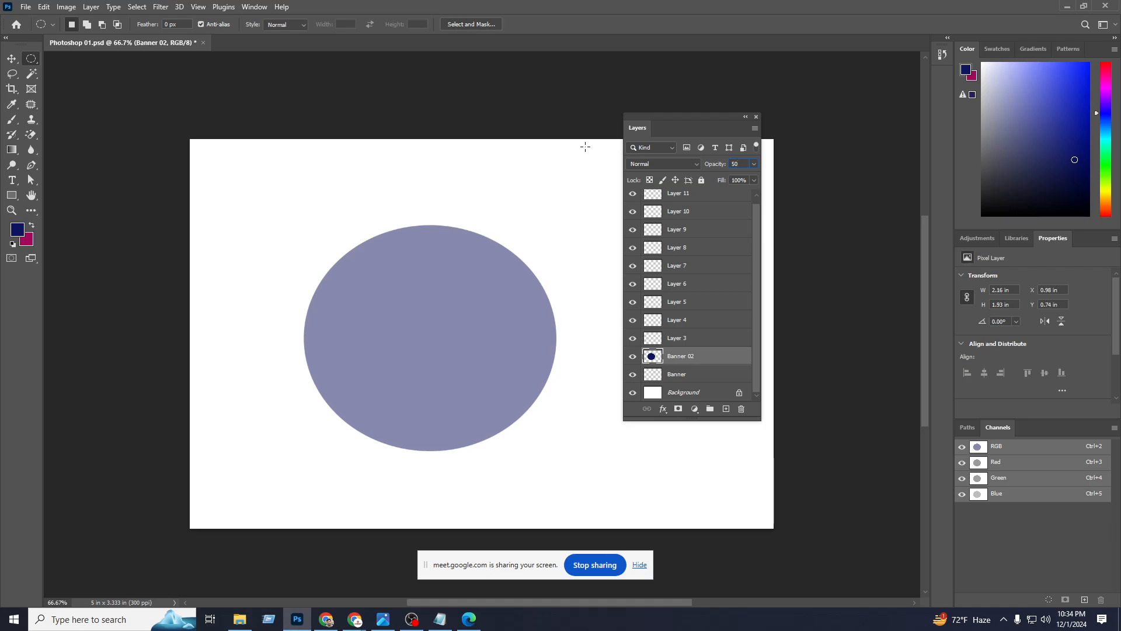
Set the Banner 02 layer's opacity to 100%.
left_click(755, 166)
left_click_drag(731, 174, 828, 194)
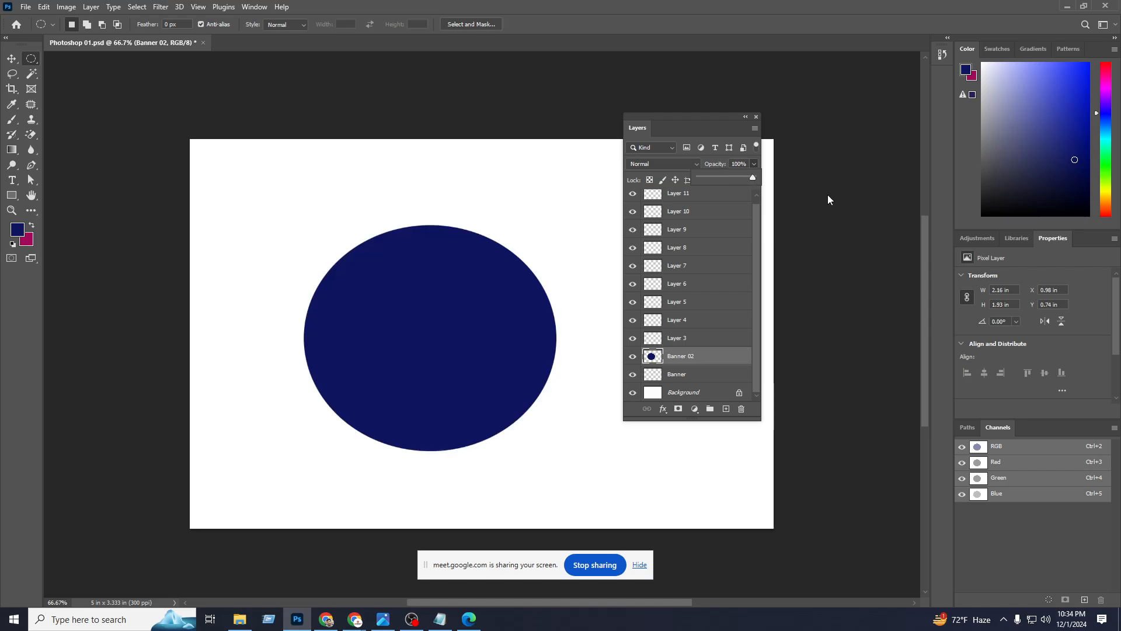
left_click(706, 357)
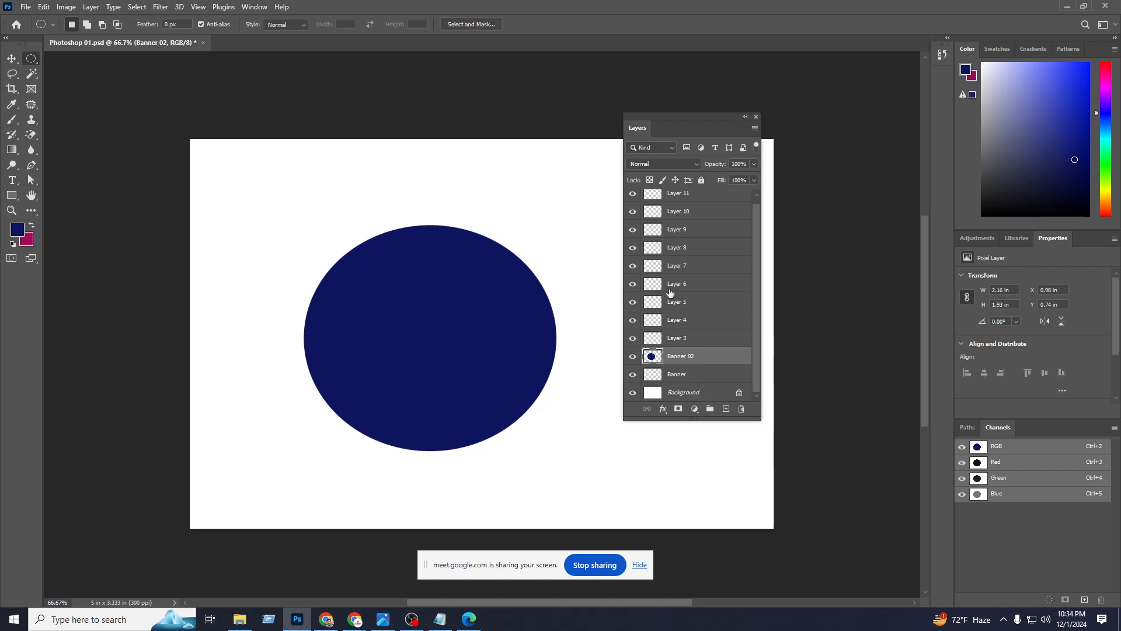
Group the layers from Layer 11 down to Layer 5.
scroll(672, 281, "up", 1)
left_click(692, 199)
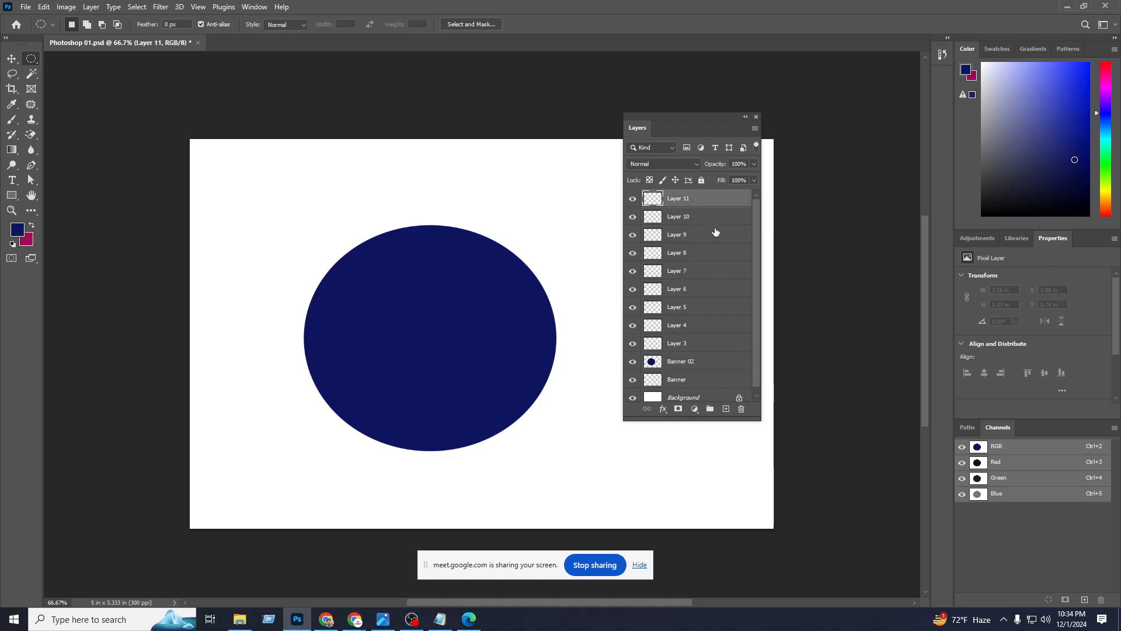
left_click(693, 311, "shift")
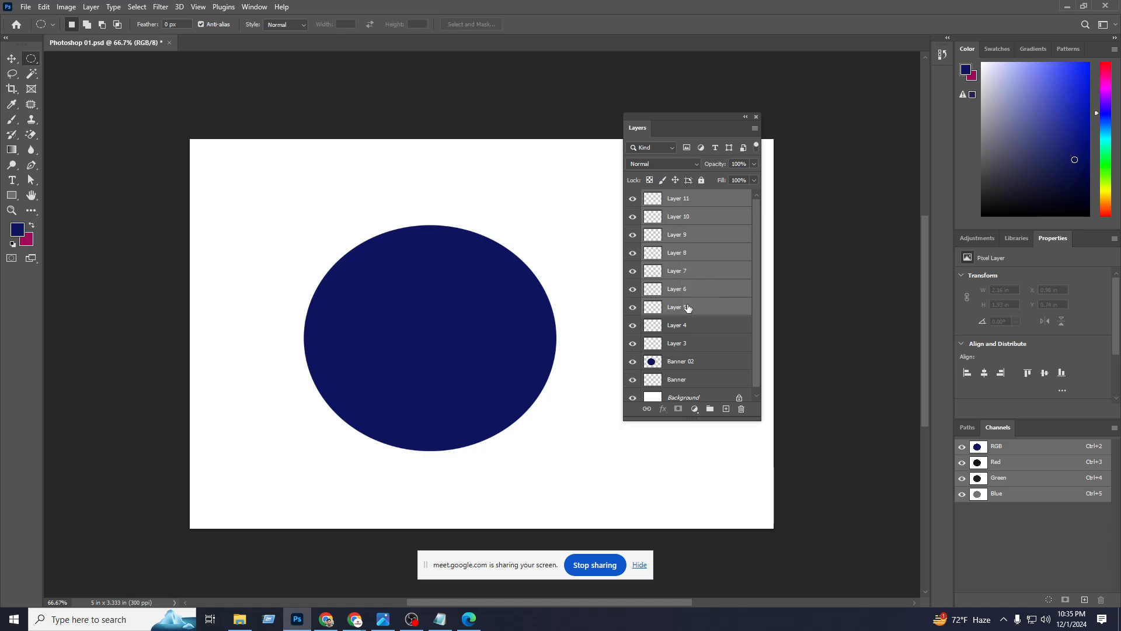
left_click(710, 410)
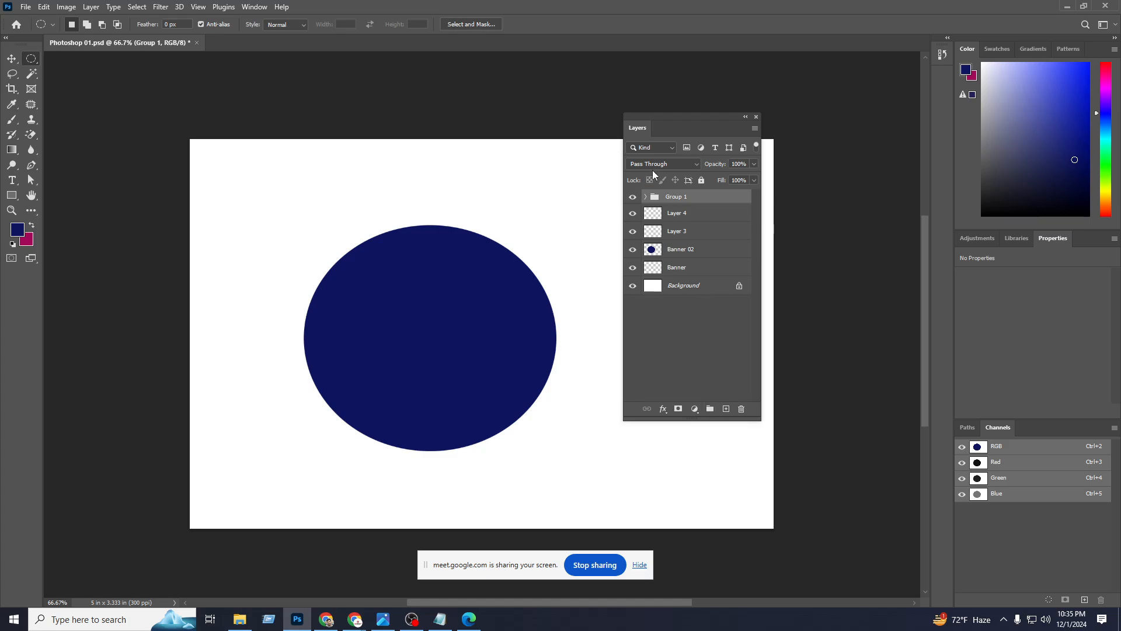
Expand and collapse Group 1 several times to examine the layers it contains.
left_click(646, 197)
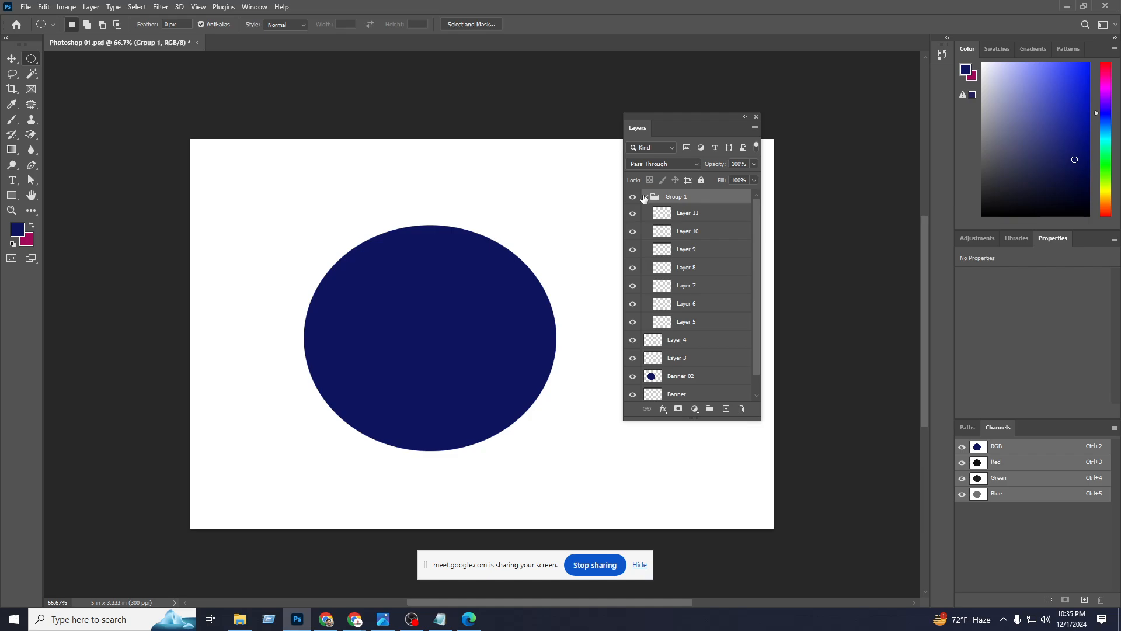
left_click(645, 199)
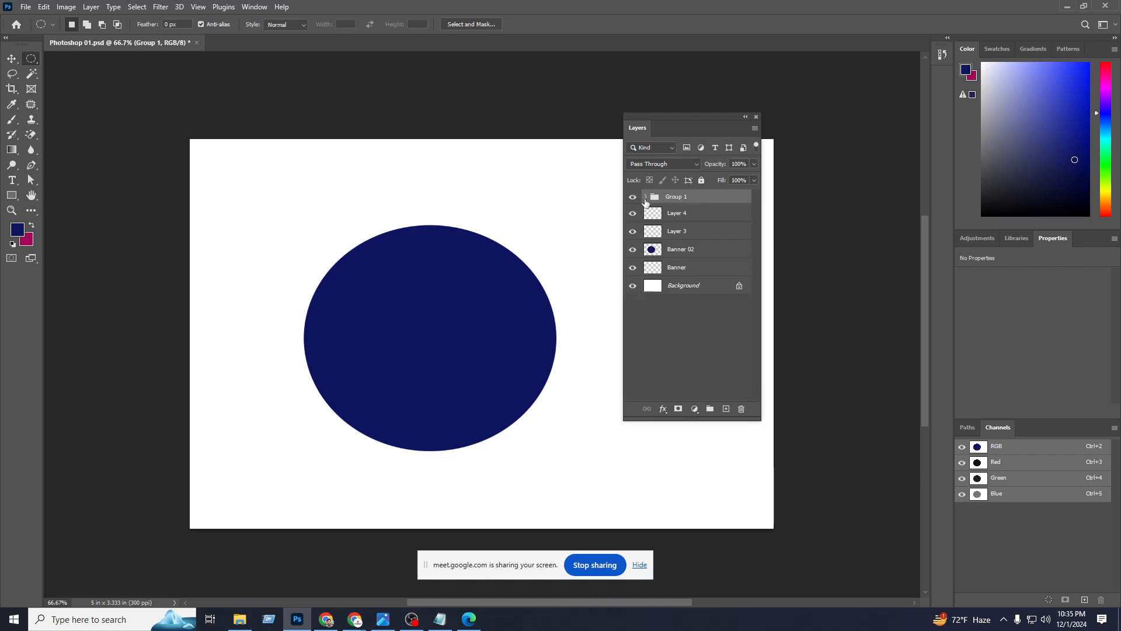
left_click(646, 199)
left_click(645, 198)
left_click(645, 198)
left_click(645, 199)
scroll(685, 249, "up", 5)
scroll(685, 249, "down", 4)
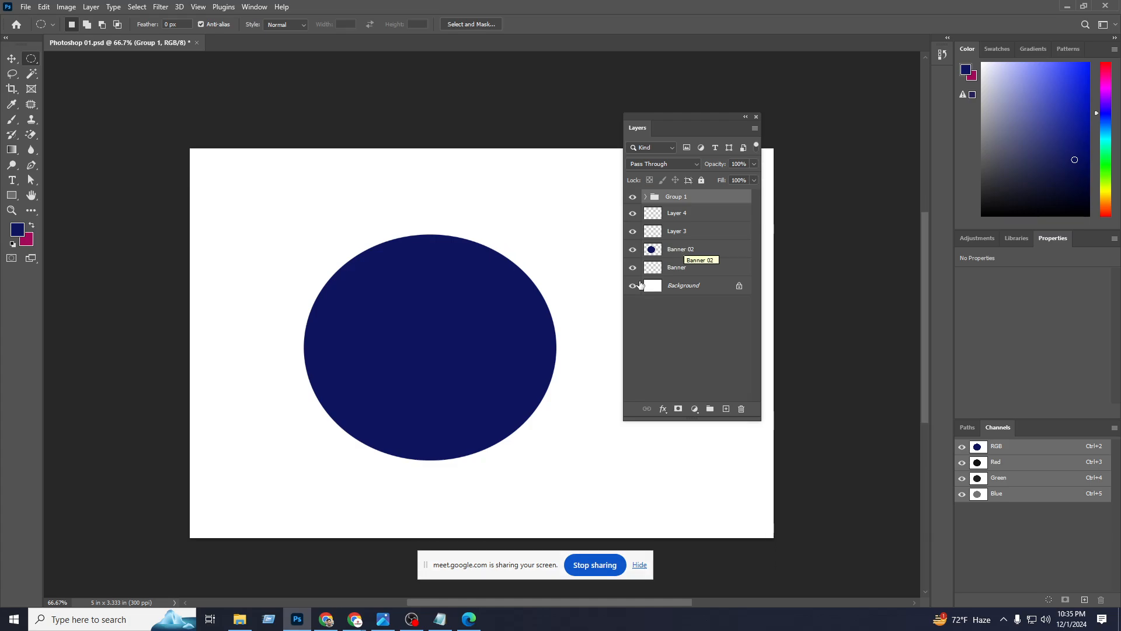
Go through the first and last layers inside Group 1, collapse the group and ungroup its layers.
left_click(646, 196)
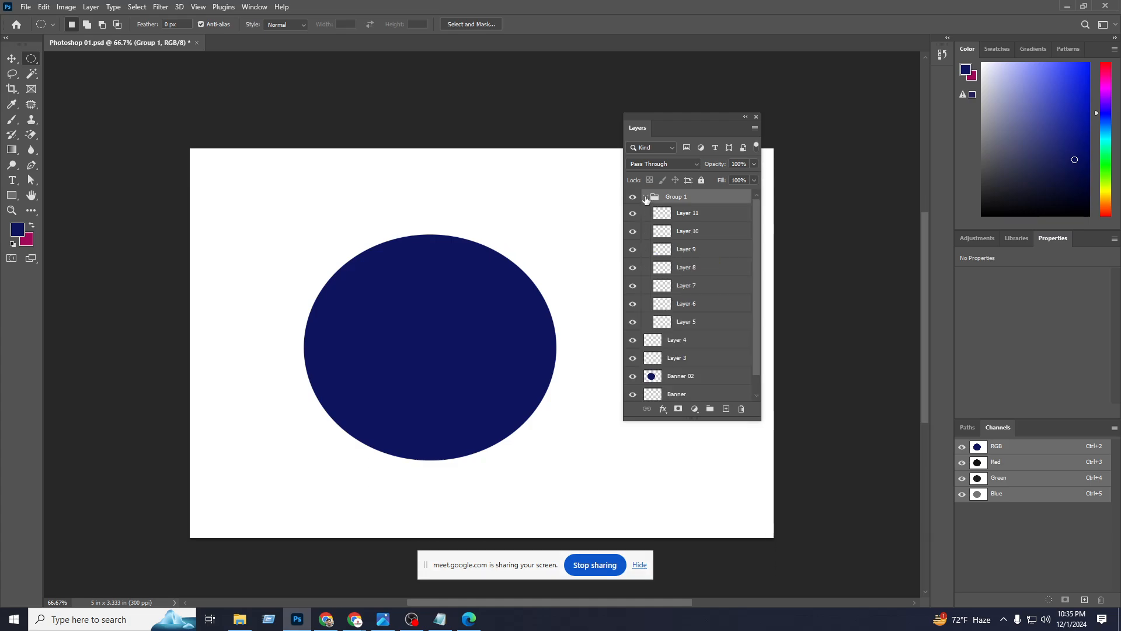
left_click(700, 217)
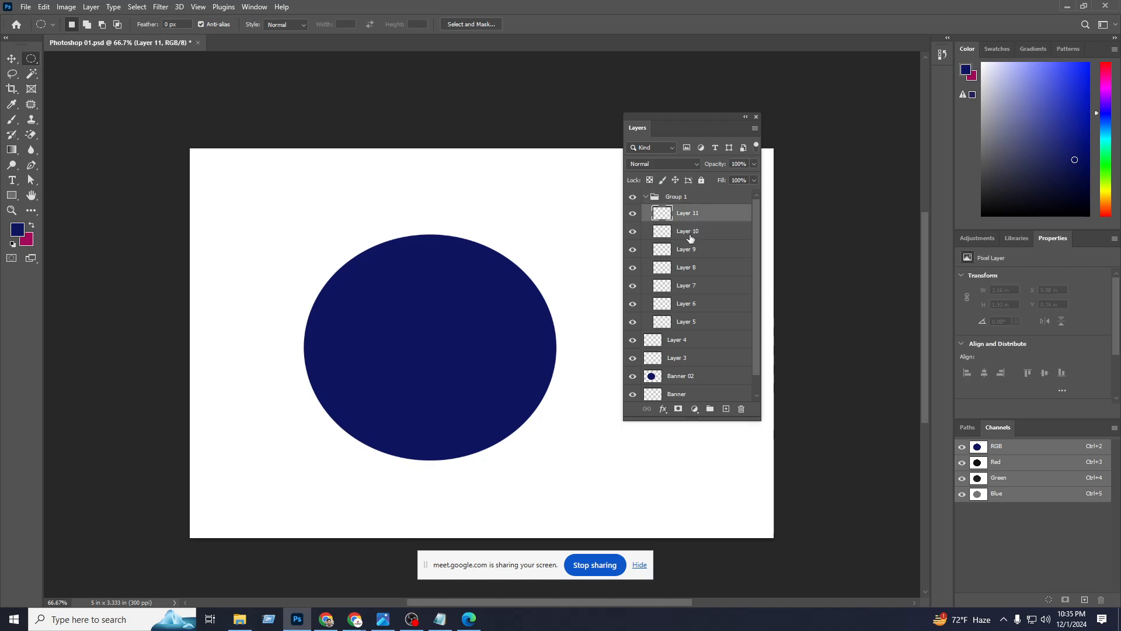
left_click(692, 329)
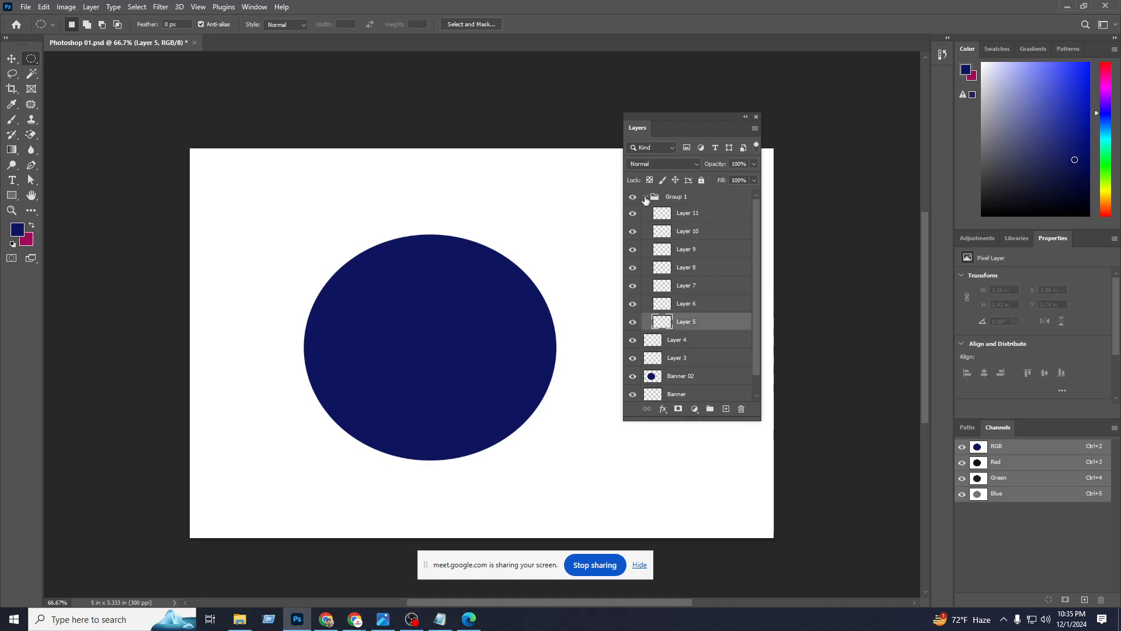
left_click(646, 197)
left_click(646, 197)
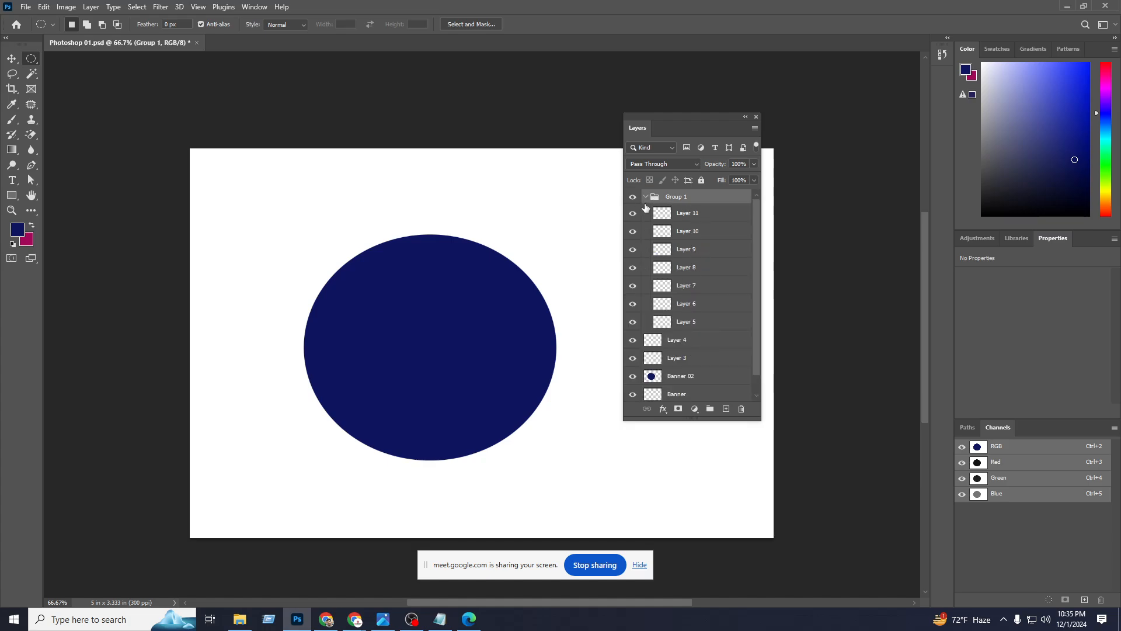
left_click(645, 197)
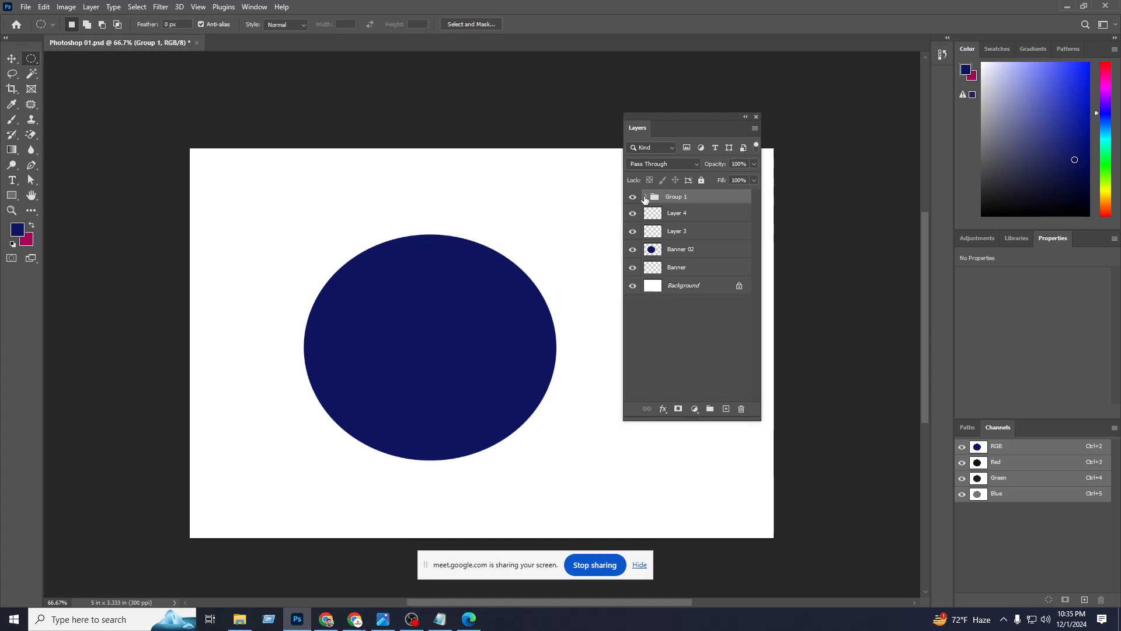
key("ctrl+shift+g")
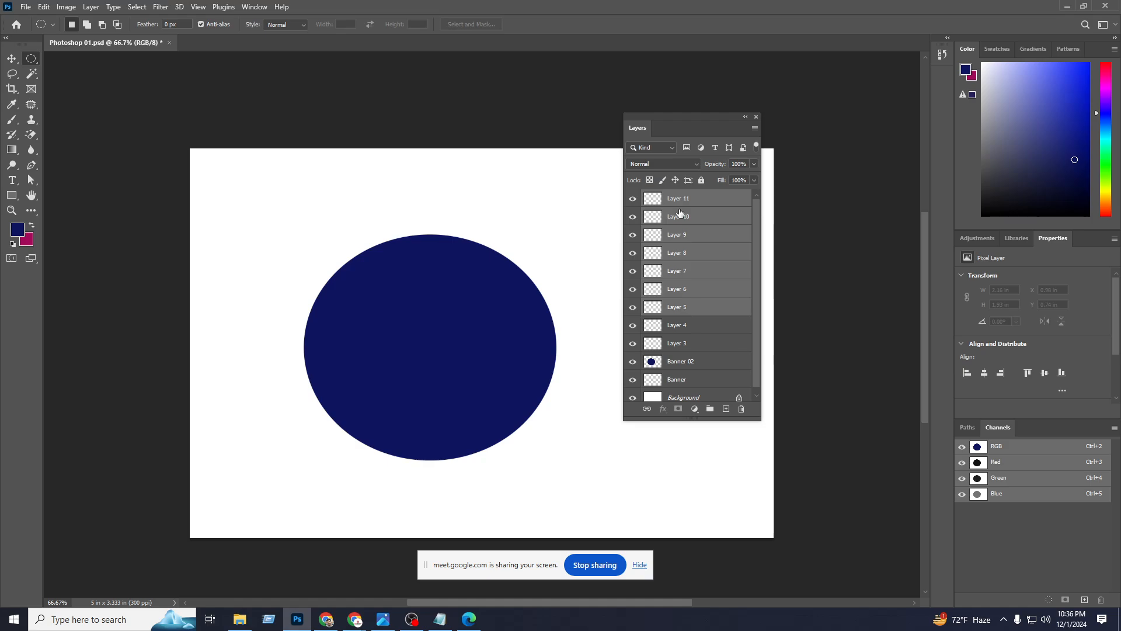
Add 17 new empty layers above Layer 11.
left_click(726, 409)
left_click(726, 409)
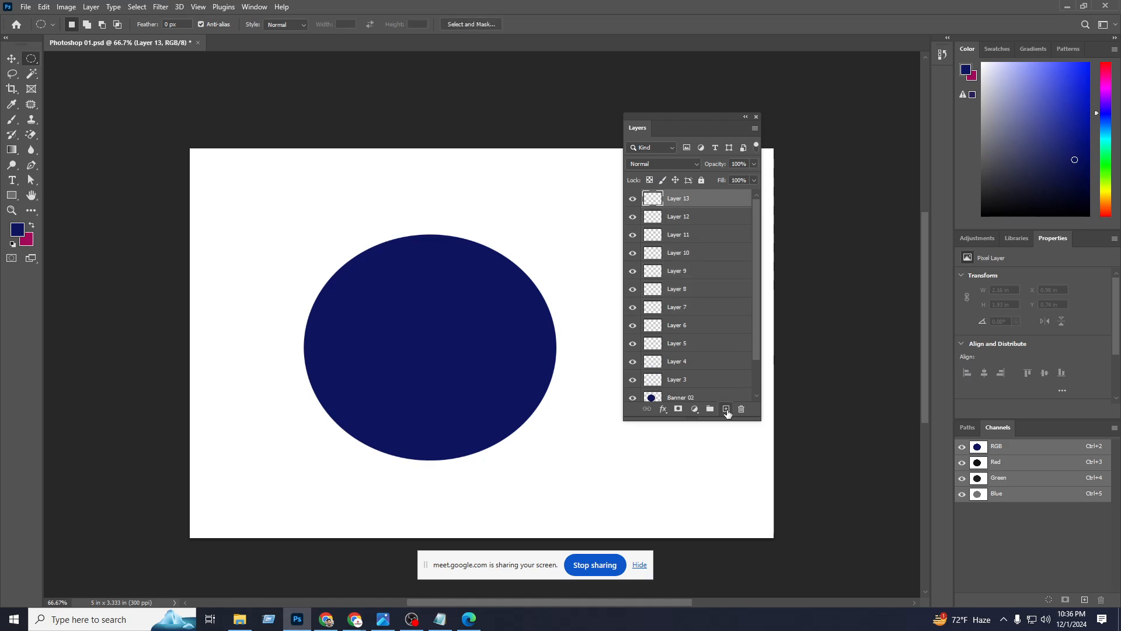
double_click(726, 409)
left_click(726, 409)
double_click(726, 410)
left_click(726, 409)
double_click(726, 409)
left_click(726, 410)
double_click(726, 409)
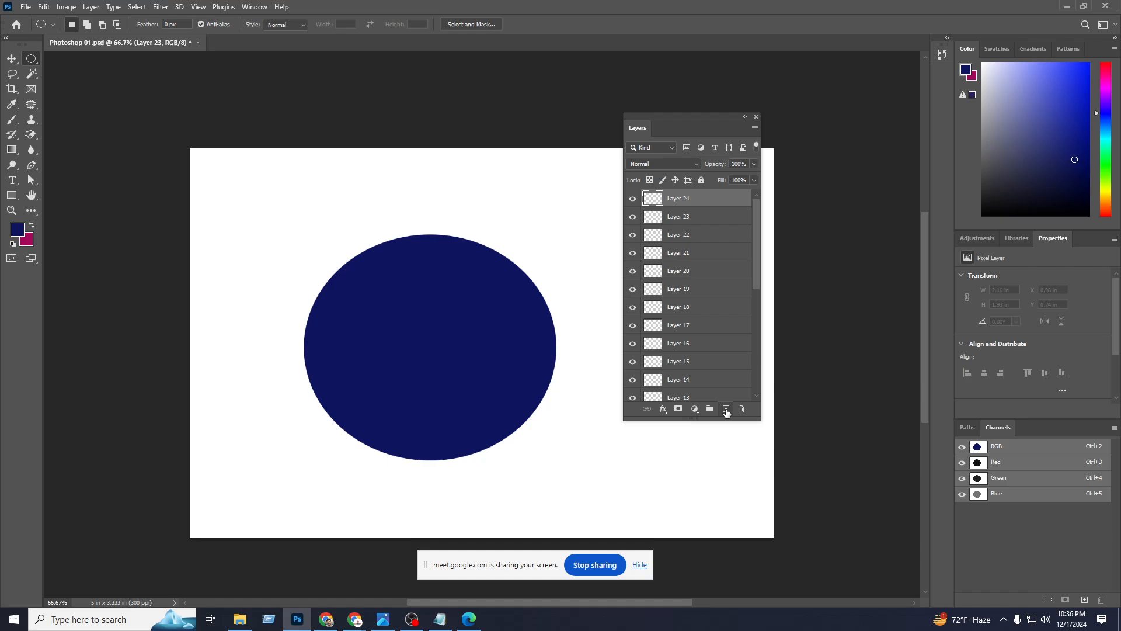
left_click(726, 410)
left_click(726, 410)
left_click(726, 410)
left_click(726, 410)
Duplicate all layers from Layer 28 down to Layer 3 and check the extended layer stack.
scroll(726, 281, "down", 6)
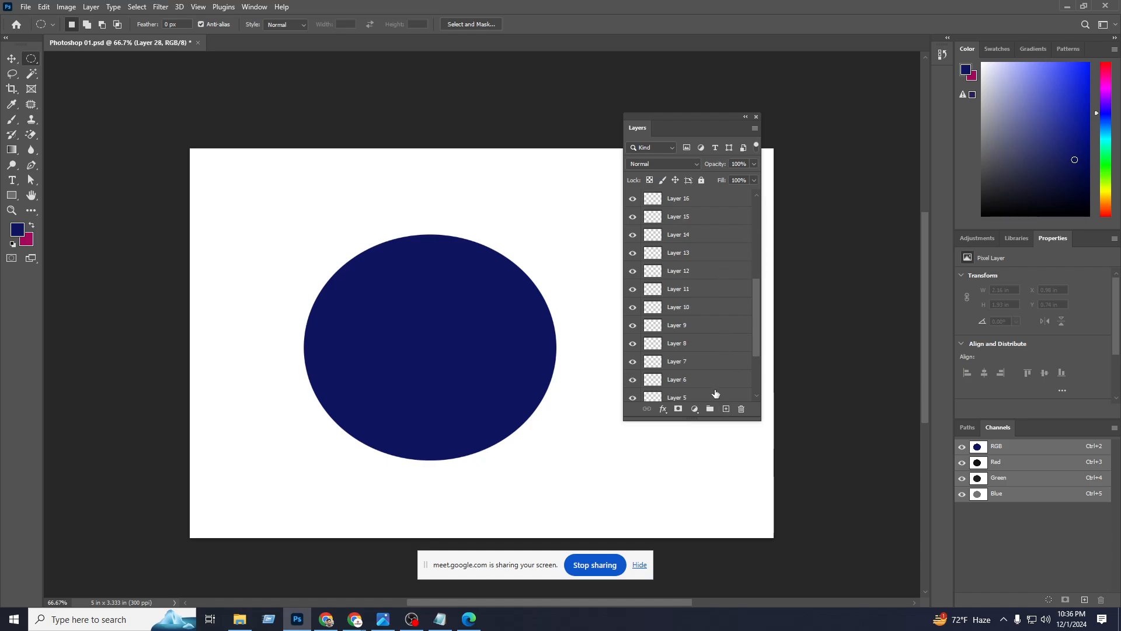
scroll(713, 392, "down", 4)
left_click(707, 383, "shift")
left_click_drag(728, 384, 727, 407)
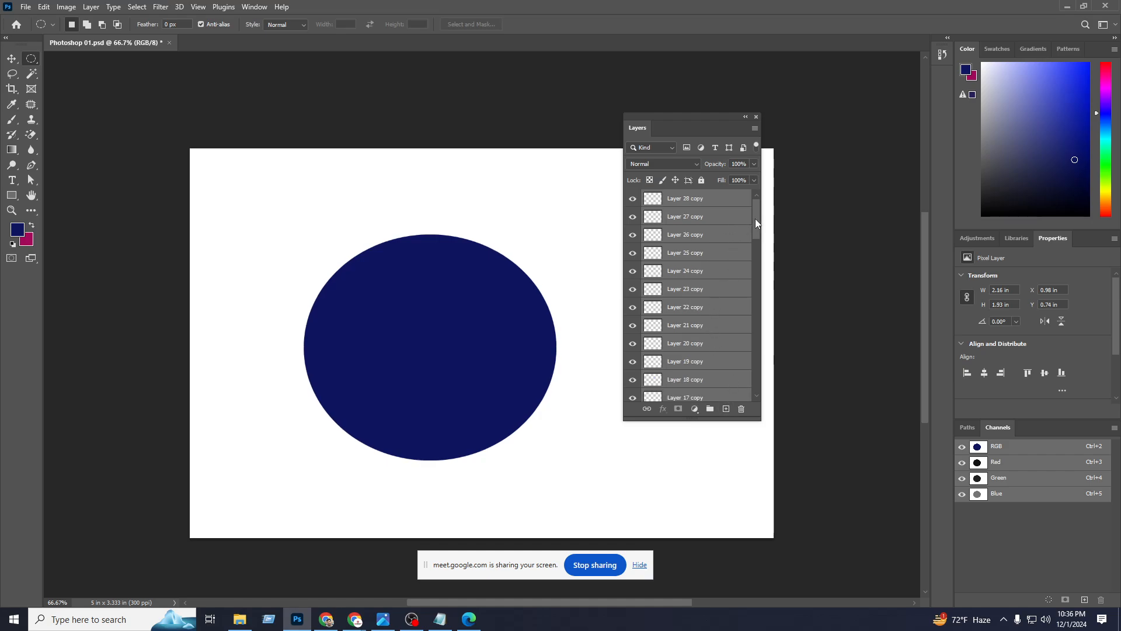
left_click_drag(756, 223, 760, 392)
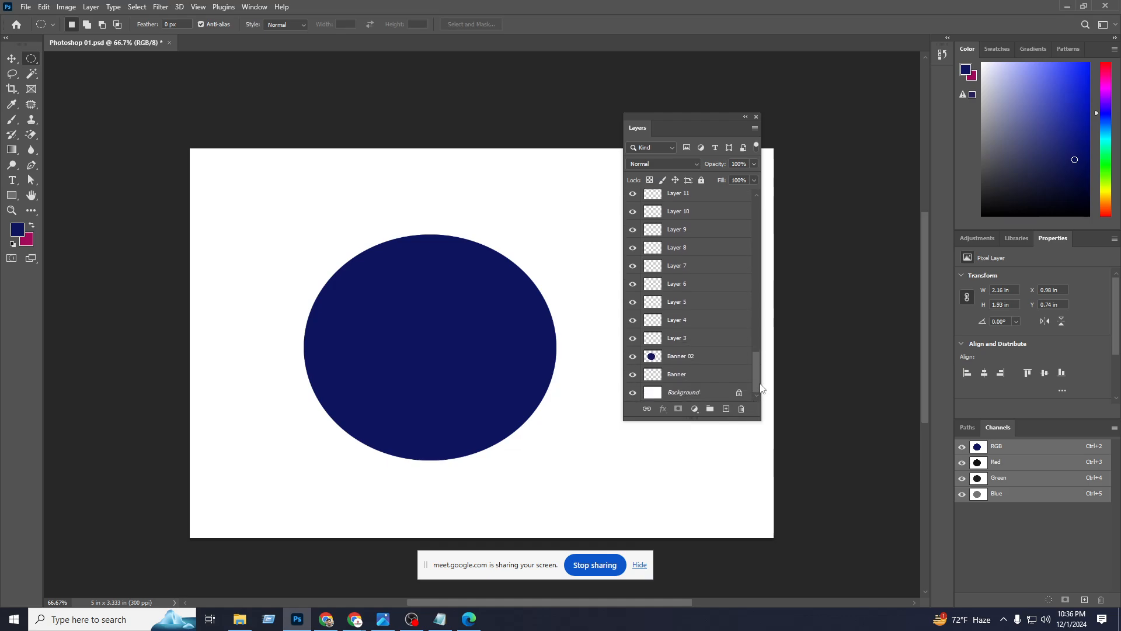
mouse_move(757, 380)
left_mouse_down()
mouse_move(759, 215)
mouse_move(761, 392)
left_mouse_up()
Group the layers from Layer 28 copy down to Layer 19 copy.
left_click(721, 250)
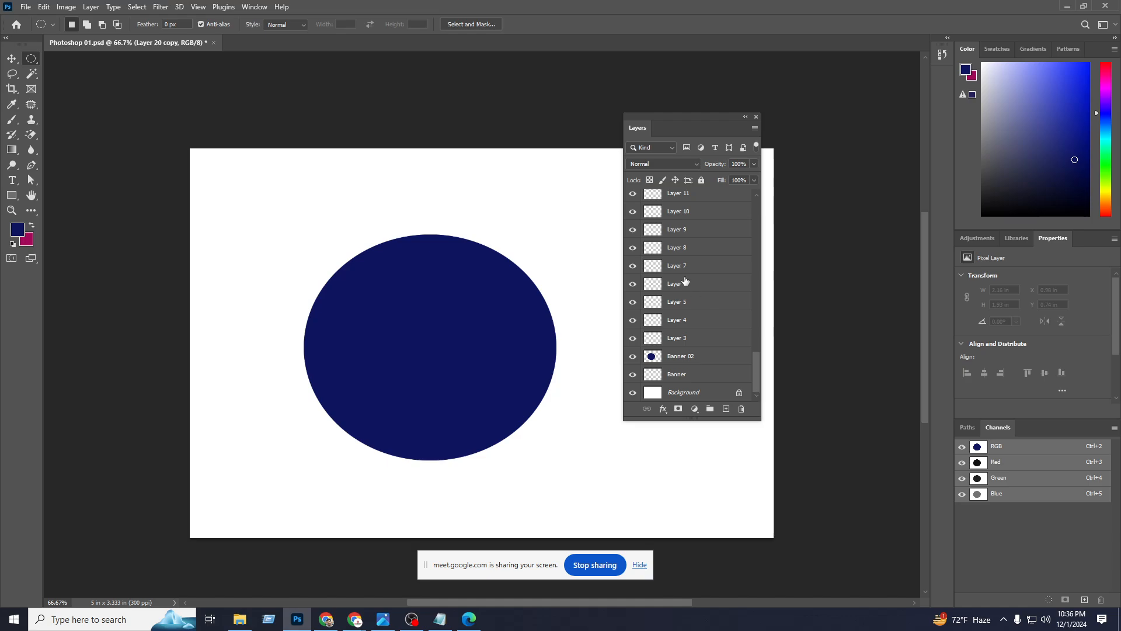
scroll(710, 282, "up", 8)
scroll(710, 281, "up", 4)
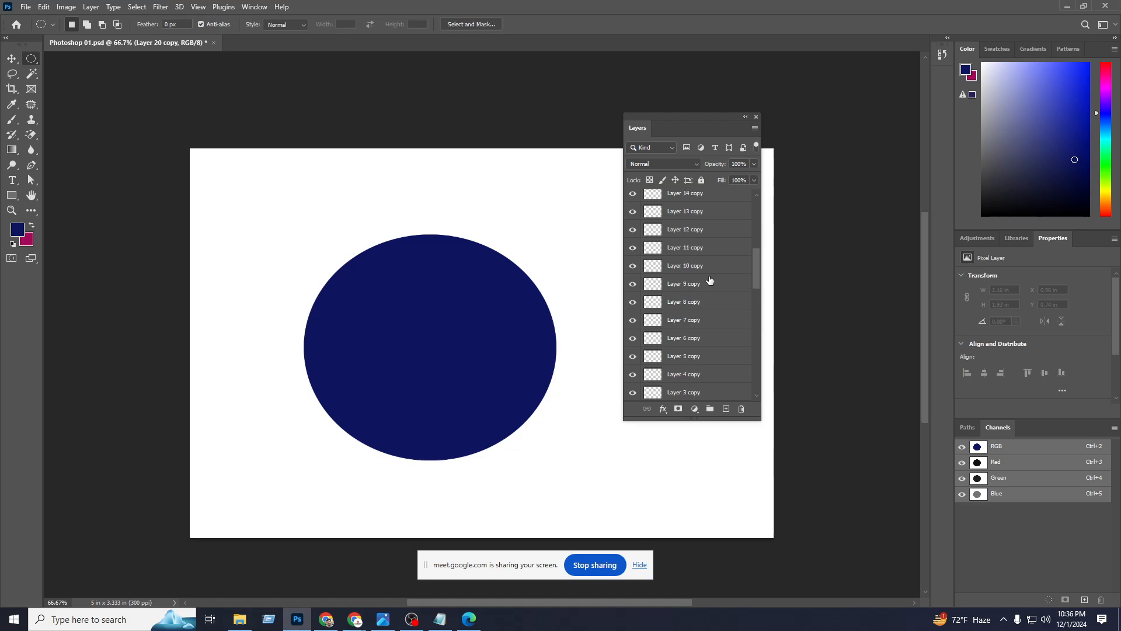
scroll(710, 282, "up", 7)
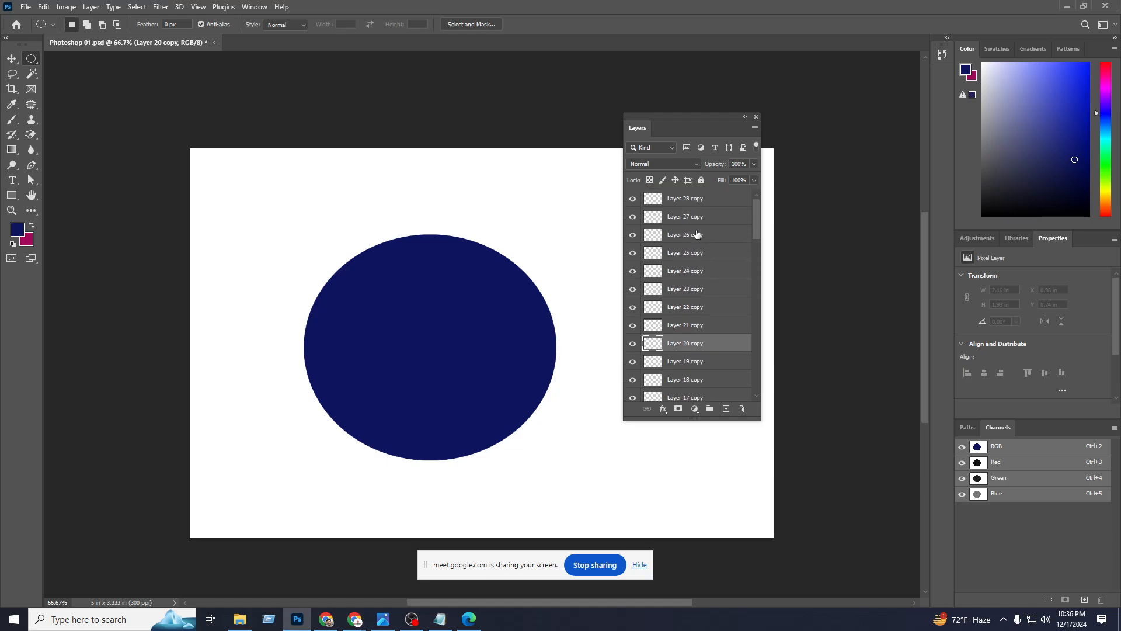
left_click(682, 201)
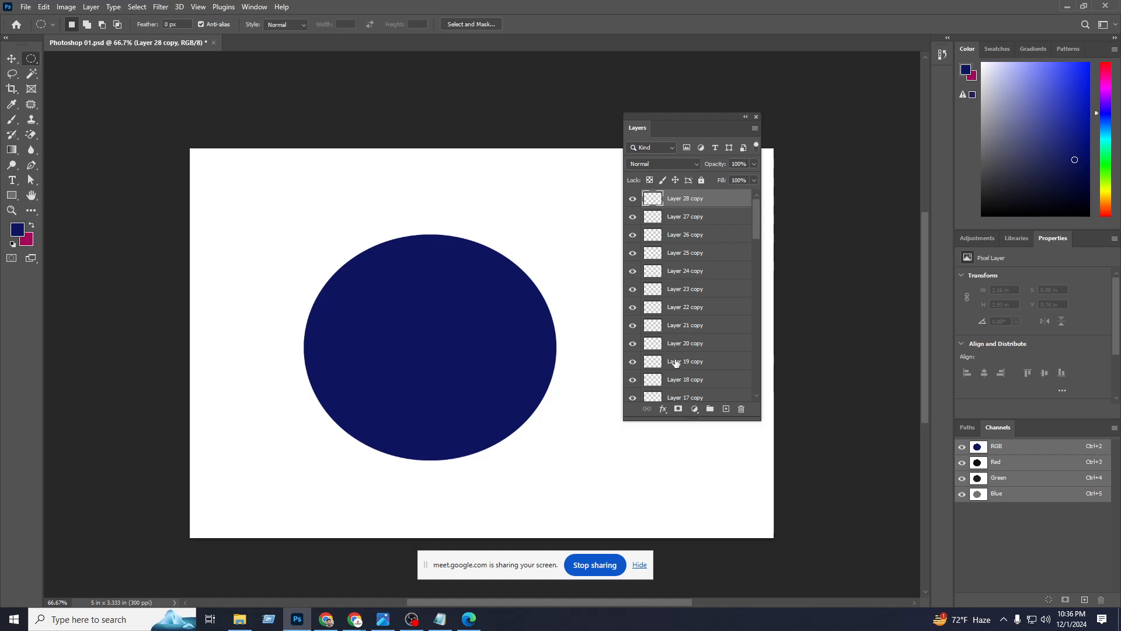
left_click(692, 365)
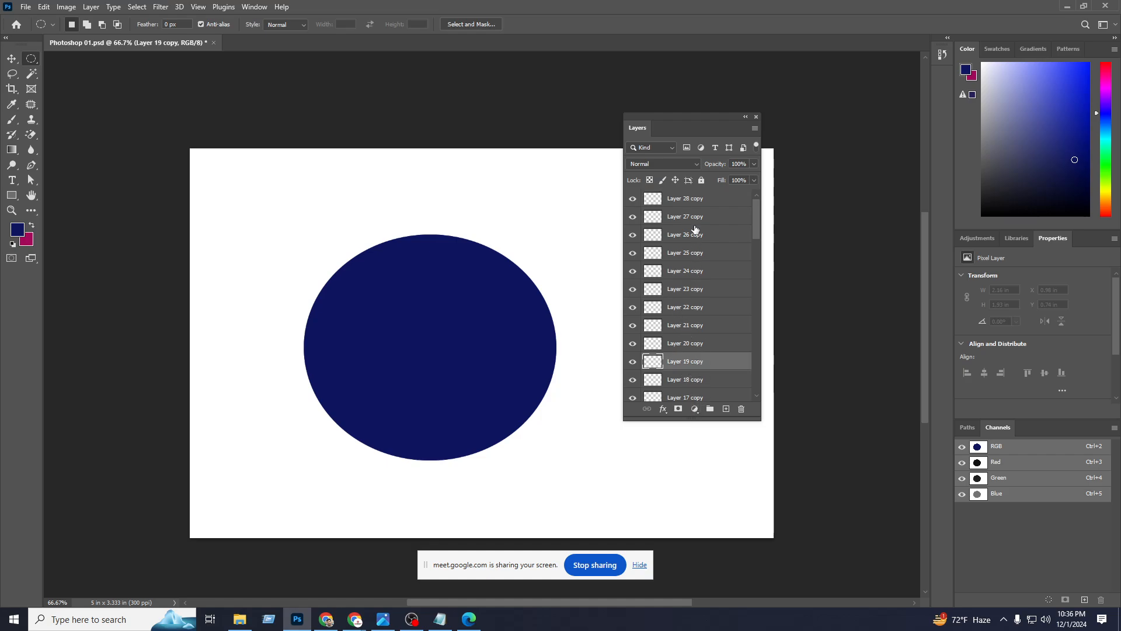
left_click(694, 200, "shift")
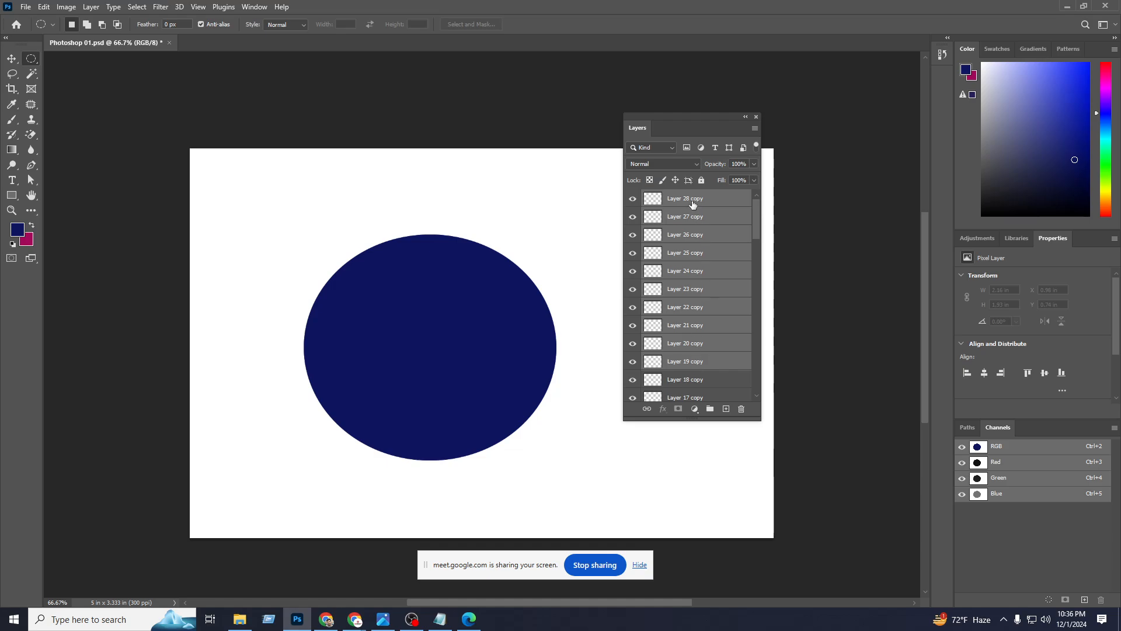
left_click(711, 409)
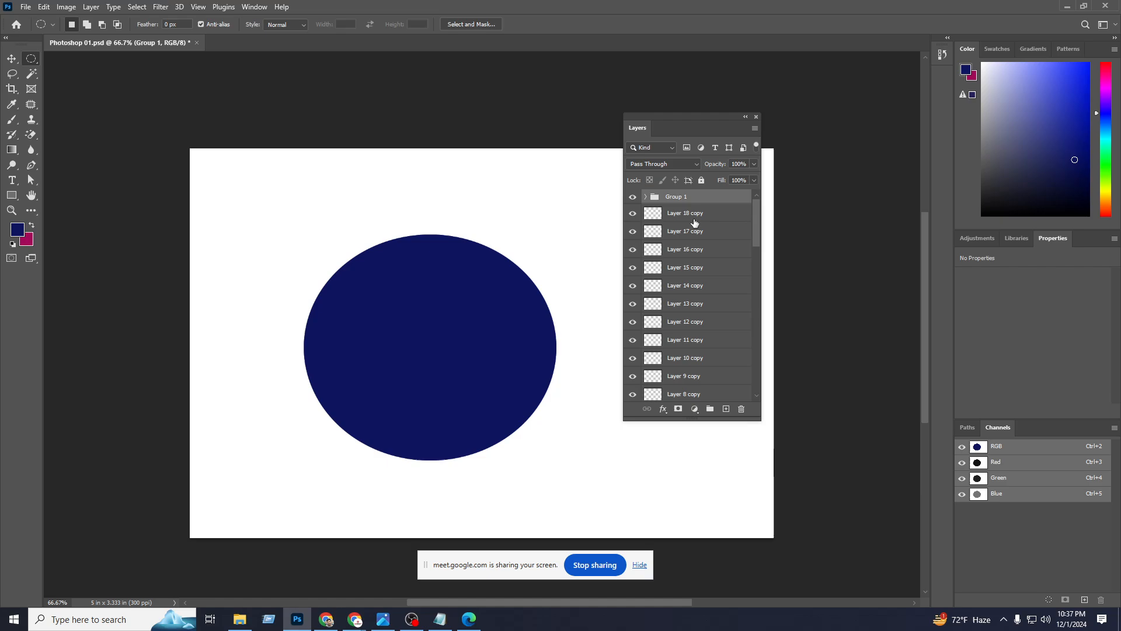
Ungroup and regroup the ten layers of Group 1, and delete the whole group with its contents.
key("ctrl+shift+g")
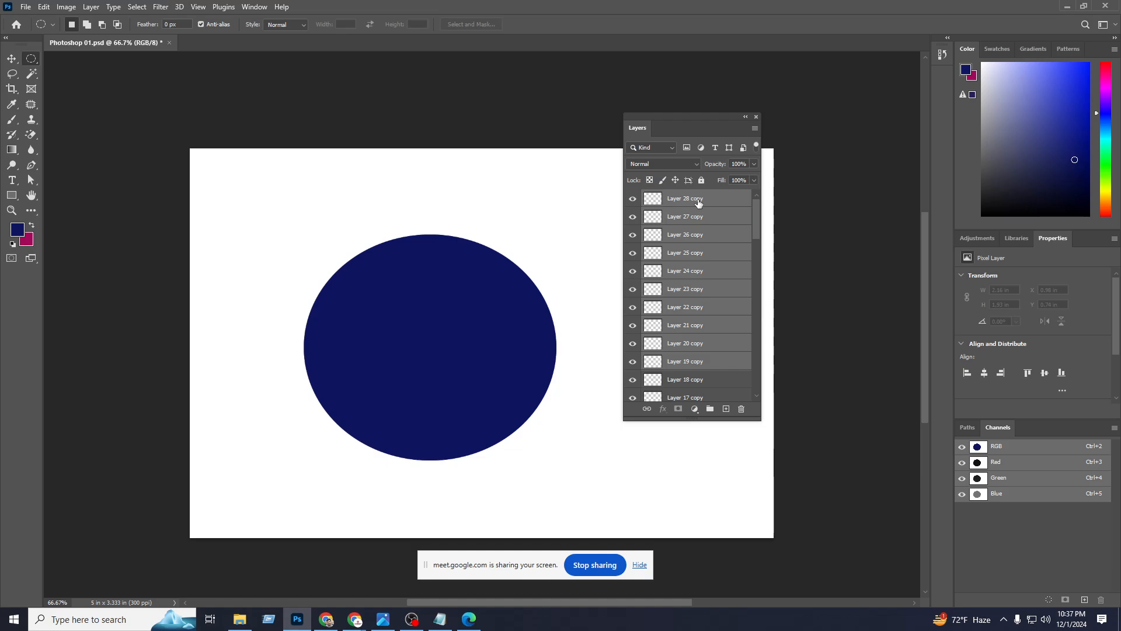
key("ctrl+g")
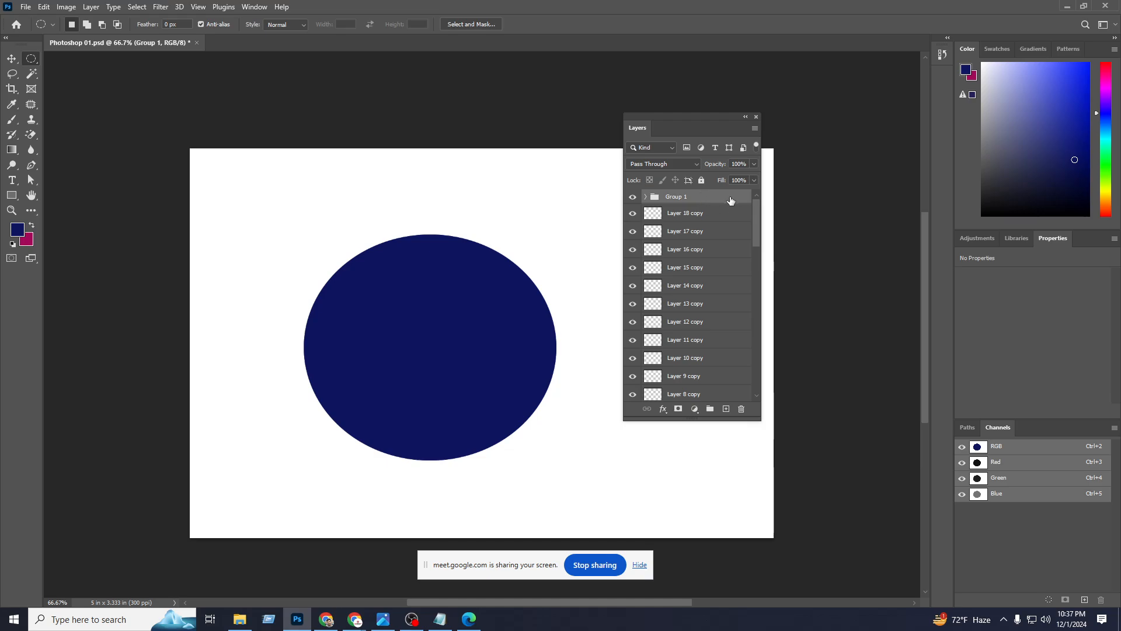
left_click_drag(729, 196, 741, 408)
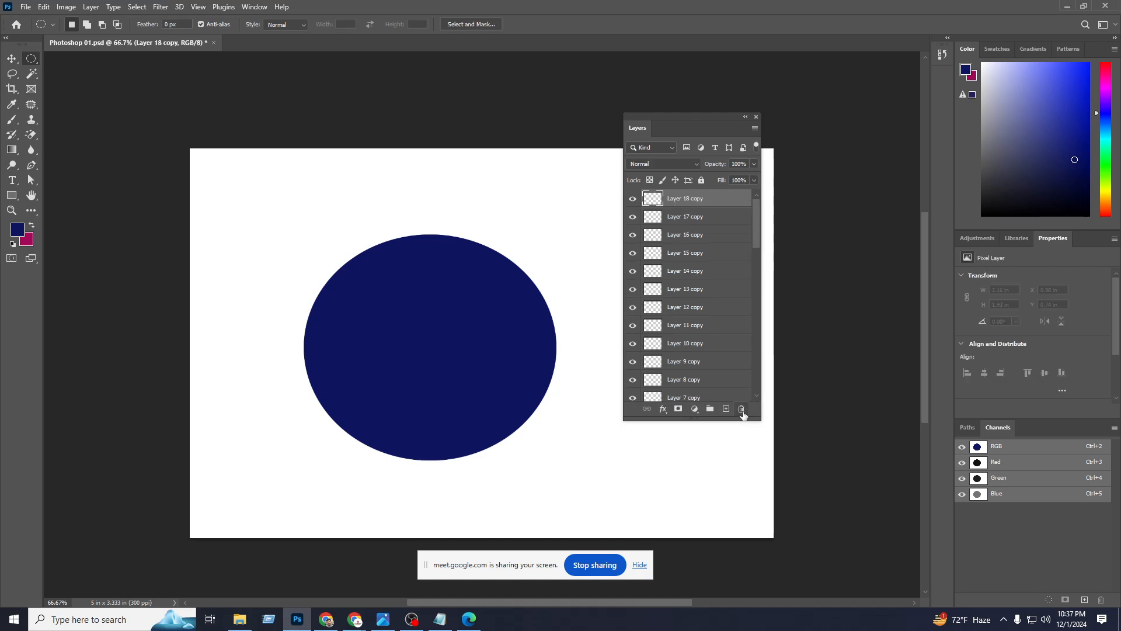
Activate the Move tool and select the Banner 02 layer in the layer stack.
left_click(12, 59)
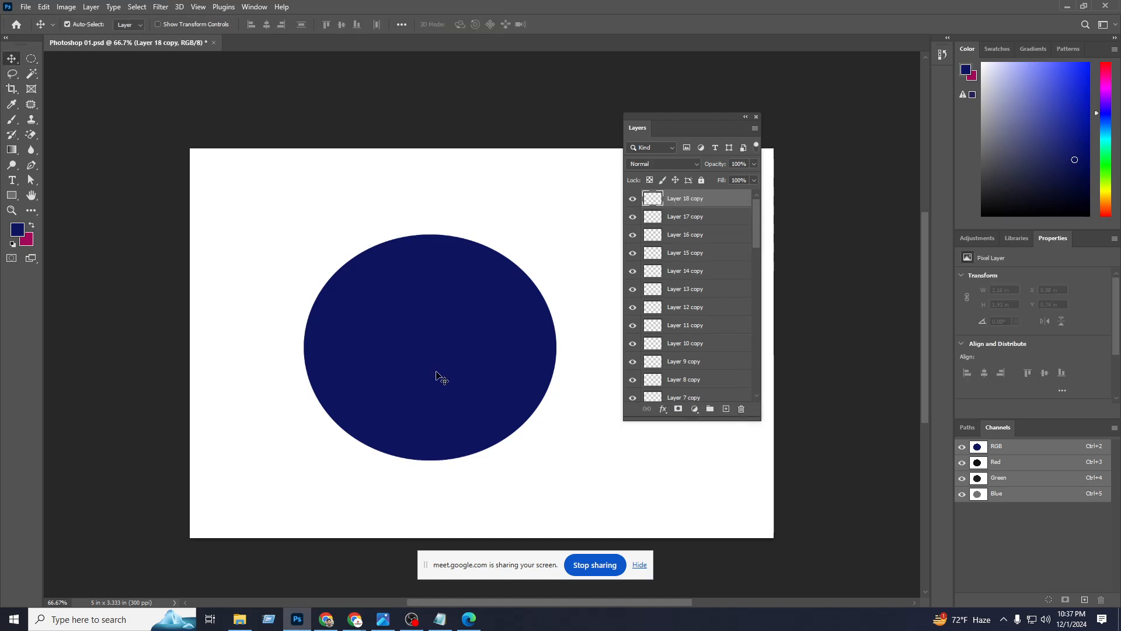
left_click(500, 367)
key("ctrl+shift+alt+n")
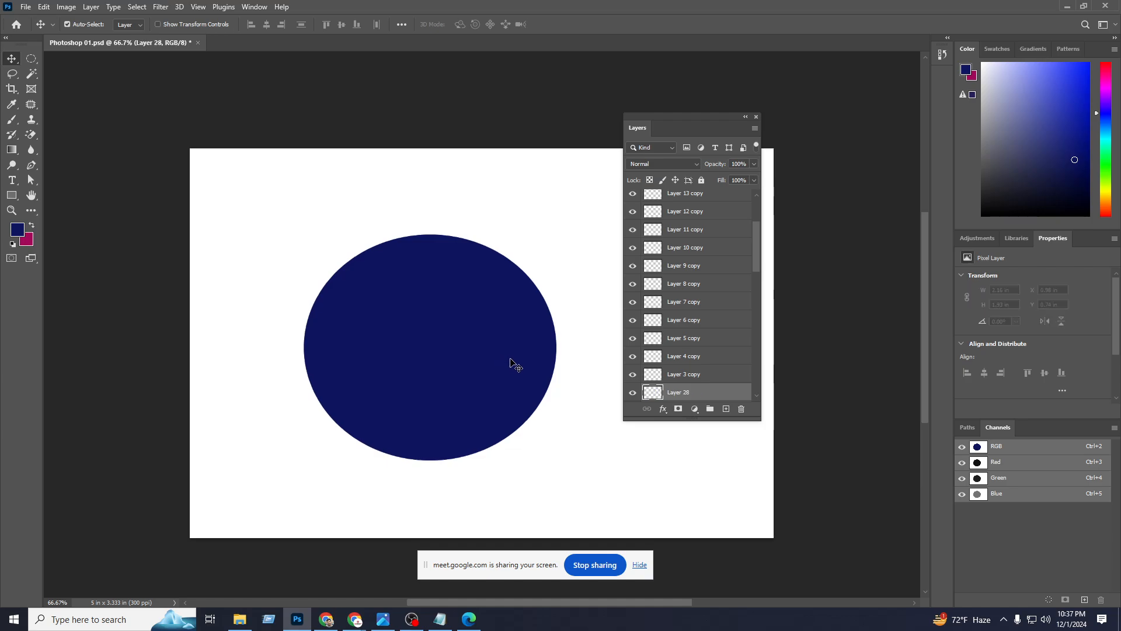
scroll(701, 380, "down", 5)
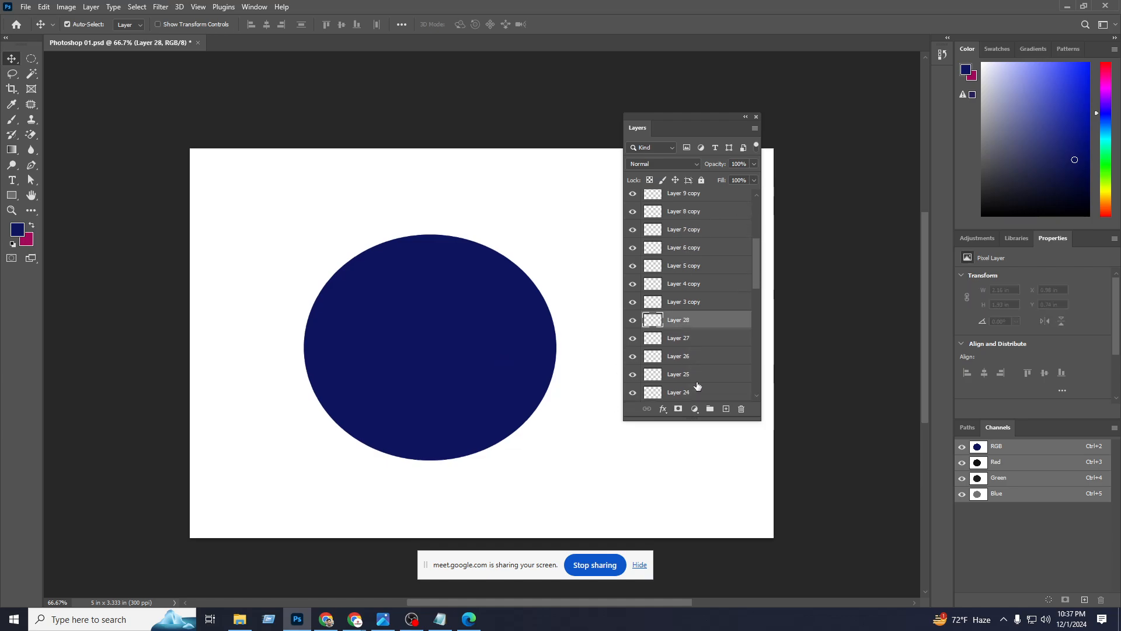
scroll(693, 365, "down", 3)
left_click(694, 357)
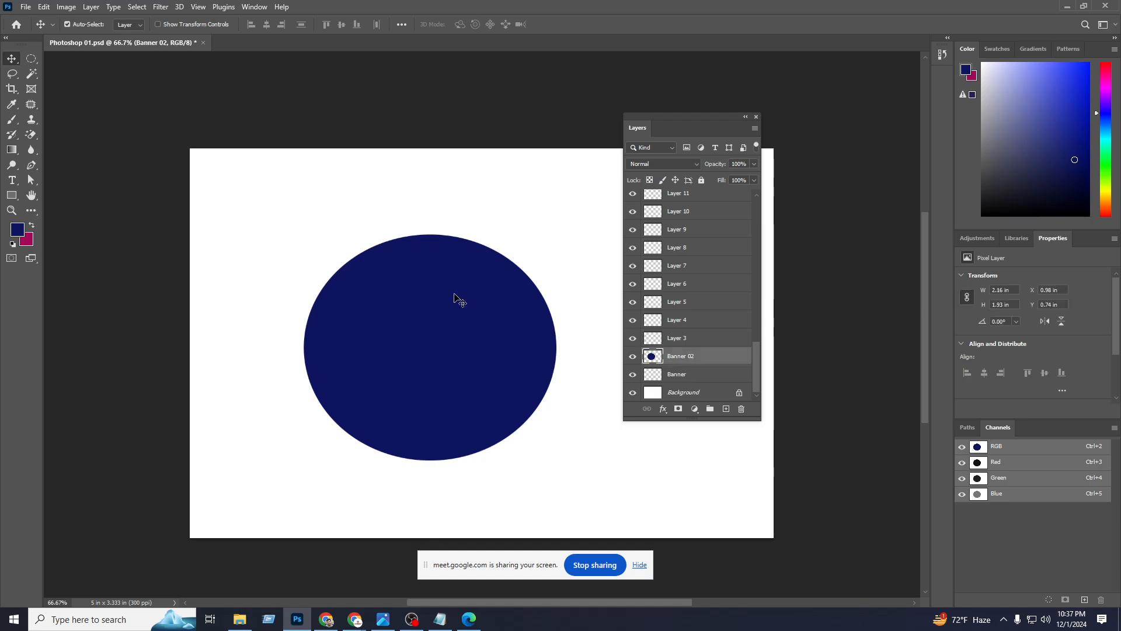
Hide the Banner 02 layer and show it again.
left_click(634, 356)
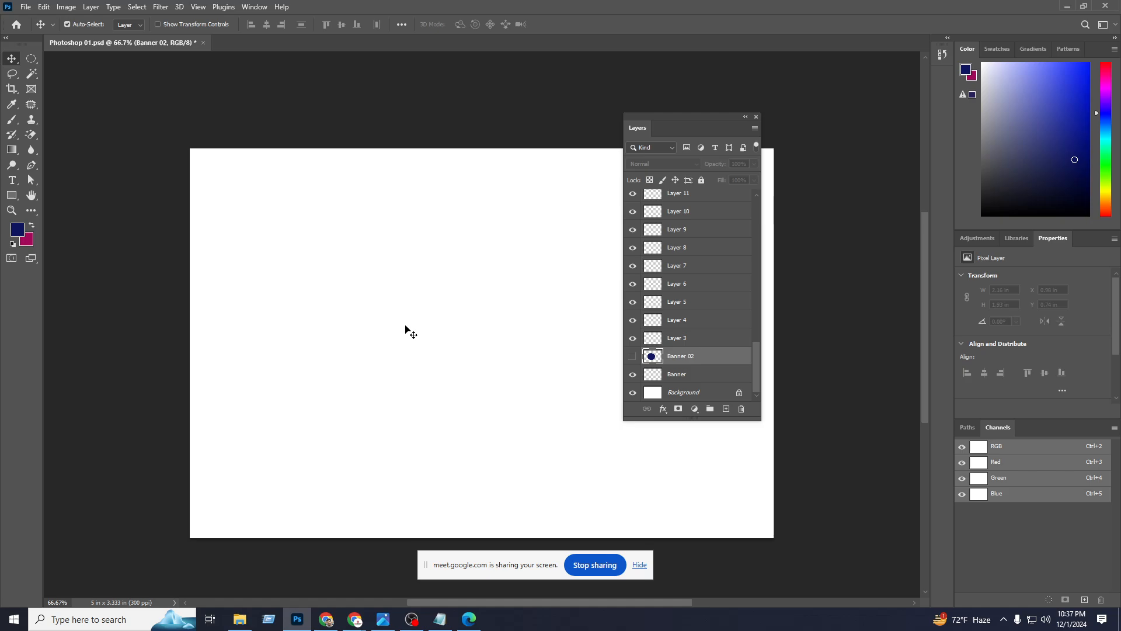
left_click(632, 356)
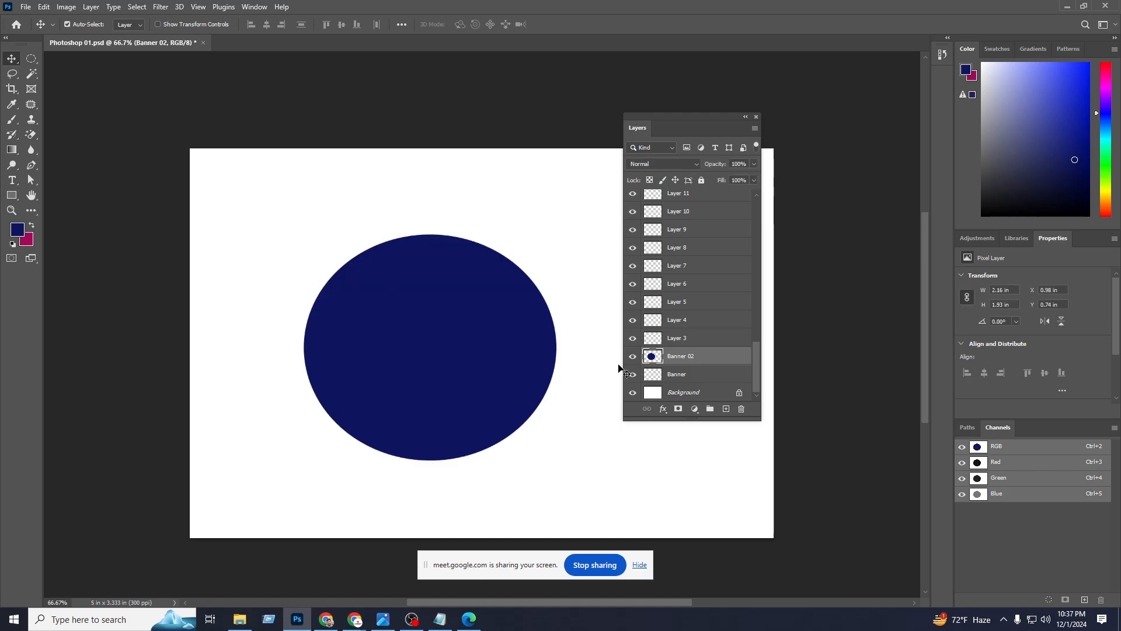
Toggle the Banner 02 layer's visibility off and on several times.
left_click(632, 357)
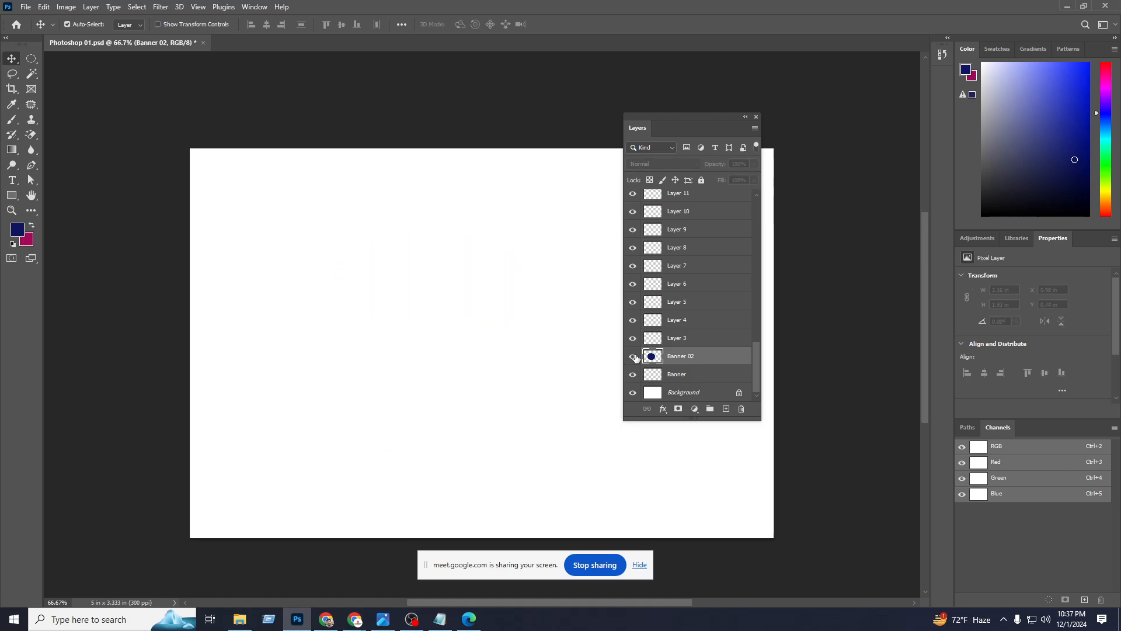
left_click(633, 356)
left_click(633, 357)
left_click(634, 357)
left_click(633, 357)
left_click(633, 357)
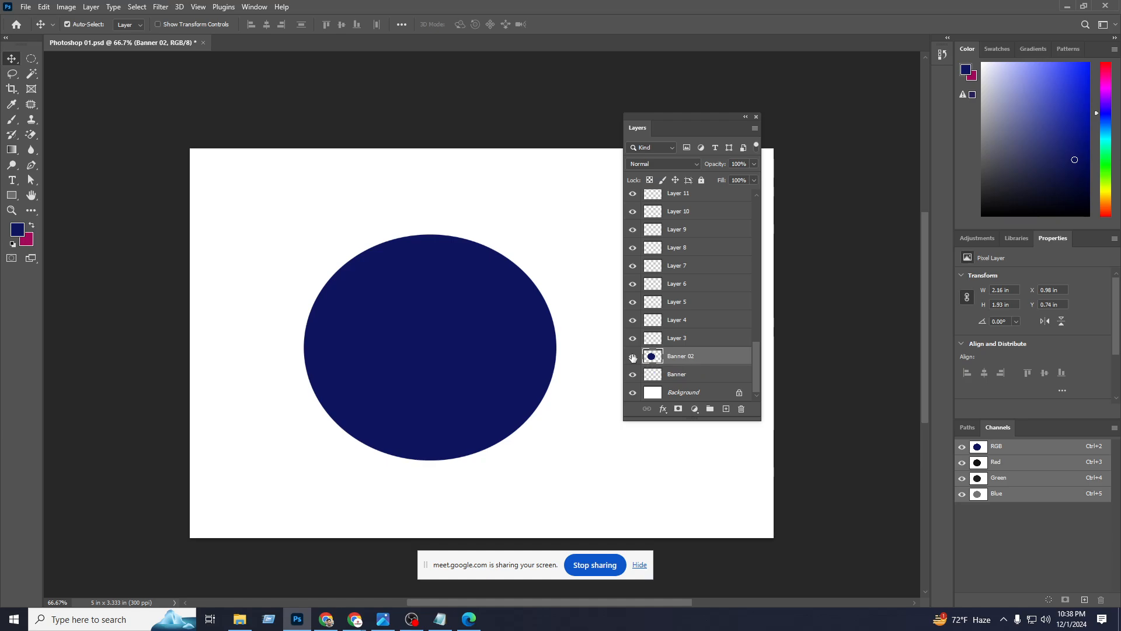
Select the Banner layer, and move the blue ellipse of Banner 02 to about X 1.06 in, Y 0.7 in.
left_click(699, 375)
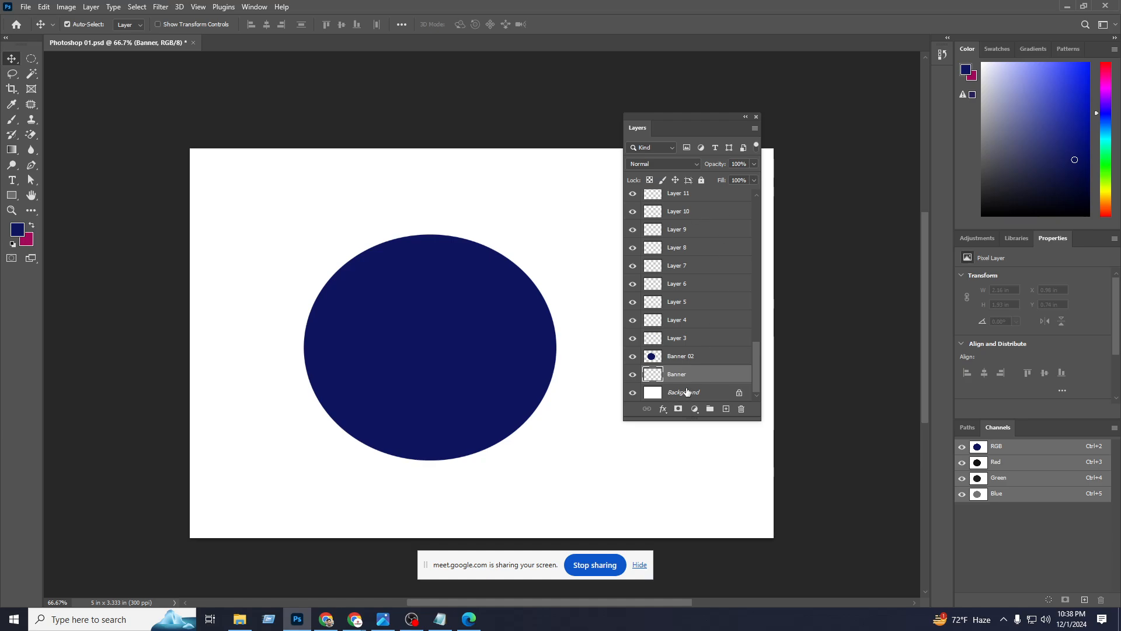
left_click(458, 346)
left_click_drag(457, 342, 426, 346)
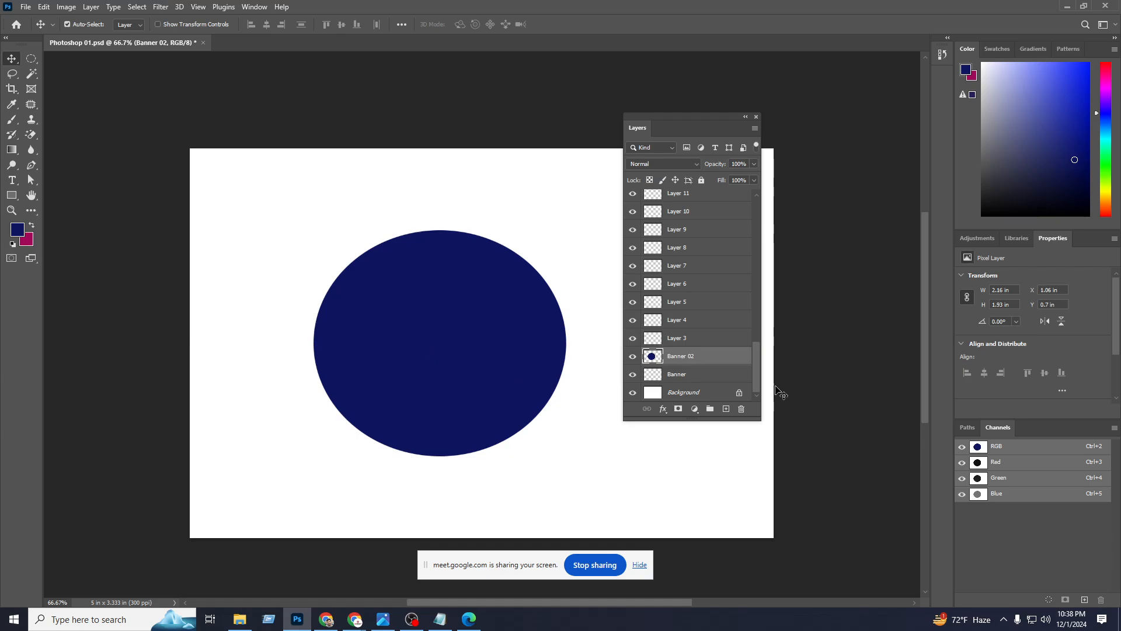
Fully lock the Banner 02 layer, try moving its blue ellipse, and move the ellipse again with the lock removed.
left_click(701, 182)
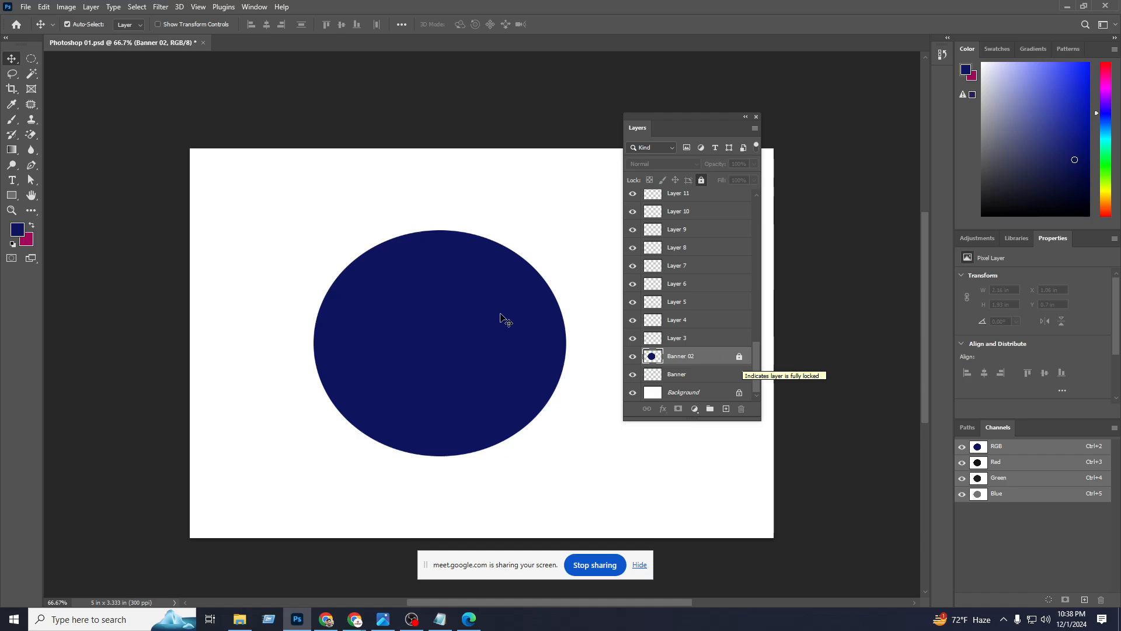
left_click_drag(441, 329, 513, 380)
left_click_drag(492, 333, 364, 416)
left_click_drag(463, 325, 552, 409)
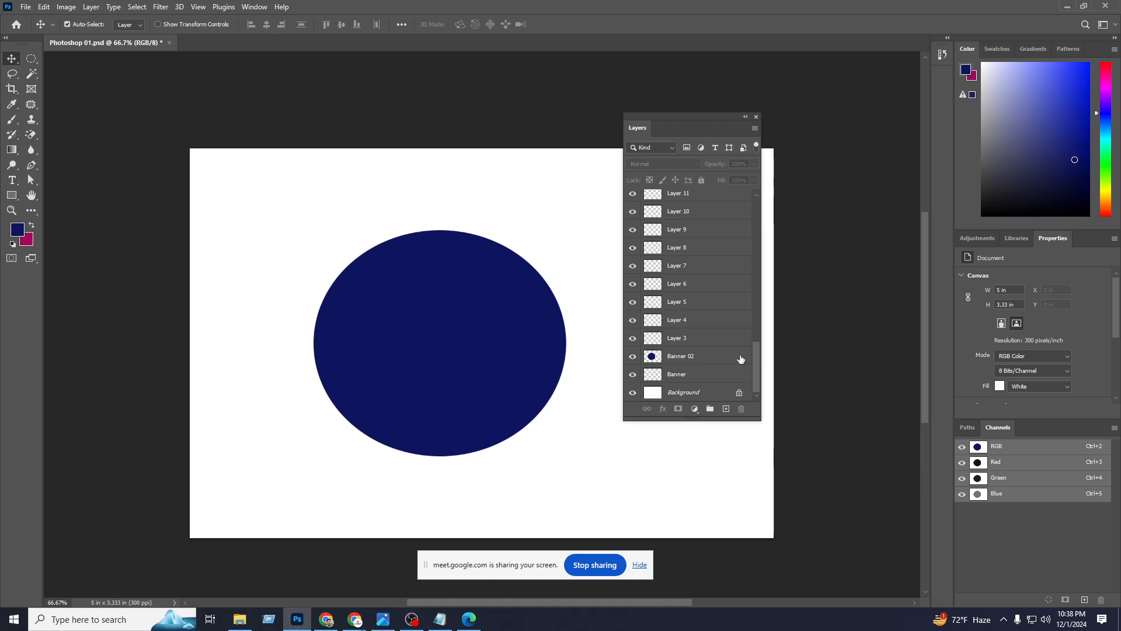
left_click_drag(389, 351, 400, 323)
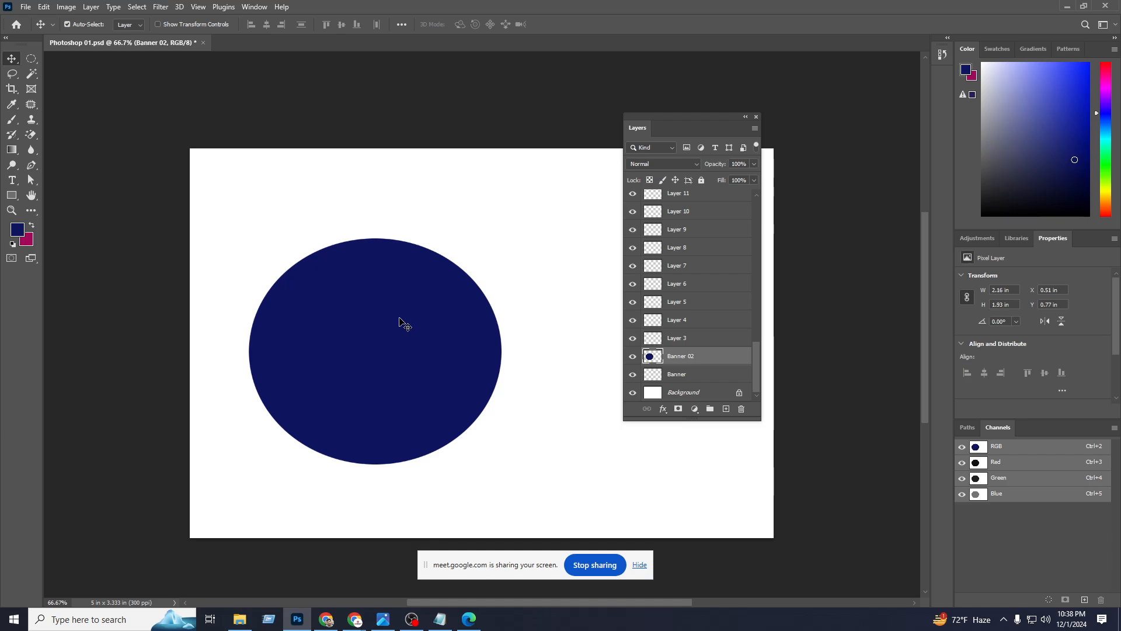
Delete every layer above the Background, from Banner up to Layer 18 copy.
left_click(676, 375)
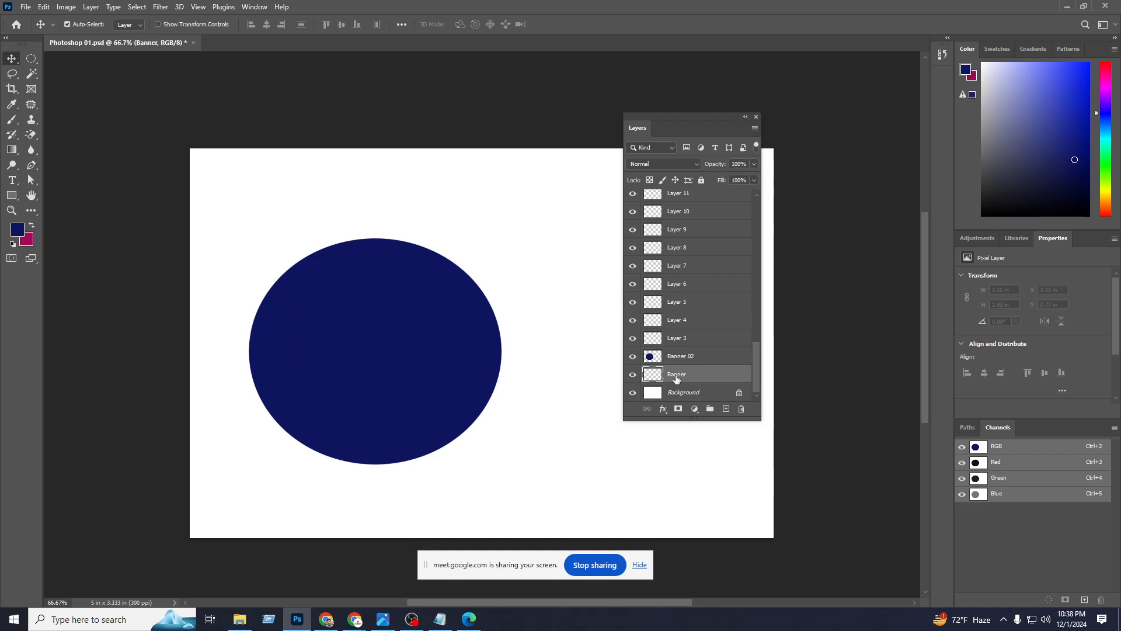
scroll(676, 378, "up", 4)
scroll(677, 377, "up", 5)
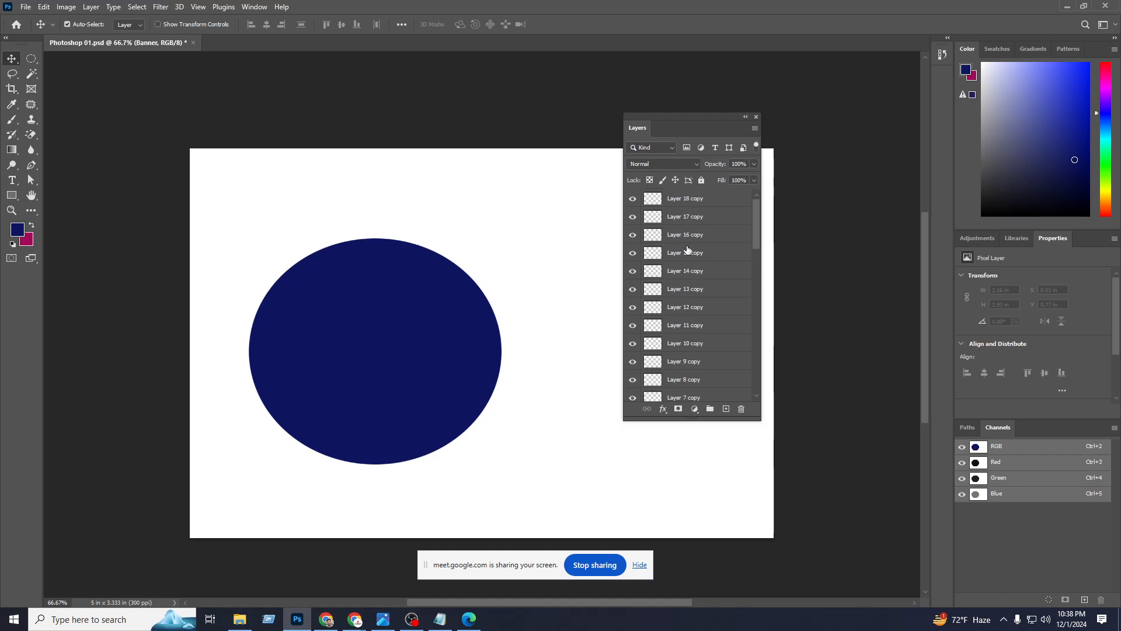
left_click(694, 200, "shift")
left_click_drag(728, 344, 741, 409)
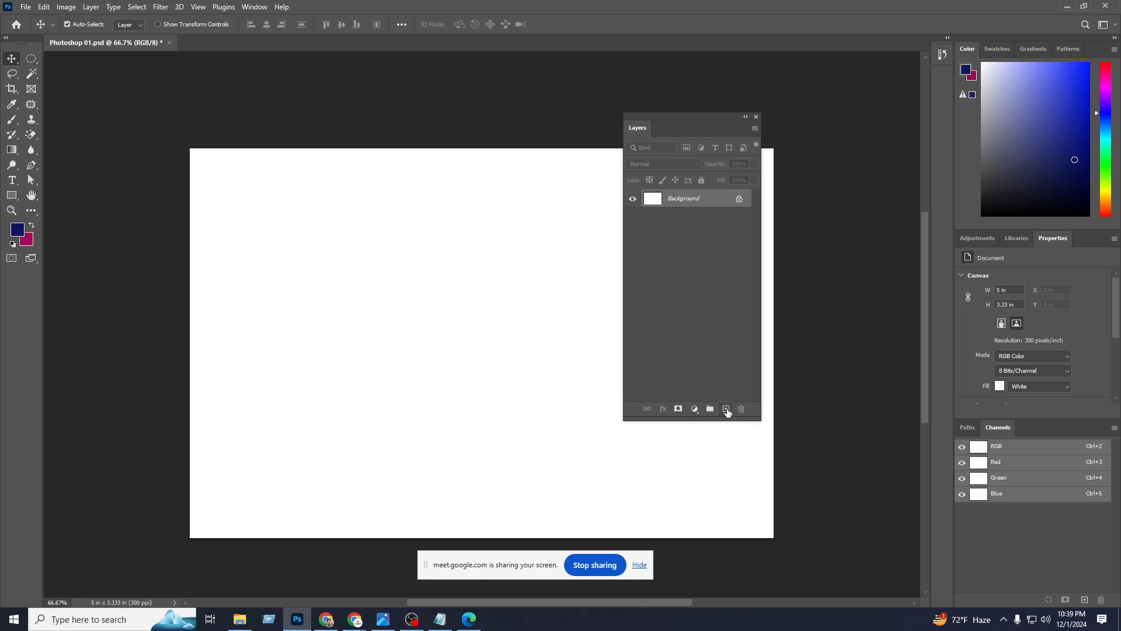
Add a new layer and draw a rectangular marquee selection about 1.8 by 0.97 in on the canvas.
left_click(727, 410)
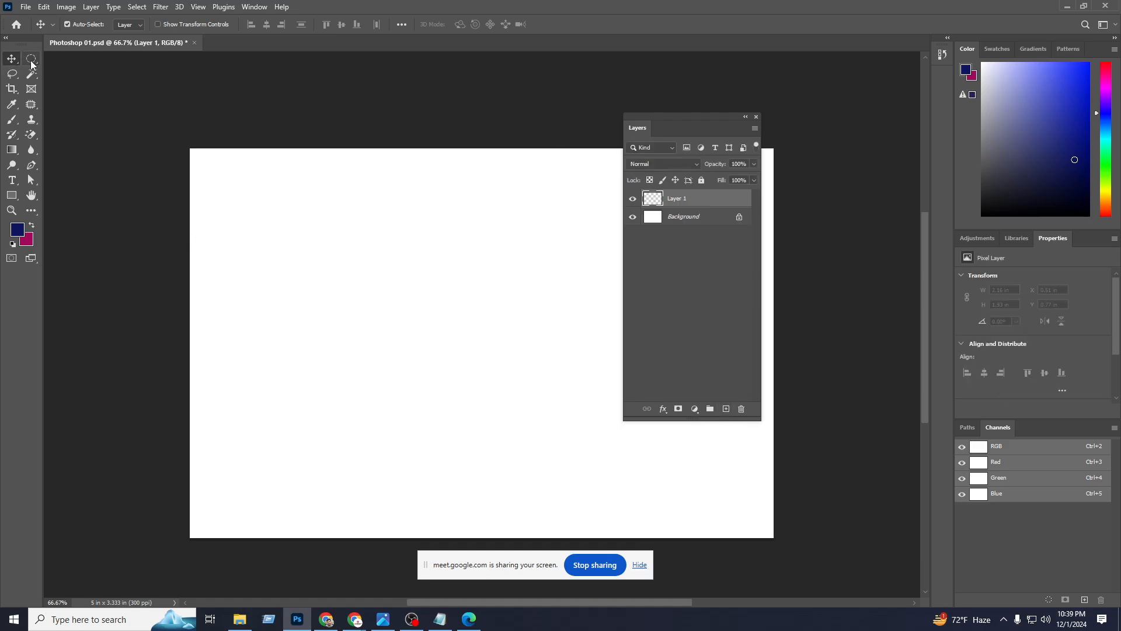
left_click_drag(30, 61, 100, 64)
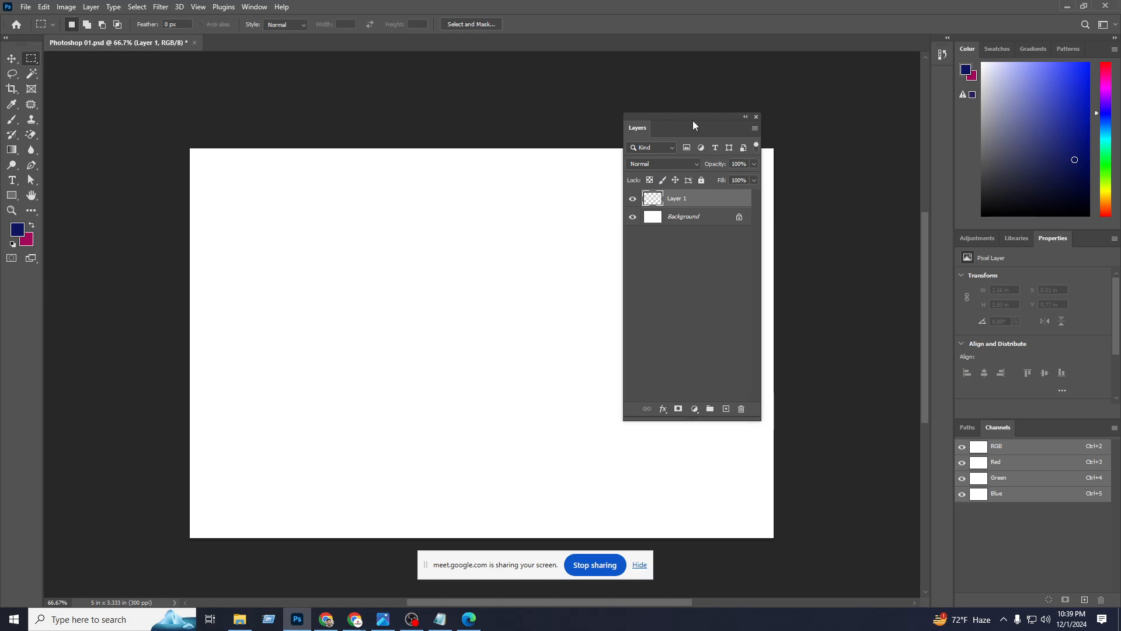
left_click_drag(694, 124, 851, 177)
mouse_move(483, 233)
left_mouse_down()
mouse_move(631, 322)
mouse_move(693, 337)
mouse_move(673, 344)
left_mouse_up()
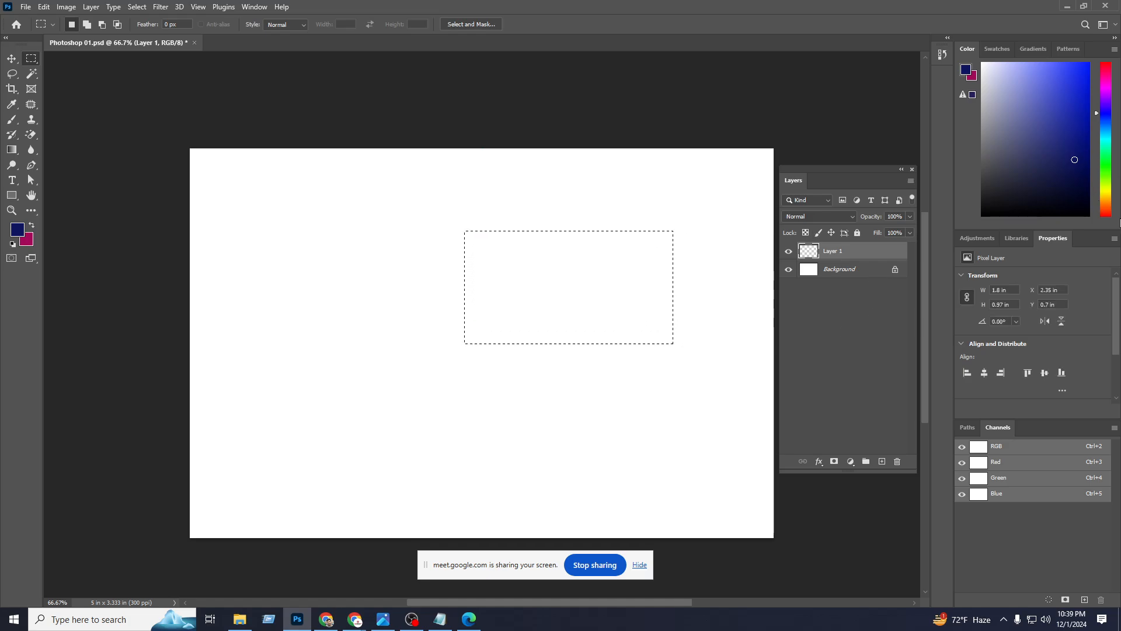
Fill the rectangular selection on Layer 1 with a dark green foreground color and deselect it.
mouse_move(1109, 208)
left_mouse_down()
mouse_move(1114, 178)
mouse_move(1078, 184)
mouse_move(1082, 174)
left_mouse_up()
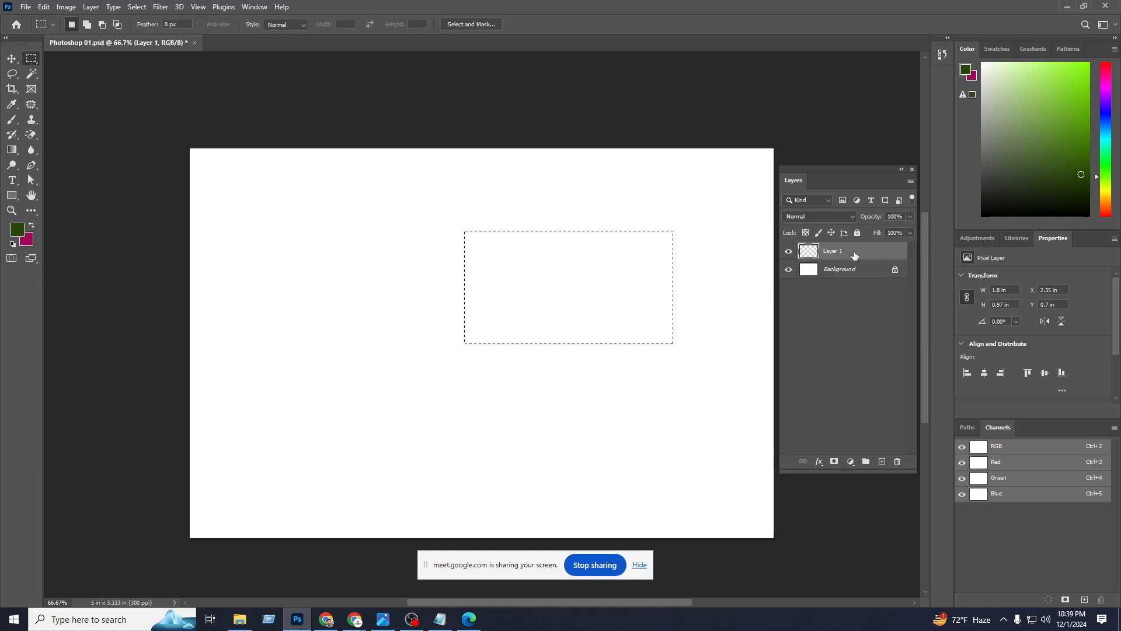
key("alt+BackSpace")
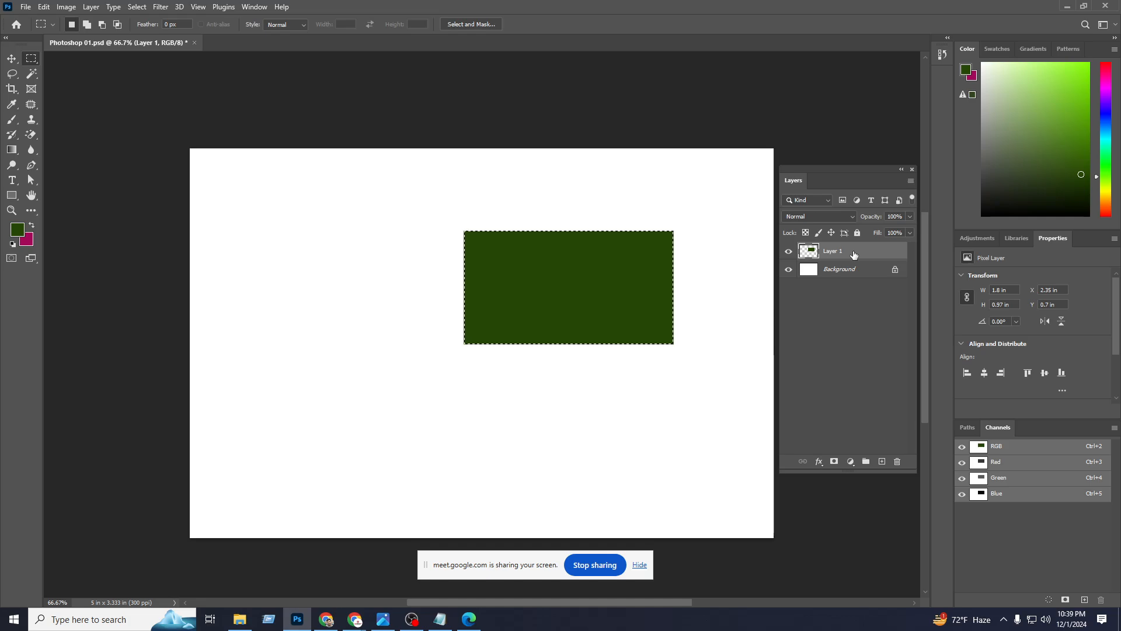
right_click(535, 273)
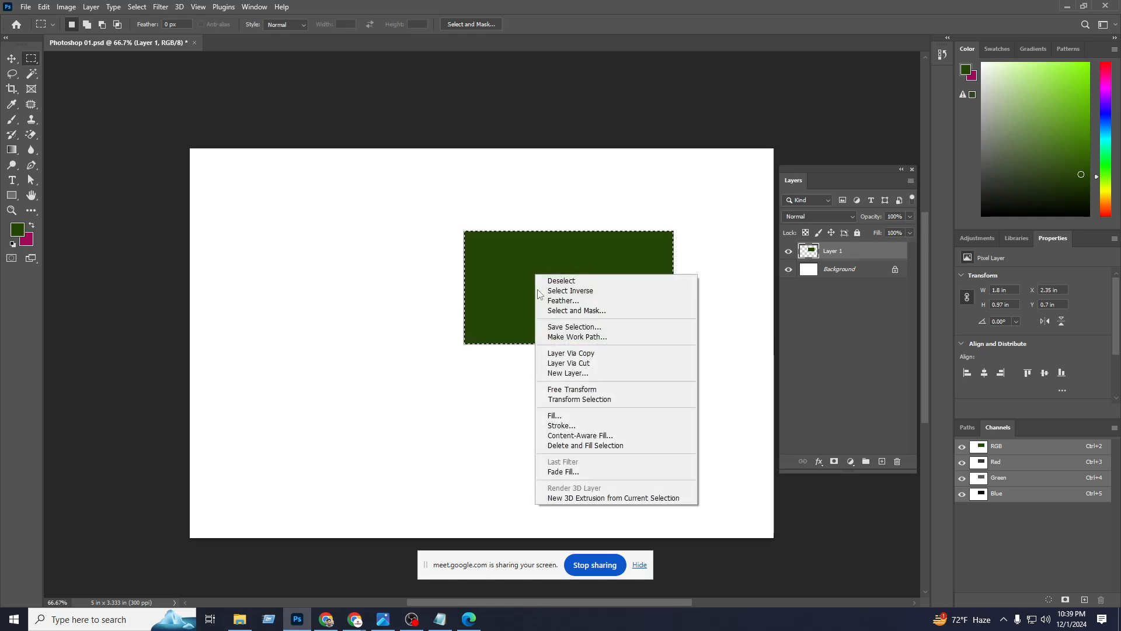
left_click(570, 280)
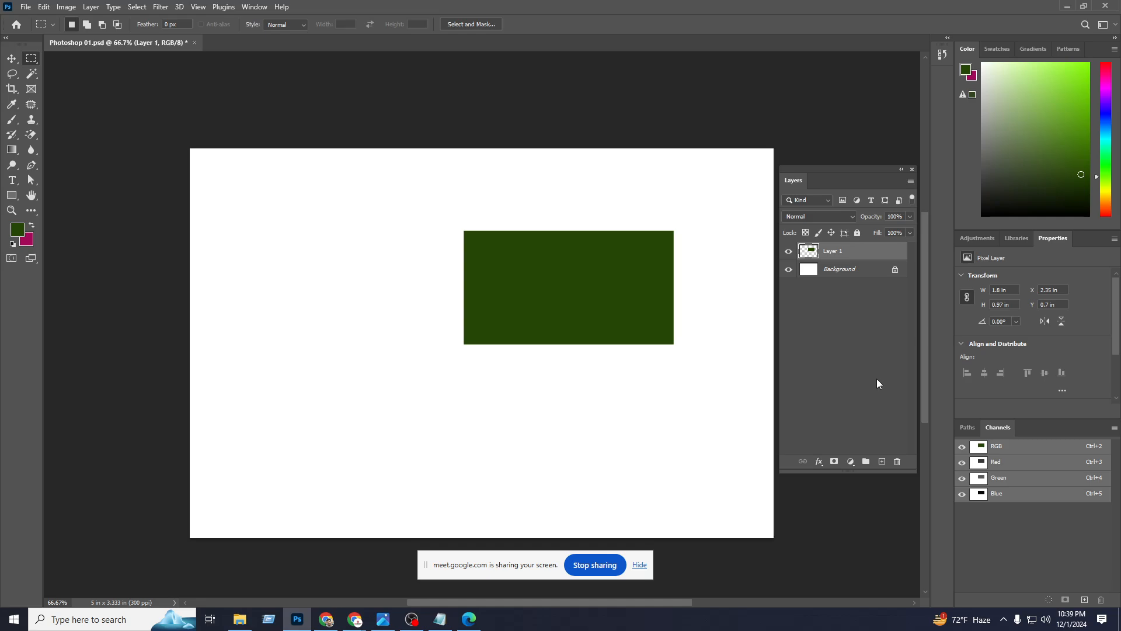
Add another new layer above the green rectangle's layer and set the foreground color to red.
left_click(879, 463)
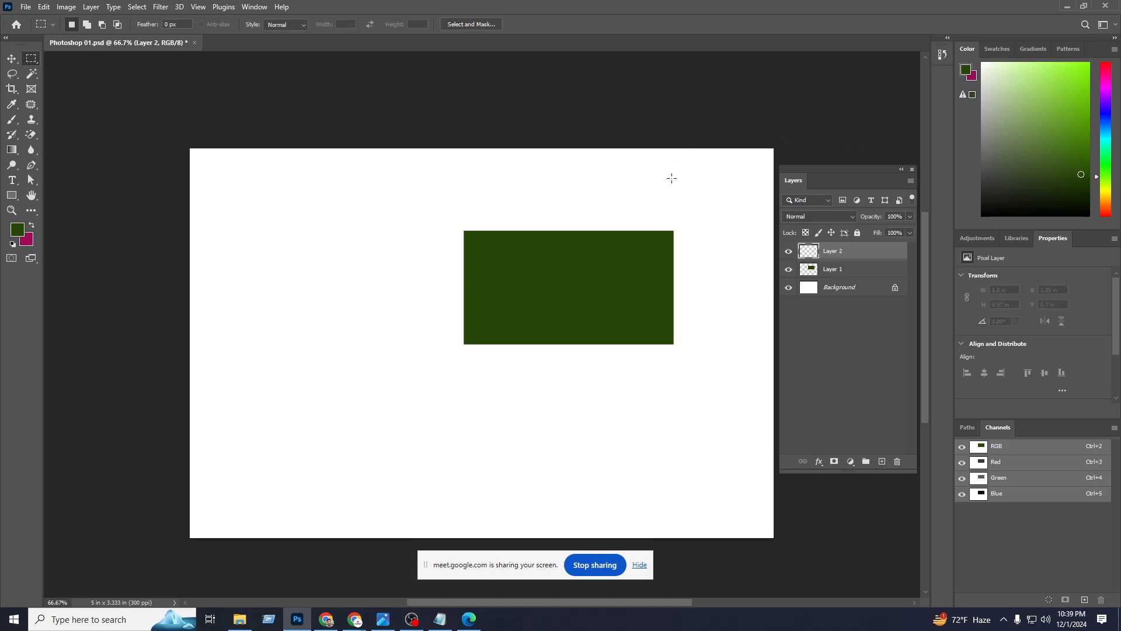
left_click_drag(1110, 206, 1110, 216)
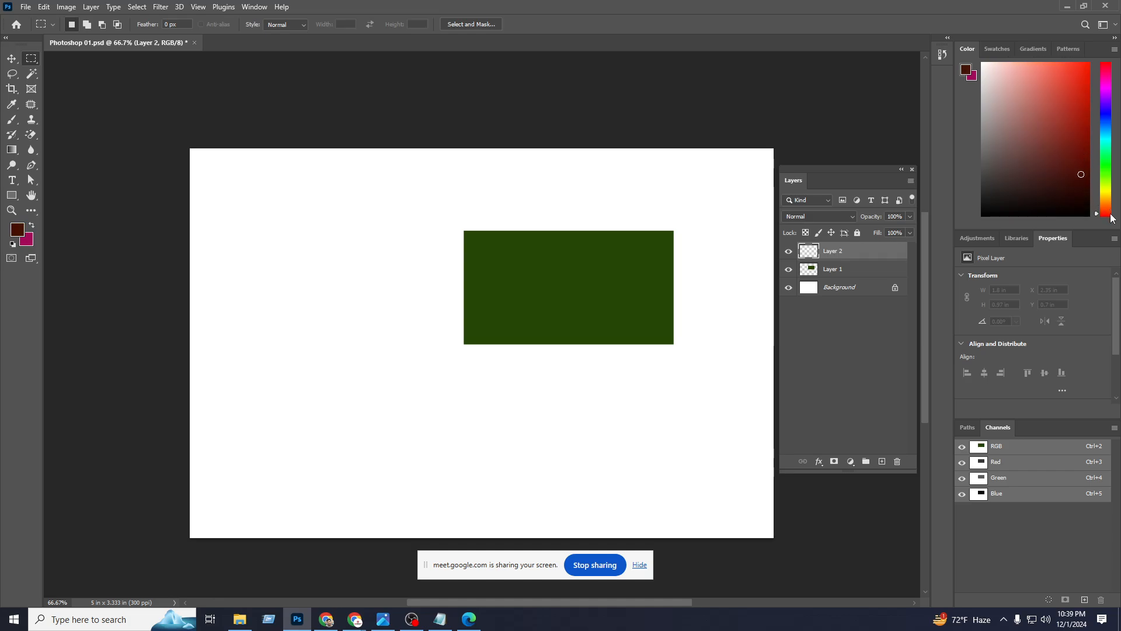
left_click_drag(1057, 187, 1087, 111)
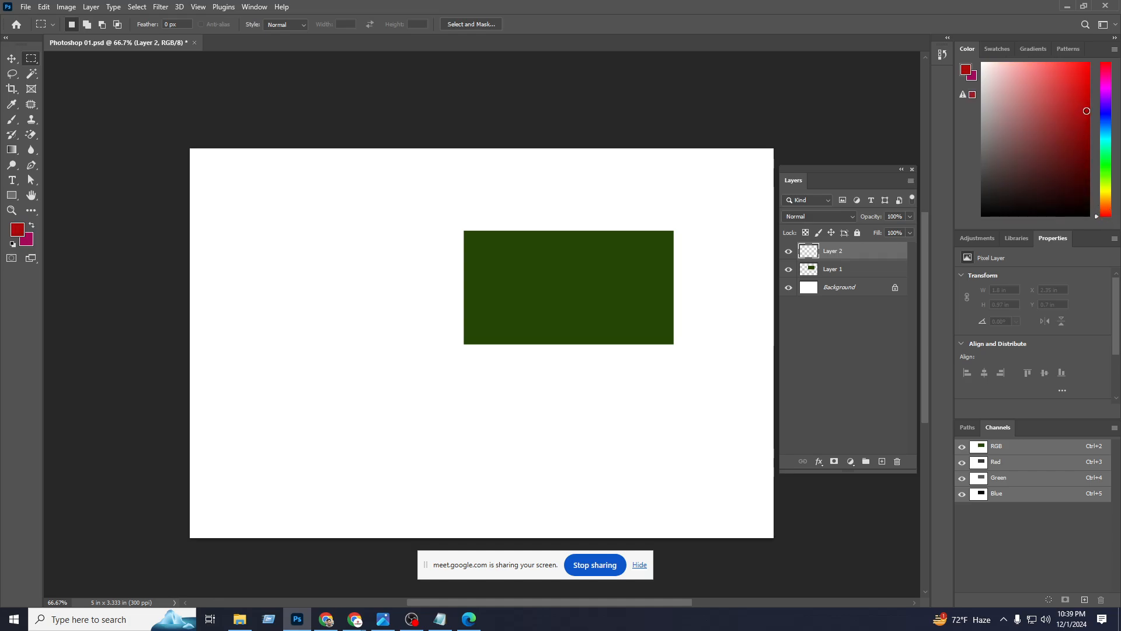
Select a circle about 0.59 in across at the rectangle's center with the Elliptical Marquee, fill it with red and deselect.
right_click(31, 58)
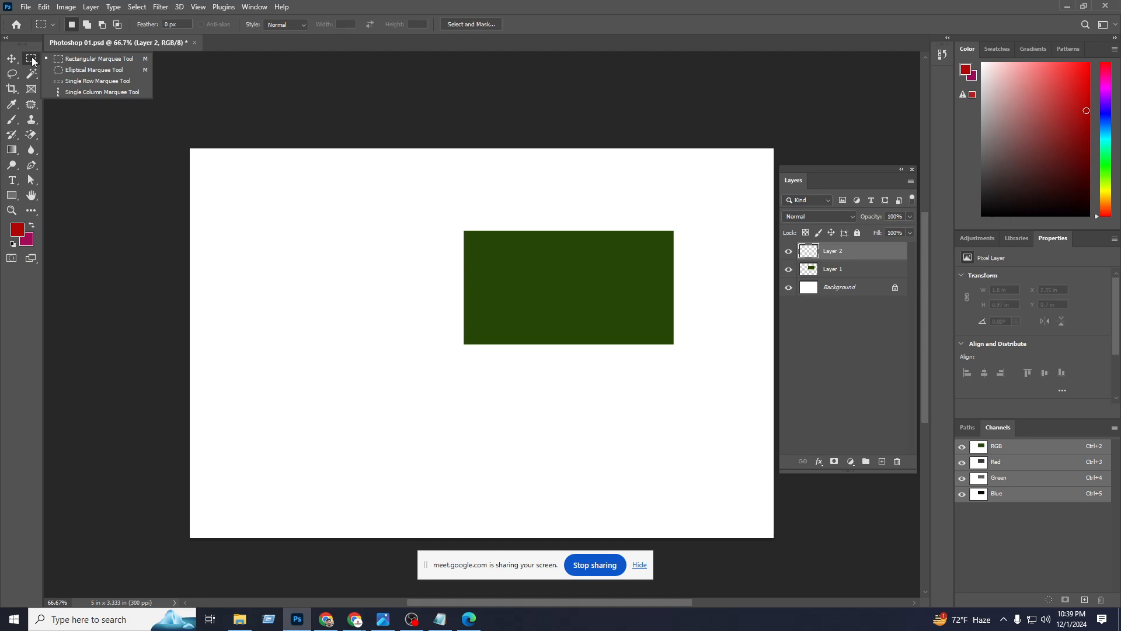
left_click(73, 70)
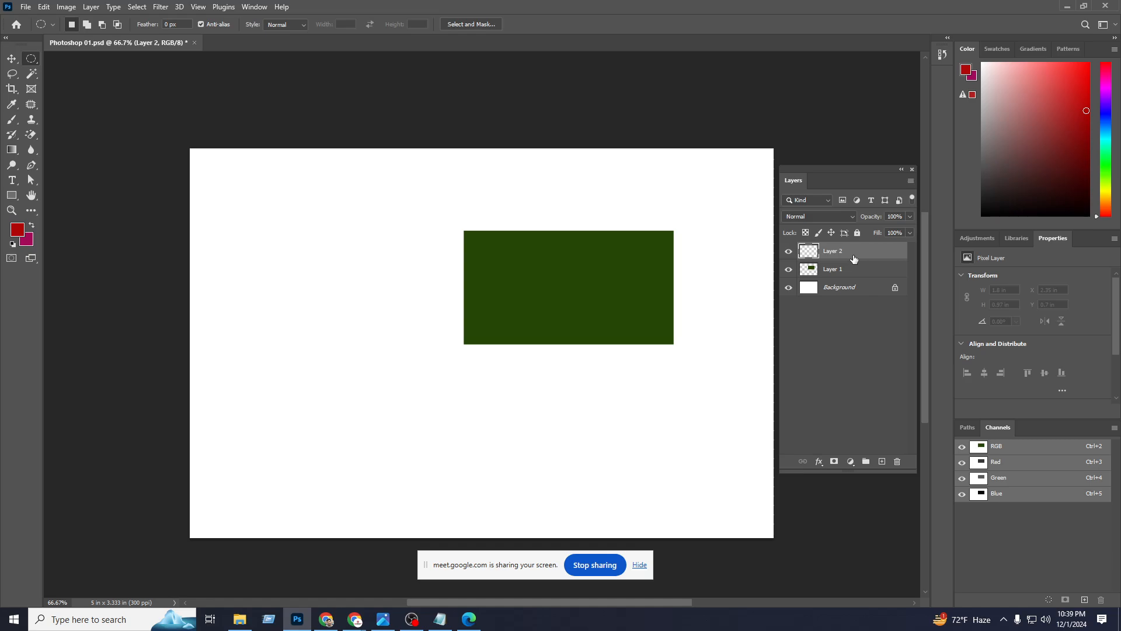
left_click_drag(543, 274, 602, 366)
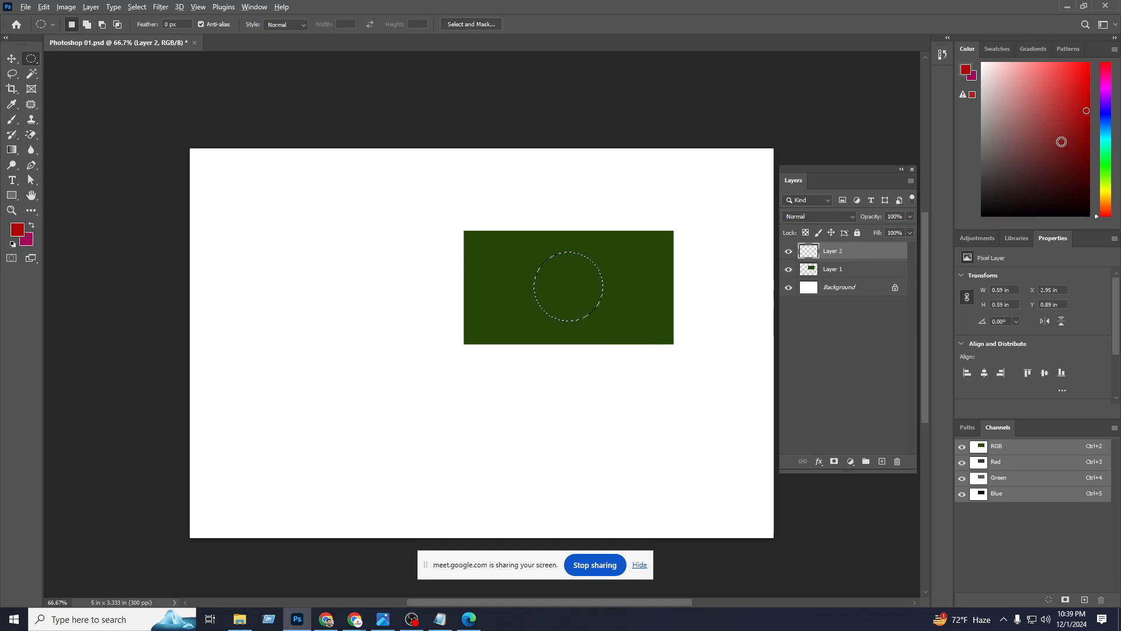
key("alt+BackSpace")
key("ctrl+d")
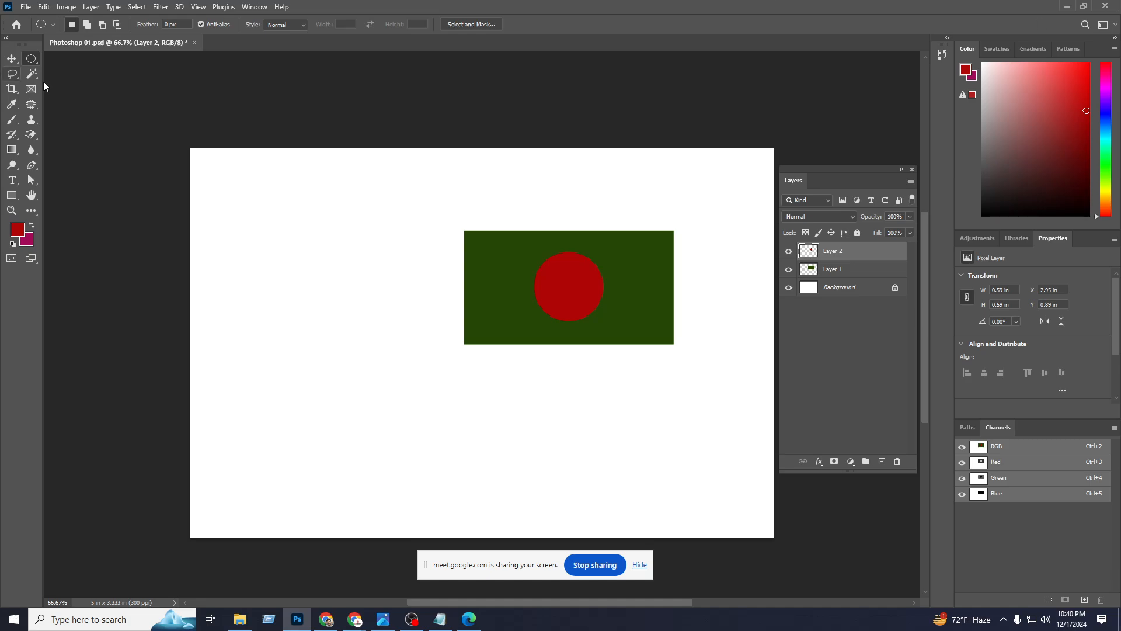
Move the red circle and the green rectangle independently, and place the circle back on the rectangle.
left_click(12, 58)
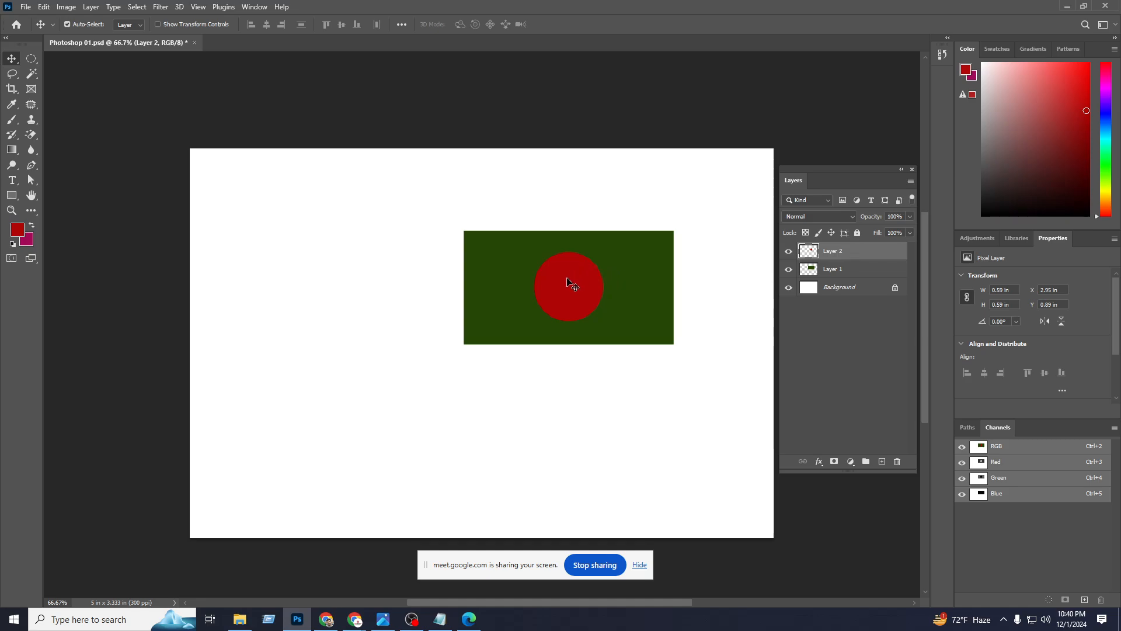
left_click_drag(566, 283, 367, 329)
left_click_drag(578, 316, 503, 333)
left_click_drag(370, 311, 567, 296)
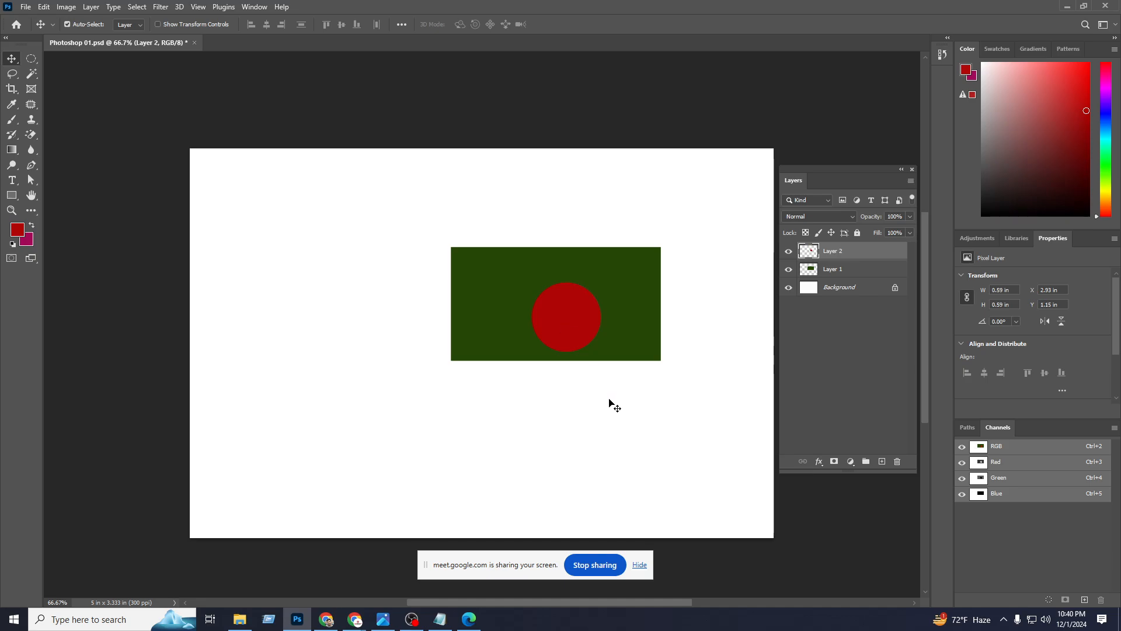
Select the green rectangle and red circle together on the canvas and delete both layers.
left_click_drag(688, 425, 436, 233)
key("Delete")
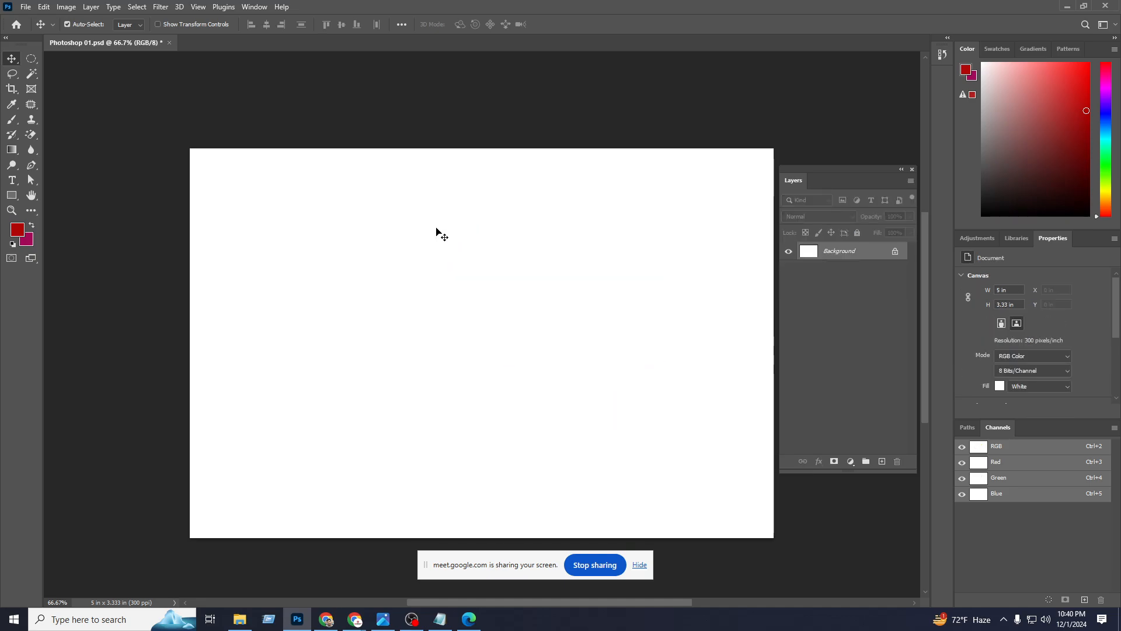
Select a rectangle directly on the Background layer with the Rectangular Marquee and fill it with dark olive green.
left_click(31, 59)
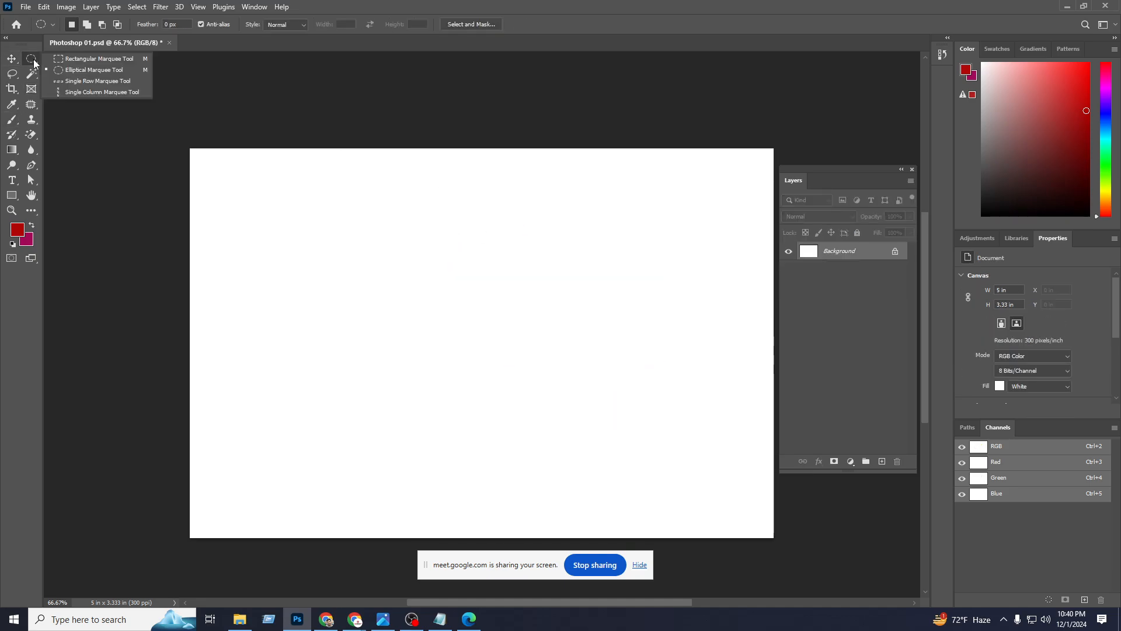
left_click(81, 59)
left_click_drag(435, 241, 672, 367)
left_click_drag(1106, 206, 1110, 183)
left_click(1085, 186)
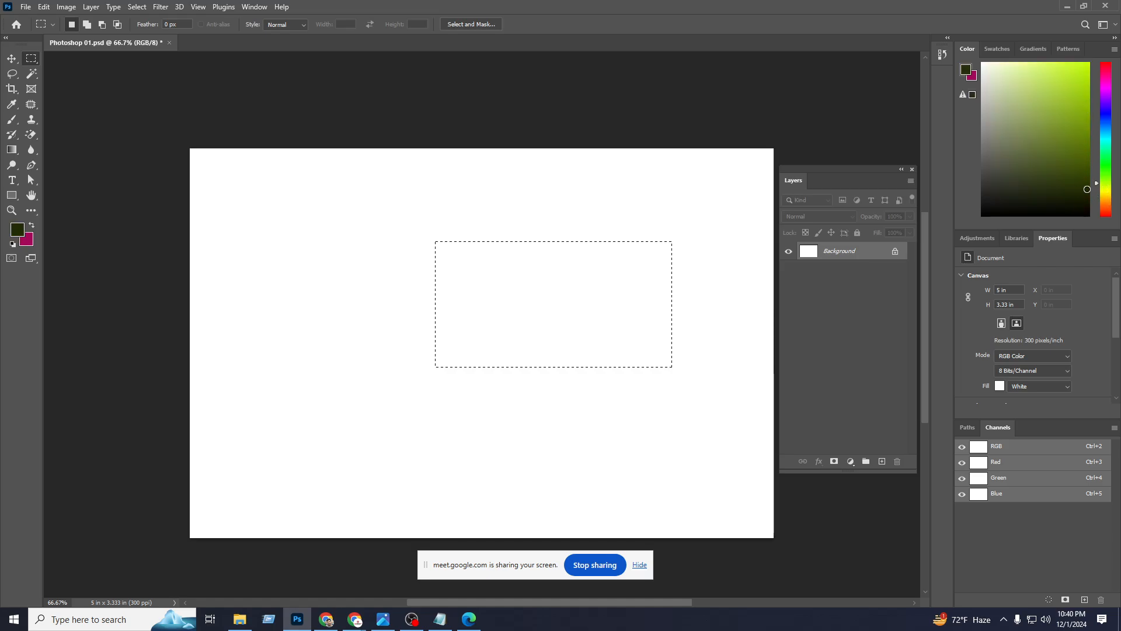
key("alt+BackSpace")
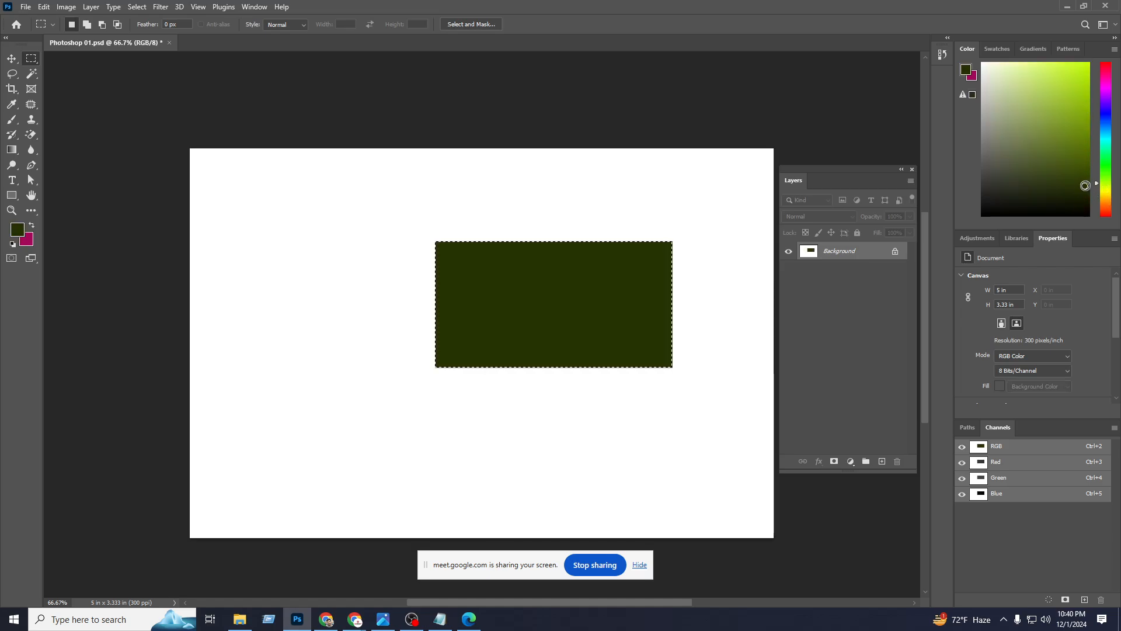
Select a circle at the center of the green rectangle on the Background layer, fill it with red and deselect.
right_click(32, 62)
left_click(79, 71)
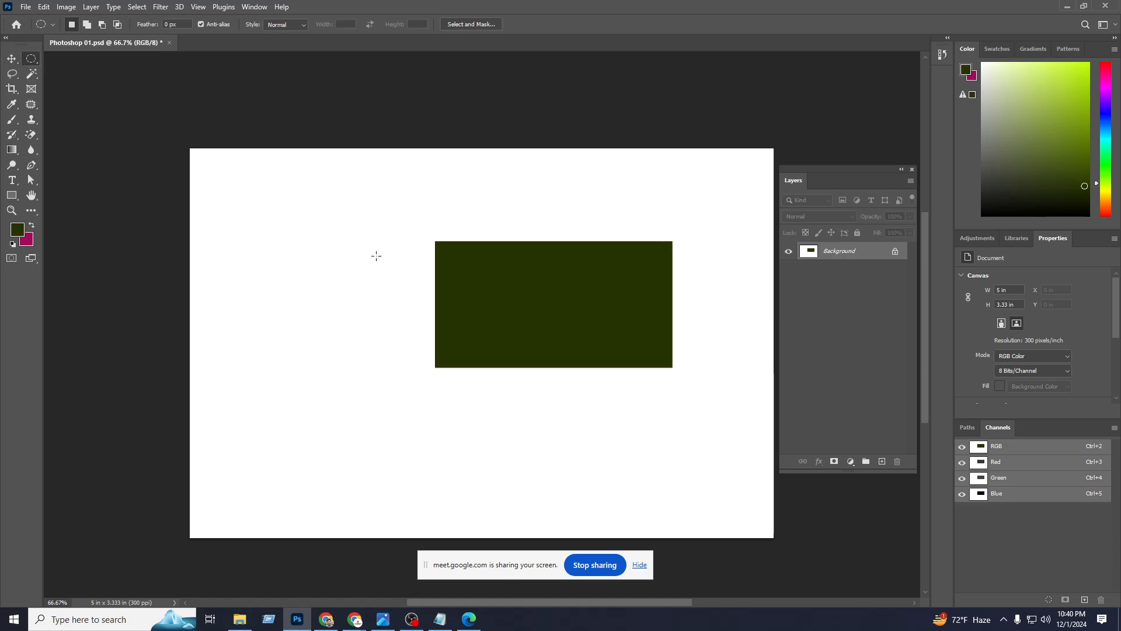
left_click_drag(533, 290, 592, 365)
left_click(1109, 213)
left_click(1079, 108)
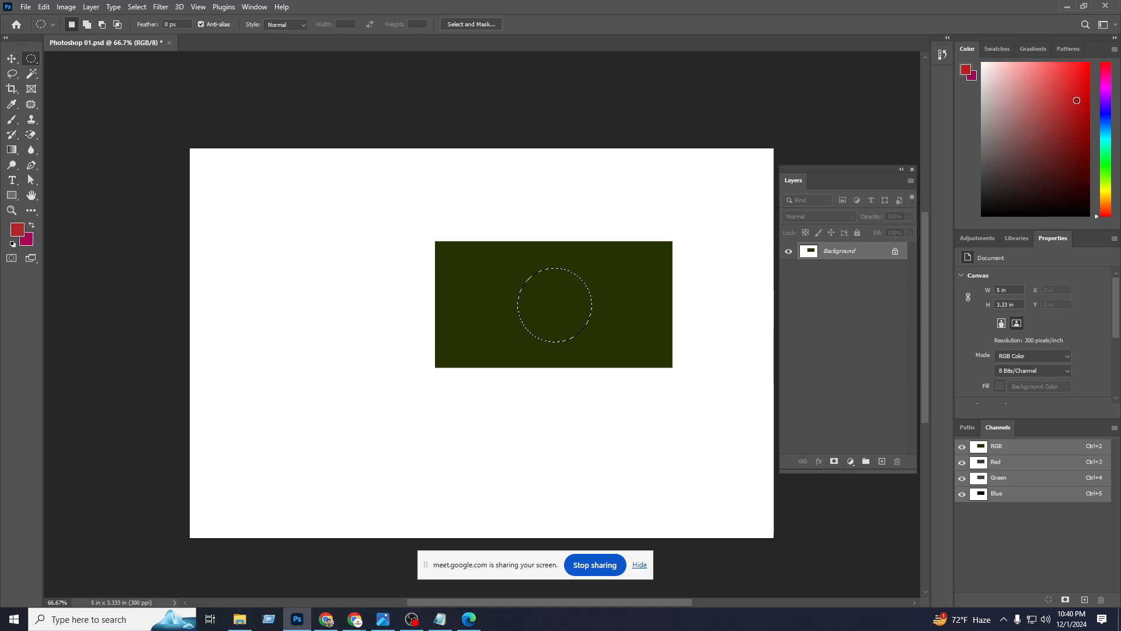
key("alt+BackSpace")
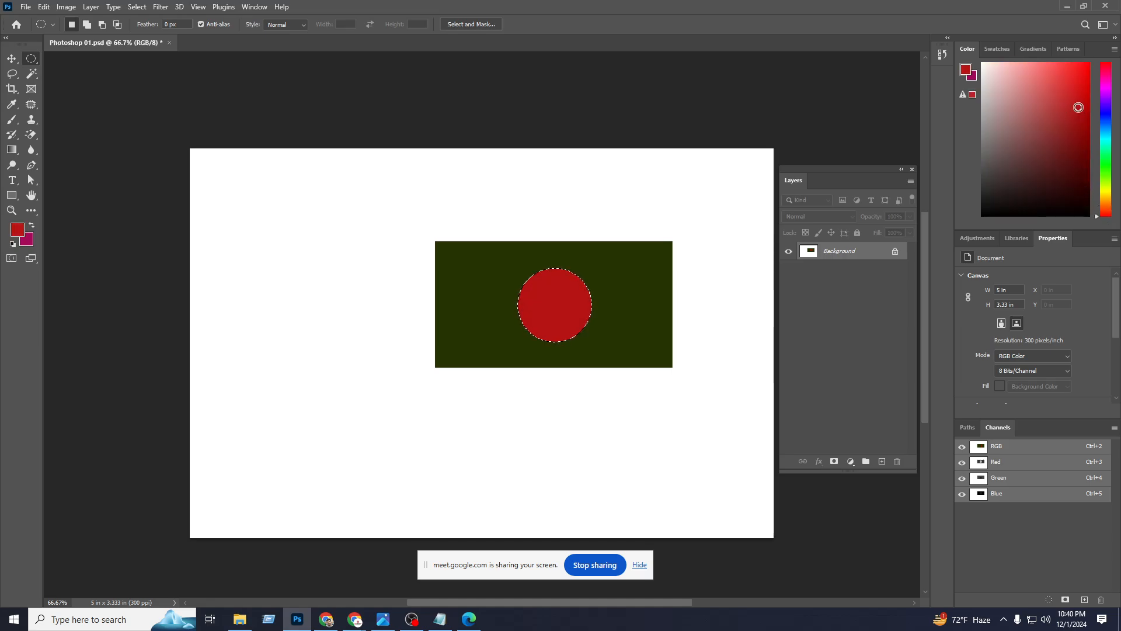
key("ctrl+d")
Try to move the red circle separately from the green rectangle with the Move tool.
left_click(10, 60)
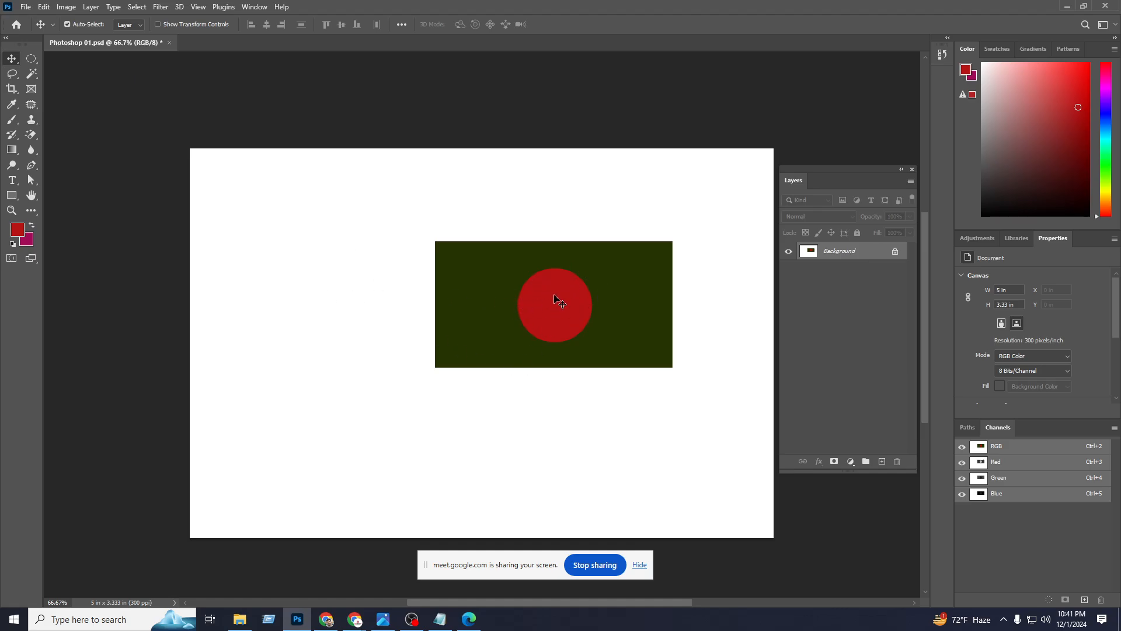
left_click_drag(555, 296, 327, 283)
left_click_drag(578, 313, 336, 355)
left_click_drag(304, 292, 464, 277)
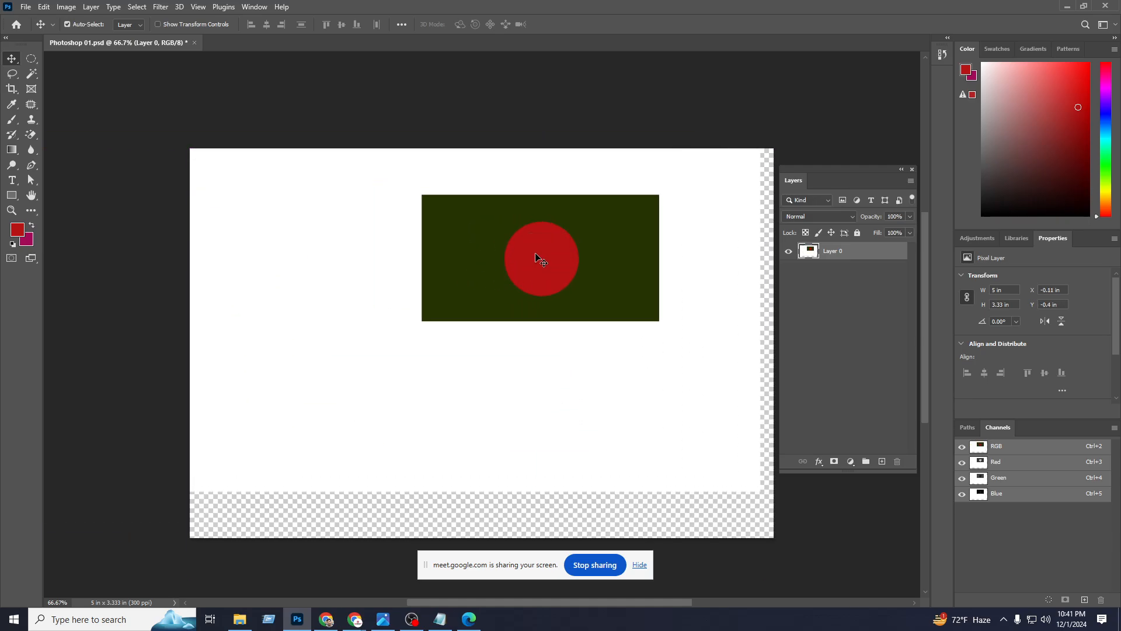
Move the combined flag around the canvas as one piece, and undo all edits back to the blank white Background.
left_click_drag(538, 257, 537, 286)
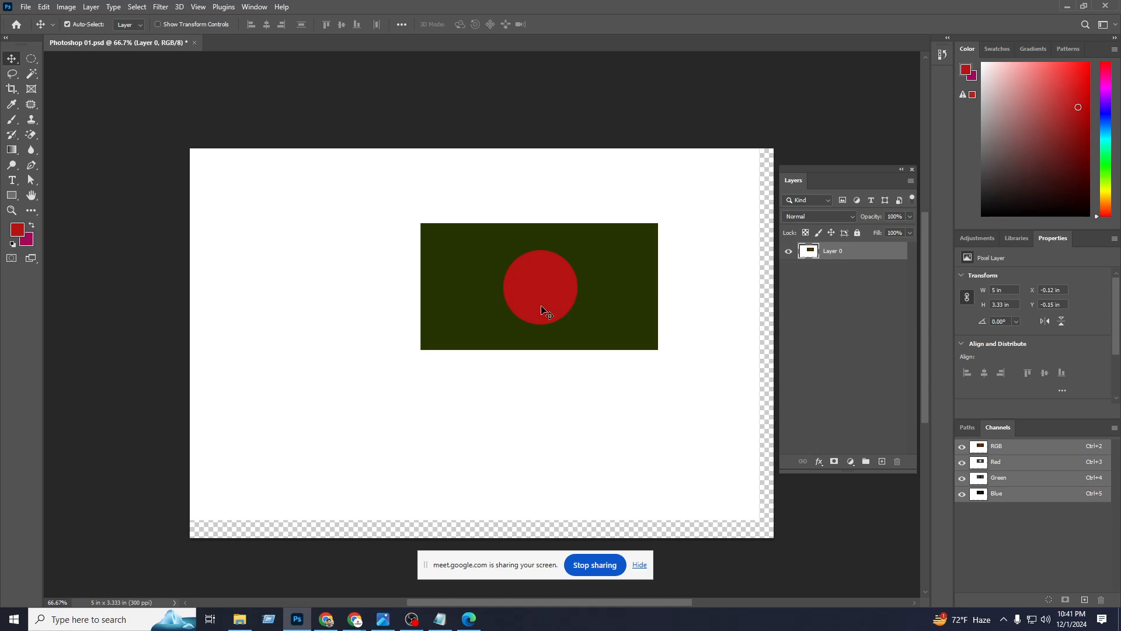
left_click_drag(538, 313, 407, 304)
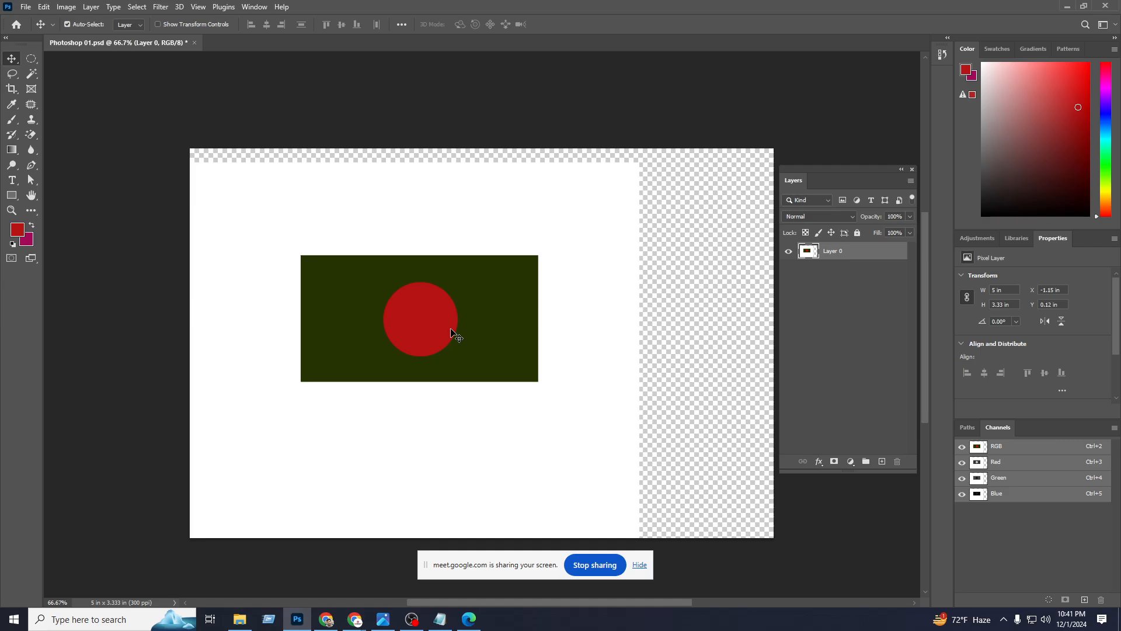
key("ctrl+z")
key("ctrl+z")
key("ctrl+z")
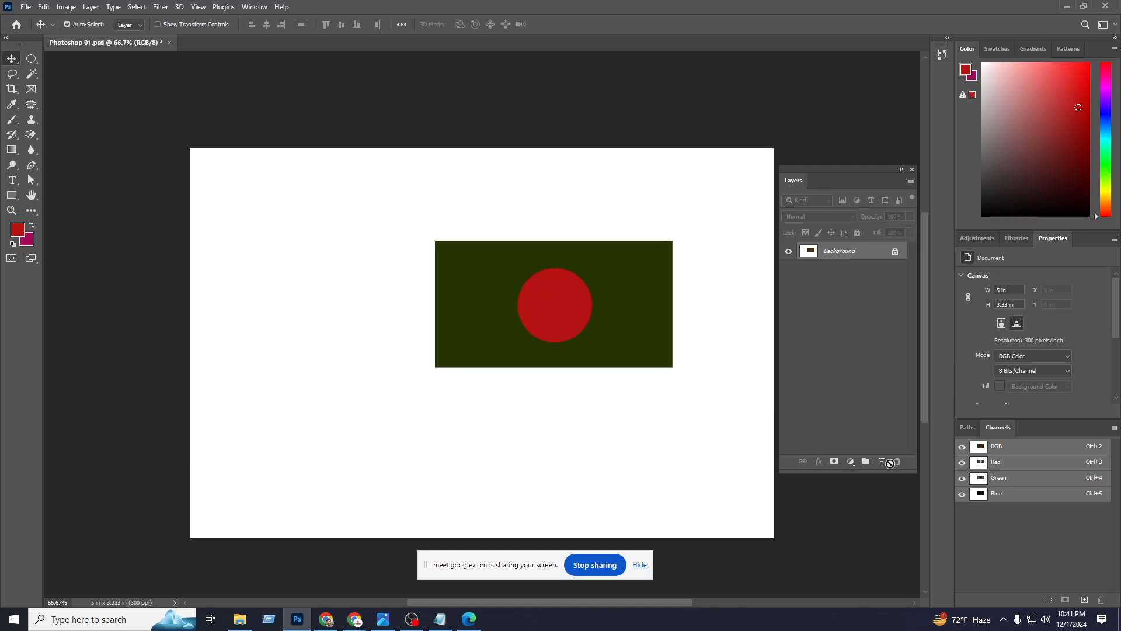
key("ctrl+z")
key("ctrl+z")
key("ctrl+z")
key("ctrl+z")
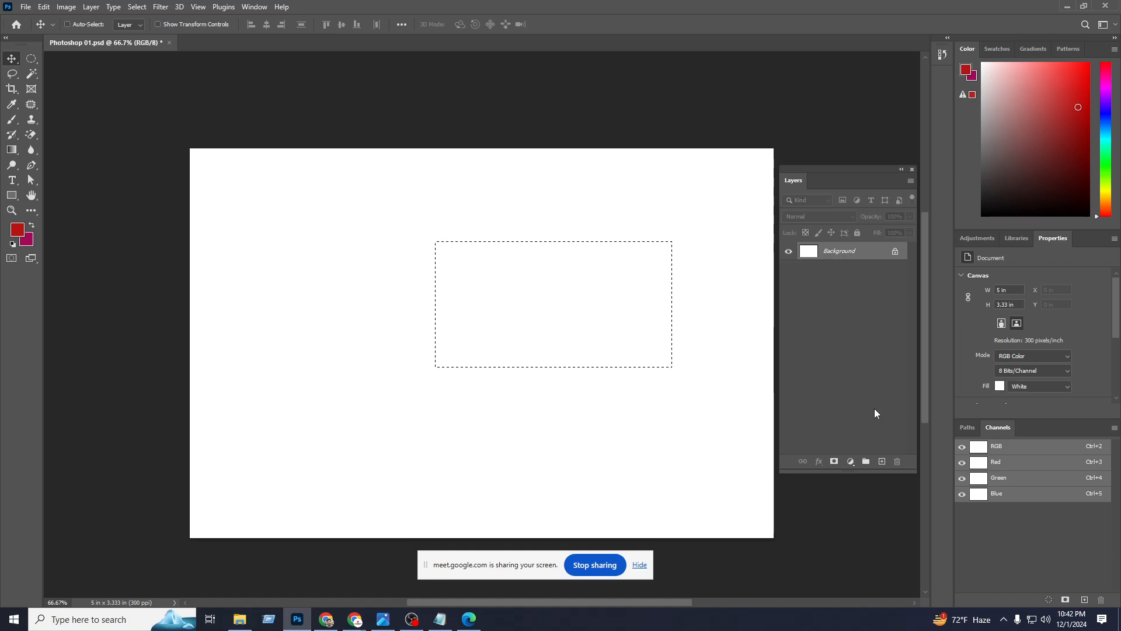
key("ctrl+z")
On a new layer, select a rectangle about 2.02 by 1.21 in and fill it with dark green, clearing the selection.
left_click(882, 462)
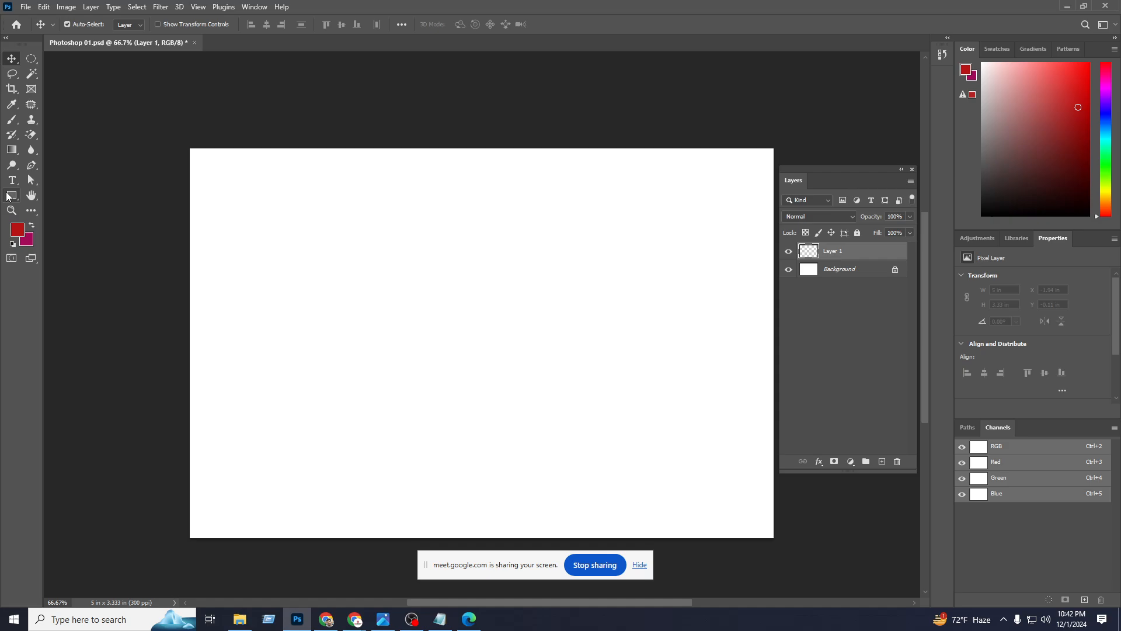
left_click(33, 60)
right_click(32, 60)
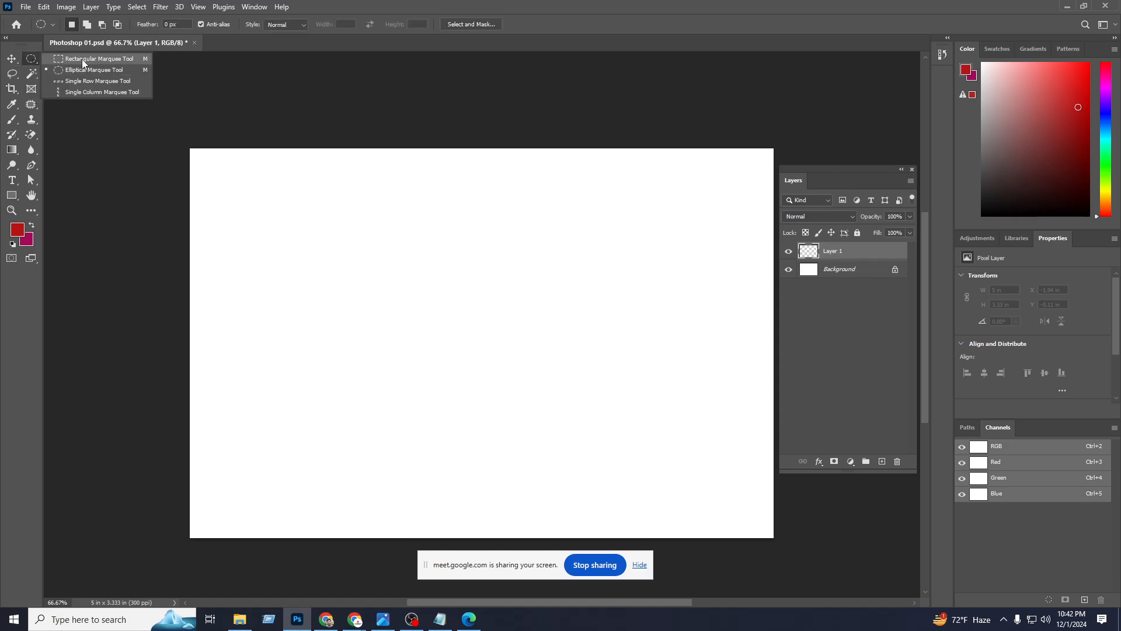
left_click(73, 56)
left_click_drag(392, 238, 628, 379)
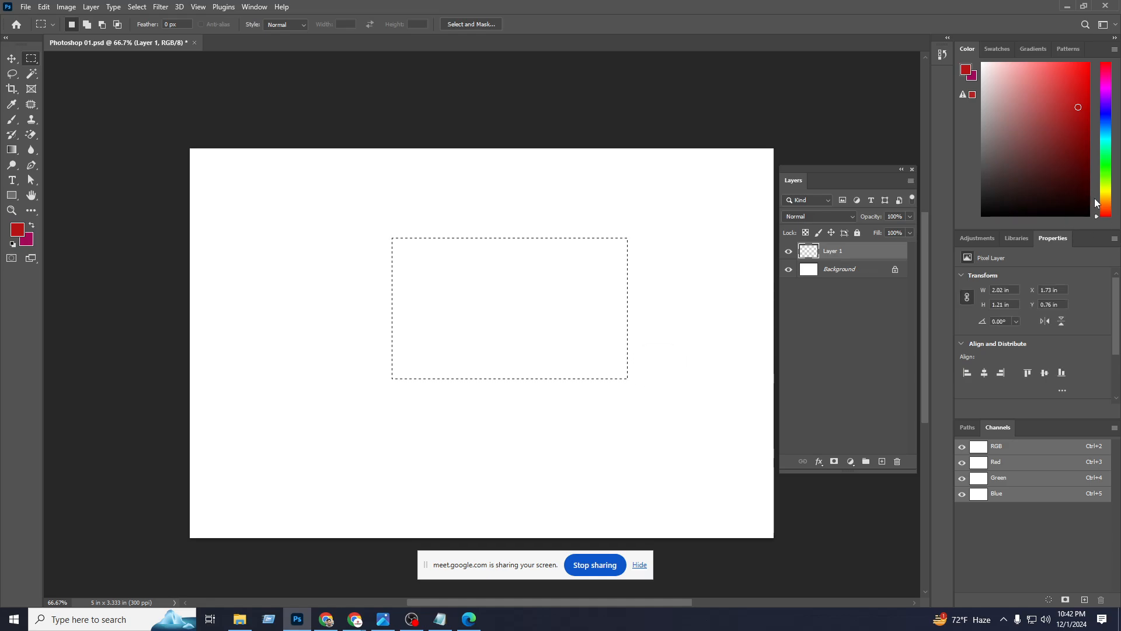
left_click_drag(1106, 206, 1076, 182)
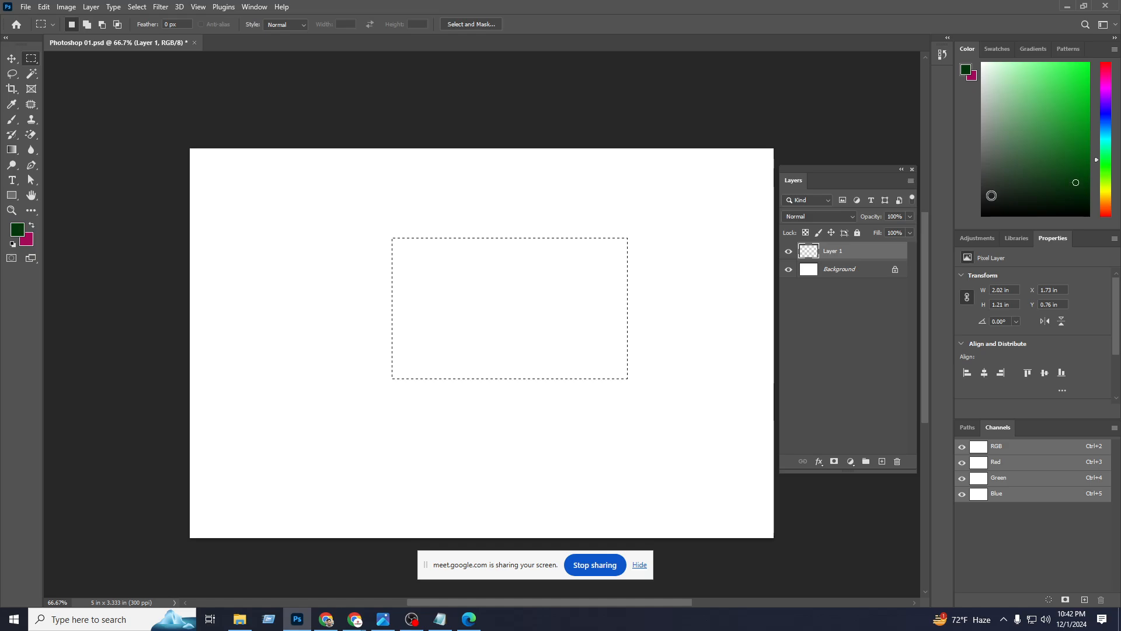
key("alt+BackSpace")
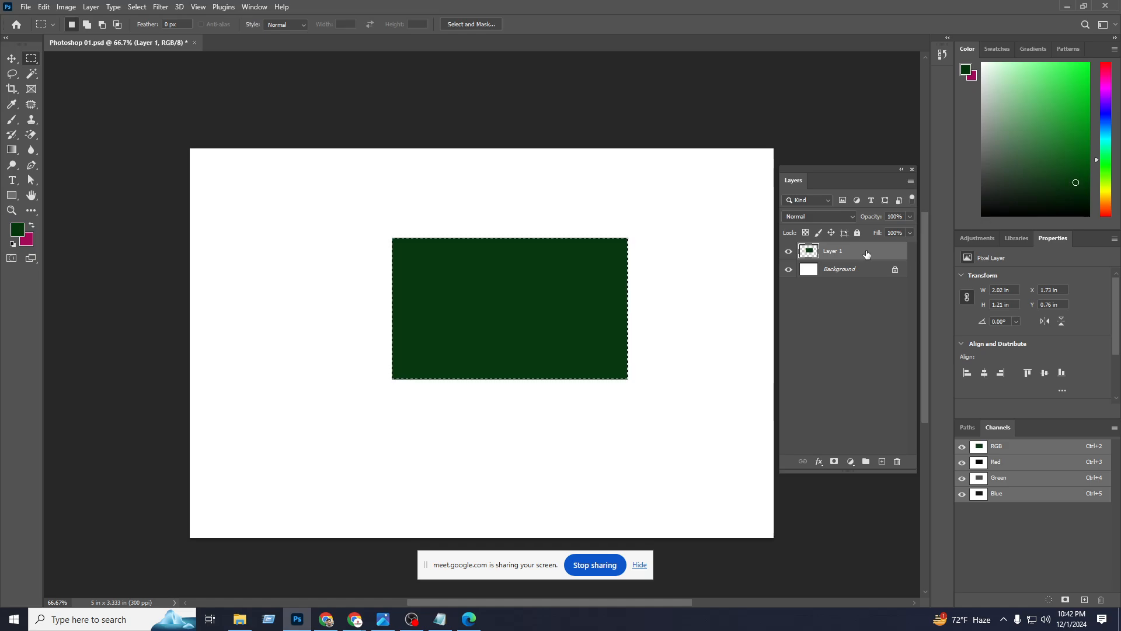
key("ctrl+d")
On a new layer, select a circle about 0.72 in wide at the green rectangle's center and fill it with red, clearing the selection.
left_click(882, 462)
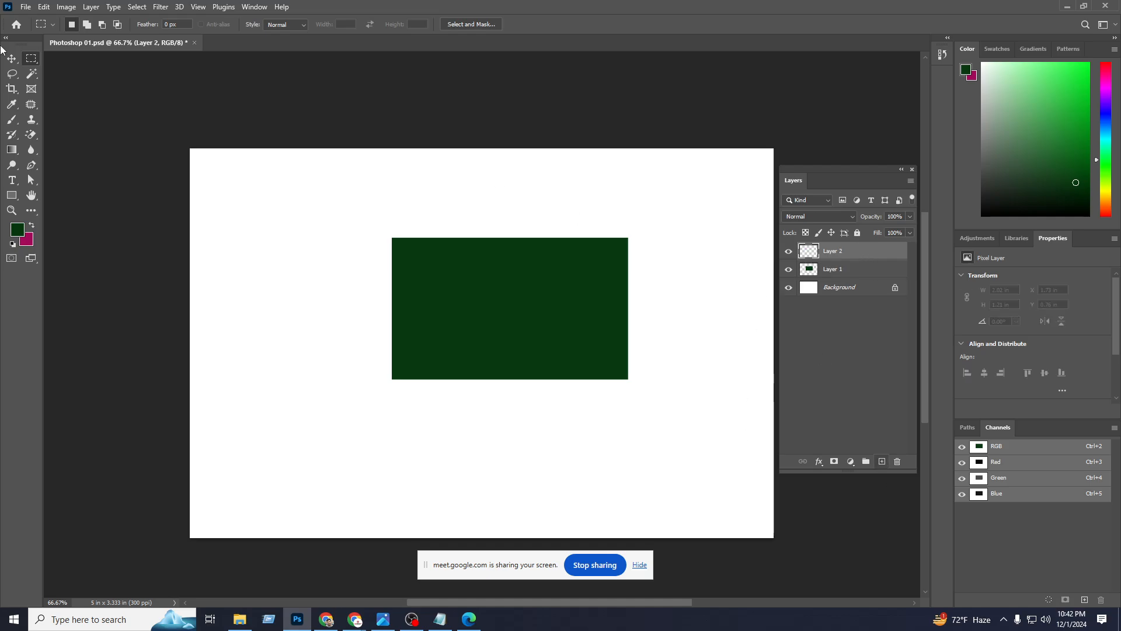
right_click(33, 58)
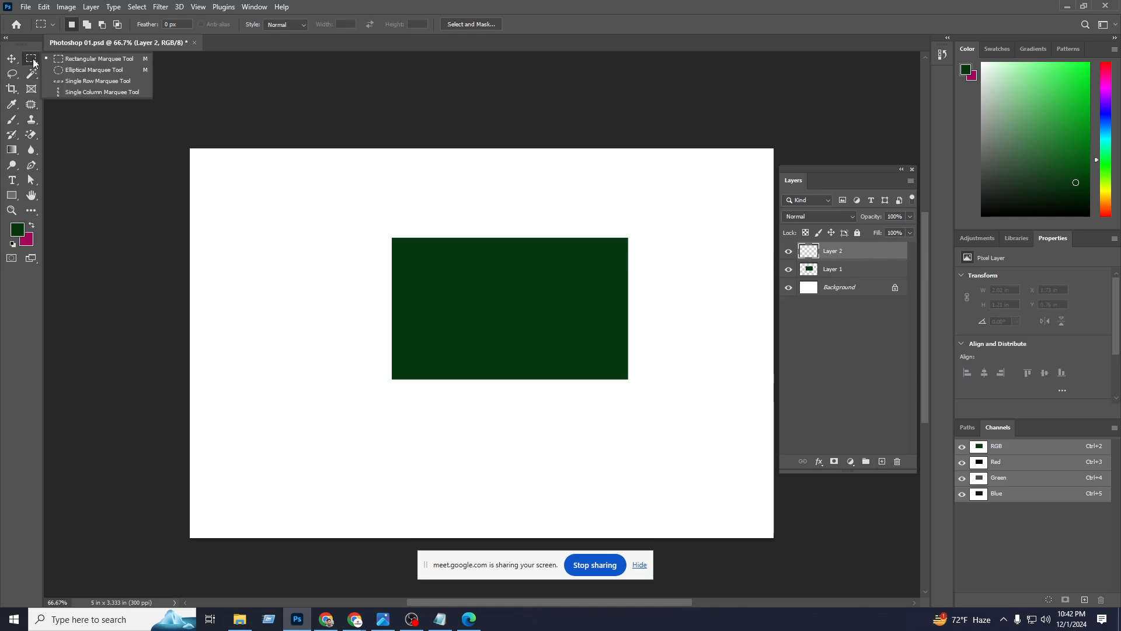
left_click(79, 72)
left_click_drag(258, 262, 551, 376)
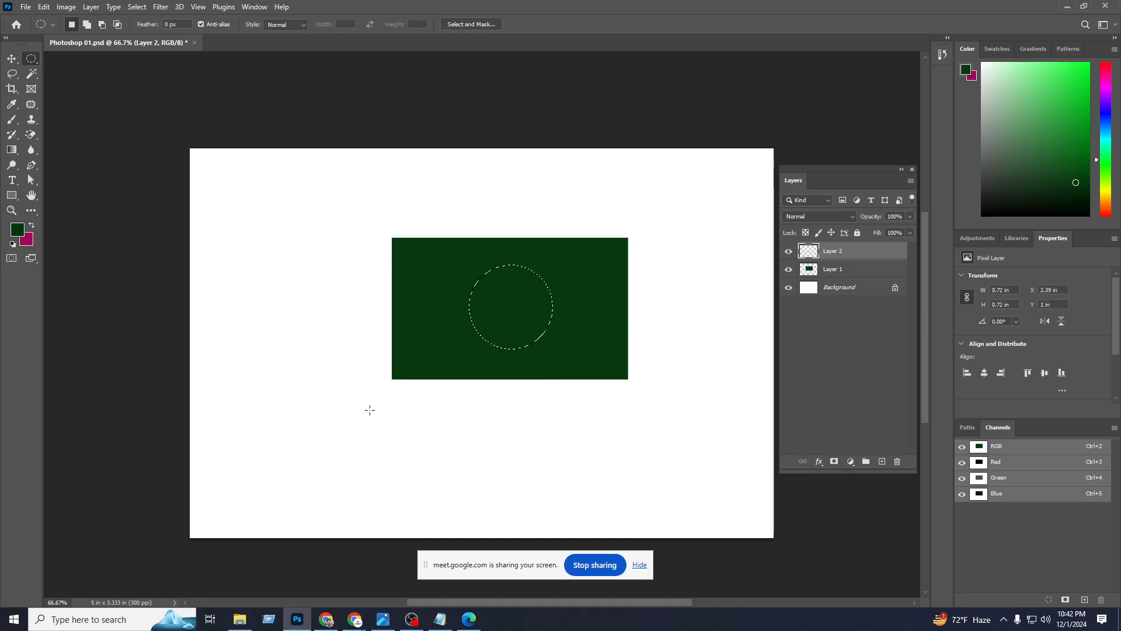
left_click_drag(1108, 213, 1111, 230)
left_click(1084, 110)
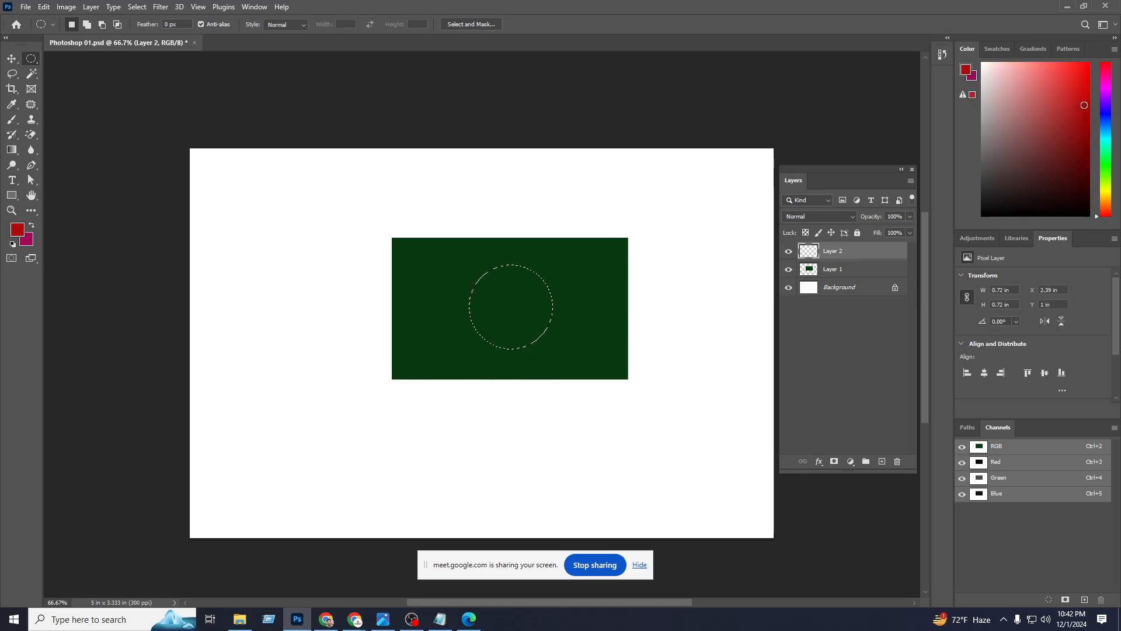
key("alt+BackSpace")
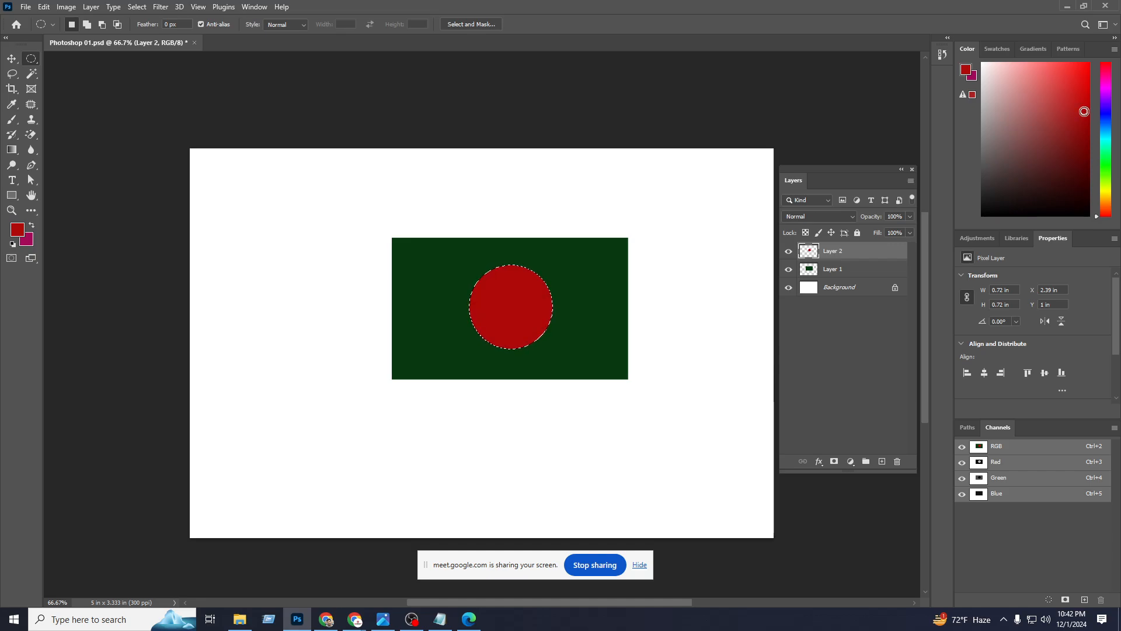
key("ctrl+d")
On another new layer, draw a black flagpole about 0.1 by 2.69 in along the green rectangle's left edge.
left_click(881, 461)
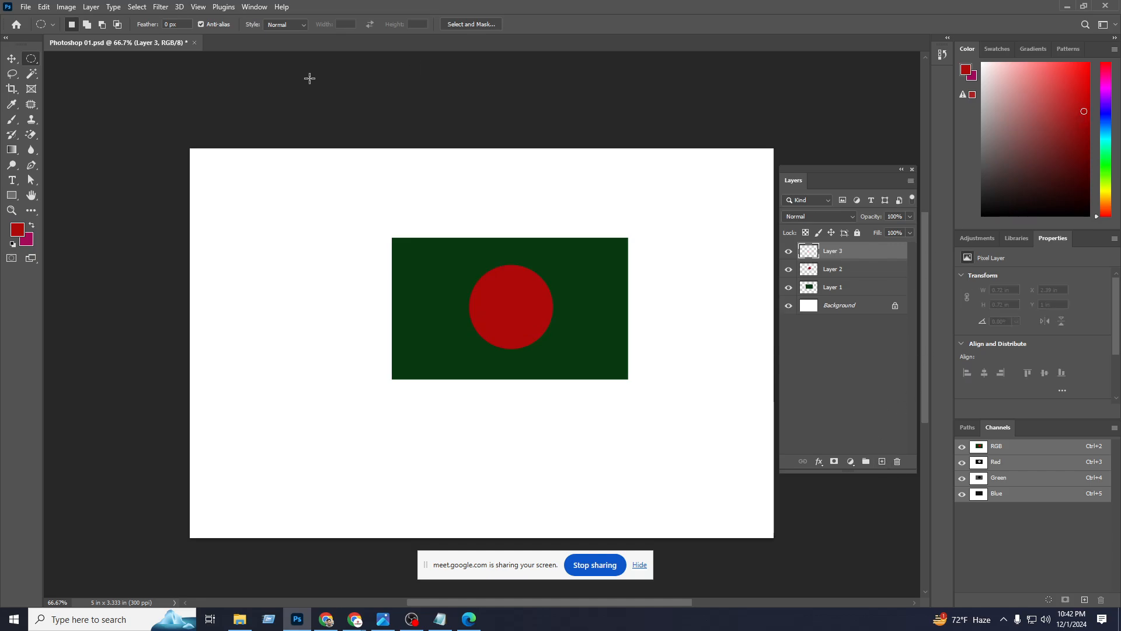
right_click(35, 59)
left_click(63, 61)
left_click_drag(384, 197, 394, 510)
left_click_drag(988, 197, 965, 208)
key("alt+BackSpace")
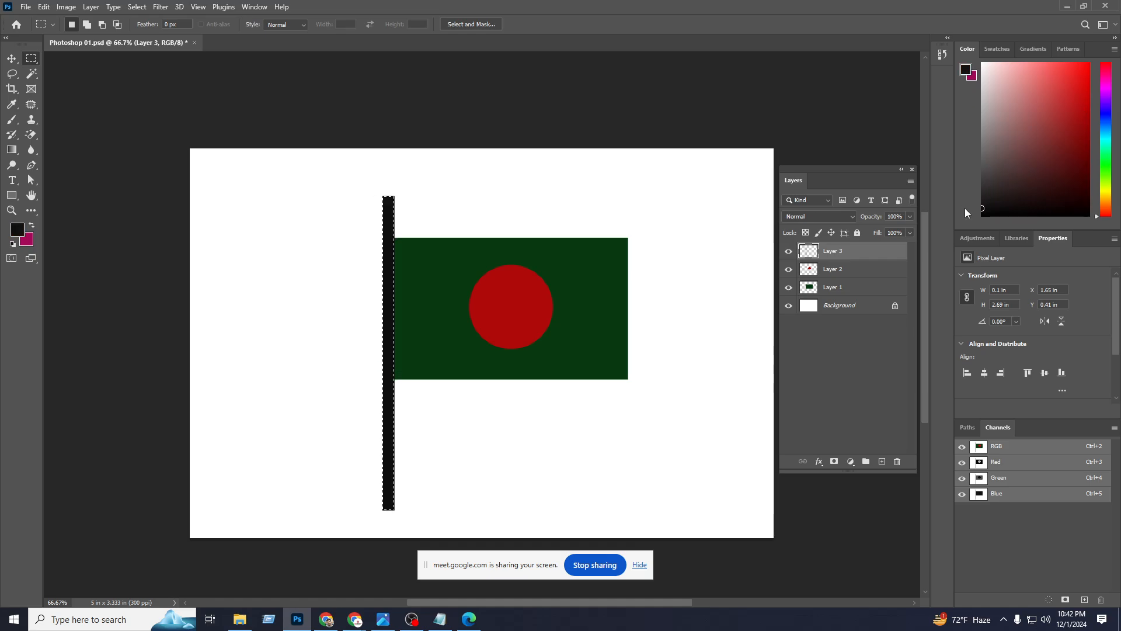
key("ctrl+d")
Move the black pole slightly down with the Move tool, and try moving the red circle off the flag before undoing that move.
left_click(12, 60)
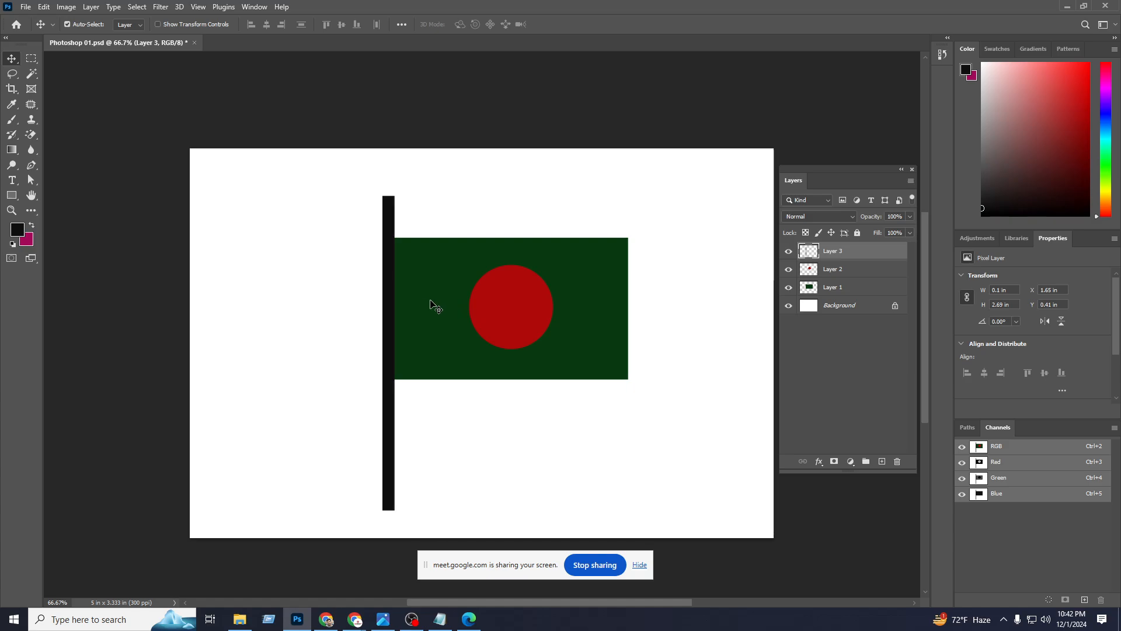
scroll(430, 305, "down", 1)
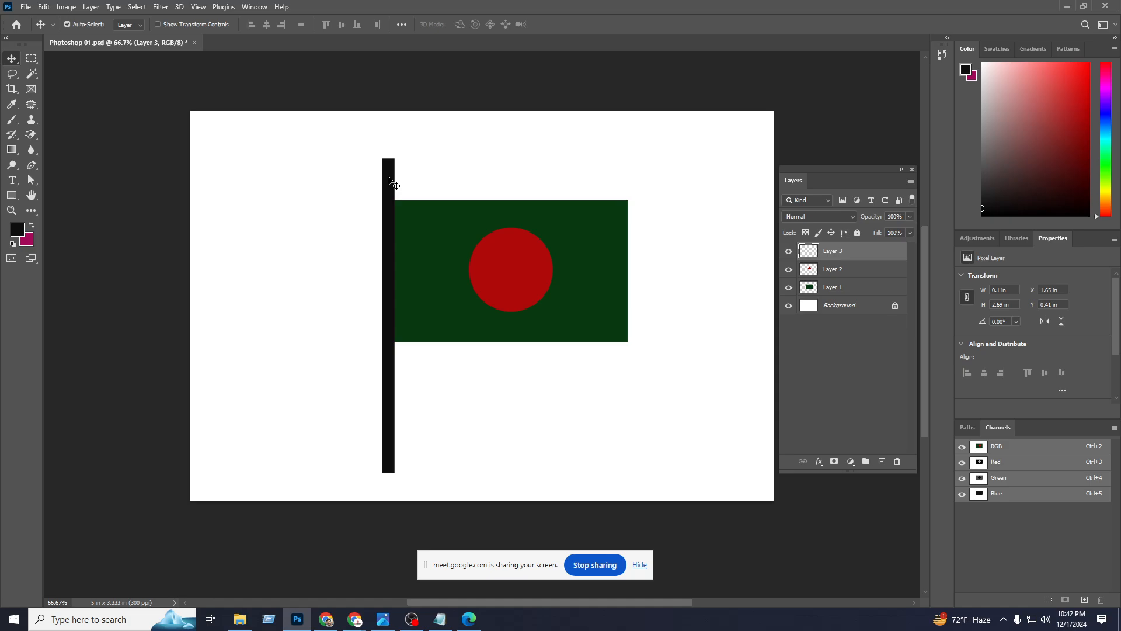
left_click_drag(391, 178, 387, 195)
left_click_drag(523, 277, 647, 183)
key("ctrl+z")
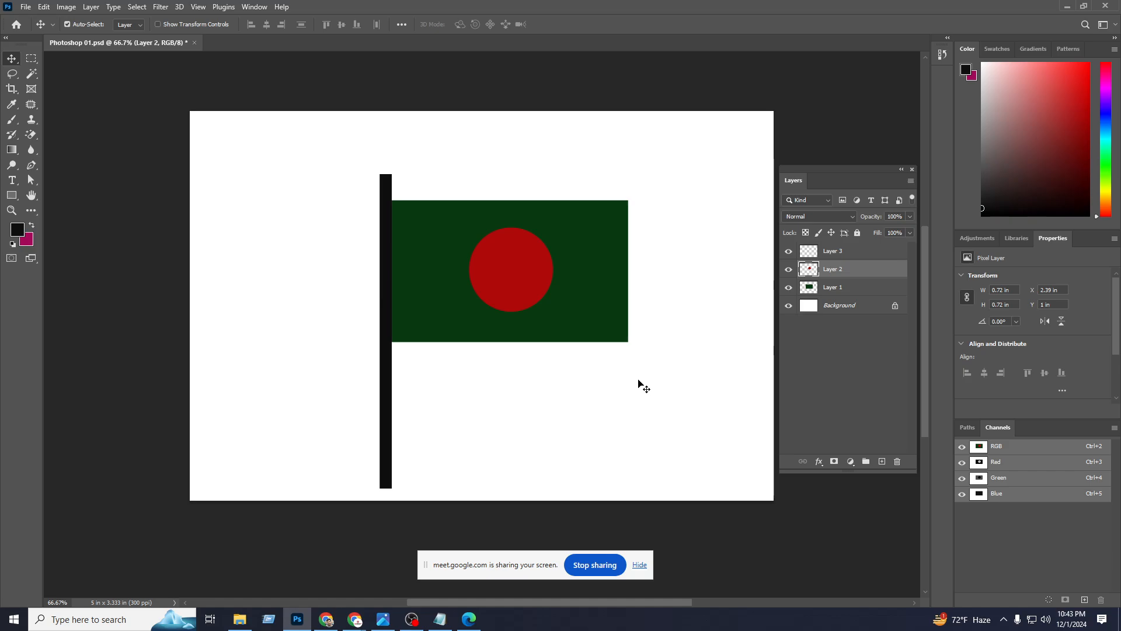
Select the pole, circle and rectangle together on the canvas and delete their three layers.
left_click_drag(309, 189, 638, 354)
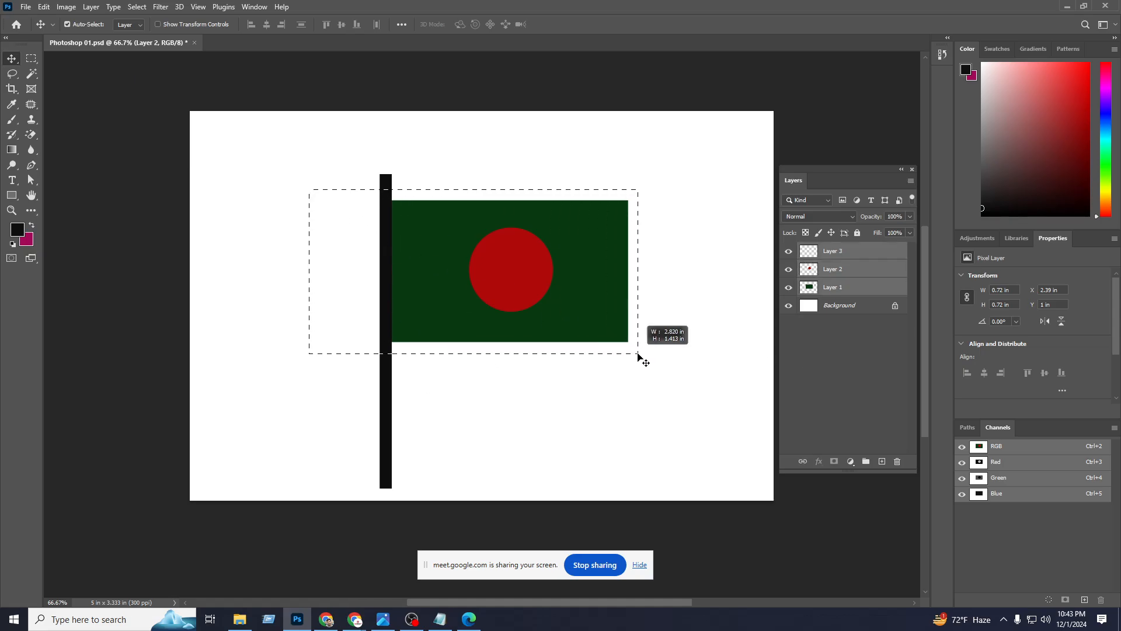
key("Delete")
Switch to Chrome, search Google Images for illustration building in a new tab, and open the red Adobe Illustrator building picture.
left_click(326, 619)
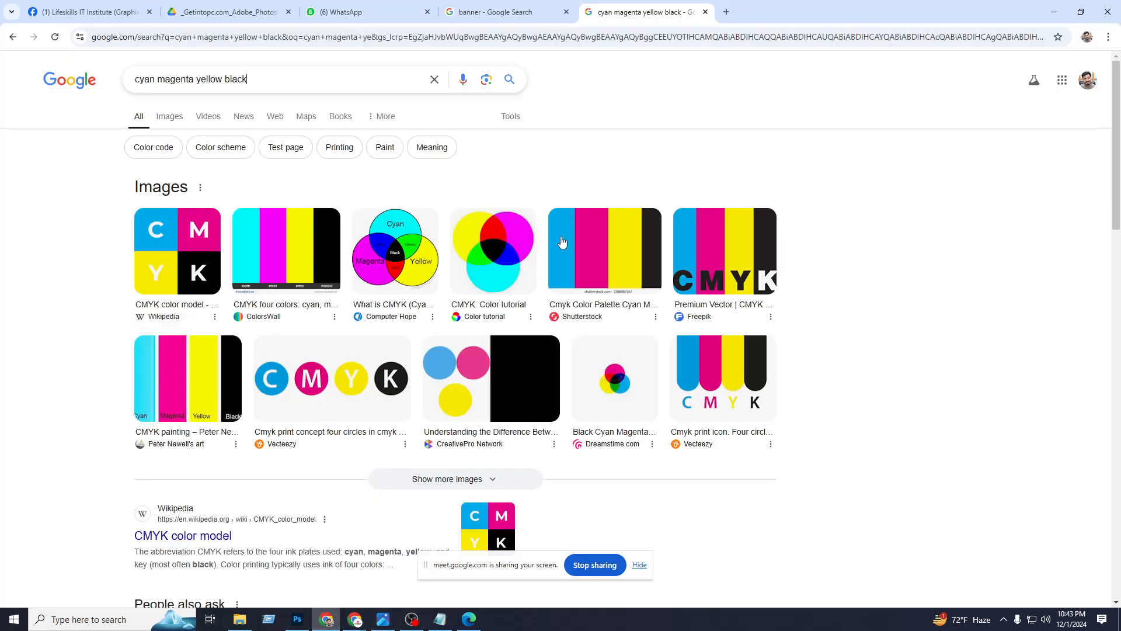
key("ctrl+t")
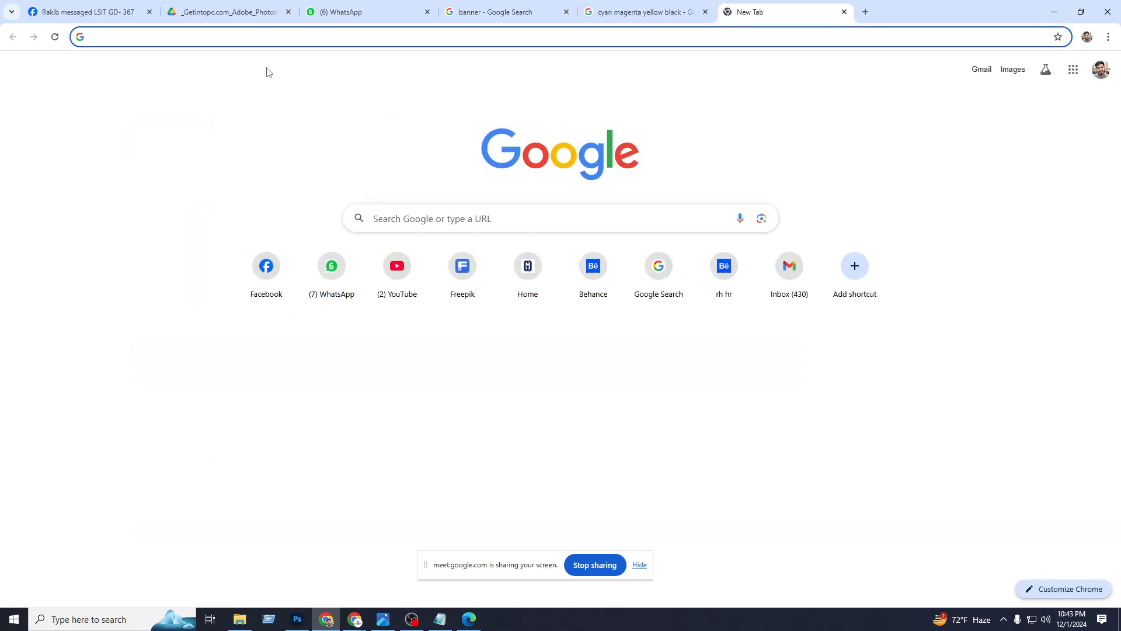
type("ill")
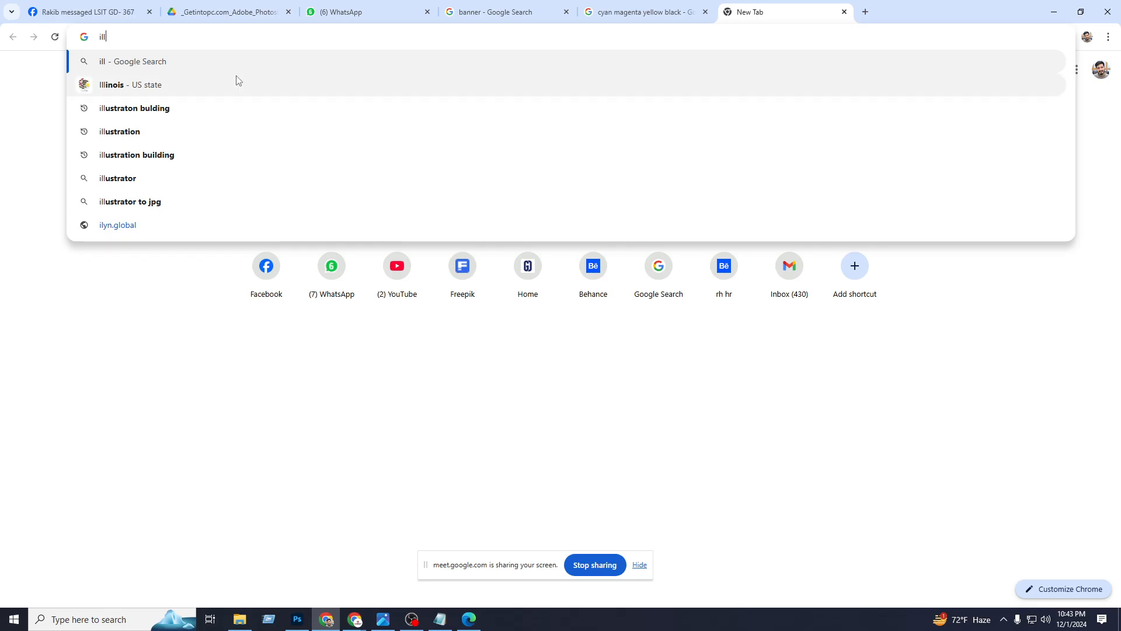
left_click(210, 108)
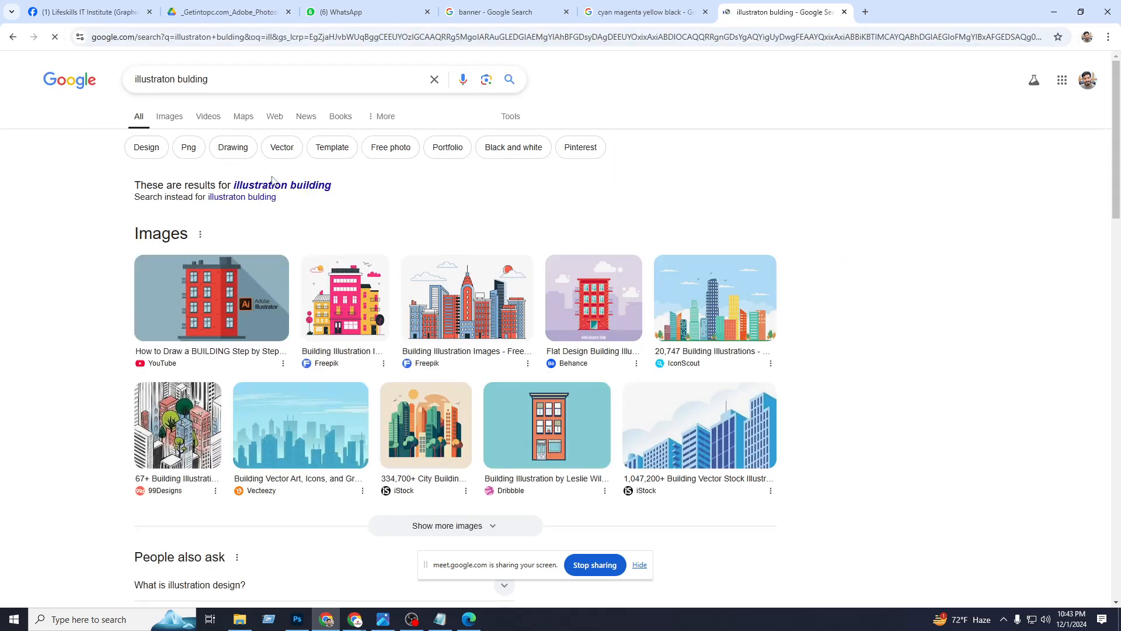
left_click(169, 117)
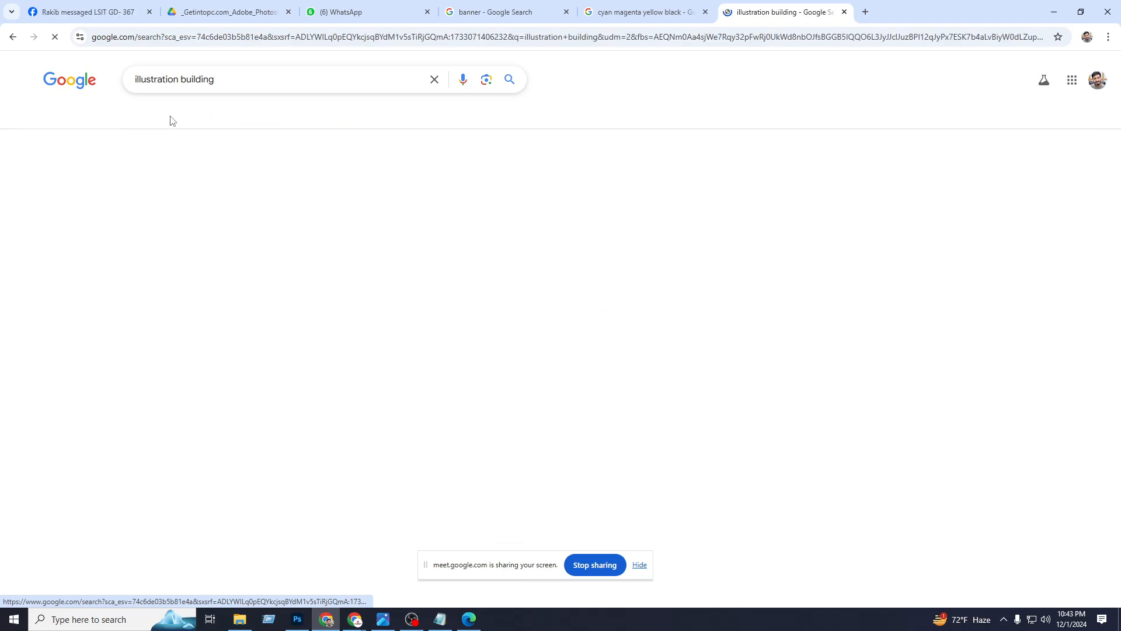
left_click(606, 220)
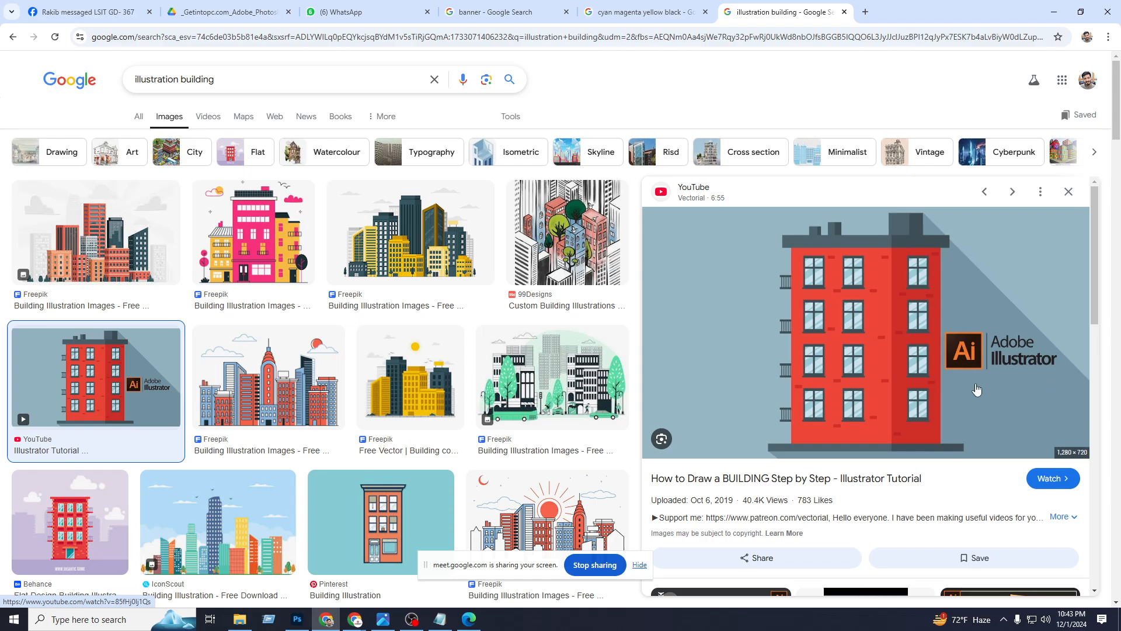
Copy the red building picture and paste it into the Photoshop document.
right_click(968, 365)
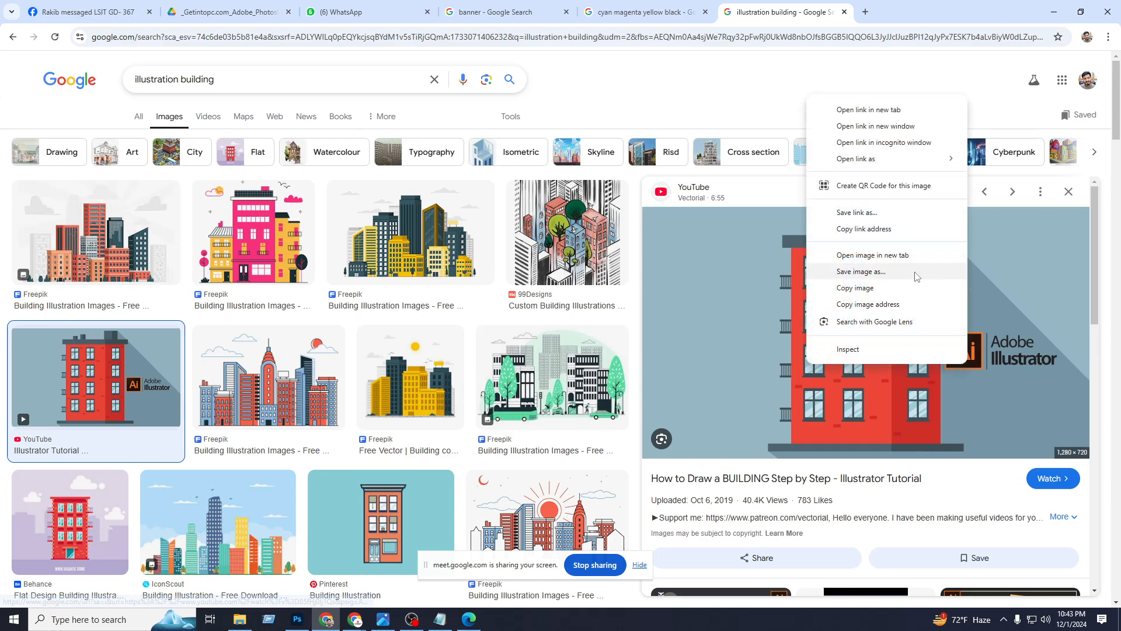
left_click(855, 288)
left_click(303, 621)
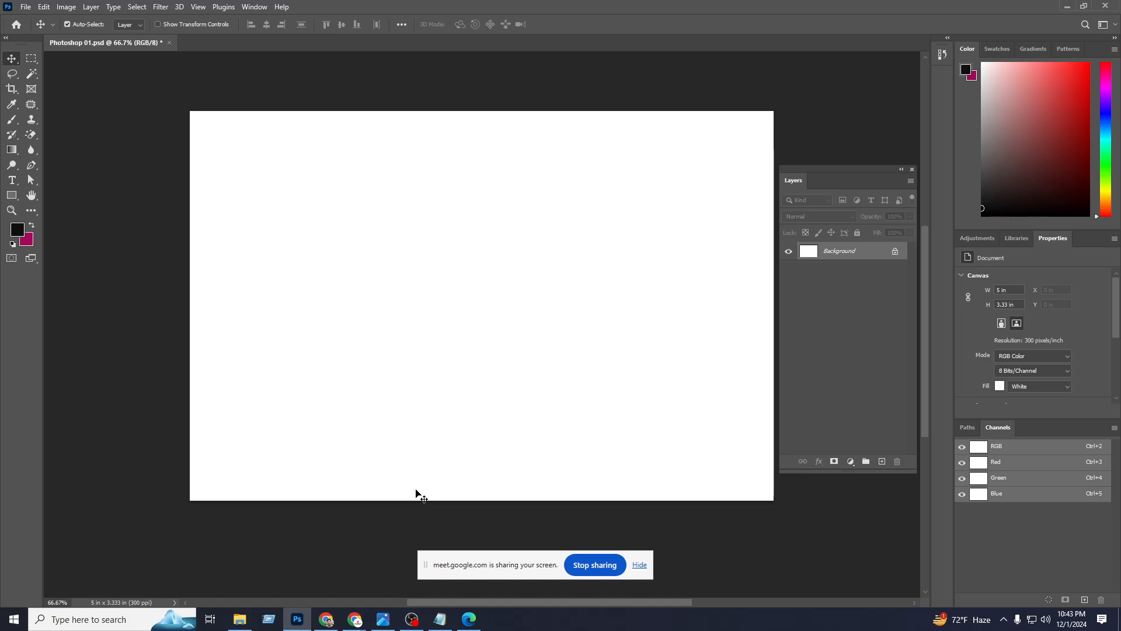
key("ctrl+v")
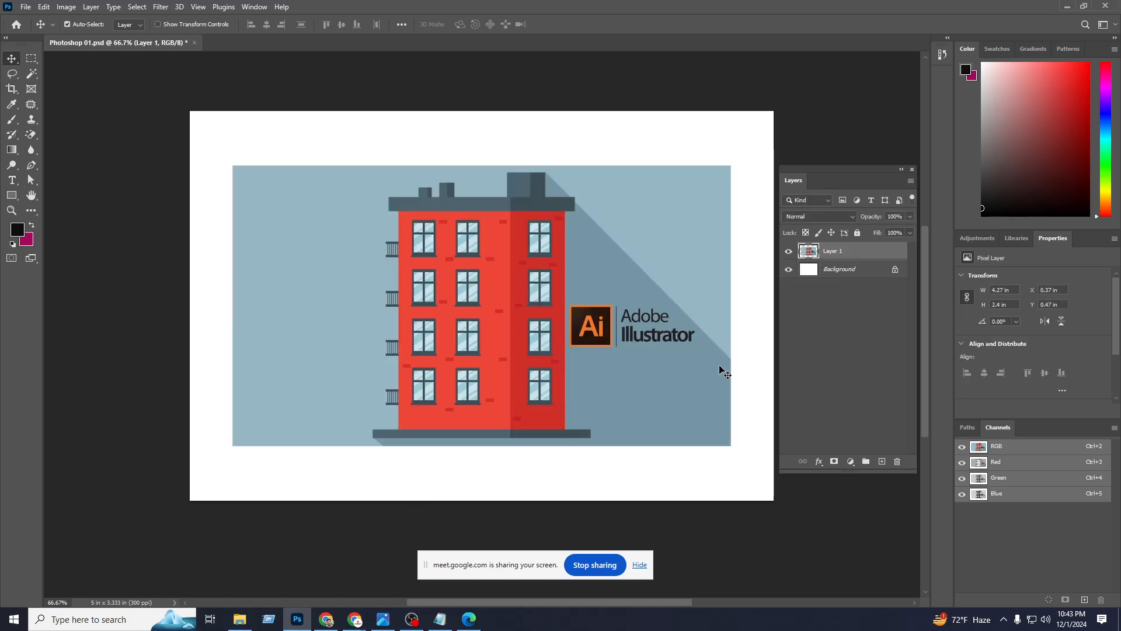
Open Free Transform on the pasted building image, leave it without changes and delete the image layer.
key("ctrl+t")
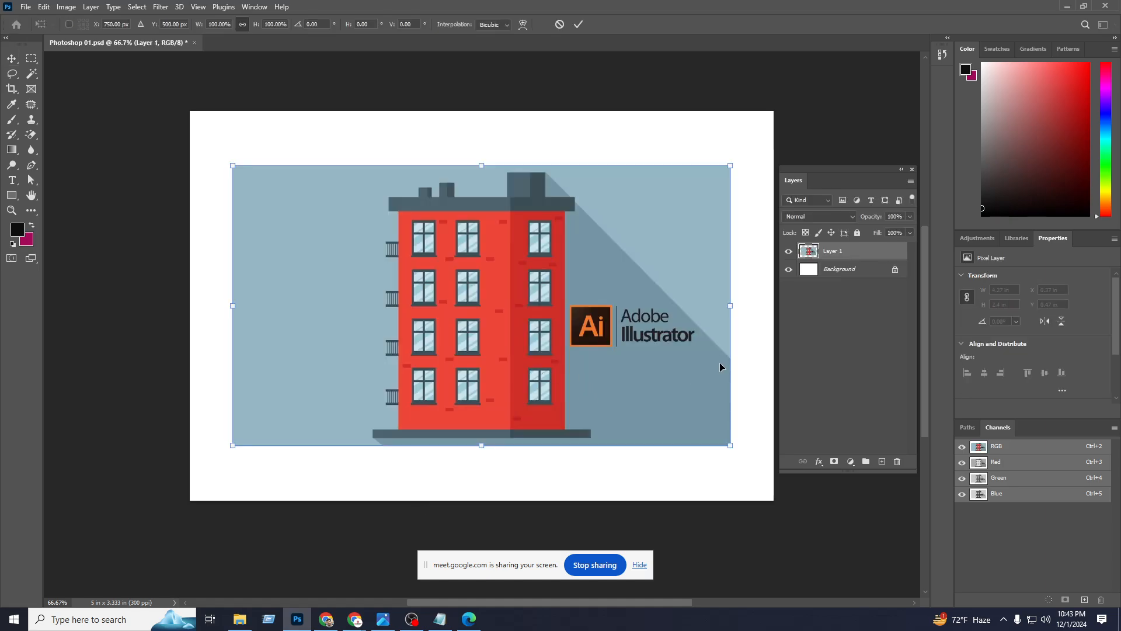
left_click(591, 23)
left_click(605, 104)
left_click(516, 369)
key("Delete")
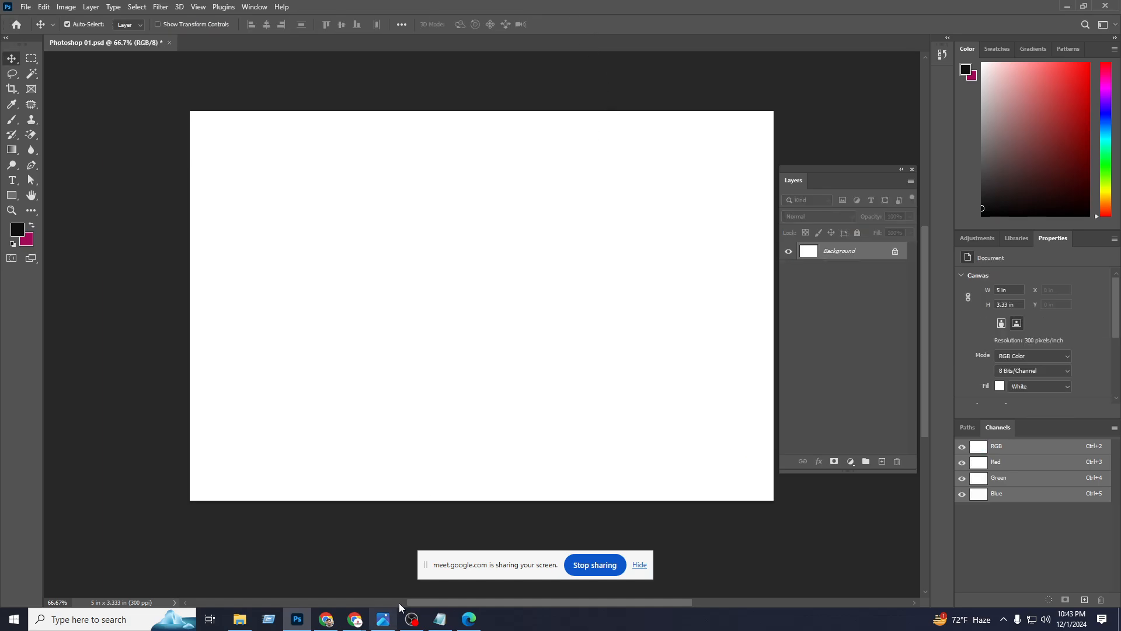
Switch to Chrome, copy the red Adobe Illustrator building picture again and paste it into the Photoshop document as a layer.
left_click(327, 620)
right_click(906, 298)
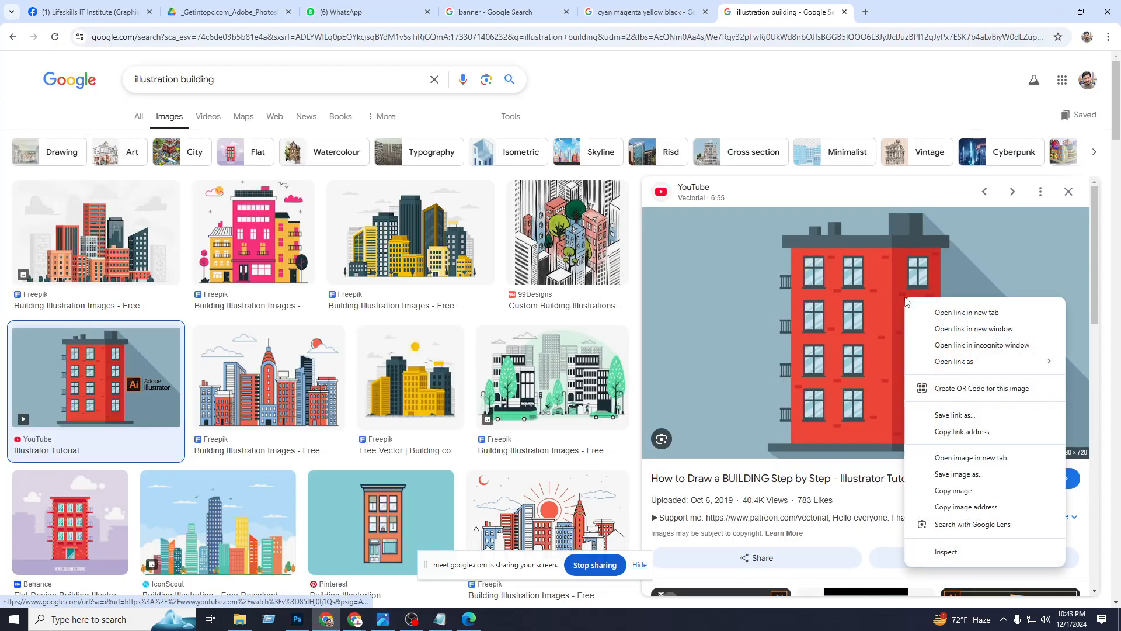
left_click(953, 491)
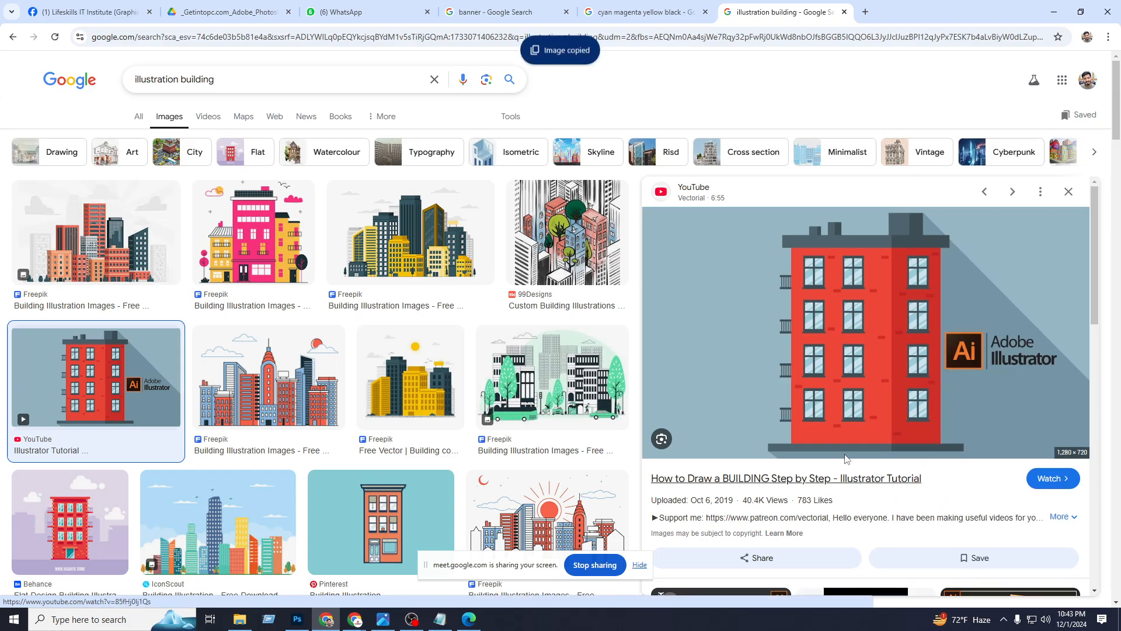
left_click(303, 621)
key("ctrl+v")
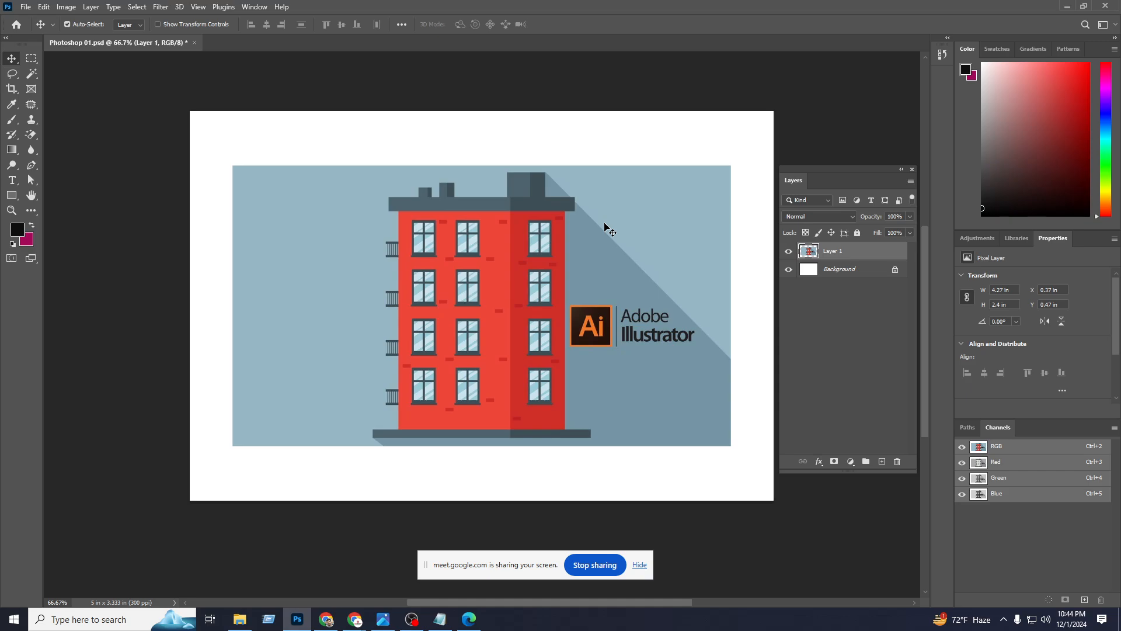
Scale the pasted building image down proportionally to about 31% near the canvas's upper-left area and deselect its layer.
key("ctrl+t")
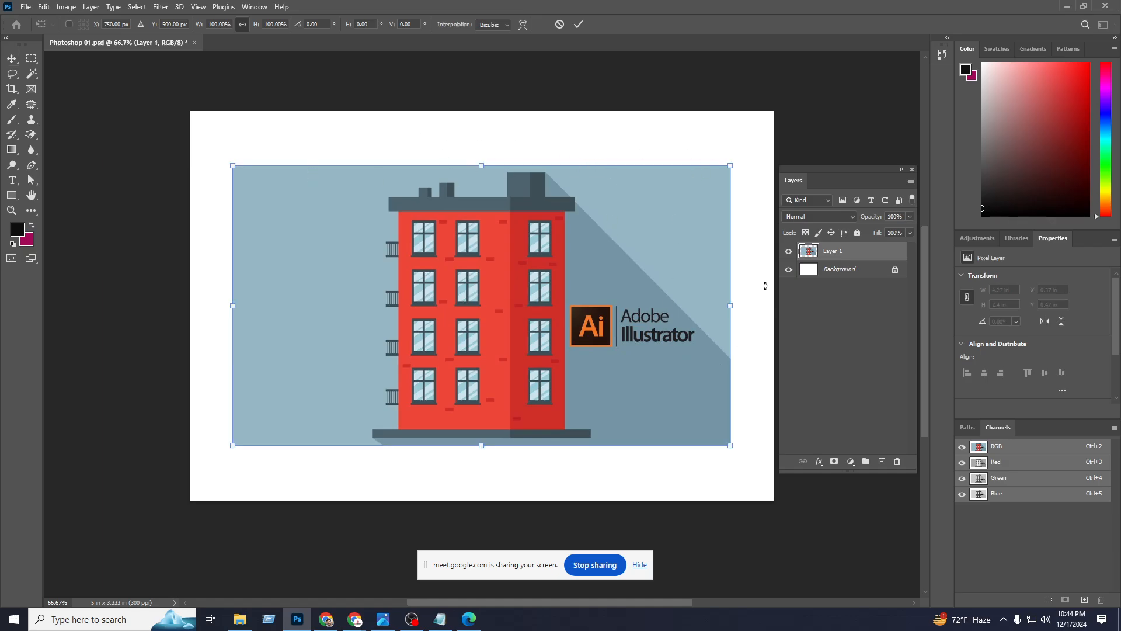
left_click_drag(731, 446, 392, 242)
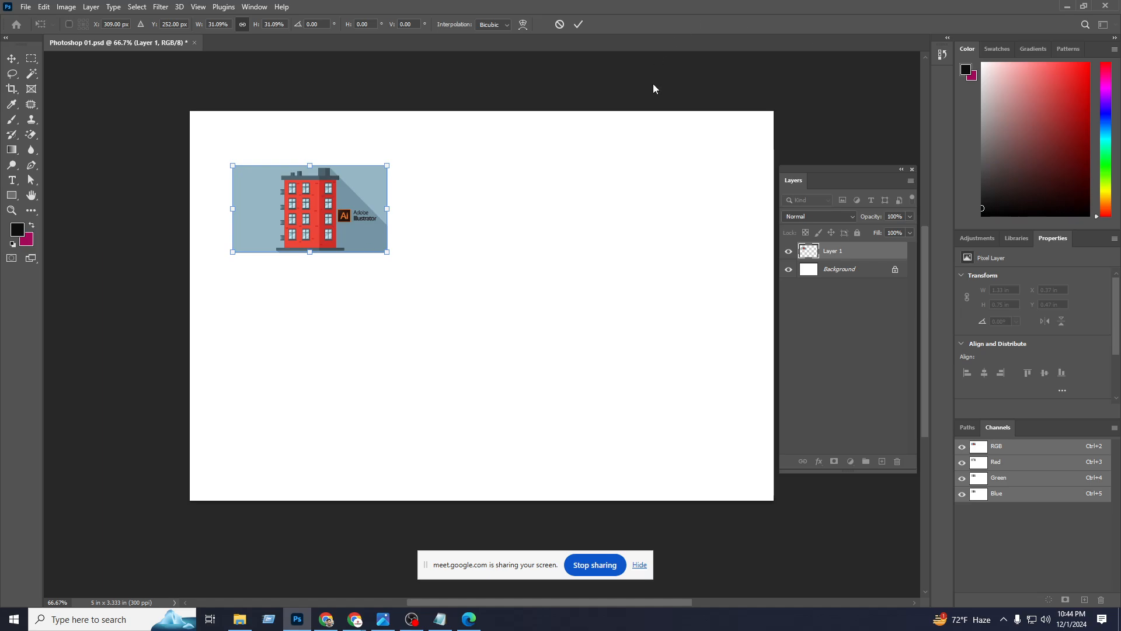
left_click(580, 25)
left_click(530, 268)
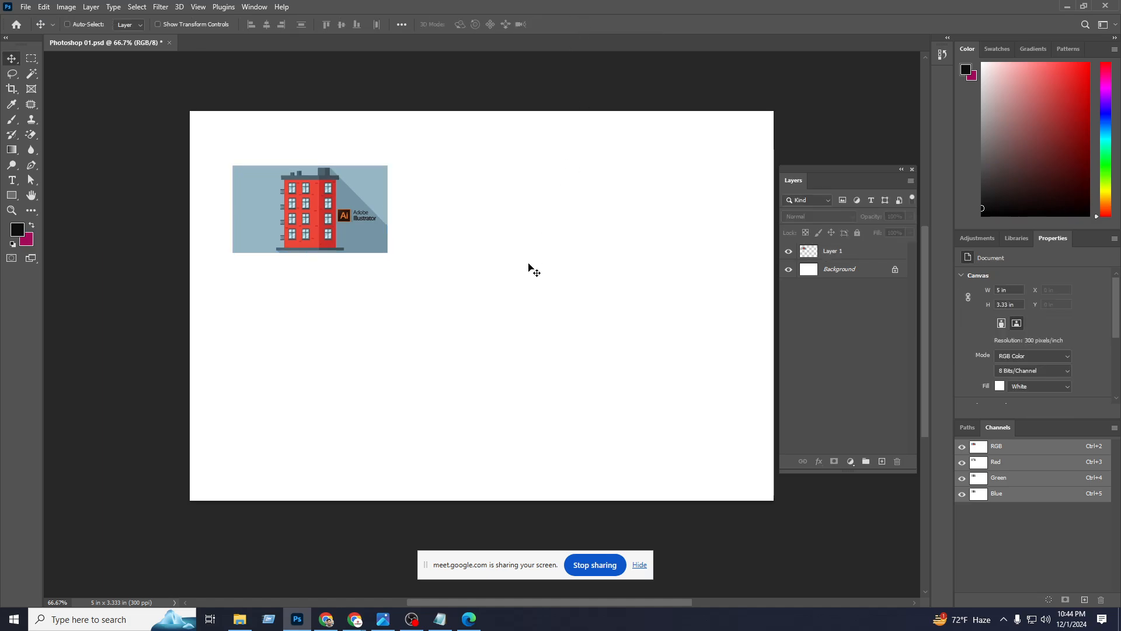
Add a new layer and draw a thin rectangular selection about 1.47 × 0.12 in beside the building image for the roof bar.
key("ctrl+1")
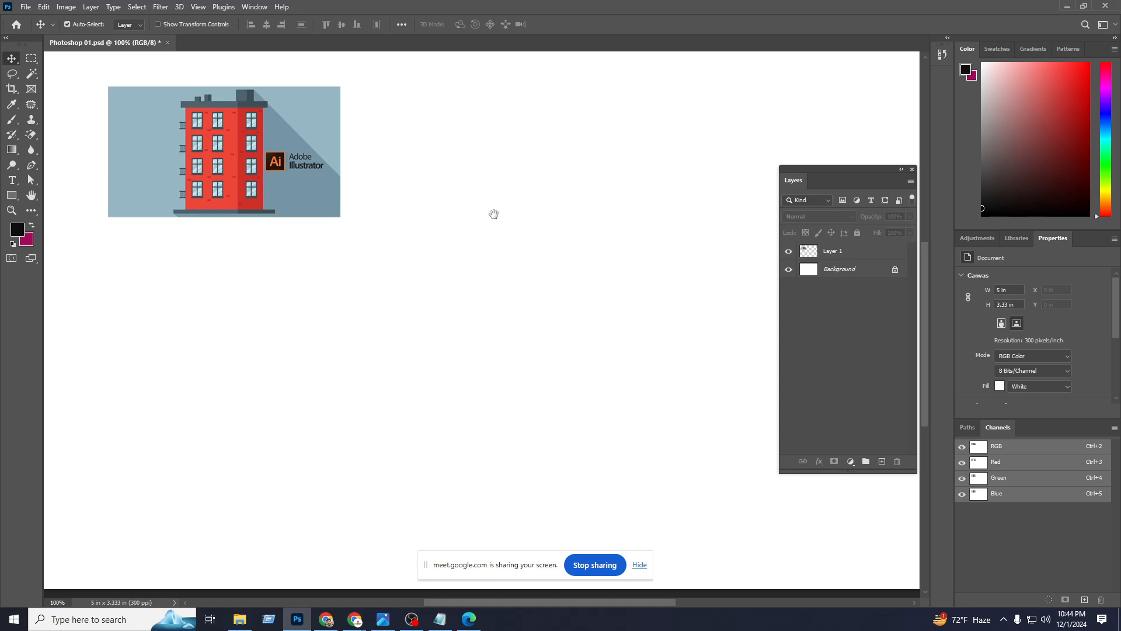
left_click_drag(493, 213, 486, 350)
left_click_drag(886, 173, 936, 170)
left_click(932, 458)
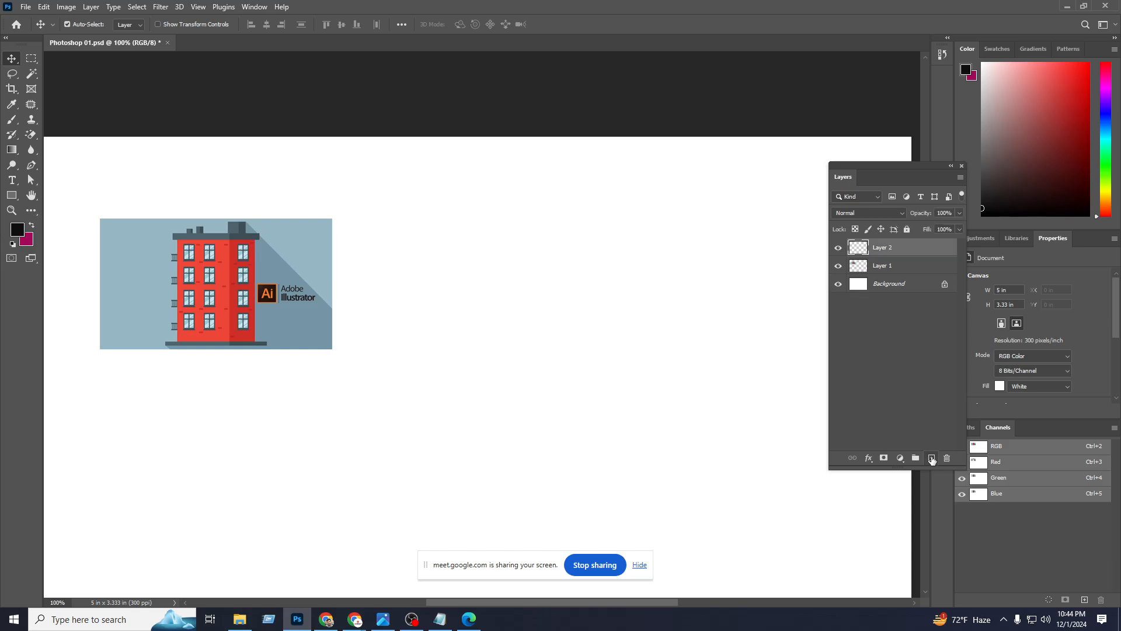
left_click(31, 58)
left_click_drag(374, 232, 632, 251)
Choose a dark grey foreground color, fill the thin roof bar selection with it and deselect.
left_click_drag(1034, 182, 967, 173)
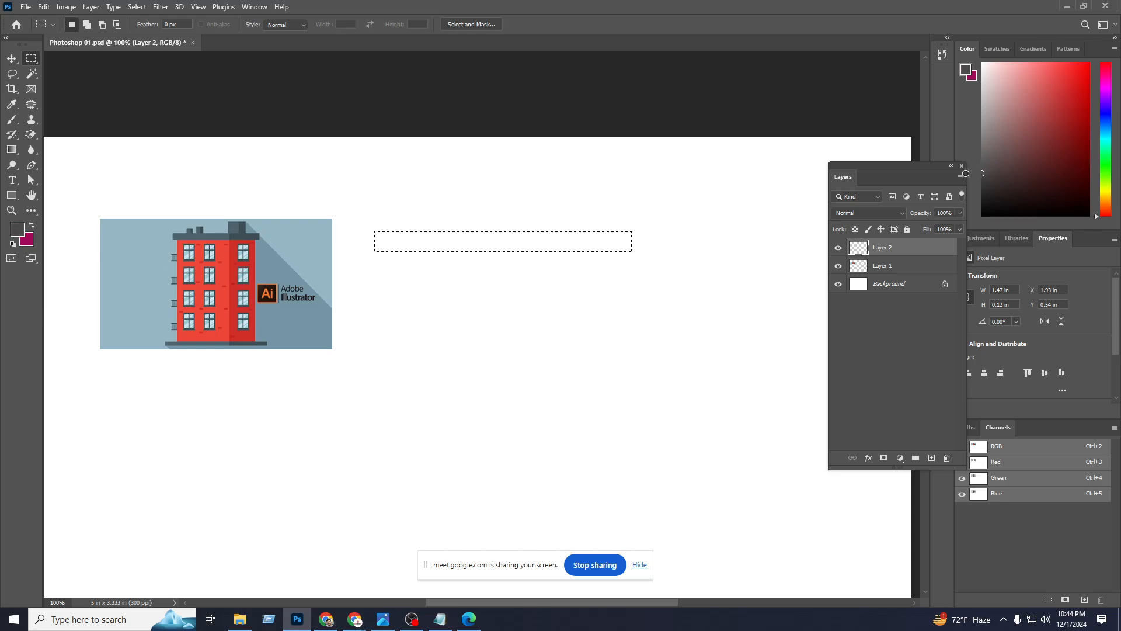
left_click(18, 230)
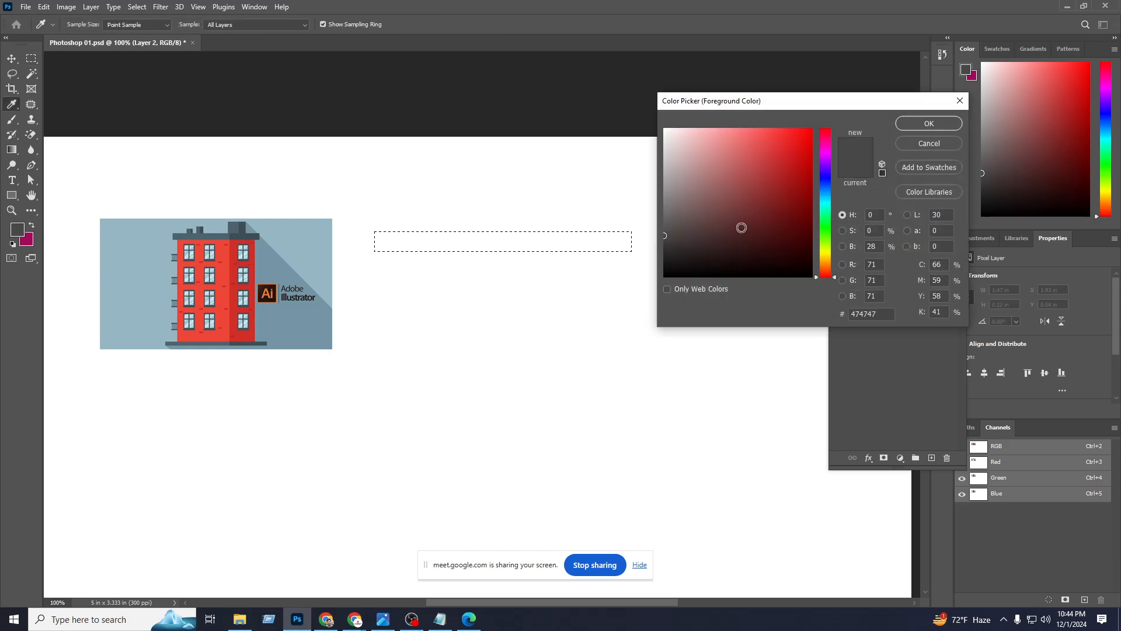
mouse_move(742, 227)
left_mouse_down()
mouse_move(796, 172)
mouse_move(804, 147)
mouse_move(773, 244)
mouse_move(711, 198)
mouse_move(730, 213)
left_mouse_up()
left_click(933, 146)
mouse_move(1054, 165)
left_mouse_down()
mouse_move(1089, 152)
mouse_move(1059, 157)
mouse_move(1052, 178)
mouse_move(1073, 172)
mouse_move(950, 118)
mouse_move(946, 142)
left_mouse_up()
left_click_drag(1049, 177, 949, 165)
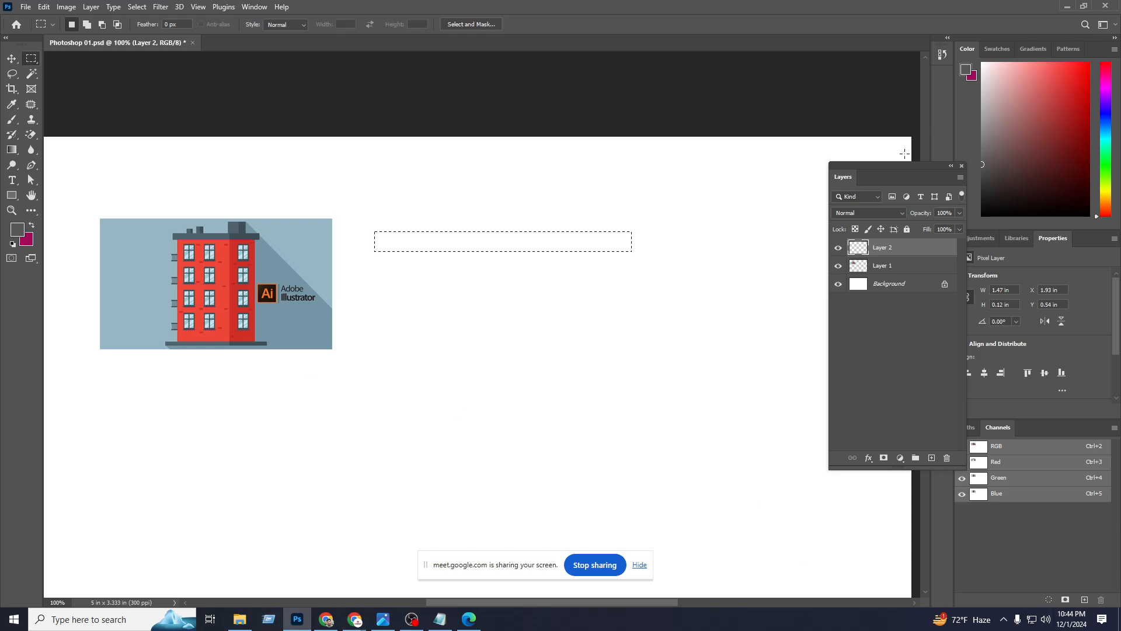
left_click_drag(988, 176, 951, 176)
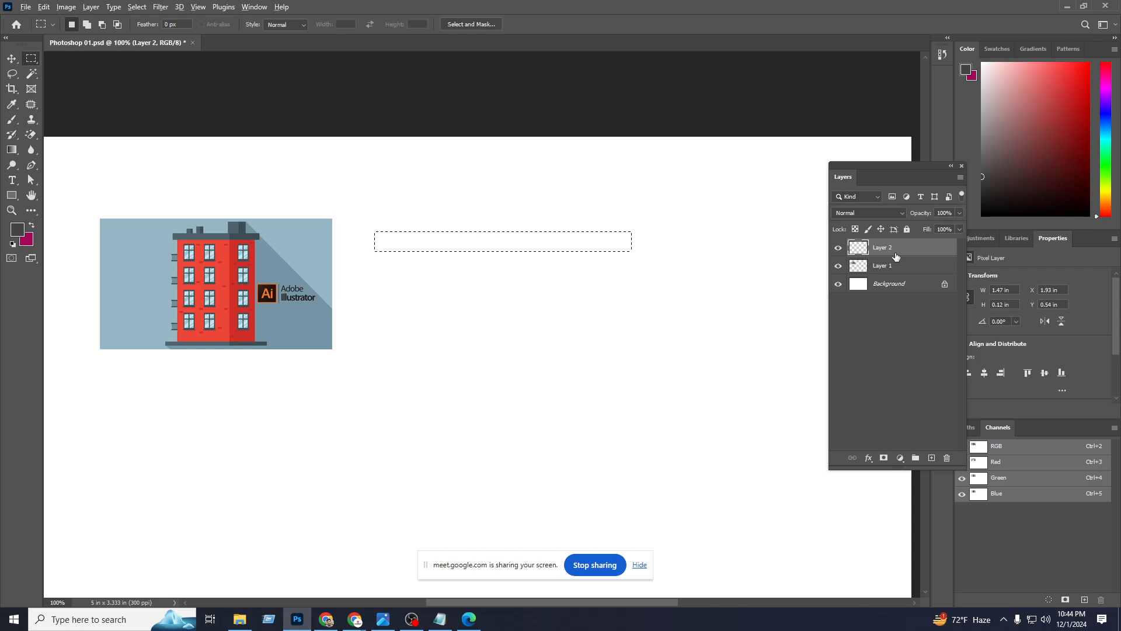
key("alt+BackSpace")
key("ctrl+d")
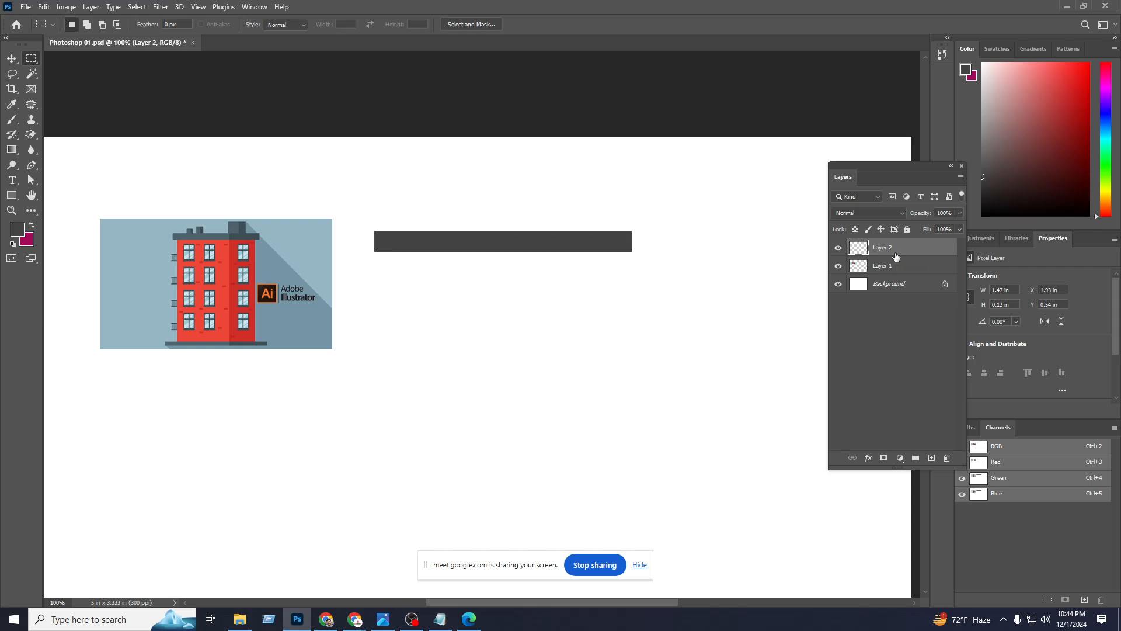
Duplicate the roof bar's layer and move the copy end to end with the original bar's right side.
left_click(15, 60)
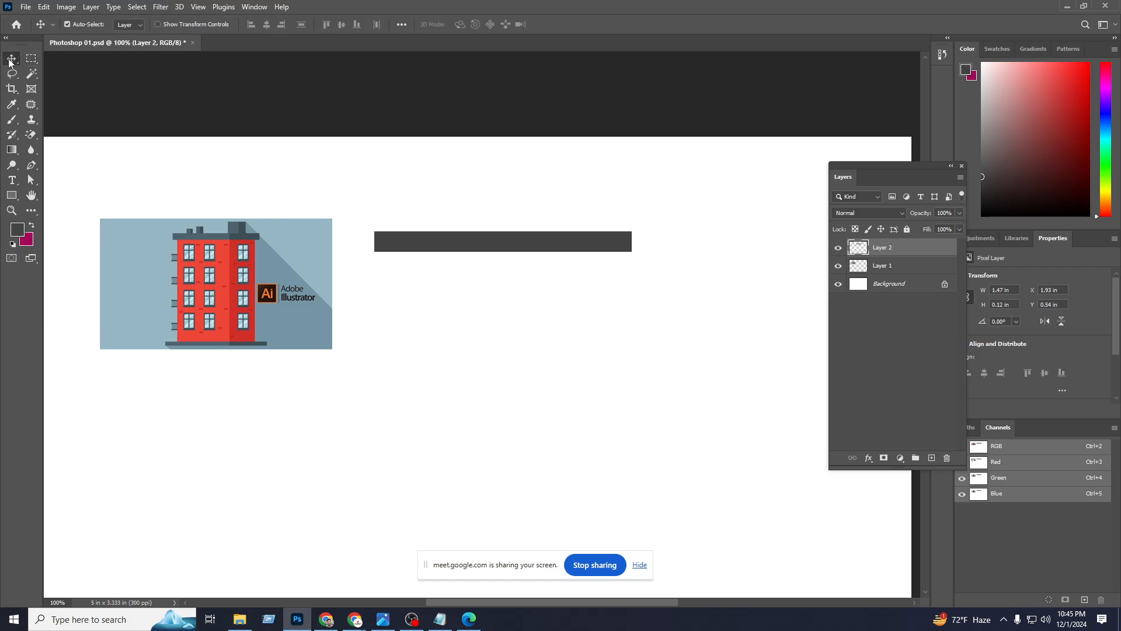
left_click_drag(858, 173, 889, 145)
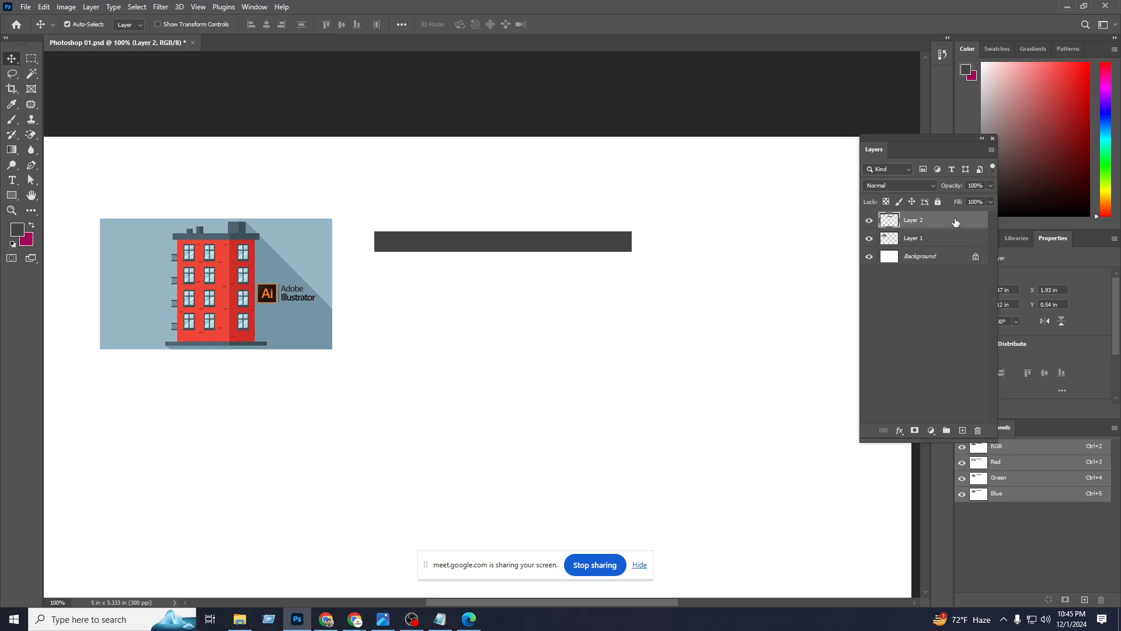
left_click_drag(956, 222, 965, 431)
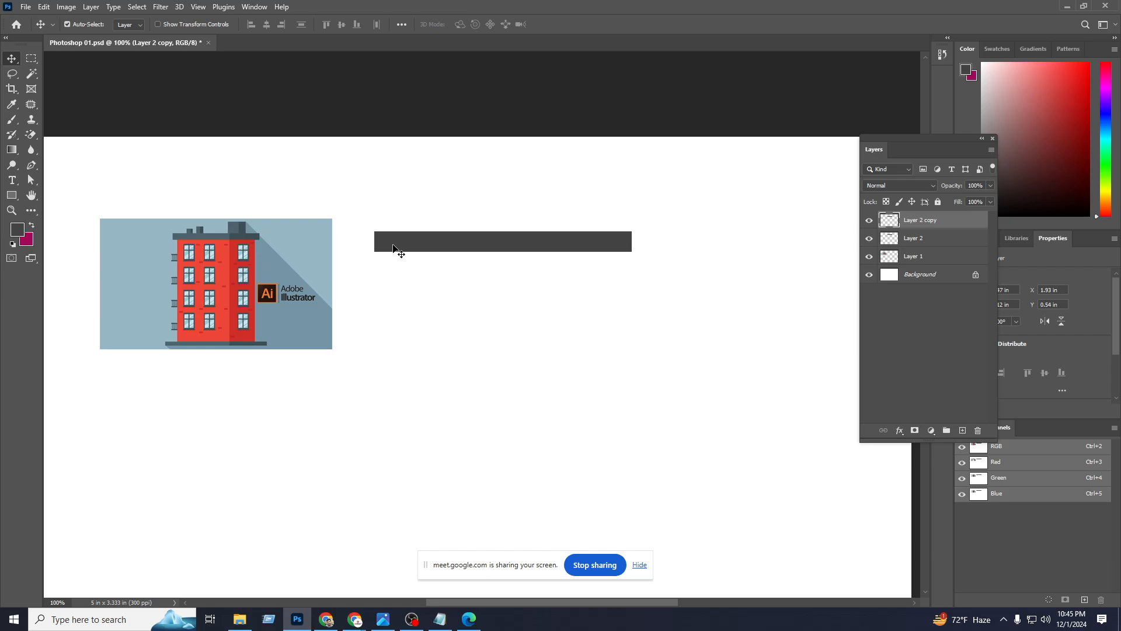
left_click_drag(394, 245, 652, 293)
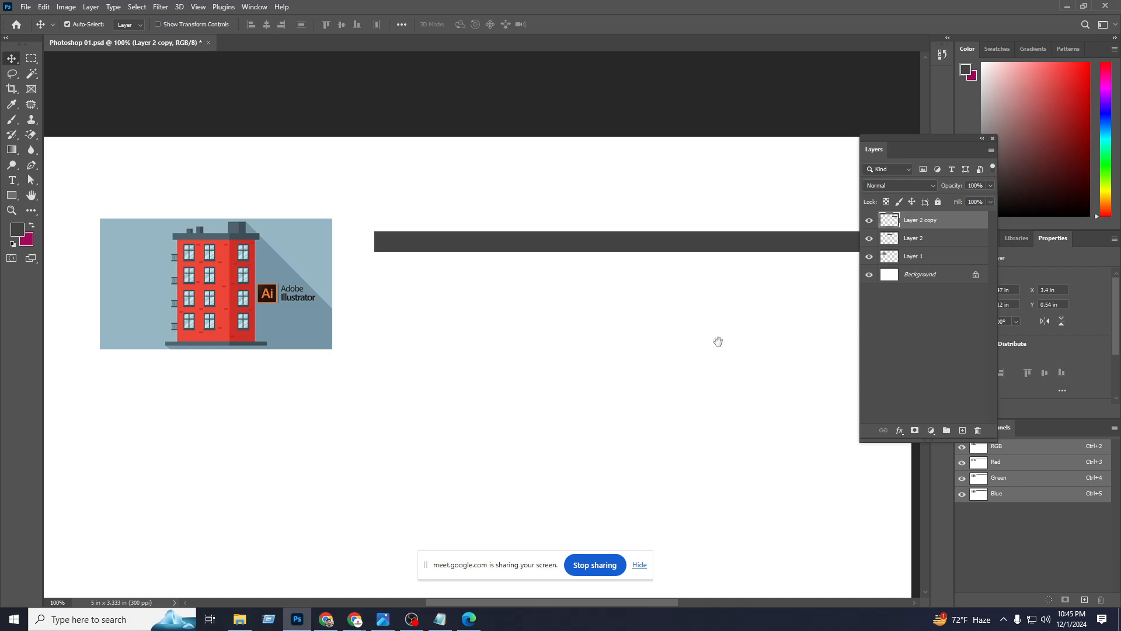
left_click_drag(718, 341, 651, 352)
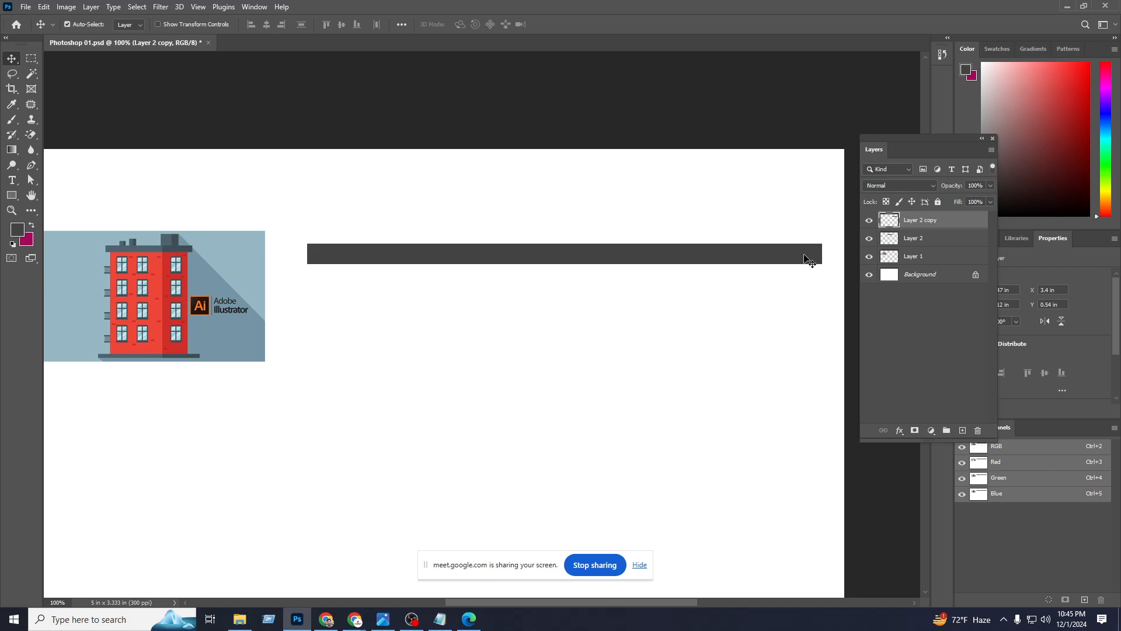
Narrow the duplicated bar from its outer end to about 0.56 in wide with Free Transform, keeping its height.
key("ctrl+t")
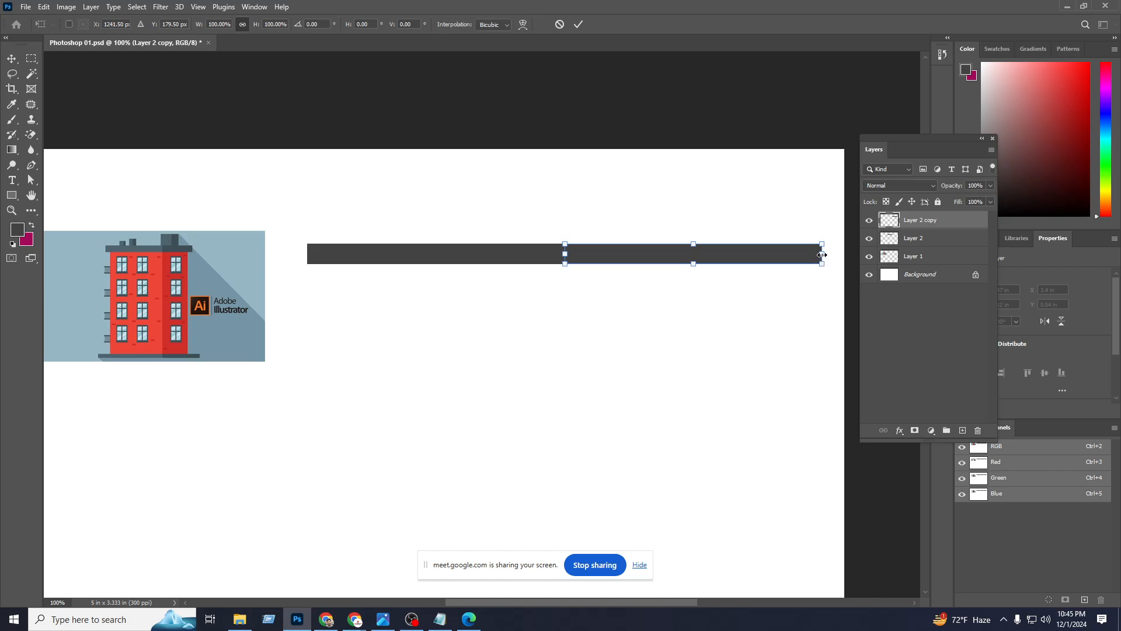
left_click_drag(822, 254, 663, 260)
left_click(579, 24)
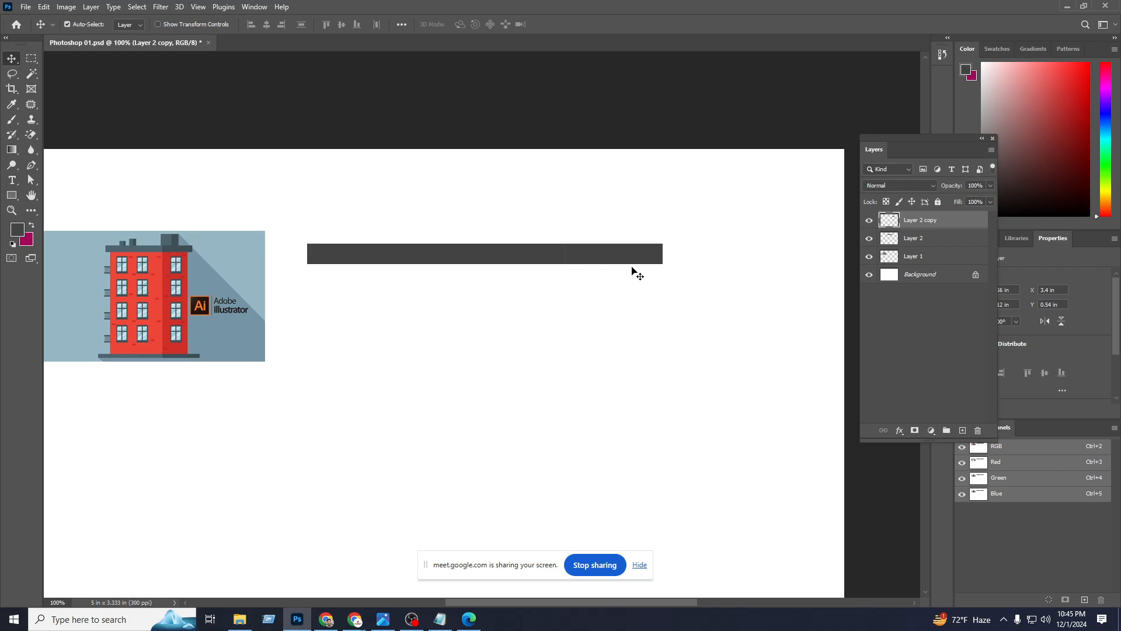
left_click(593, 359)
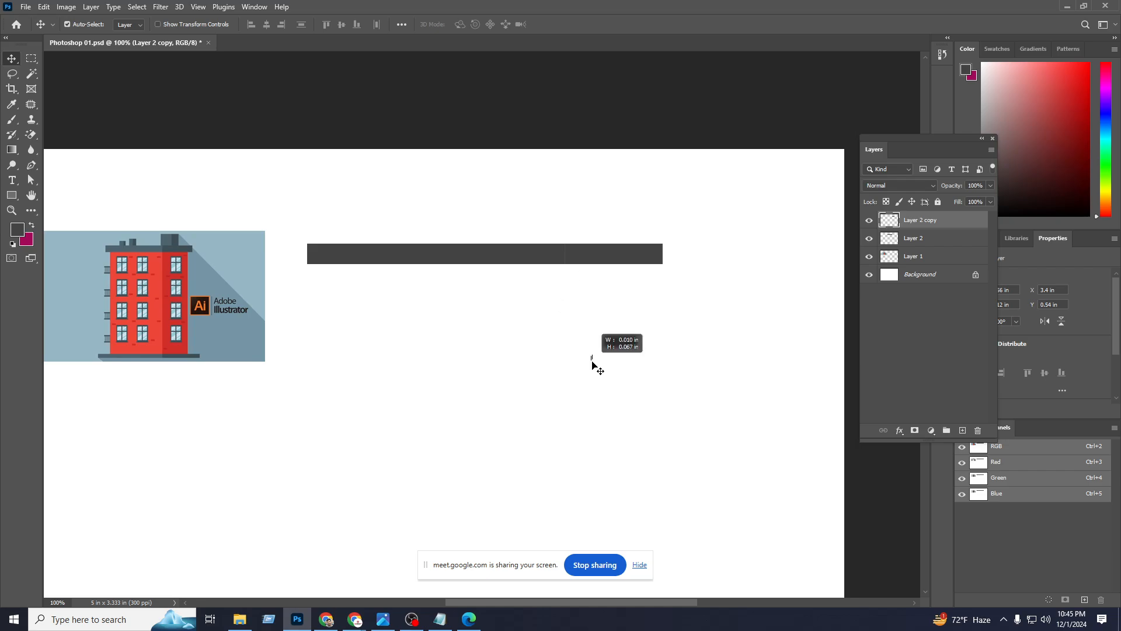
left_click(622, 258)
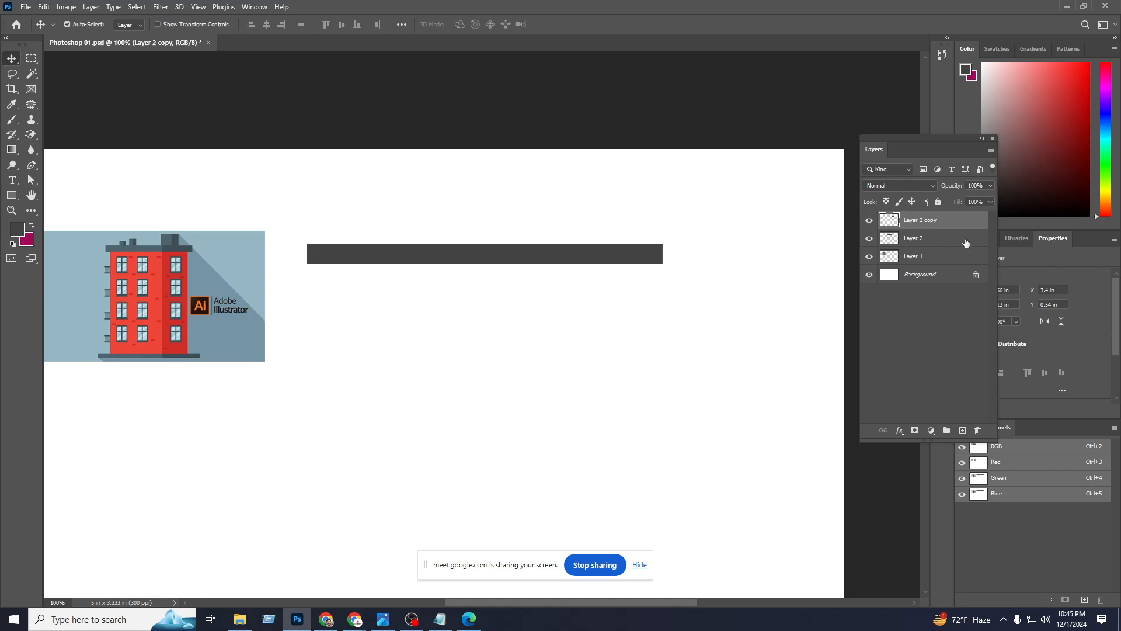
Add a Color Overlay effect to the duplicated bar's layer with Normal blend mode.
double_click(956, 222)
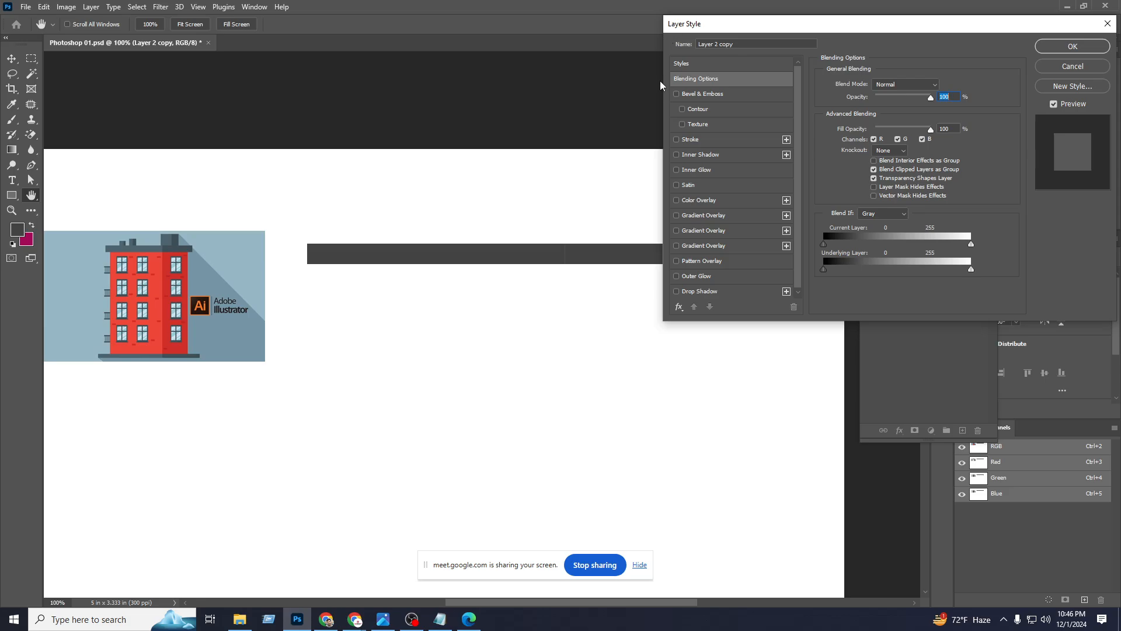
left_click(697, 200)
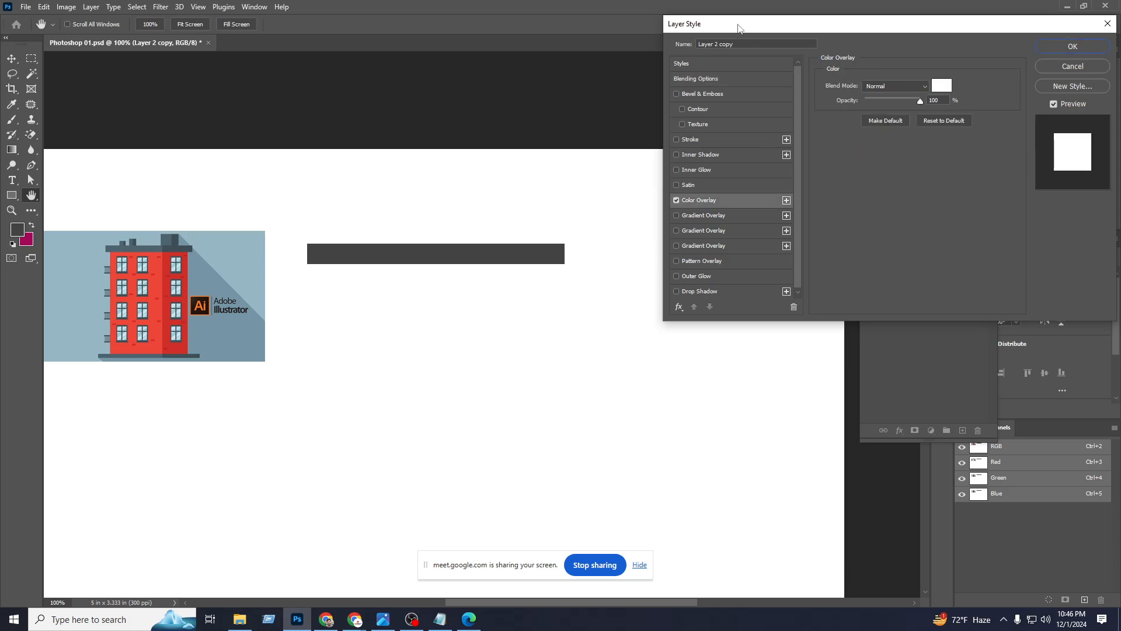
left_click_drag(739, 28, 838, 40)
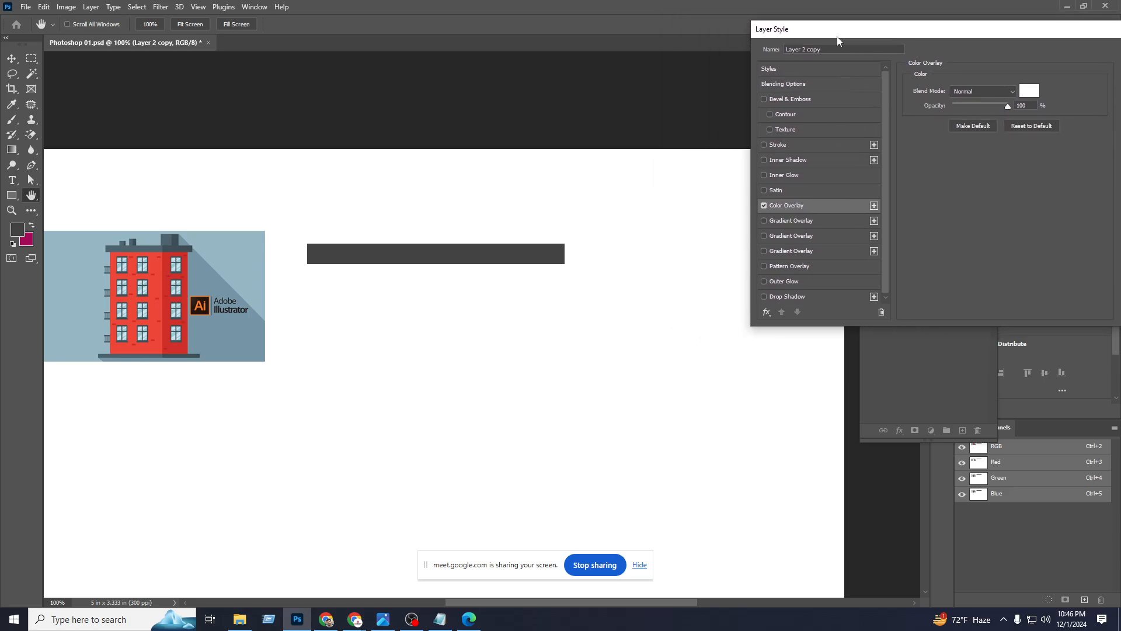
left_click(777, 70)
left_click(783, 206)
left_click(991, 93)
left_click(971, 105)
Set the duplicated bar's overlay color to a slightly darker grey than the main bar and apply the layer style.
left_click(1030, 92)
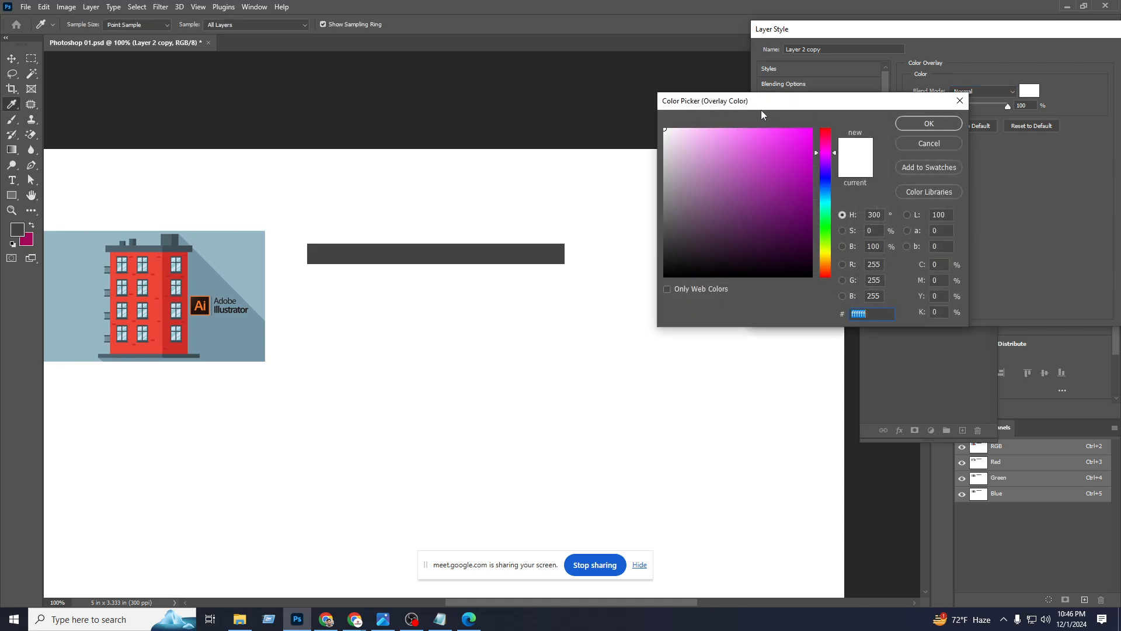
left_click_drag(762, 111, 840, 110)
left_click(749, 239)
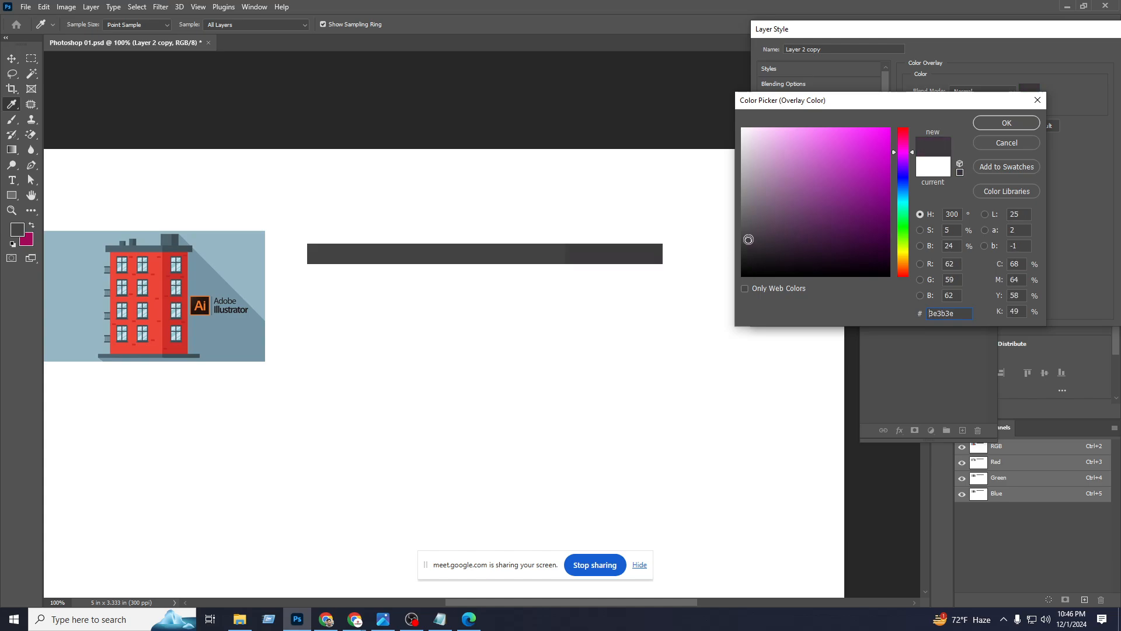
mouse_move(749, 239)
left_mouse_down()
mouse_move(763, 230)
mouse_move(746, 213)
mouse_move(737, 235)
mouse_move(740, 251)
mouse_move(753, 228)
mouse_move(752, 261)
mouse_move(740, 237)
mouse_move(748, 225)
mouse_move(749, 248)
mouse_move(744, 241)
left_mouse_up()
left_click(1003, 124)
left_click_drag(1017, 32, 714, 66)
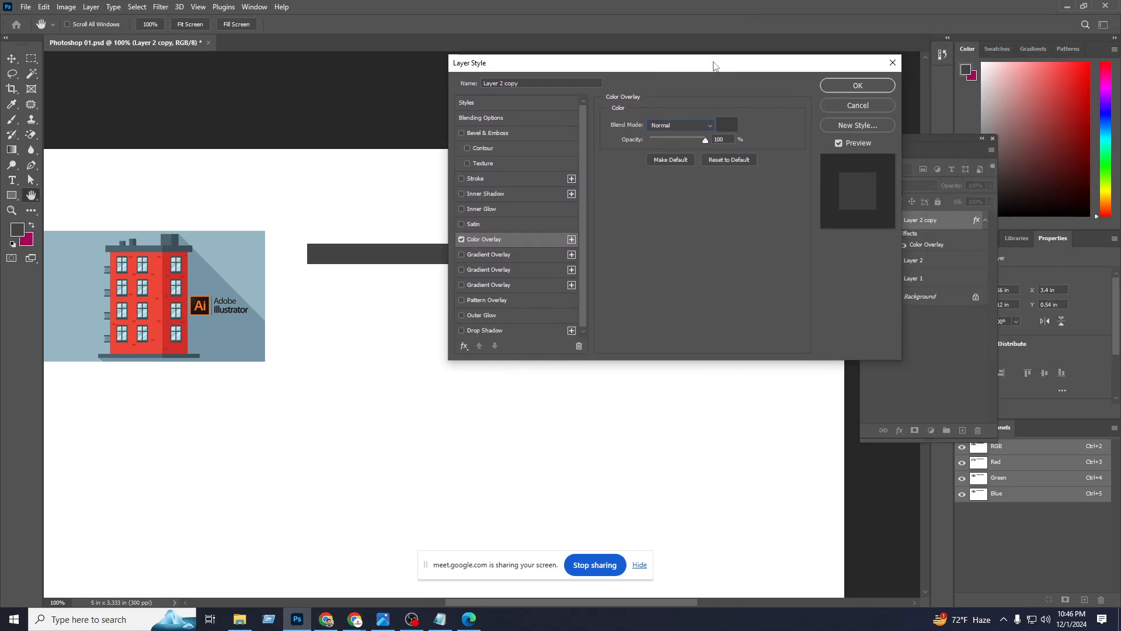
left_click(867, 87)
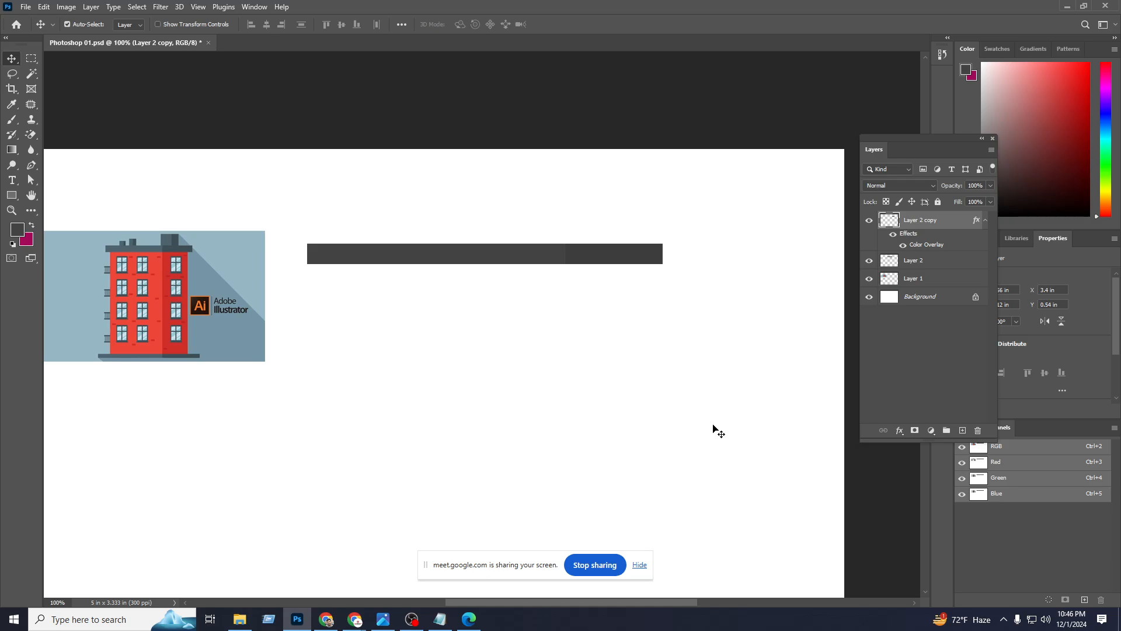
Add a new layer and draw a rectangular selection about 1.27 × 1.46 in directly under the roof bar for the front wall.
left_click(963, 431)
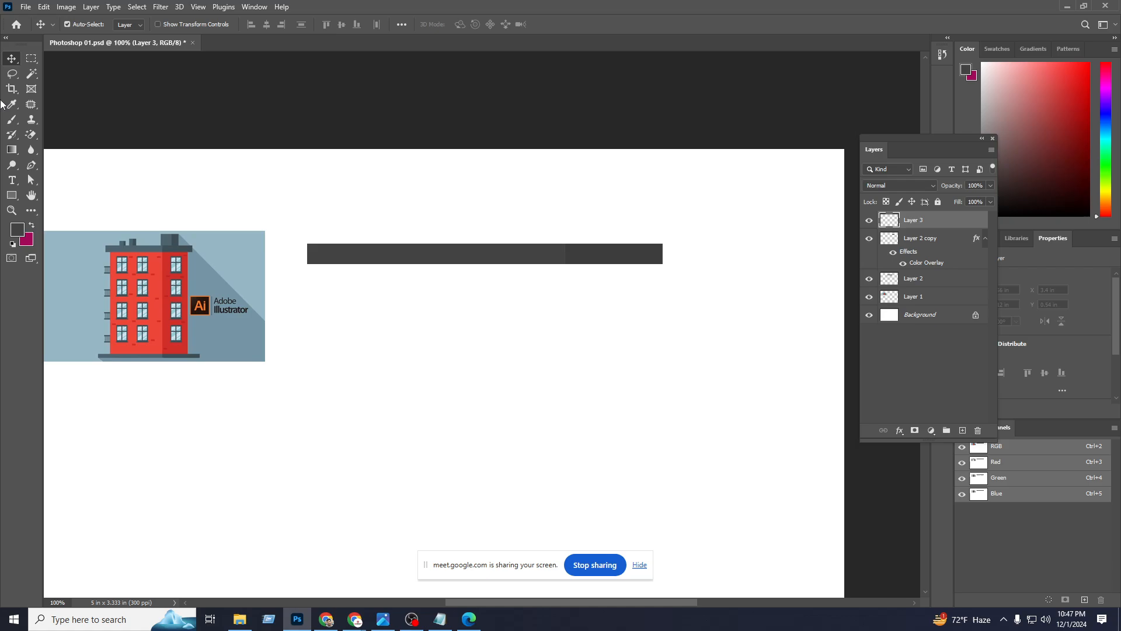
left_click(31, 57)
right_click(32, 60)
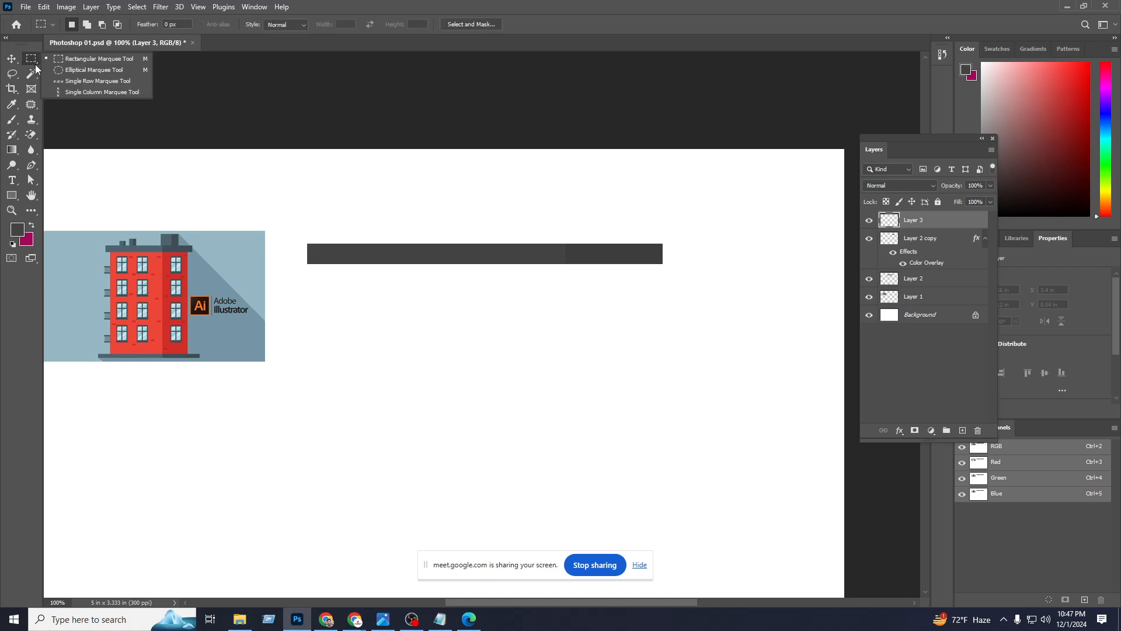
left_click(69, 60)
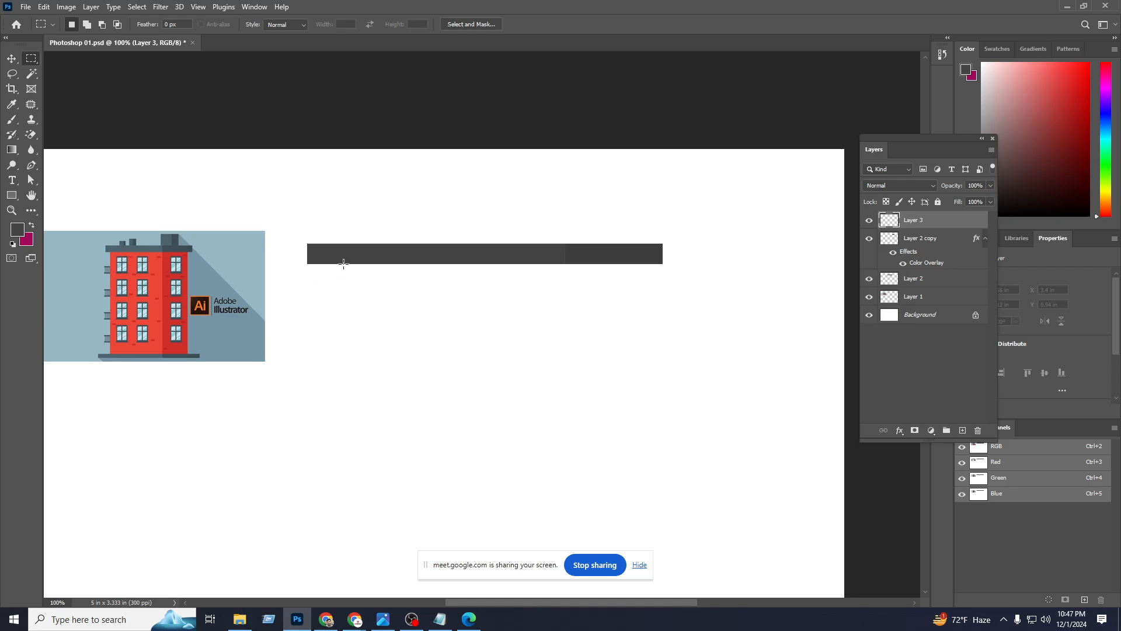
left_click_drag(344, 264, 565, 518)
Fill the wall selection with dark red, and refill it with a darker brownish red.
left_click(1034, 203)
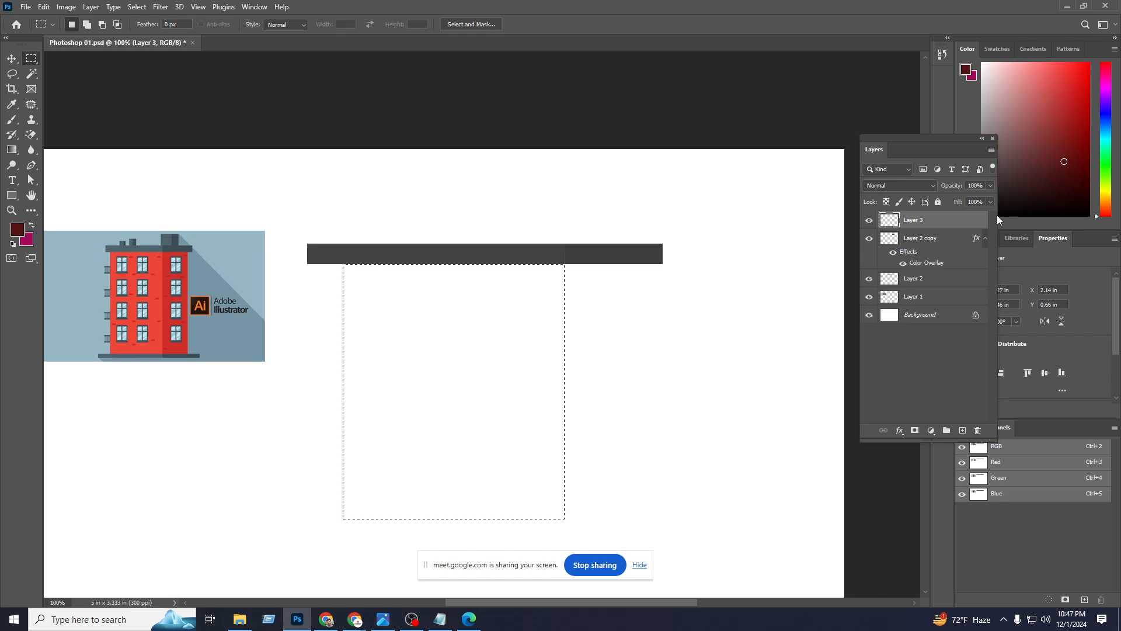
key("alt+BackSpace")
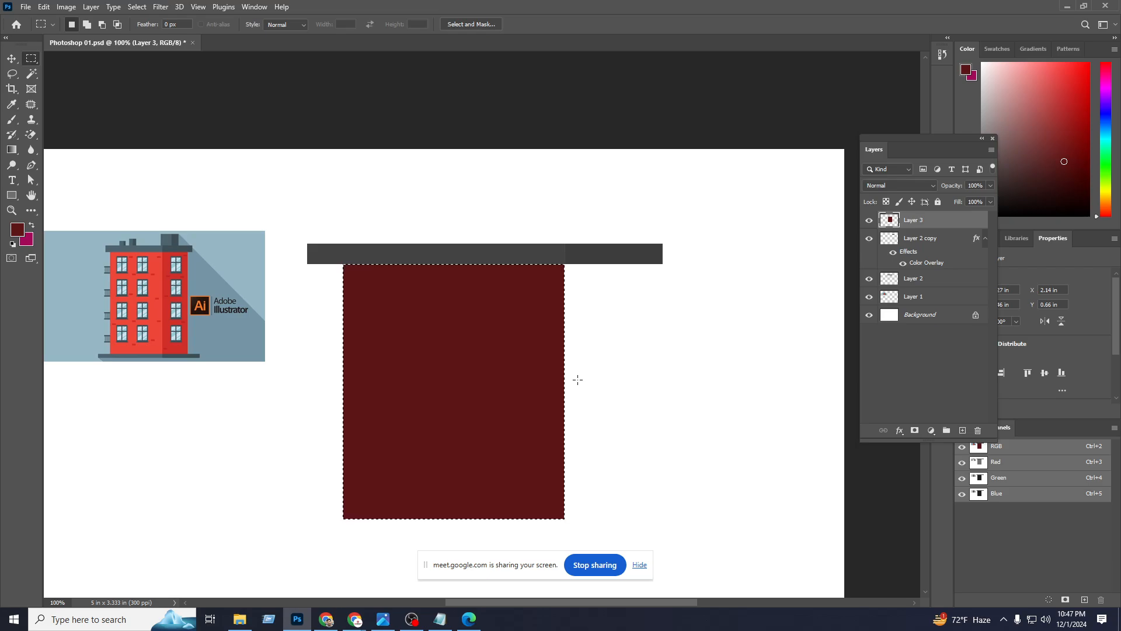
left_click_drag(1067, 164, 1046, 192)
key("alt+BackSpace")
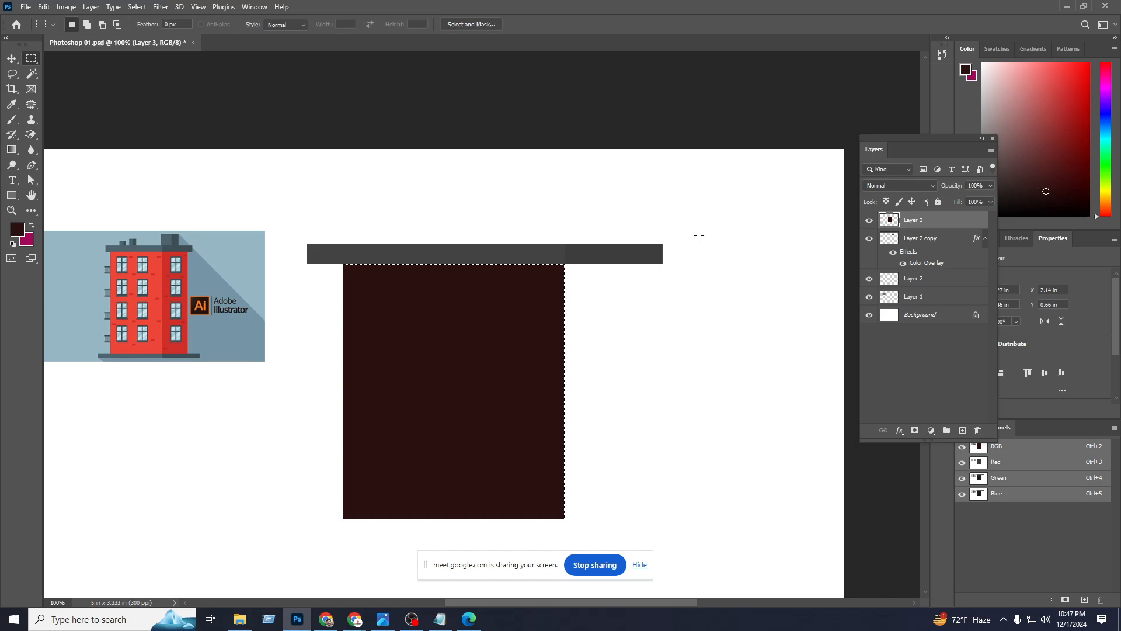
Deselect the front wall's rectangular selection.
right_click(444, 311)
left_click(467, 319)
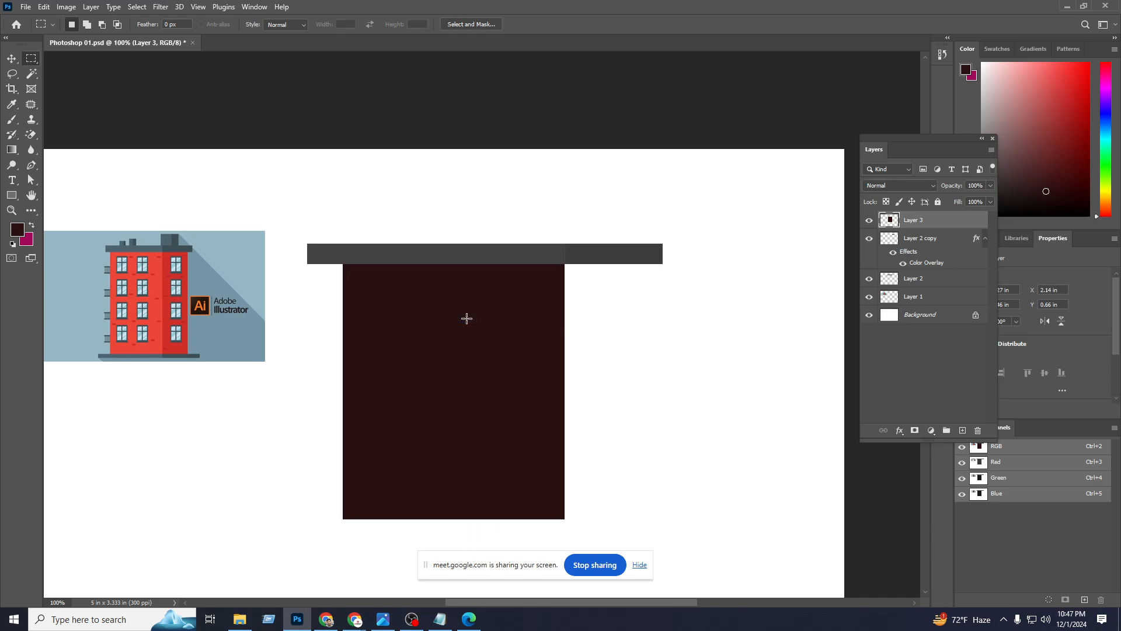
Try filling the front wall's layer with green while nothing is selected, and undo the fill.
mouse_move(1066, 178)
left_mouse_down()
mouse_move(1088, 180)
mouse_move(1092, 202)
left_mouse_up()
left_click(1106, 171)
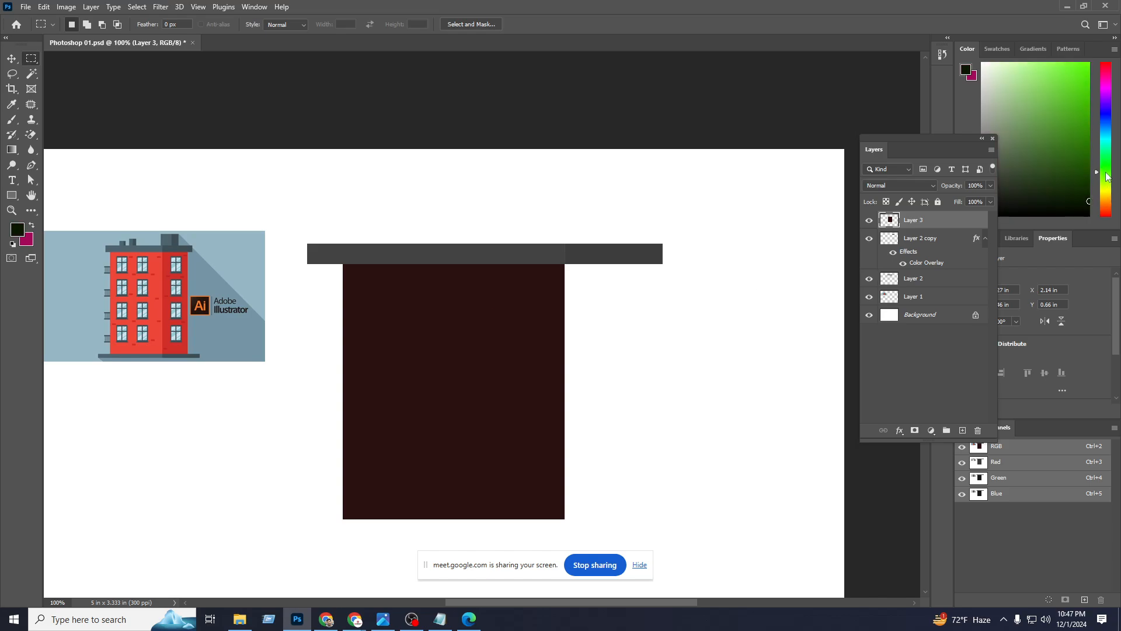
left_click(1084, 148)
key("alt+BackSpace")
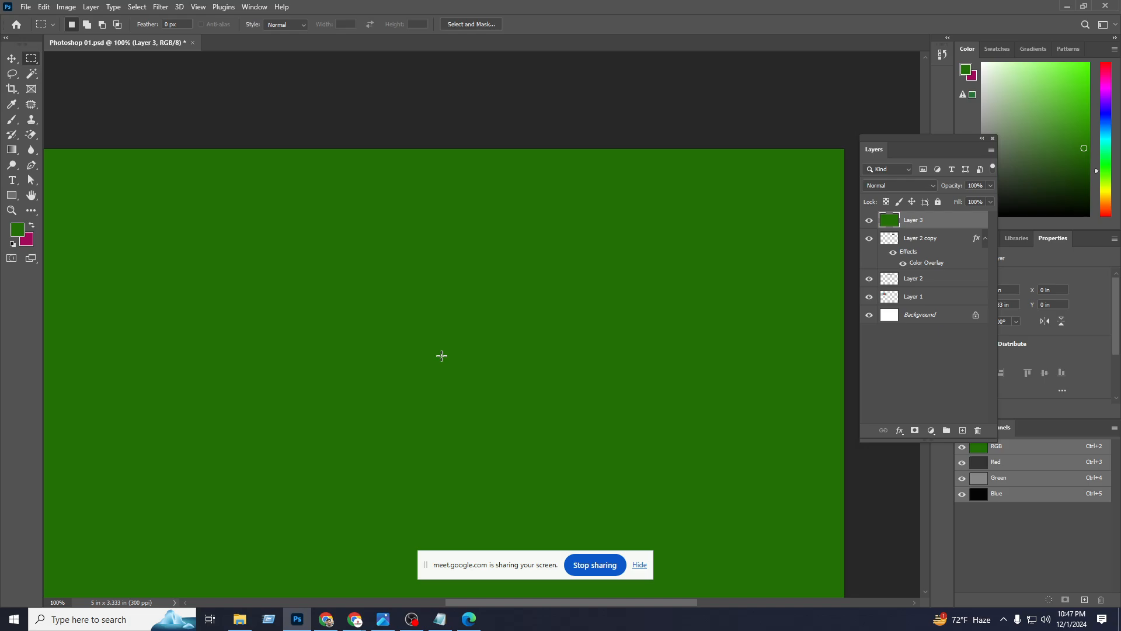
key("ctrl+z")
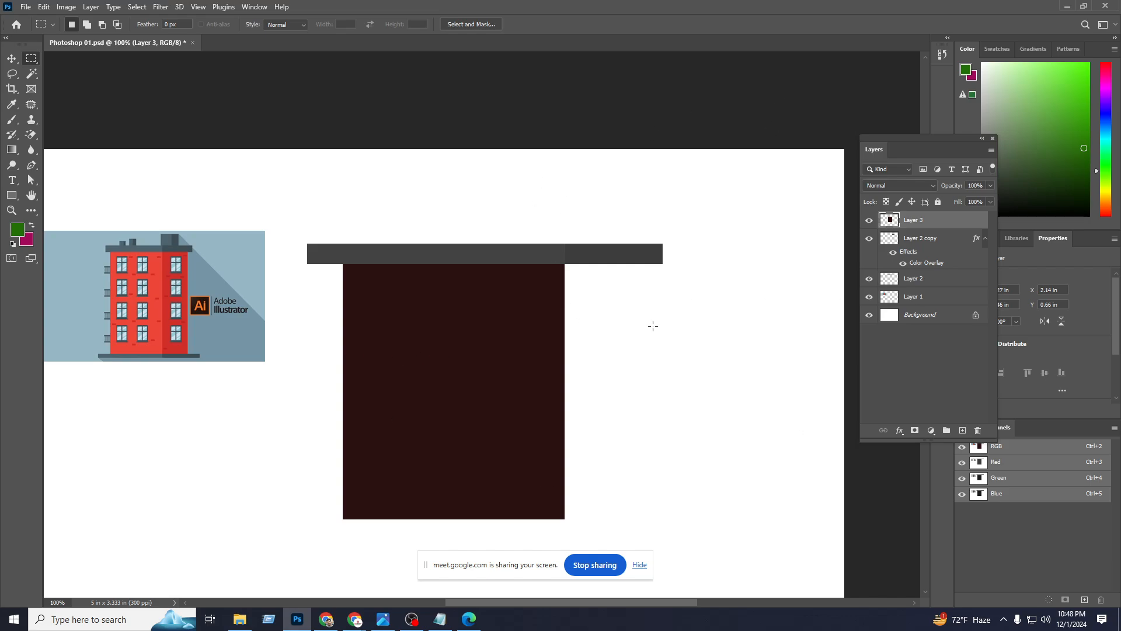
Duplicate the front wall's layer and shift the copy horizontally until it sits flush against the wall's right edge, at X 3.4 in.
left_click_drag(957, 223, 969, 437)
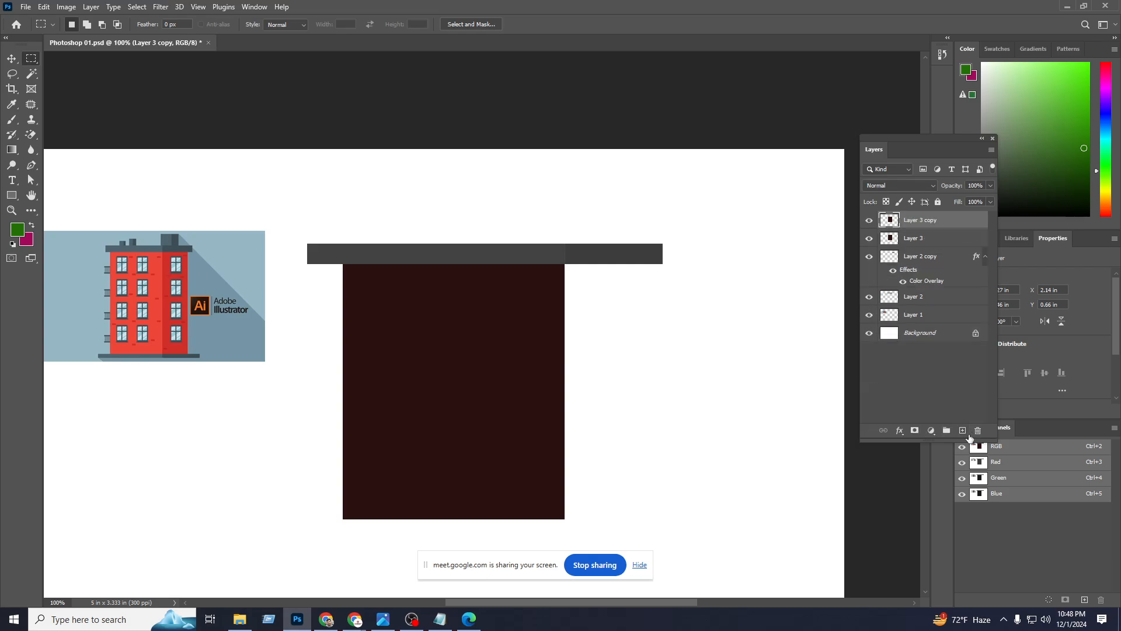
left_click(12, 59)
left_click_drag(400, 362, 636, 393)
key("ctrl+z")
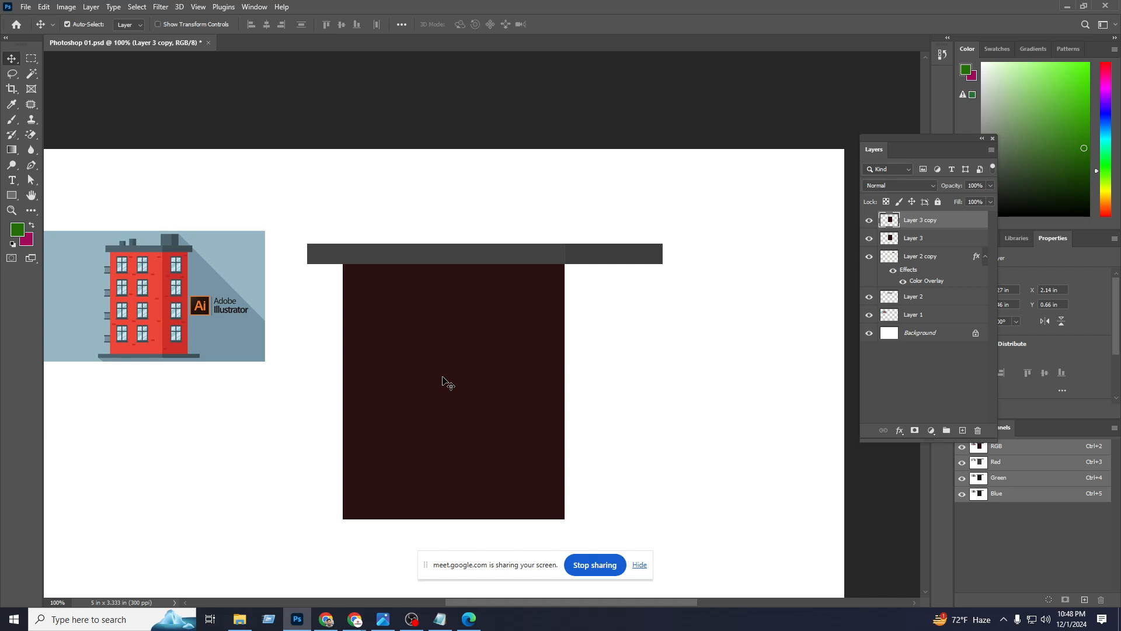
left_click_drag(406, 390, 583, 414)
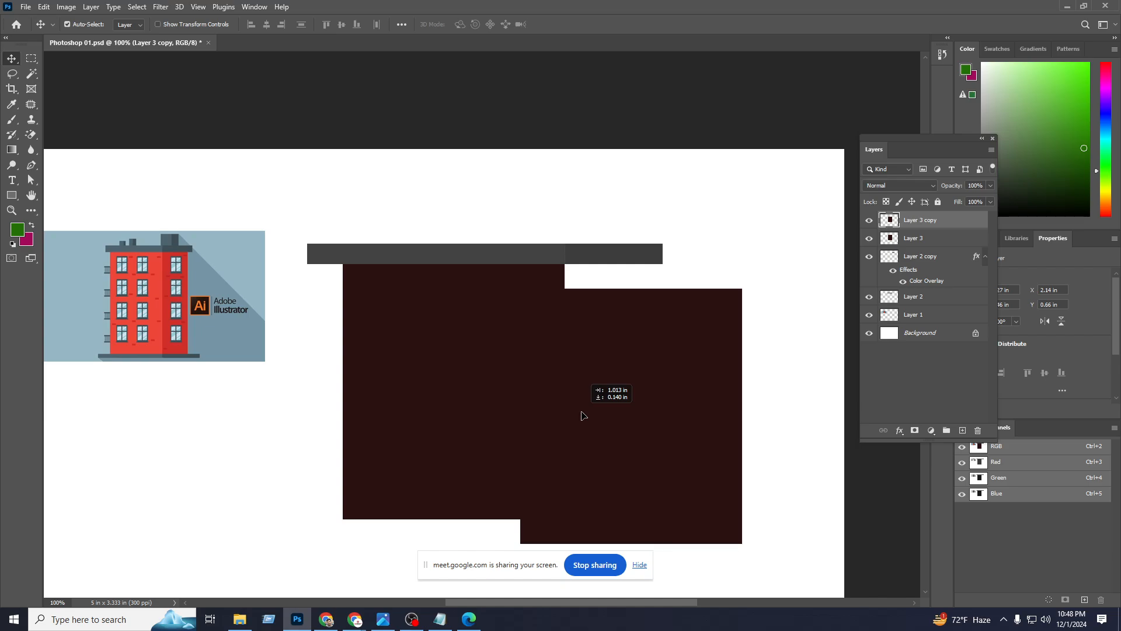
key("shift")
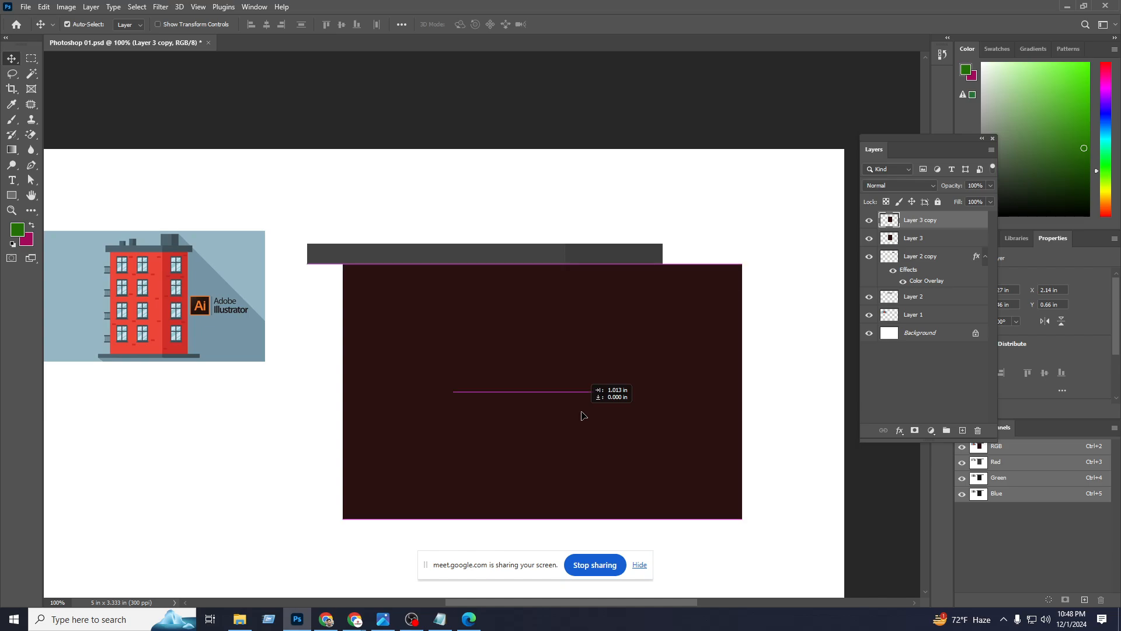
left_click_drag(582, 415, 626, 431)
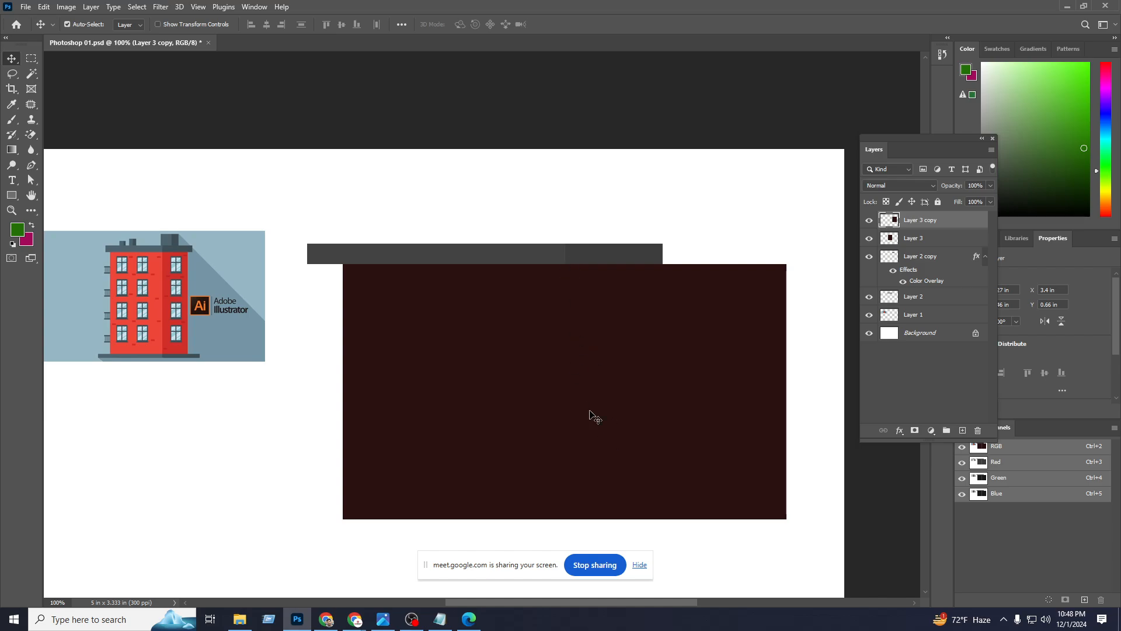
Narrow the wall copy to about 0.38 in wide at full height, keeping its left edge against the front wall.
key("ctrl+t")
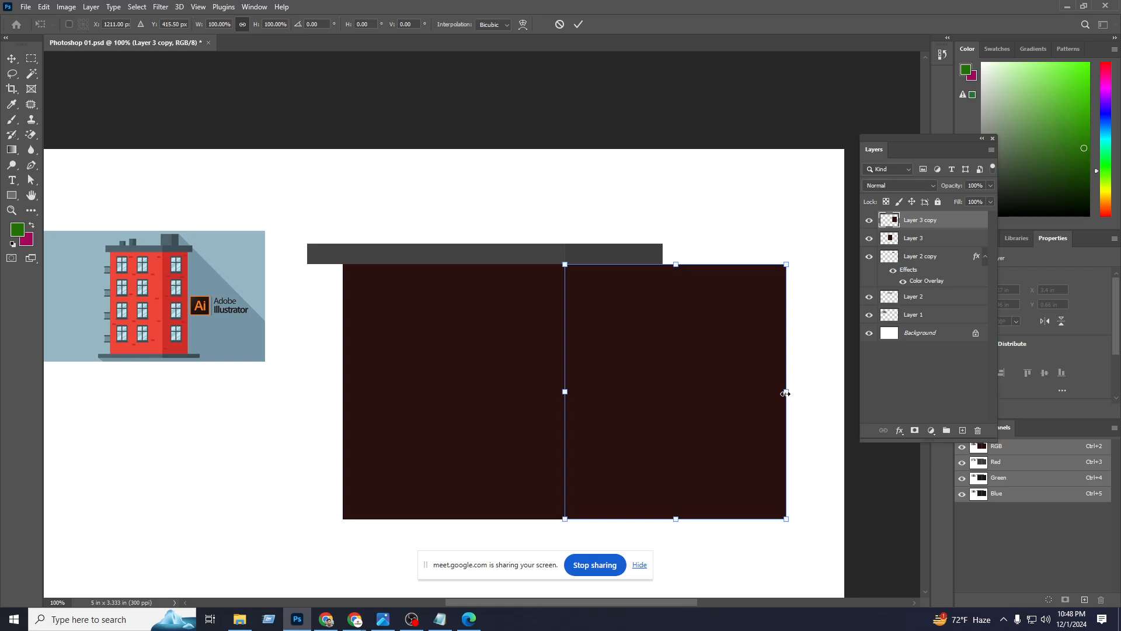
left_click_drag(786, 393, 683, 393)
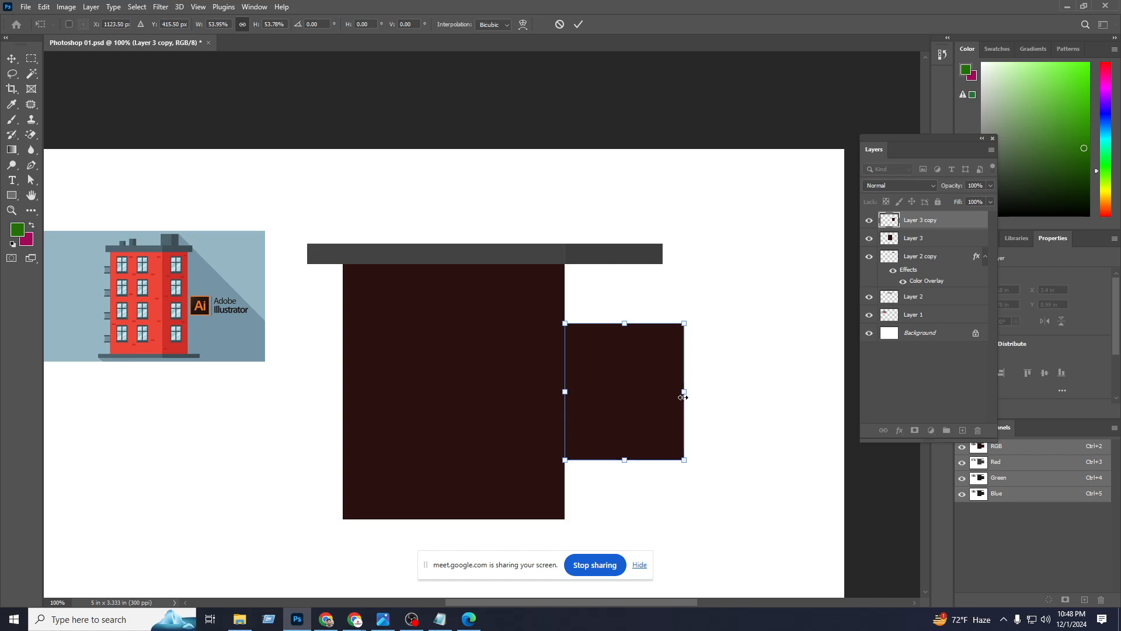
key("ctrl+z")
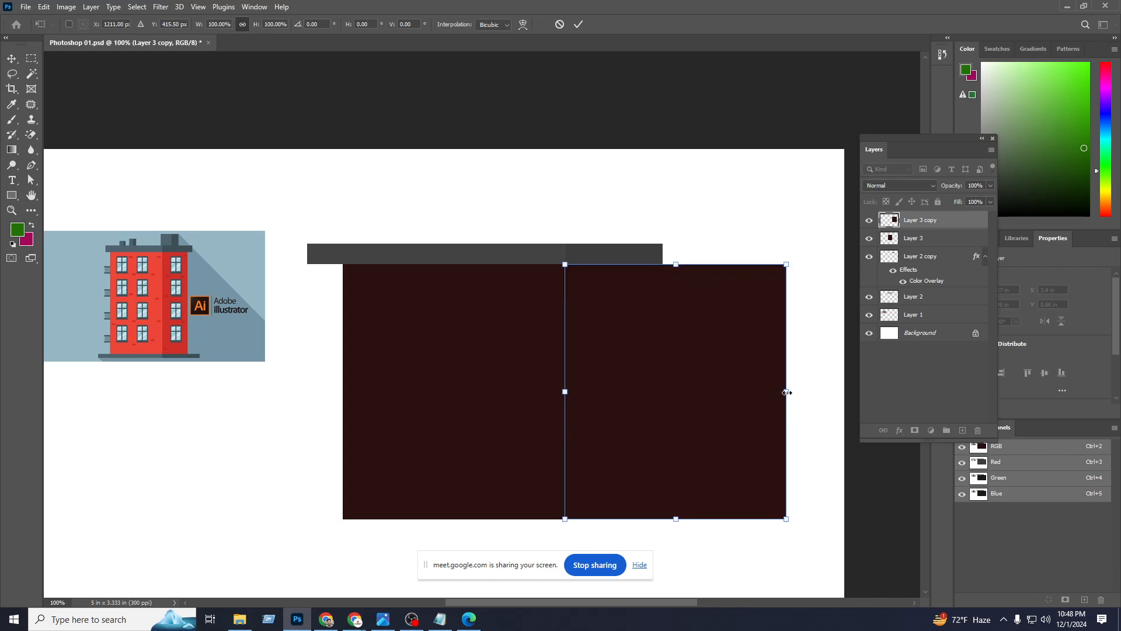
left_click_drag(787, 393, 631, 377)
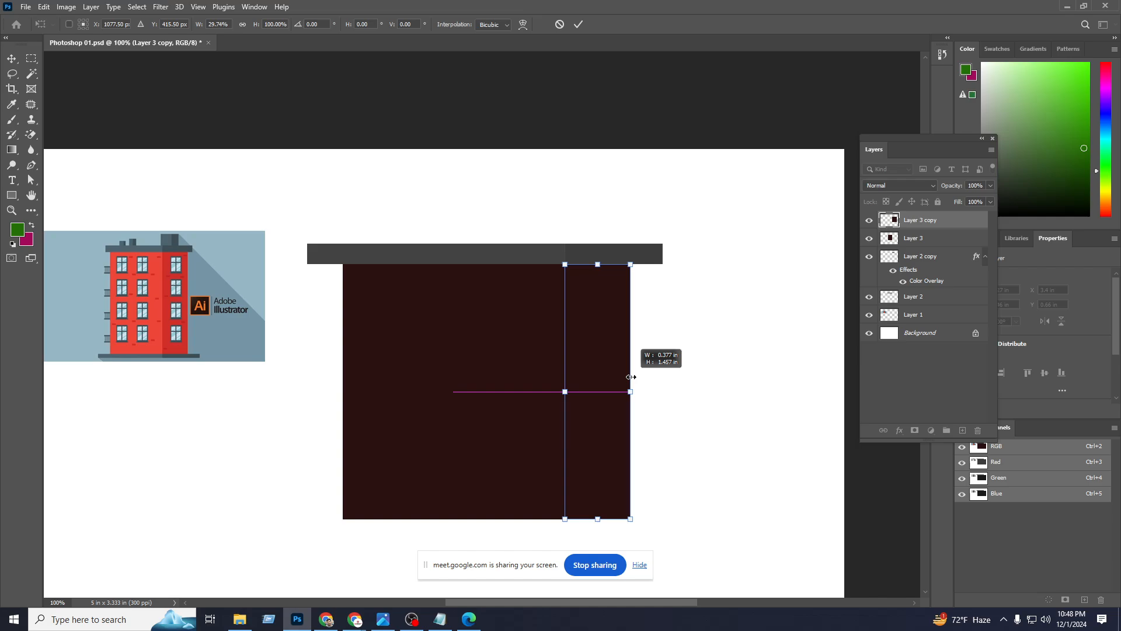
left_click_drag(631, 377, 631, 377)
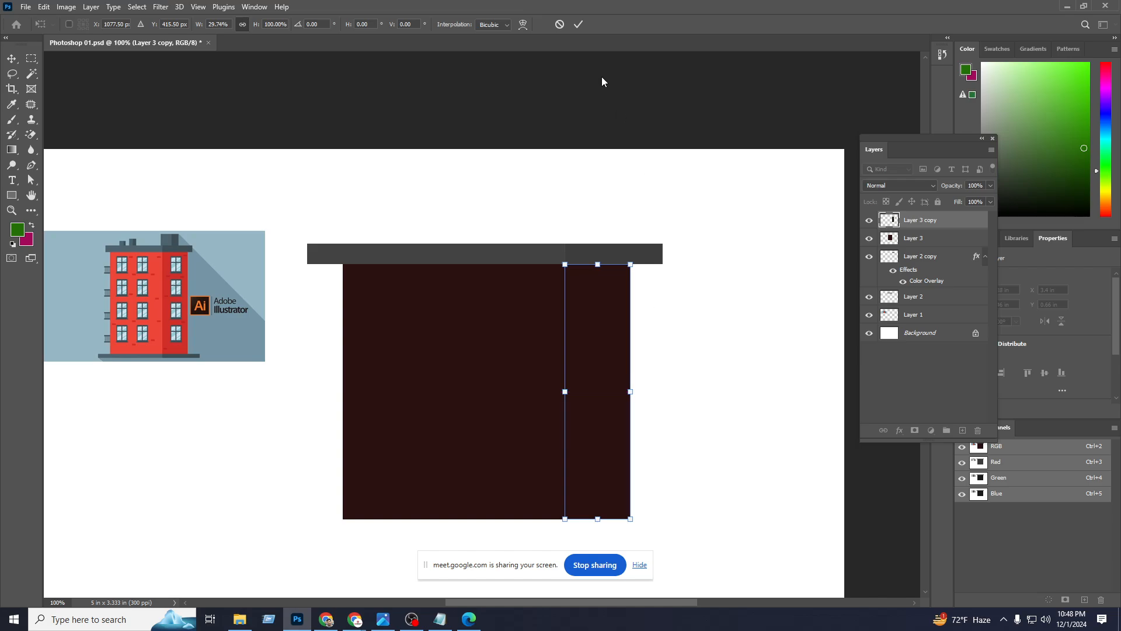
left_click(577, 25)
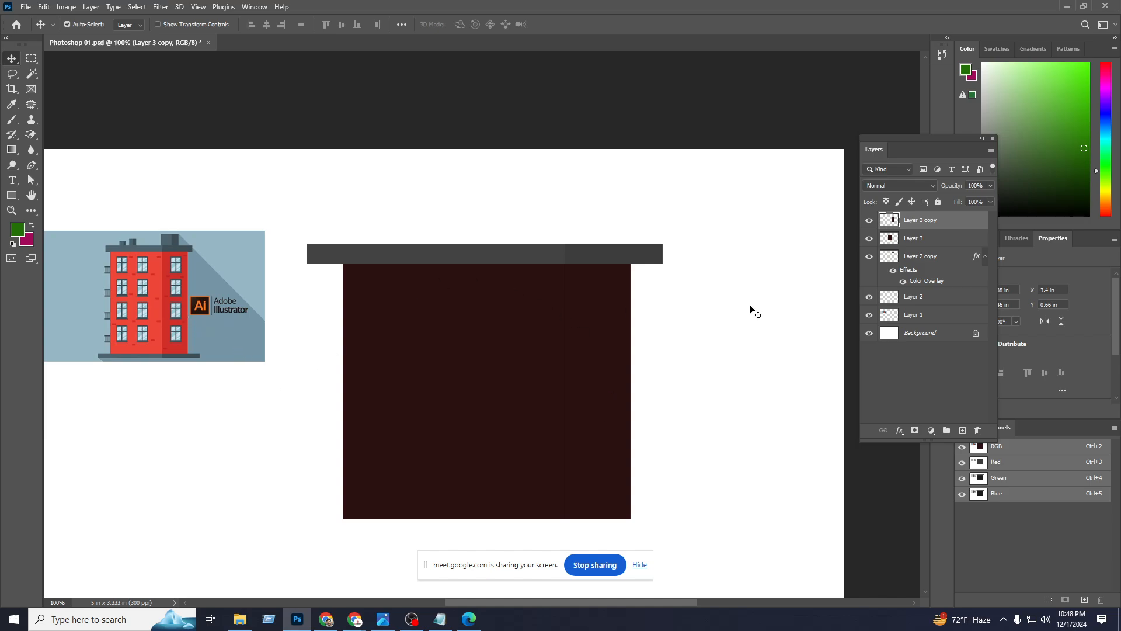
Add a Color Overlay to the side wall's layer in the slightly lighter dark red 441515.
double_click(958, 225)
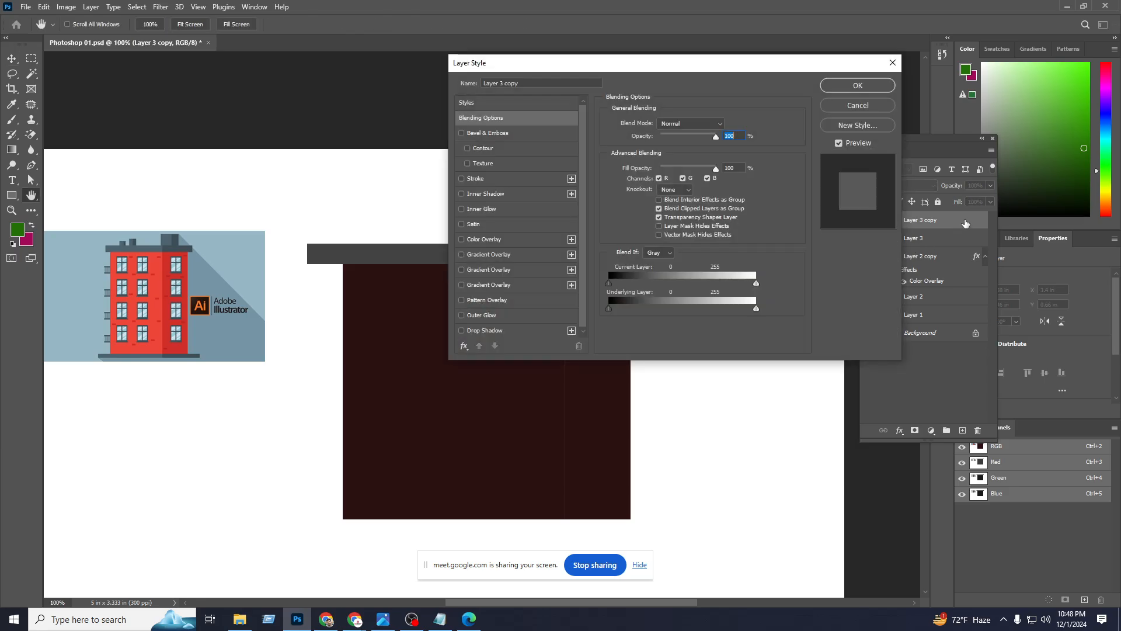
left_click(479, 239)
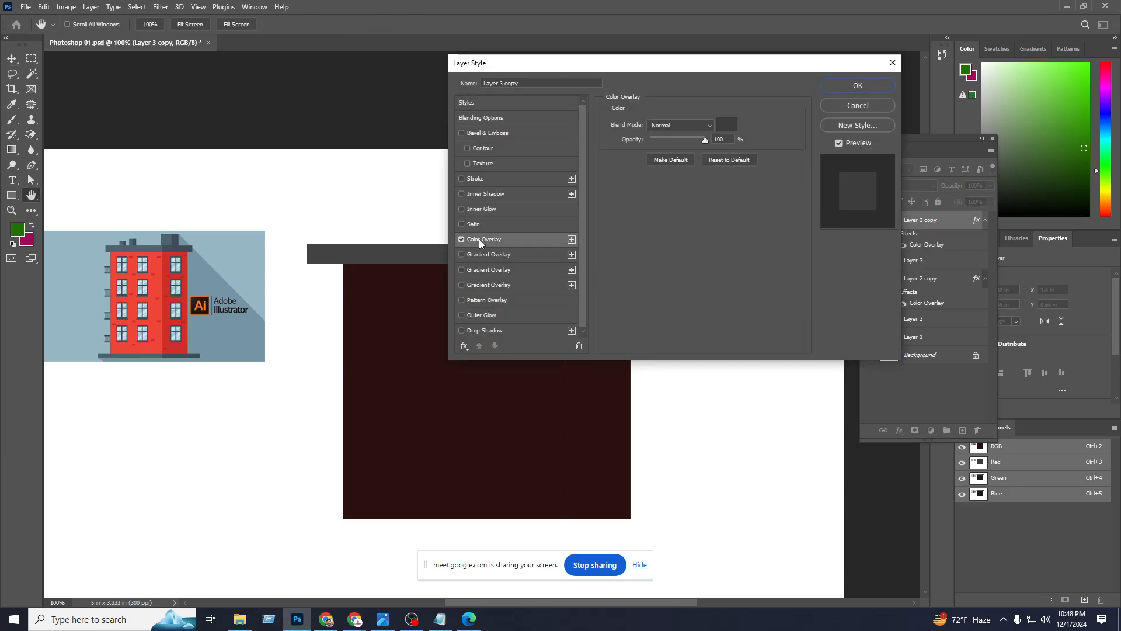
left_click(731, 126)
left_click(466, 403)
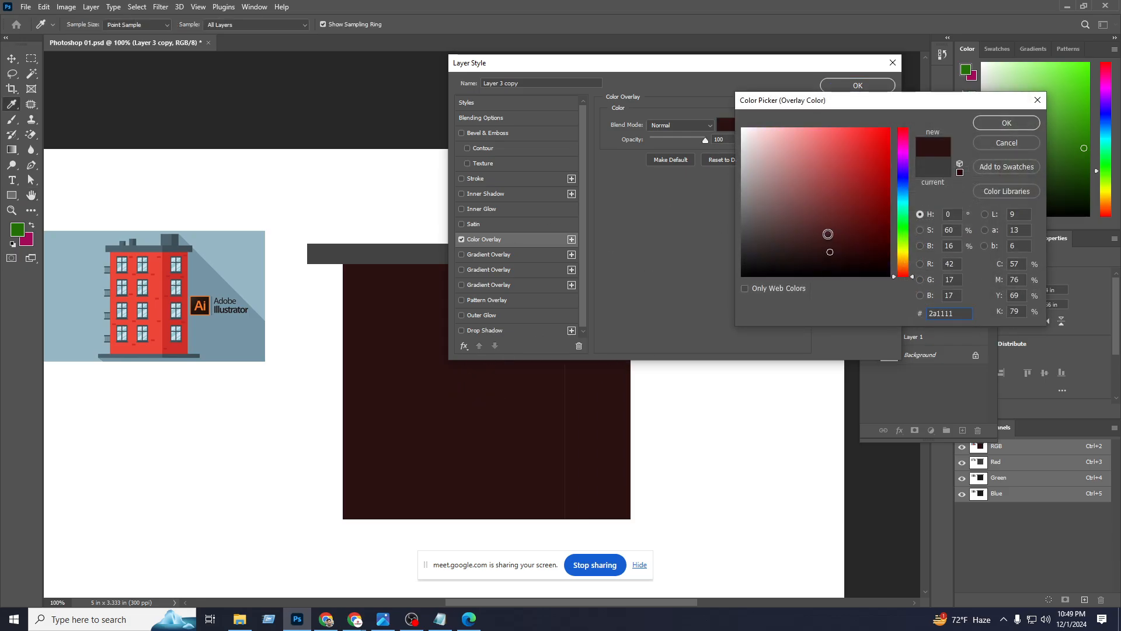
left_click_drag(837, 241, 844, 237)
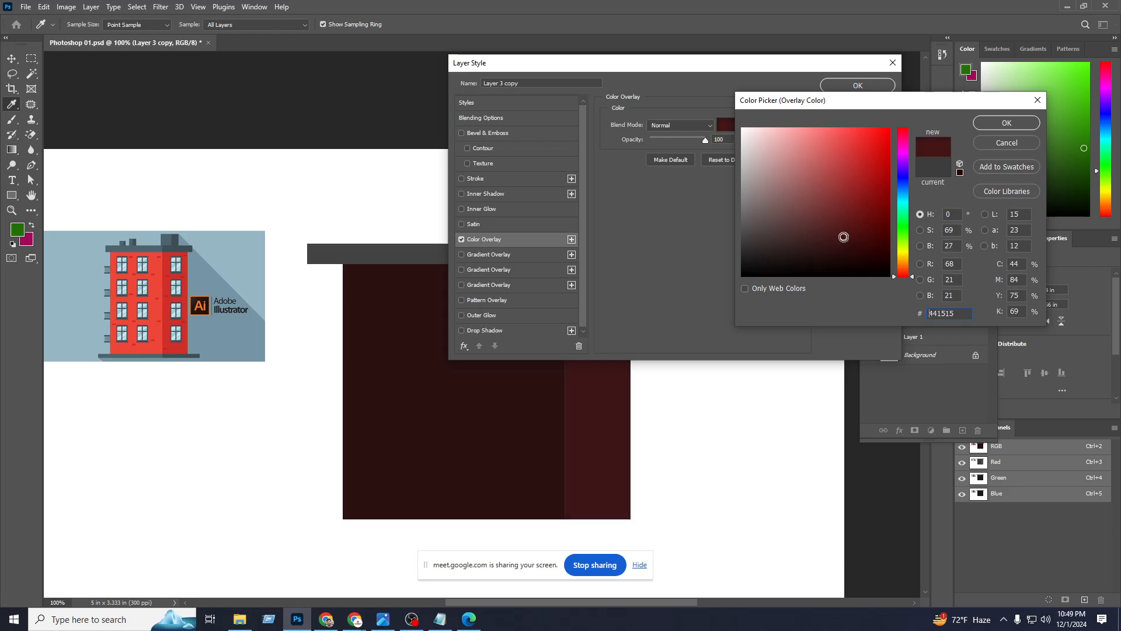
left_click(1017, 125)
left_click(857, 86)
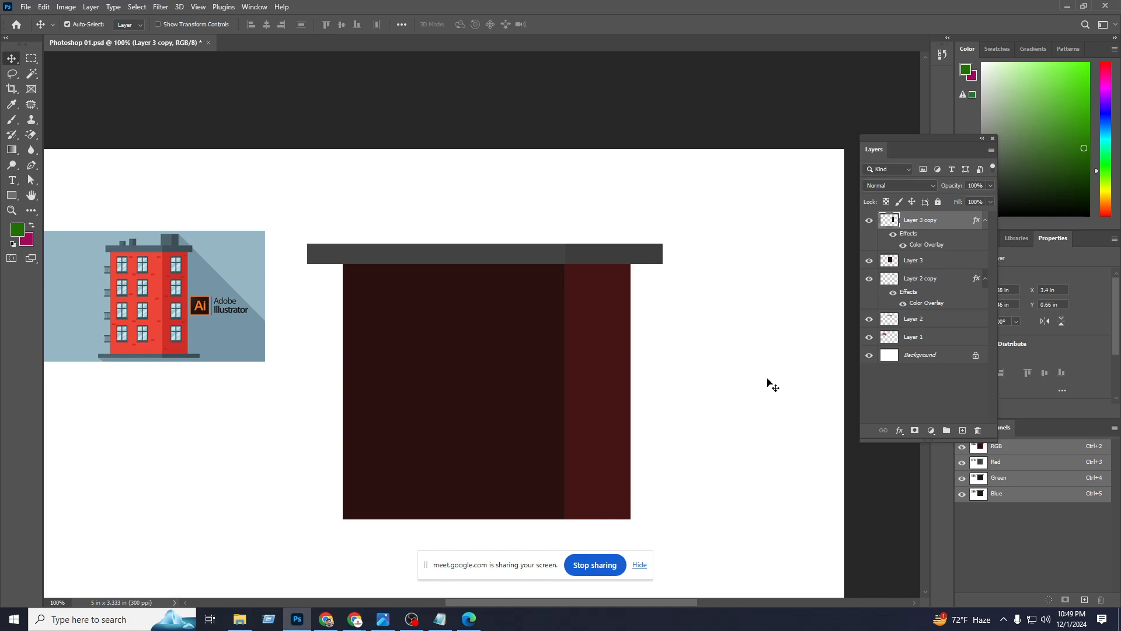
Add a new empty layer above the side wall's layer.
left_click(963, 430)
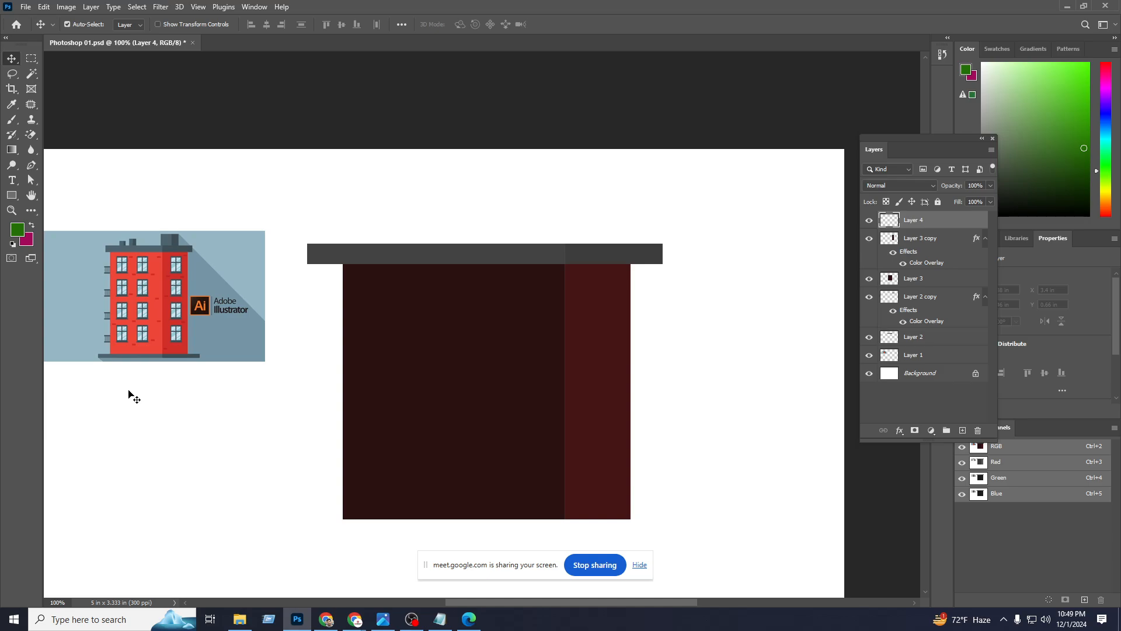
Examine the drawn walls and the reference building's windows and base at several magnifications.
key("ctrl+plus")
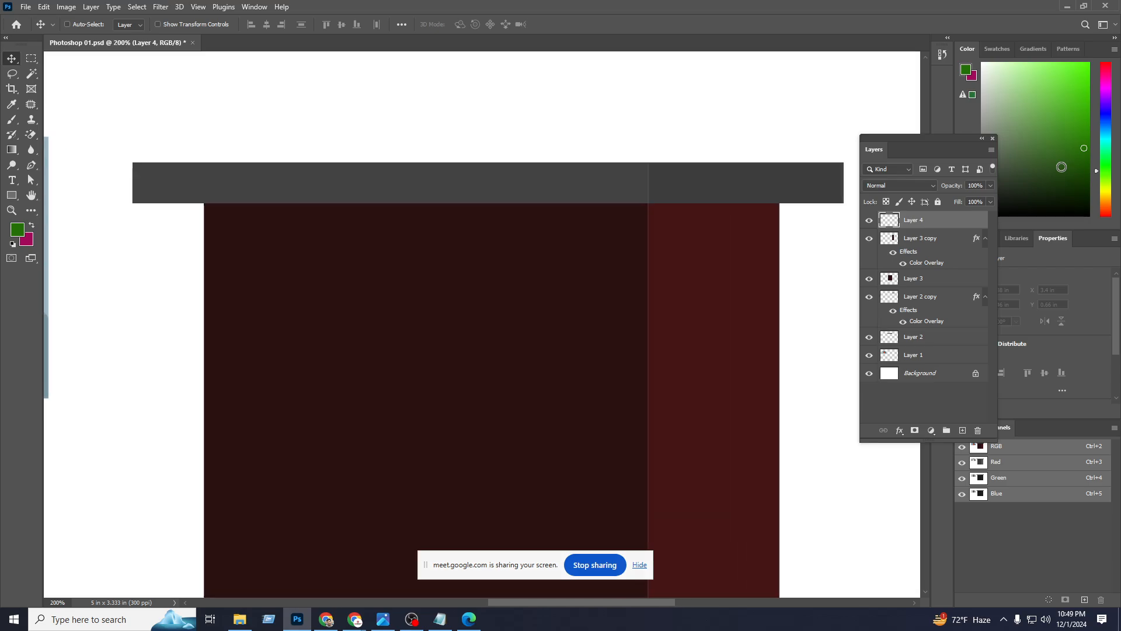
left_click_drag(394, 326, 633, 330)
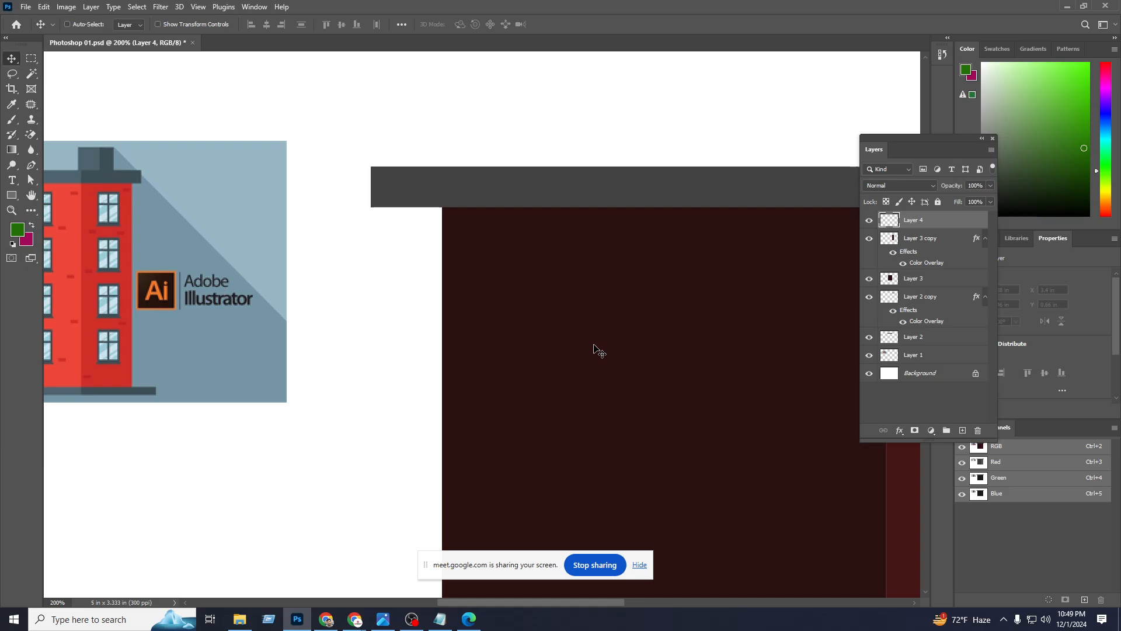
key("ctrl+minus")
key("ctrl+plus")
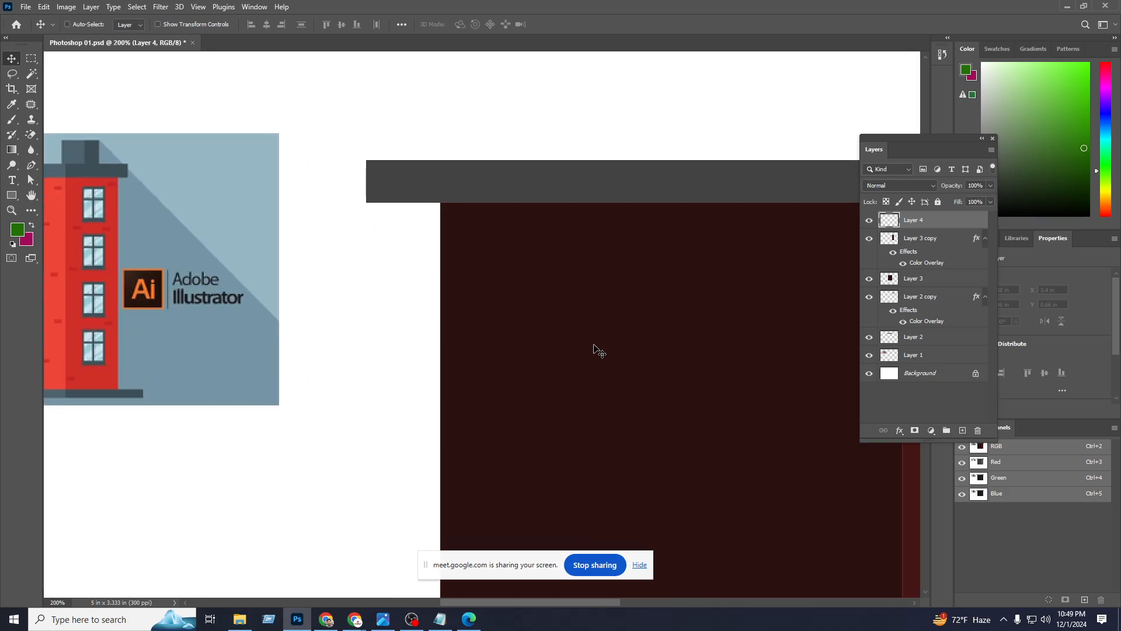
key("ctrl+plus")
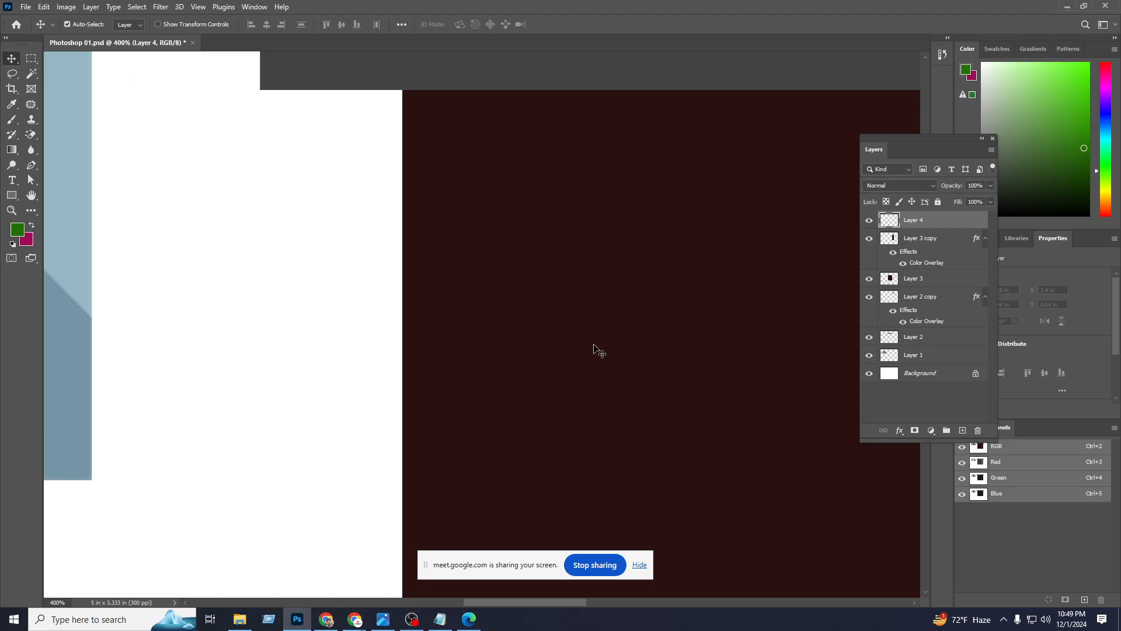
key("ctrl+plus")
key("ctrl+plus")
key("ctrl+plus")
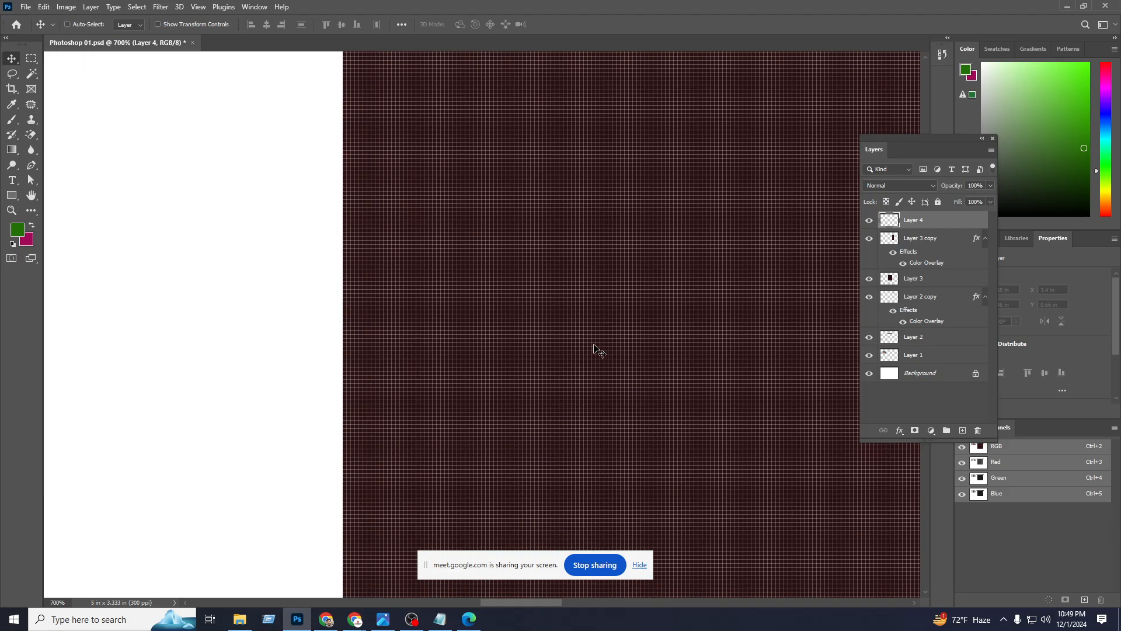
key("ctrl+minus")
key("ctrl+minus")
key("ctrl+minus")
key("ctrl+minus")
key("ctrl+minus")
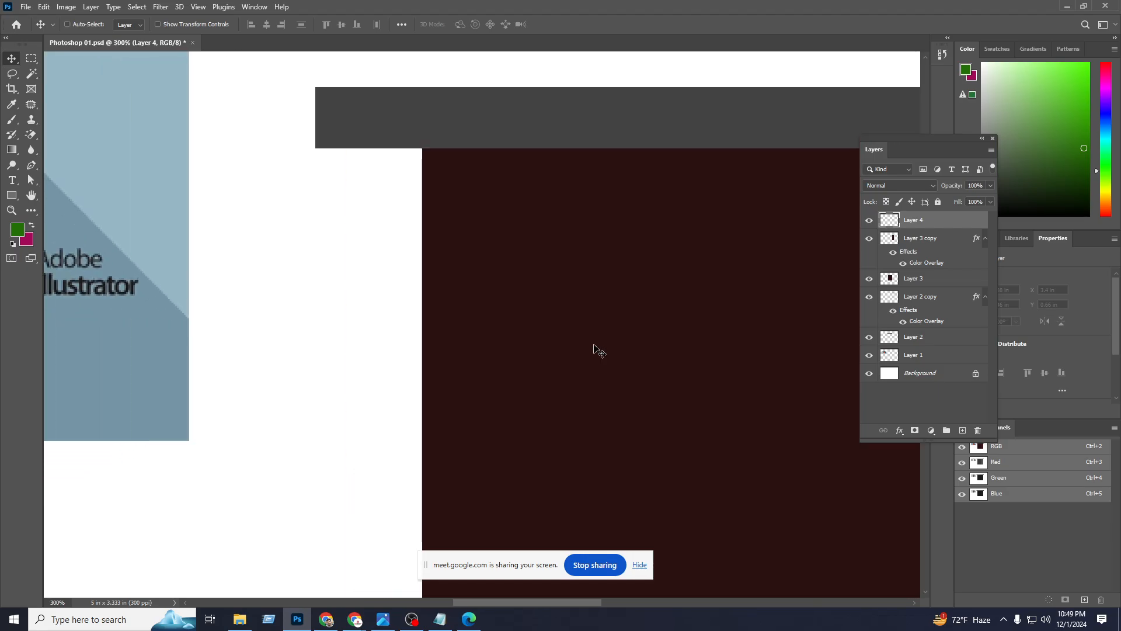
key("ctrl+minus")
key("ctrl+minus")
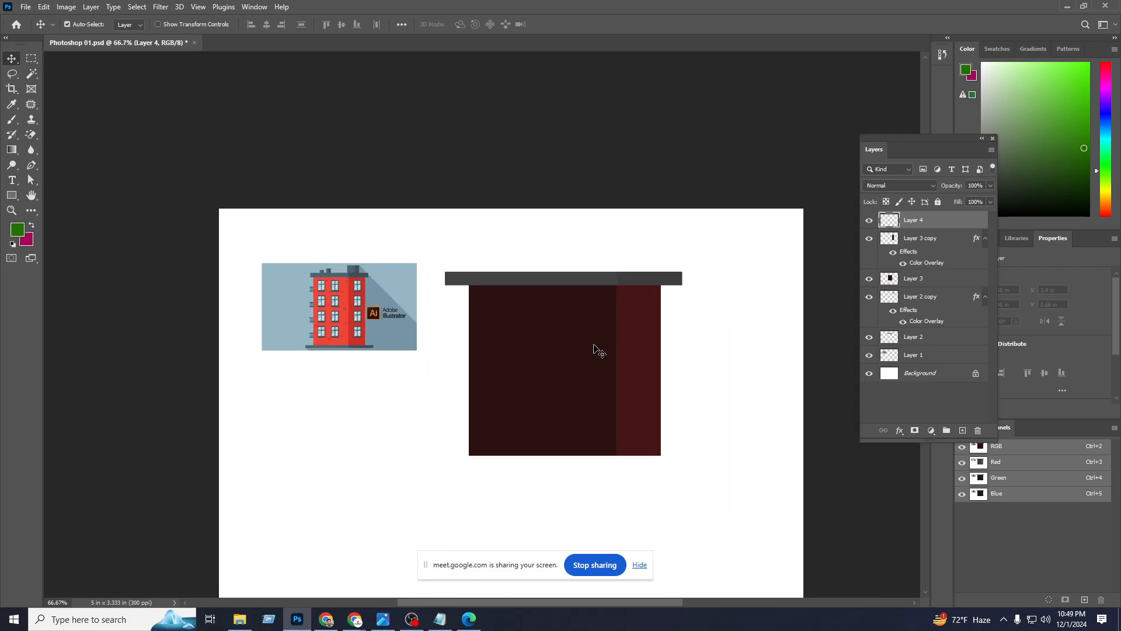
key("ctrl+plus")
key("ctrl+plus")
key("ctrl+plus")
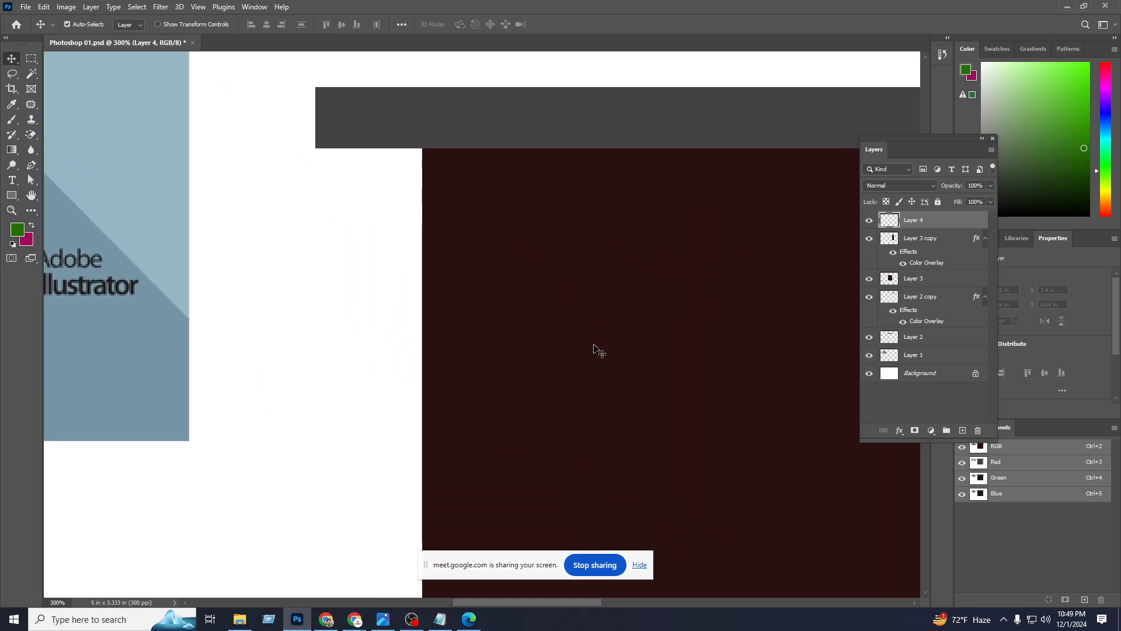
key("ctrl+minus")
key("ctrl+minus")
key("ctrl+minus")
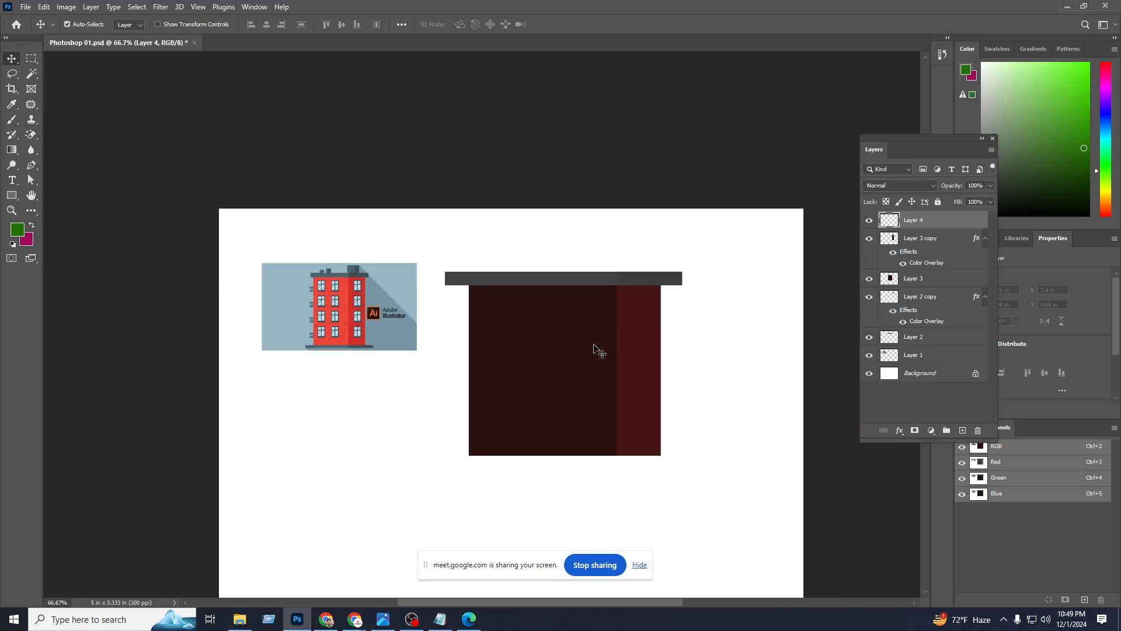
key("ctrl+plus")
key("ctrl+plus")
key("ctrl+plus")
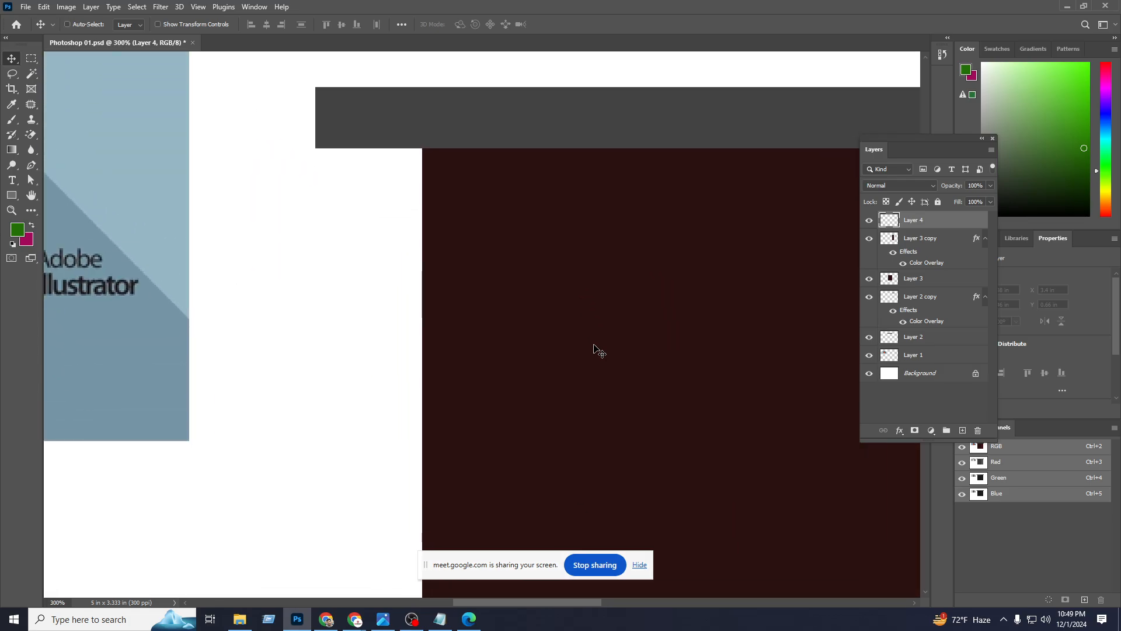
key("ctrl+minus")
key("ctrl+minus")
key("ctrl+minus")
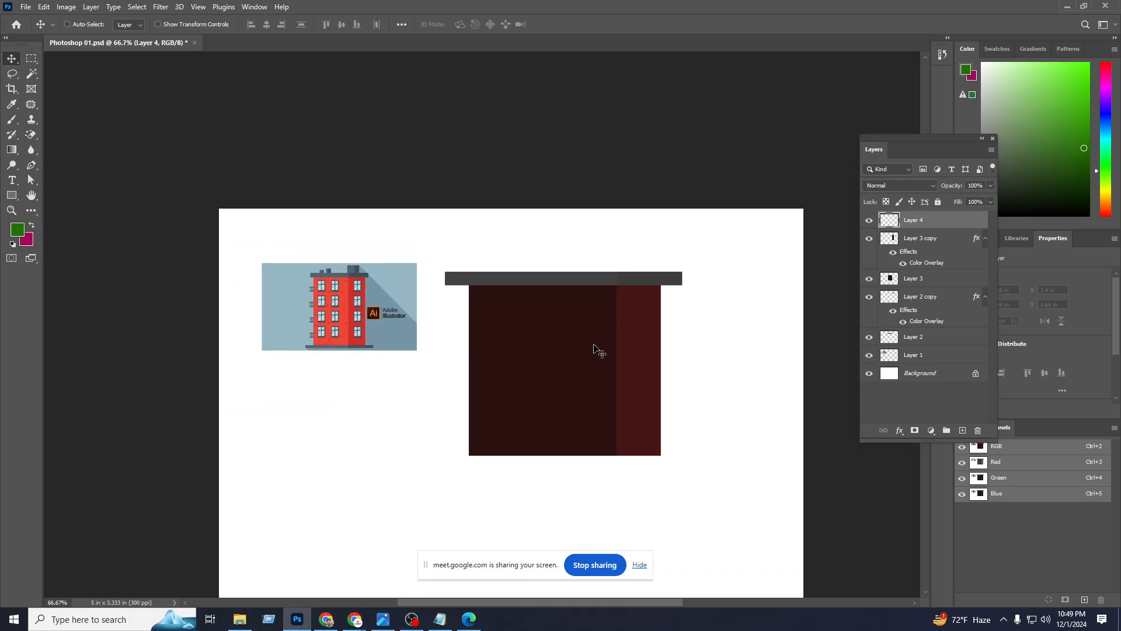
key("ctrl+plus")
key("ctrl+plus")
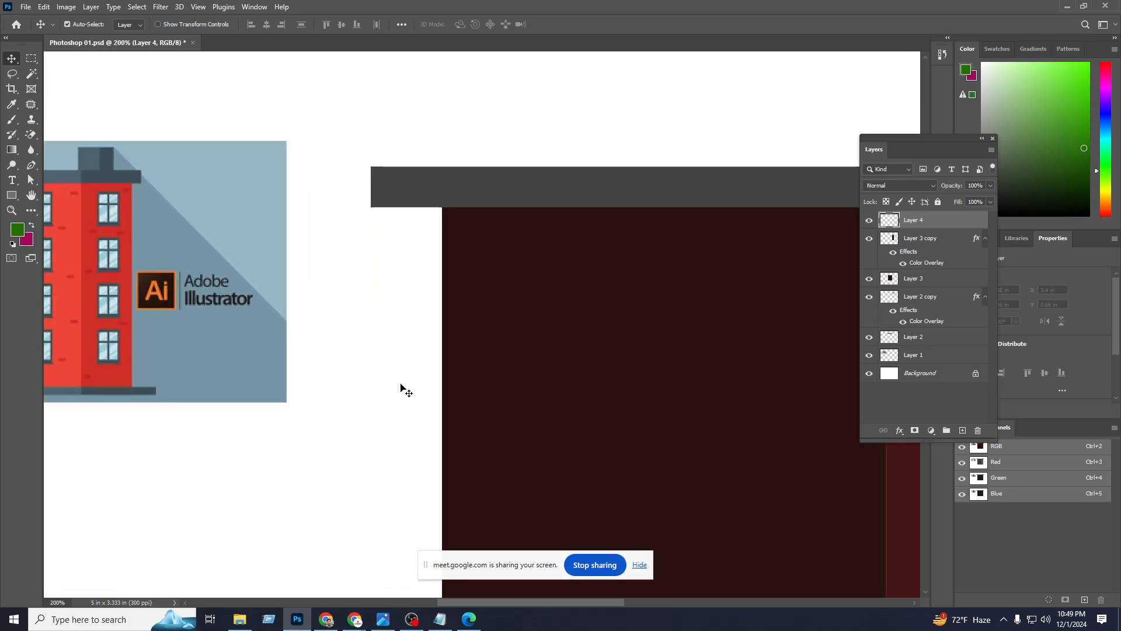
left_click_drag(612, 317, 669, 316)
left_click_drag(228, 458, 210, 351)
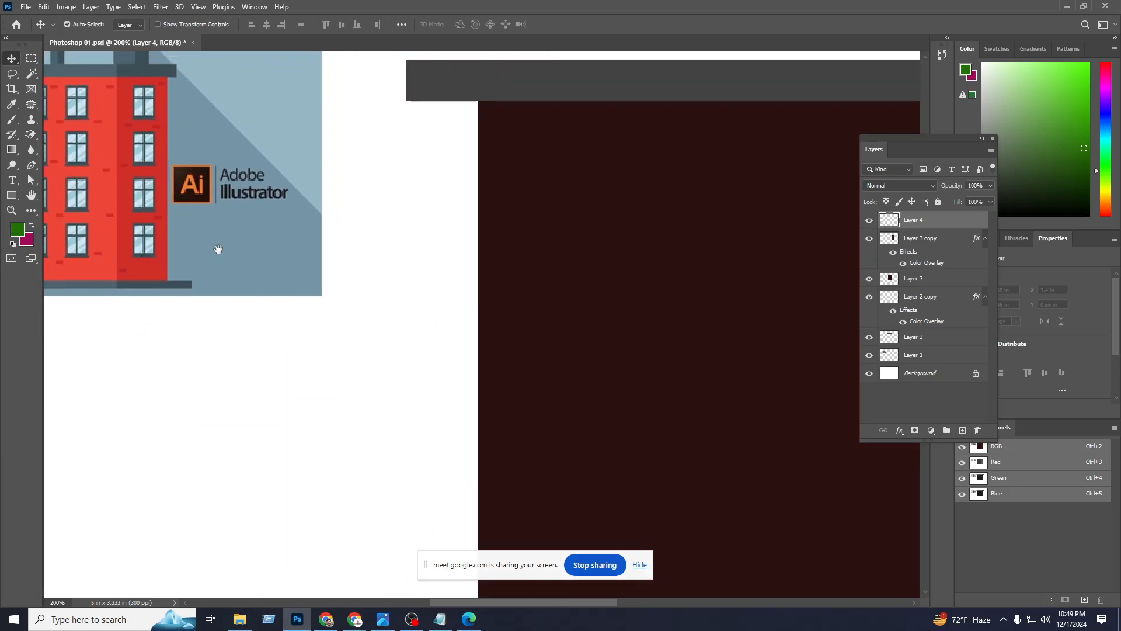
left_click_drag(406, 167, 248, 218)
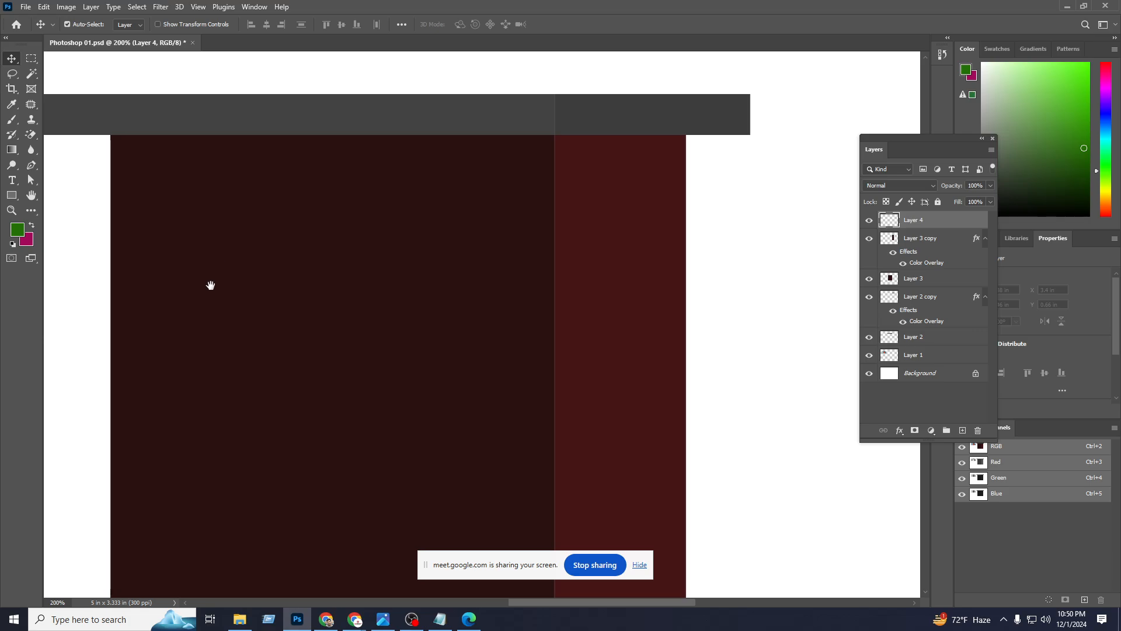
Move the reference building picture down and right, closer to the drawn front wall, and deselect its layer.
left_click_drag(220, 290, 412, 391)
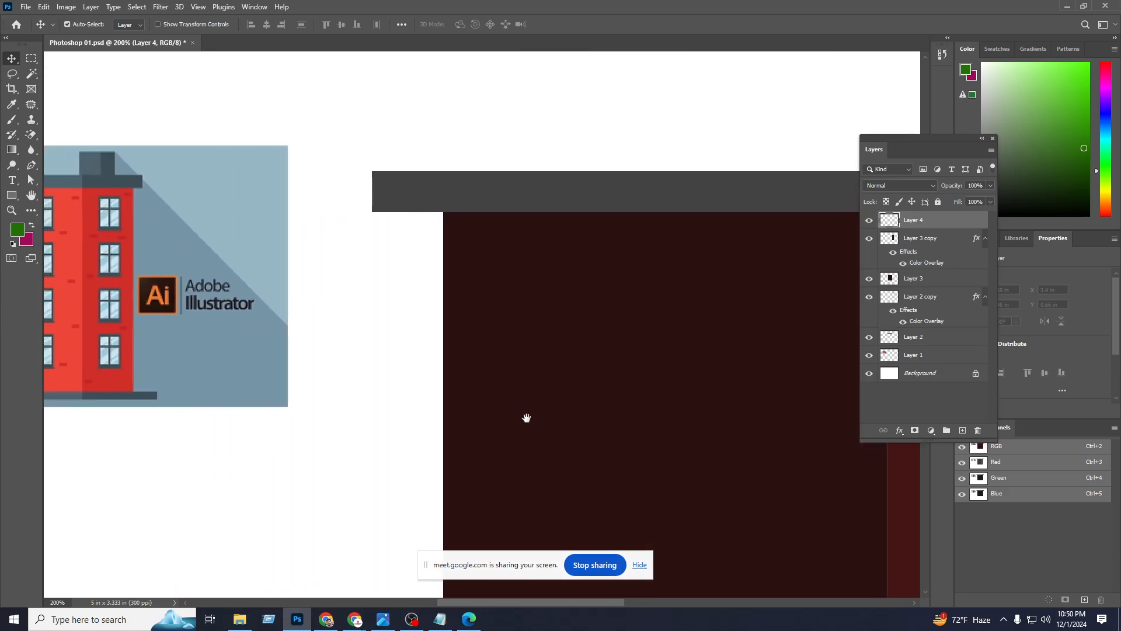
left_click_drag(173, 288, 292, 413)
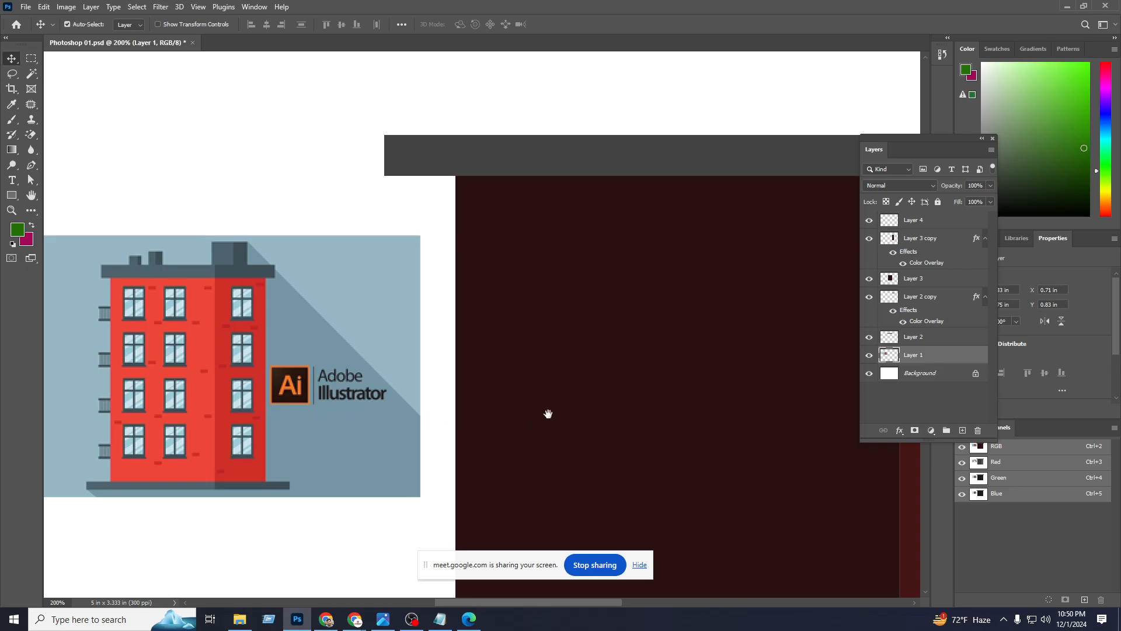
left_click_drag(548, 413, 541, 409)
left_click(897, 400)
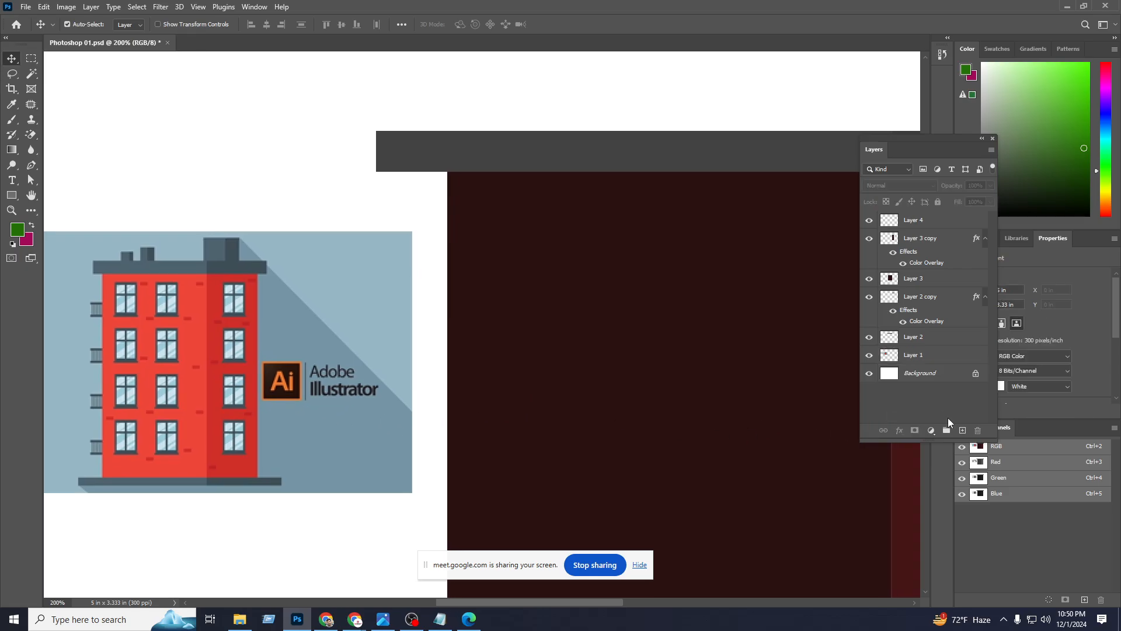
Add a new empty layer and select a rectangle about 0.26 by 0.39 in near the front wall's upper left corner.
left_click(963, 430)
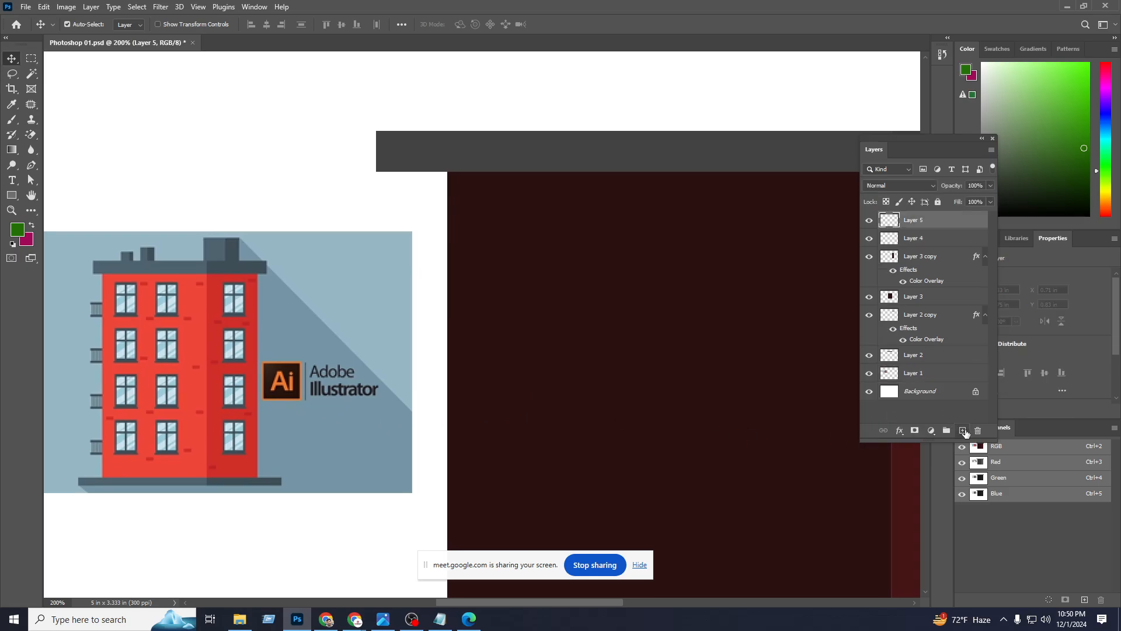
left_click(32, 59)
left_click(97, 59)
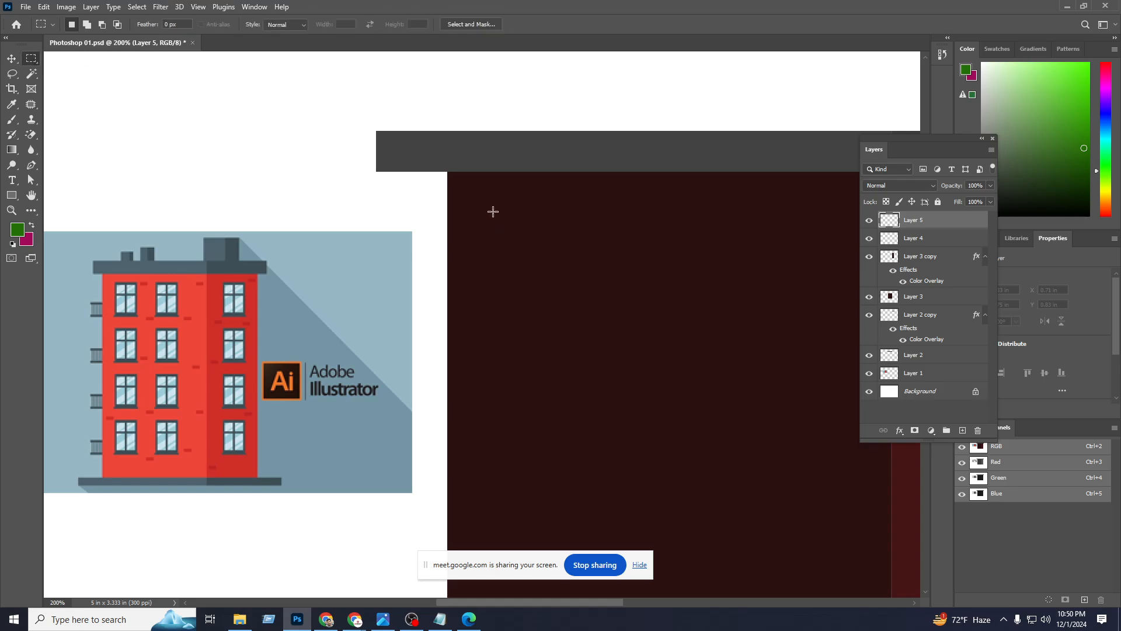
left_click_drag(492, 212, 583, 349)
Fill the selected window rectangle with a mid-gray foreground color and clear the selection.
left_click(1106, 138)
left_click(1005, 64)
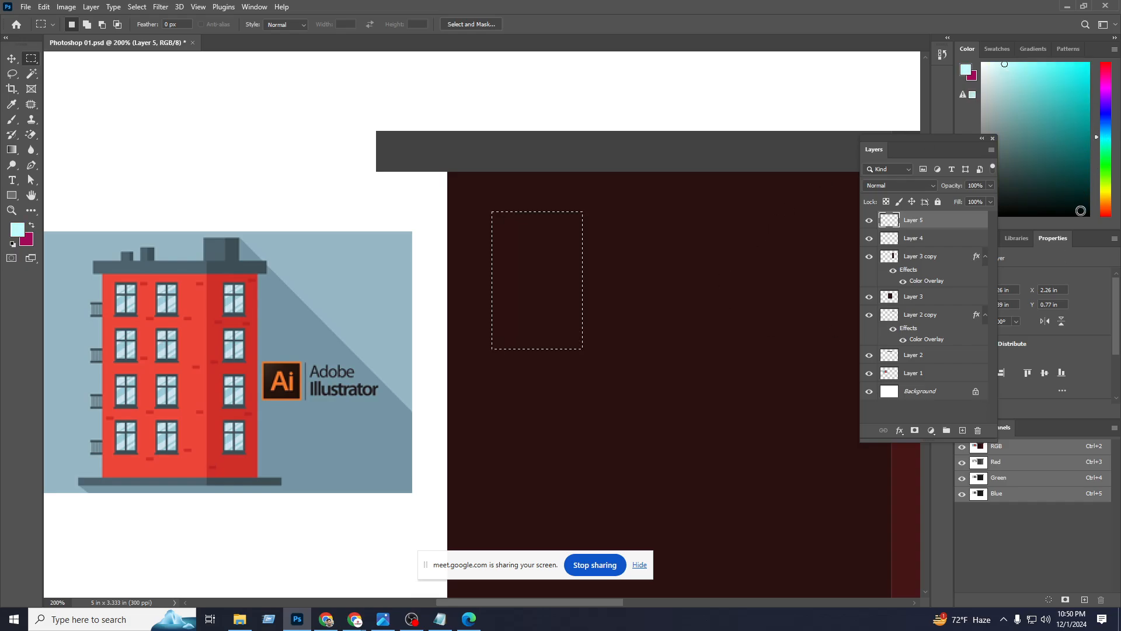
left_click(1083, 196)
left_click(1085, 204)
left_click(1001, 105)
left_click_drag(1002, 106, 983, 126)
key("alt+BackSpace")
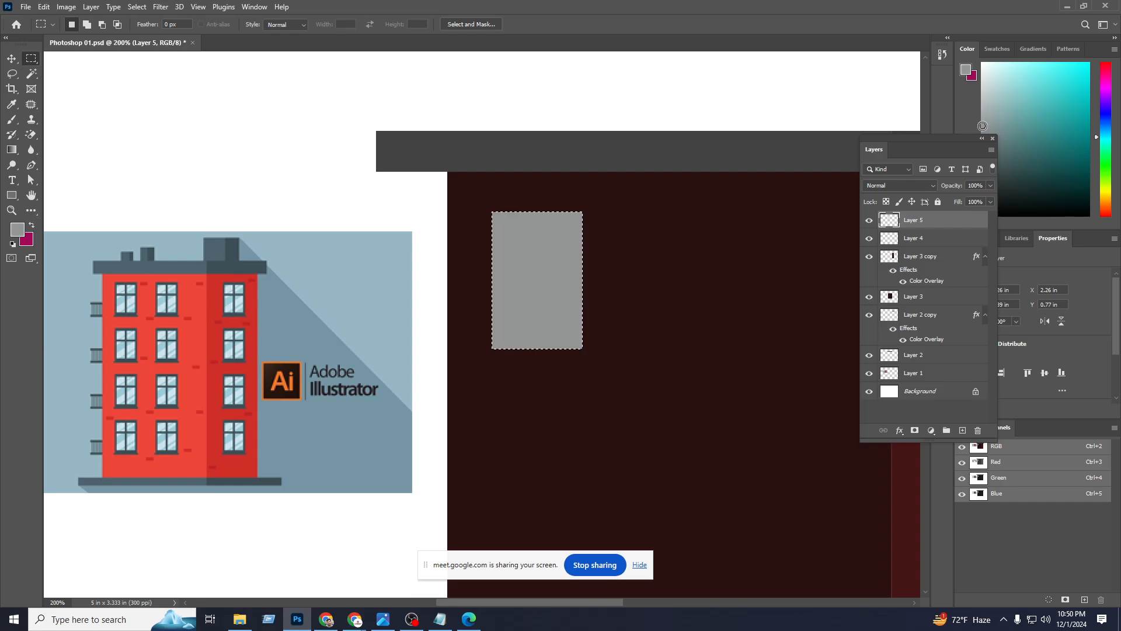
right_click(543, 231)
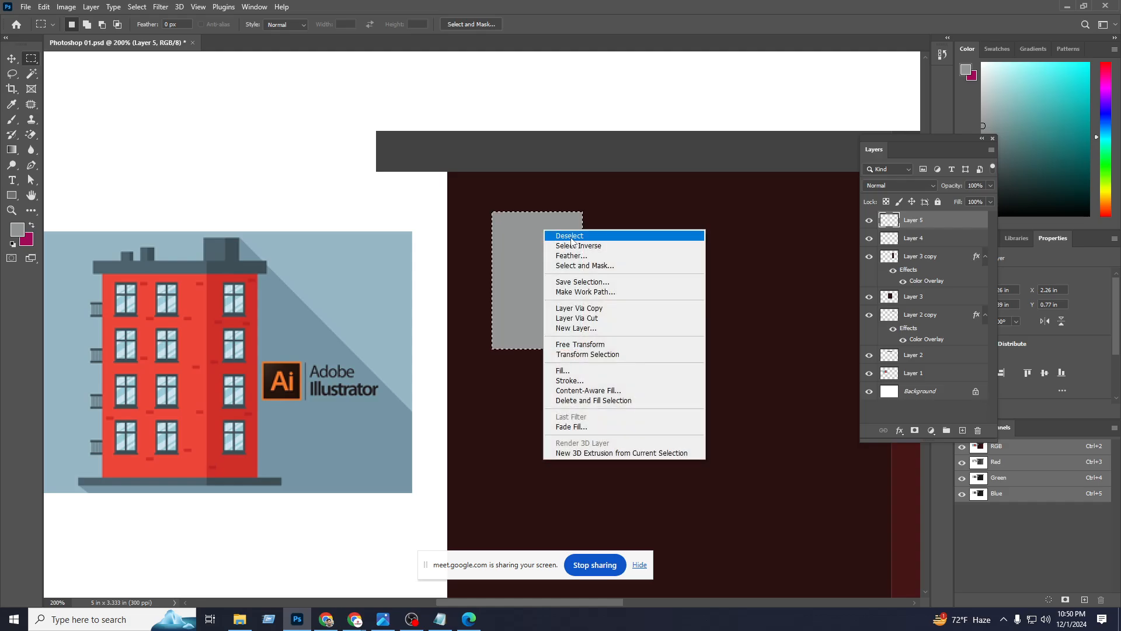
left_click(572, 236)
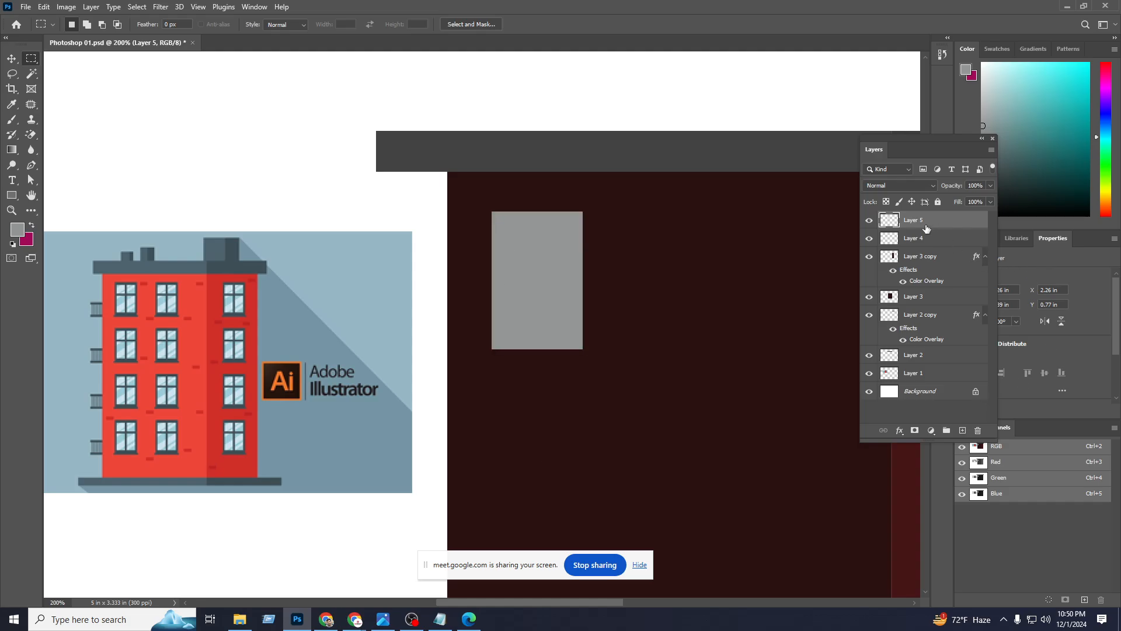
Duplicate the gray window rectangle's layer and scale the copy to about 90%, centered inside the original.
left_click_drag(941, 224, 963, 429)
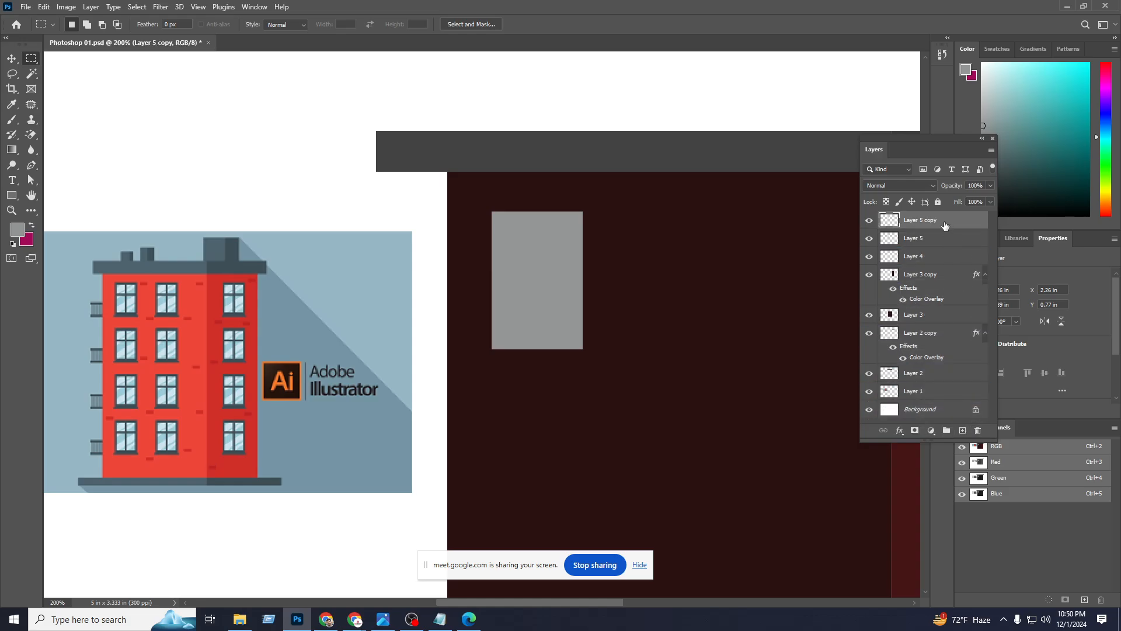
key("ctrl+t")
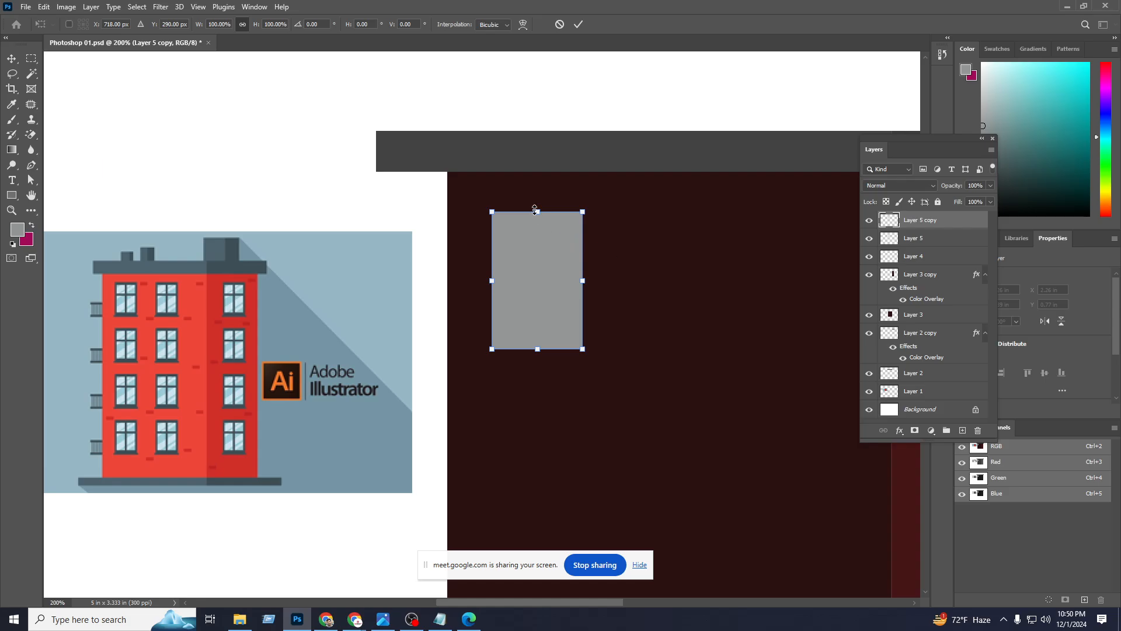
left_click_drag(535, 209, 536, 224)
left_click_drag(551, 321, 549, 316)
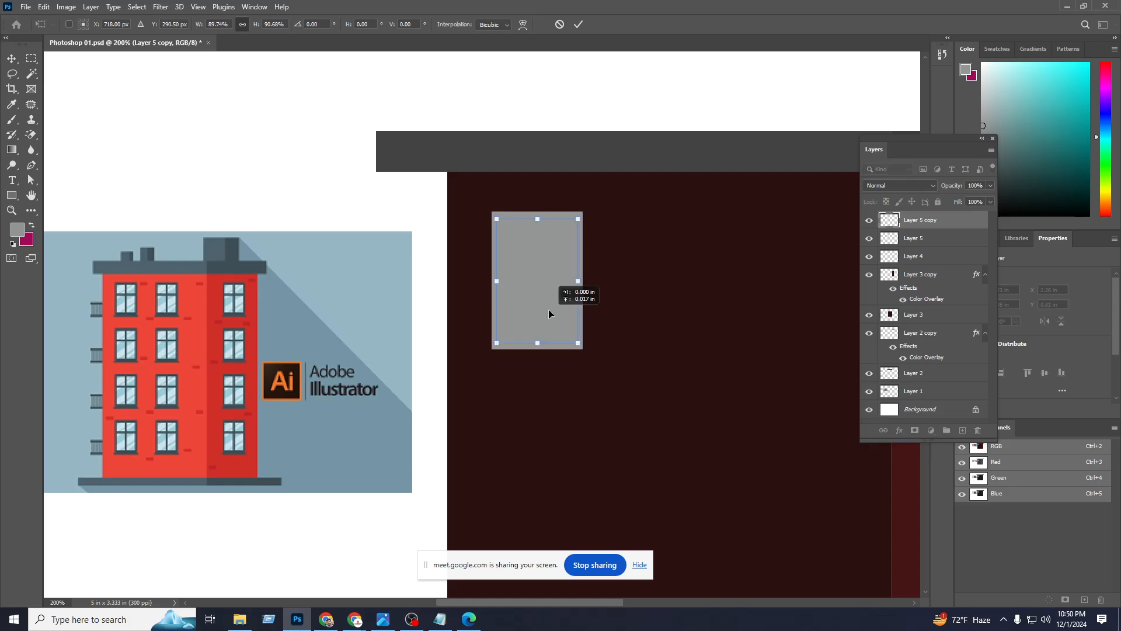
left_click(578, 24)
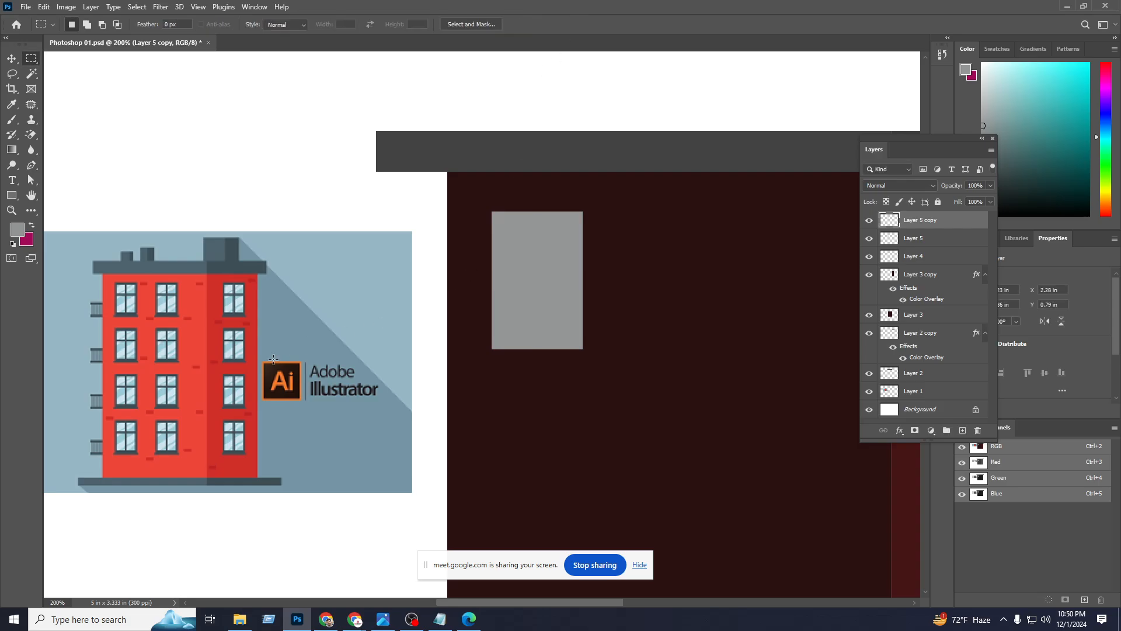
Add a Color Overlay in light blue dffaff to the smaller window rectangle, dismissing the Firefox crash report.
double_click(965, 221)
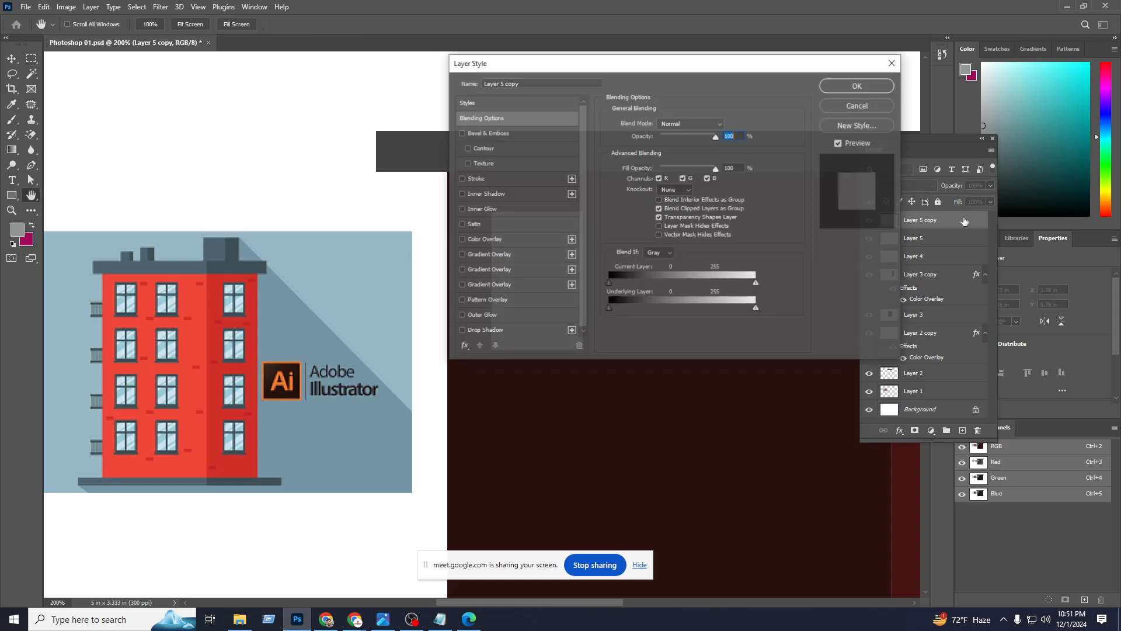
left_click(486, 239)
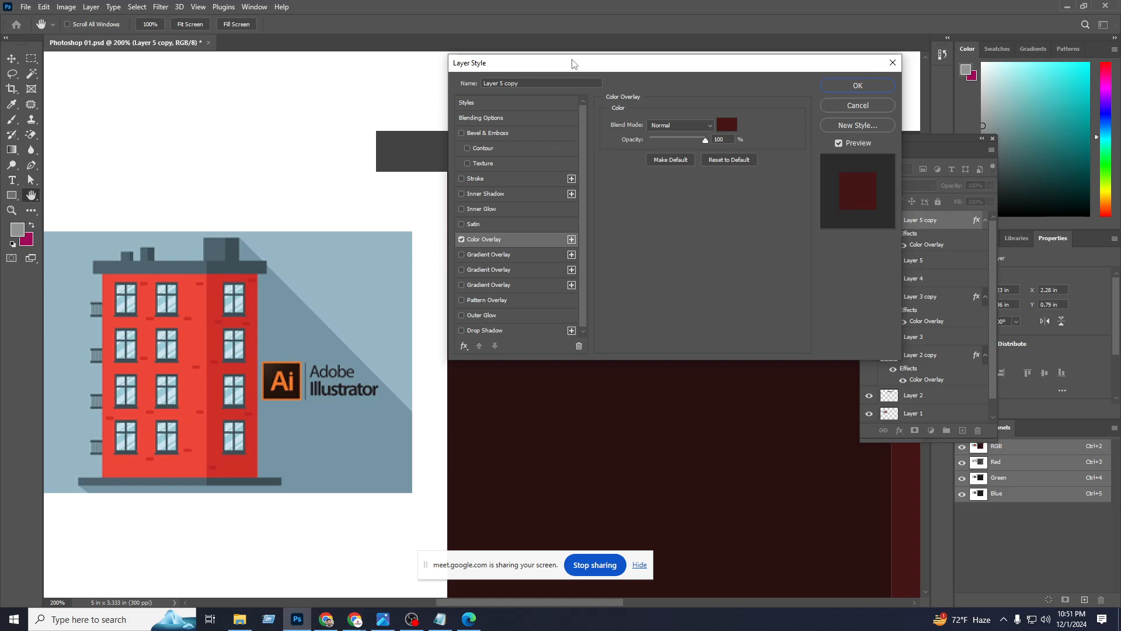
left_click_drag(572, 63, 788, 229)
left_click(950, 297)
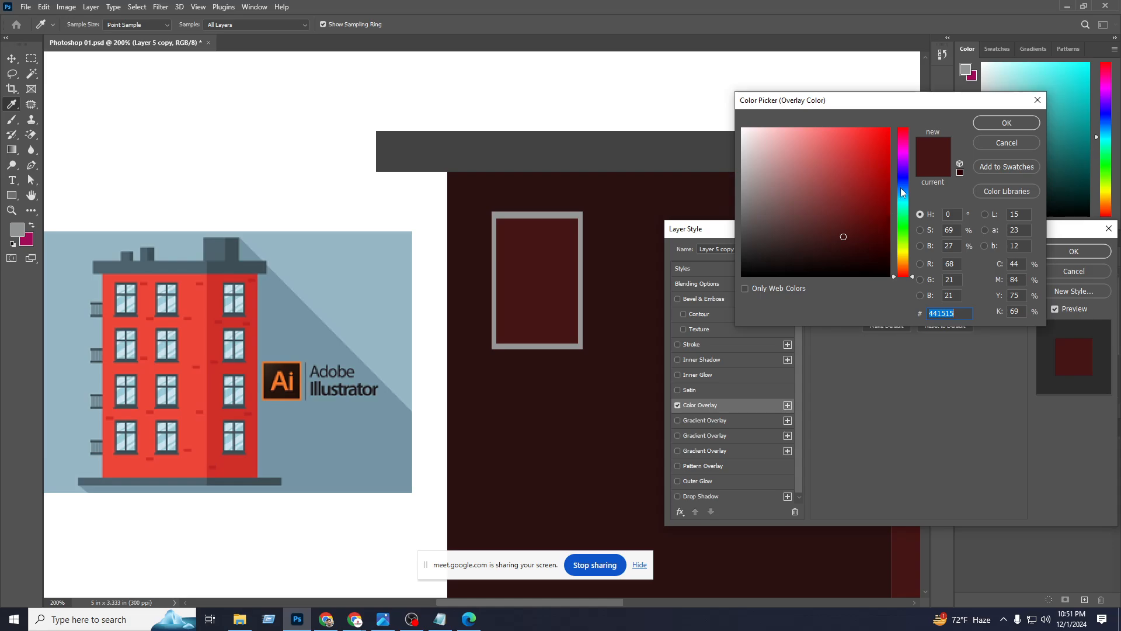
left_click_drag(906, 203, 906, 276)
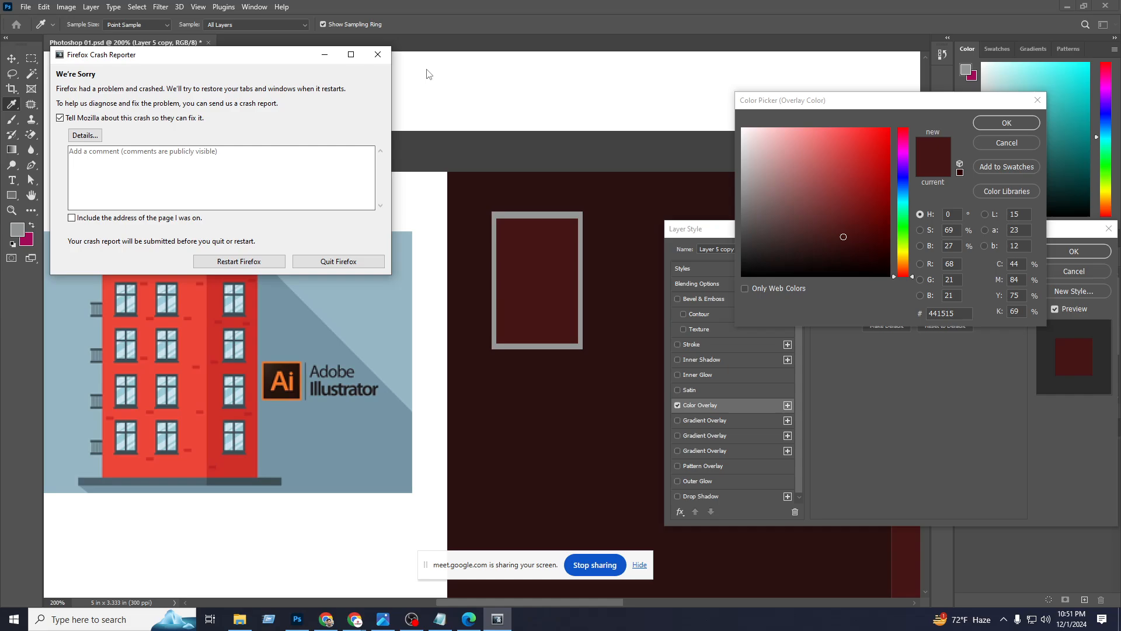
left_click(377, 55)
left_click(906, 198)
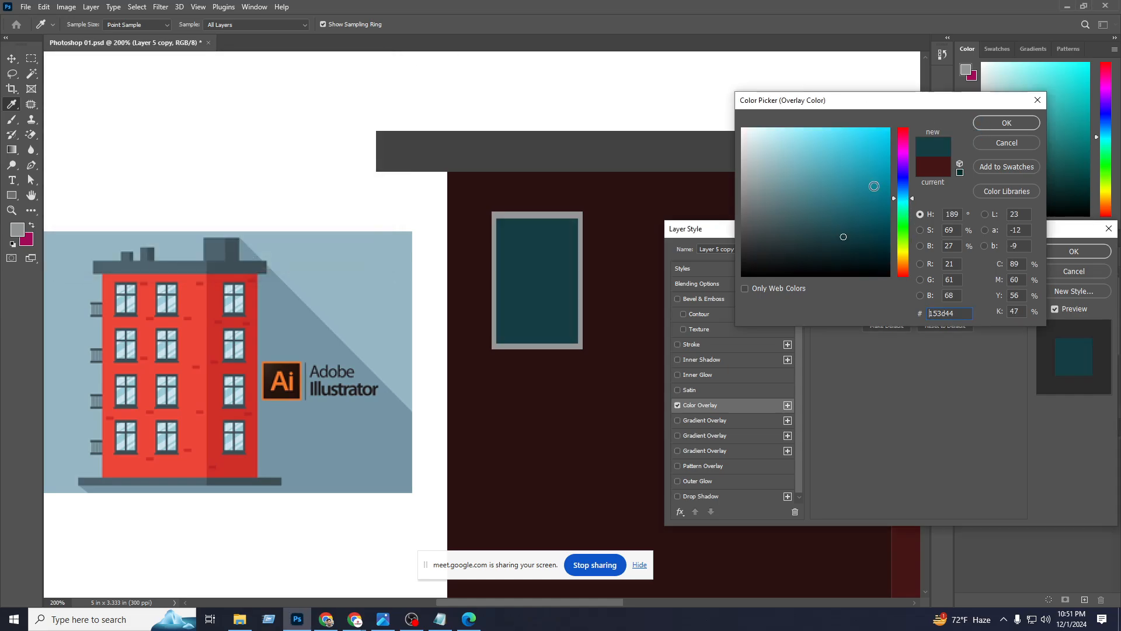
left_click_drag(801, 146, 761, 131)
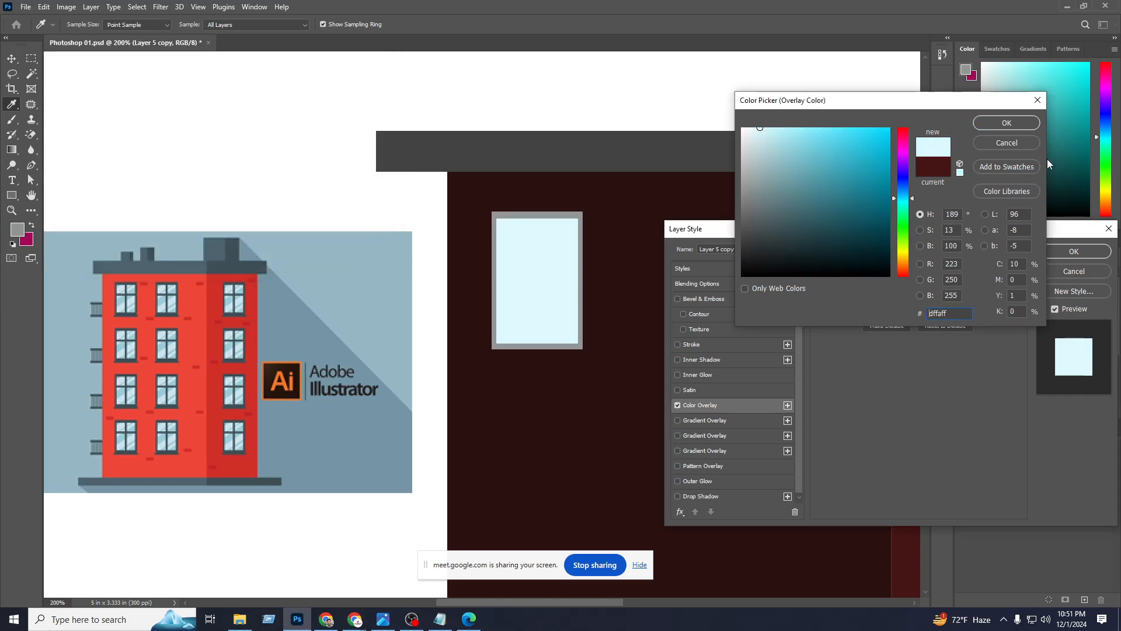
left_click(997, 123)
left_click(1074, 251)
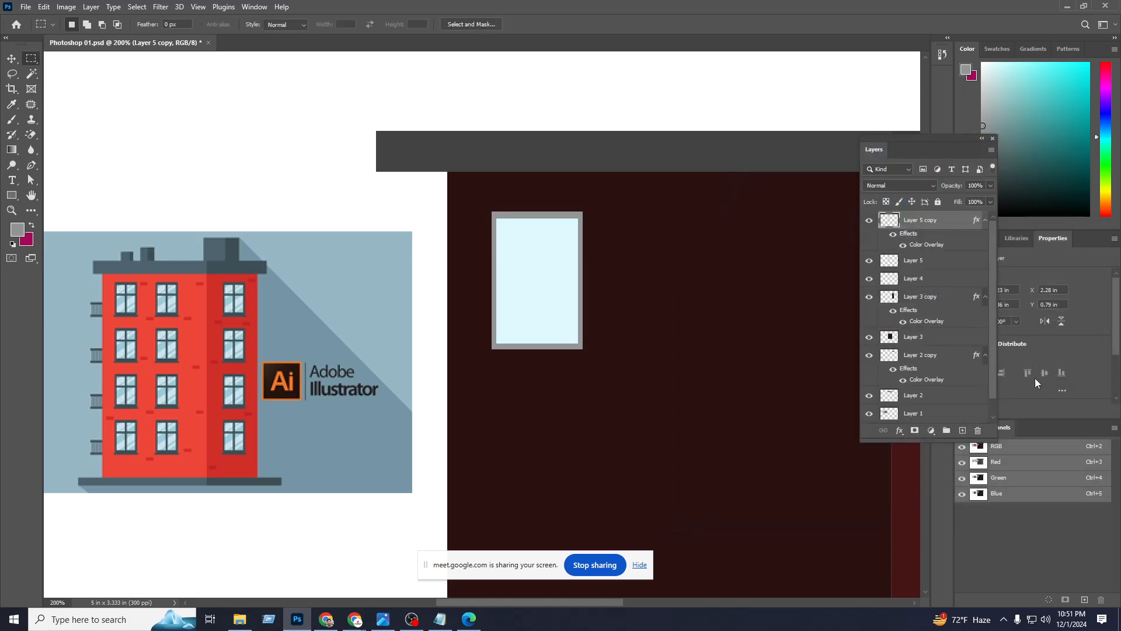
Draw a near-black horizontal bar about 0.24 by 0.02 in across the middle of the window on a new layer.
left_click(963, 431)
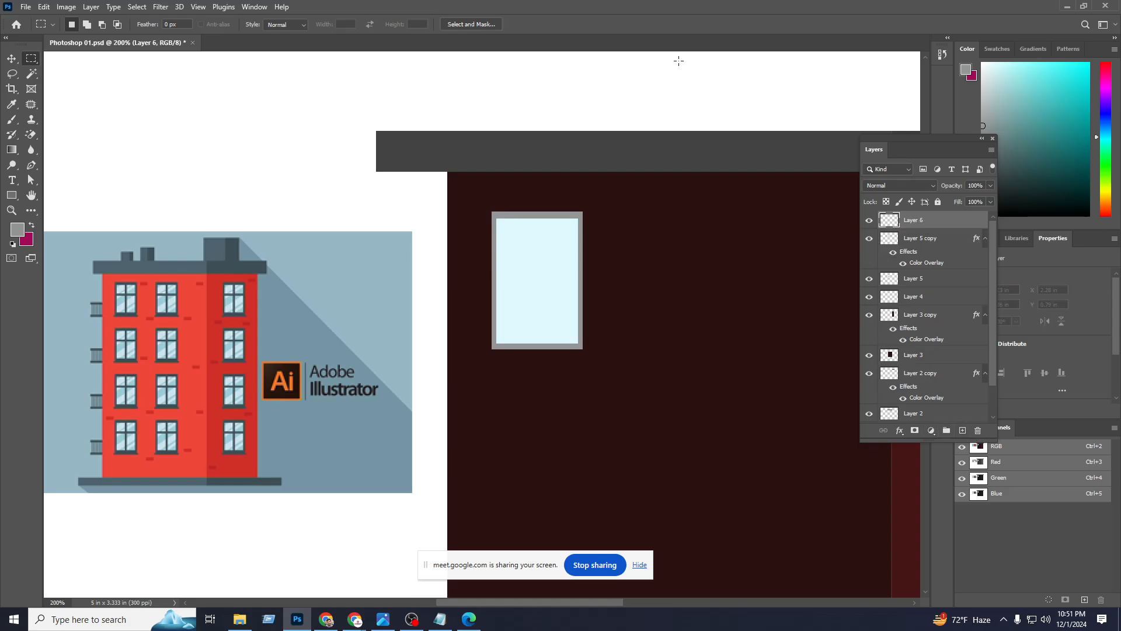
right_click(32, 56)
left_click(62, 61)
left_click_drag(496, 284, 578, 289)
left_click_drag(1014, 188, 1029, 201)
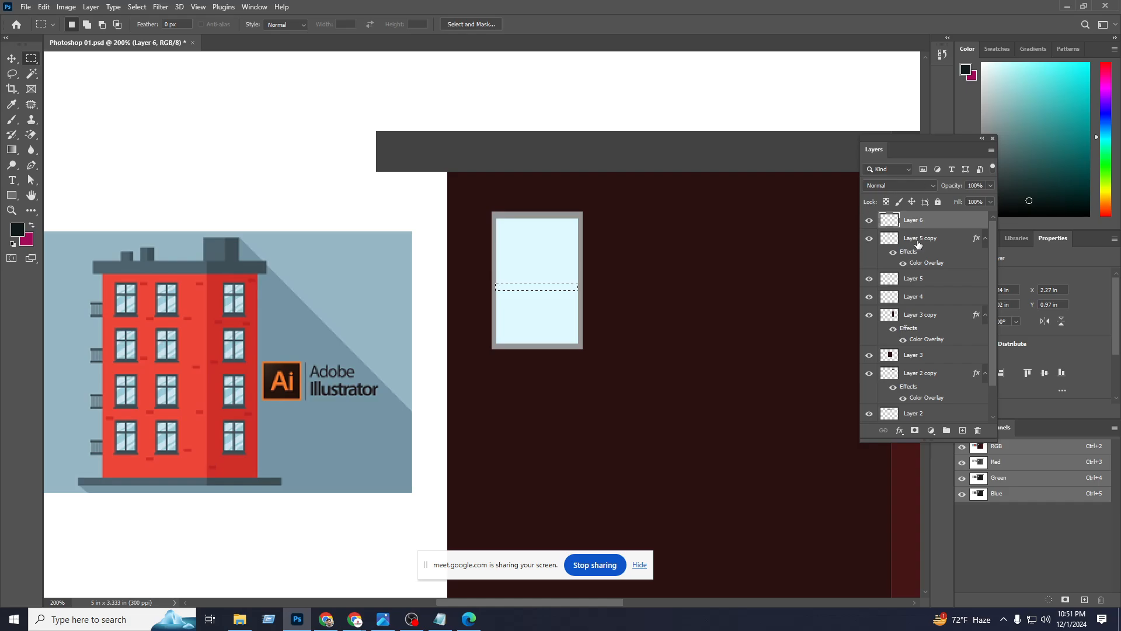
key("alt+BackSpace")
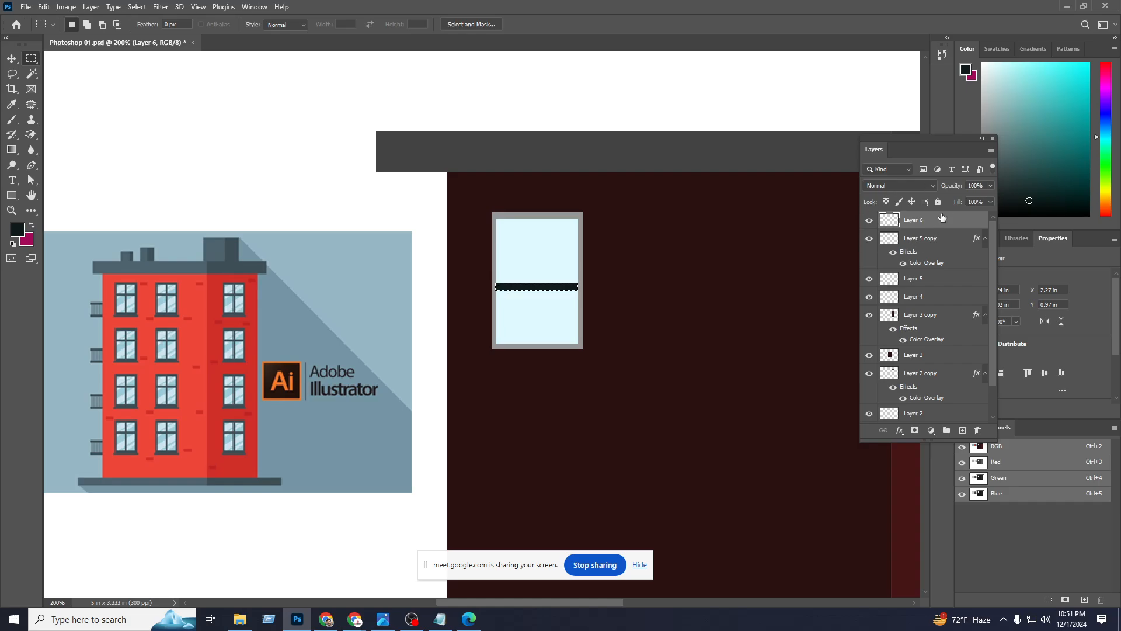
key("ctrl+d")
Draw a near-black vertical bar about 0.02 by 0.36 in through the window's center on another new layer.
left_click(962, 430)
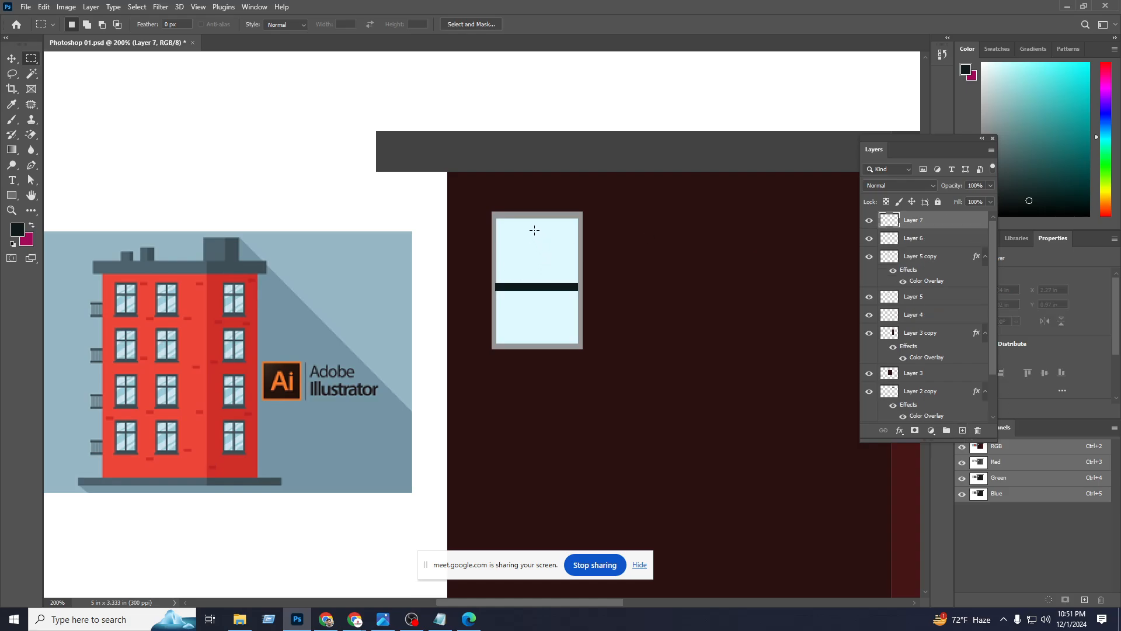
left_click_drag(531, 218, 541, 344)
key("alt+BackSpace")
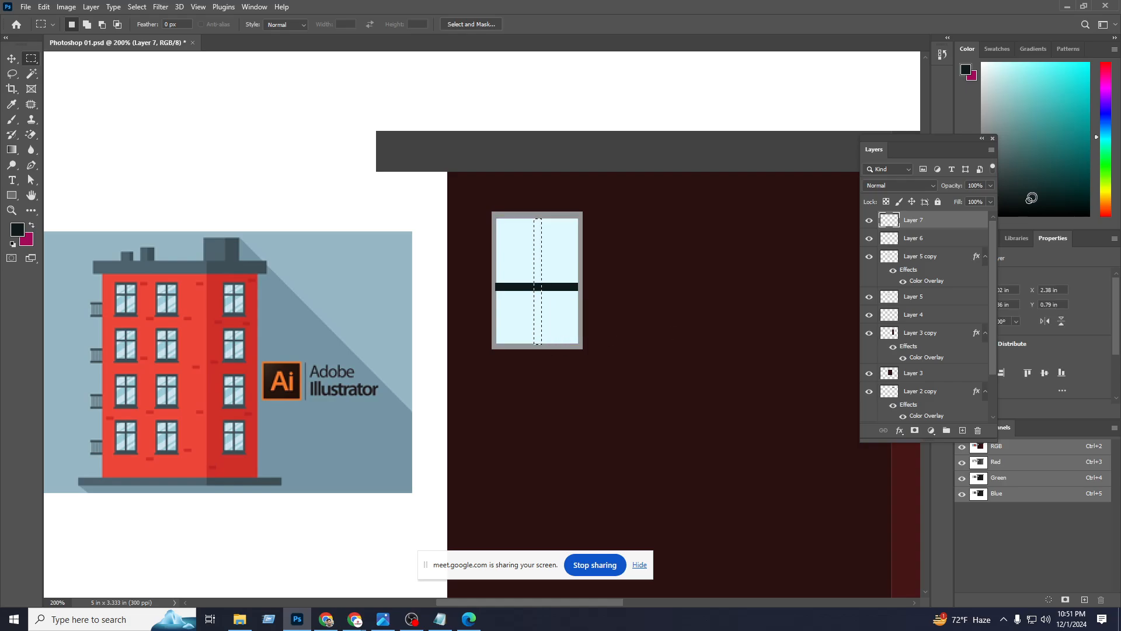
key("ctrl+d")
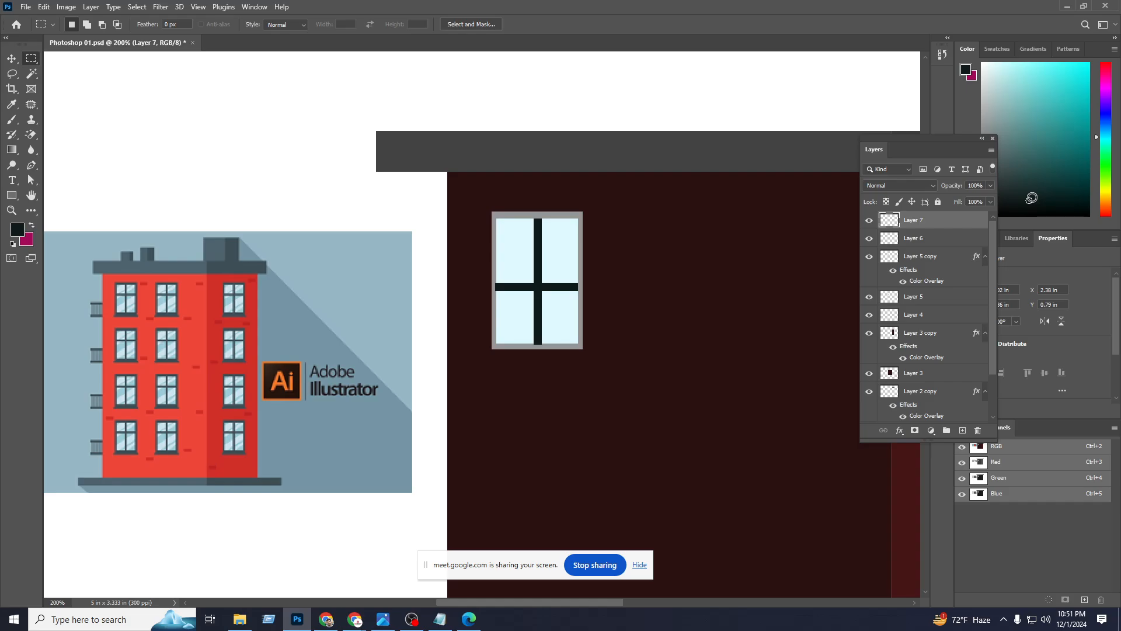
key("ctrl+minus")
key("ctrl+minus")
key("ctrl+minus")
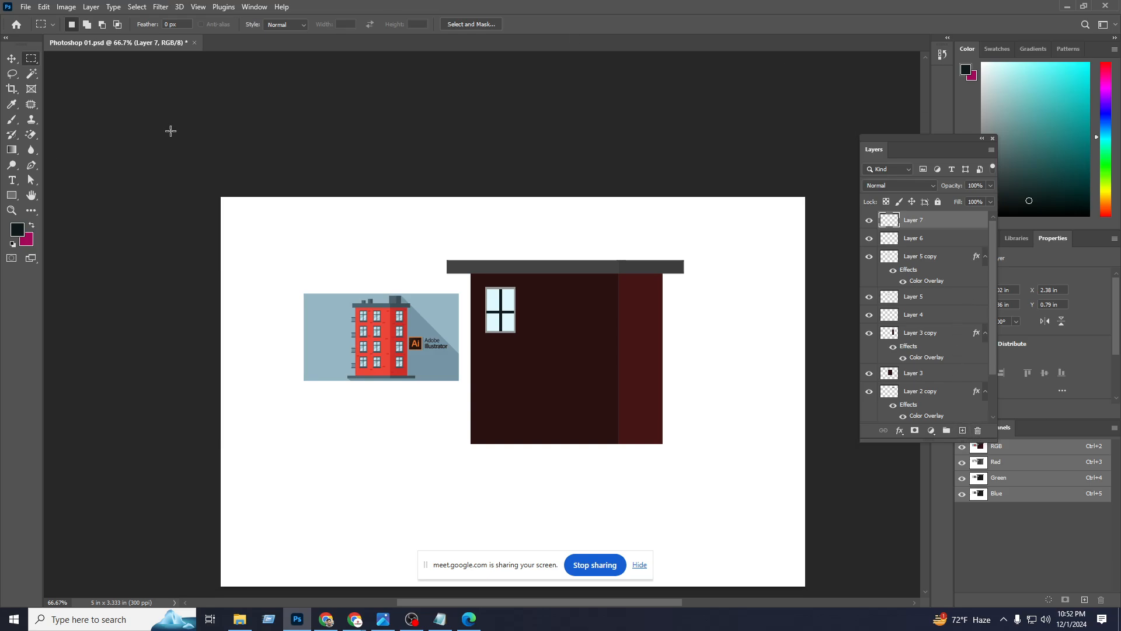
Lock the front wall's and the side wall's layers against editing and movement.
left_click(11, 58)
left_click(411, 445)
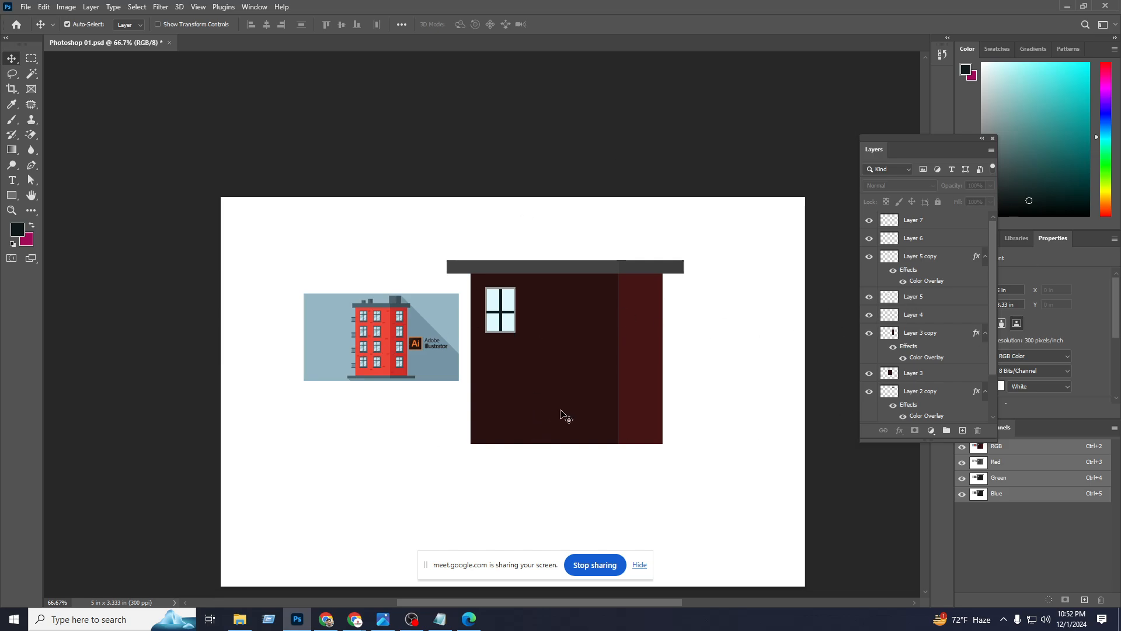
left_click(554, 371)
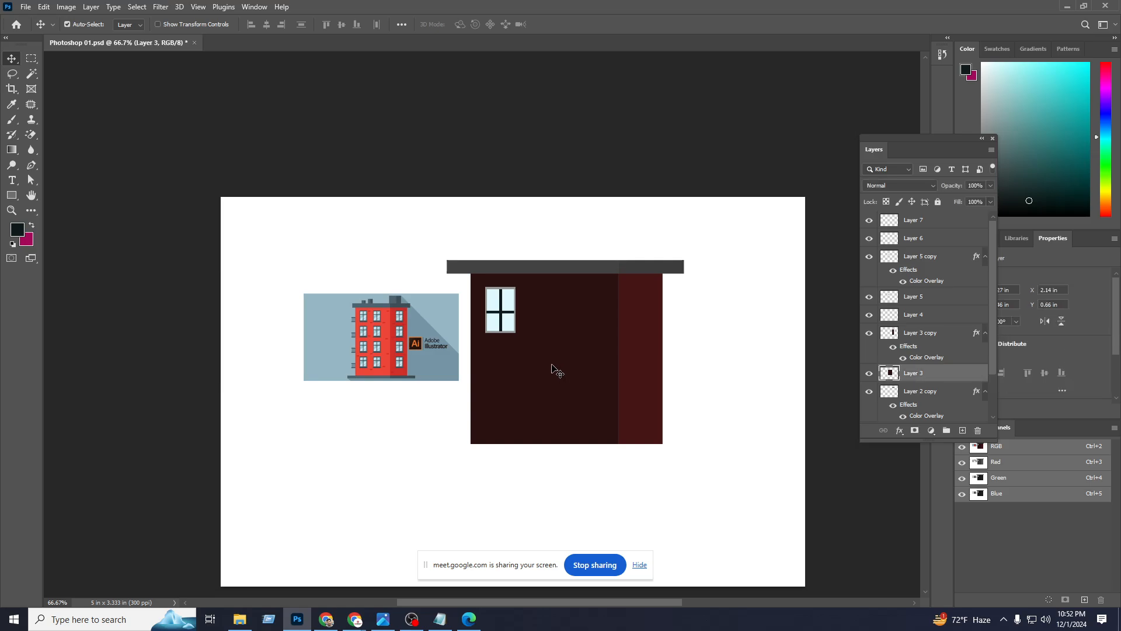
left_click(869, 373)
left_click(870, 372)
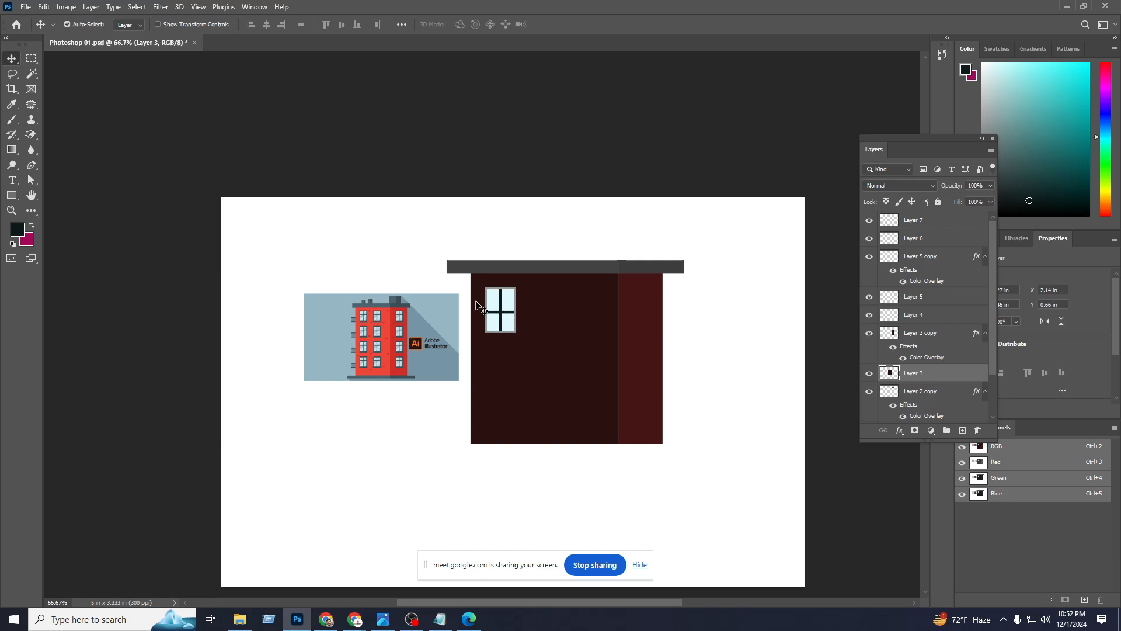
left_click_drag(479, 288, 534, 338)
key("ctrl+z")
left_click(938, 202)
left_click(639, 358)
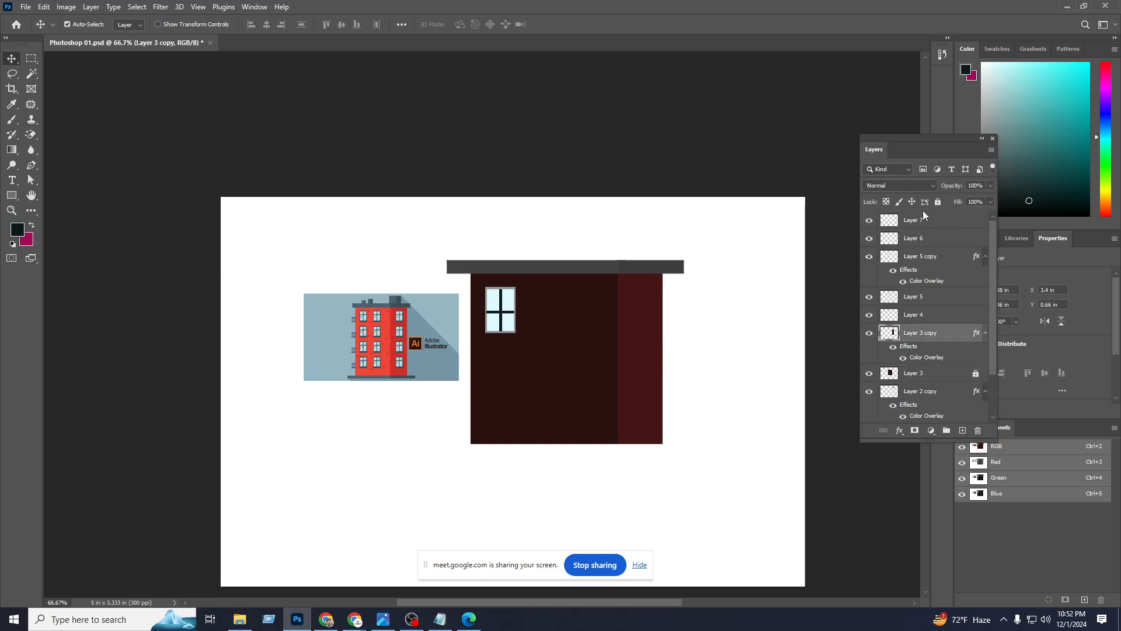
left_click_drag(554, 314, 589, 375)
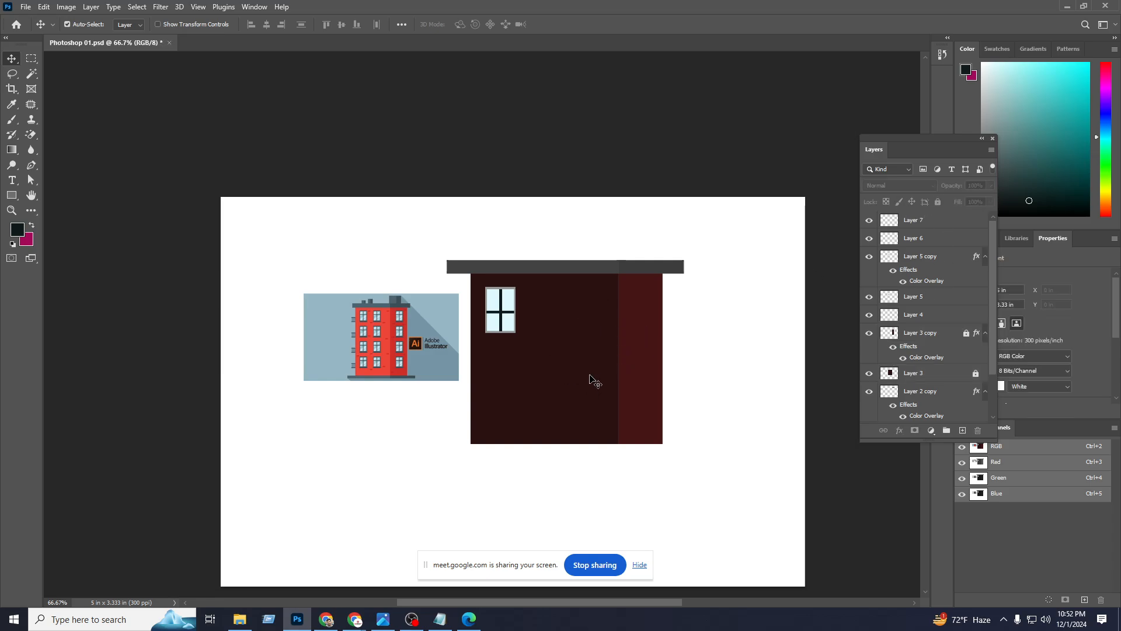
Duplicate all four window layers and place the copy about 0.36 in to the right at the same height.
left_click_drag(478, 281, 539, 354)
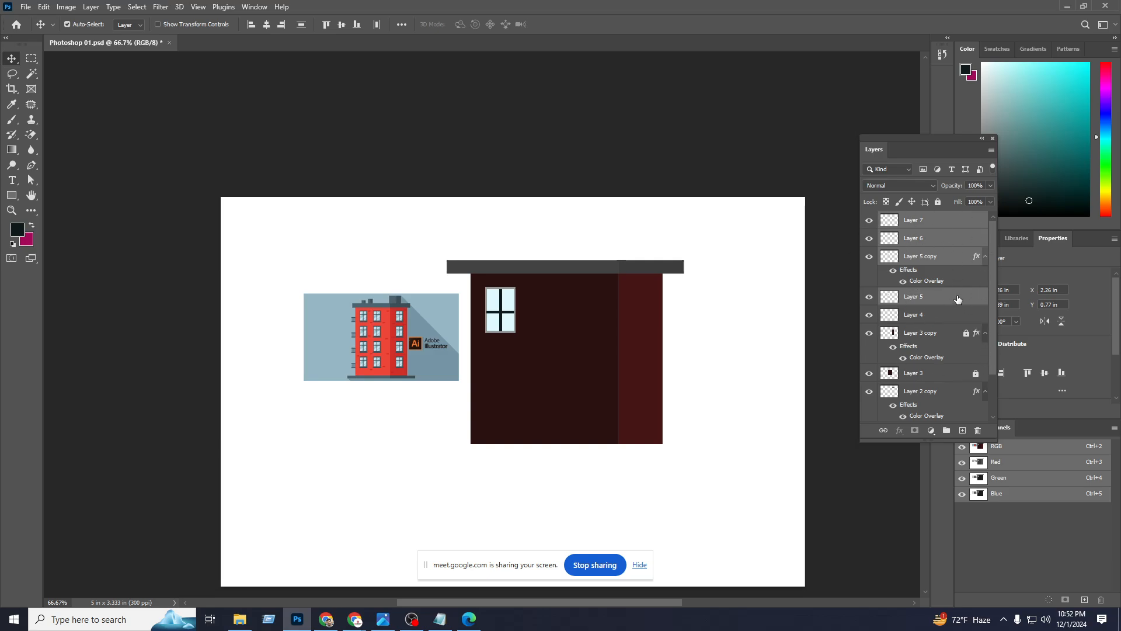
key("ctrl+j")
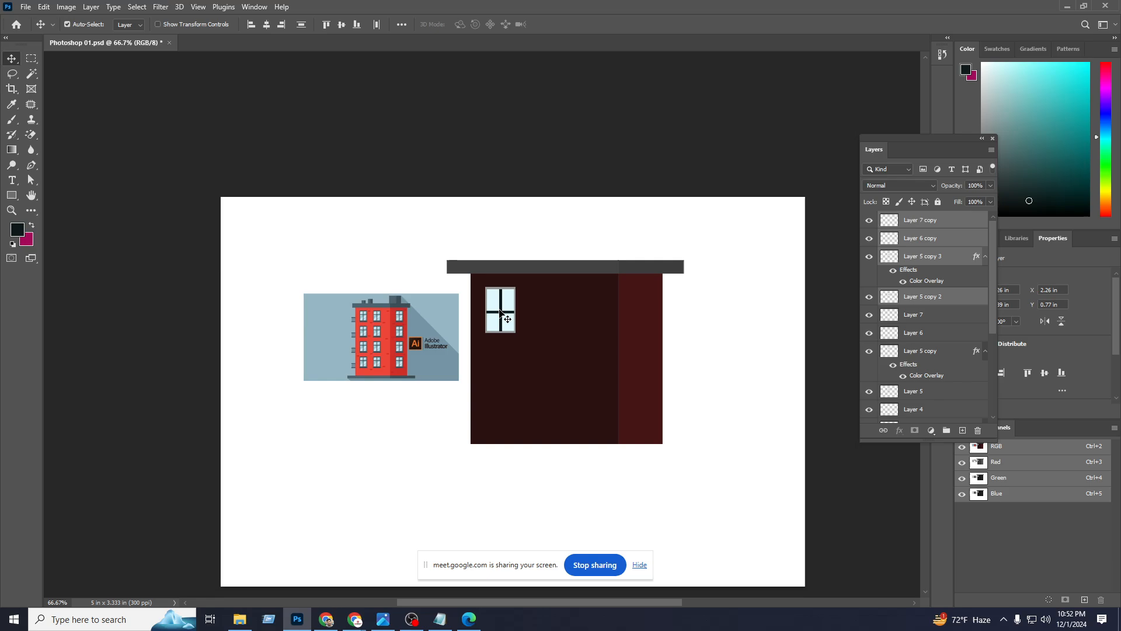
left_click_drag(500, 309, 538, 316)
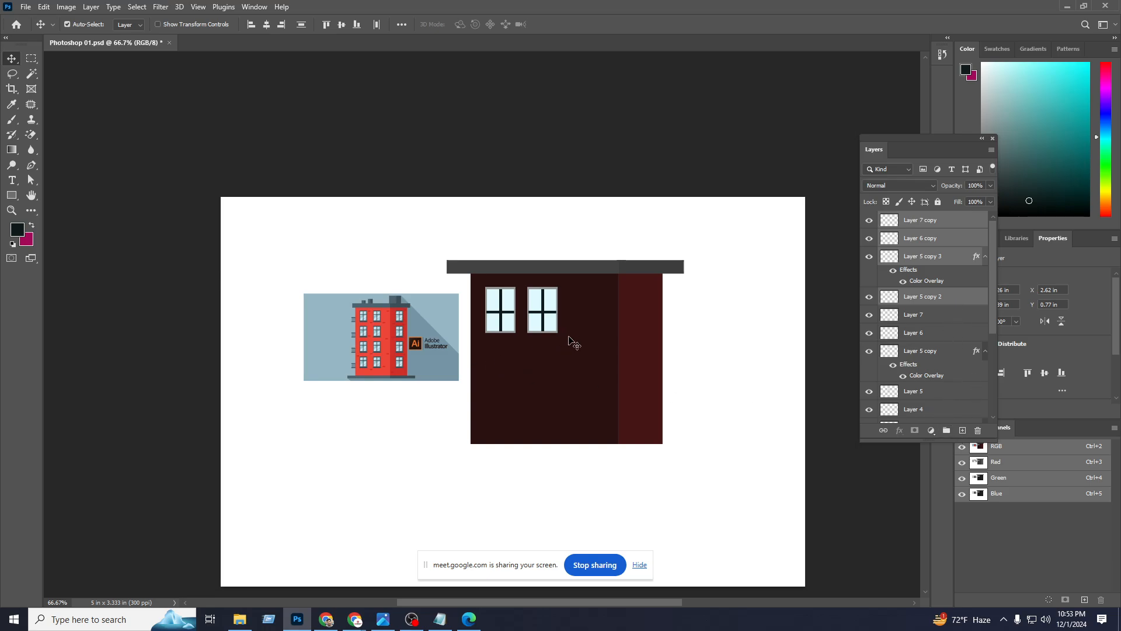
Duplicate the second window's layers, place this third window about 0.36 in farther right in the same row, and deselect.
left_click_drag(574, 343, 534, 291)
left_click_drag(958, 302, 959, 407)
left_click_drag(544, 319, 585, 323)
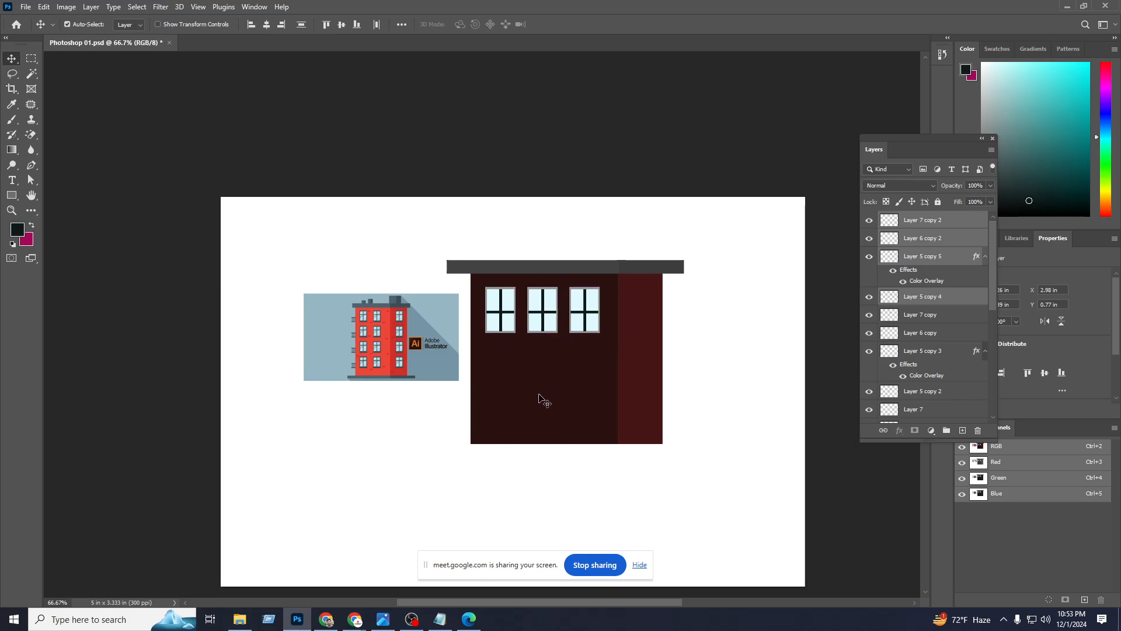
left_click(537, 402)
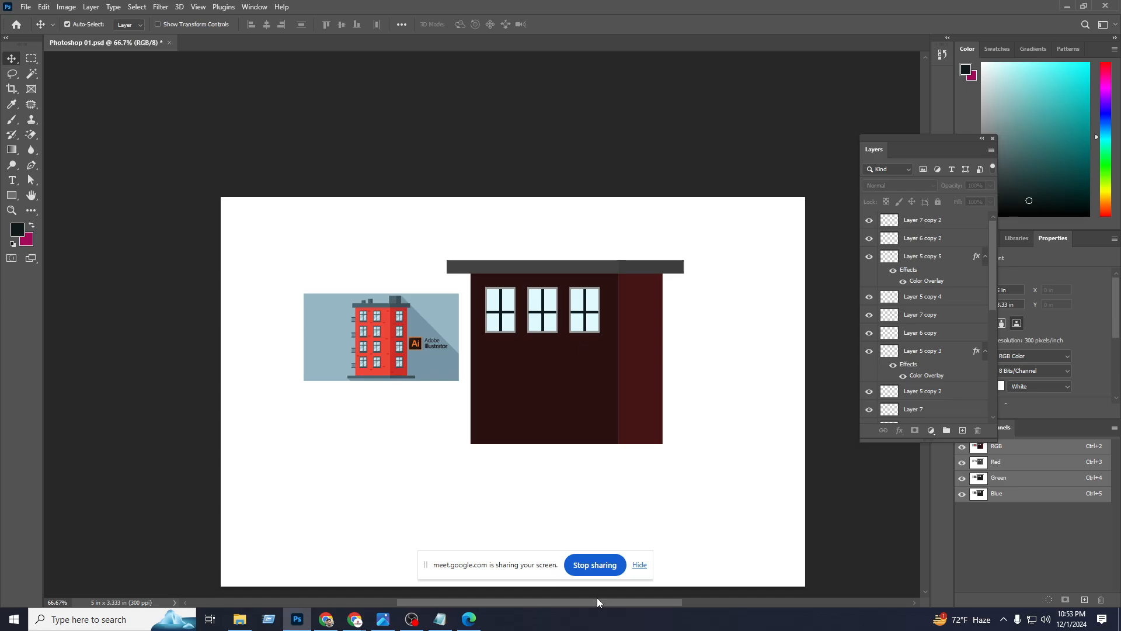
left_click(408, 621)
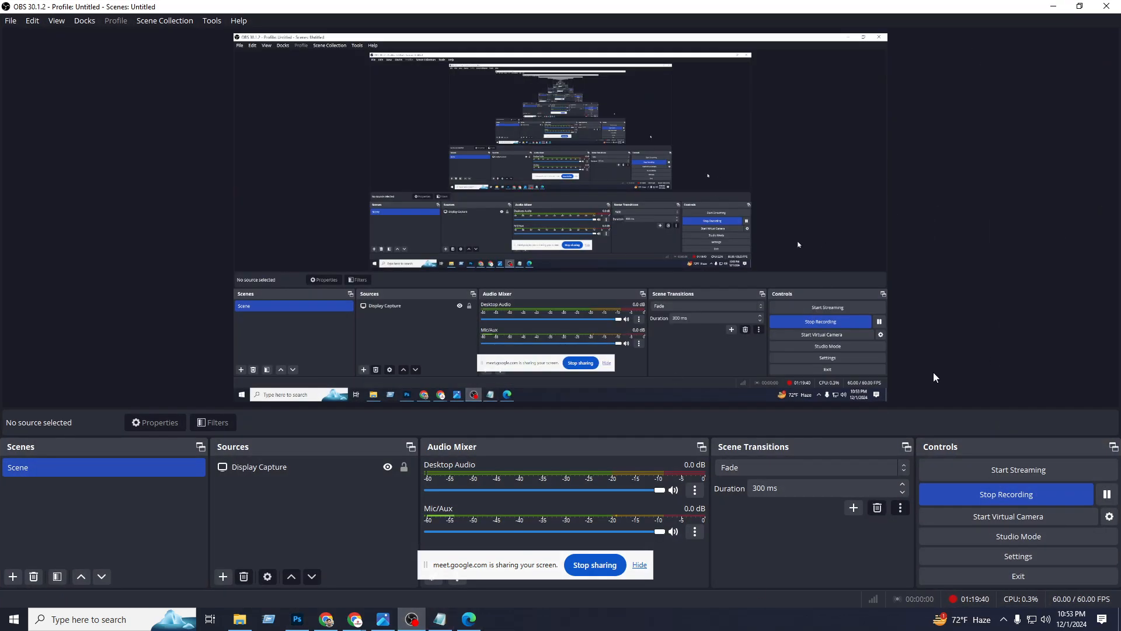